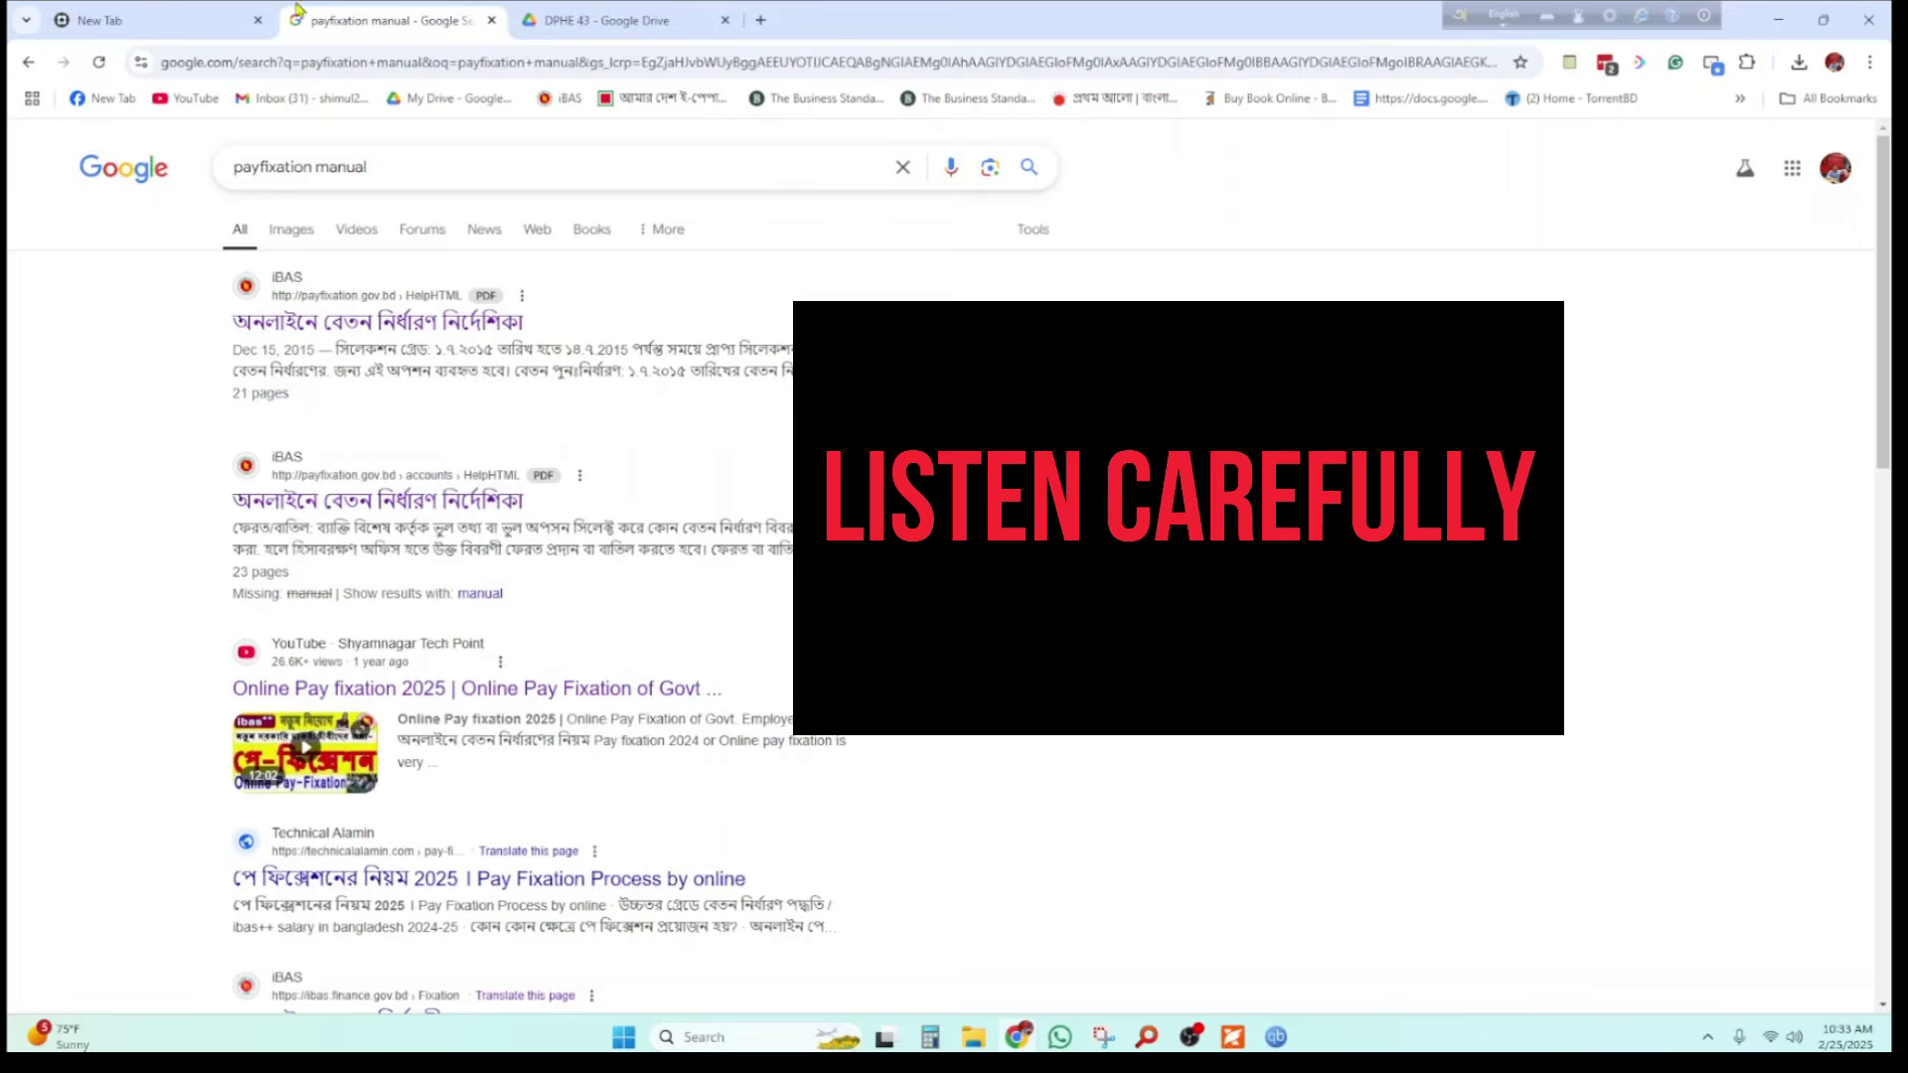
# Switch to the new browser tab showing the start page with its Google Search field
pyautogui.click(239, 21)
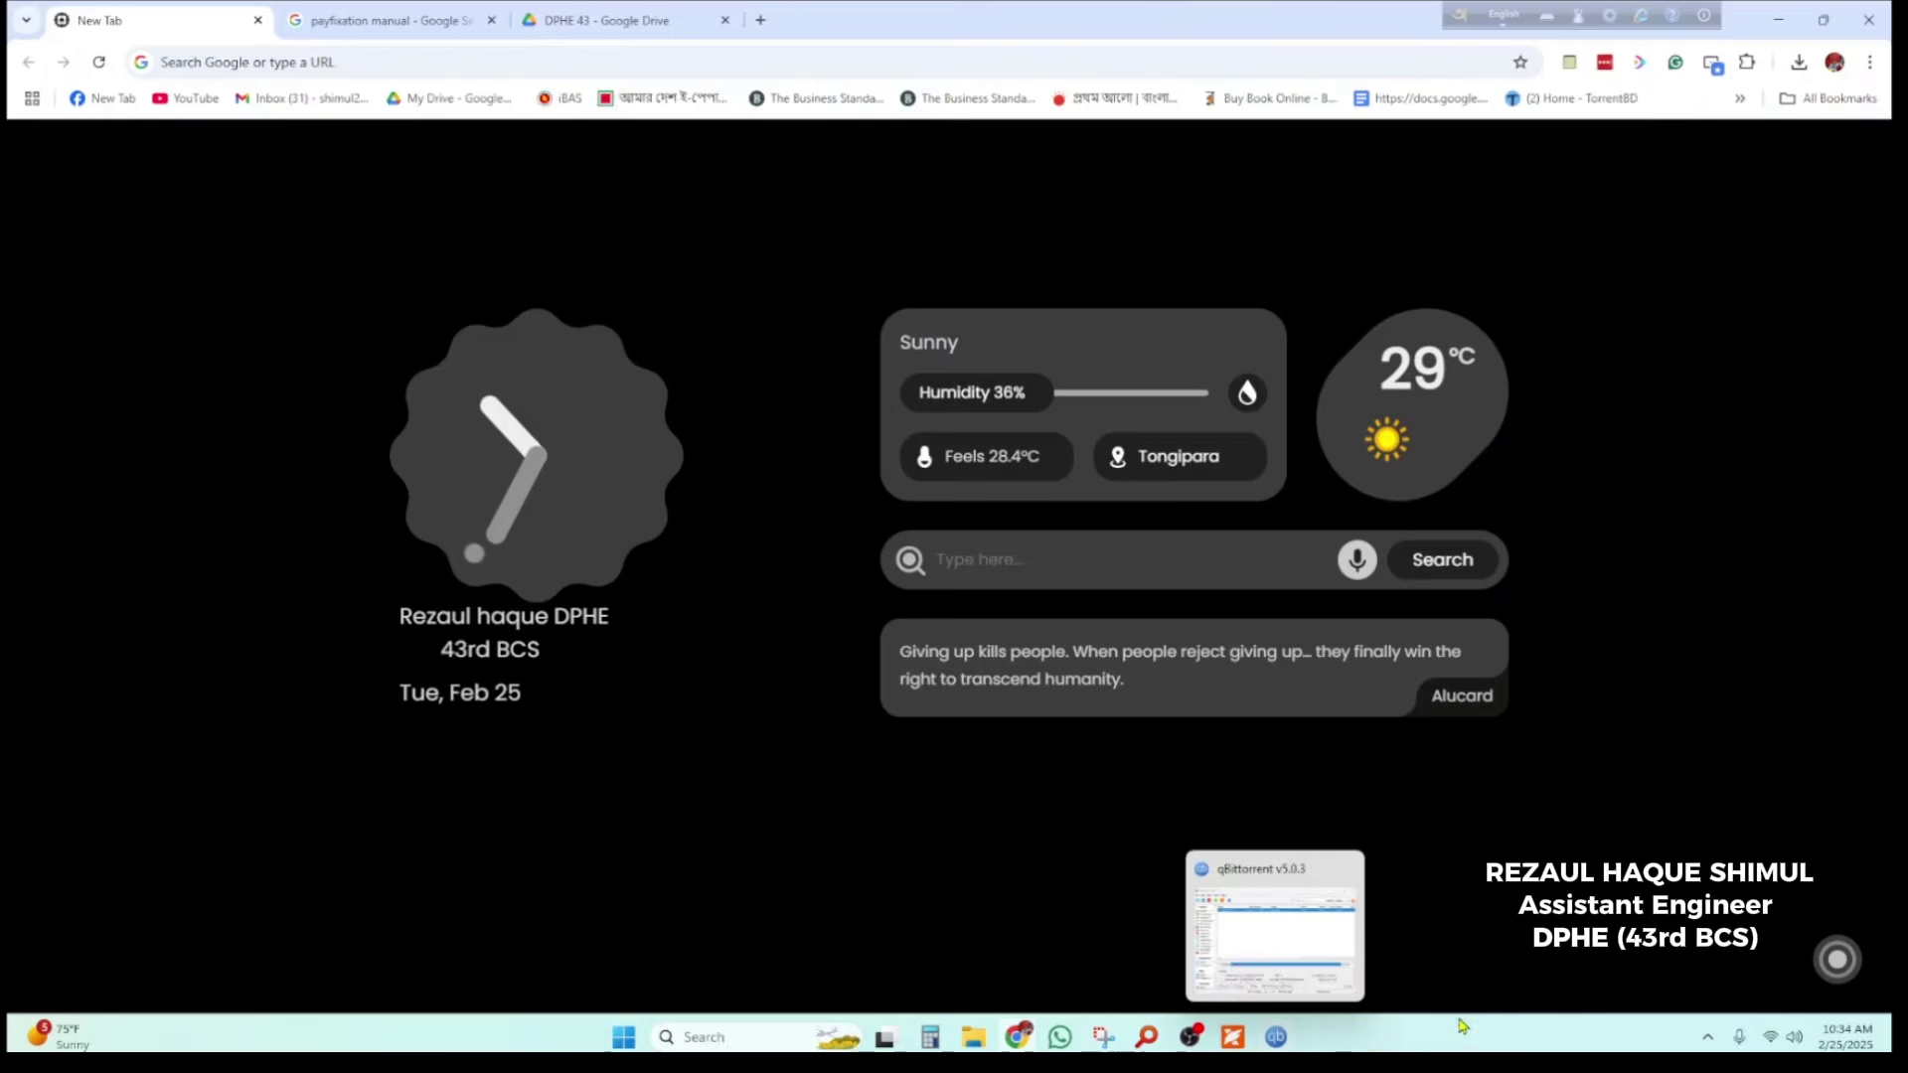
# Bring up Foxit PDF Reader showing the six-item required-documents checklist
pyautogui.click(1232, 1036)
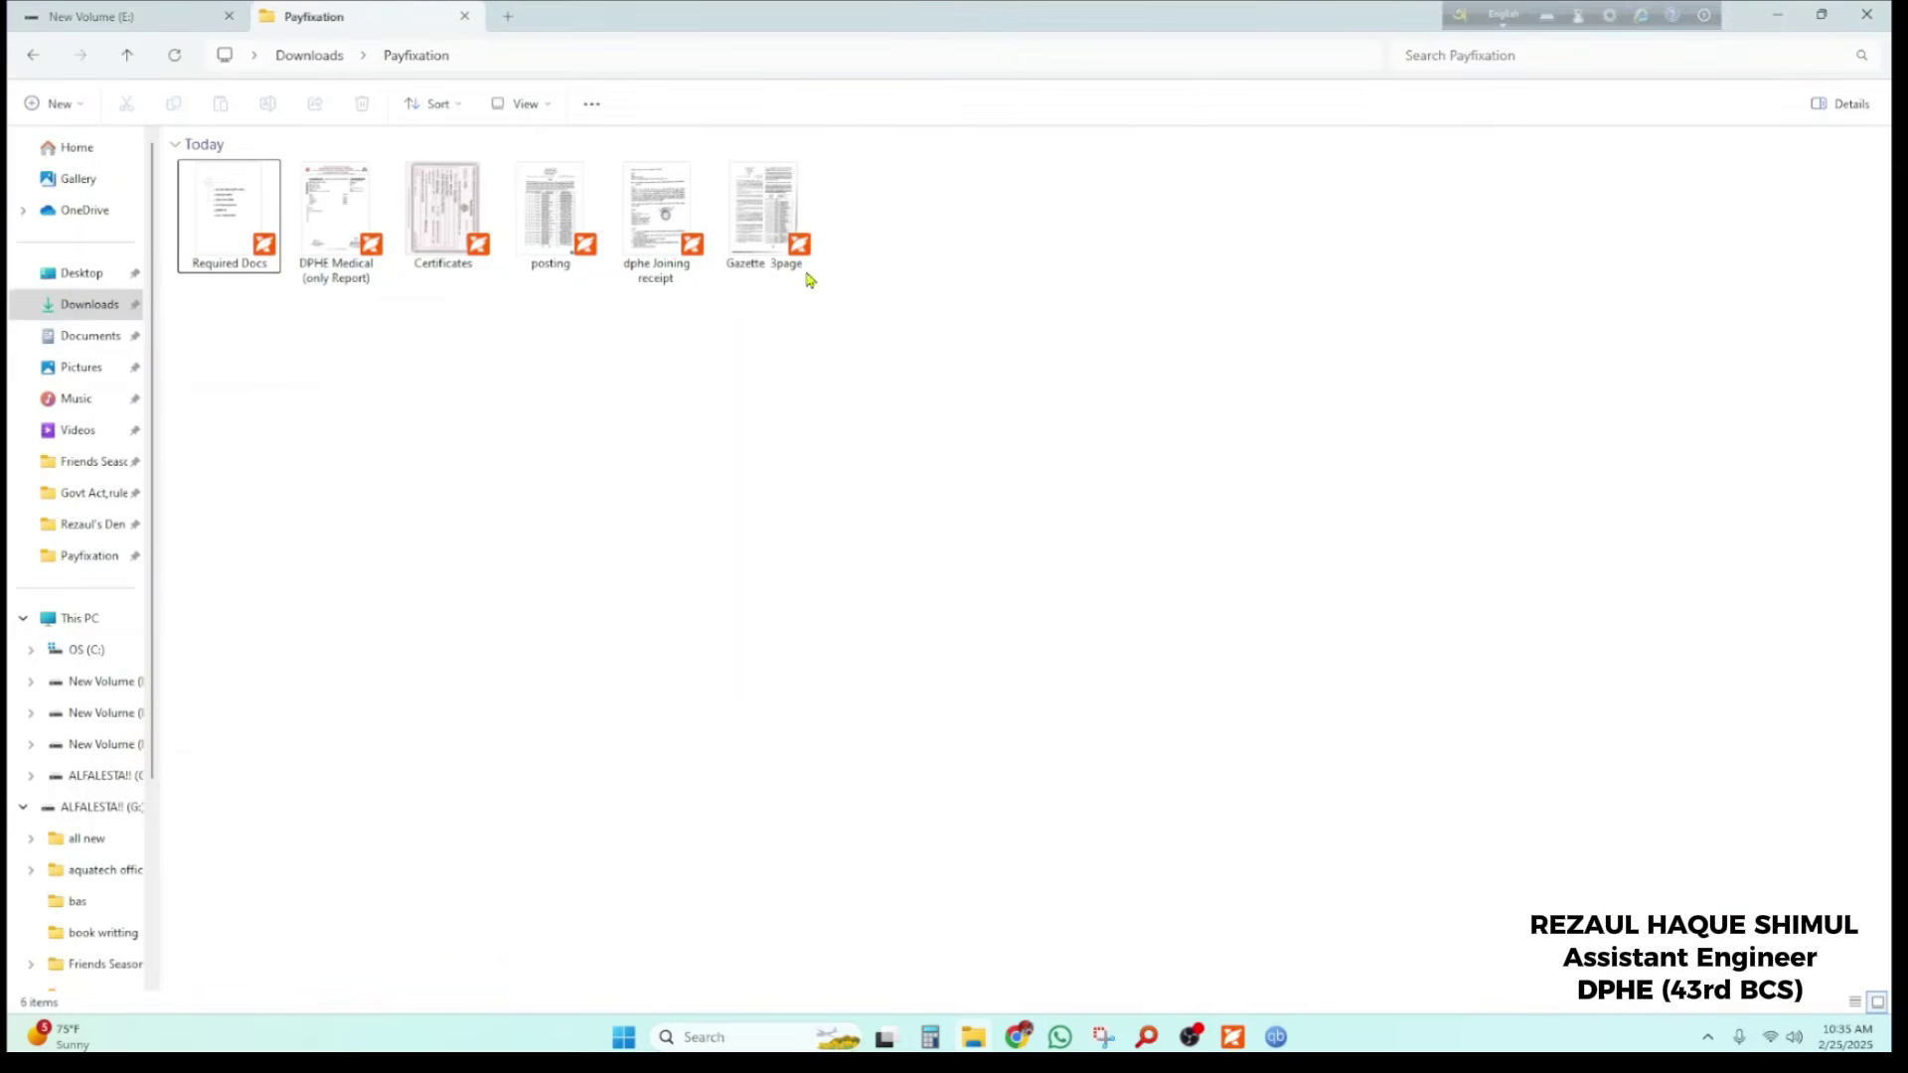
# Open Gazette 3page.pdf and scroll through its three pages, returning to the top
pyautogui.doubleClick(800, 254)
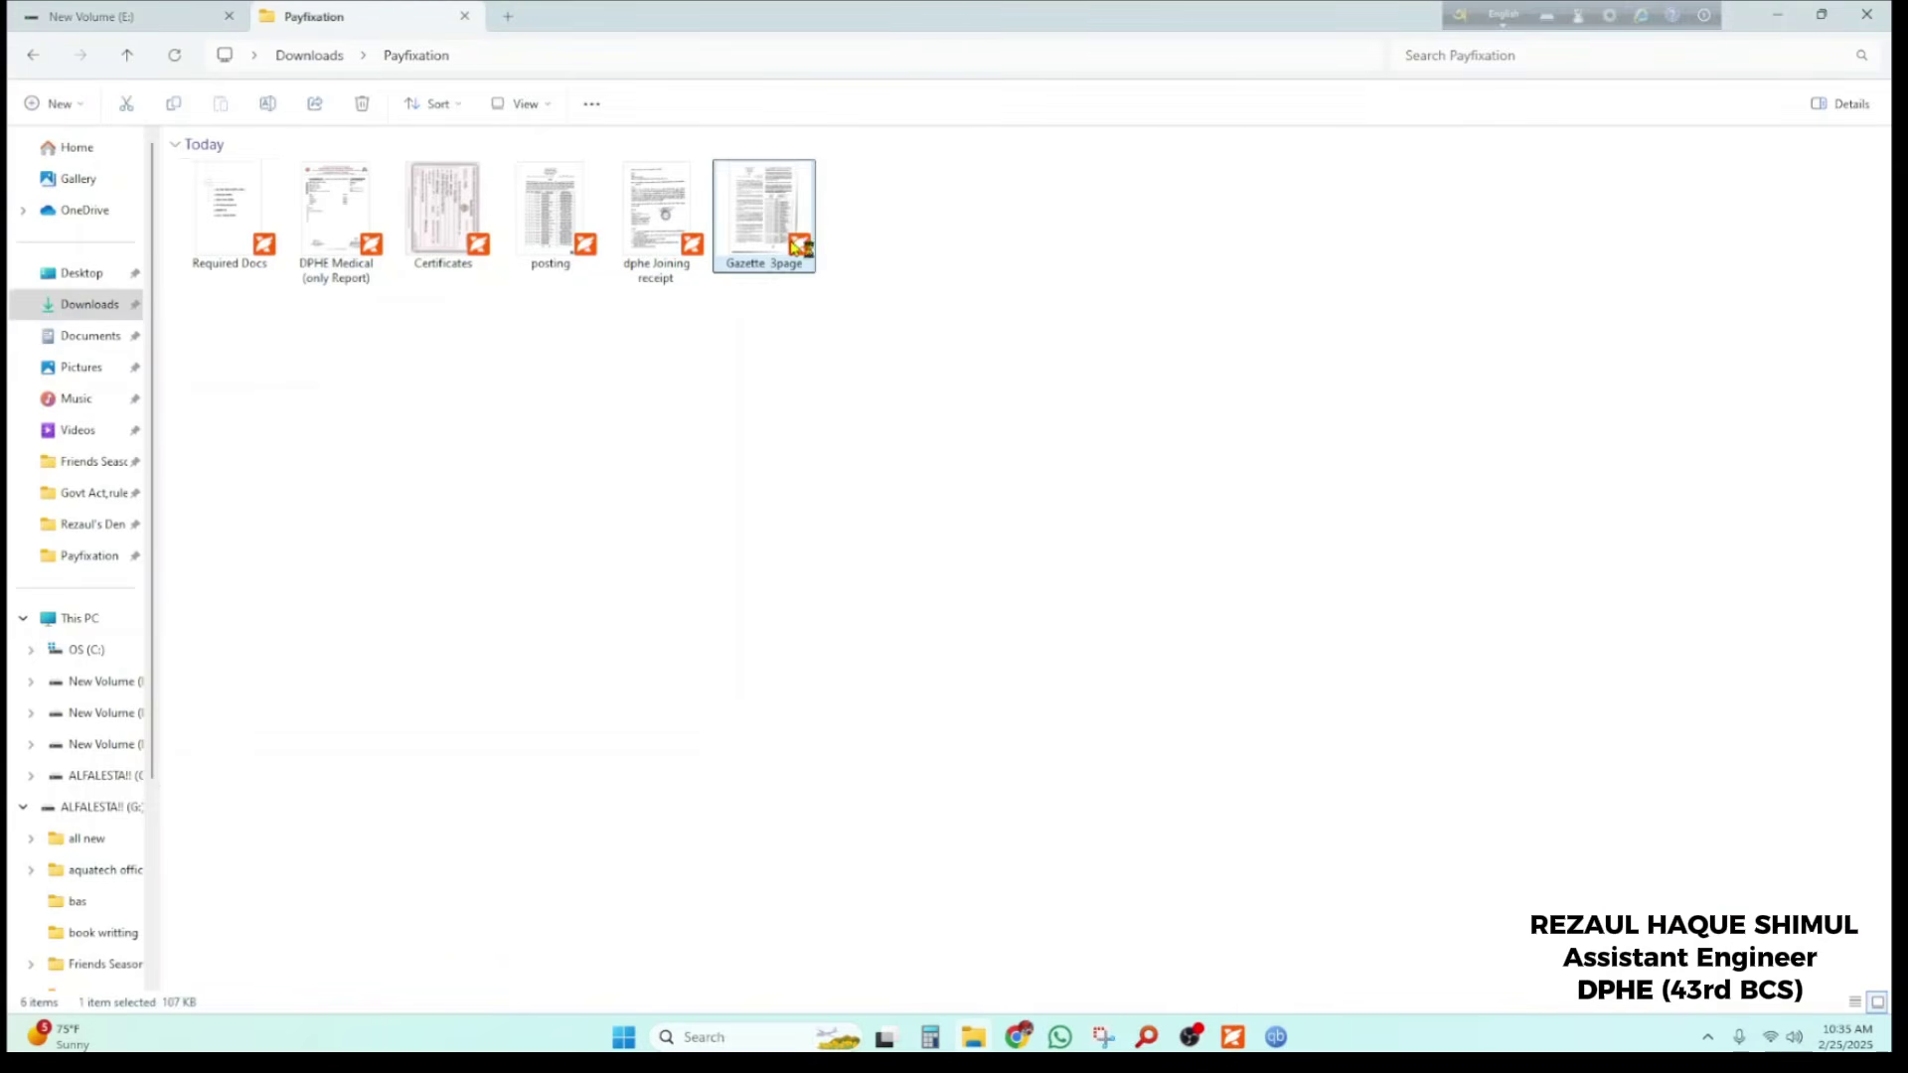
pyautogui.scroll(-7, 959, 693)
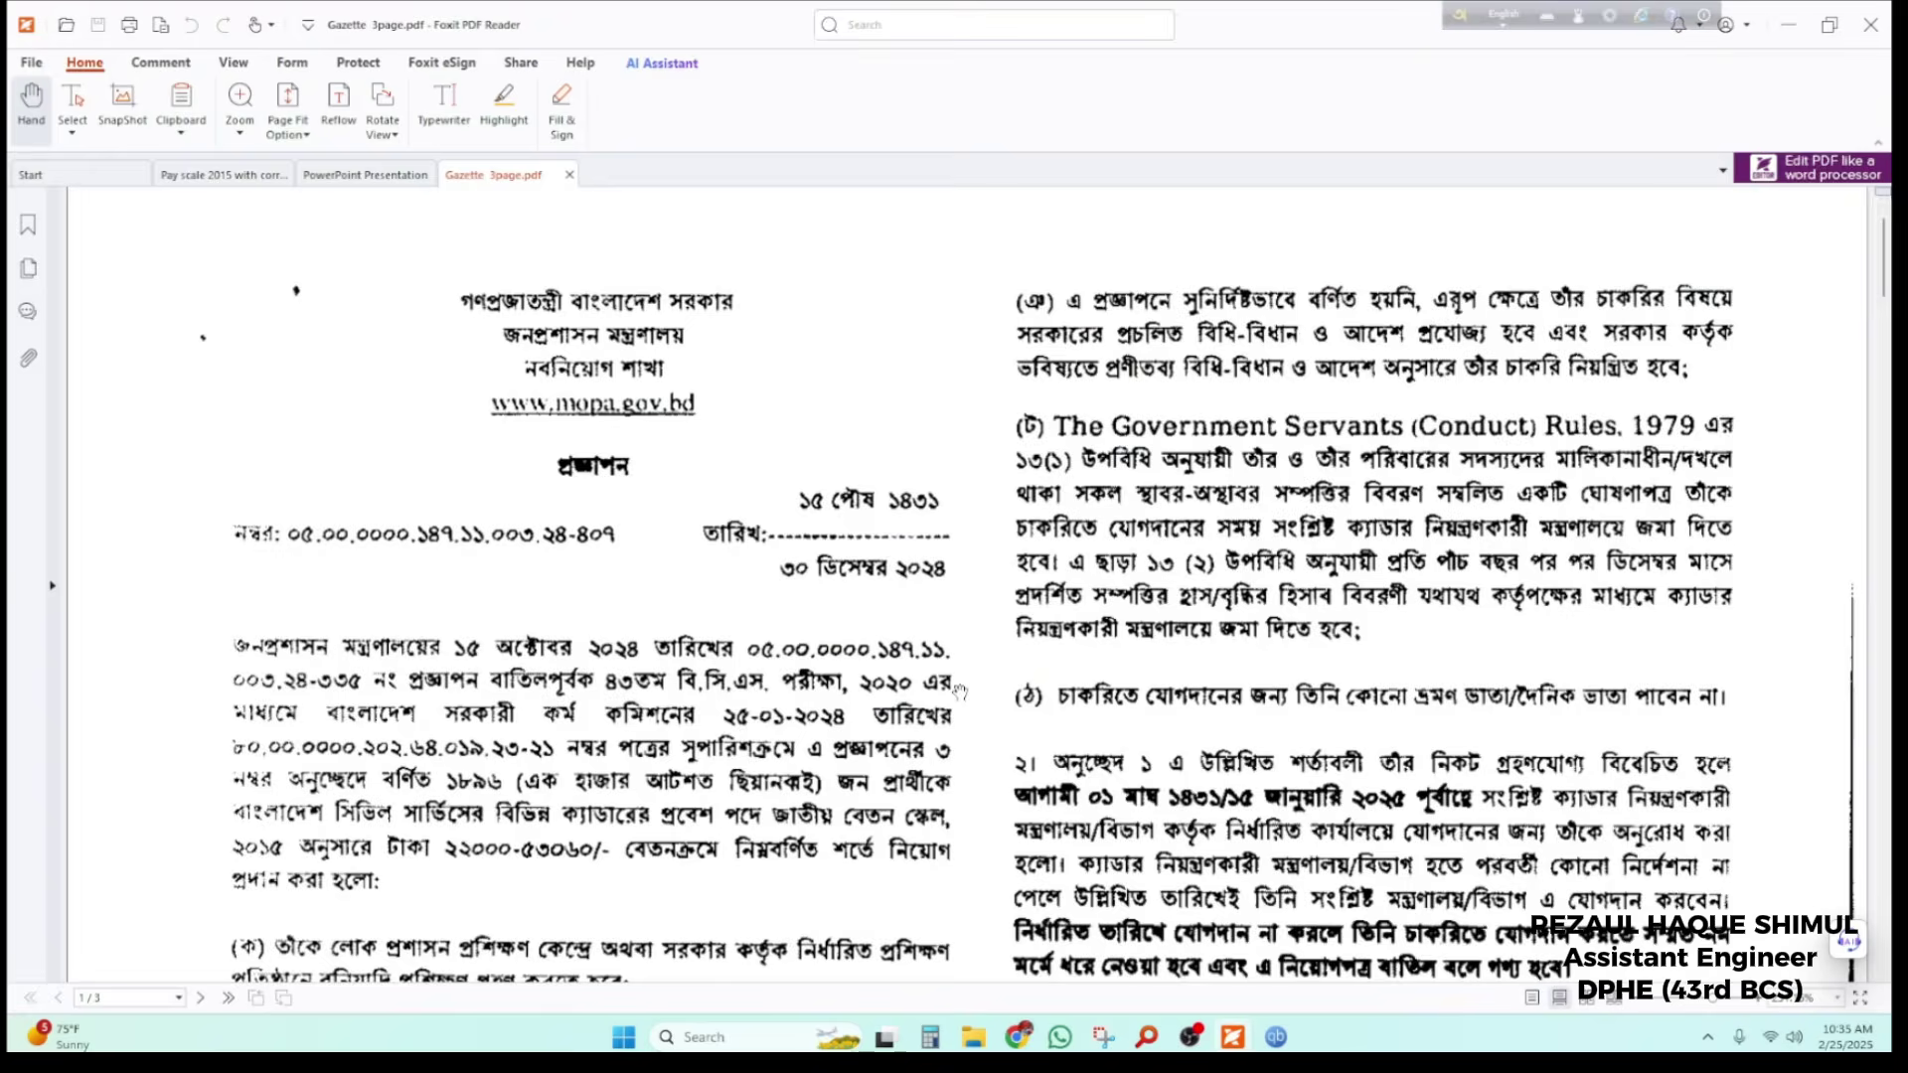
pyautogui.scroll(3, 960, 692)
pyautogui.scroll(2, 960, 692)
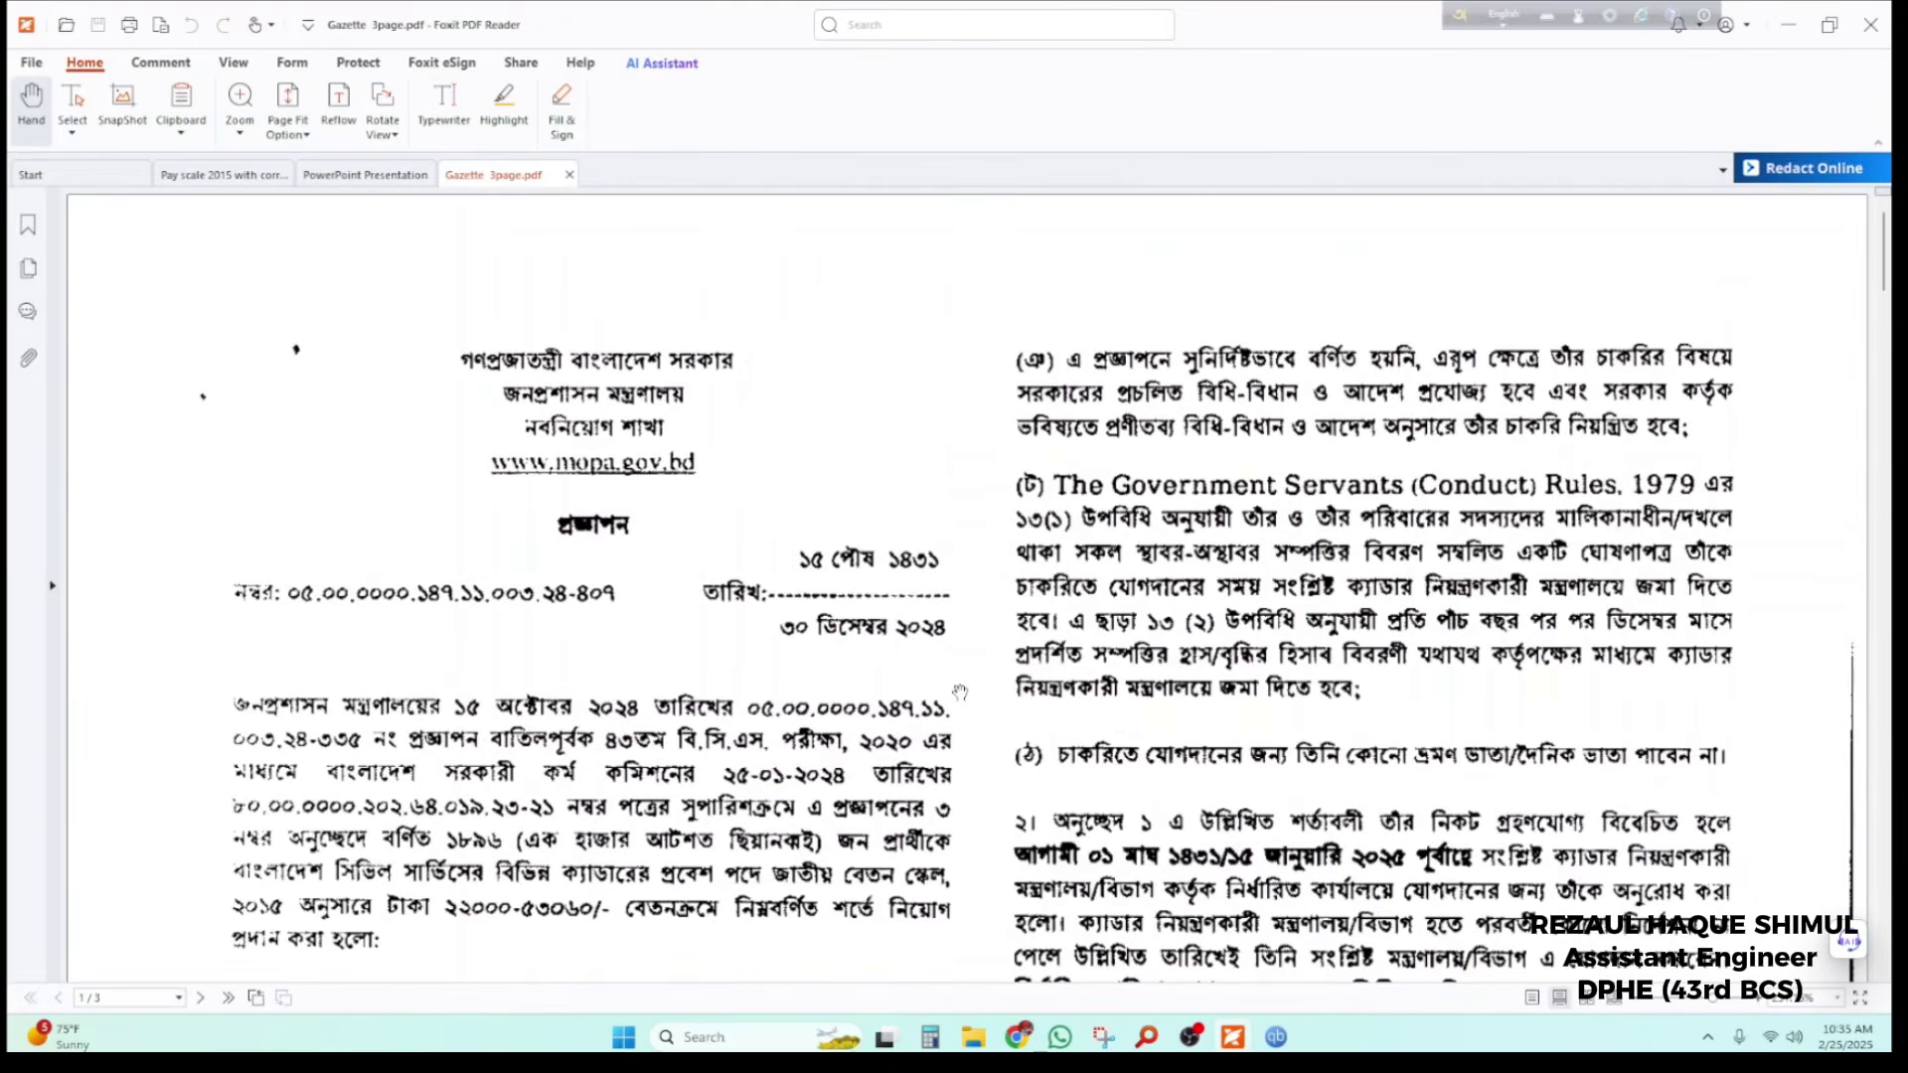
pyautogui.scroll(-12, 960, 693)
pyautogui.scroll(-13, 959, 692)
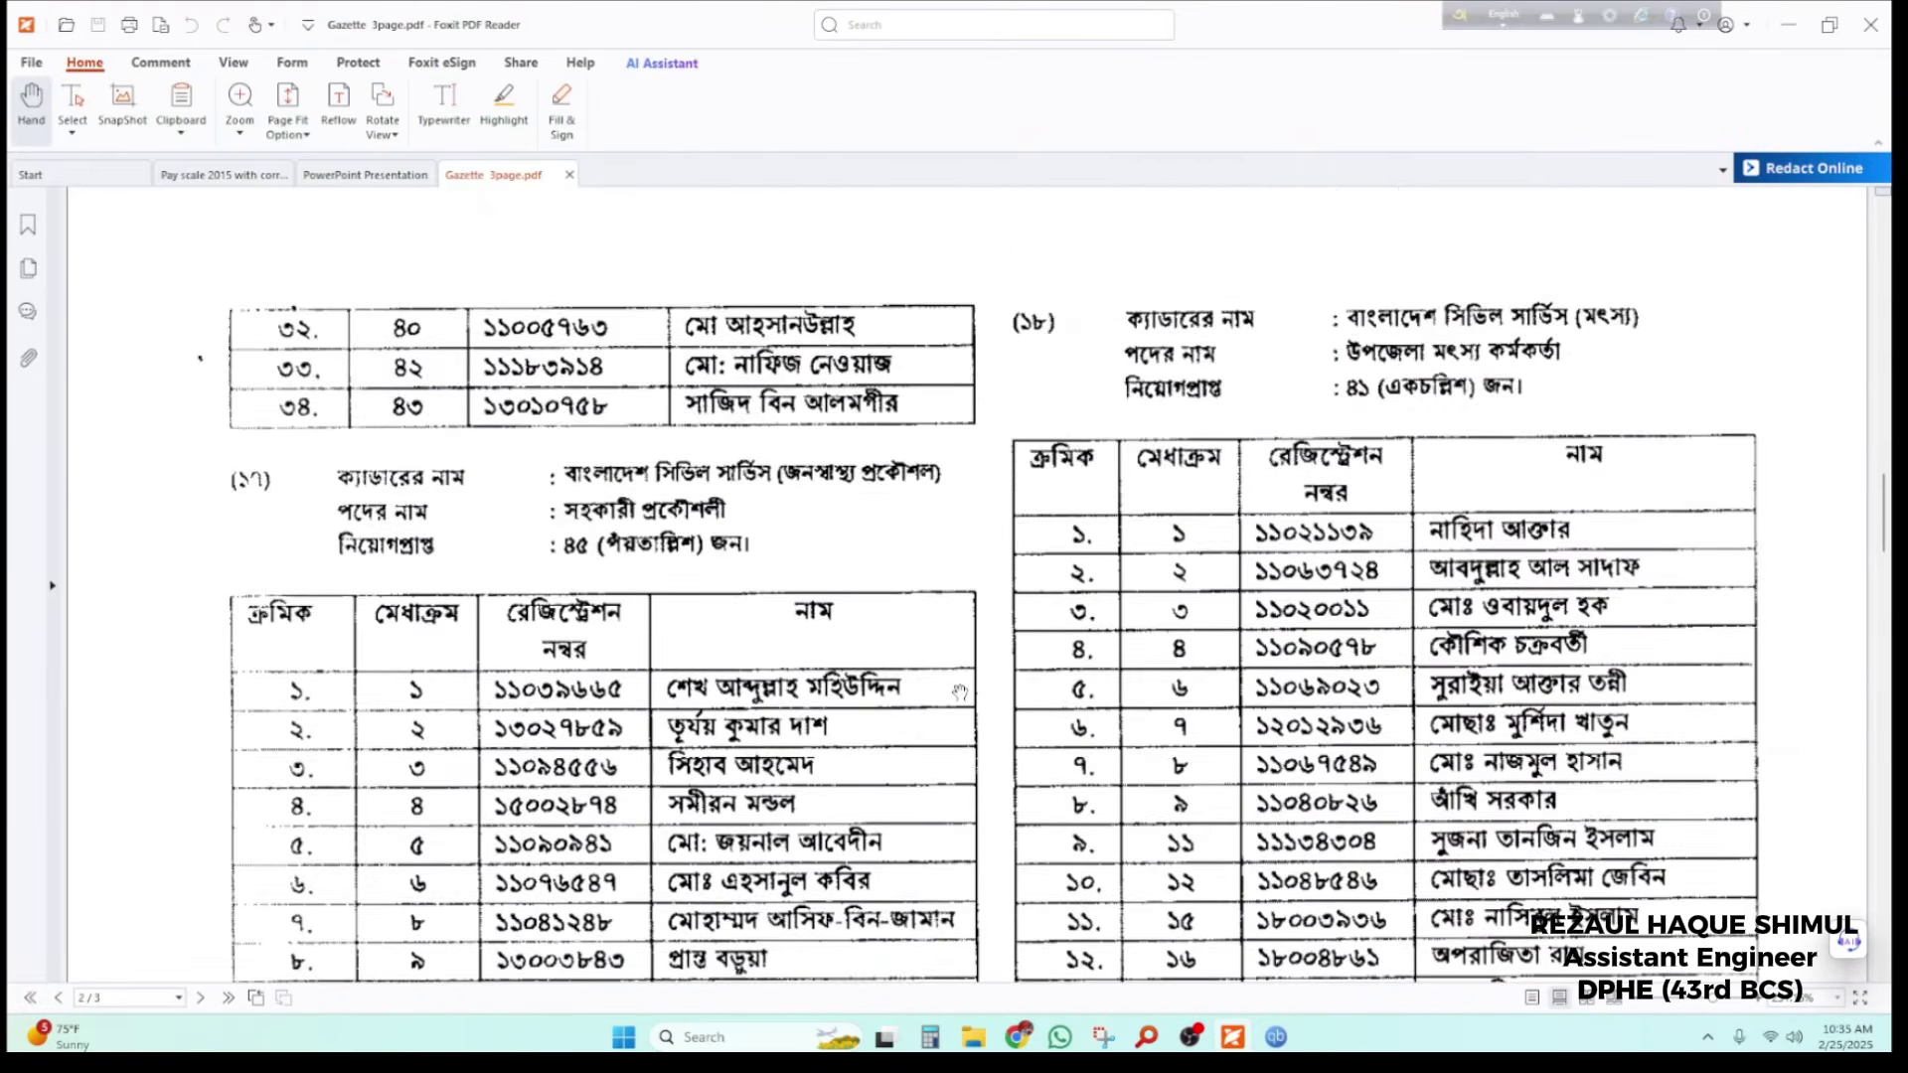
pyautogui.scroll(4, 960, 692)
pyautogui.scroll(6, 960, 693)
pyautogui.scroll(-13, 645, 549)
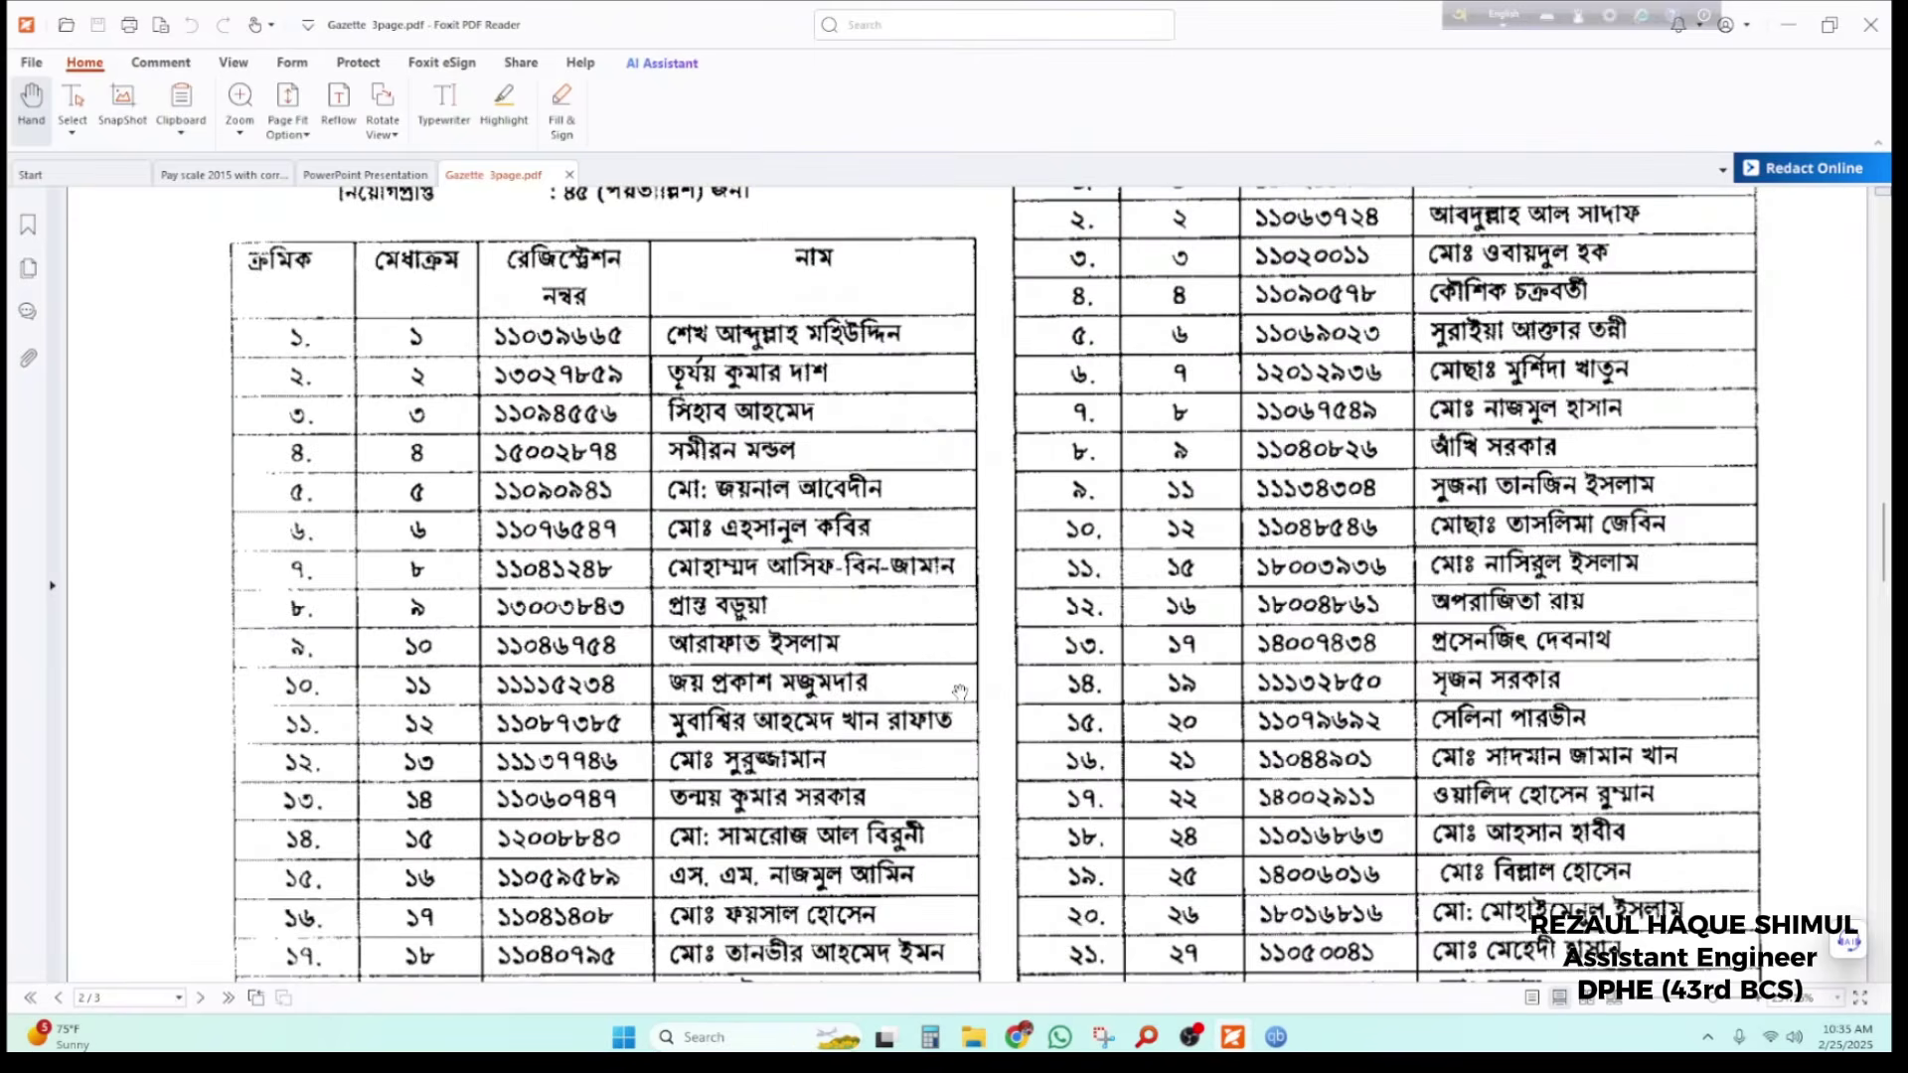
pyautogui.scroll(-6, 645, 549)
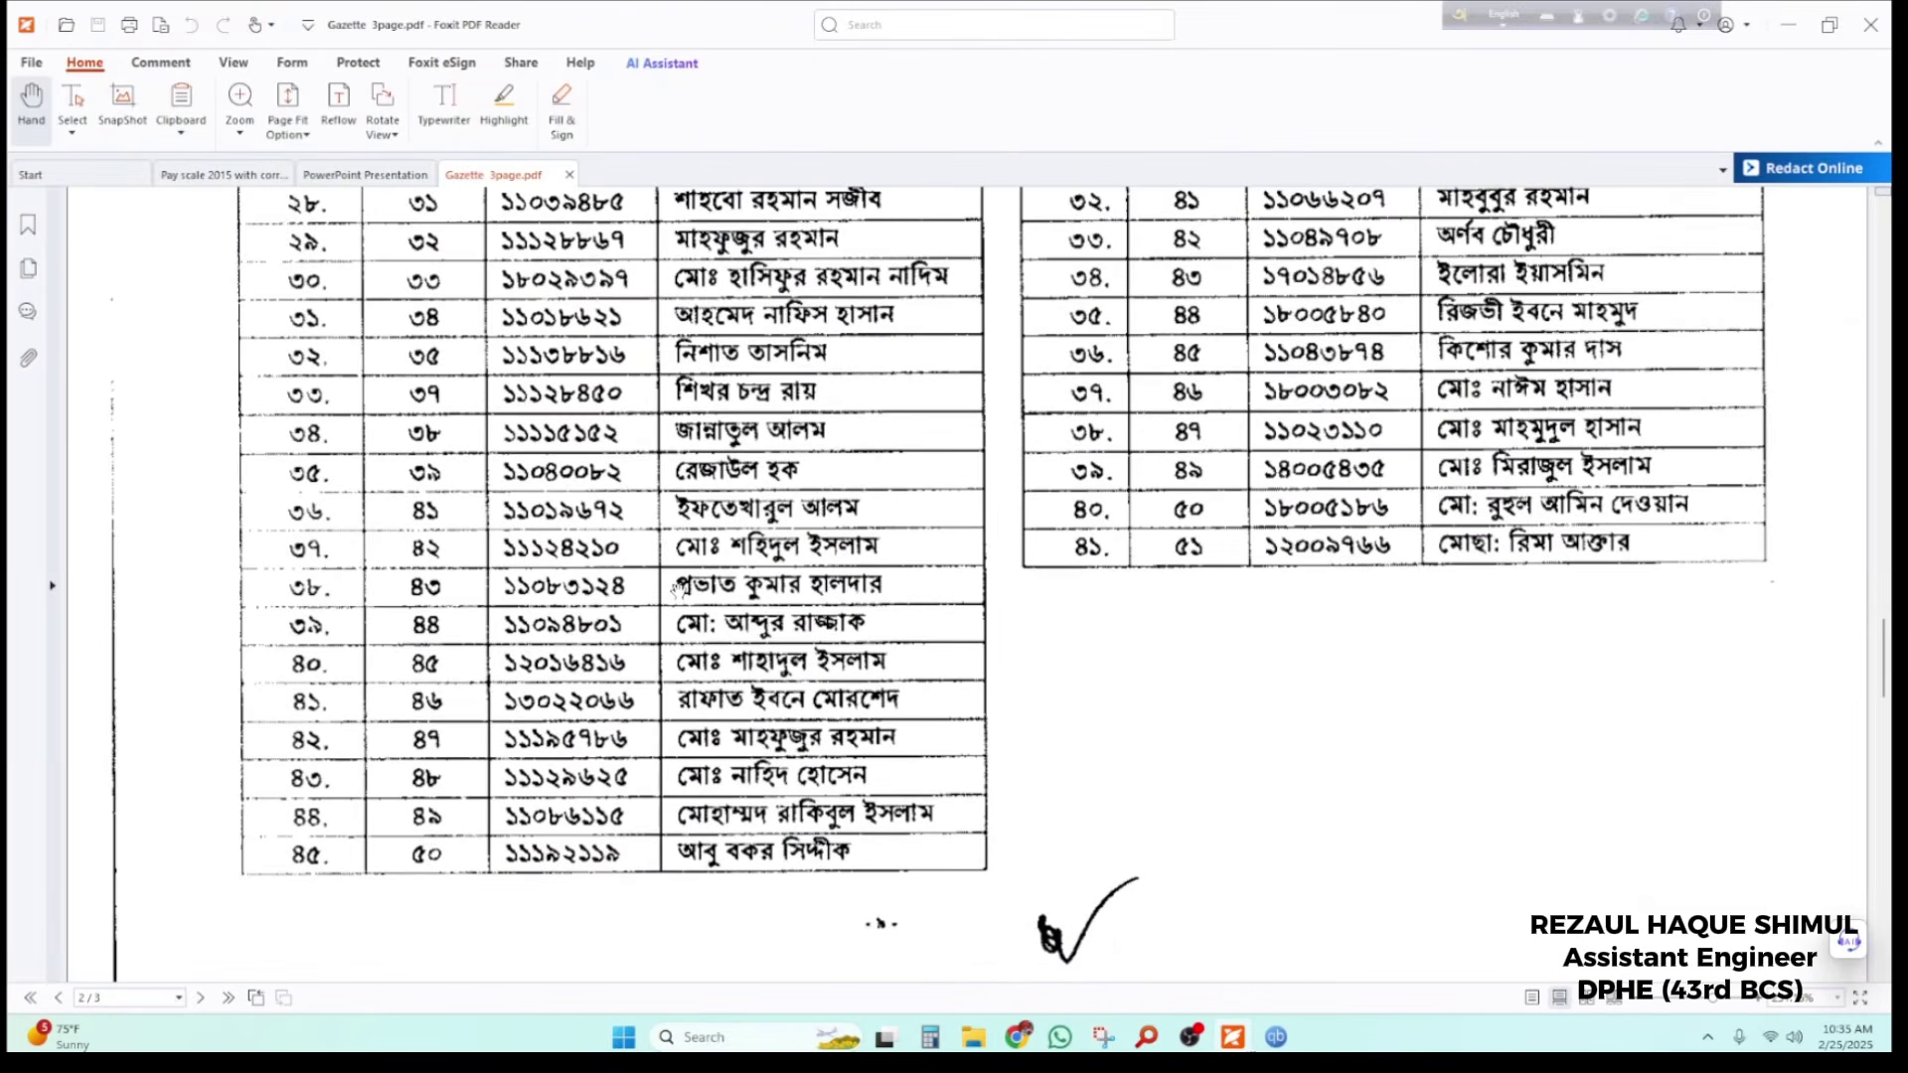
pyautogui.scroll(9, 671, 587)
pyautogui.scroll(5, 682, 586)
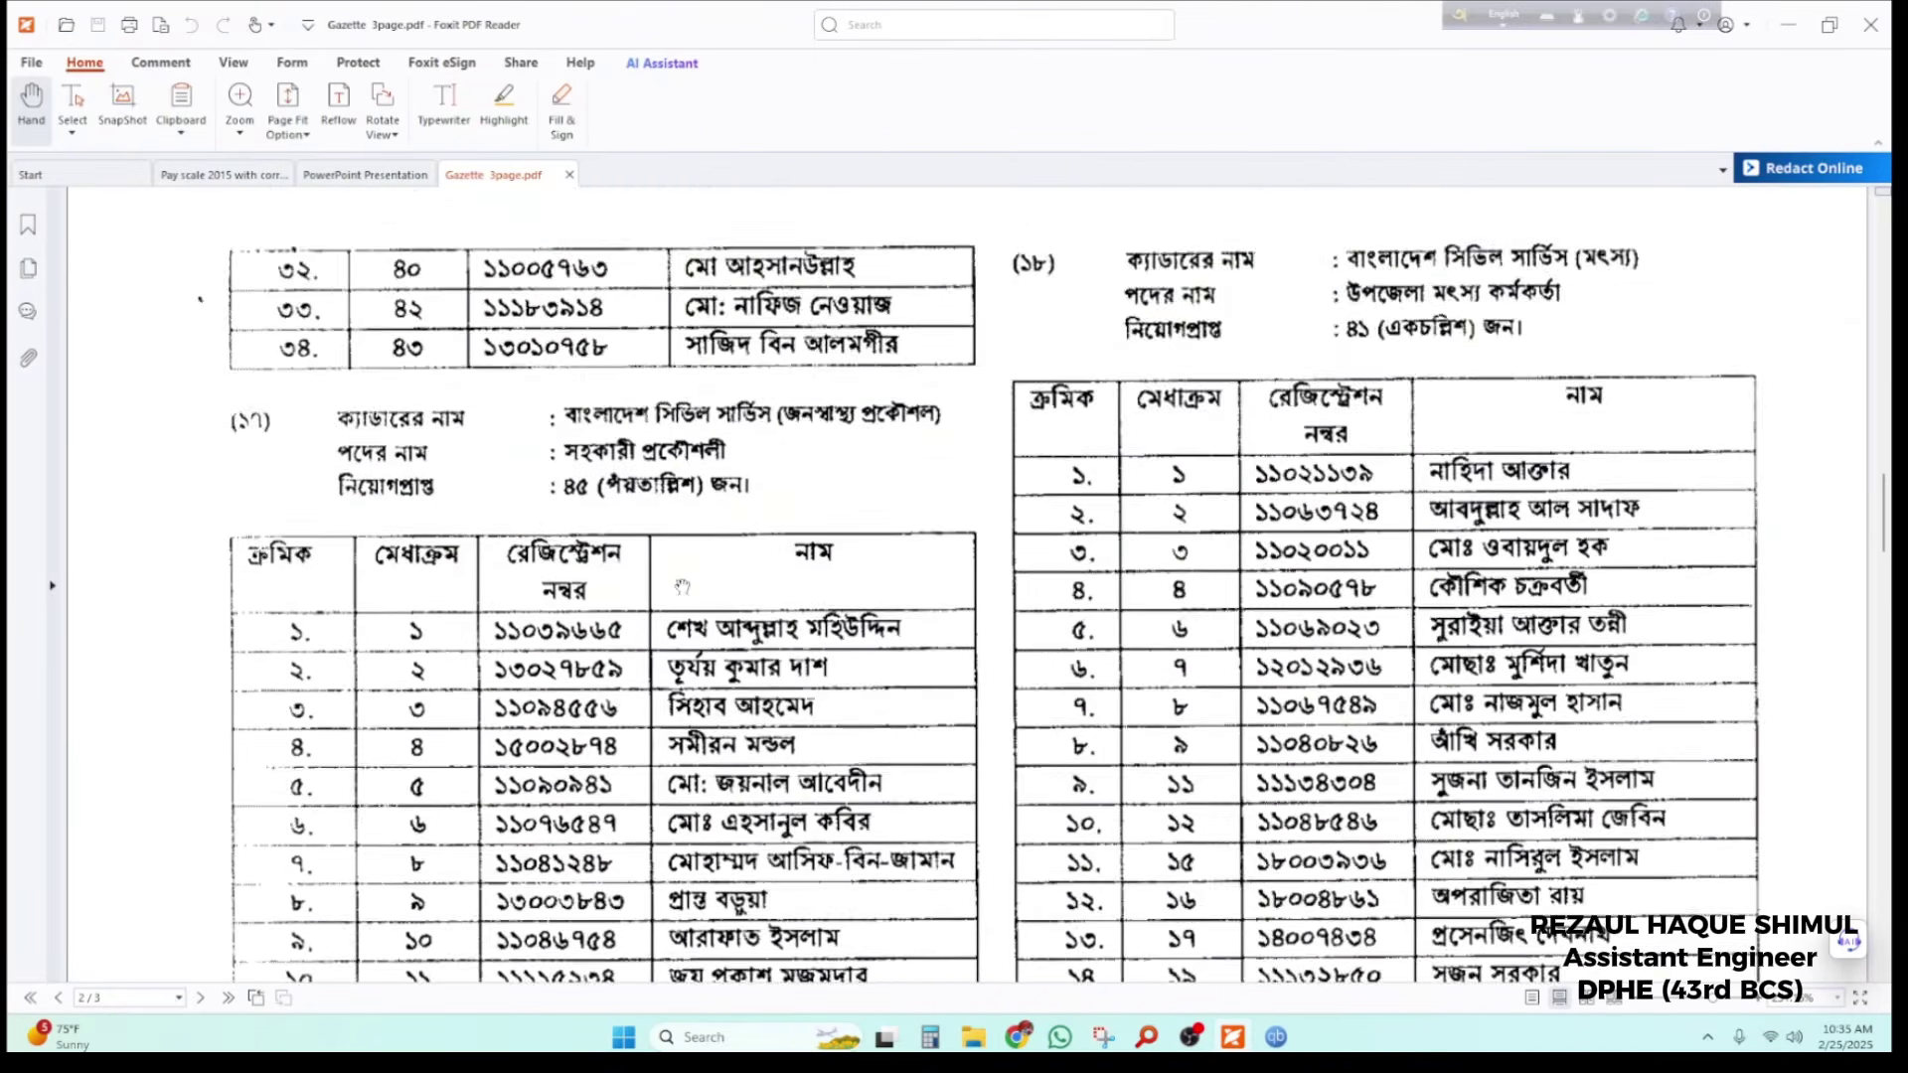
pyautogui.scroll(-14, 683, 586)
pyautogui.scroll(-15, 683, 586)
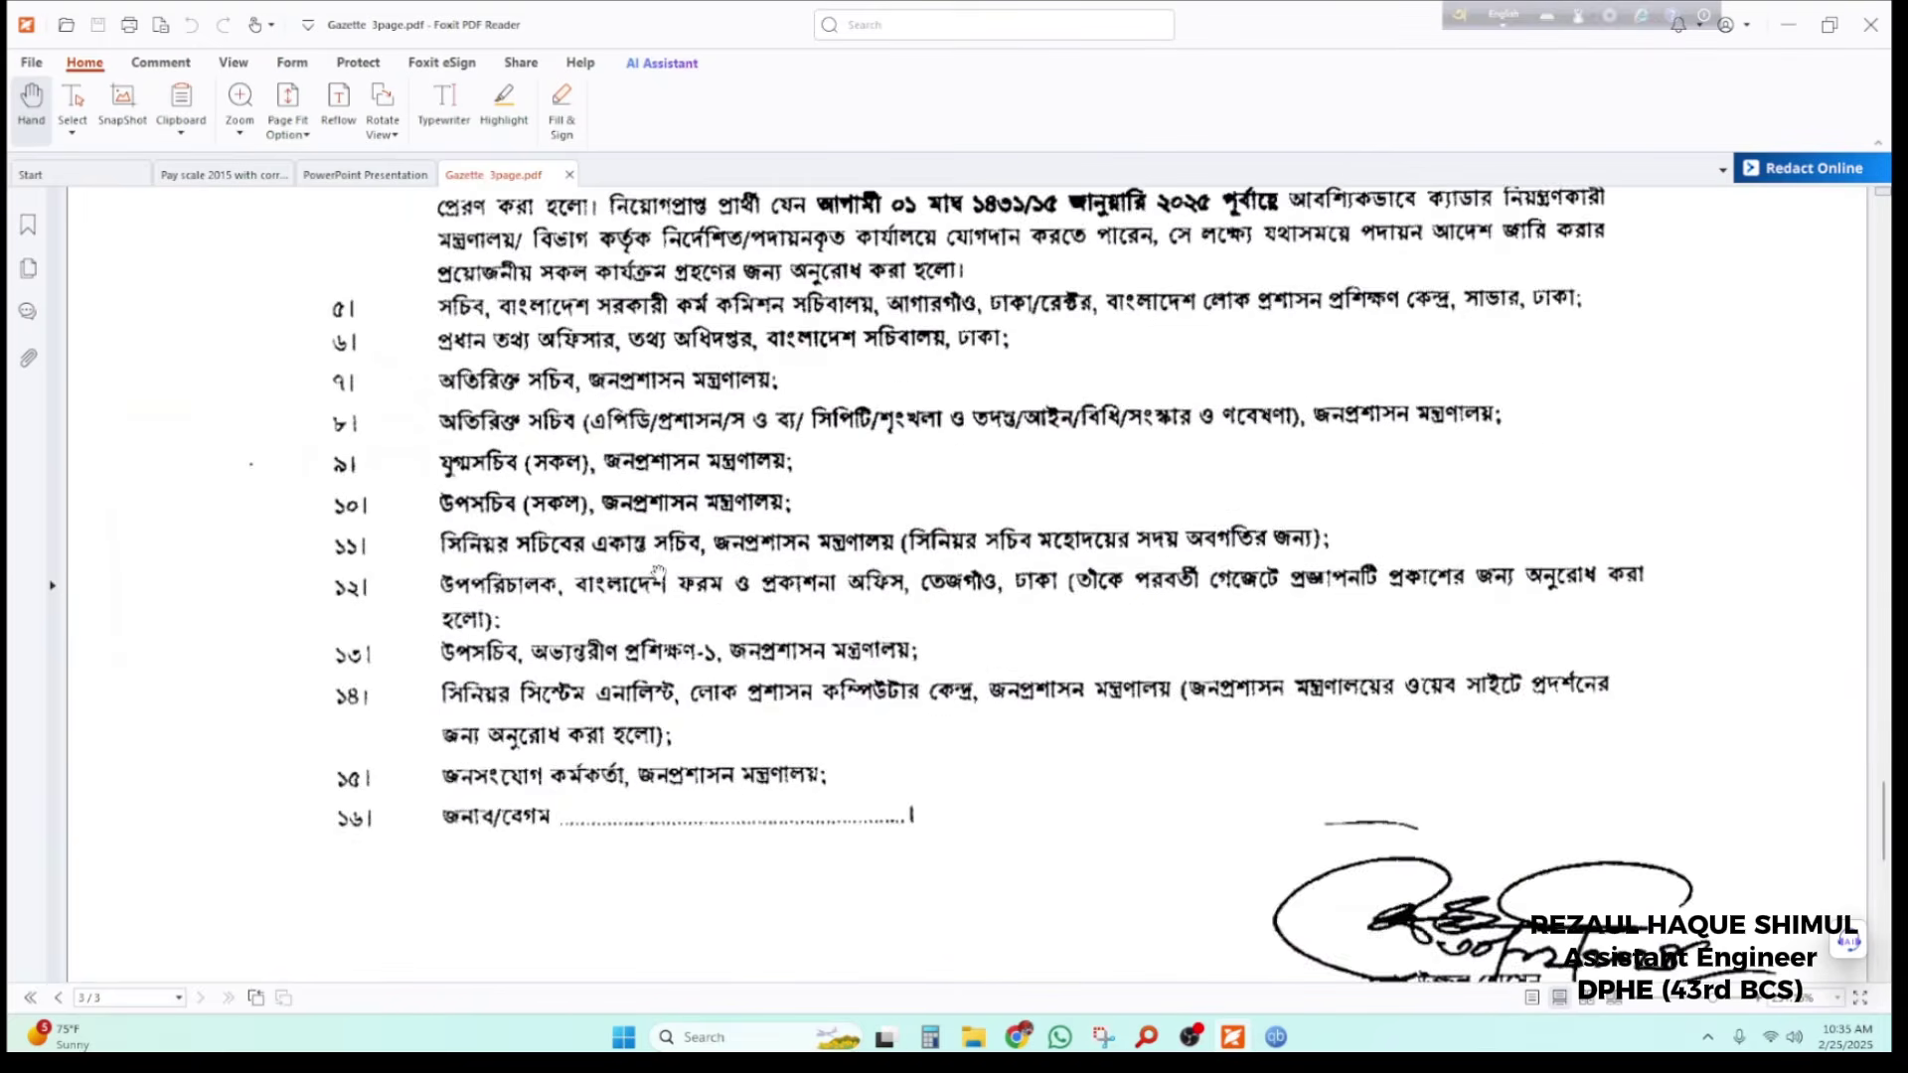
pyautogui.scroll(-5, 1282, 497)
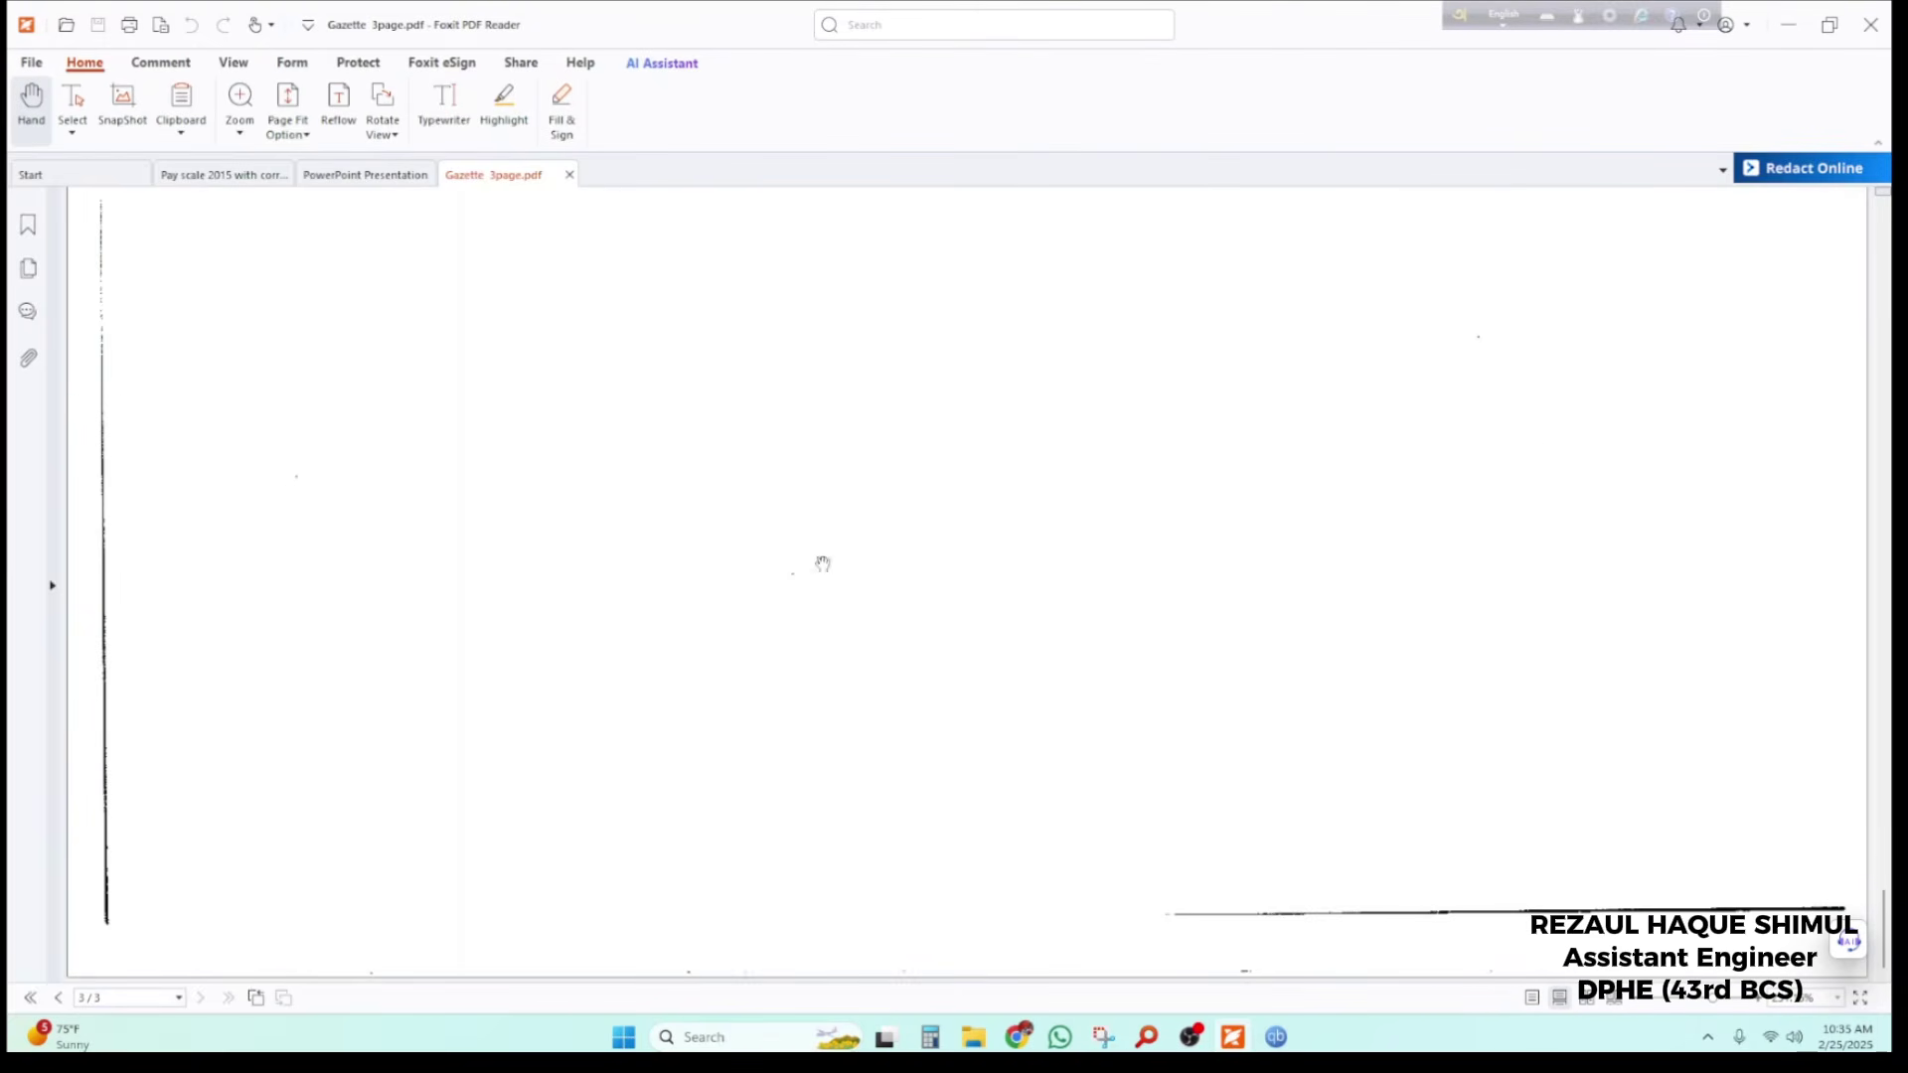
pyautogui.scroll(10, 1133, 630)
pyautogui.scroll(3, 1131, 634)
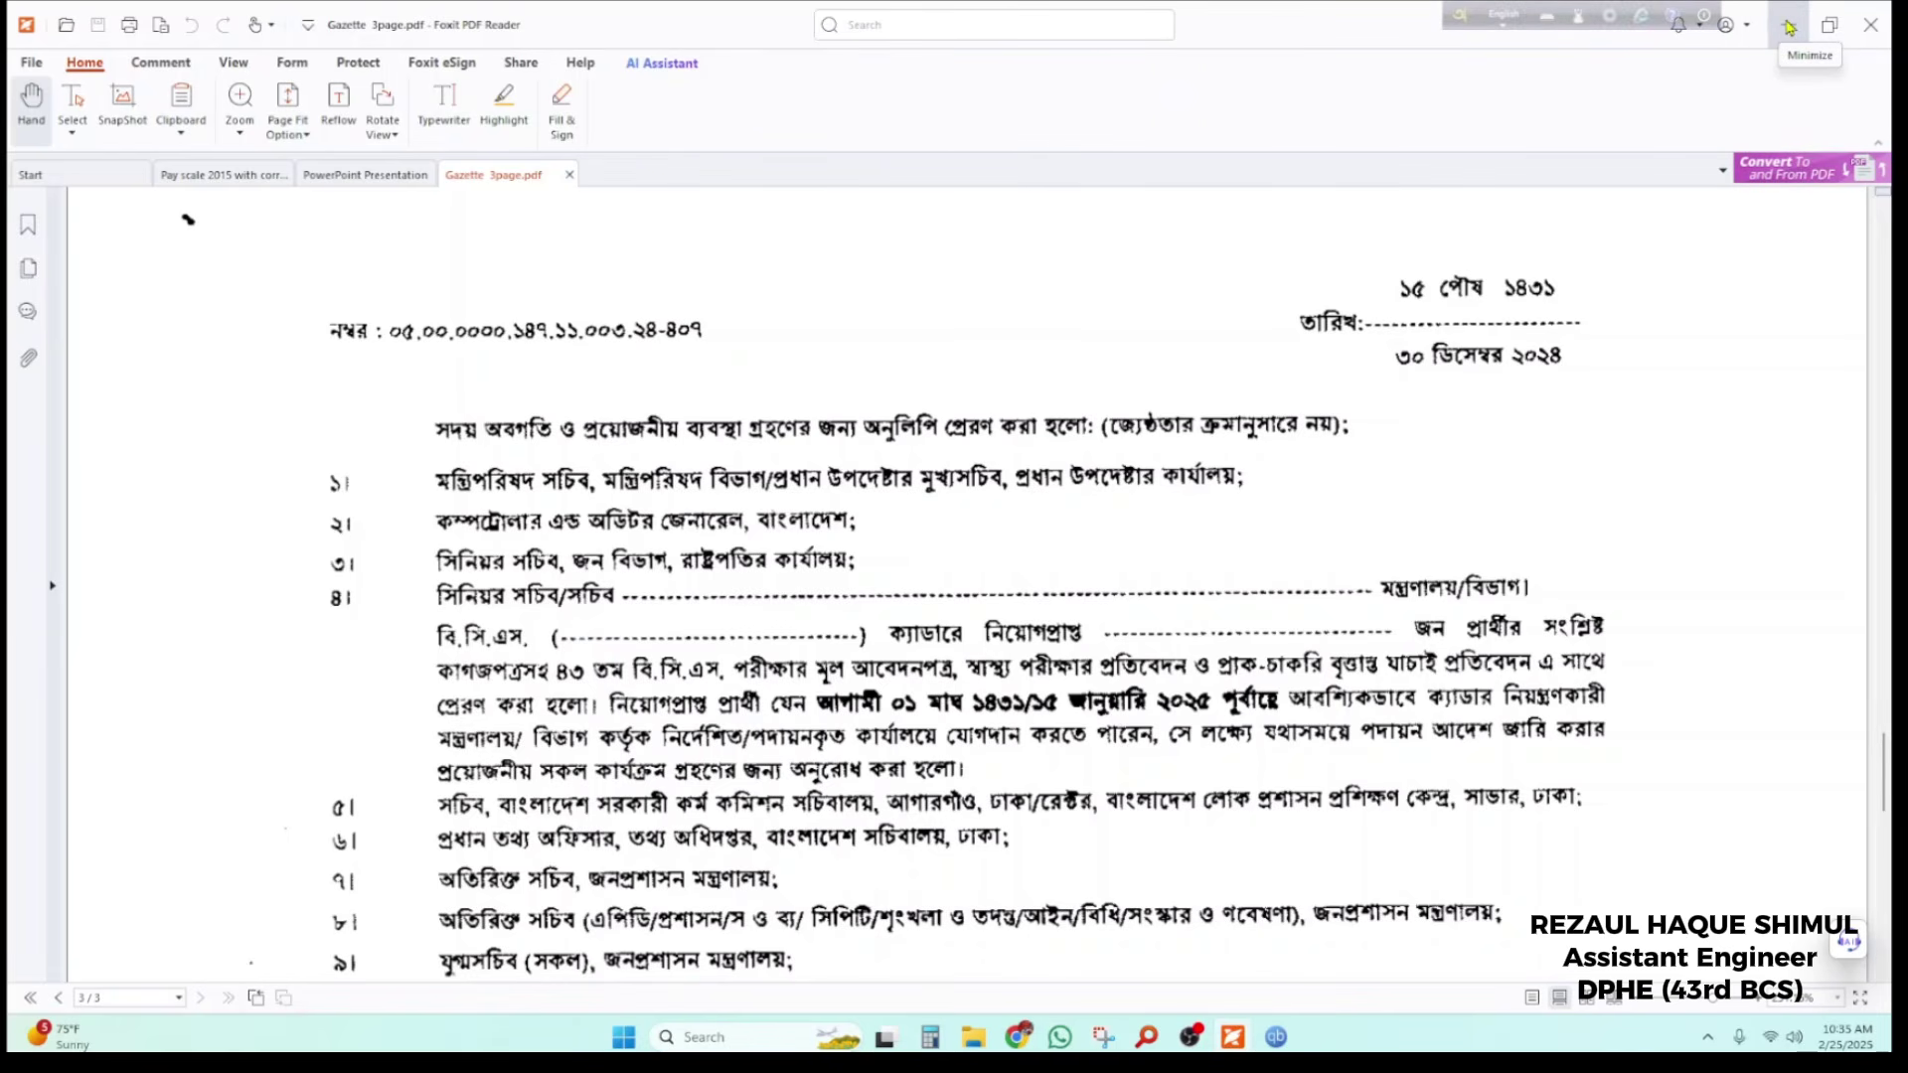
pyautogui.moveTo(1883, 770); pyautogui.dragTo(1892, 255)
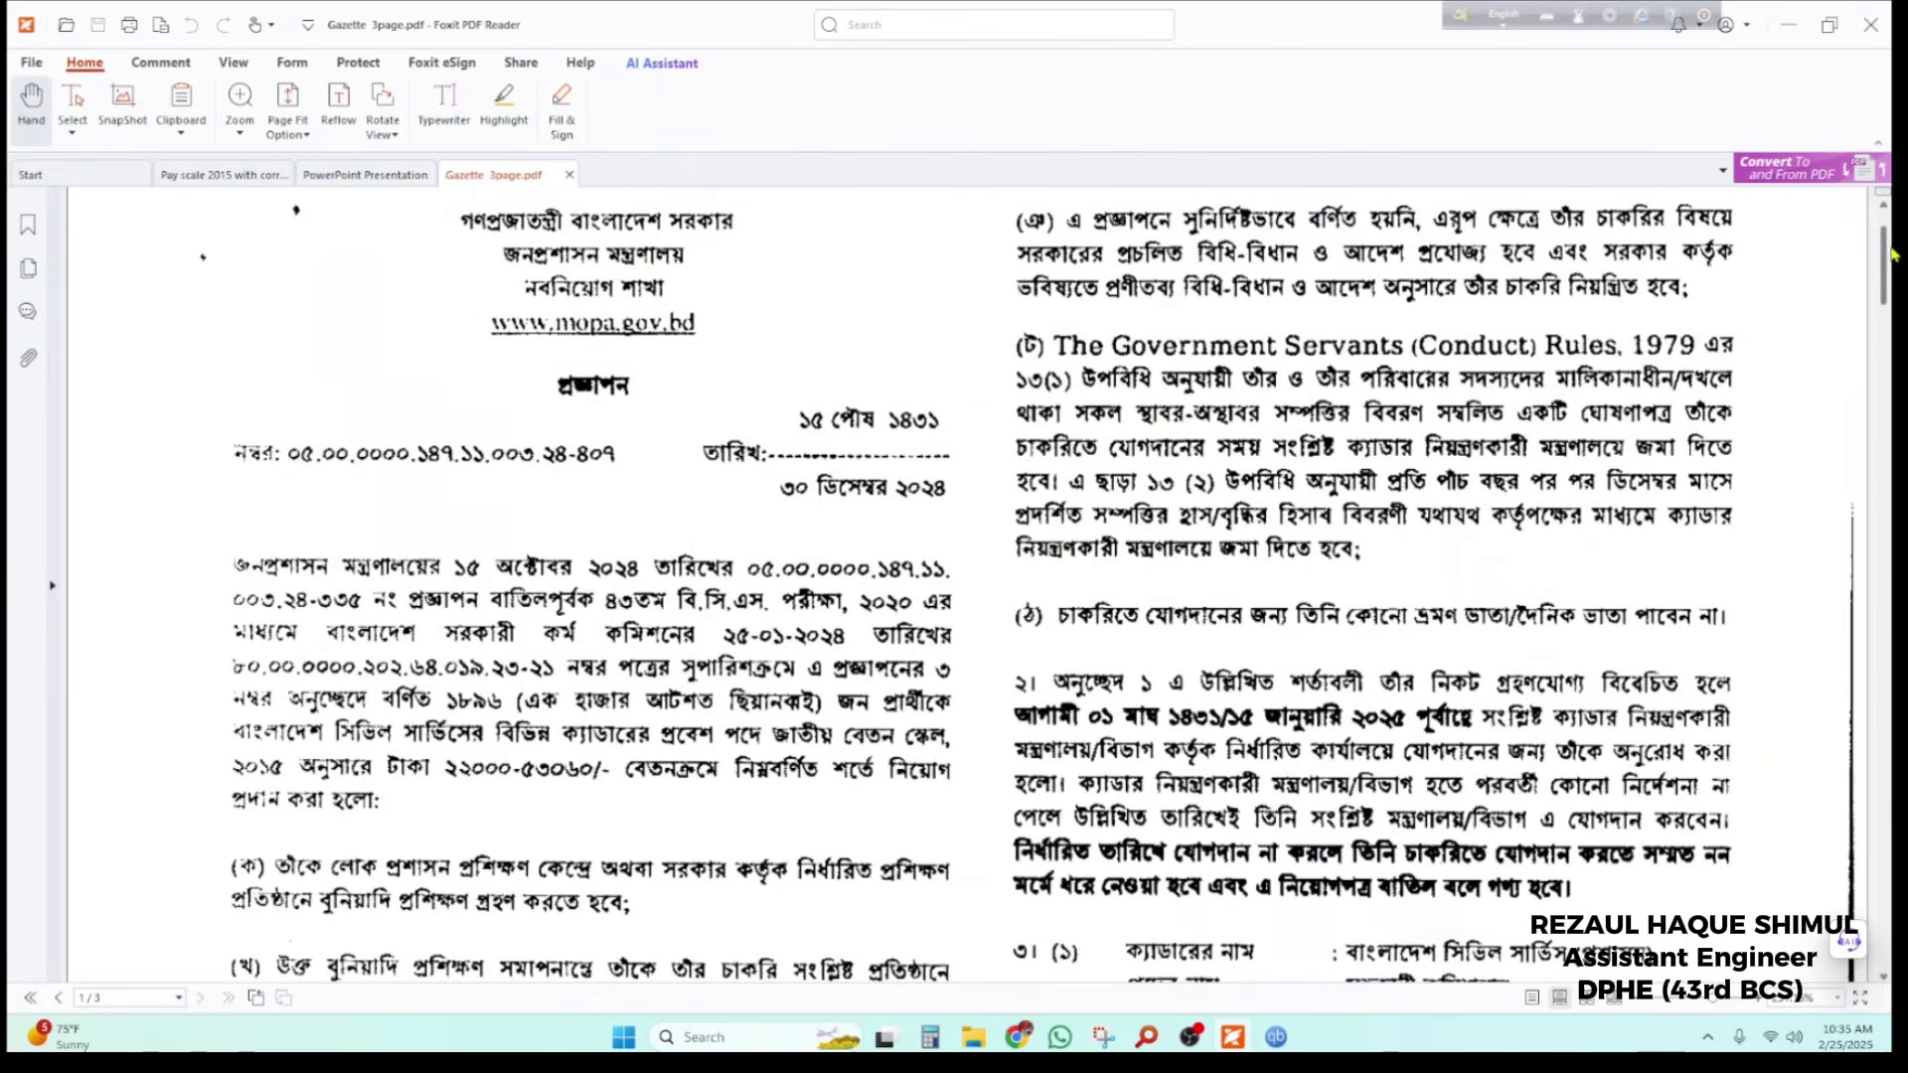
# Minimize and restore Foxit, then switch to the required-documents list
pyautogui.click(1796, 37)
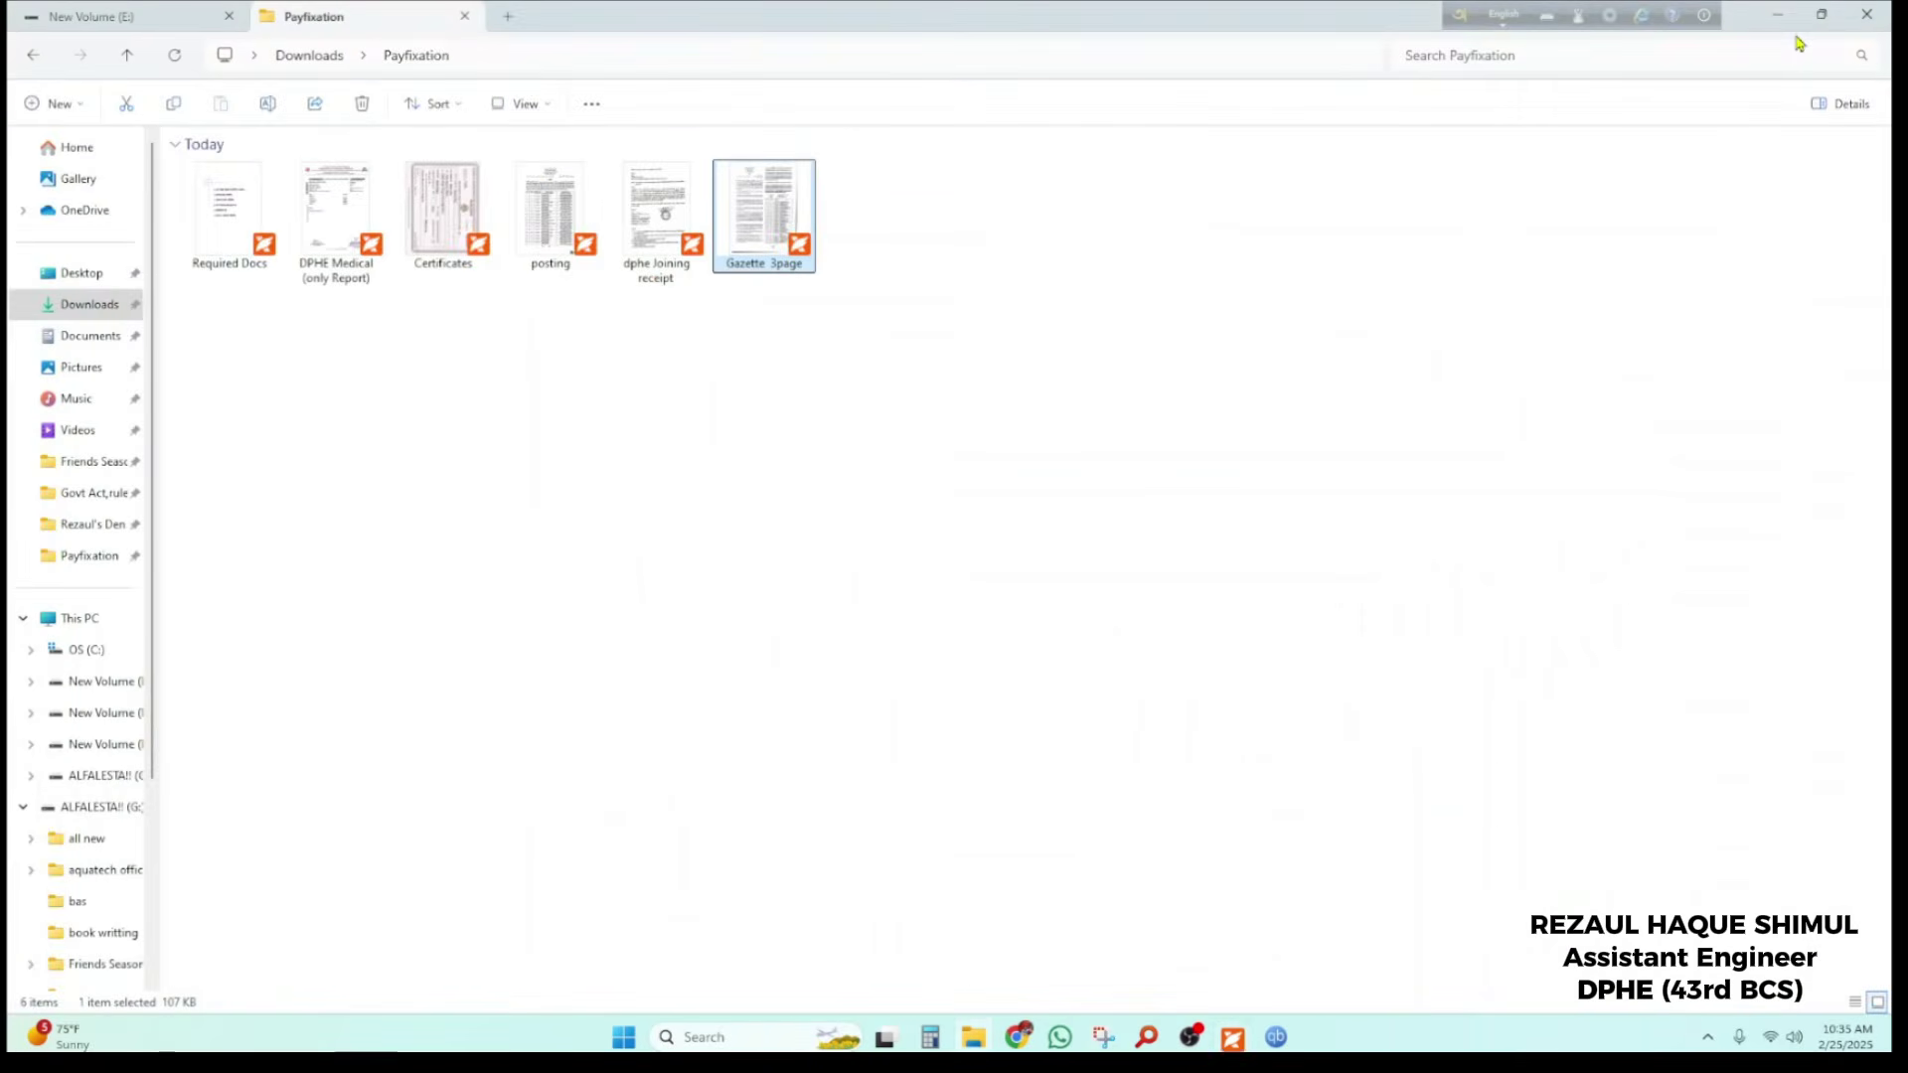
pyautogui.click(1233, 1036)
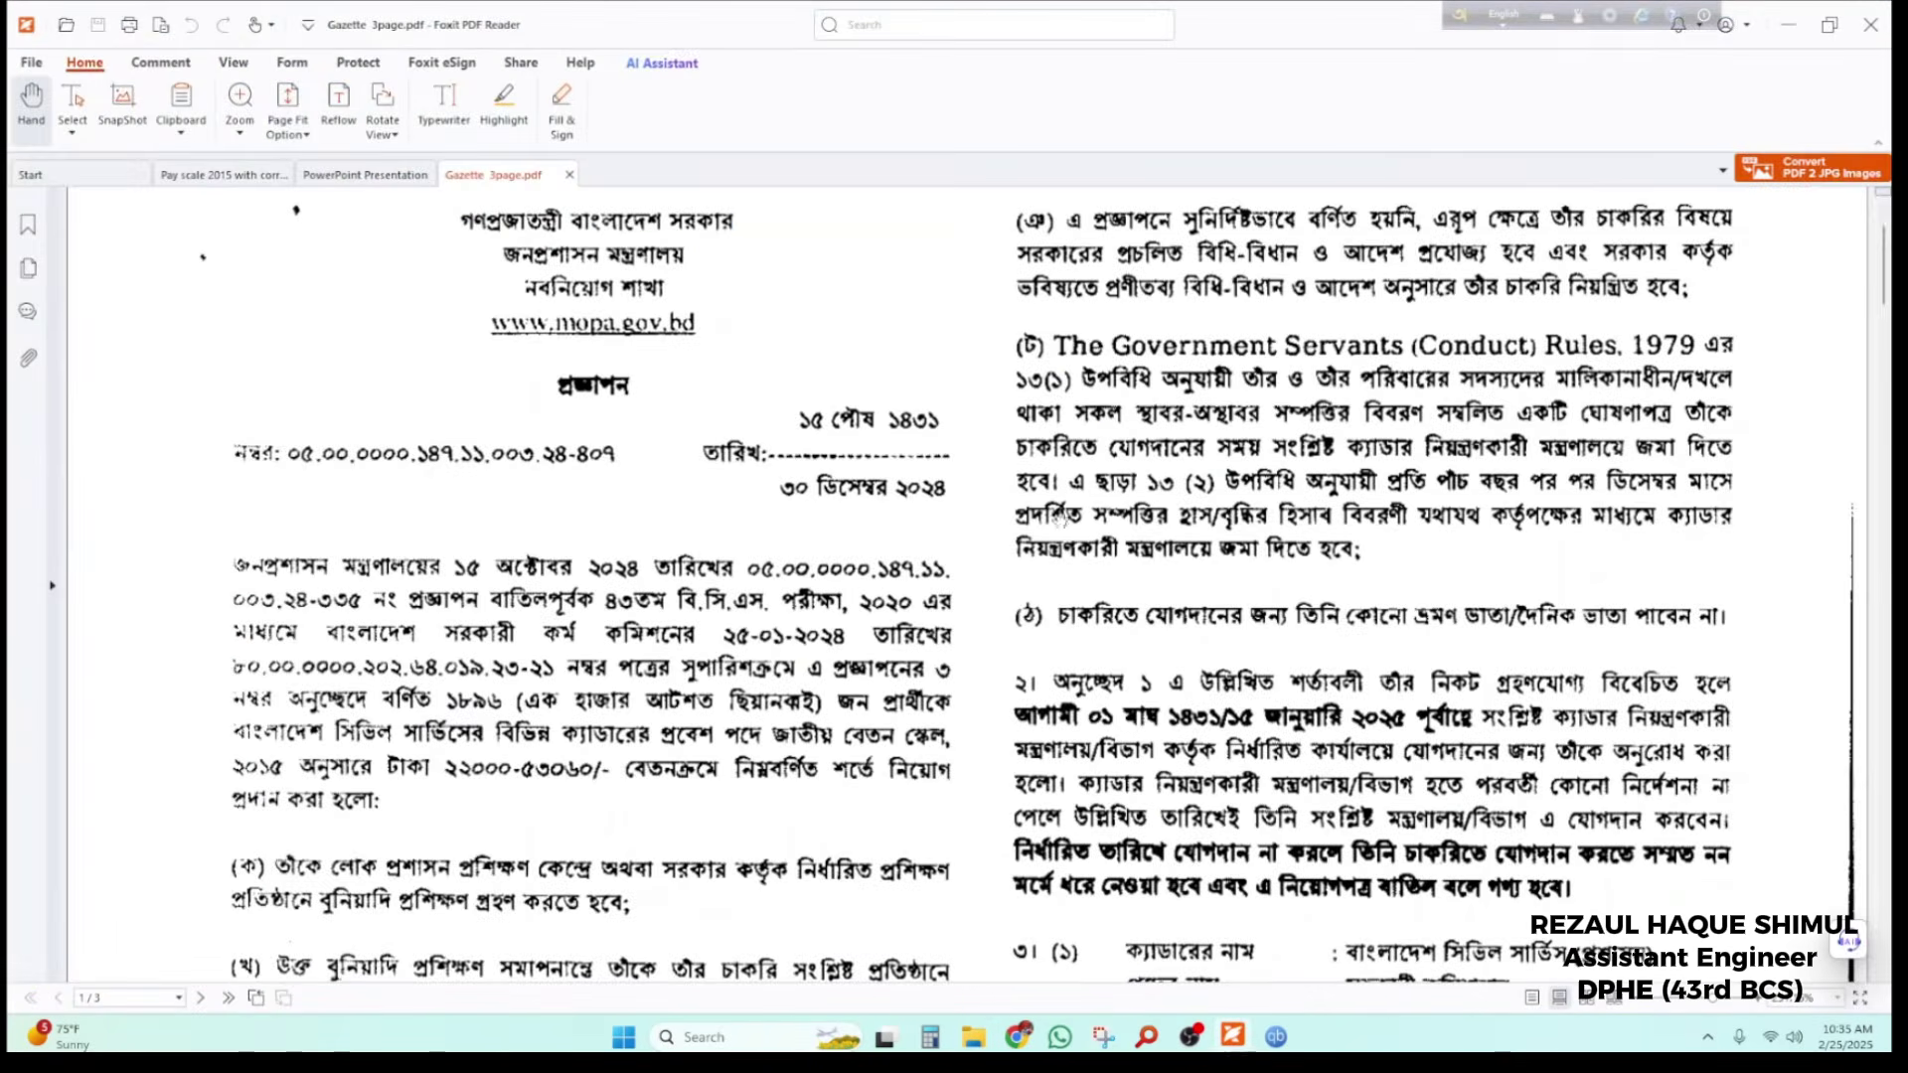
pyautogui.click(342, 175)
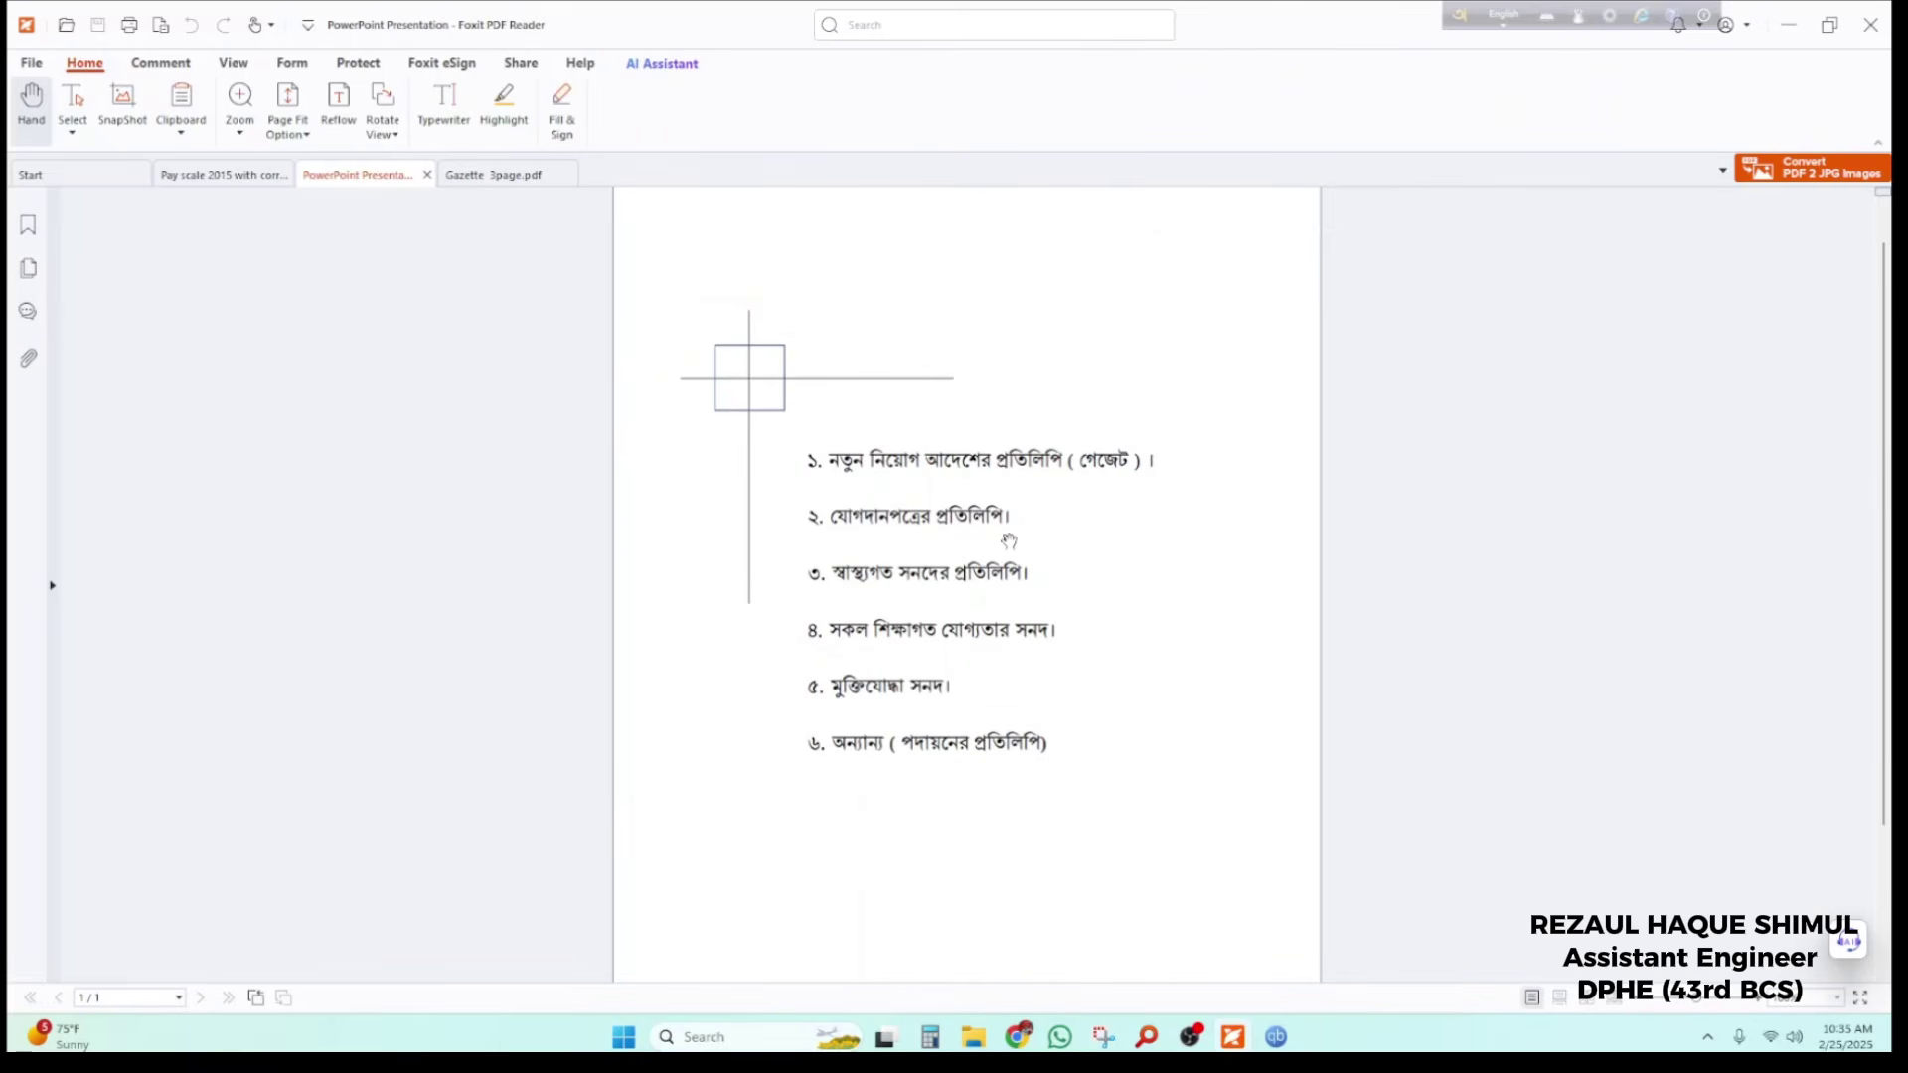
# Open the dphe Joining receipt PDF from the Payfixation folder and scroll through it
pyautogui.click(1788, 25)
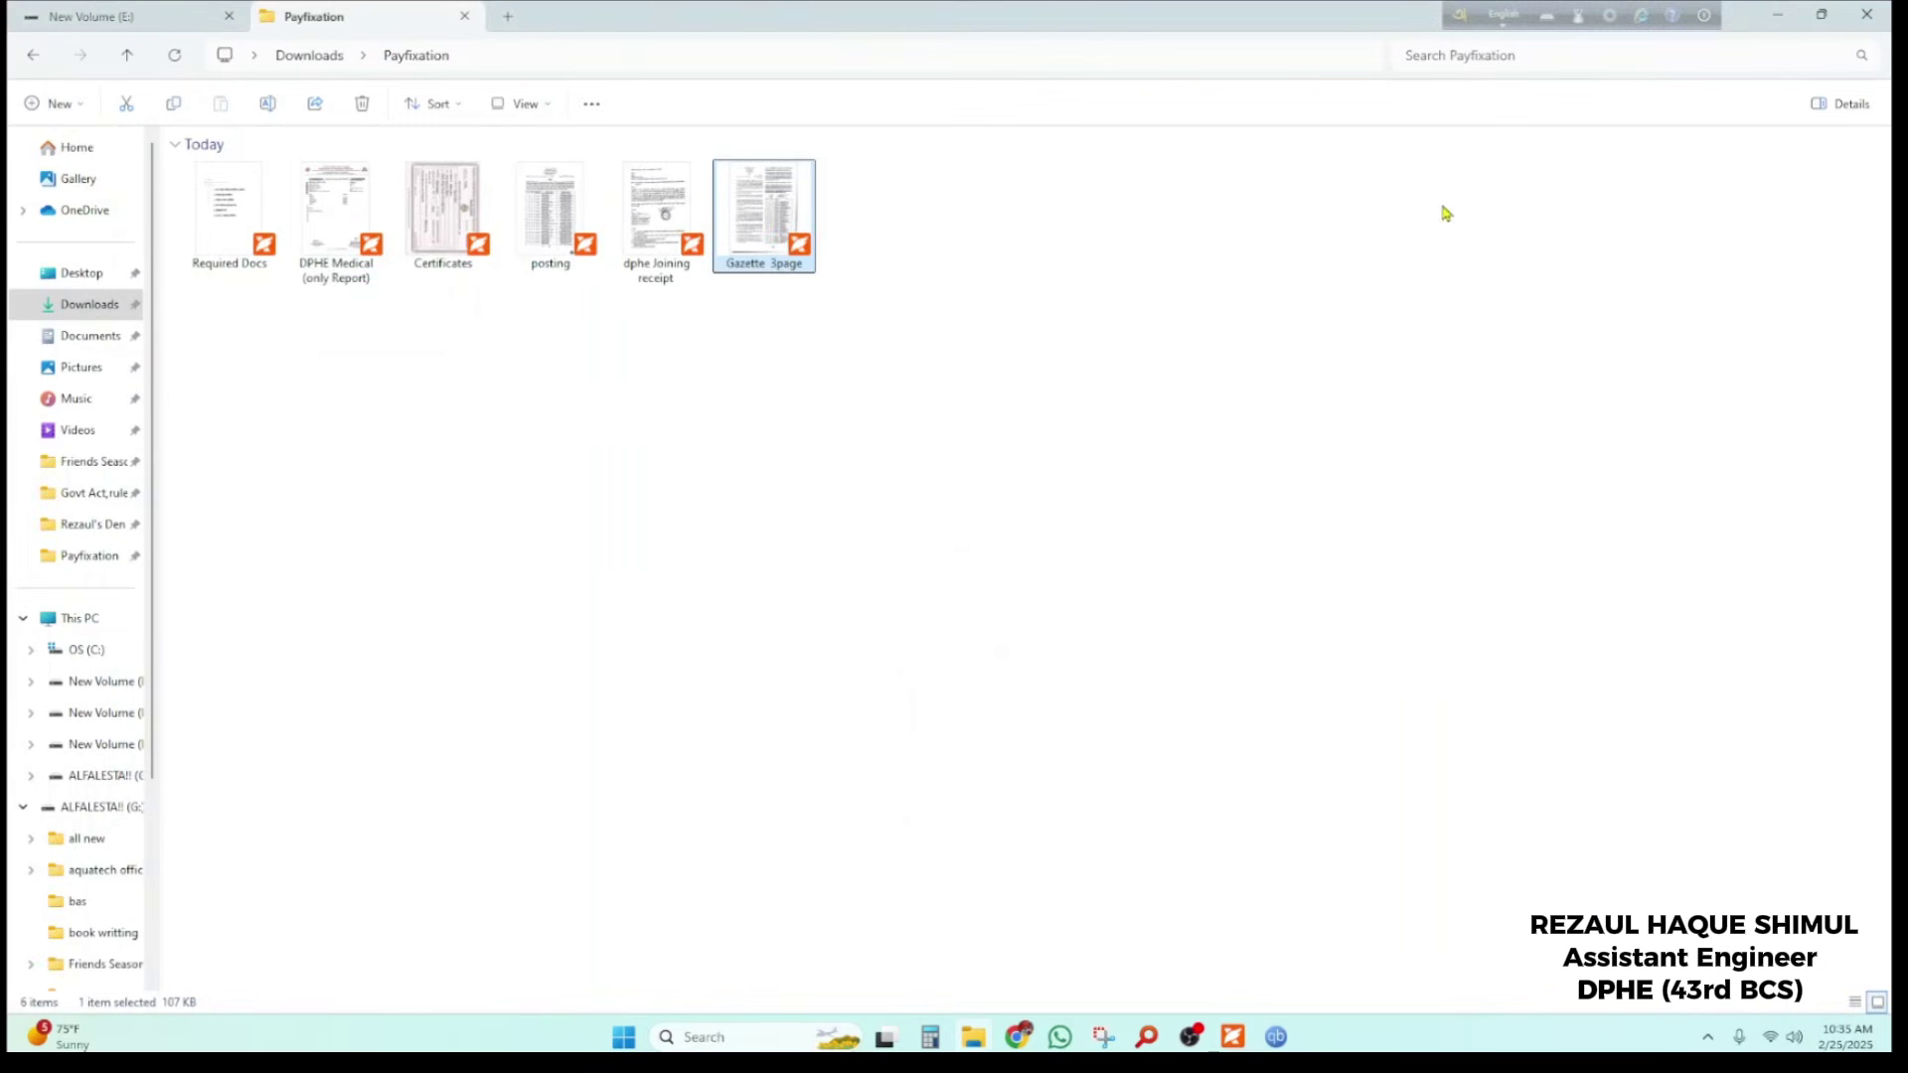
pyautogui.doubleClick(656, 208)
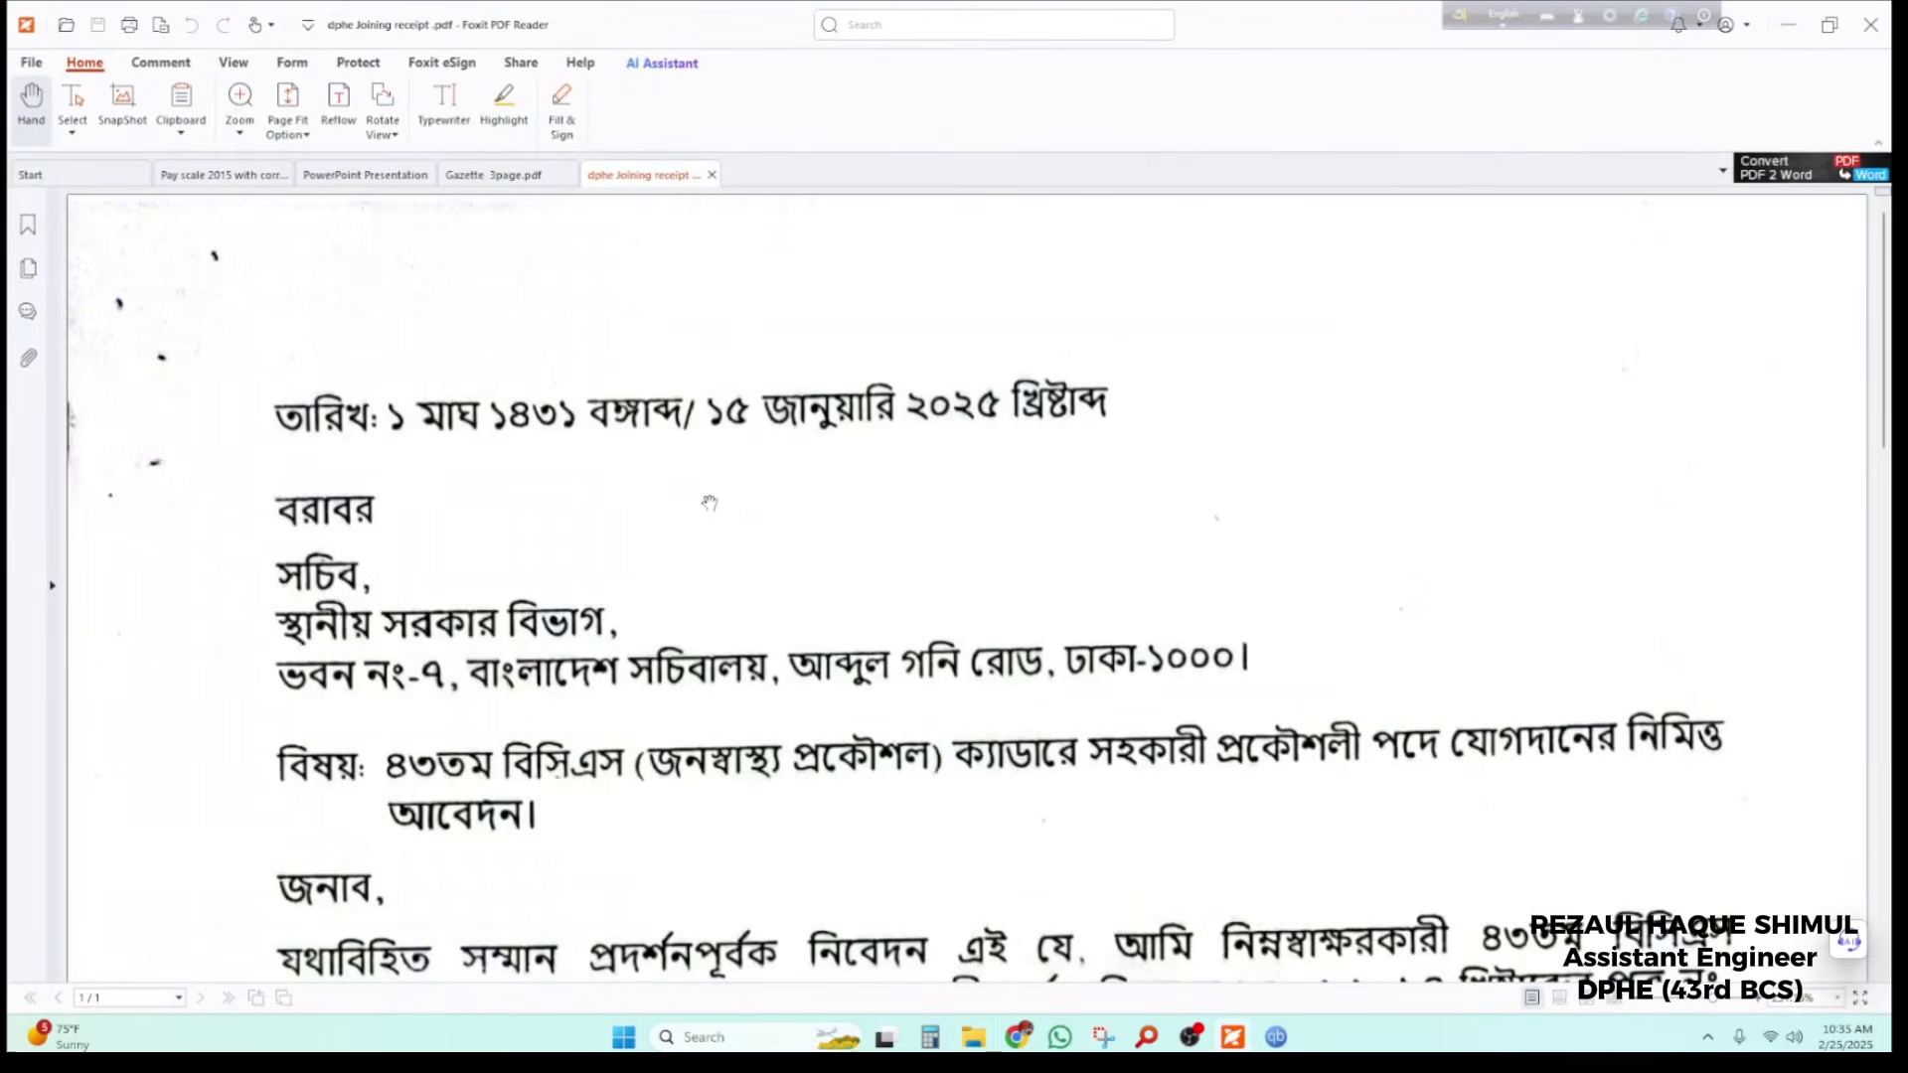
pyautogui.scroll(-10, 715, 482)
pyautogui.scroll(-3, 1438, 707)
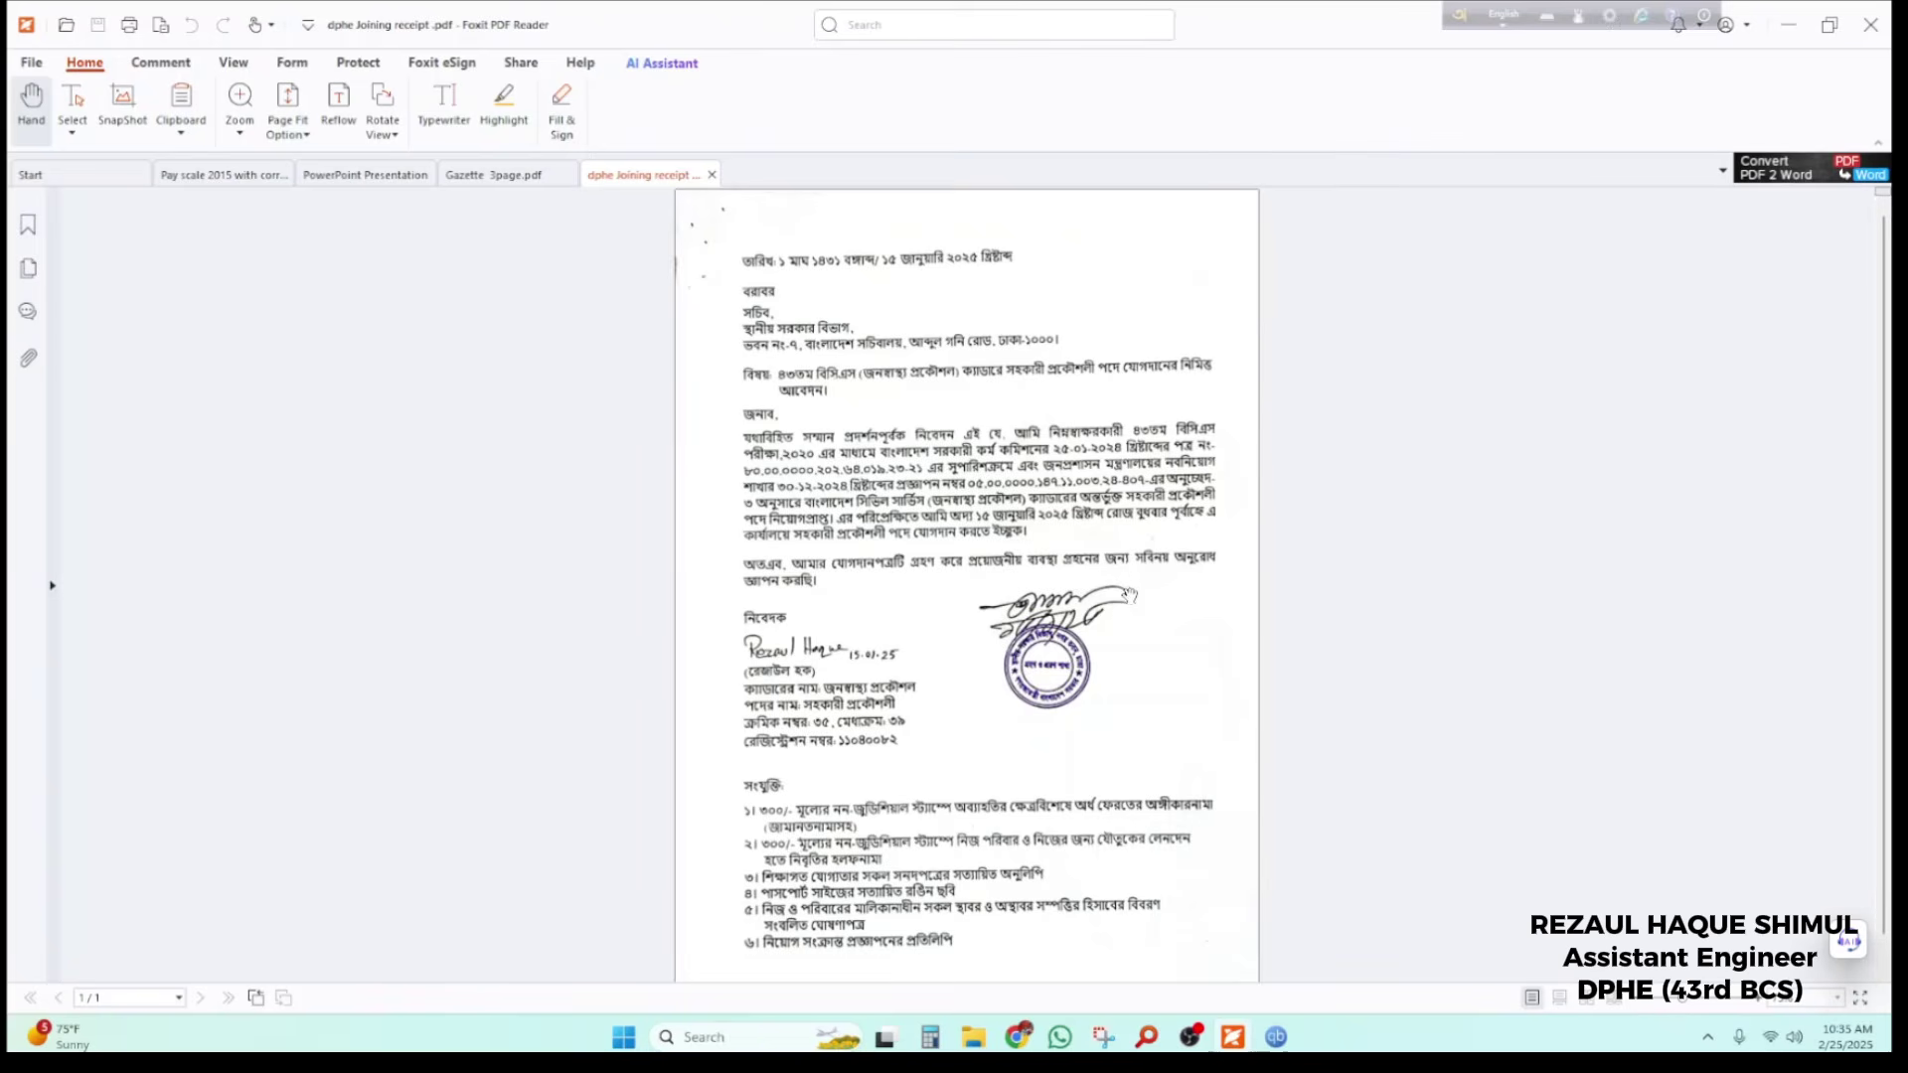
# Restore Foxit and return to the PowerPoint Presentation required-documents tab
pyautogui.click(1789, 25)
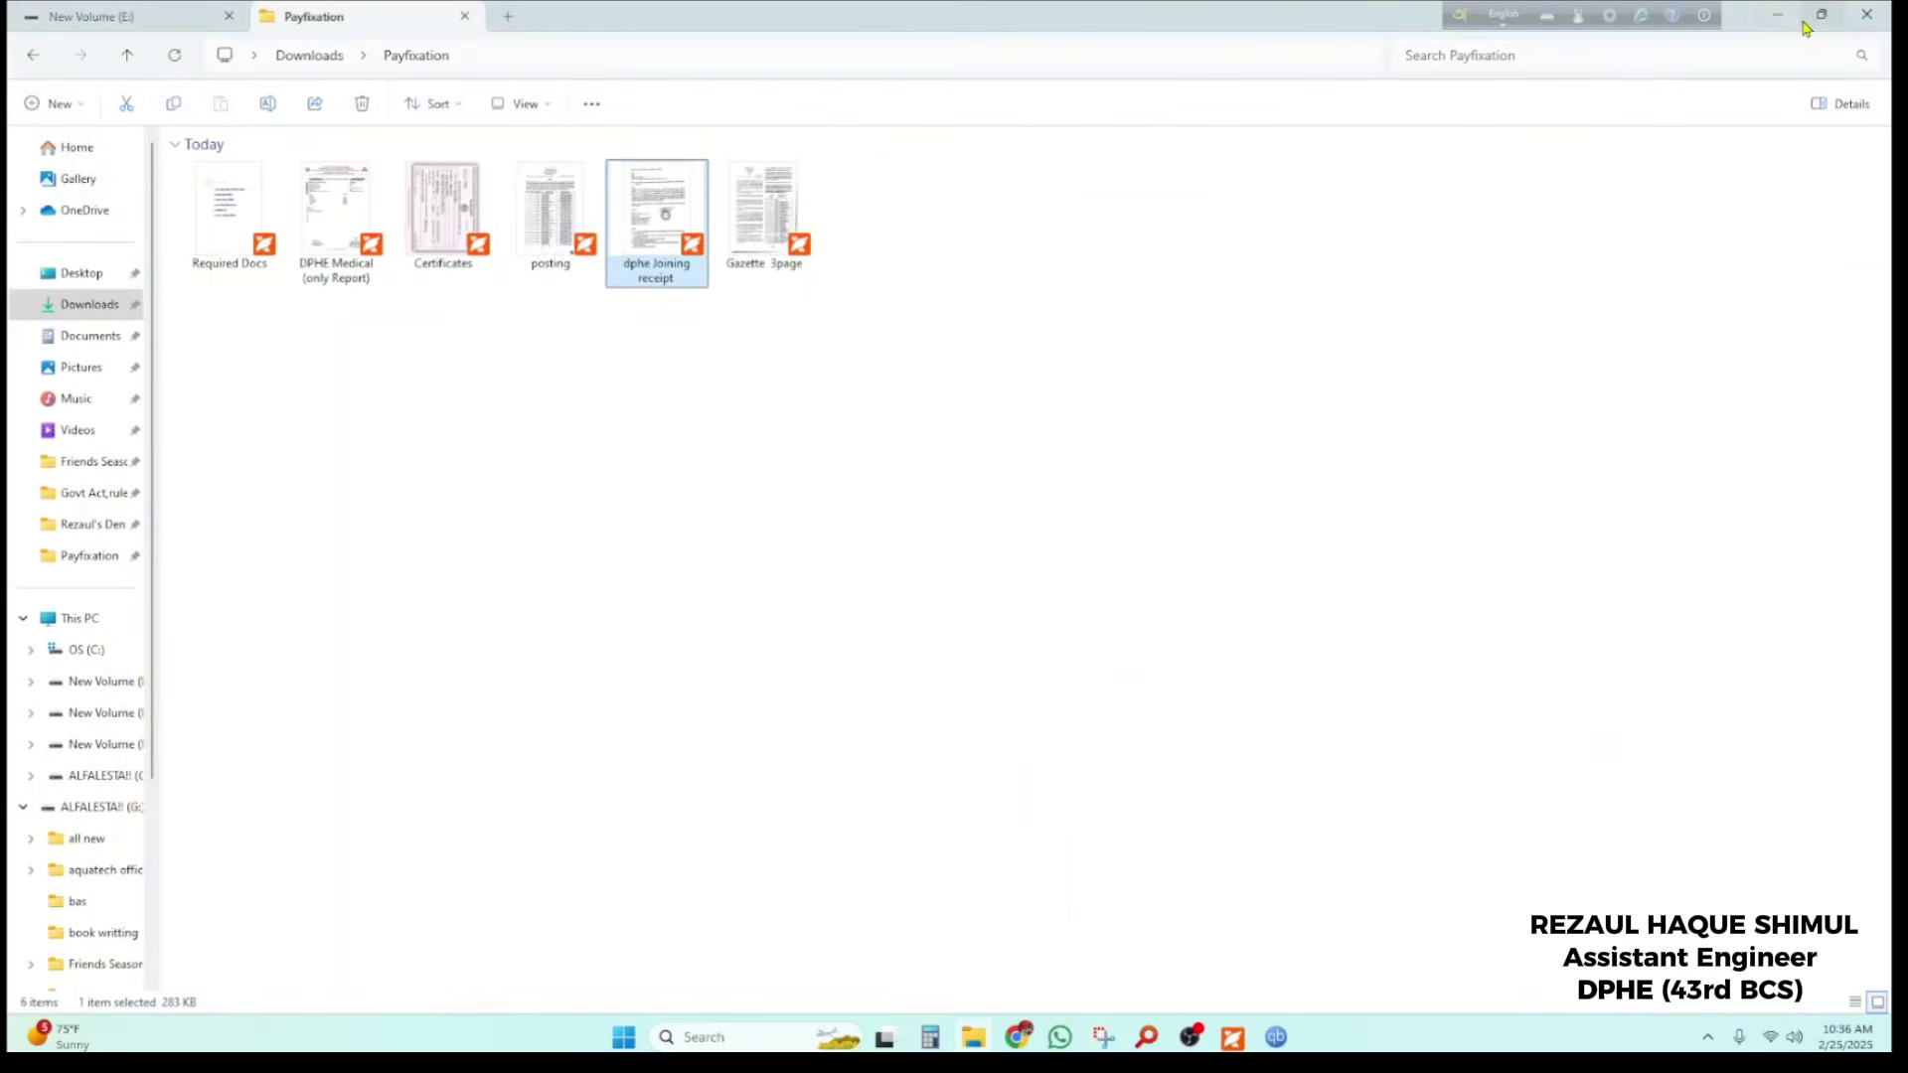
pyautogui.click(1232, 1037)
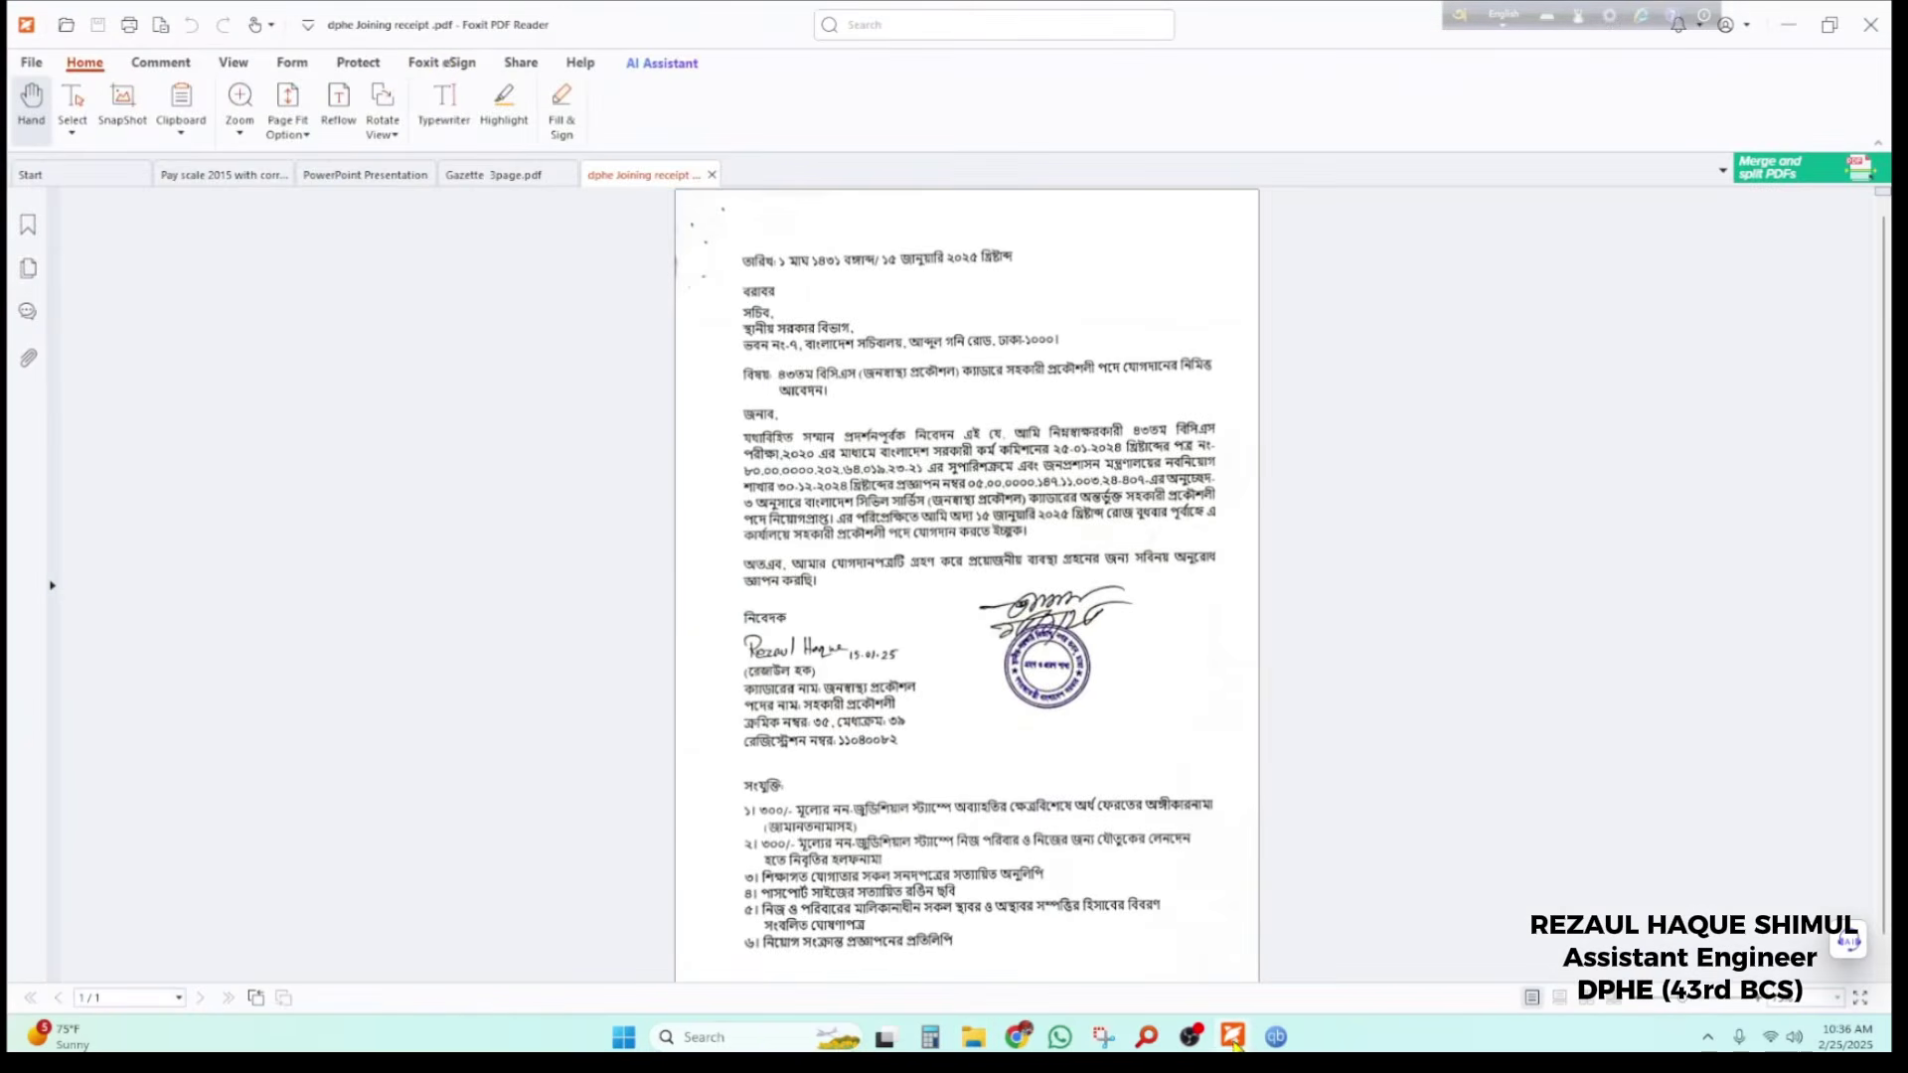
pyautogui.click(494, 175)
pyautogui.click(396, 176)
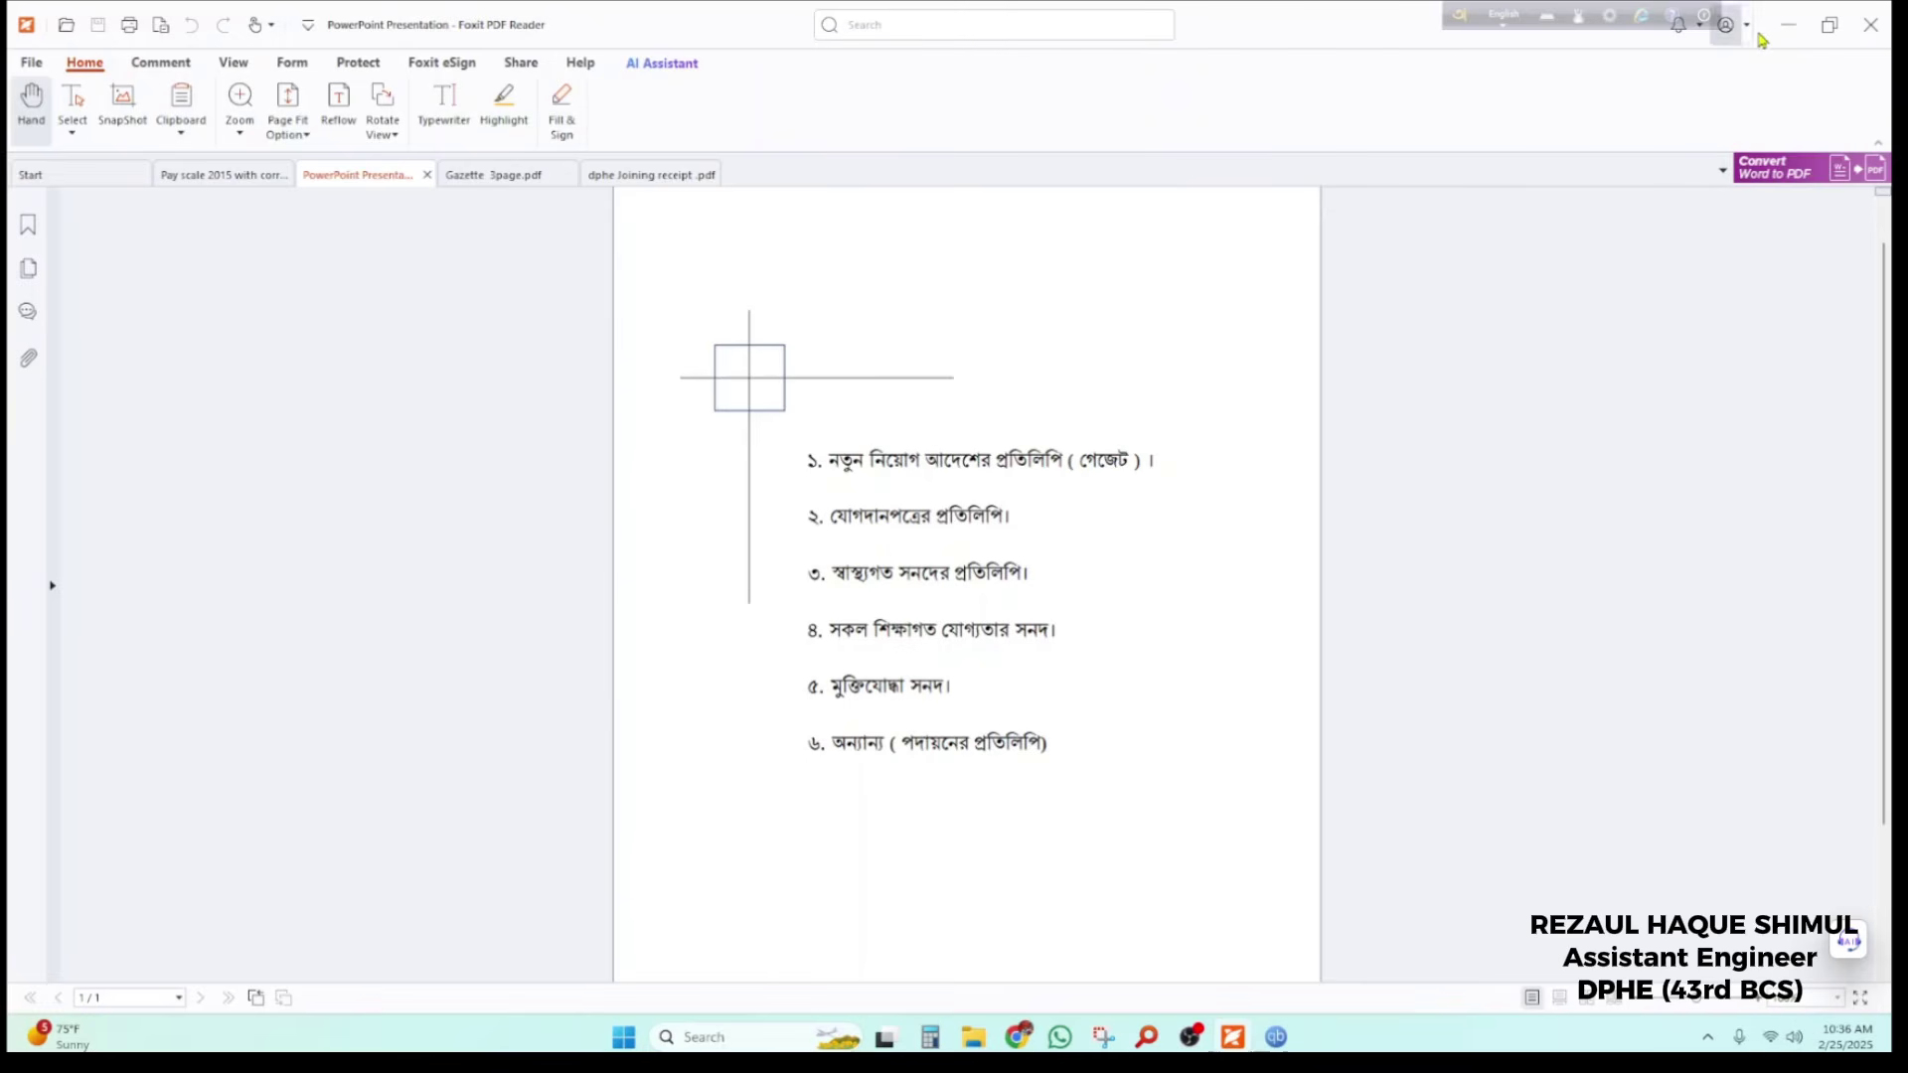
# Open the DPHE Medical report, fit and scroll its pages, then close it and return to the checklist
pyautogui.click(1810, 20)
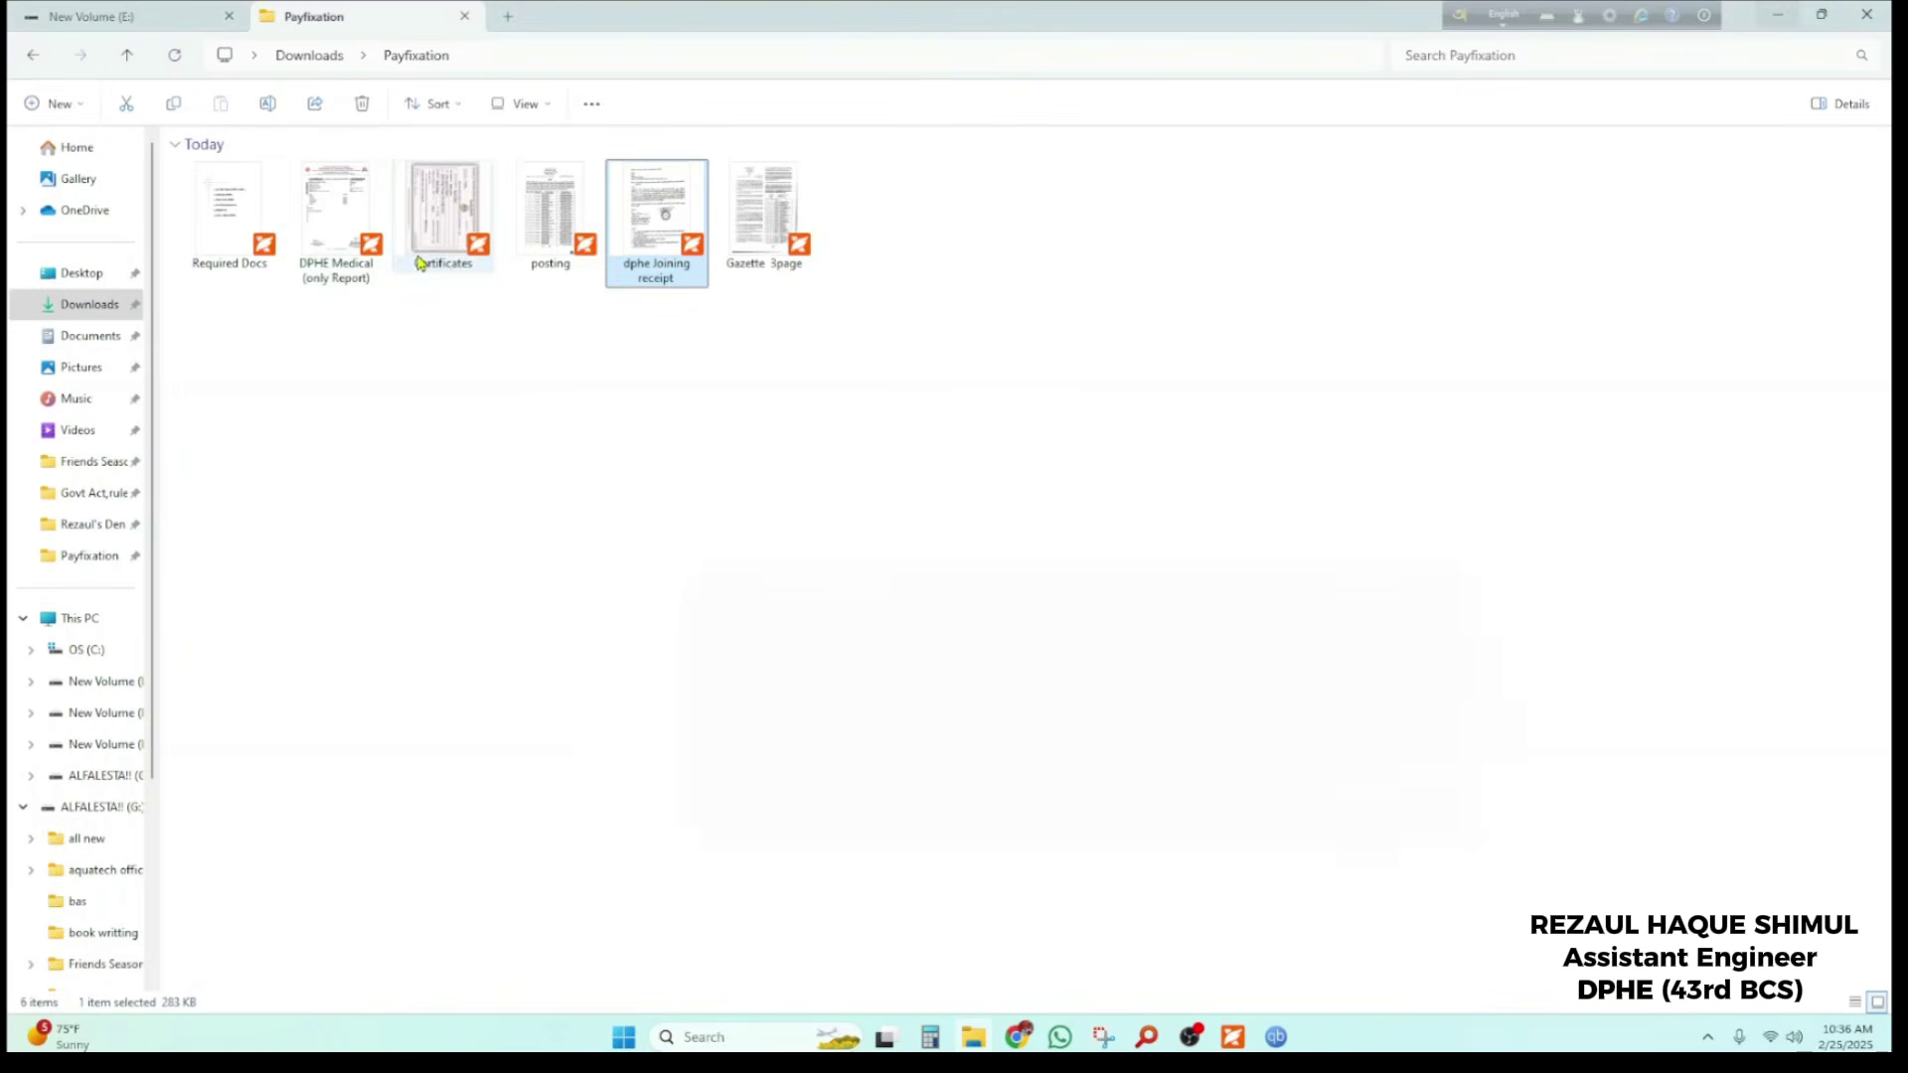
pyautogui.doubleClick(369, 217)
pyautogui.scroll(-3, 967, 586)
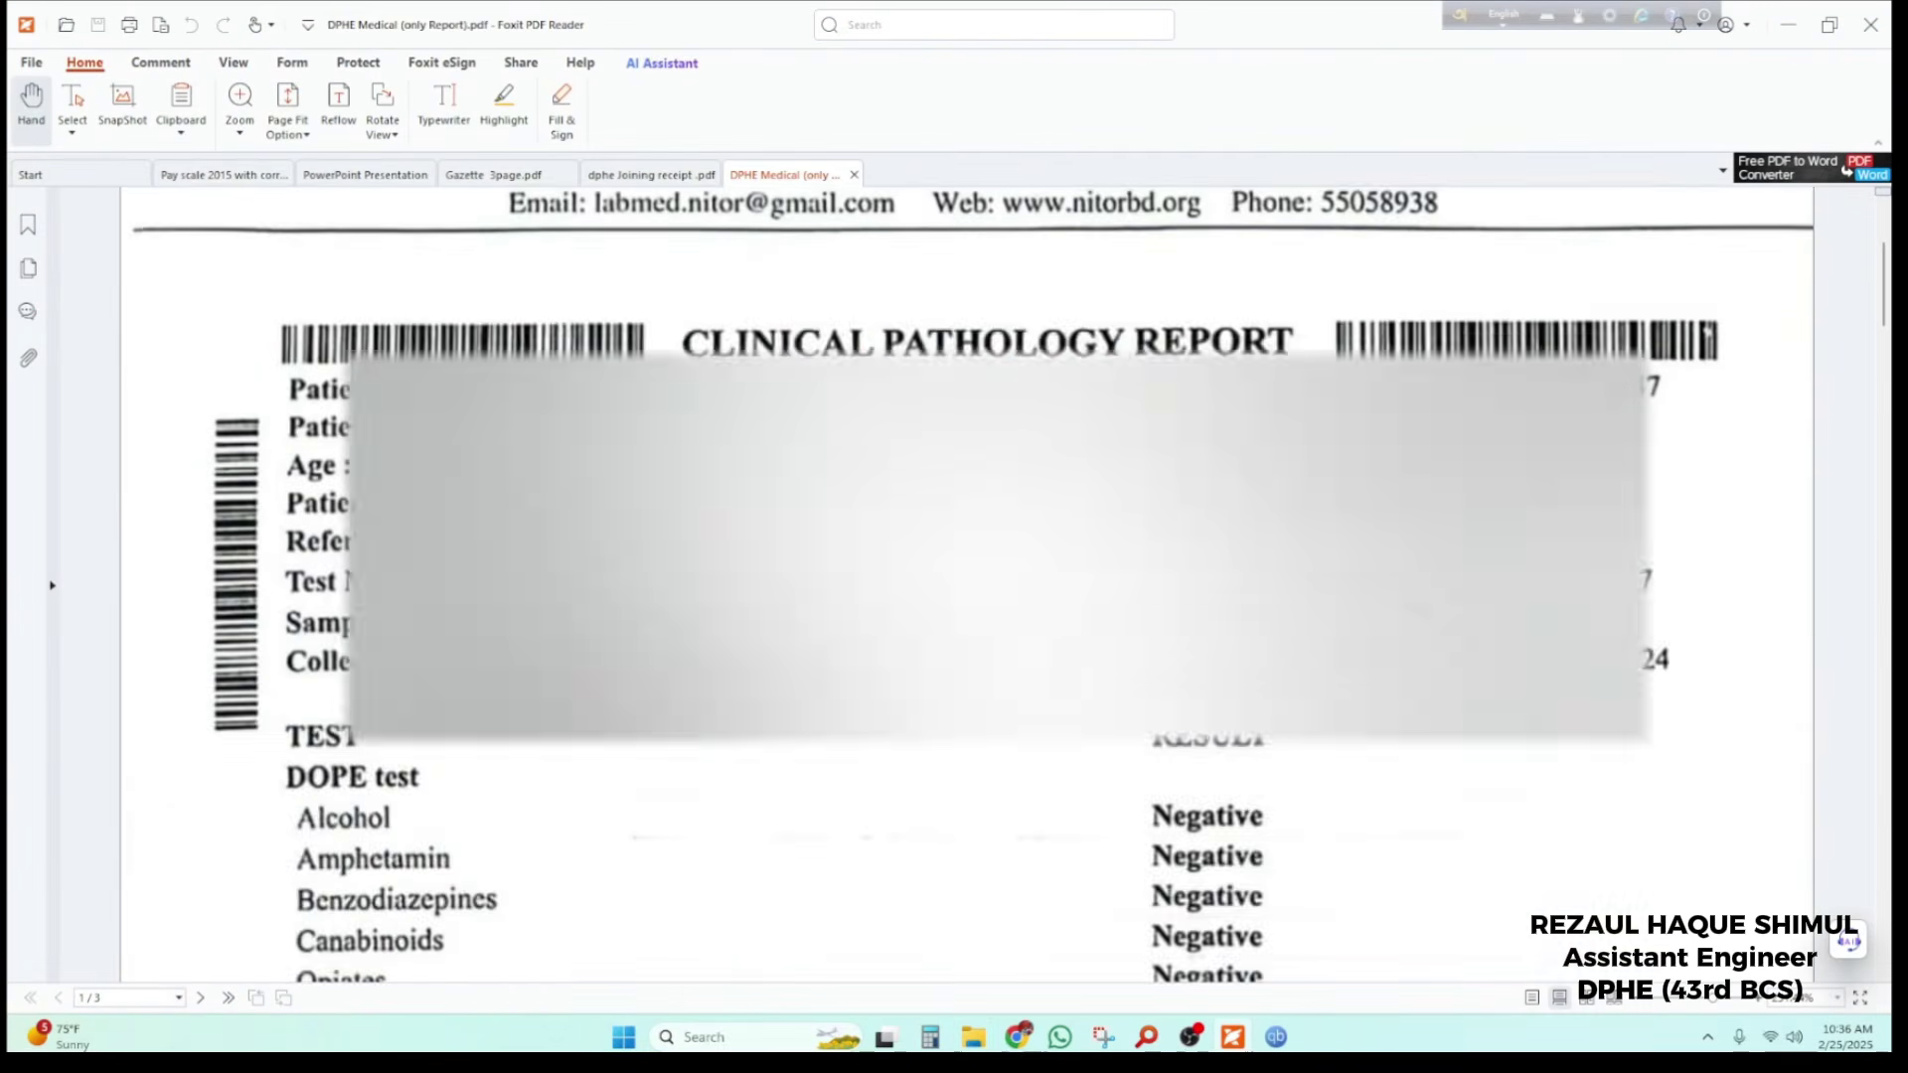
pyautogui.hotkey('ctrl', '0')
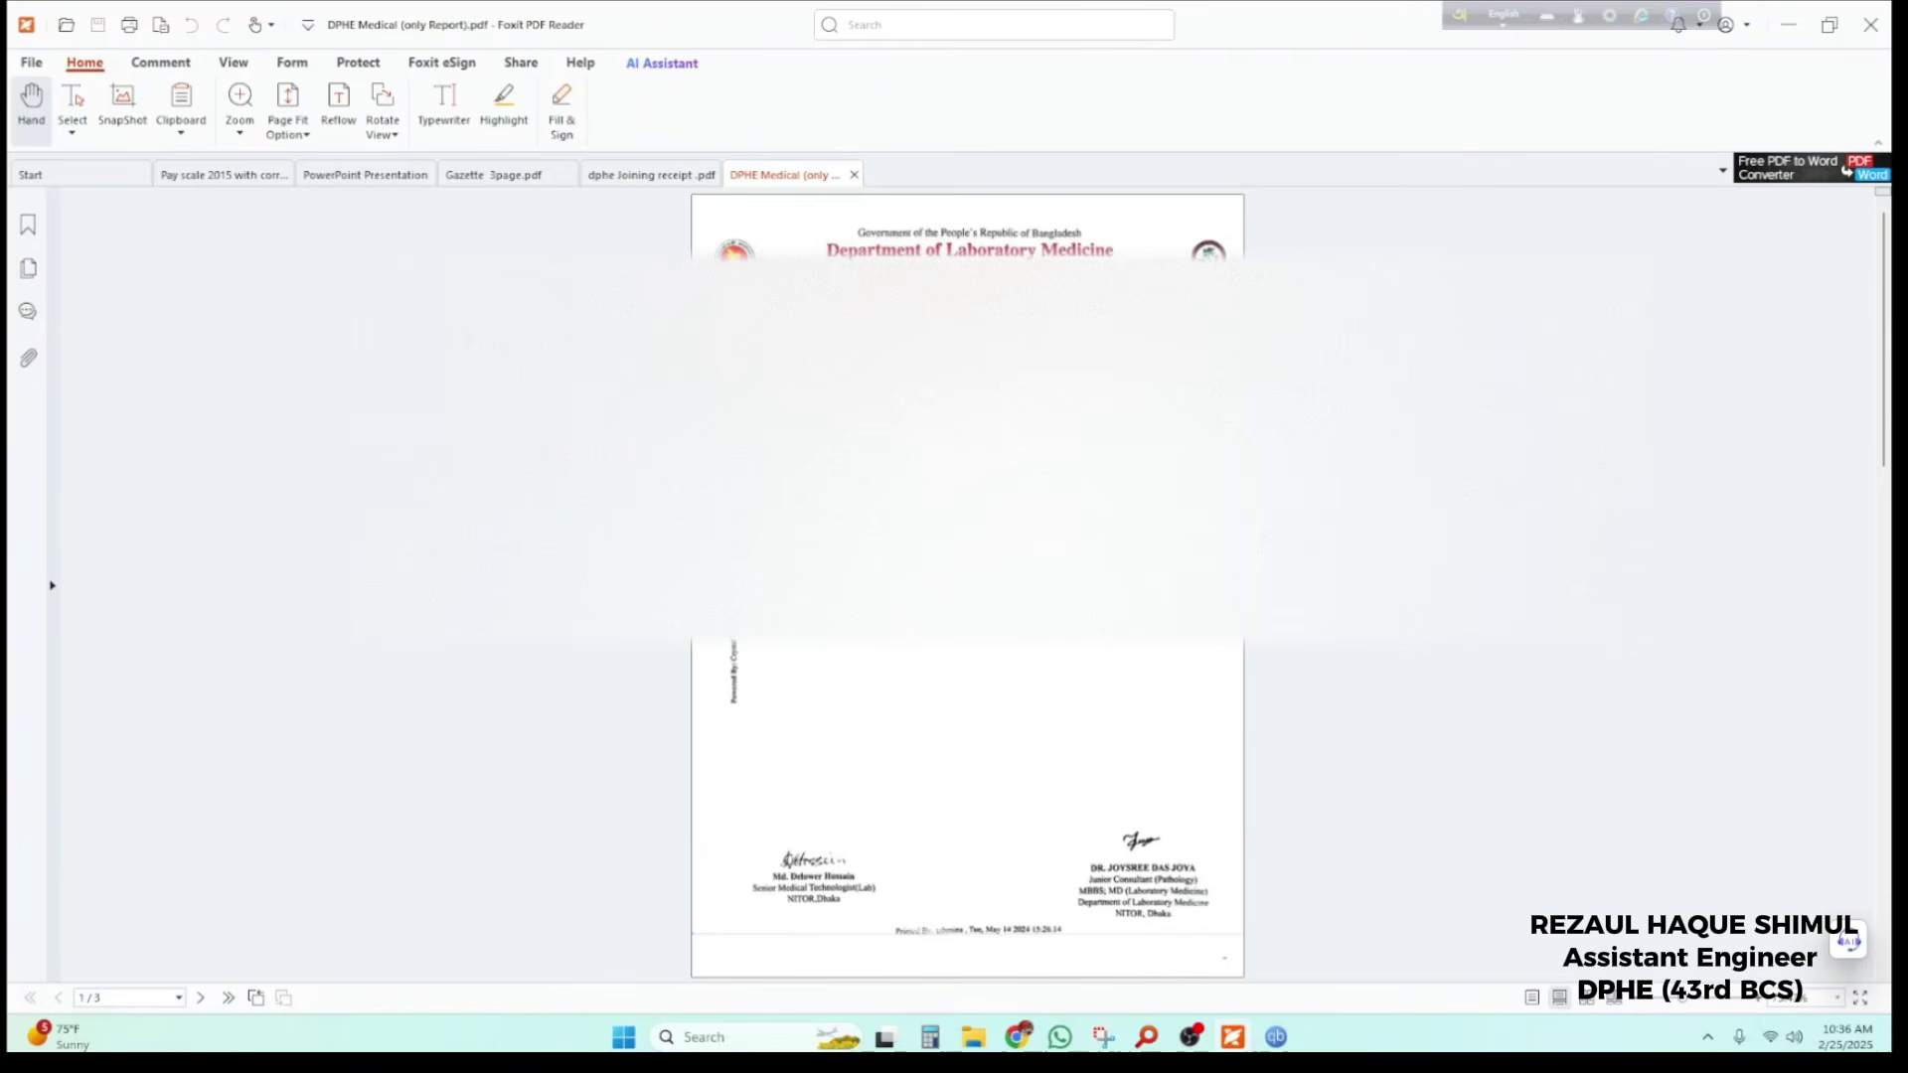
pyautogui.scroll(-15, 949, 502)
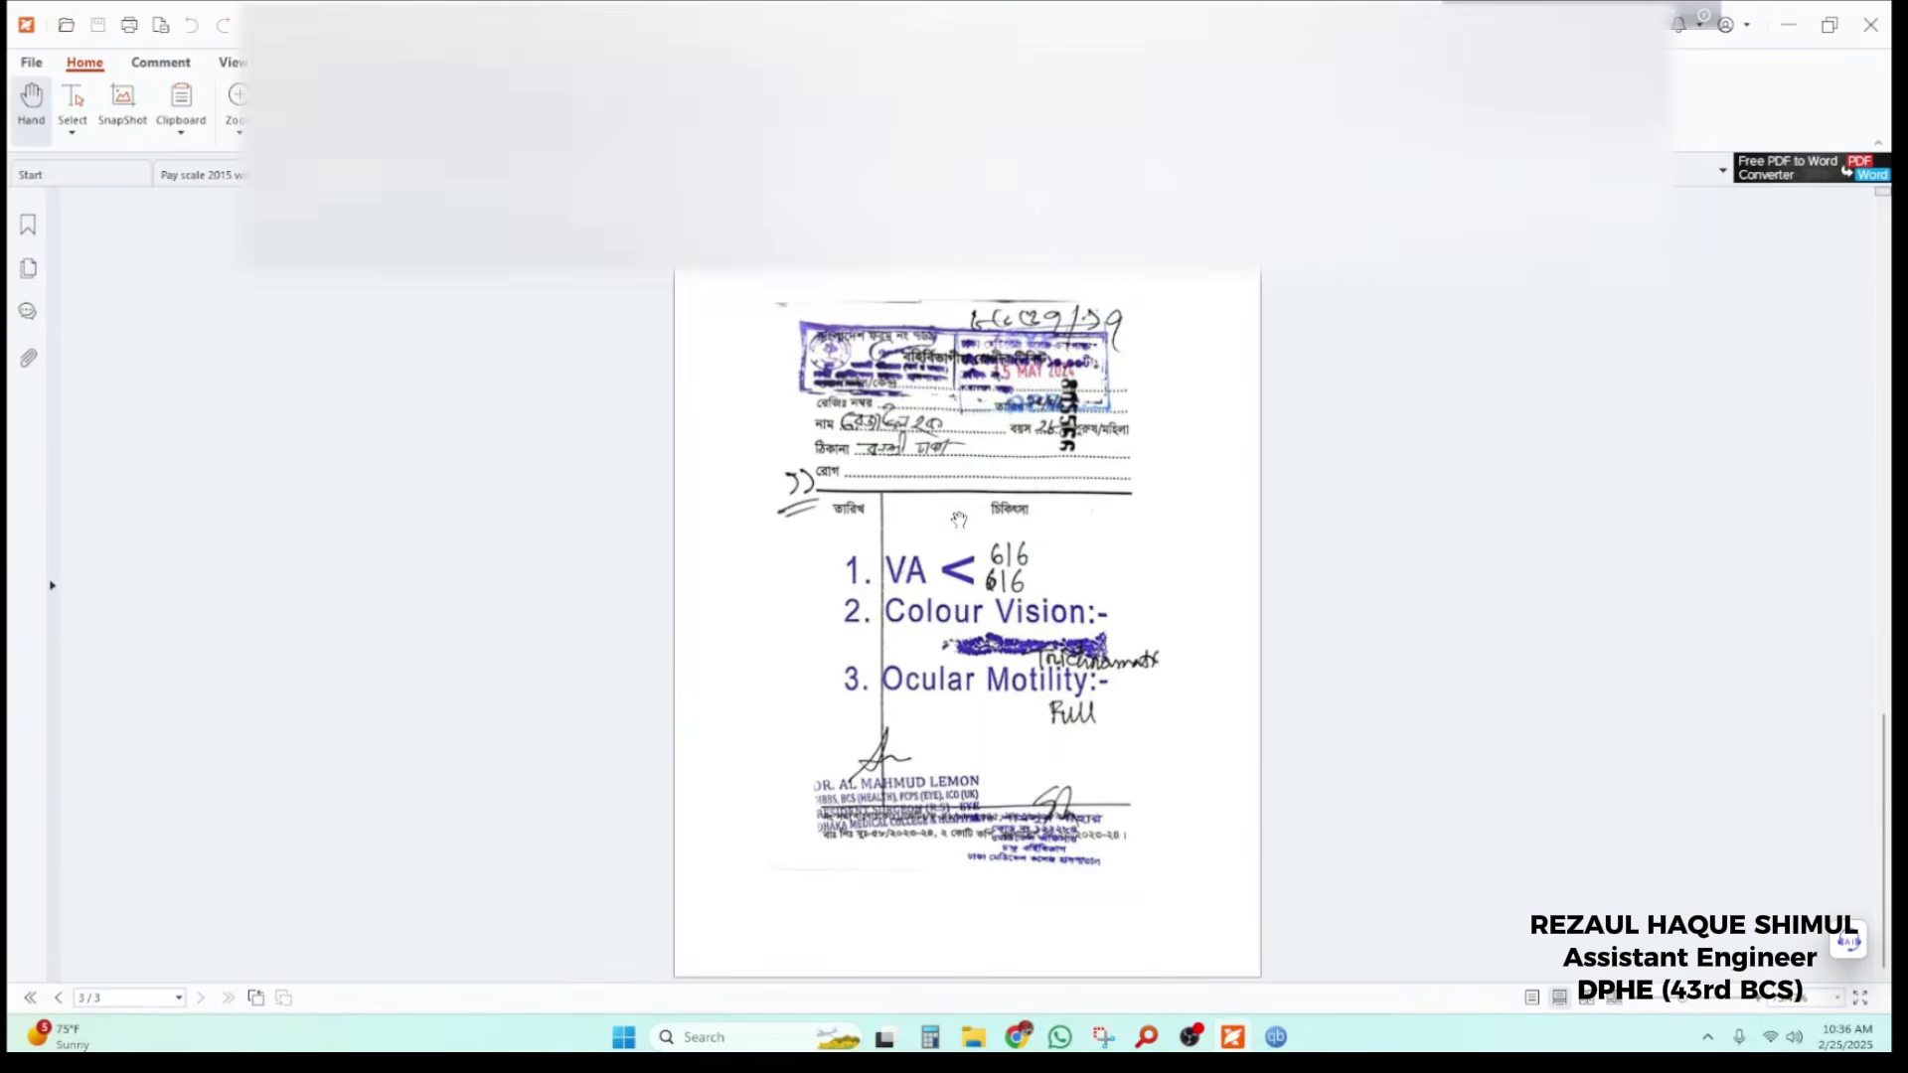
pyautogui.scroll(10, 949, 501)
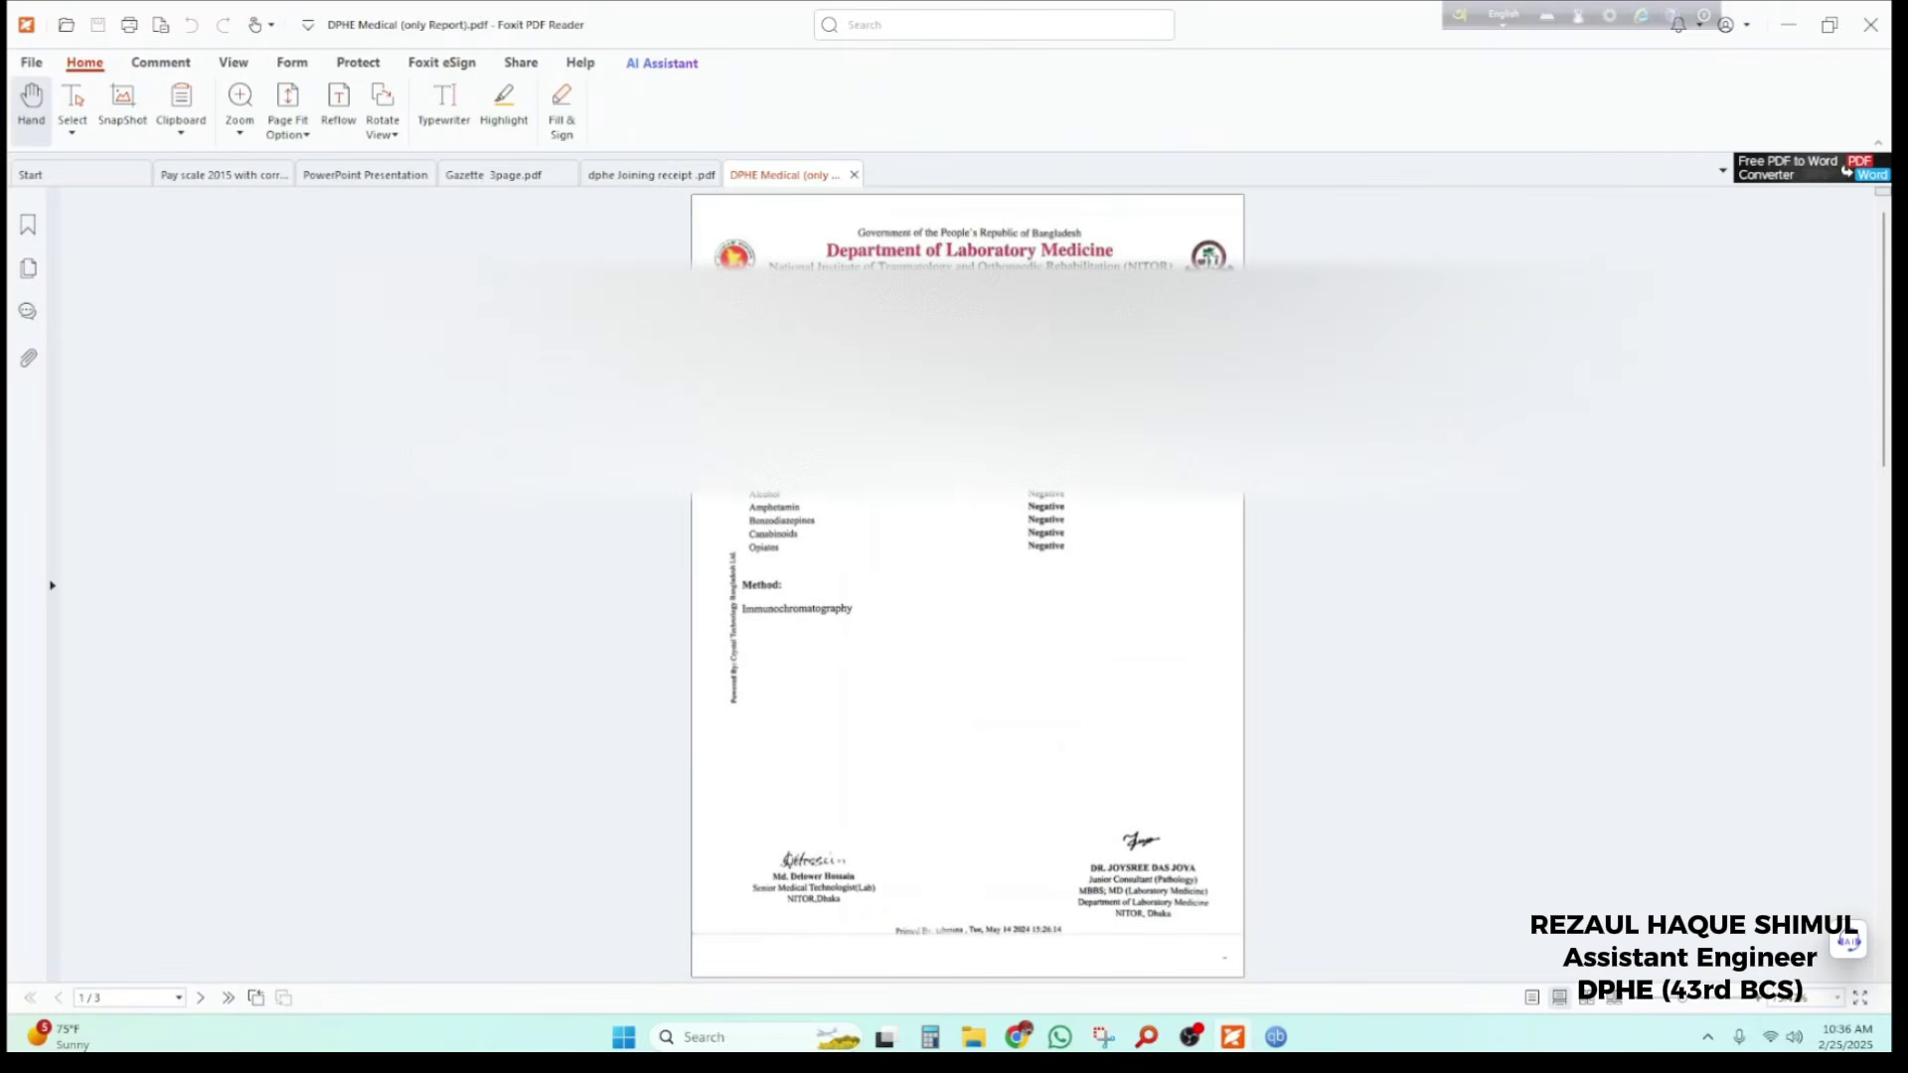
pyautogui.click(853, 174)
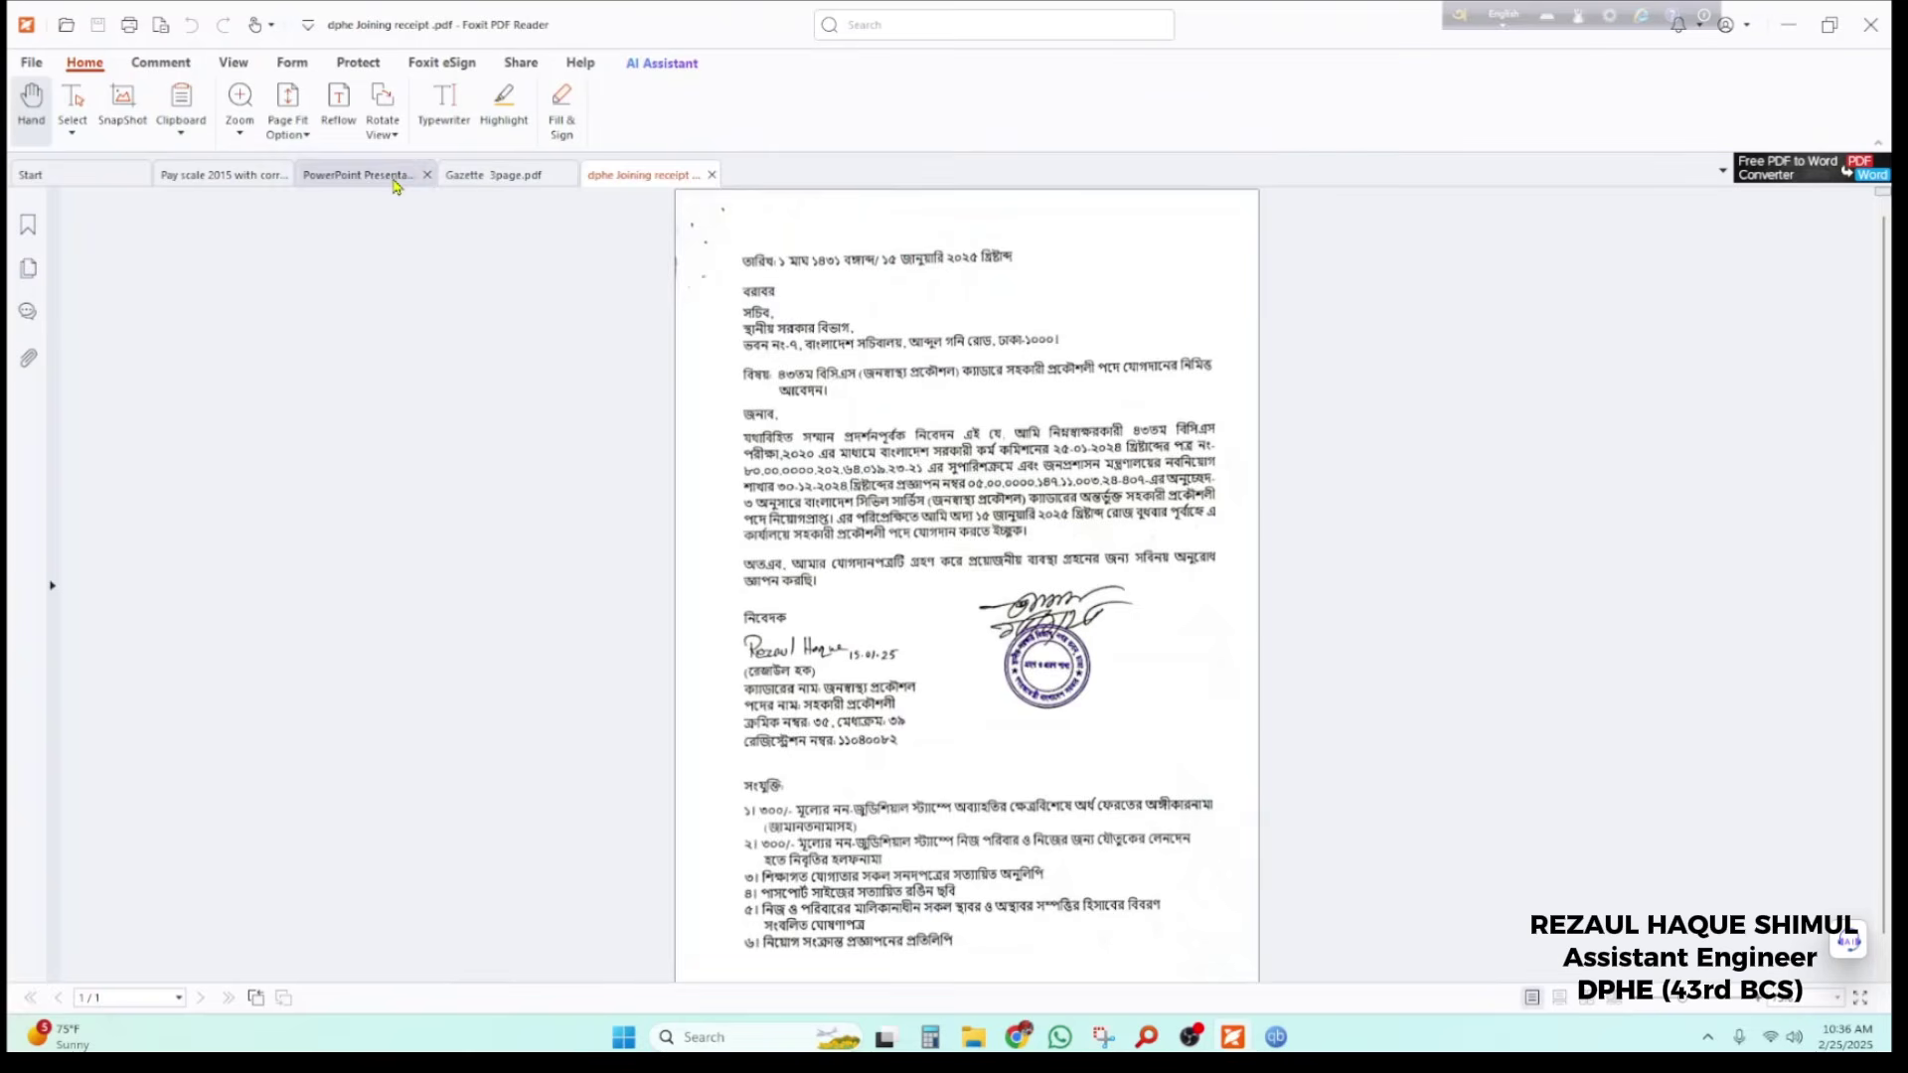
pyautogui.click(357, 175)
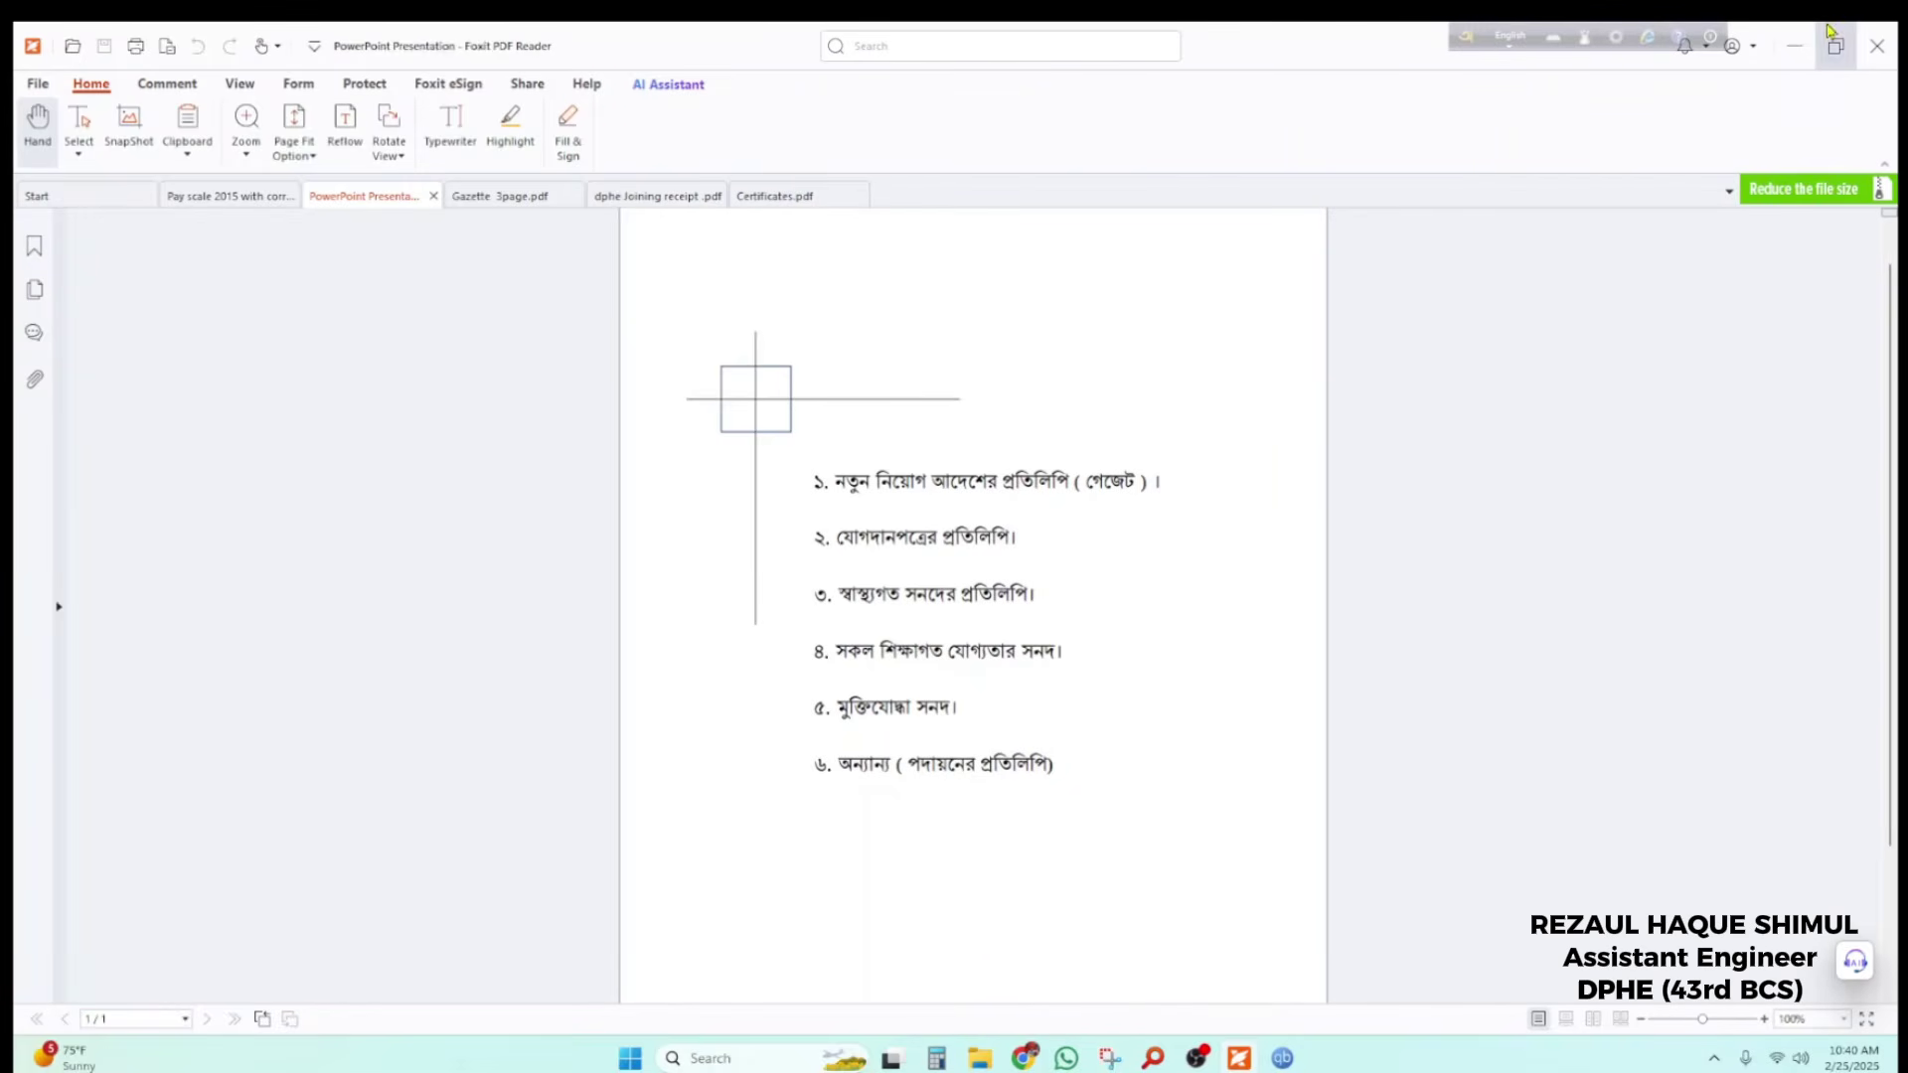
# Open the posting PDF, look it over, then close it along with all other open PDFs
pyautogui.click(1794, 46)
pyautogui.click(1794, 64)
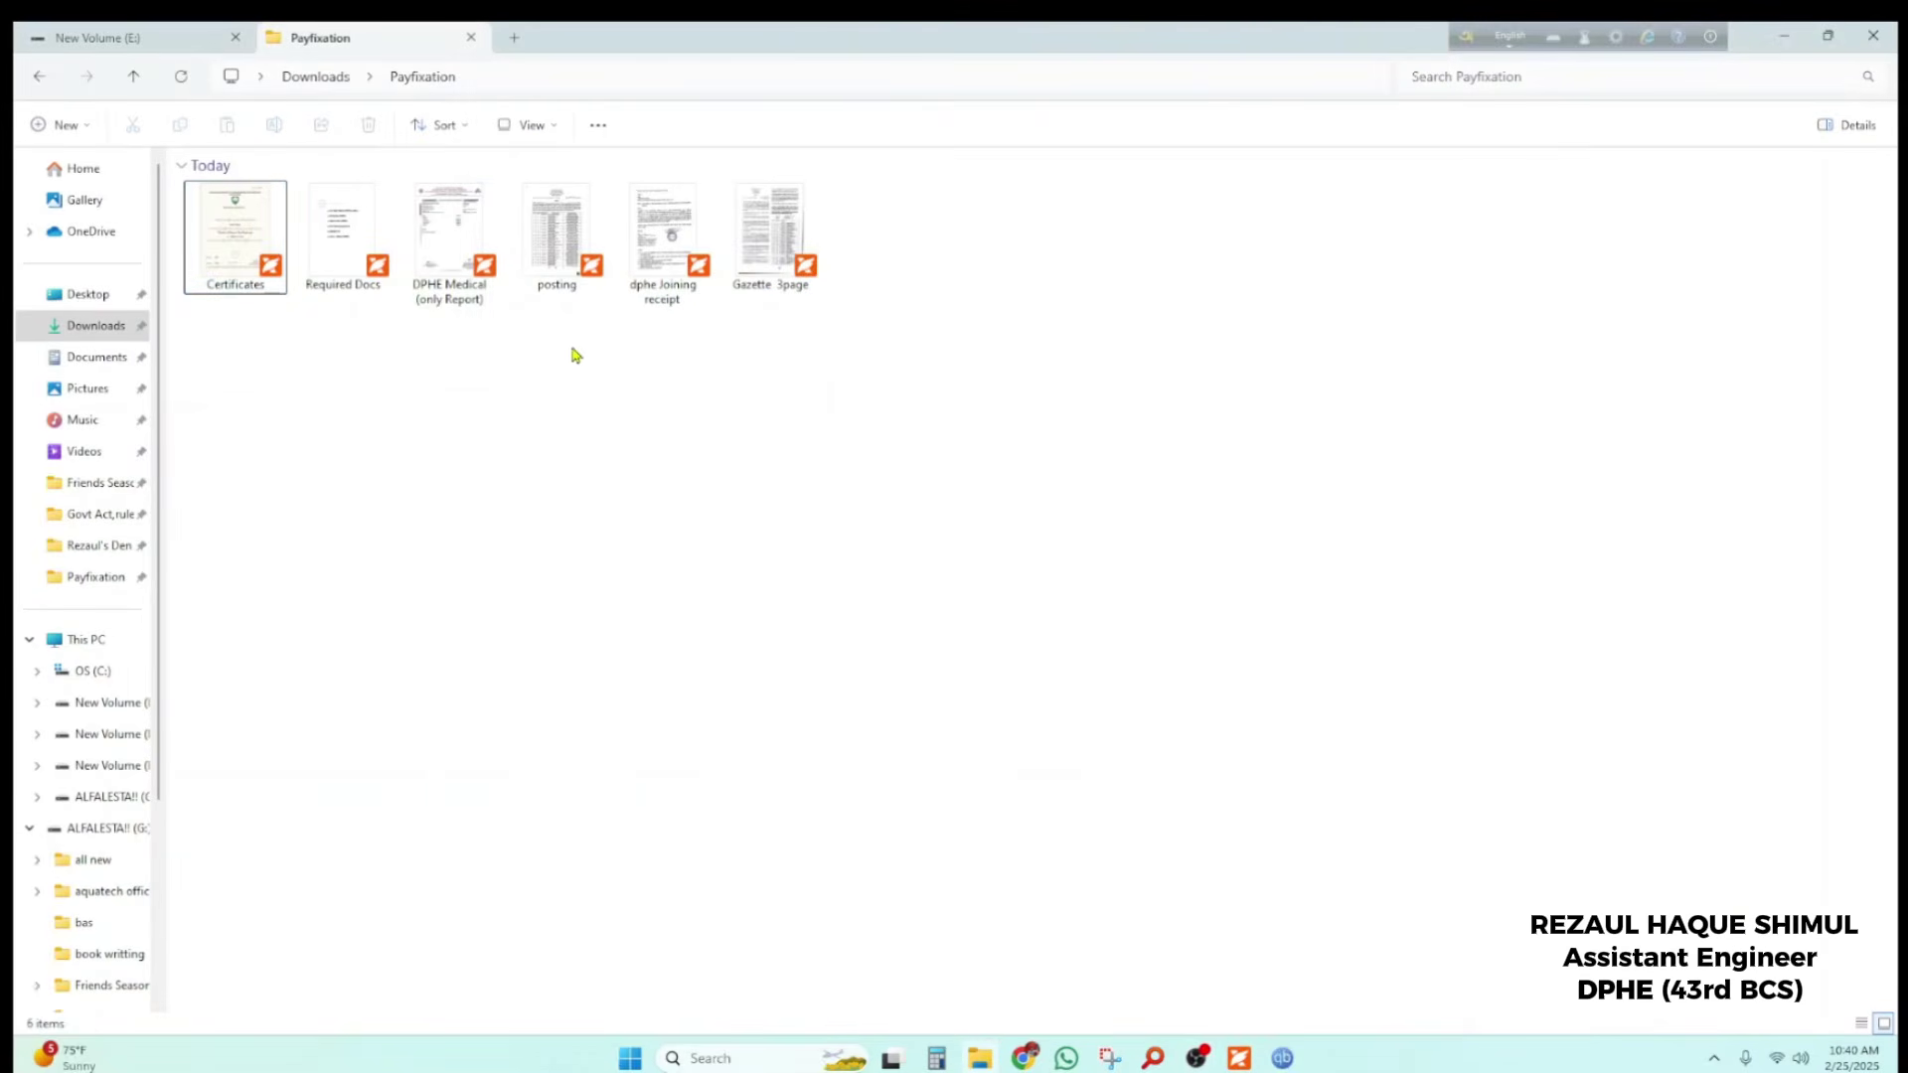
pyautogui.click(584, 251)
pyautogui.doubleClick(587, 254)
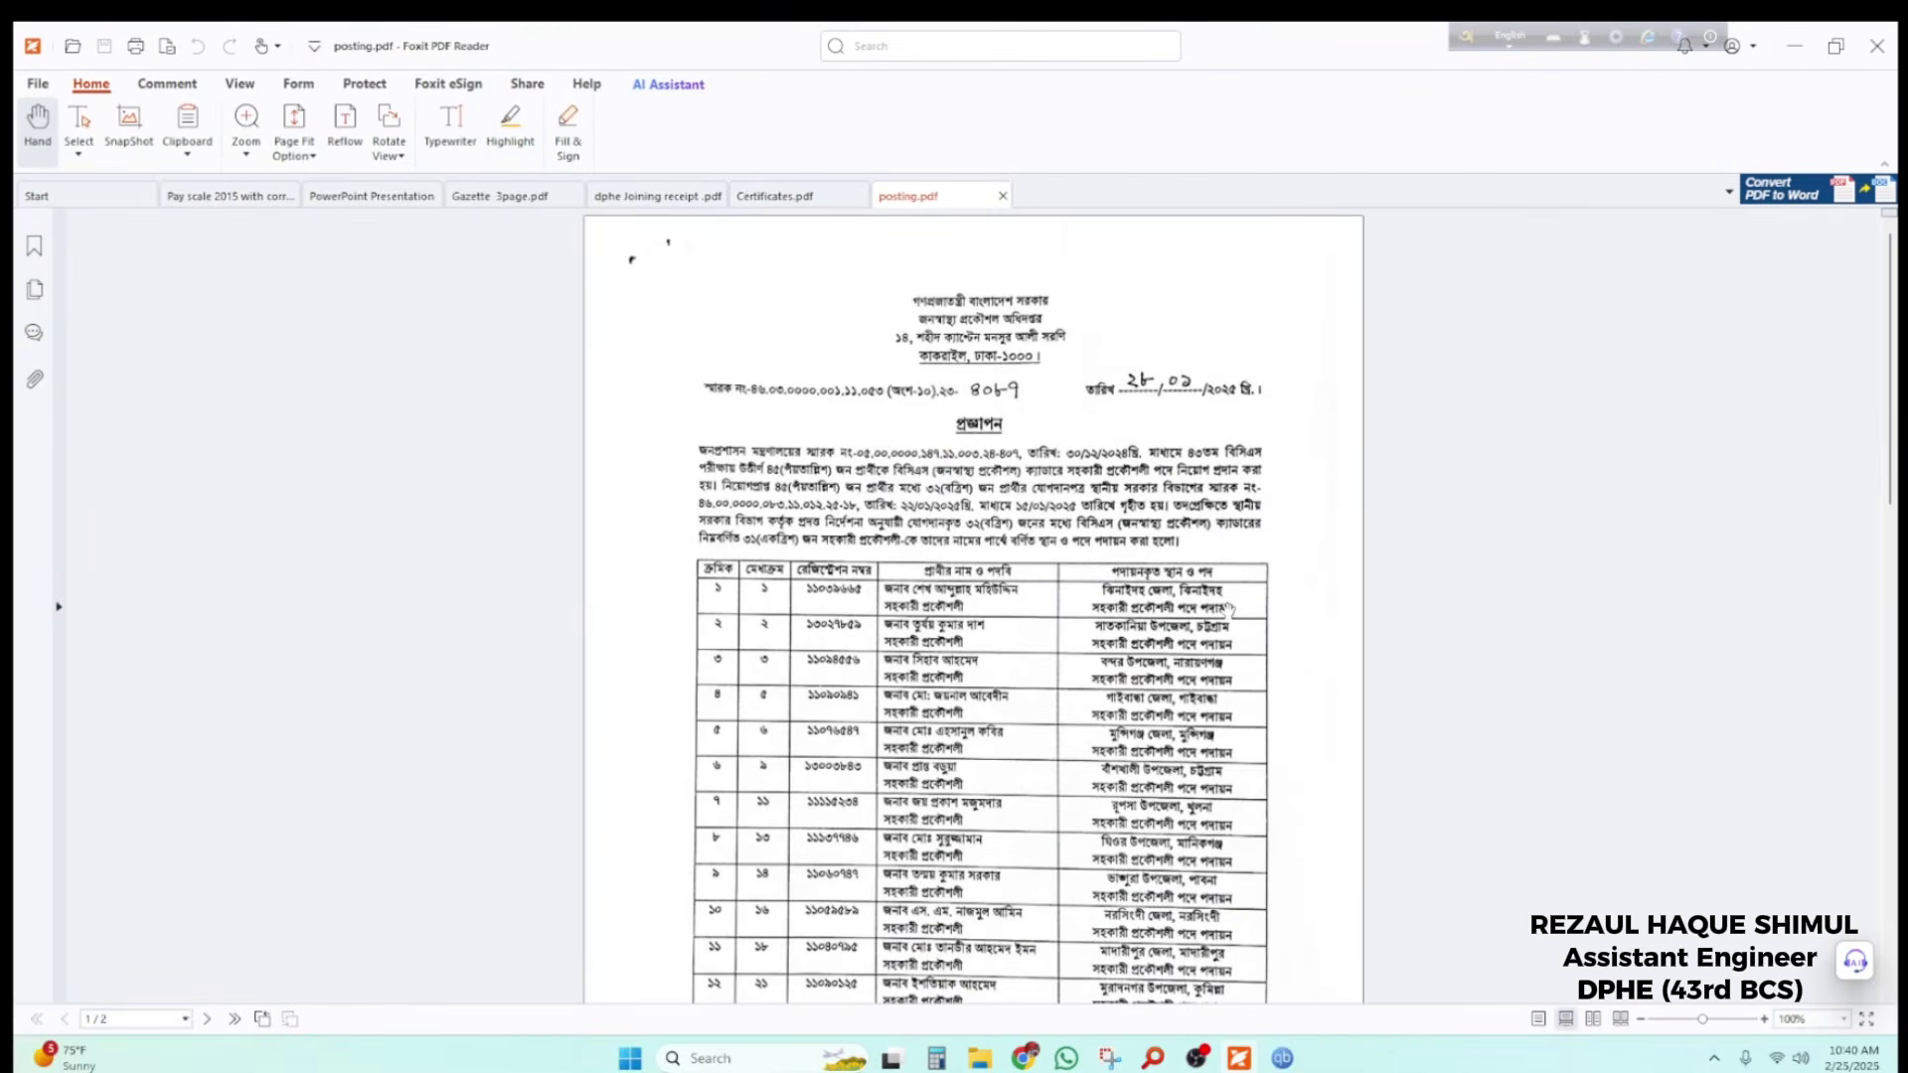
pyautogui.scroll(-4, 1218, 785)
pyautogui.scroll(4, 1218, 785)
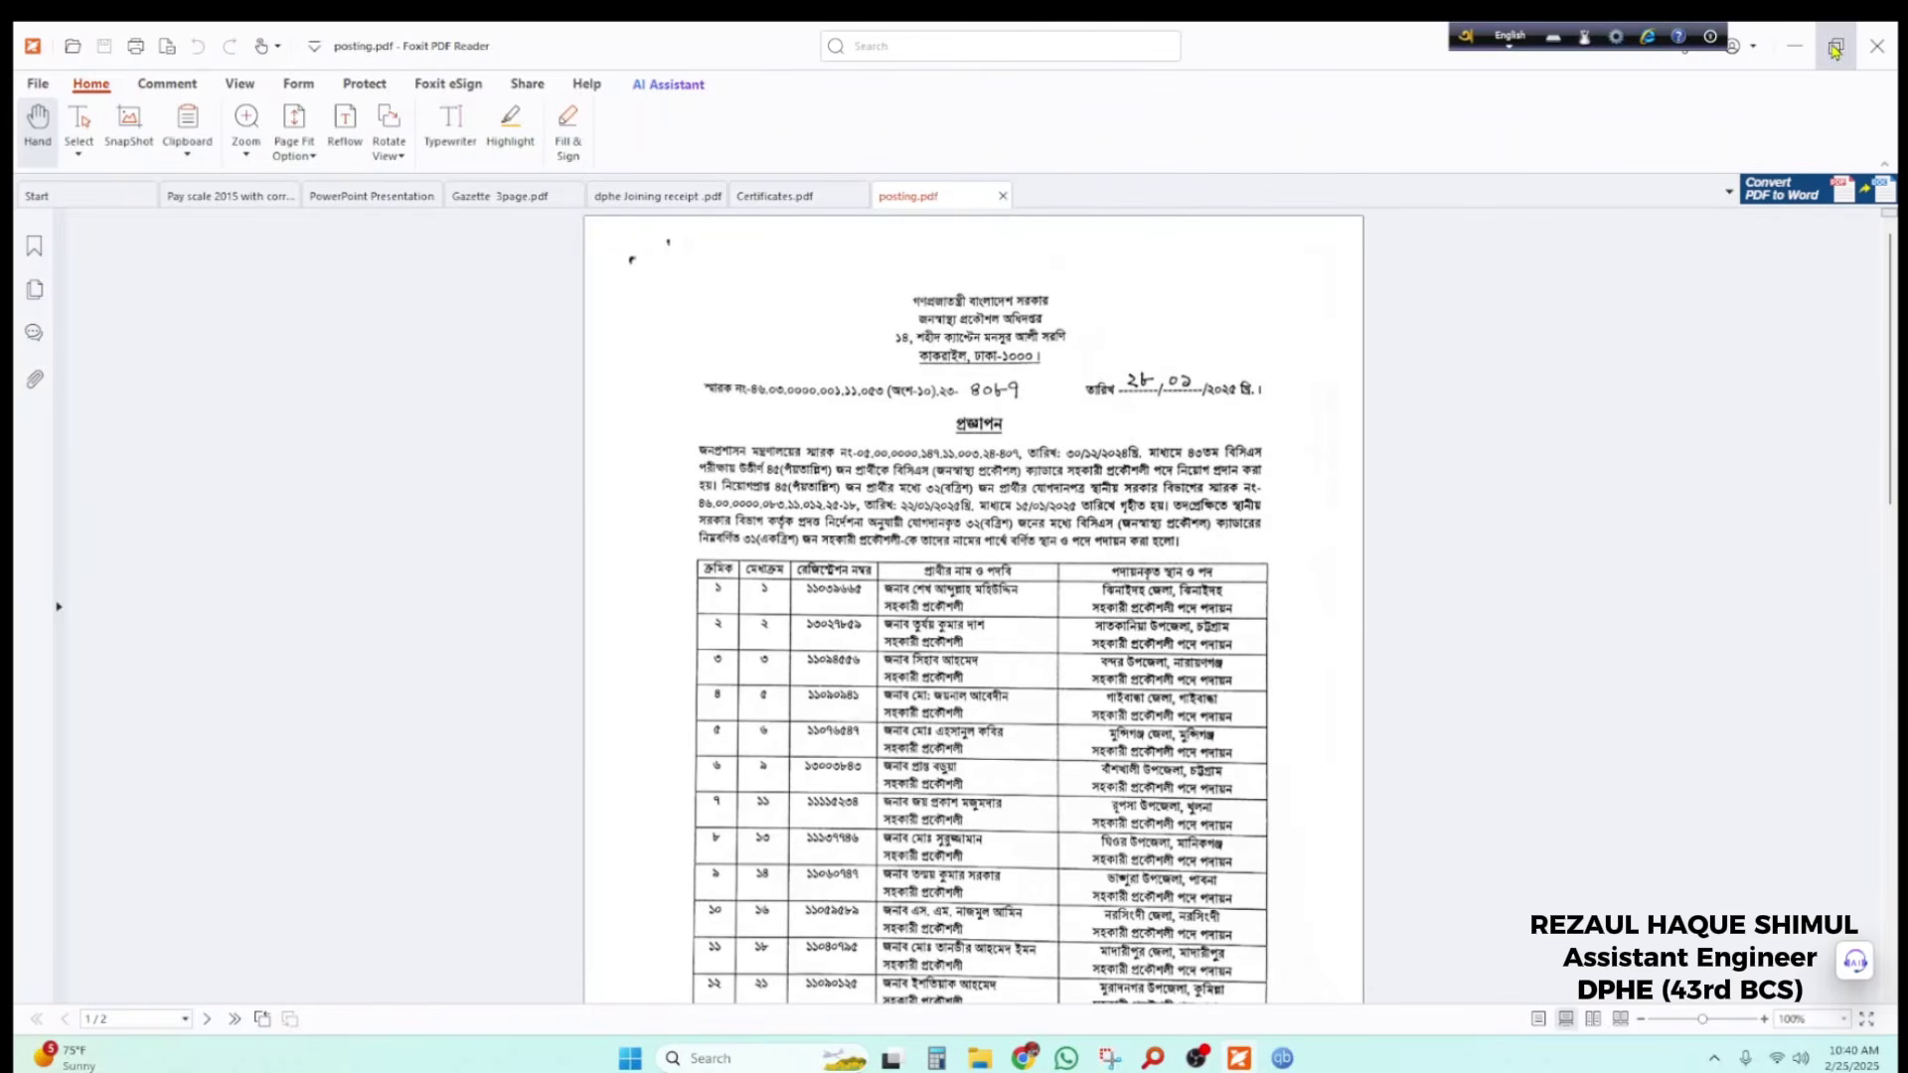
pyautogui.click(1876, 46)
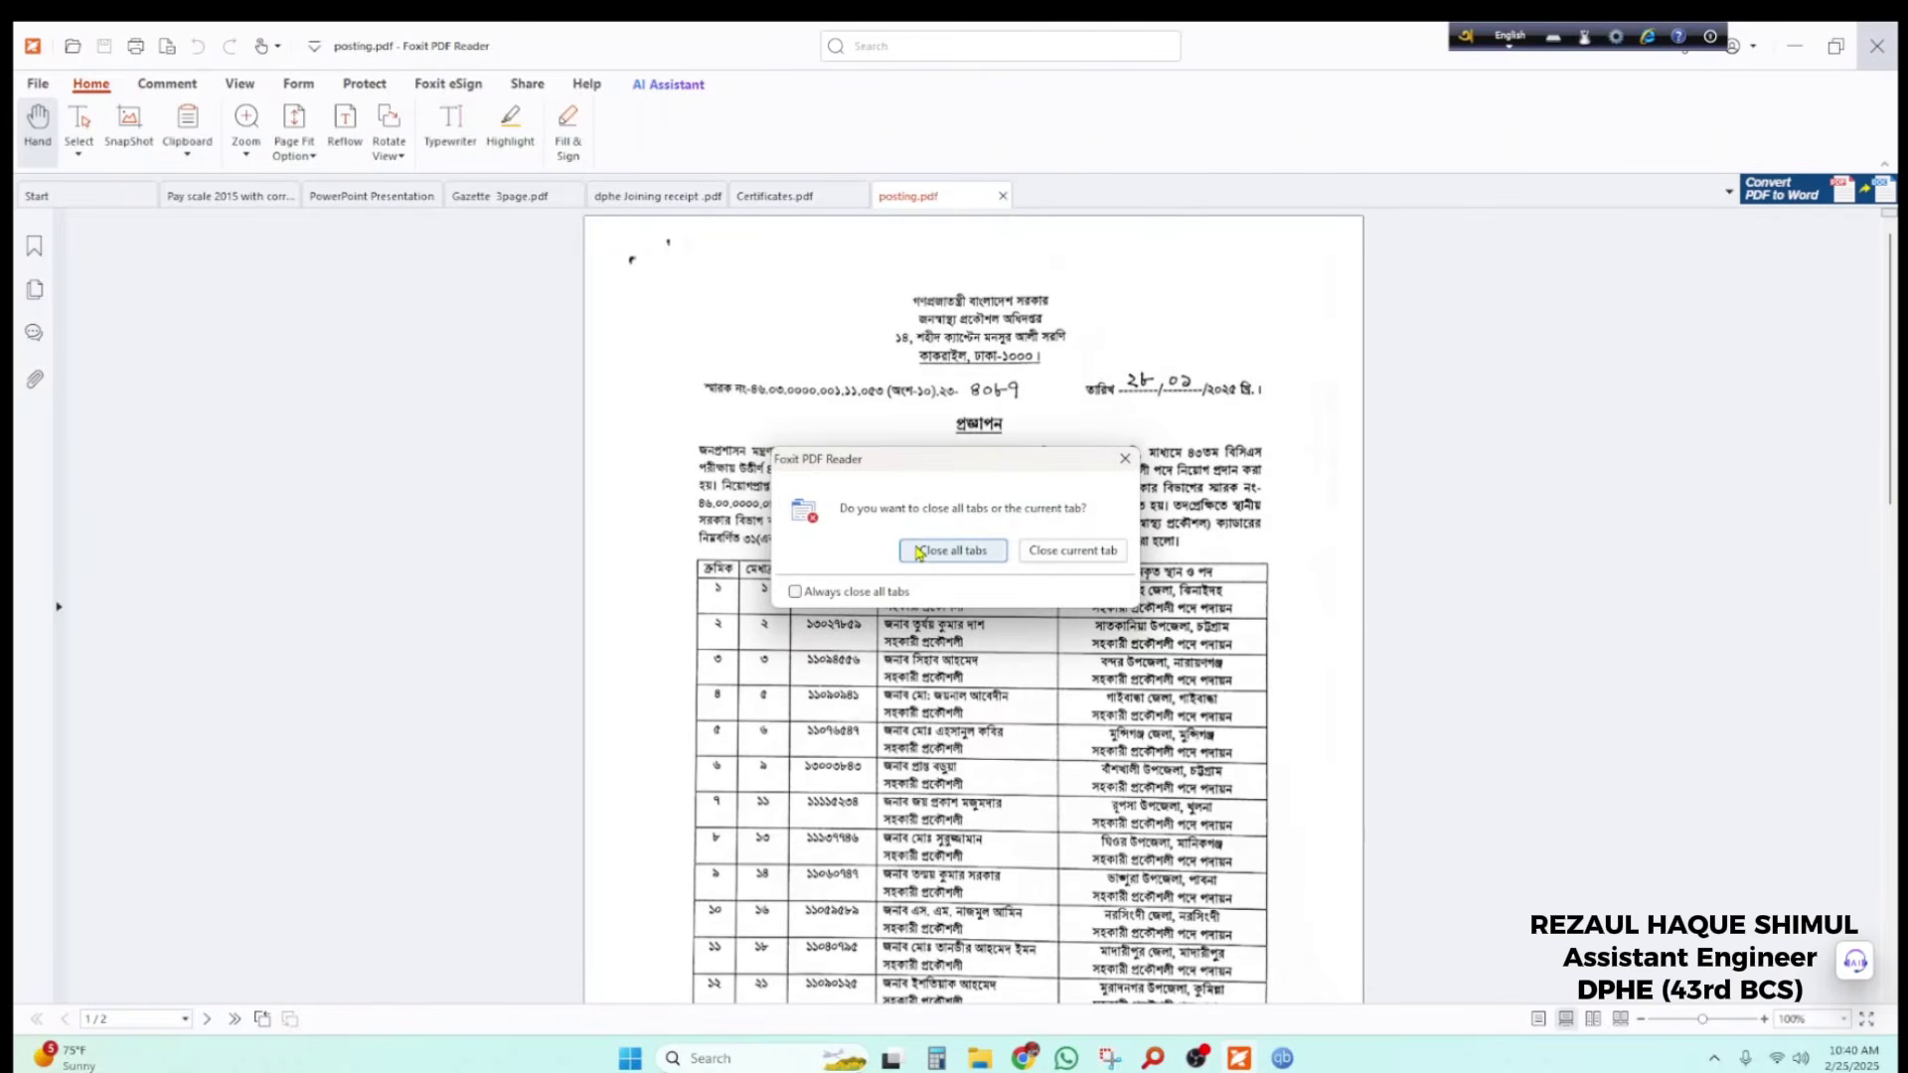
pyautogui.click(919, 552)
# Search Google for 'pay fixation' and open the iBAS Integrated Budget And Accounting System result
pyautogui.click(1025, 1057)
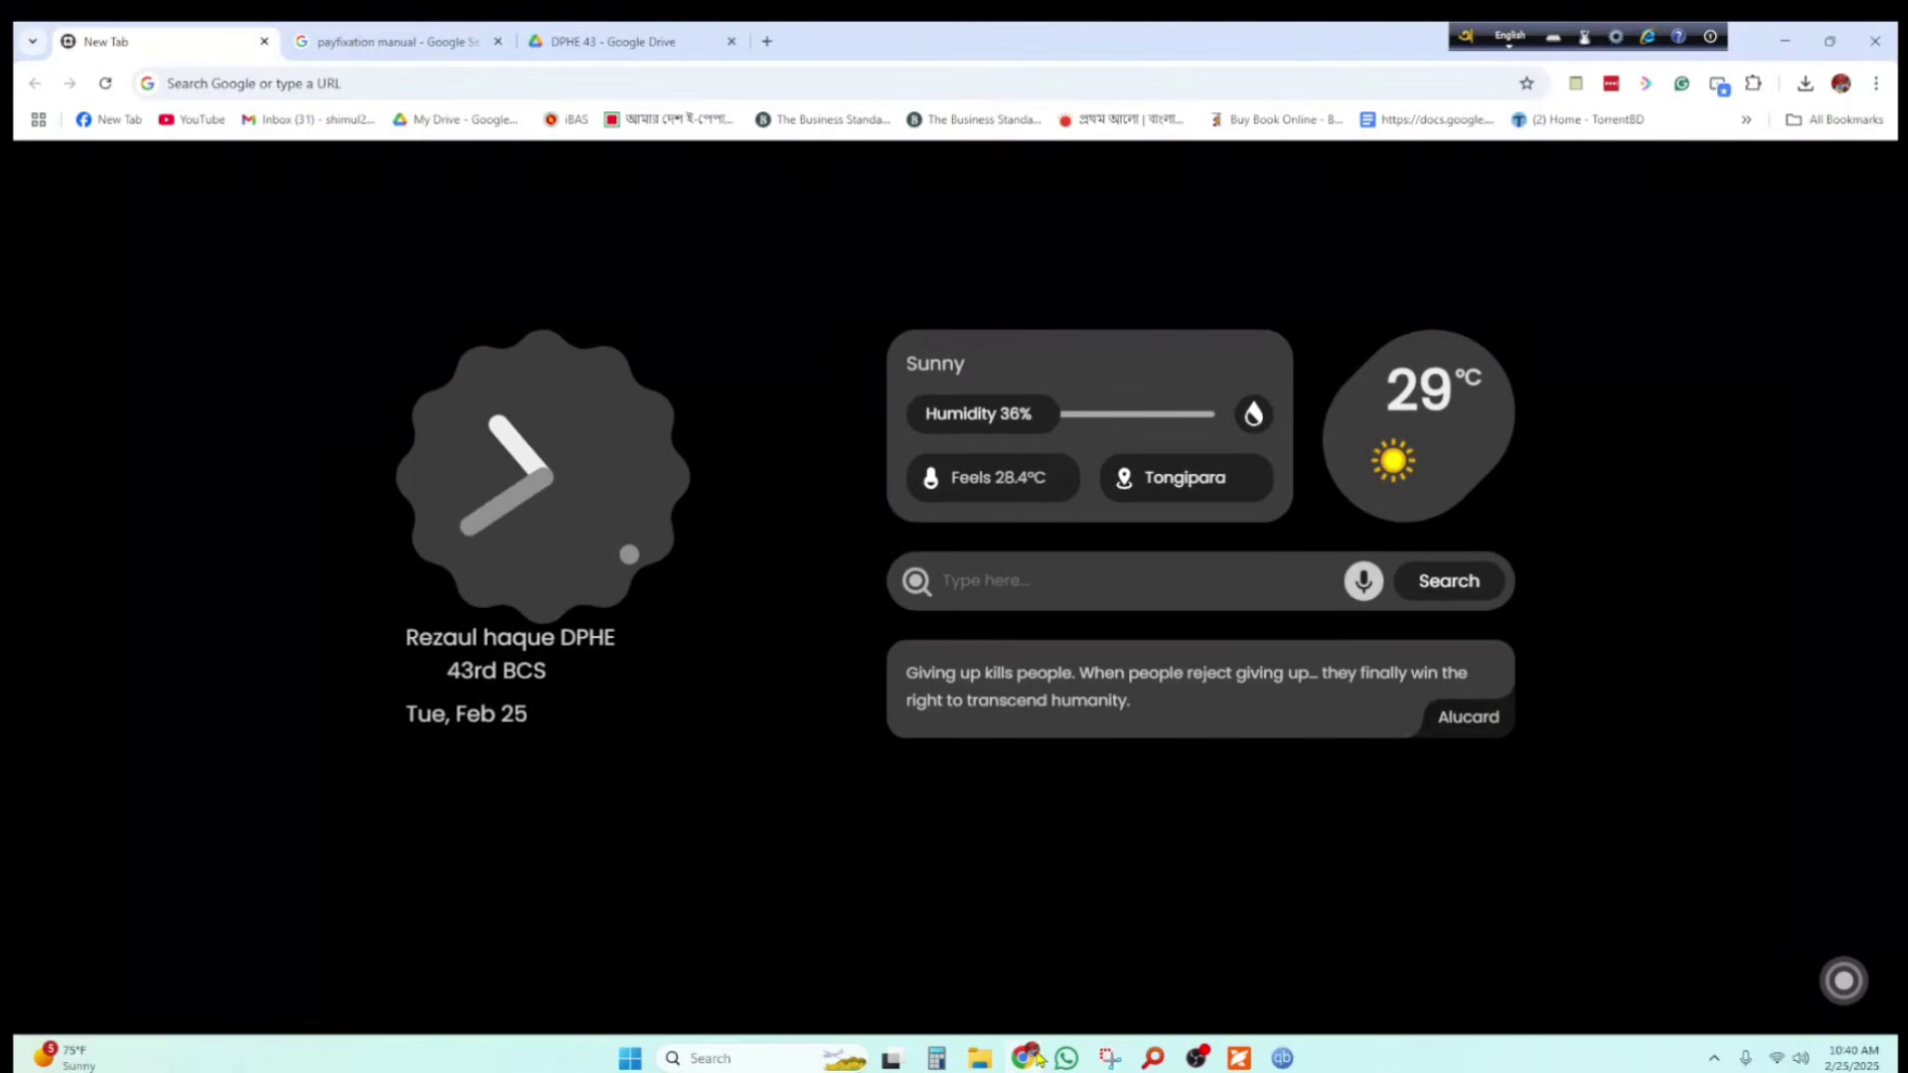
pyautogui.click(236, 83)
pyautogui.write('pay')
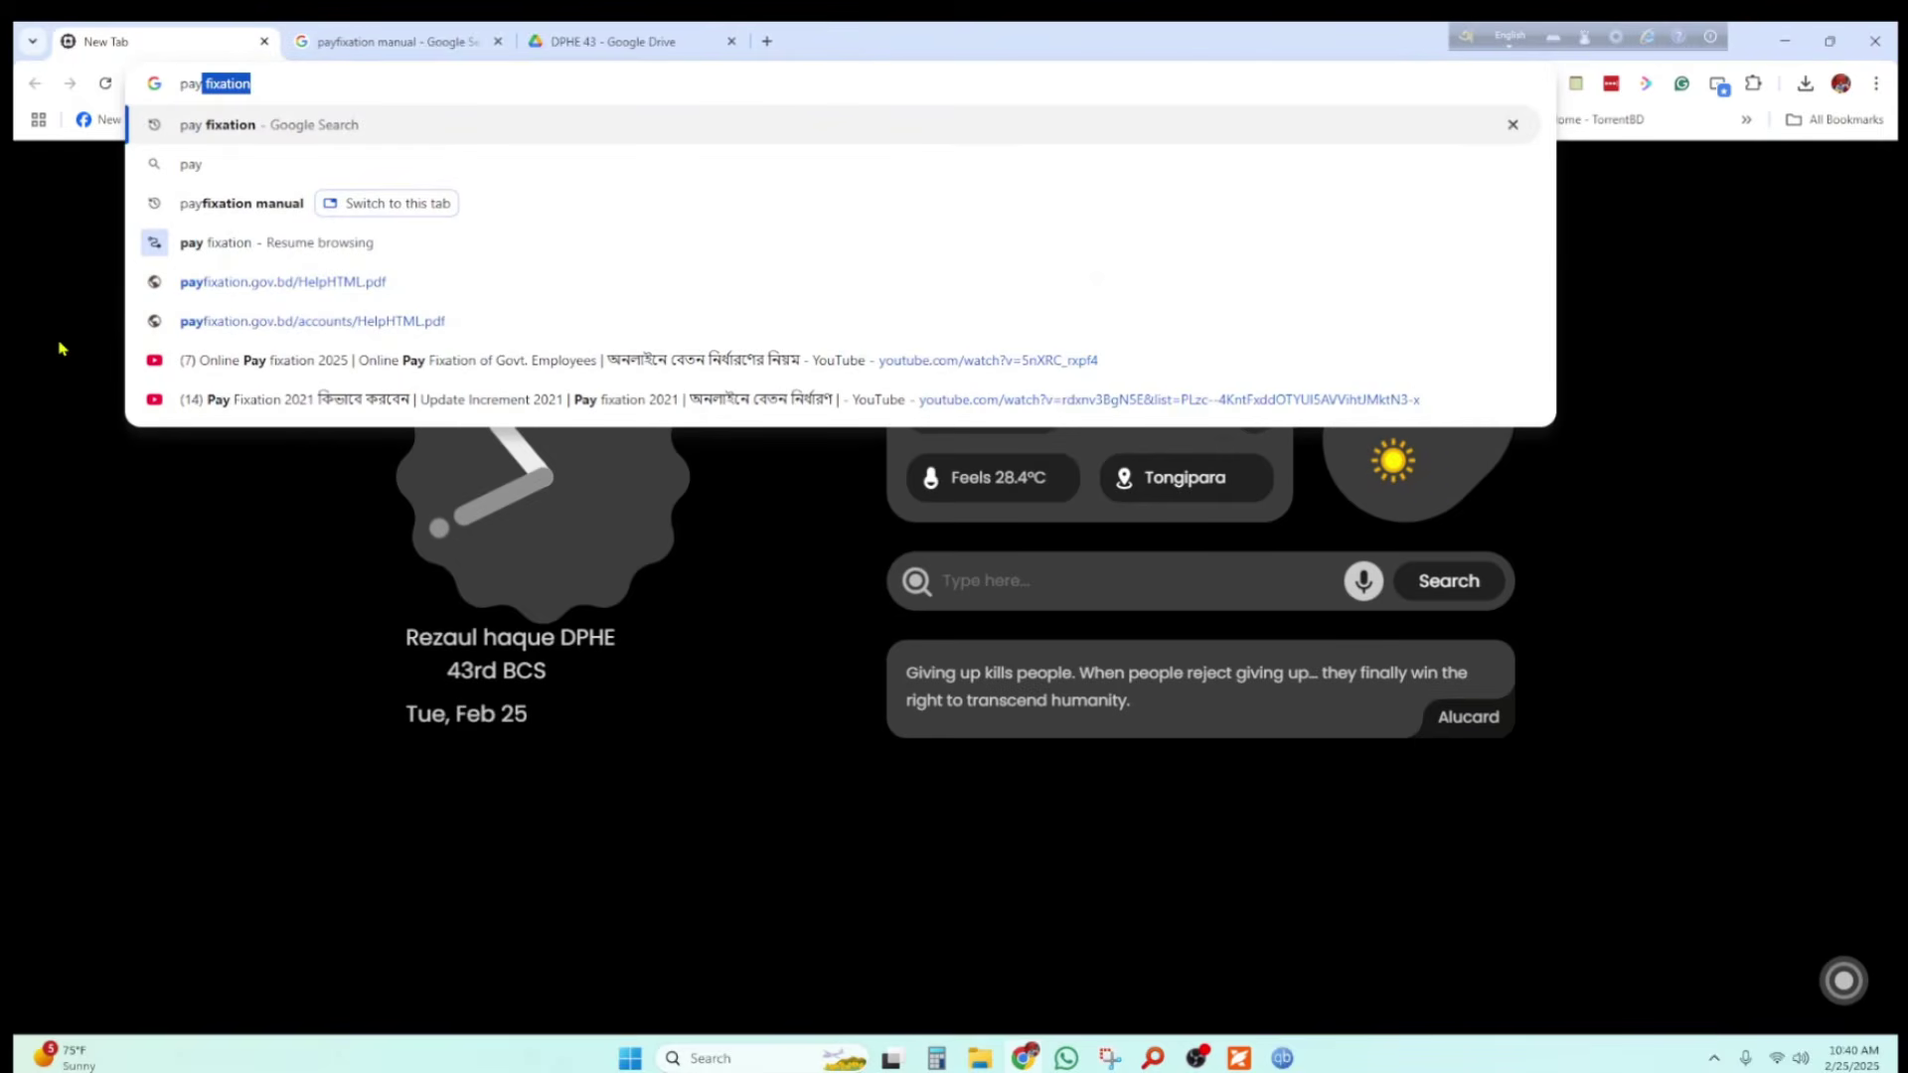
pyautogui.write(' fi')
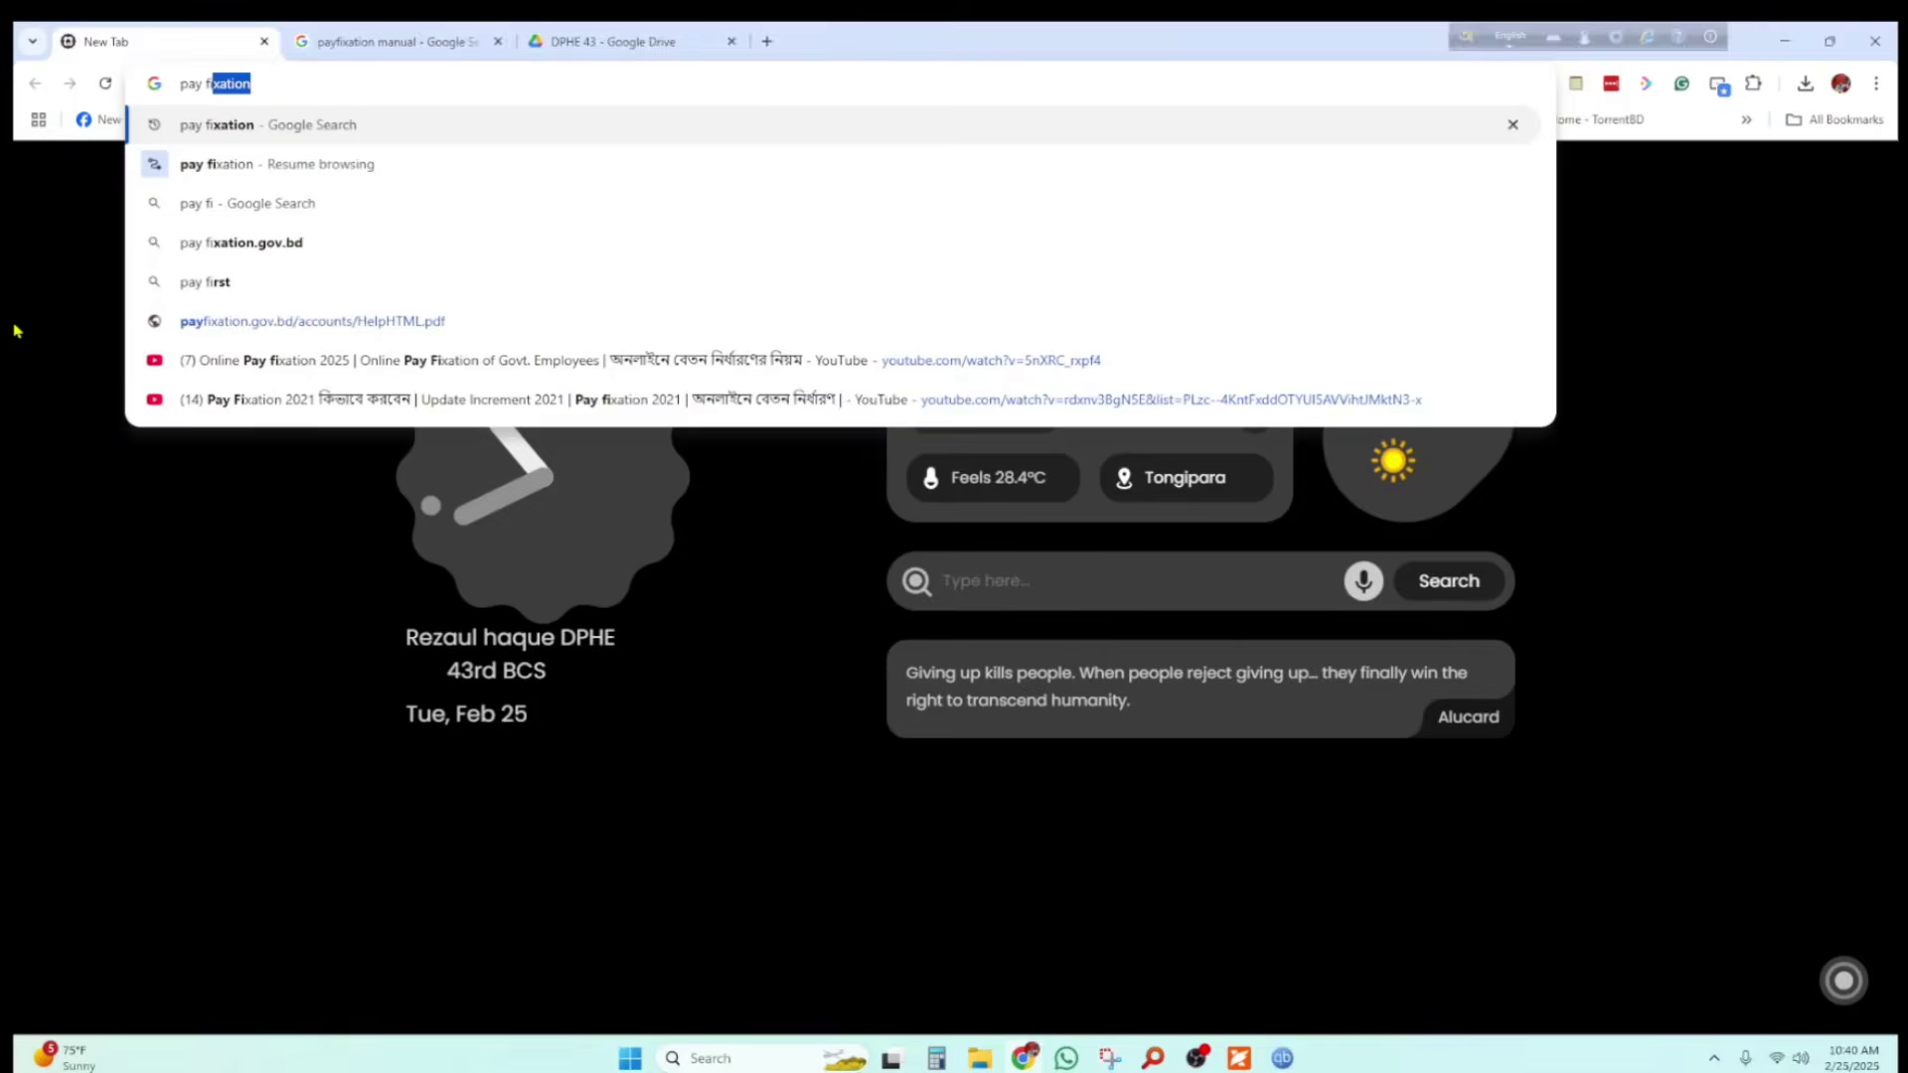
pyautogui.write('xation')
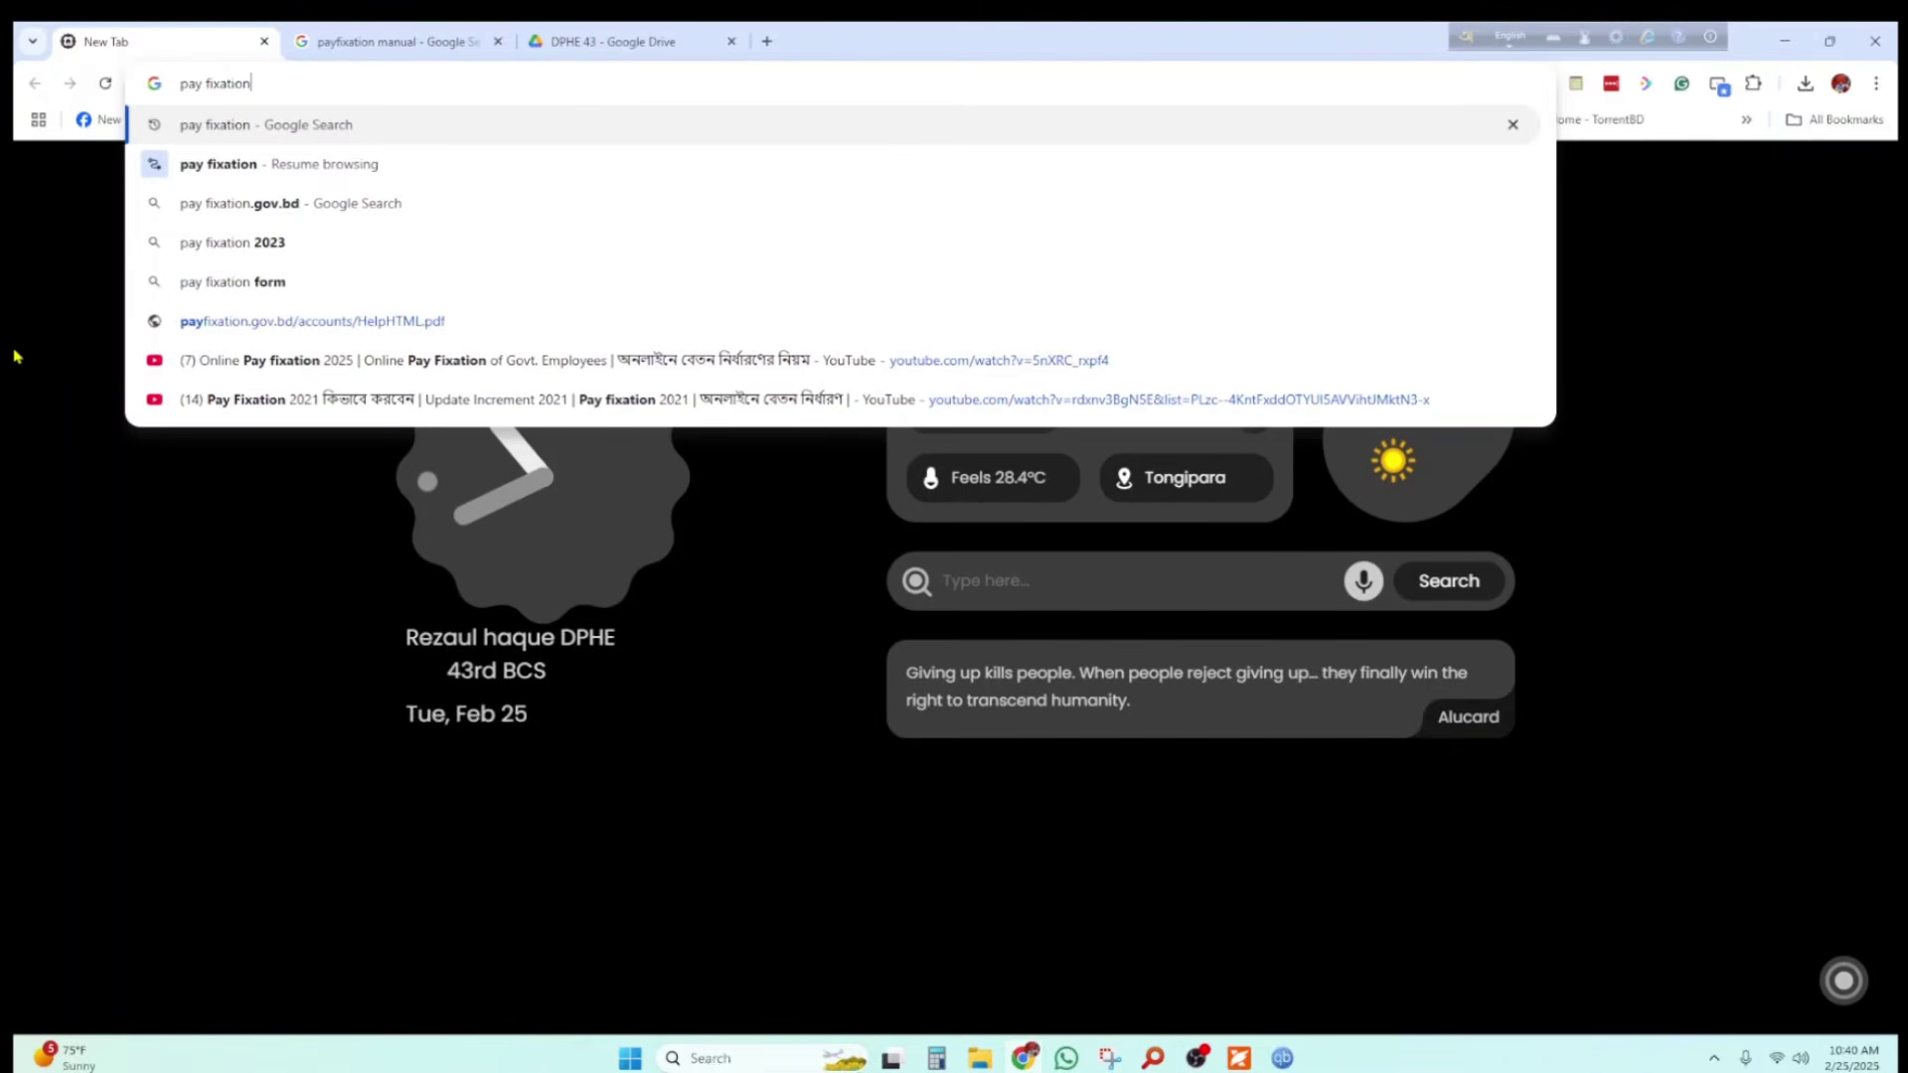
pyautogui.press('Return')
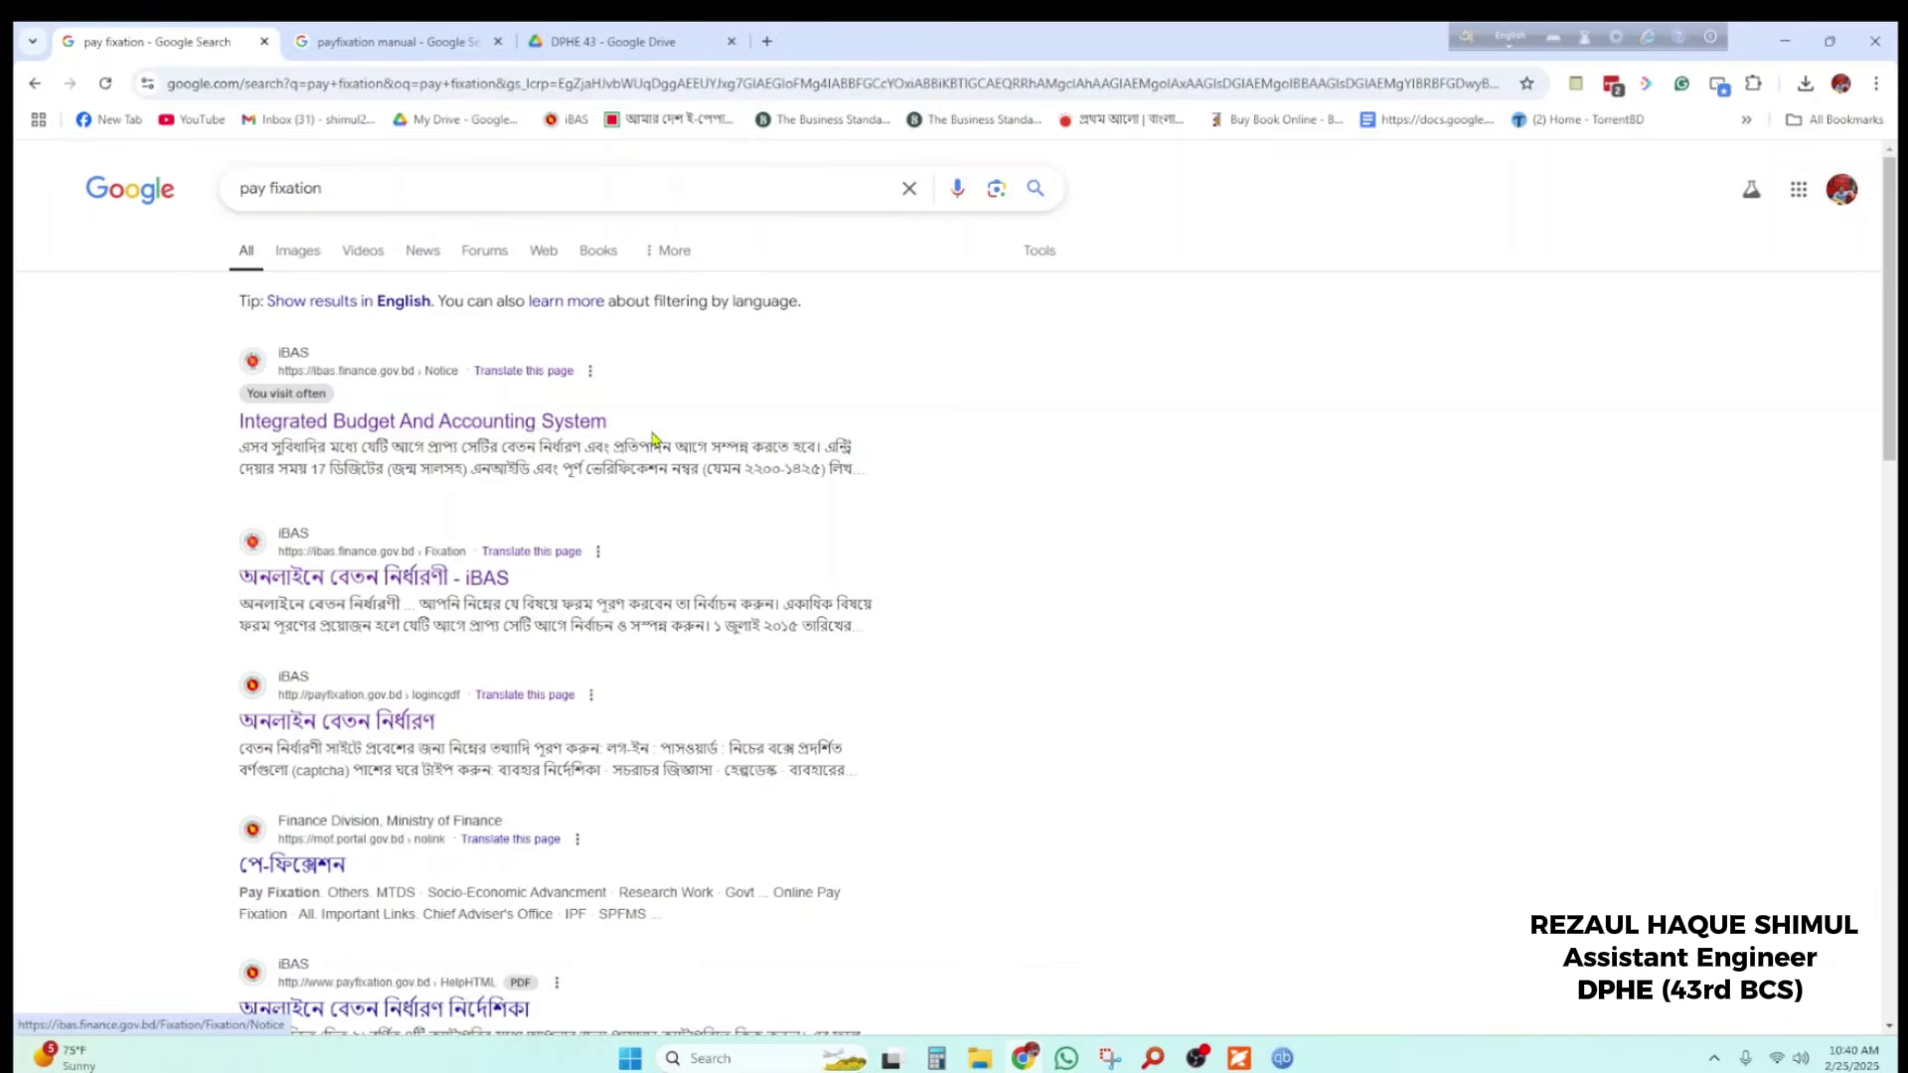
pyautogui.click(483, 424)
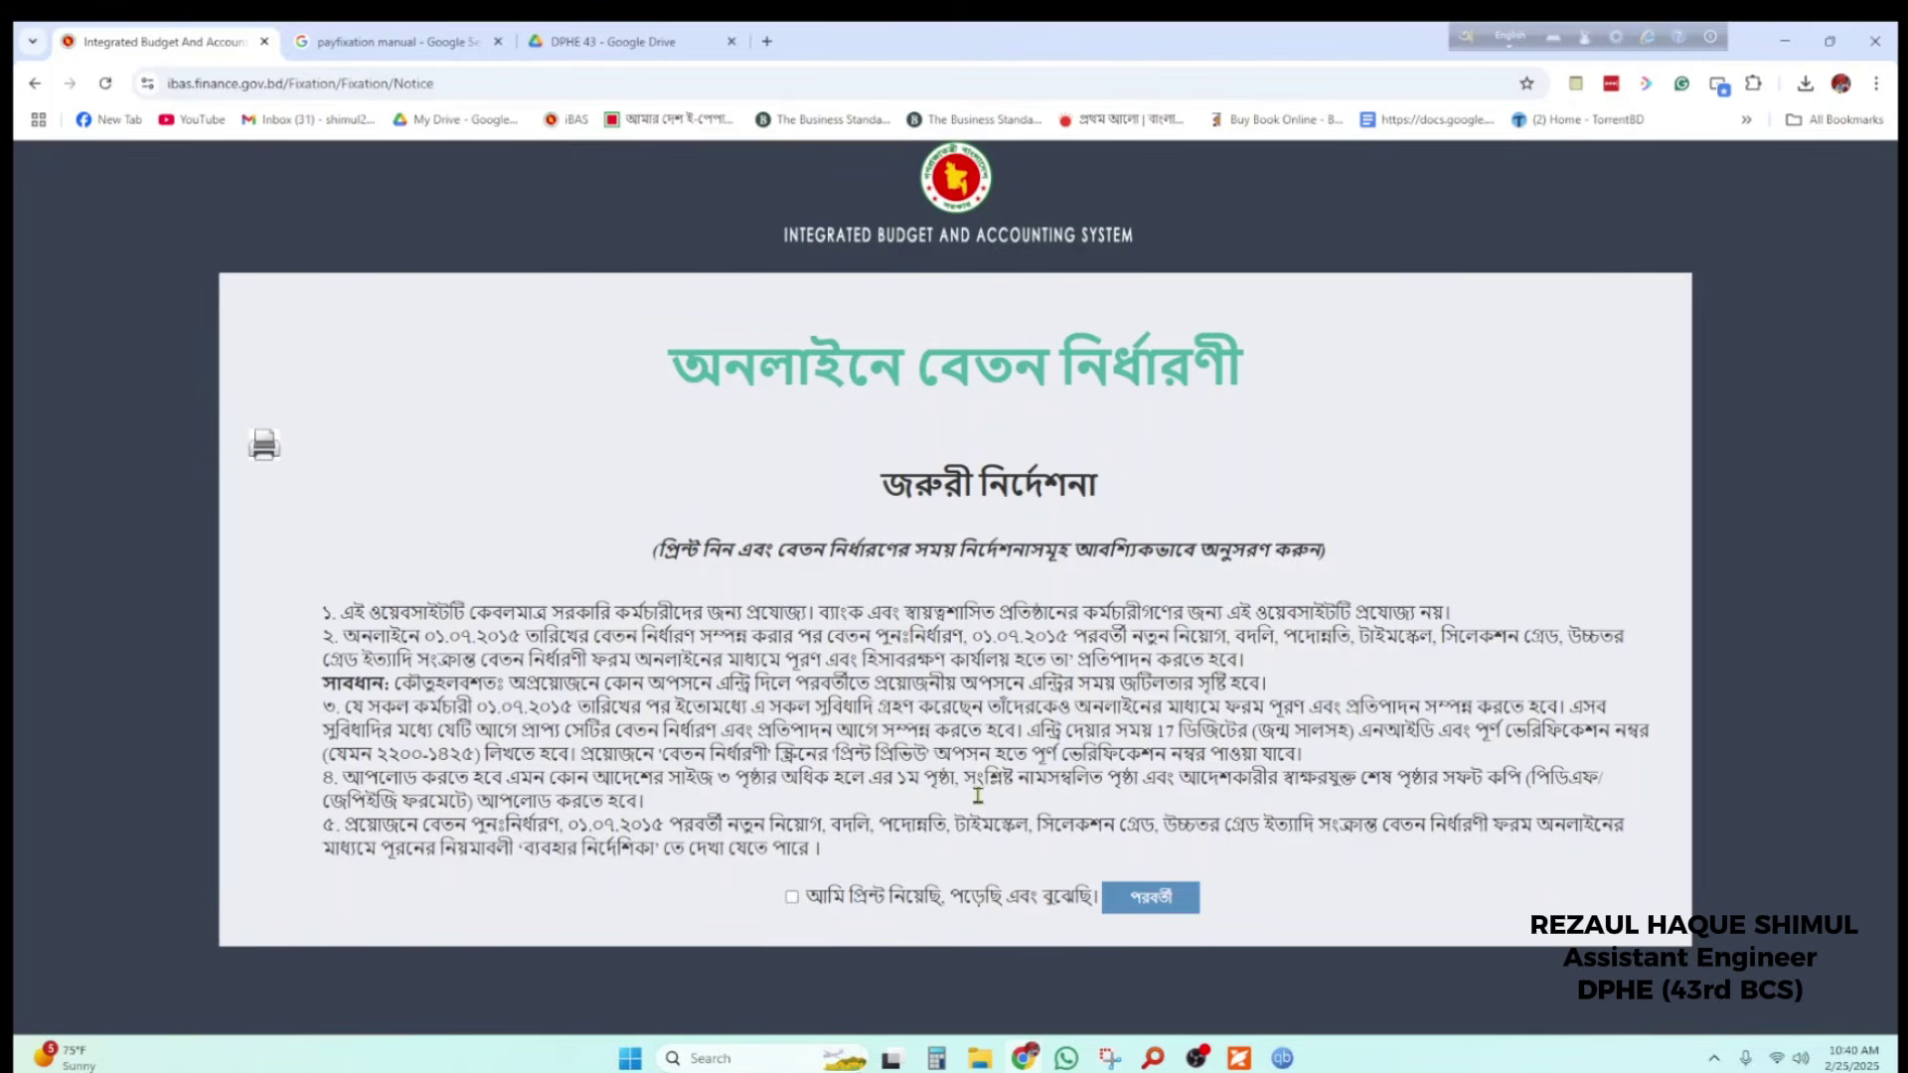
# Acknowledge the iBAS notice, confirm নতুন নিয়োগ (new appointment), and choose the বেসামরিক category
pyautogui.moveTo(717, 780); pyautogui.dragTo(1602, 774)
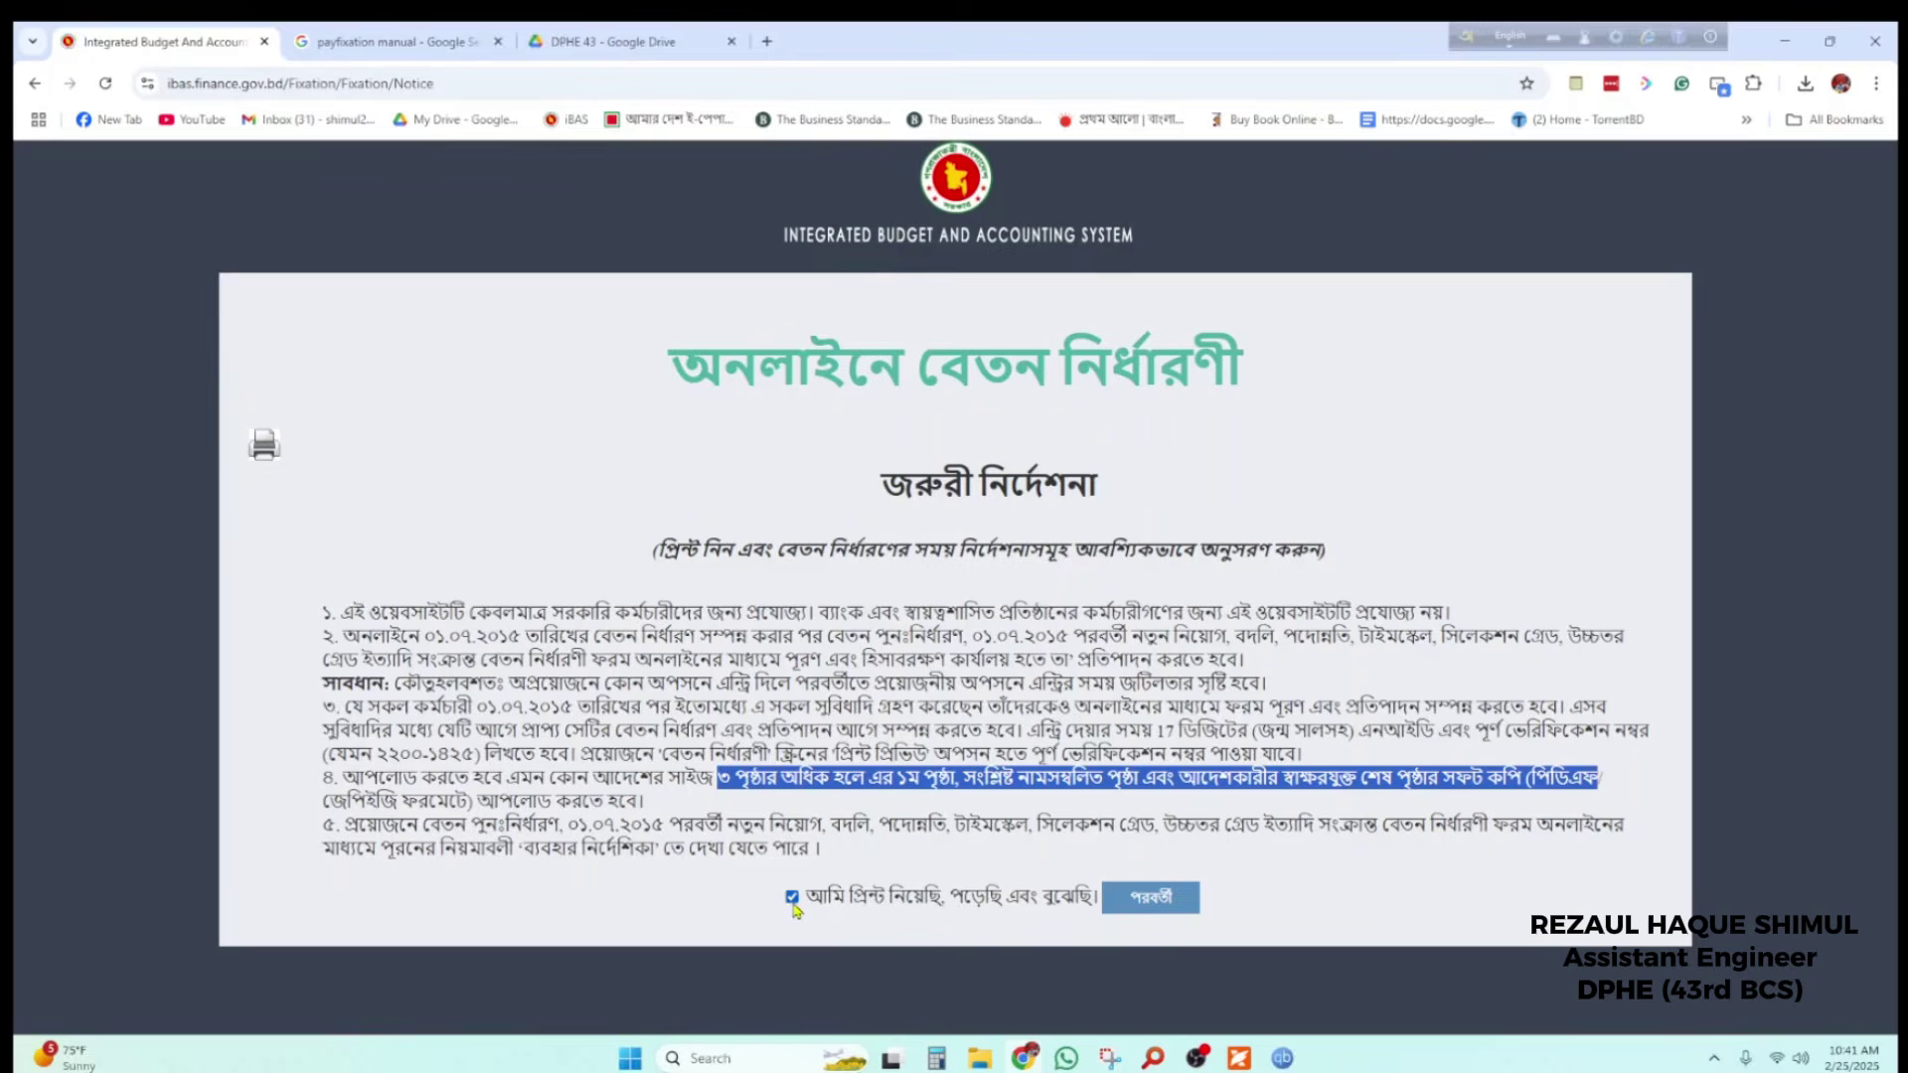
pyautogui.click(1142, 906)
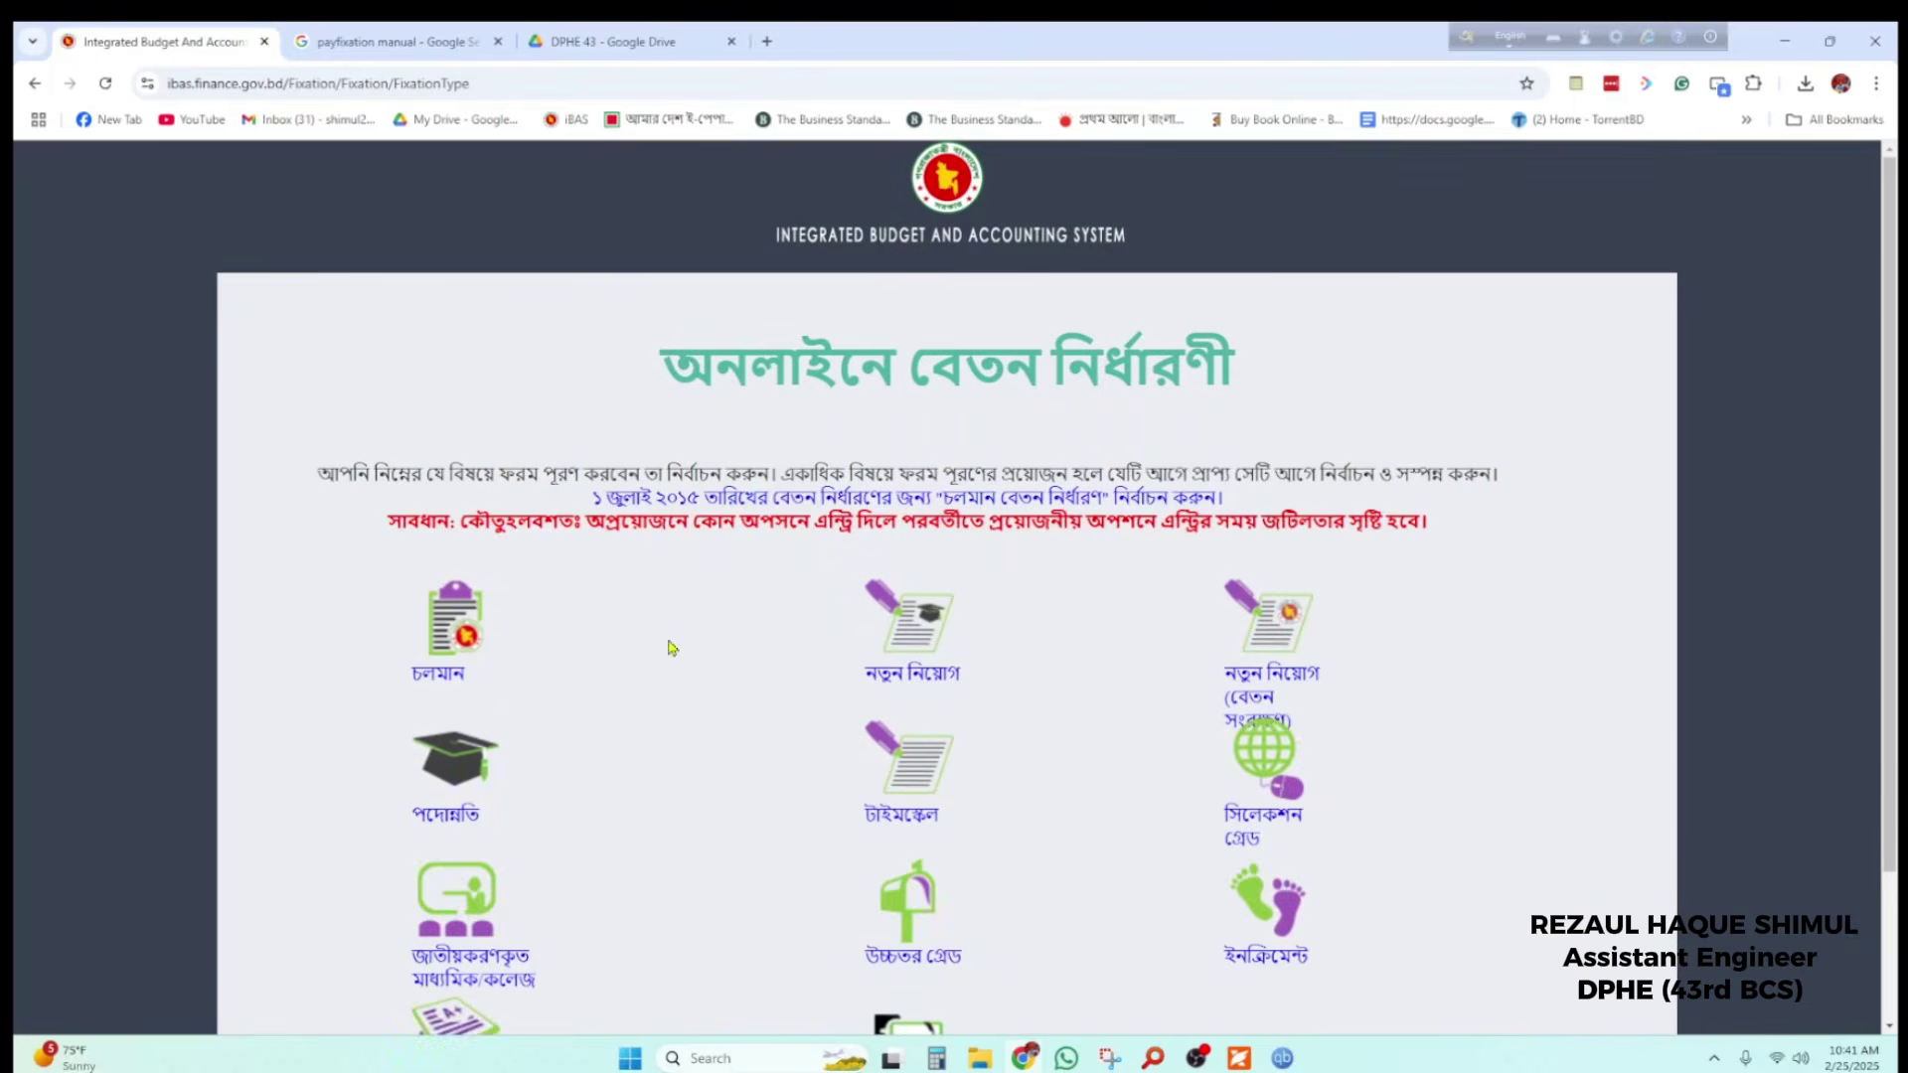
pyautogui.scroll(-2, 671, 647)
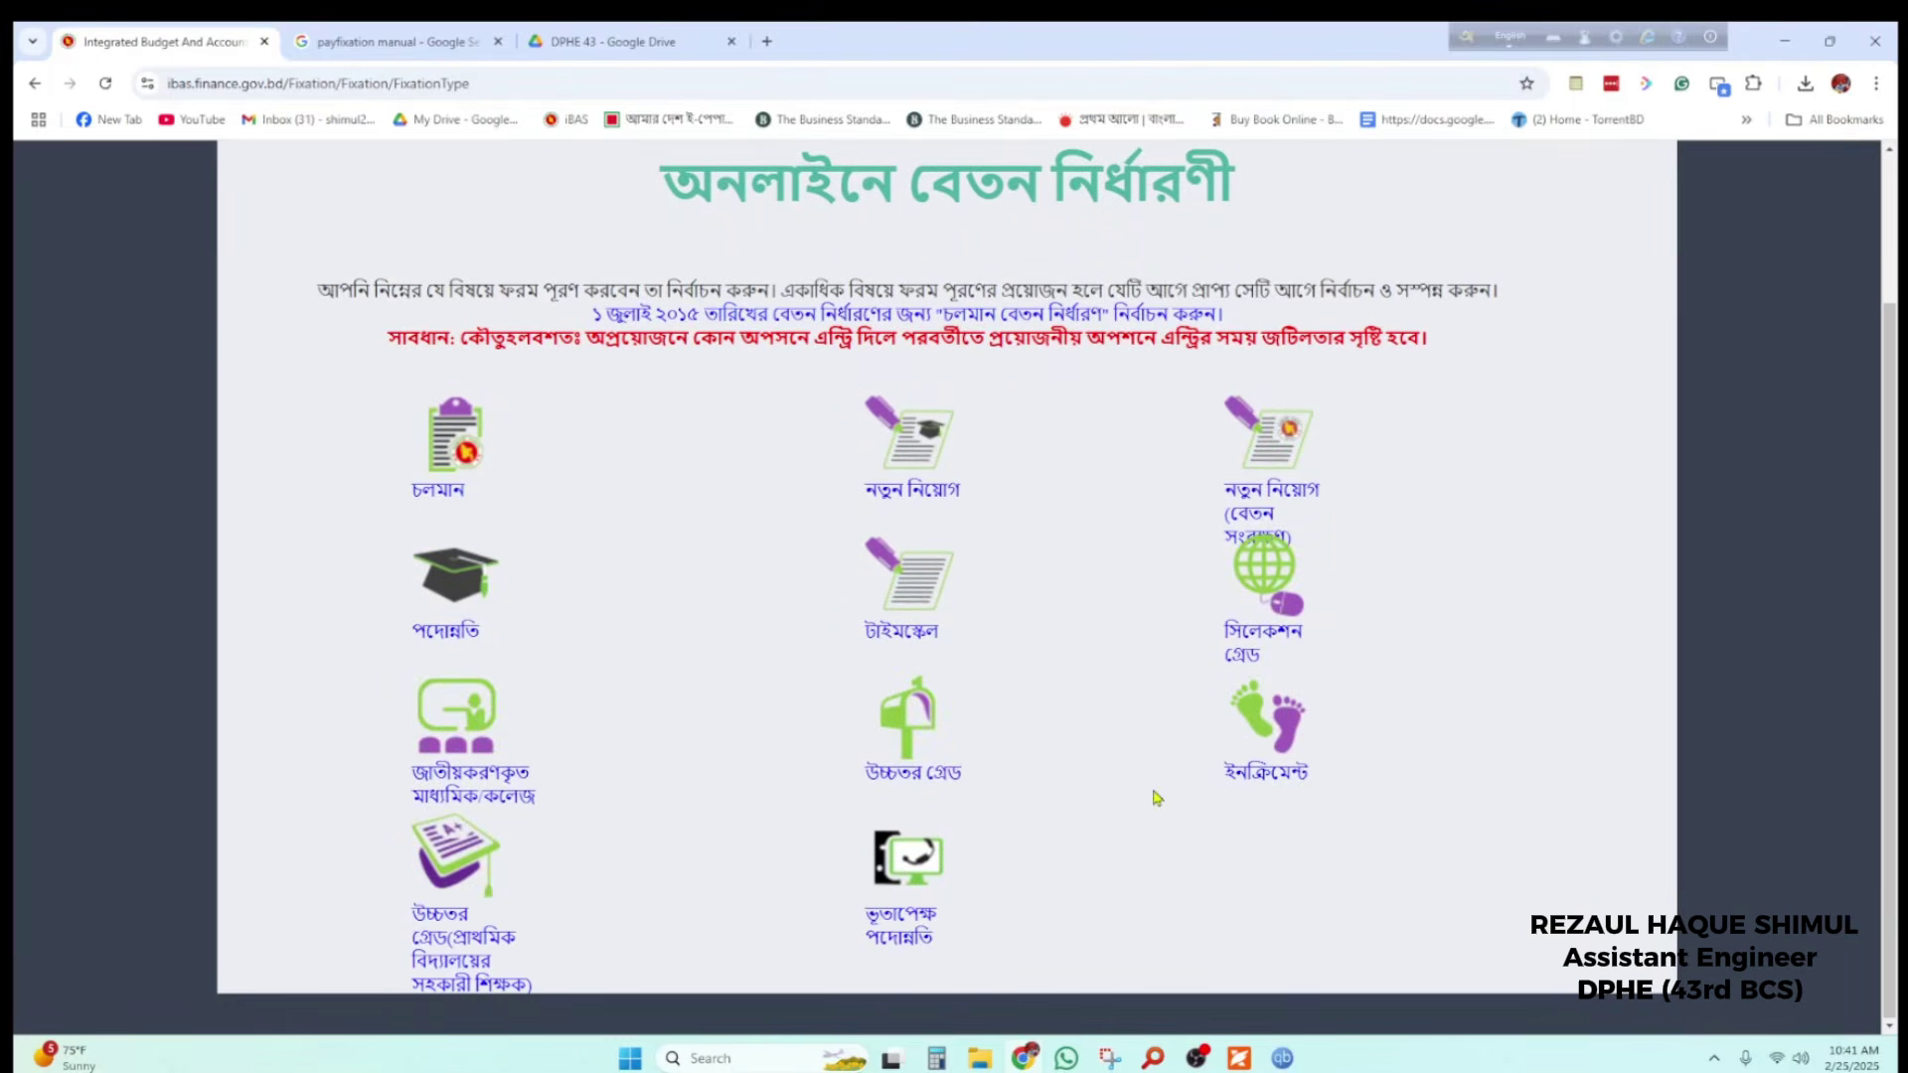
pyautogui.click(928, 496)
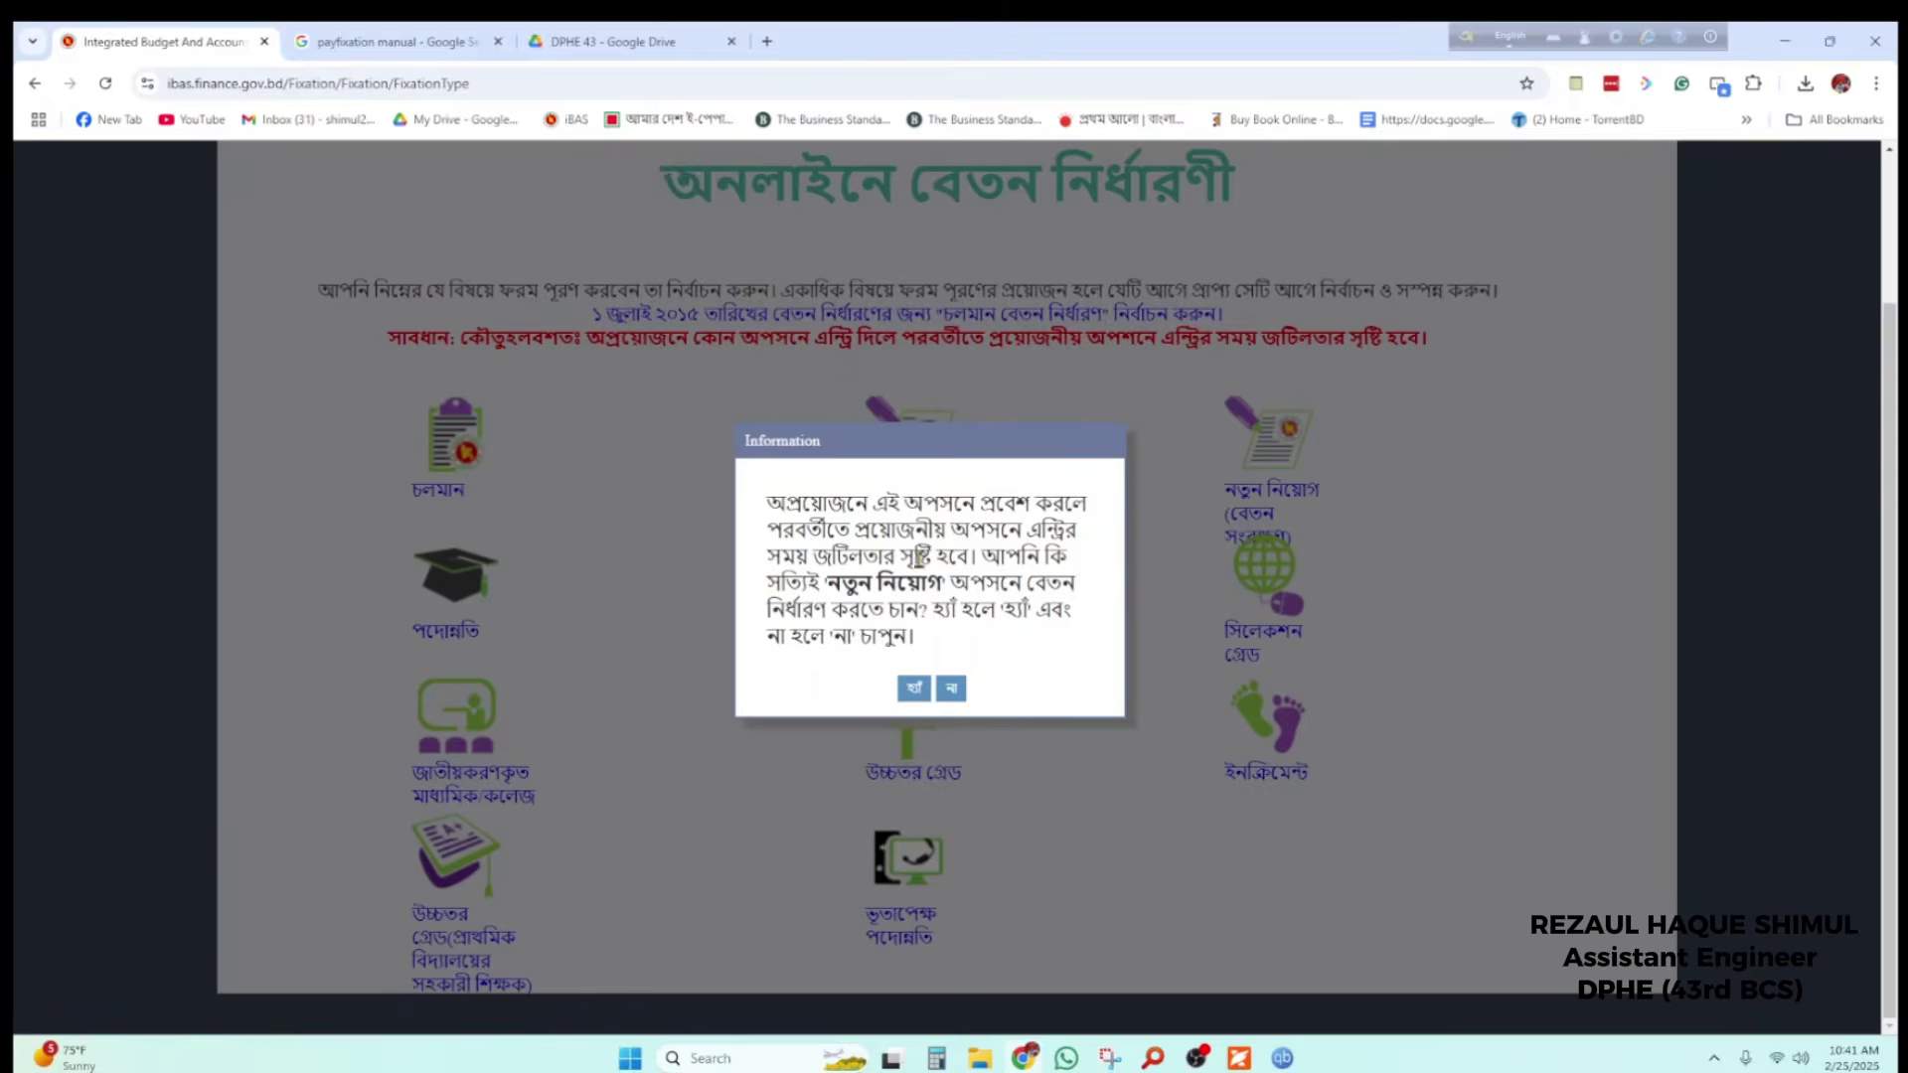
pyautogui.click(914, 687)
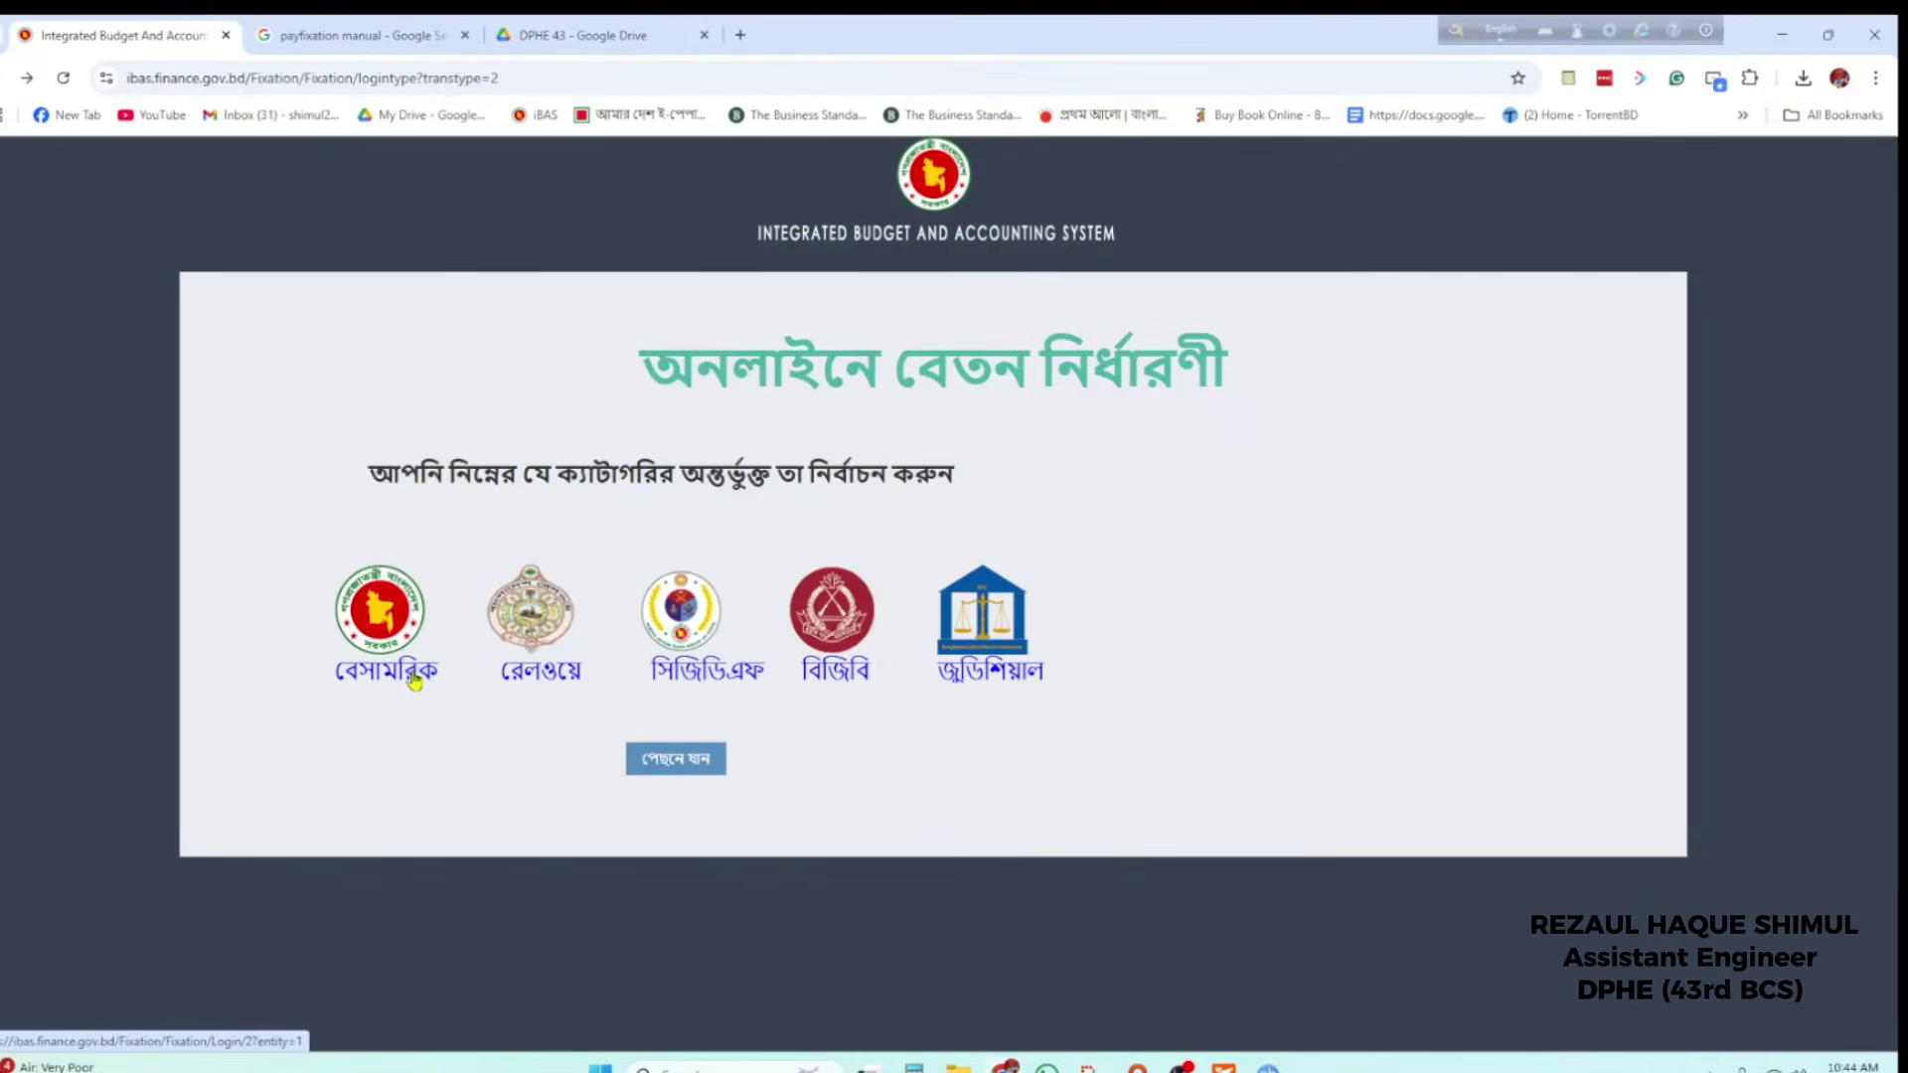
pyautogui.click(416, 680)
# Enter the National ID and pick the date of birth from the calendar
pyautogui.click(829, 425)
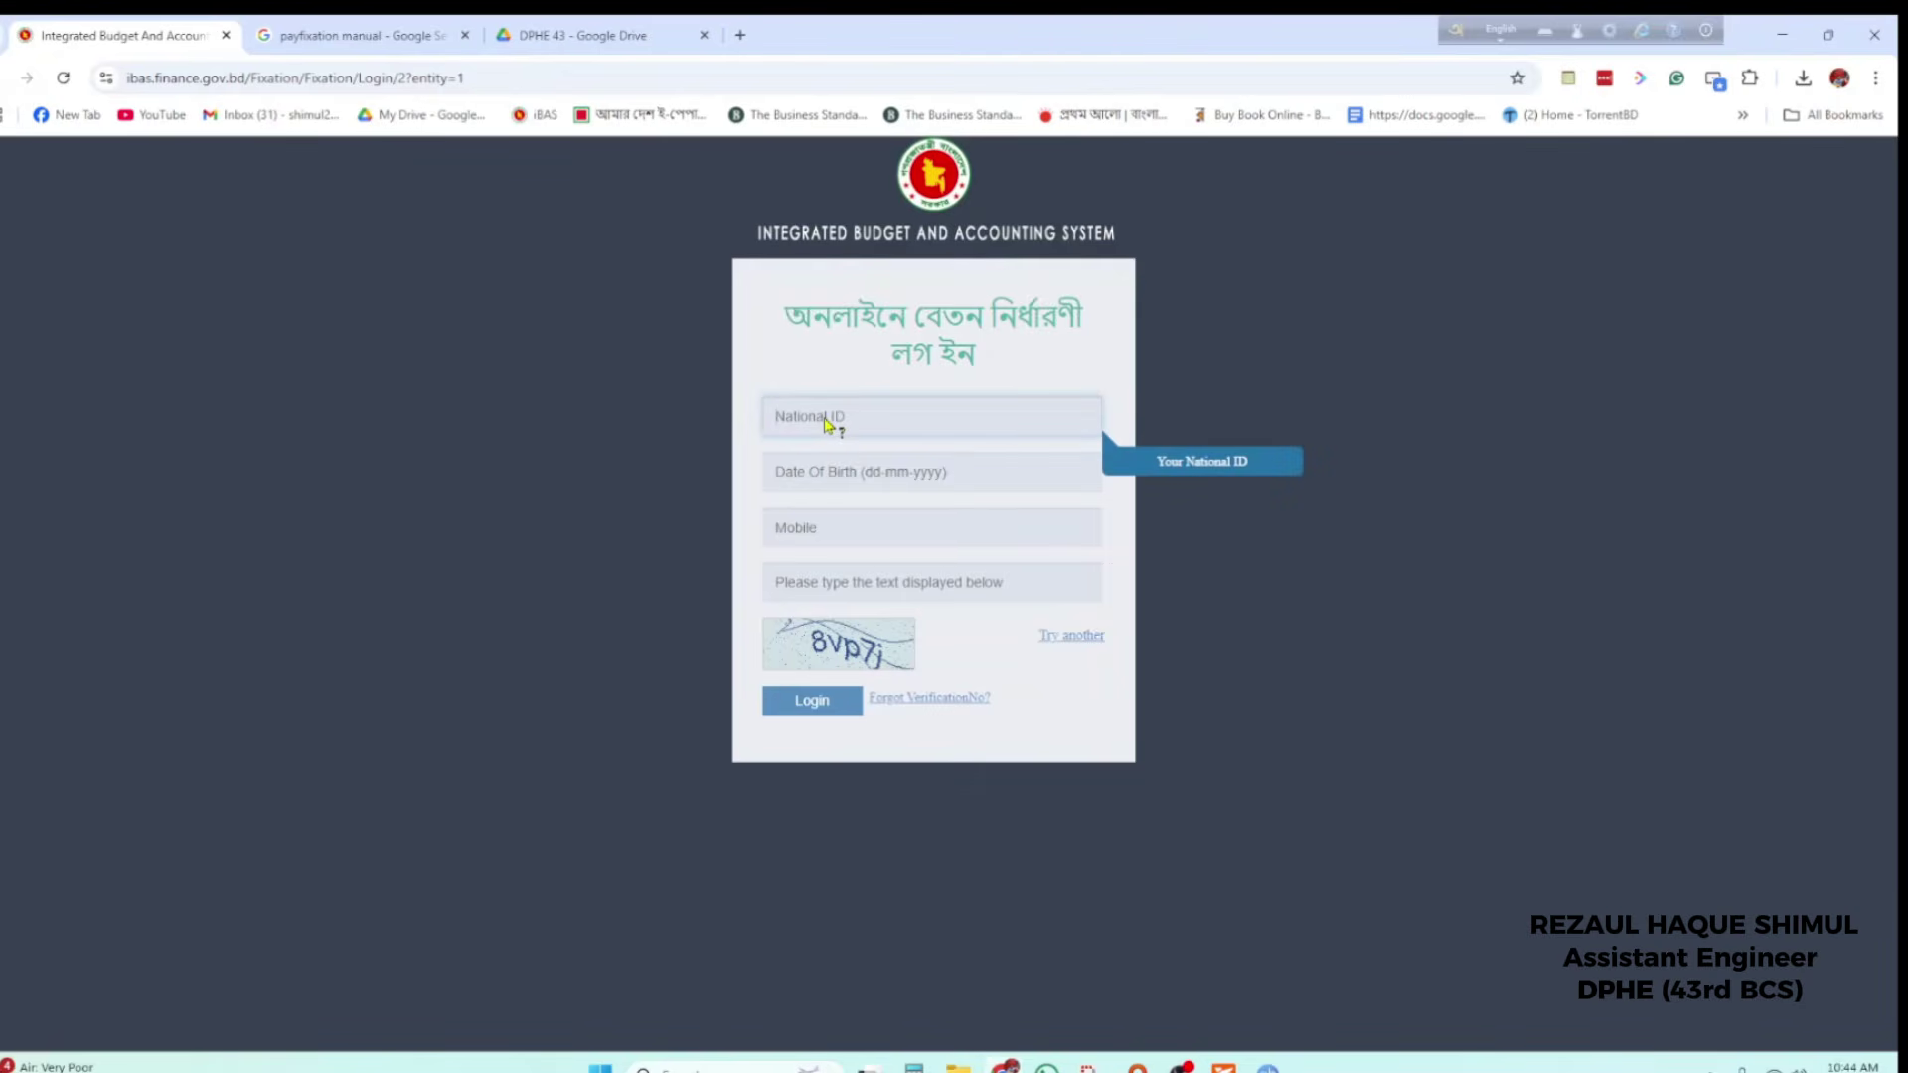
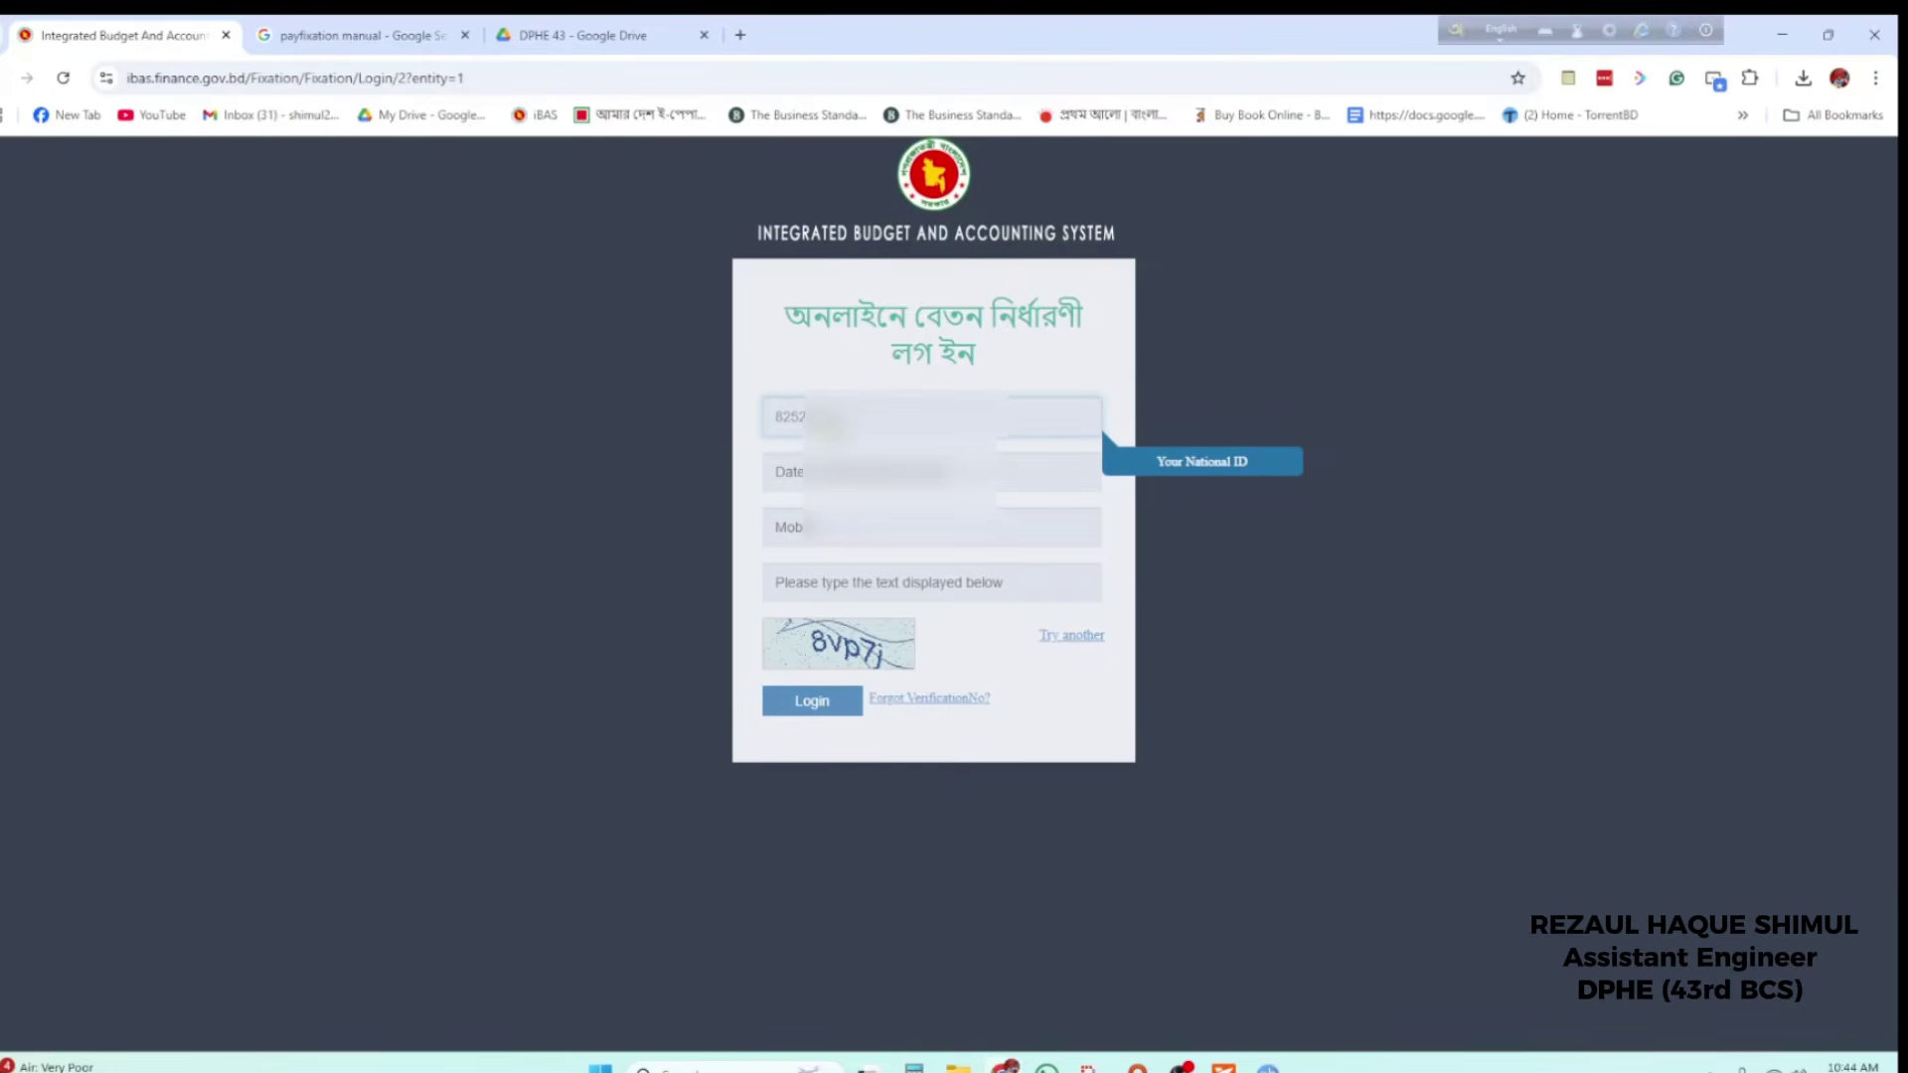
pyautogui.click(901, 482)
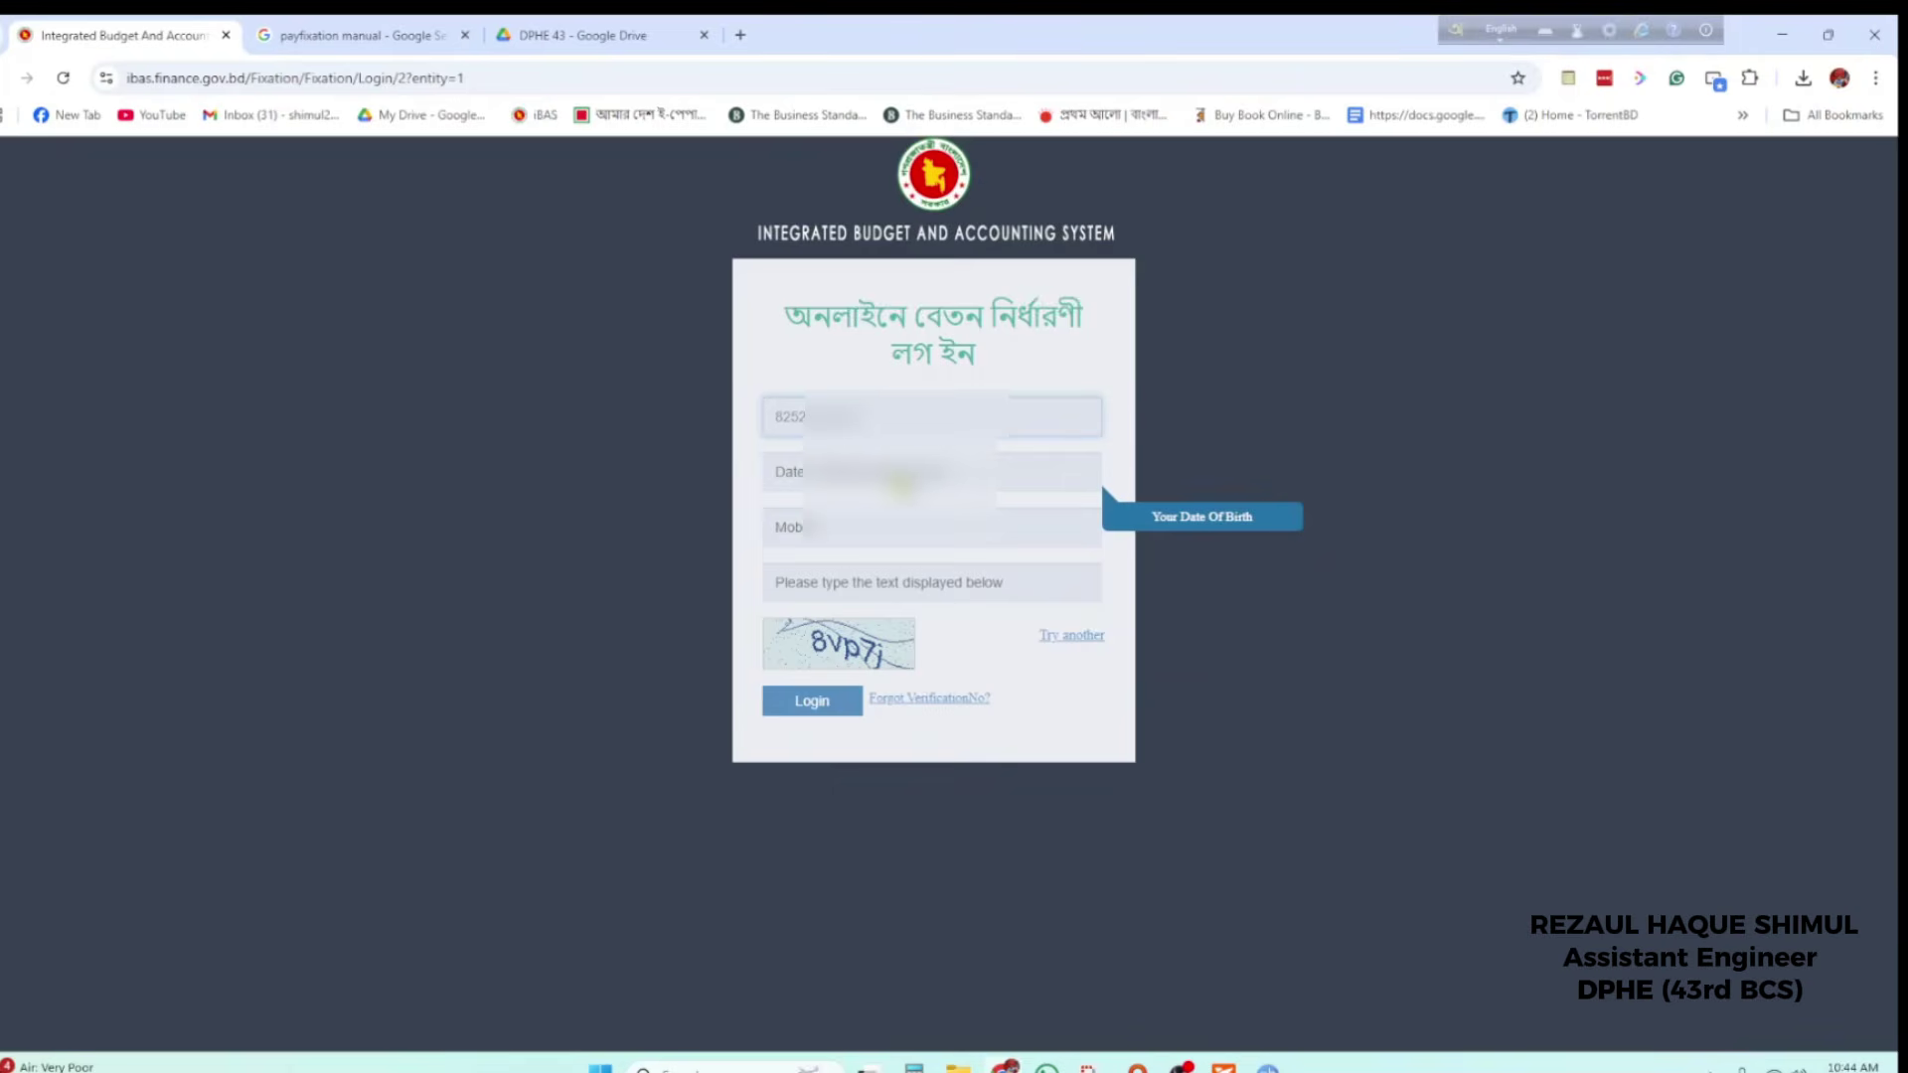
pyautogui.click(901, 483)
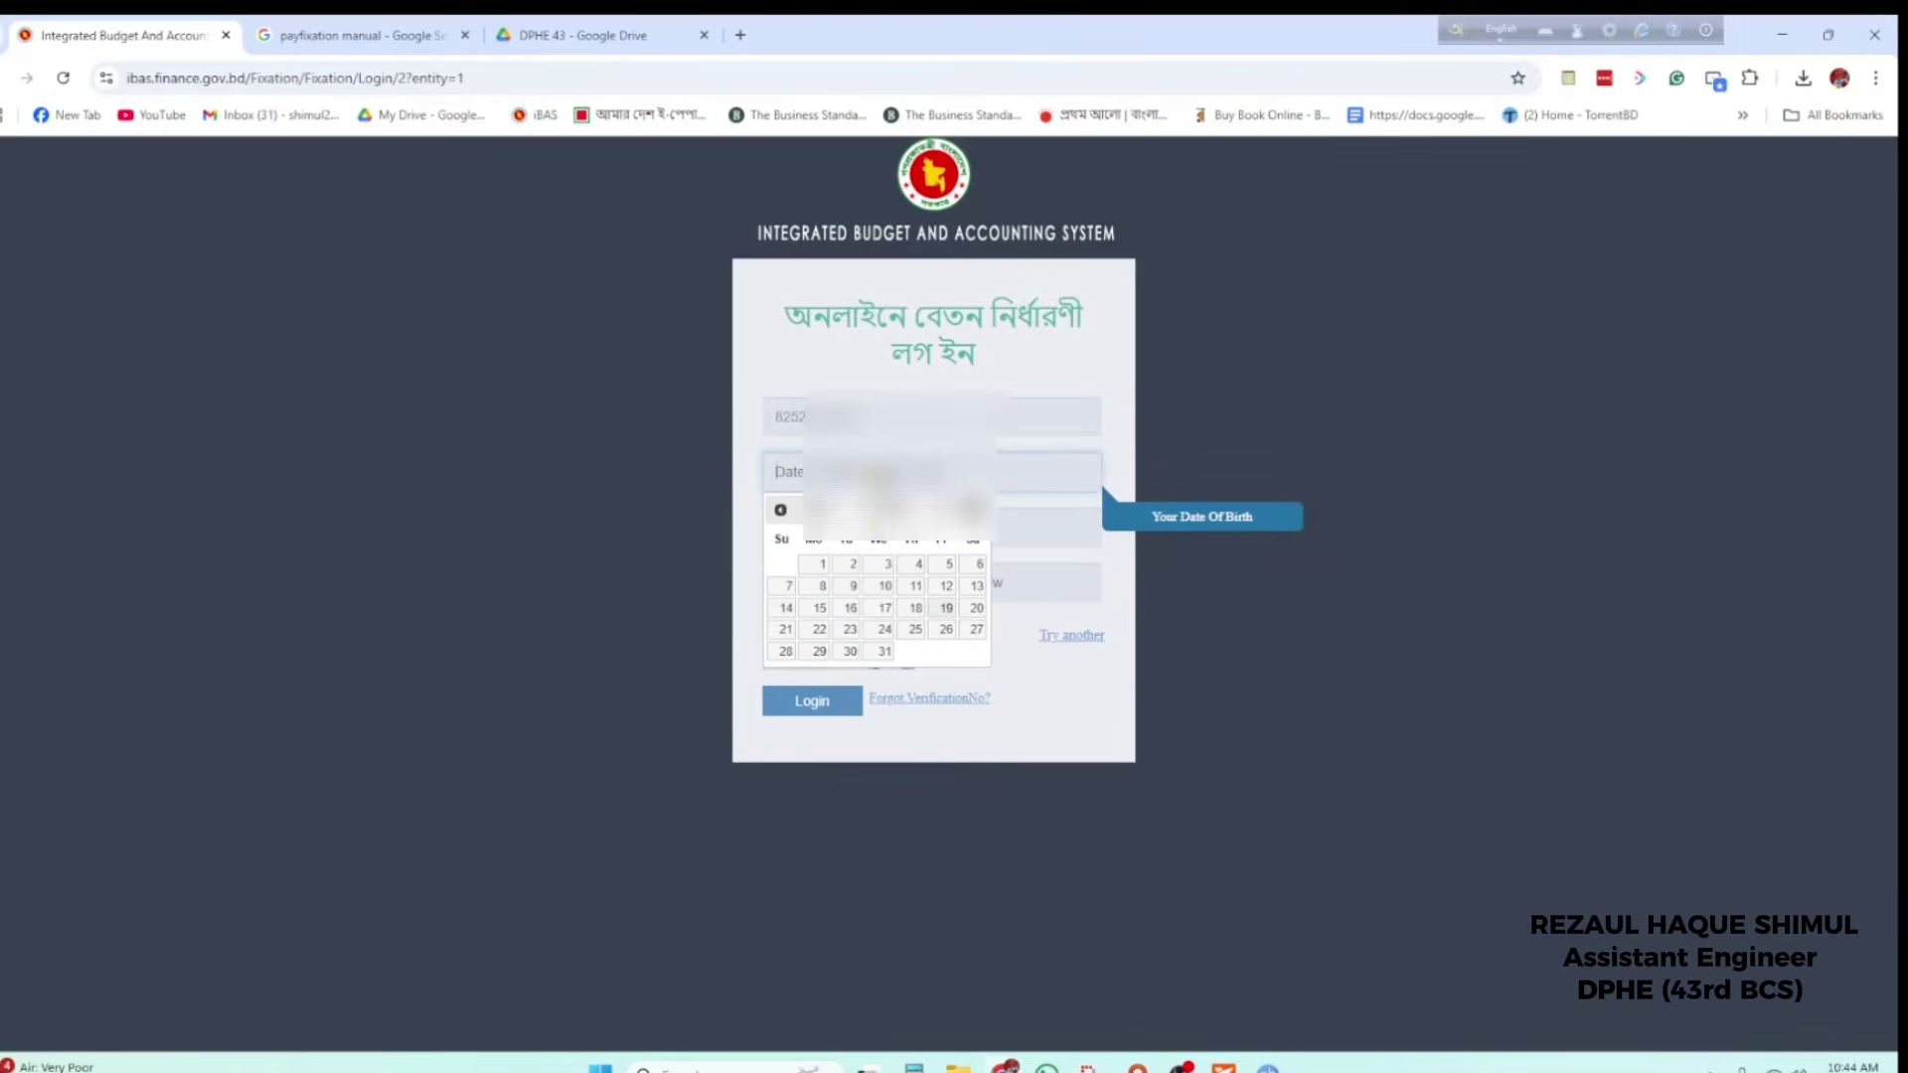
pyautogui.click(909, 510)
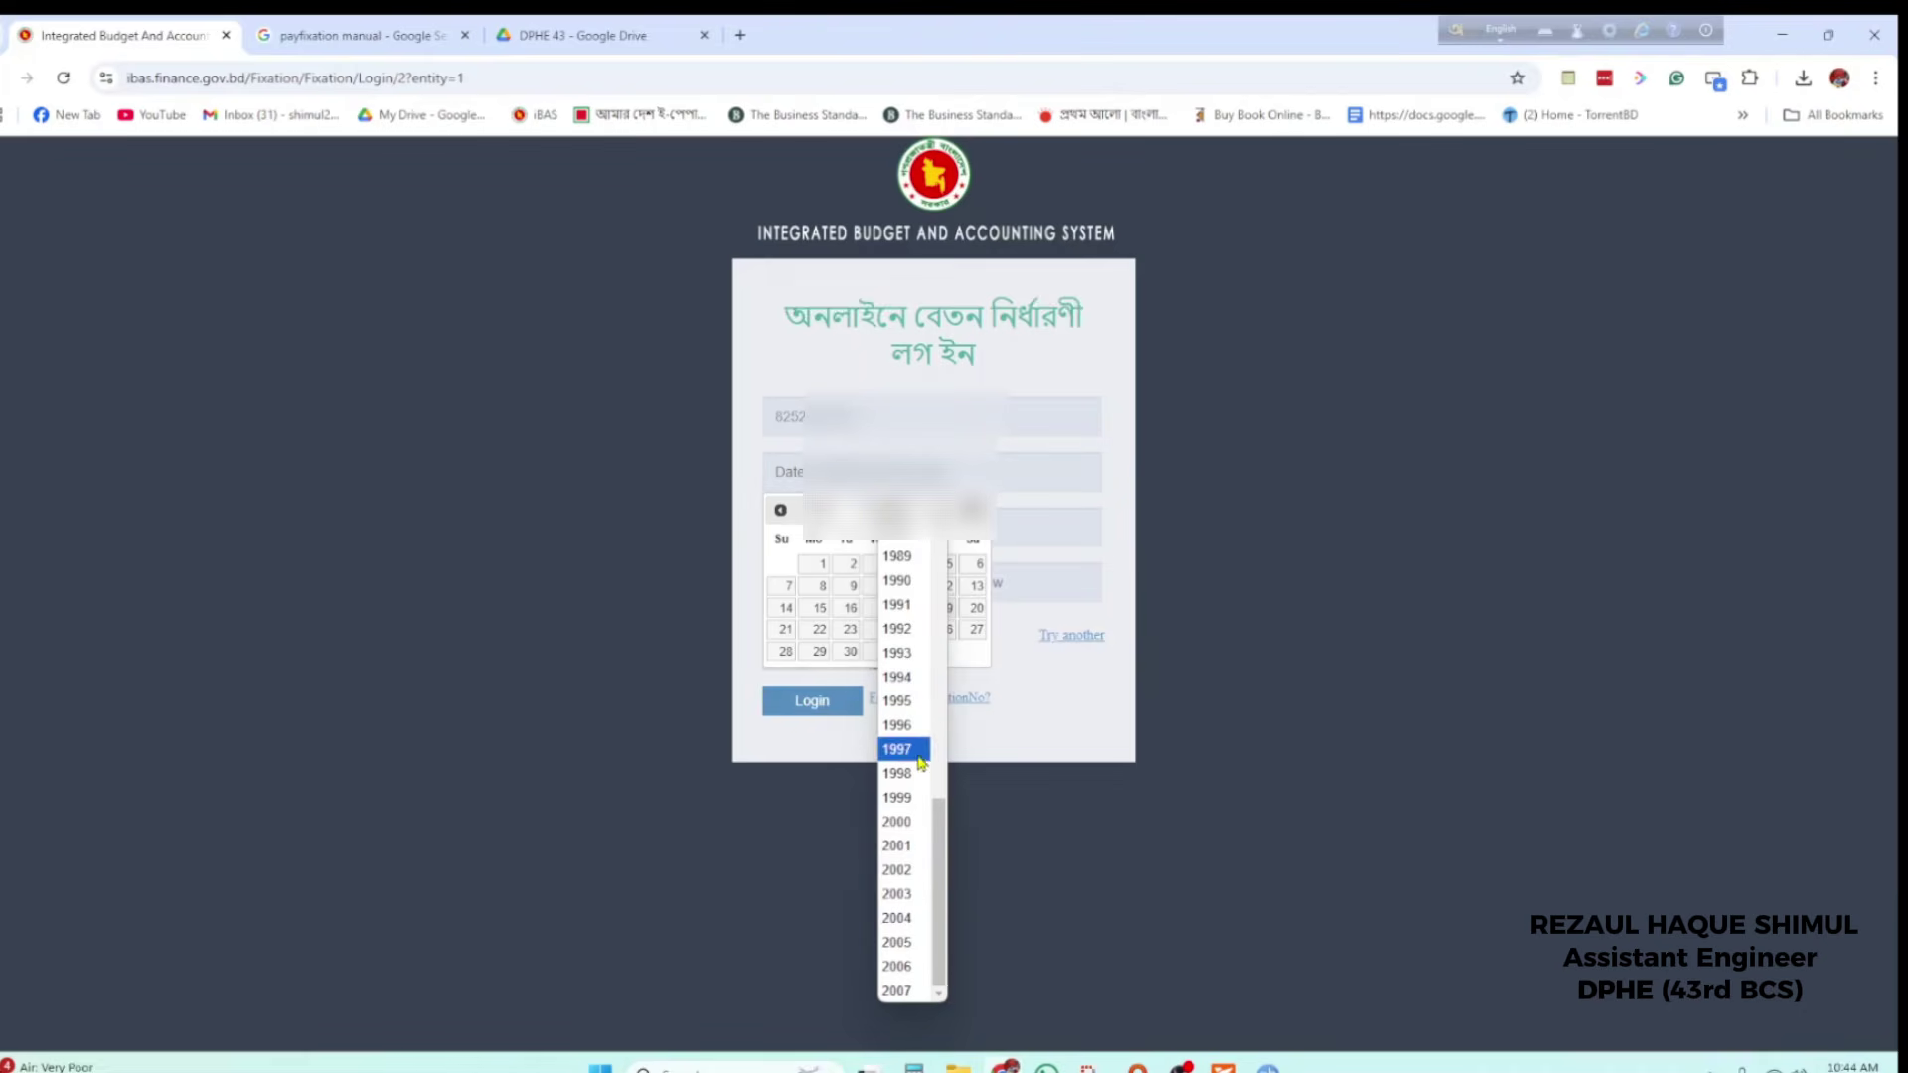
pyautogui.scroll(-3, 904, 844)
pyautogui.click(902, 601)
pyautogui.click(839, 510)
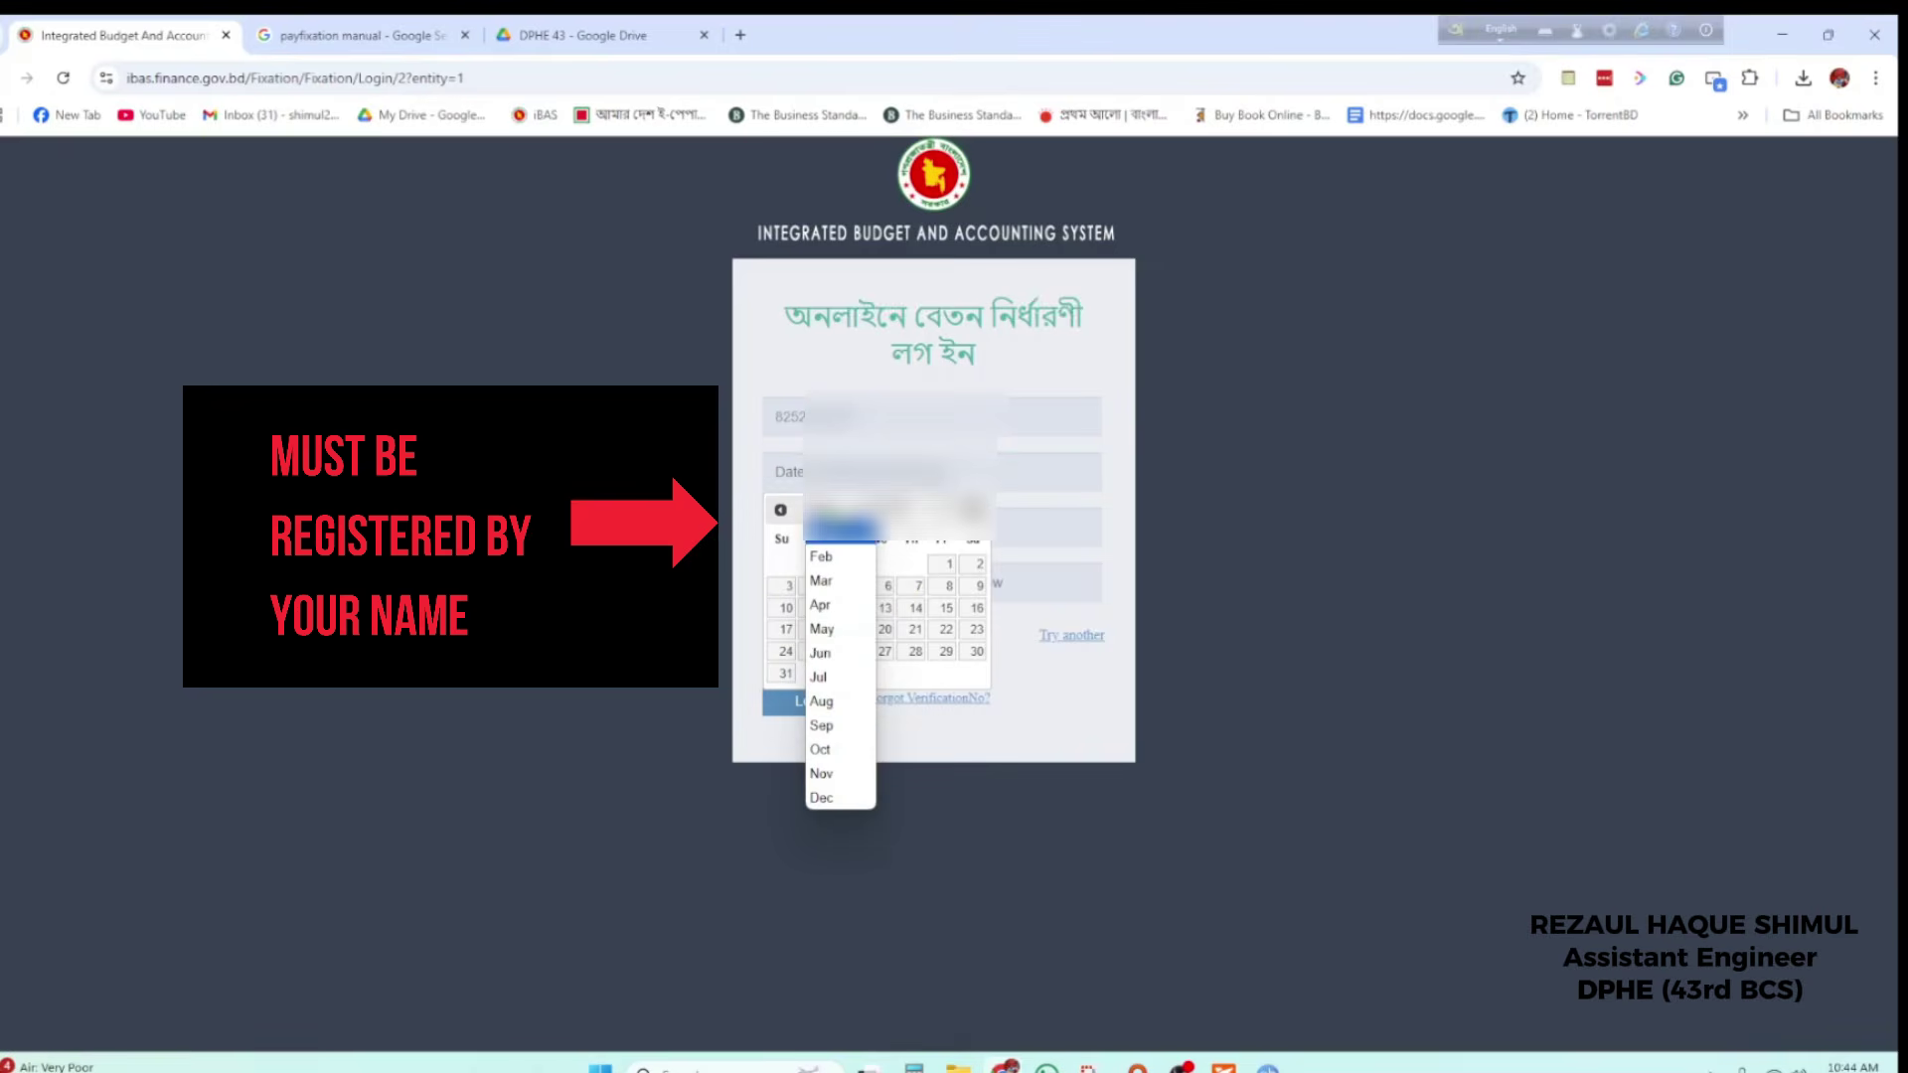
pyautogui.click(839, 653)
pyautogui.click(786, 608)
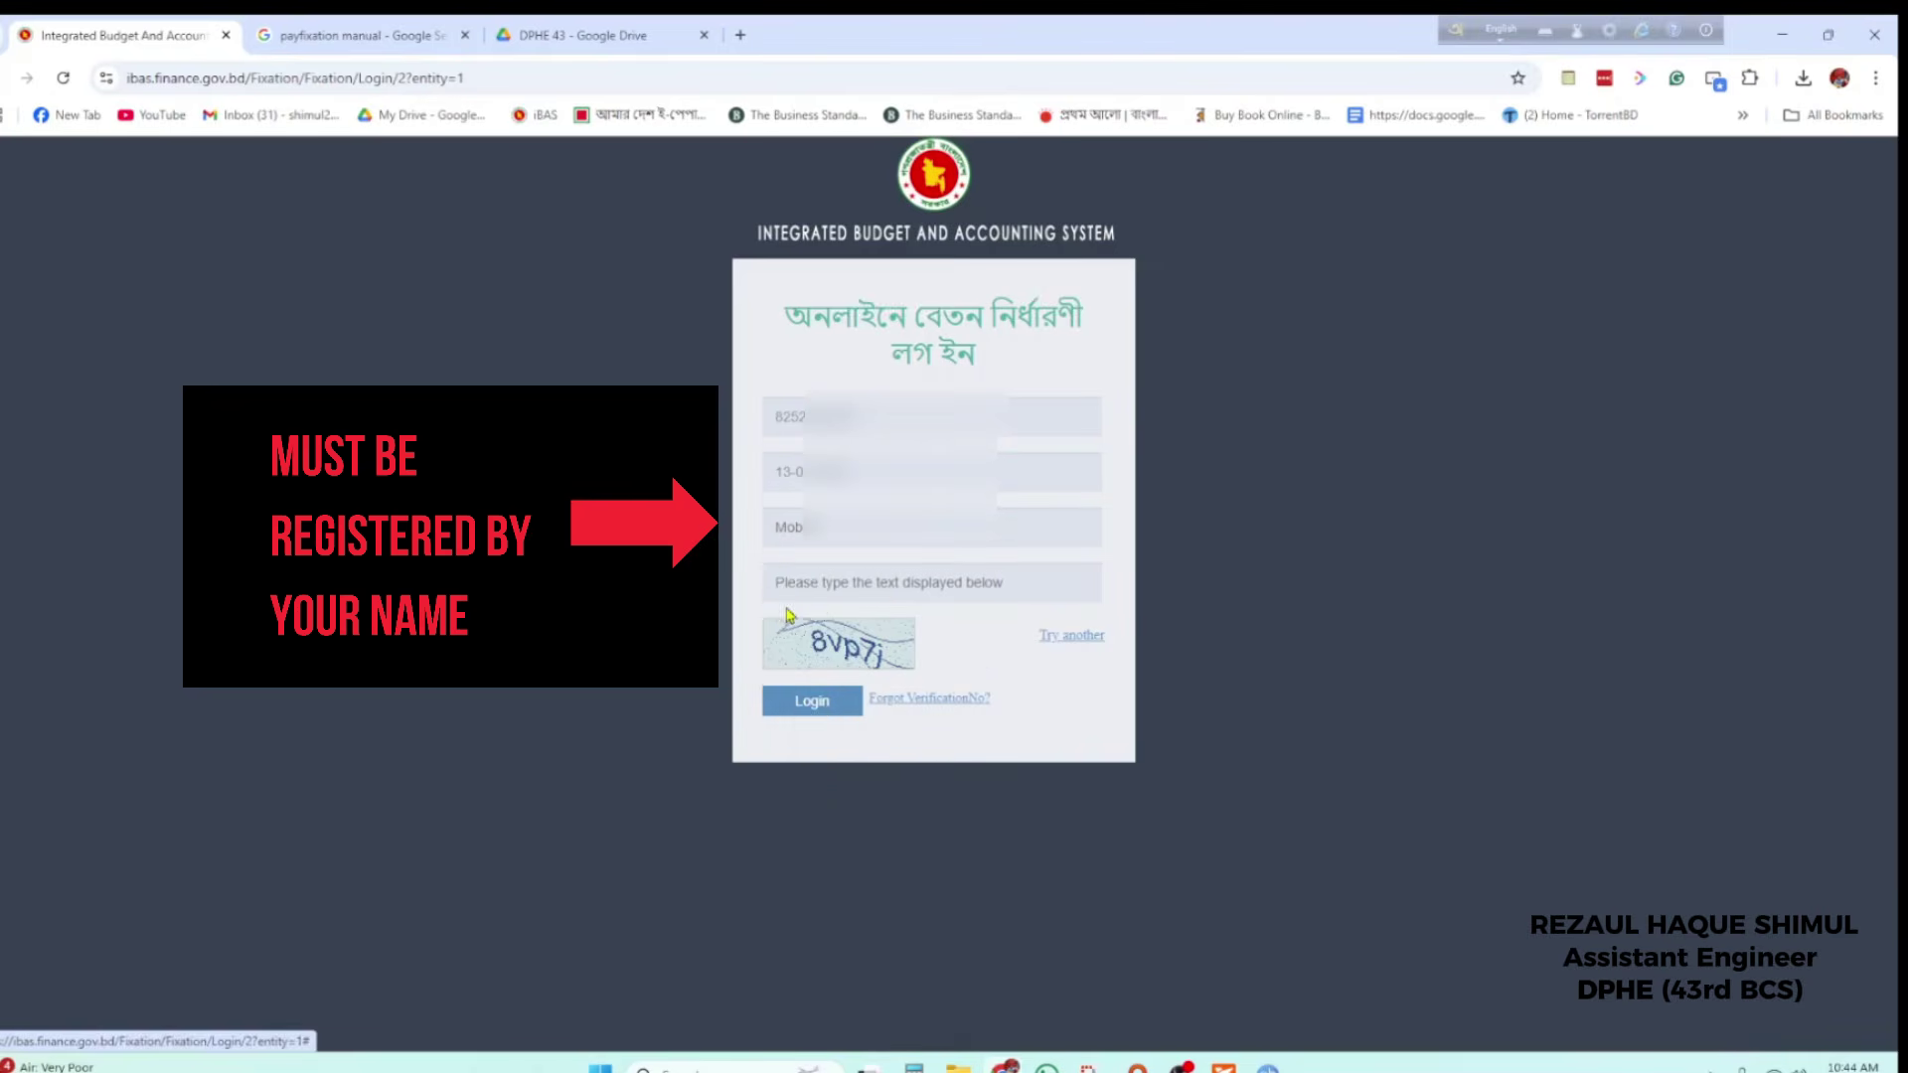
# Fill in the mobile number and captcha text and submit the login
pyautogui.click(873, 527)
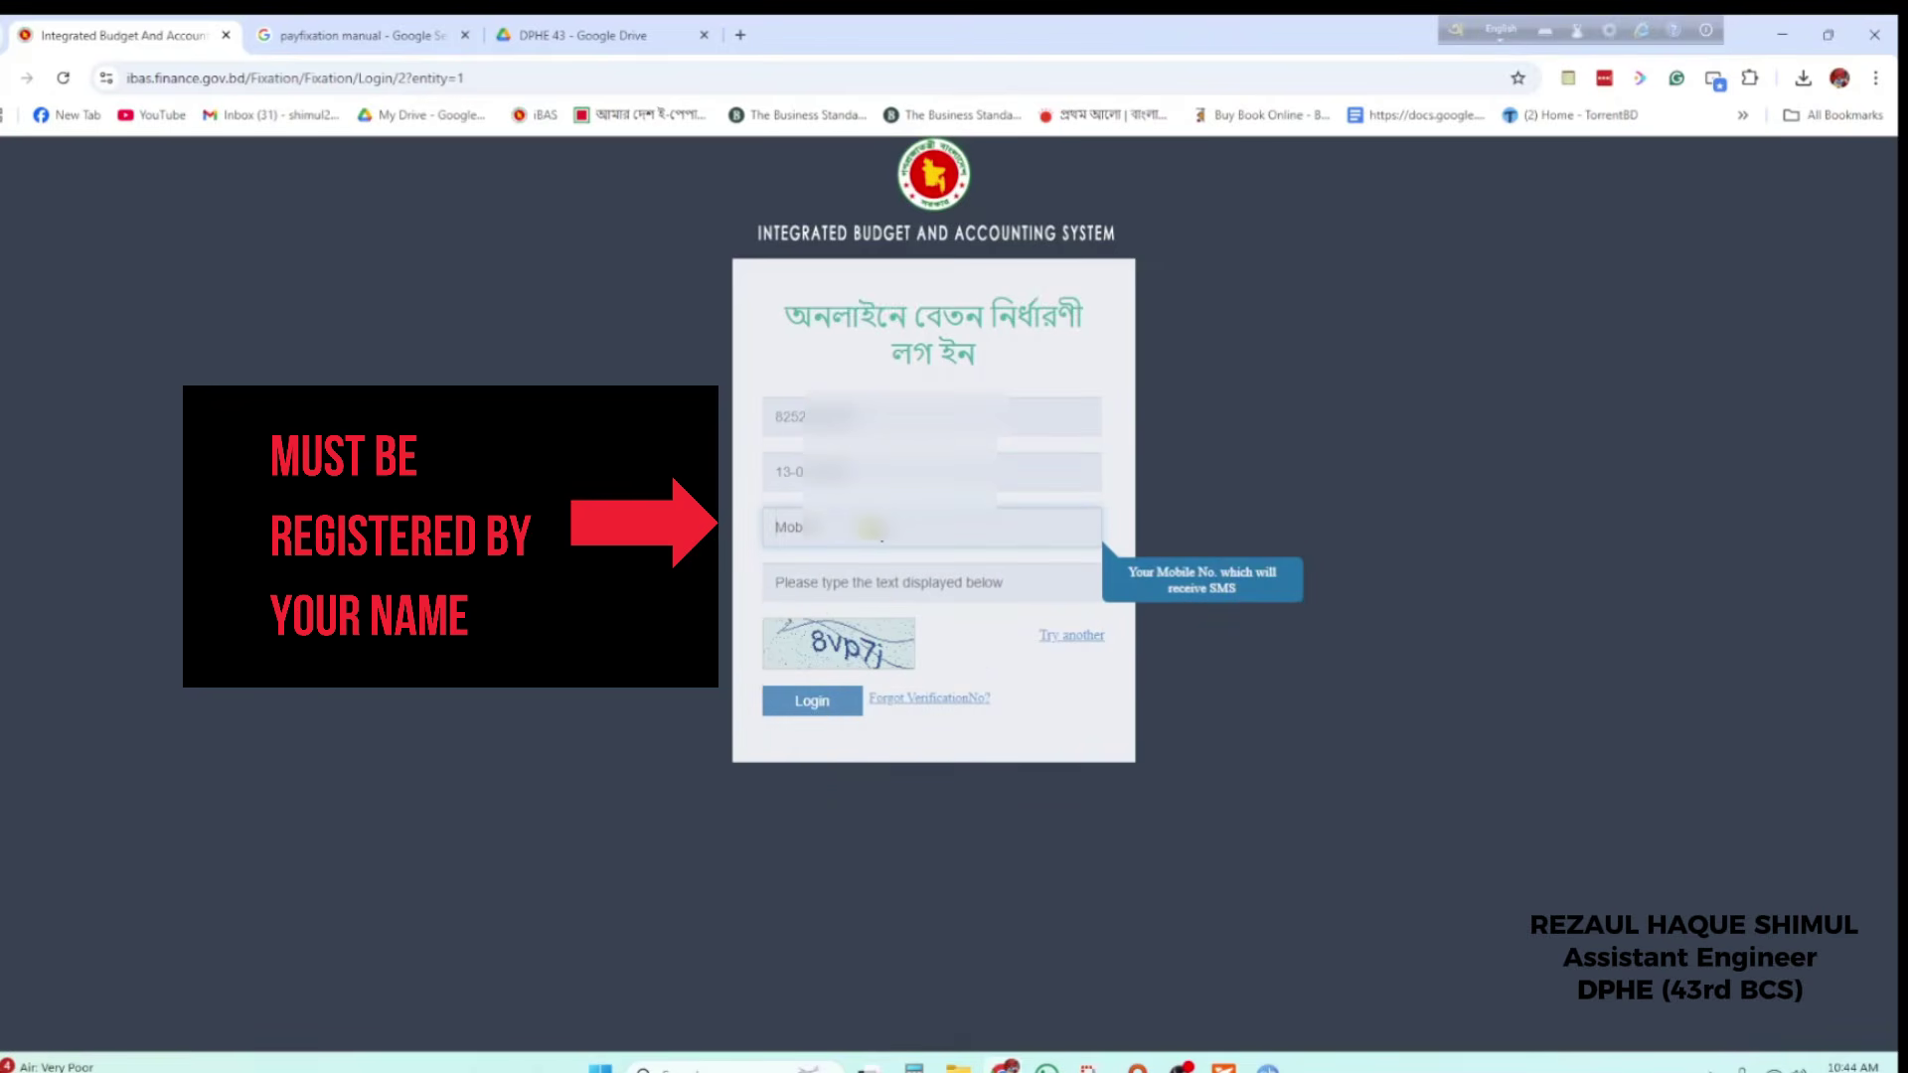
pyautogui.write('0157')
pyautogui.click(894, 584)
pyautogui.write('8vp7j')
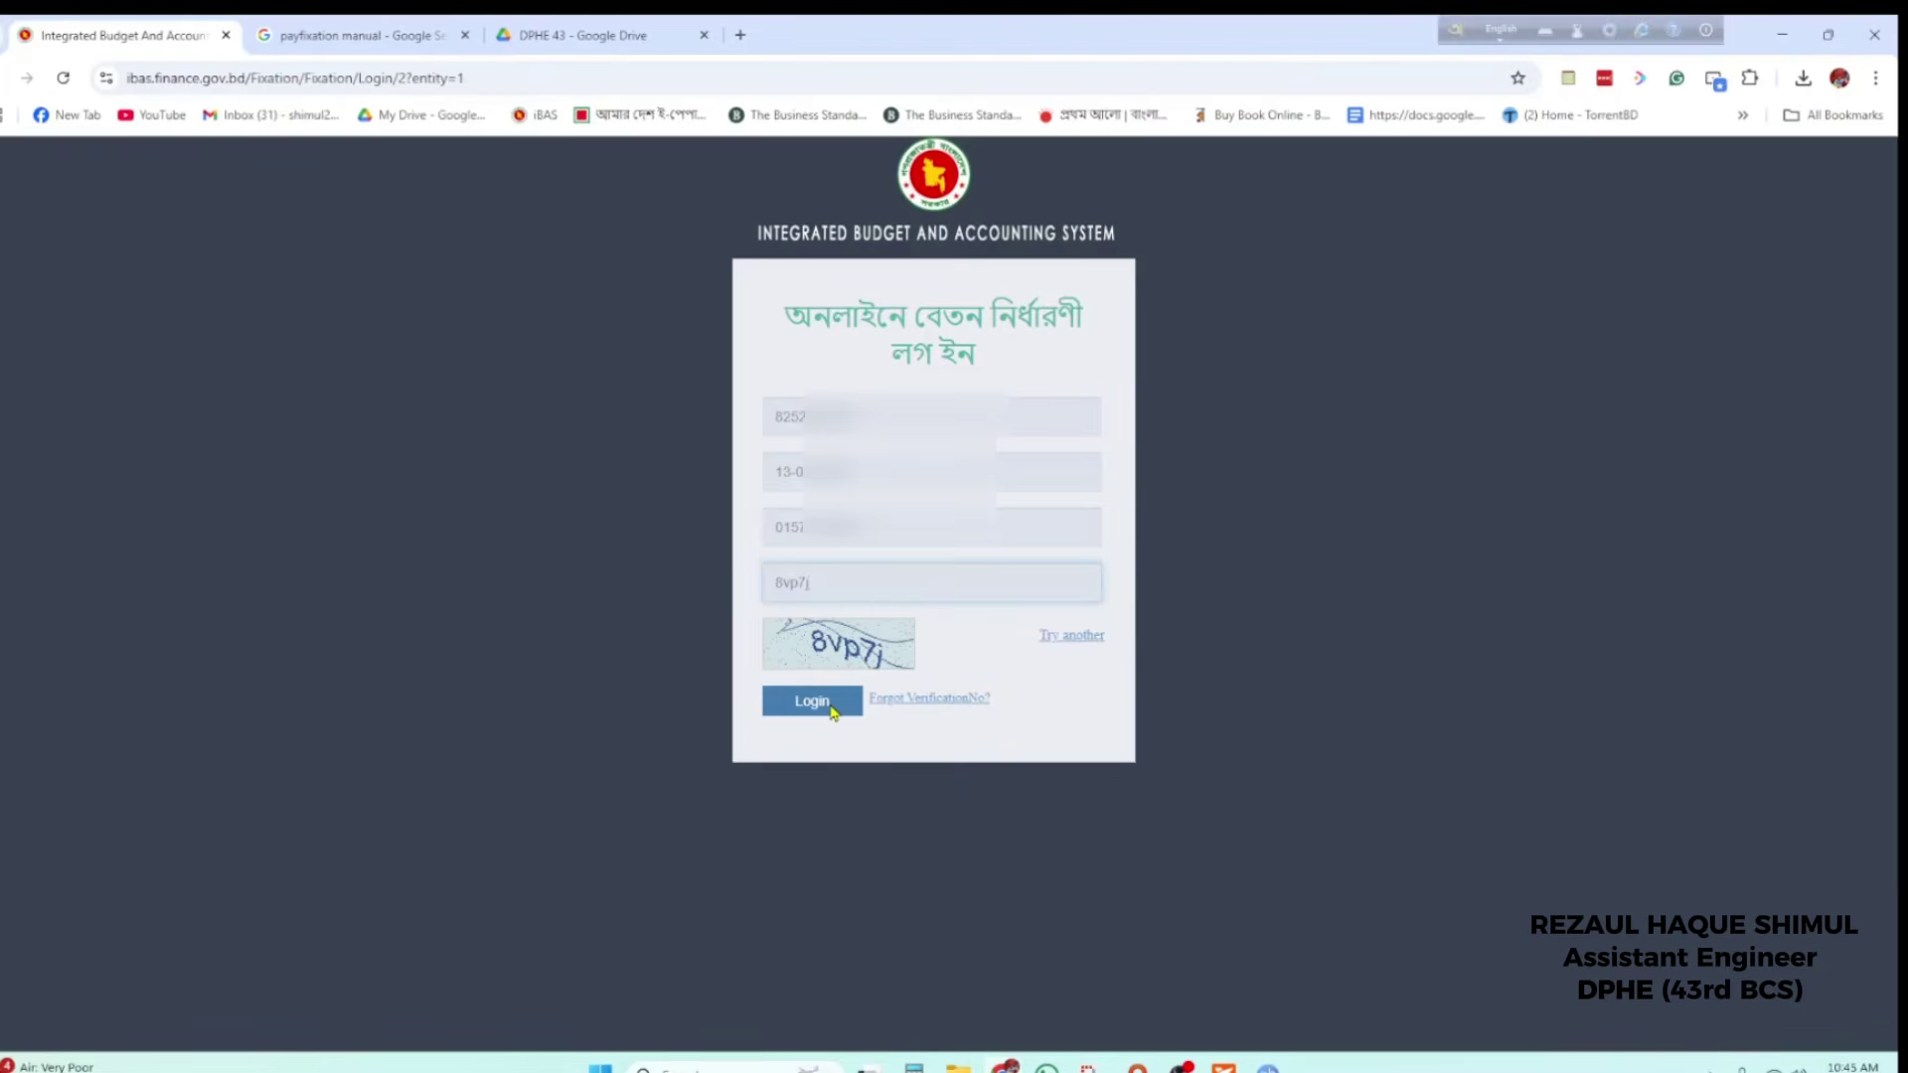
pyautogui.click(811, 701)
# Dismiss the information message, enter the SMS verification code and validate it
pyautogui.click(916, 678)
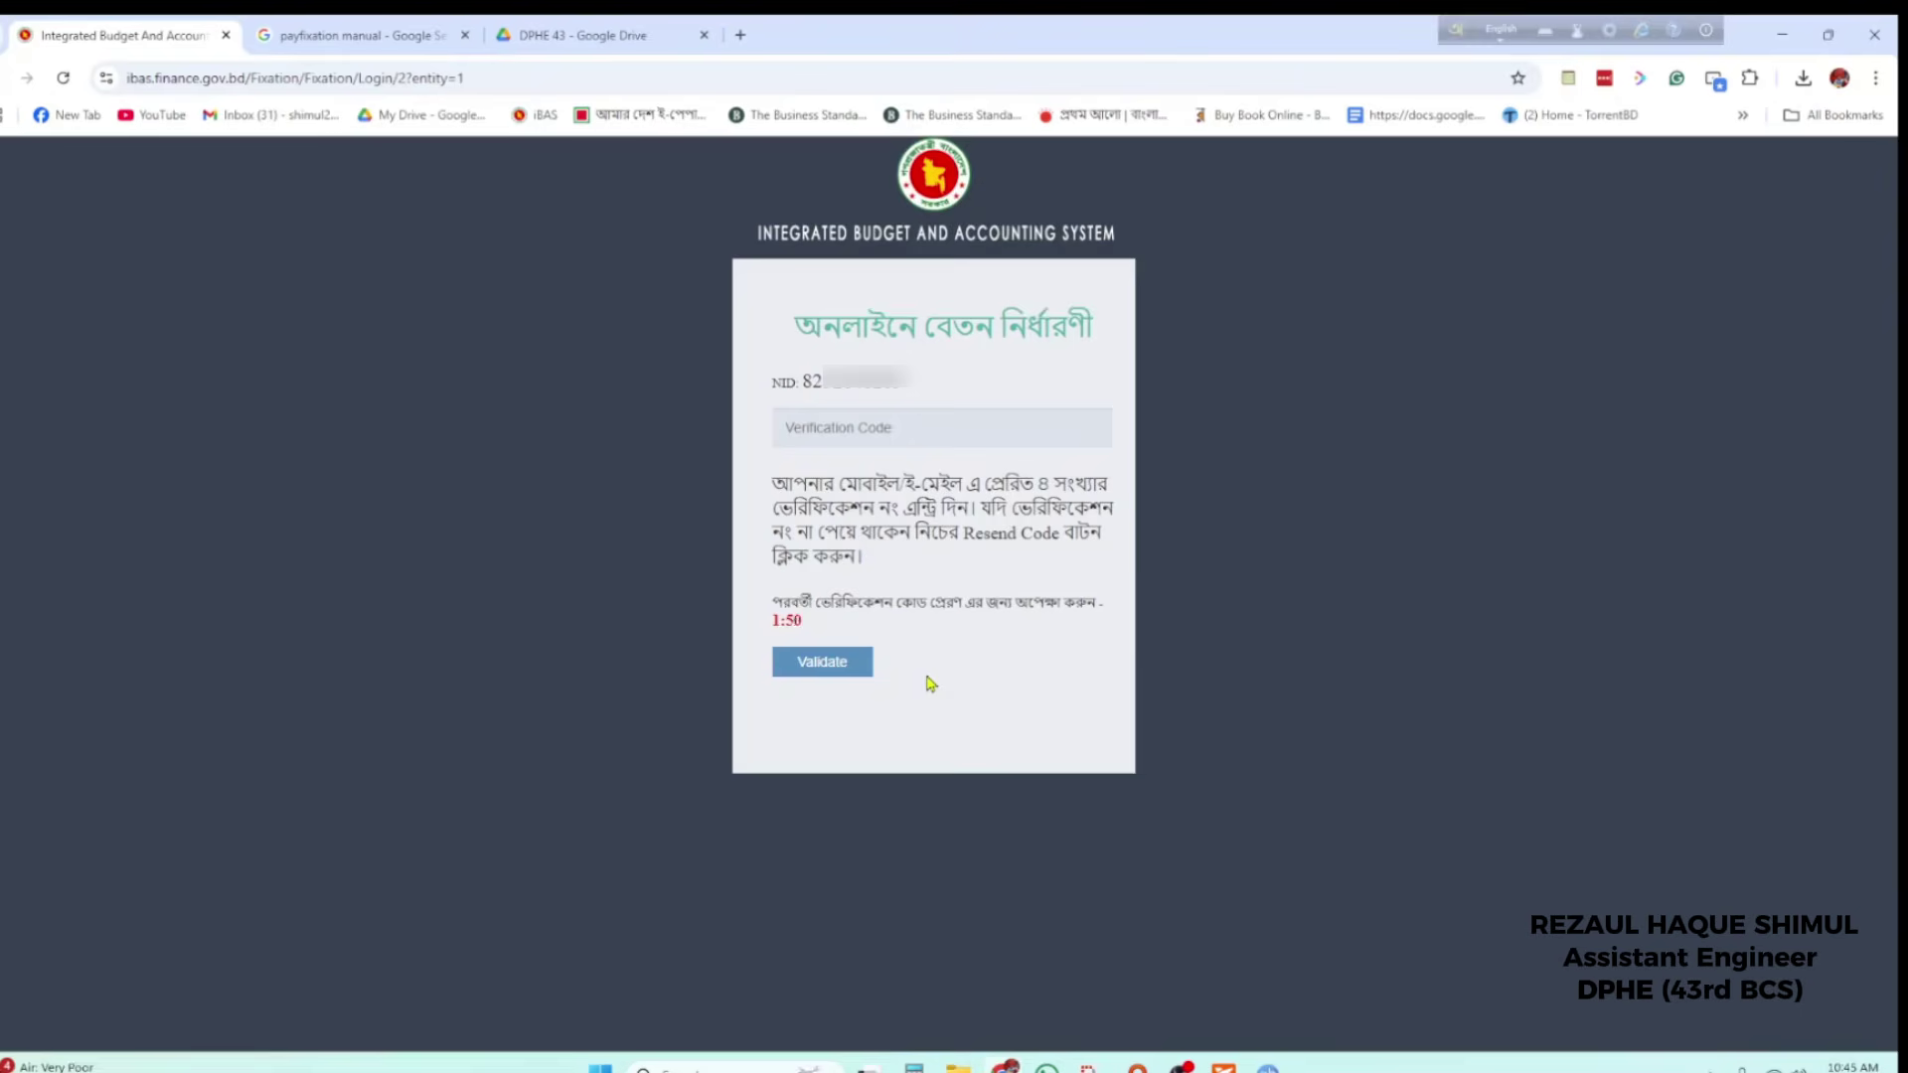
pyautogui.click(808, 420)
pyautogui.write('****')
pyautogui.click(833, 668)
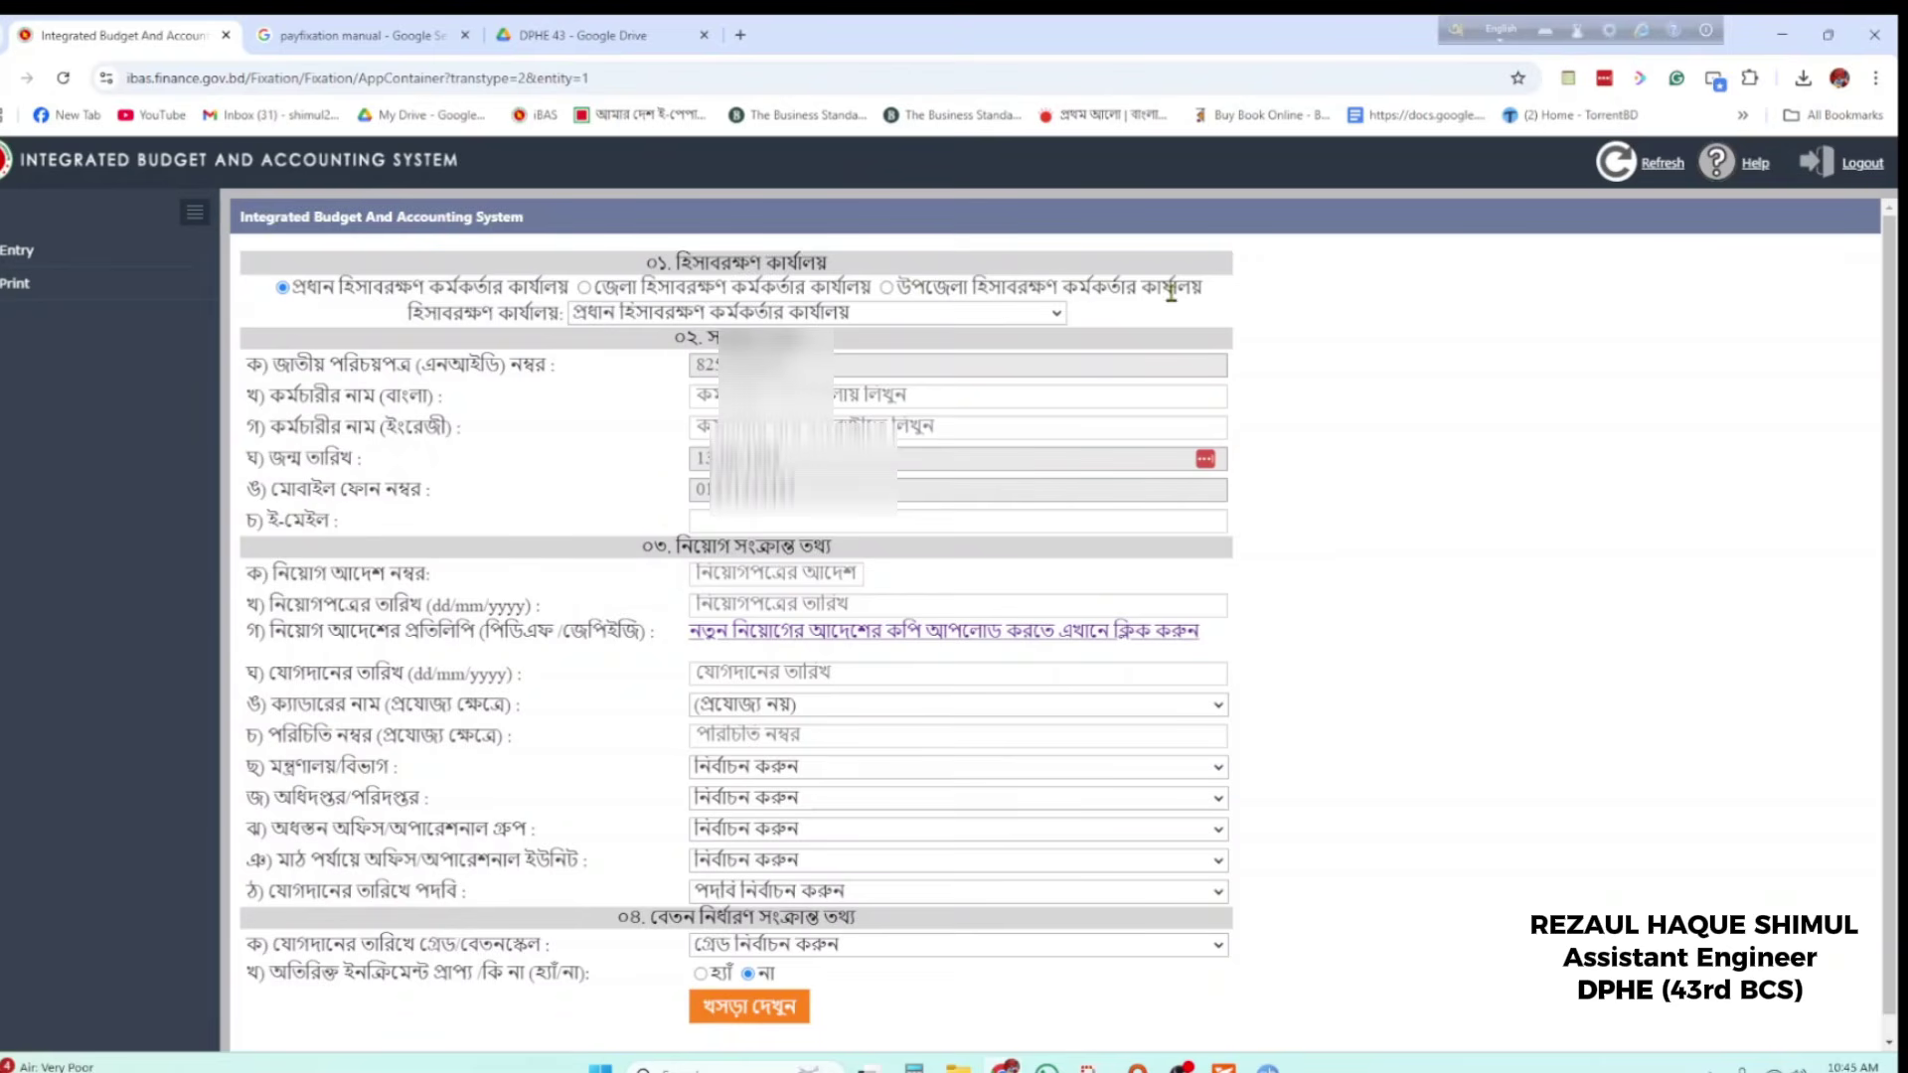
# Choose the শরীয়তপুর district accounts office under ঢাকা বিভাগ
pyautogui.click(586, 288)
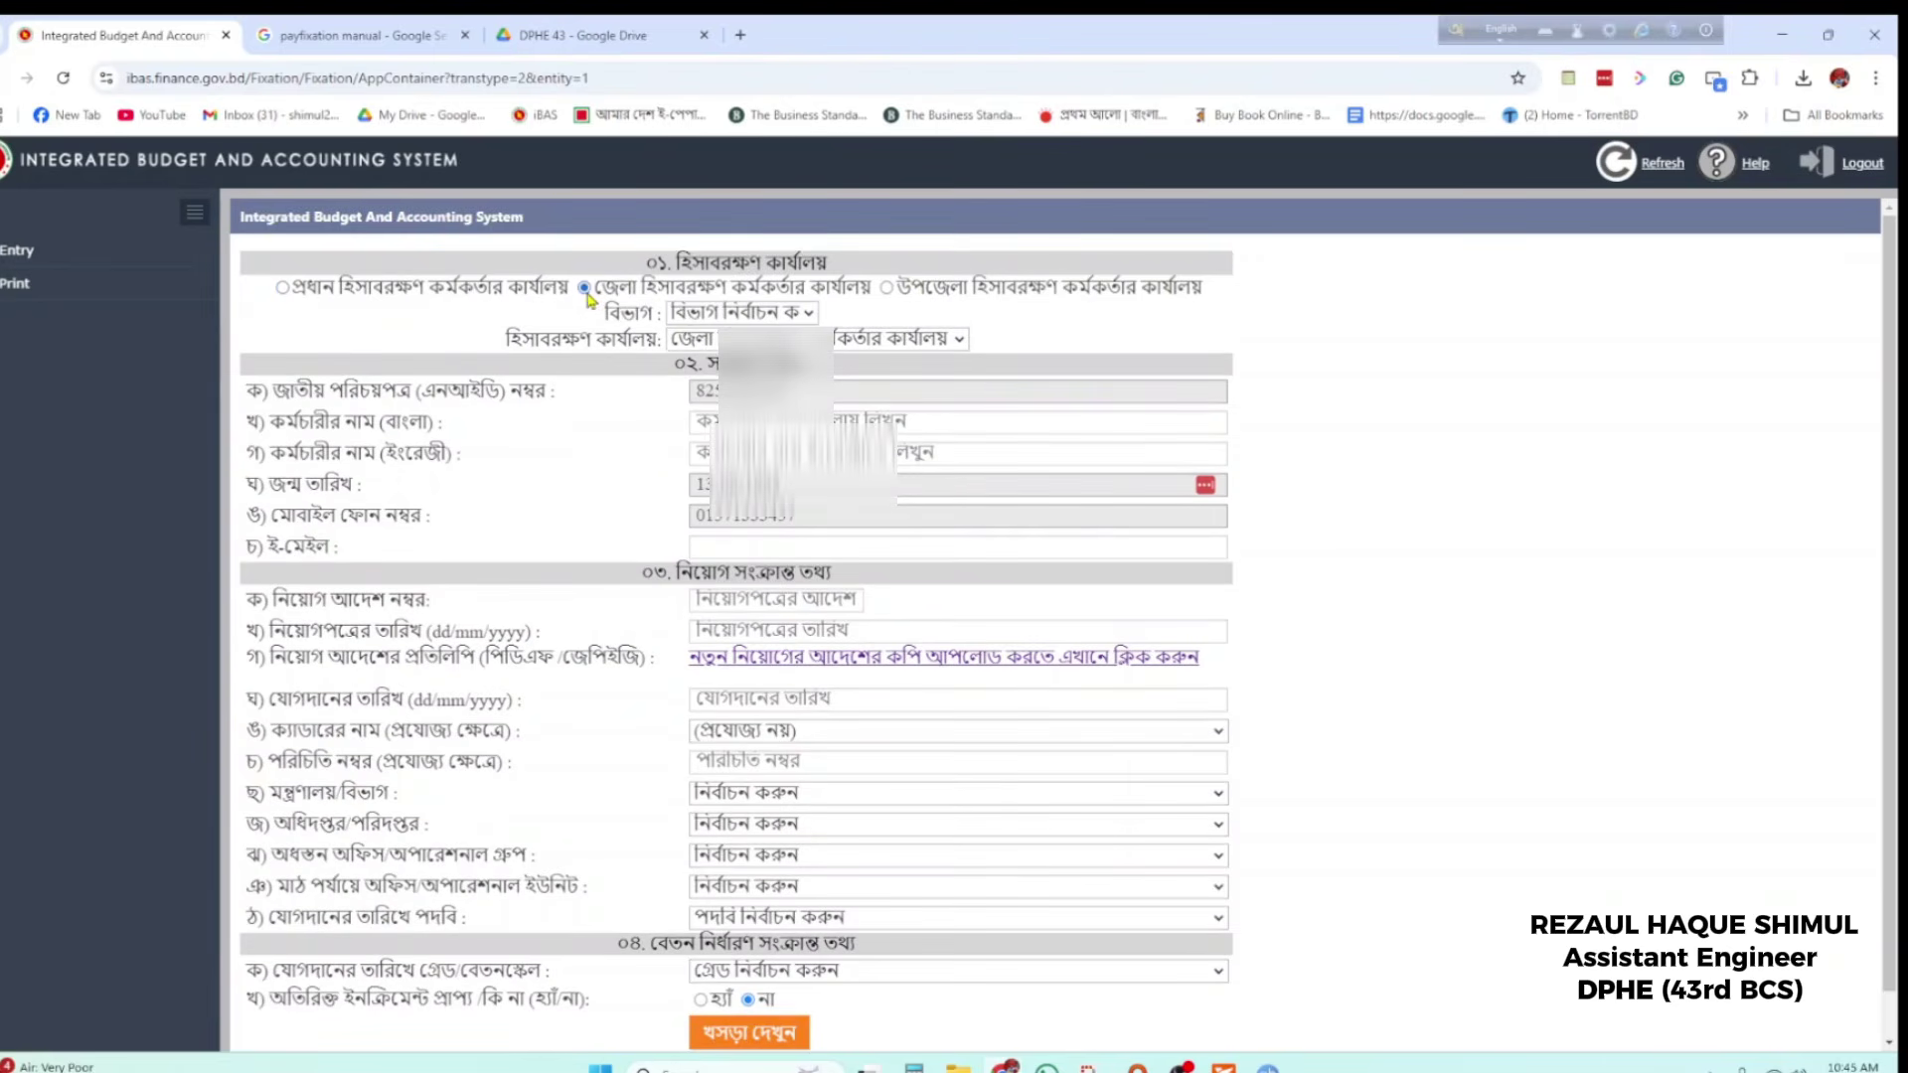
pyautogui.click(719, 316)
pyautogui.click(696, 373)
pyautogui.click(712, 341)
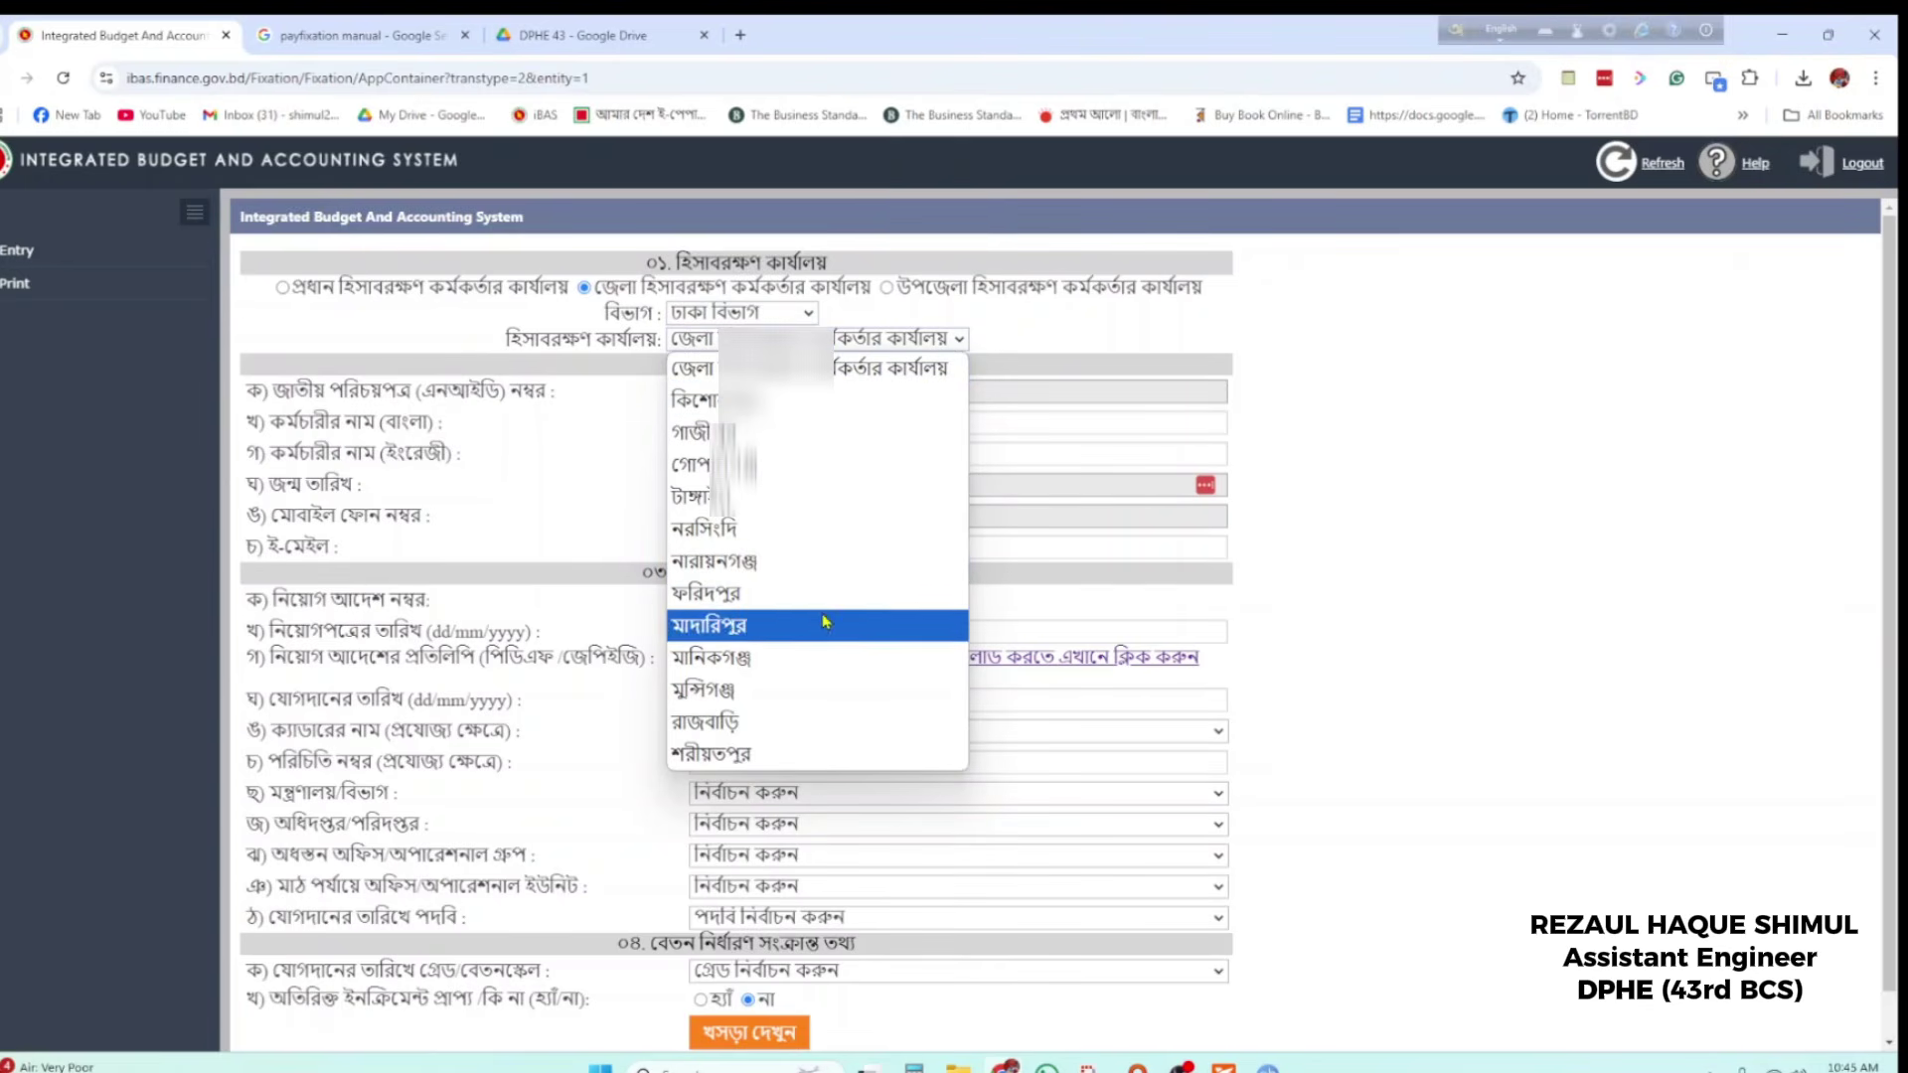
pyautogui.click(747, 752)
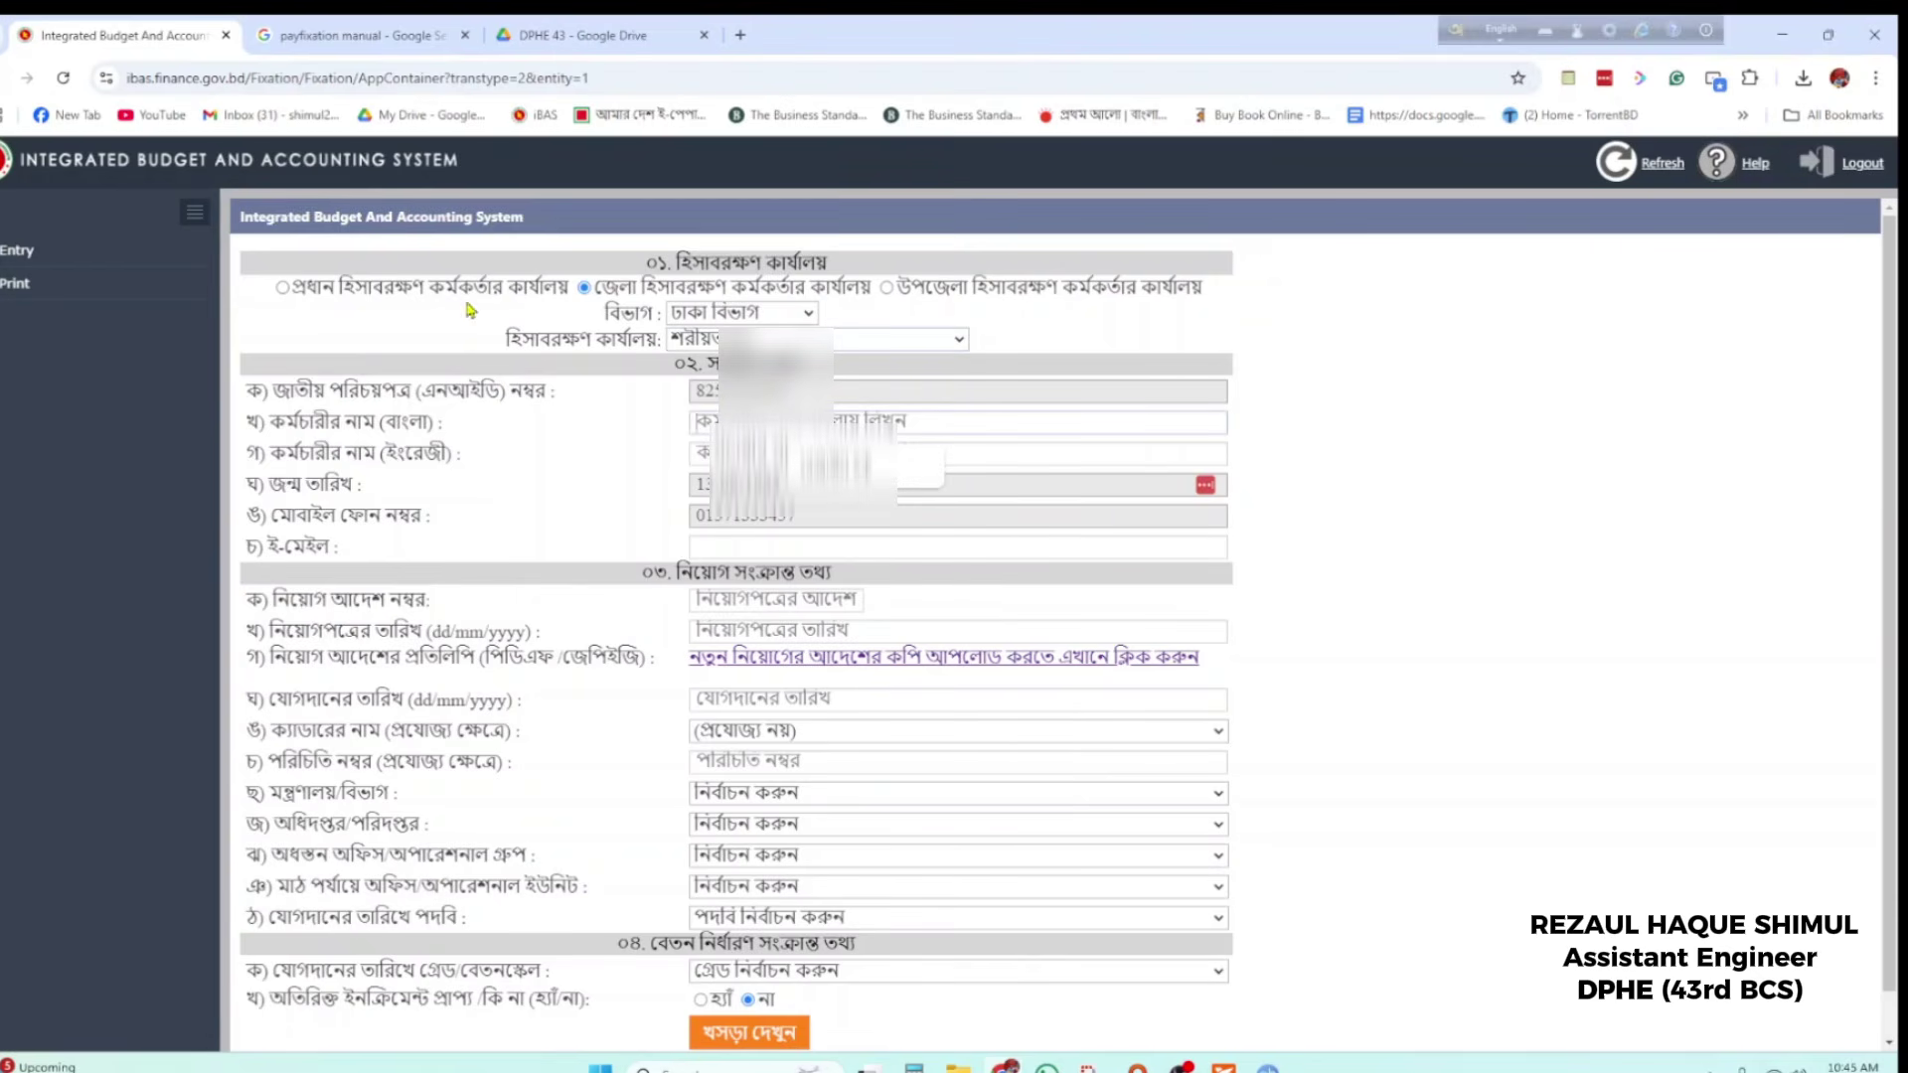
# Fill in the employee's Bangla name and saved e-mail address, moving to the appointment order number
pyautogui.click(785, 421)
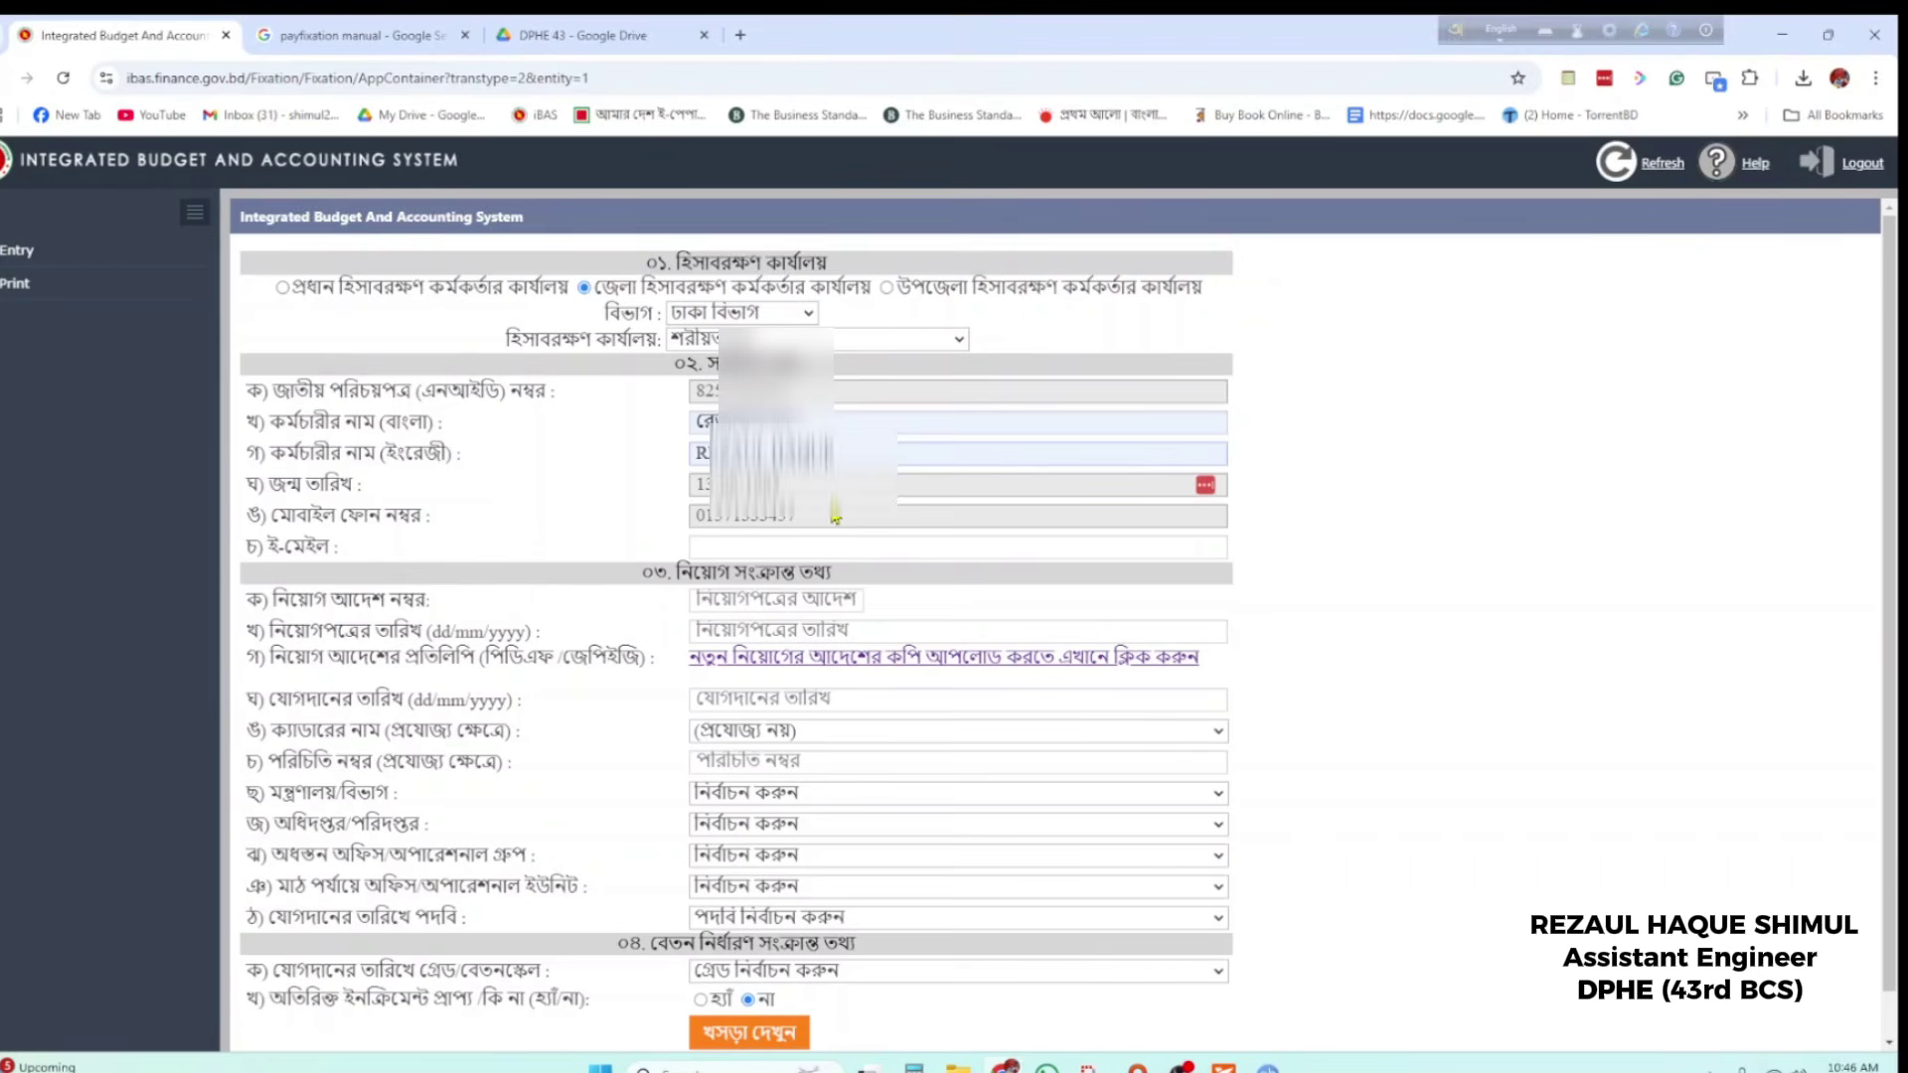
pyautogui.click(837, 548)
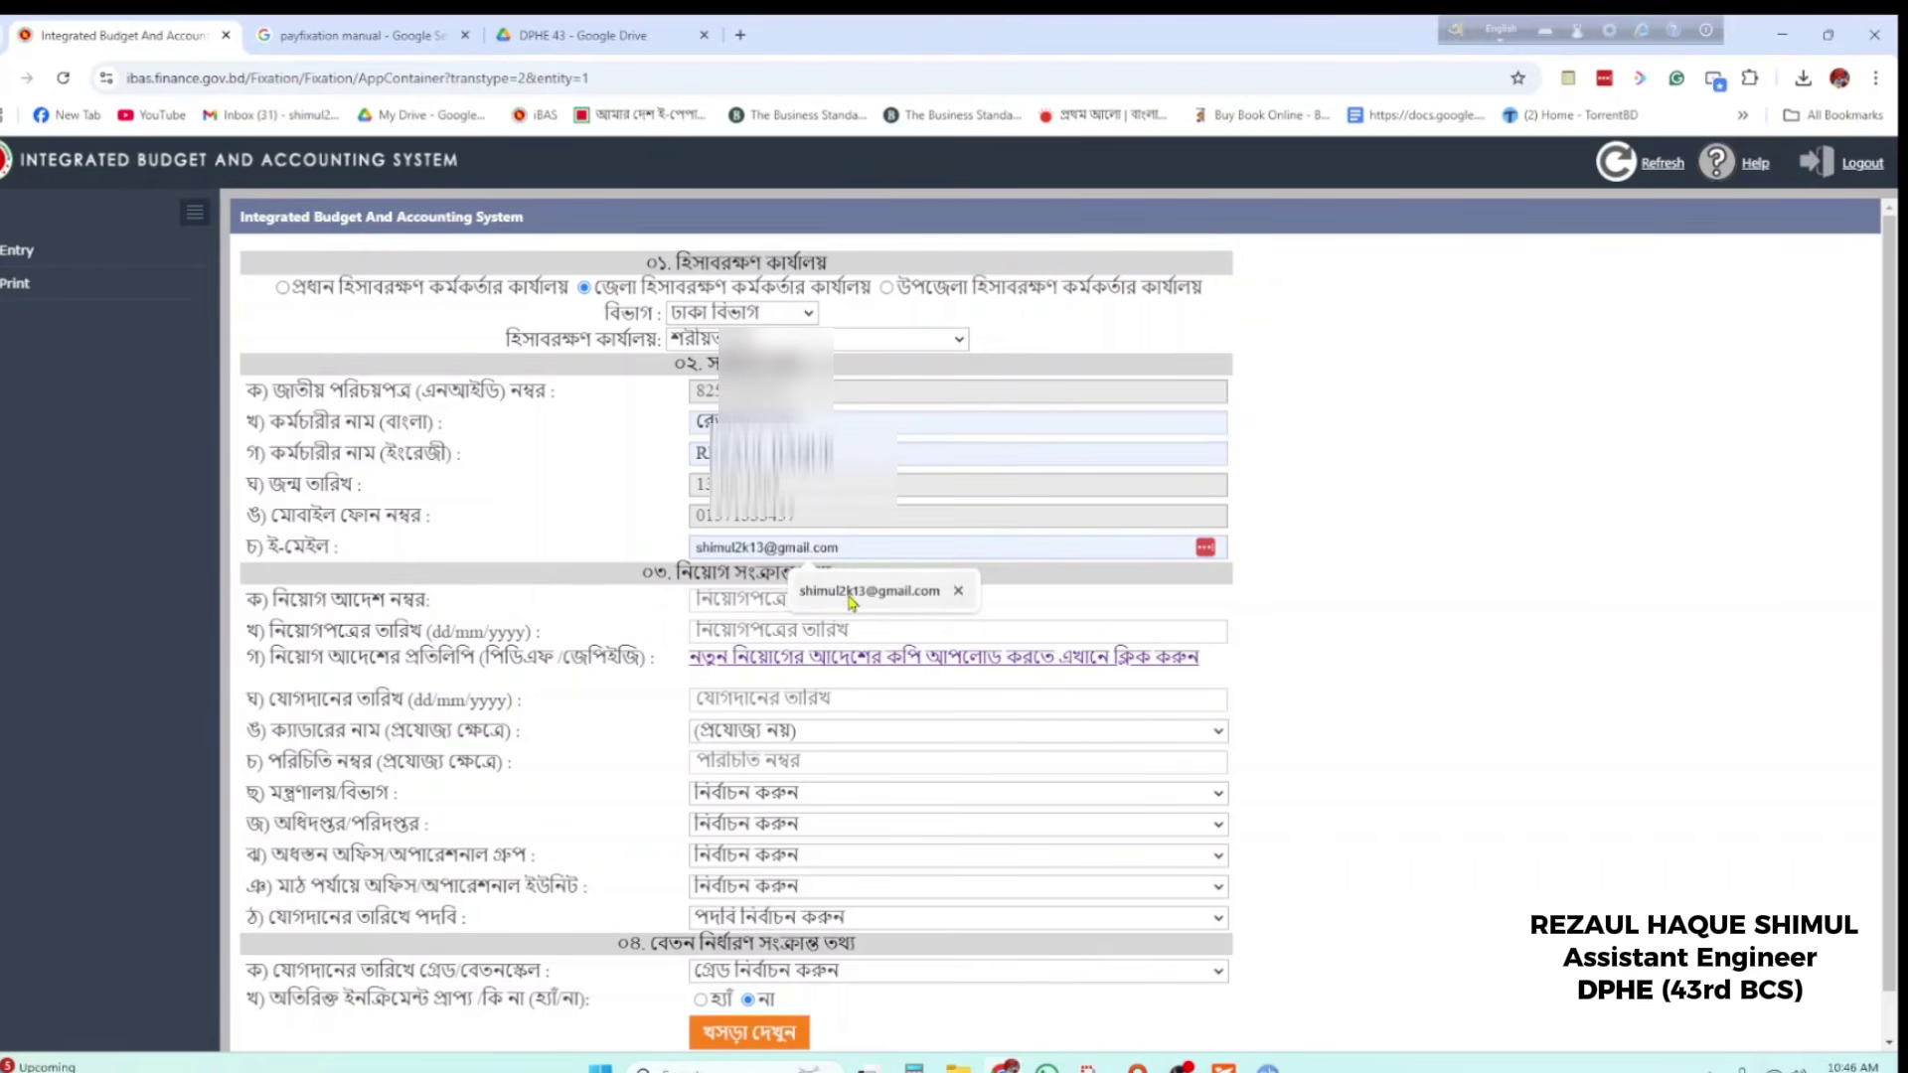
pyautogui.click(834, 588)
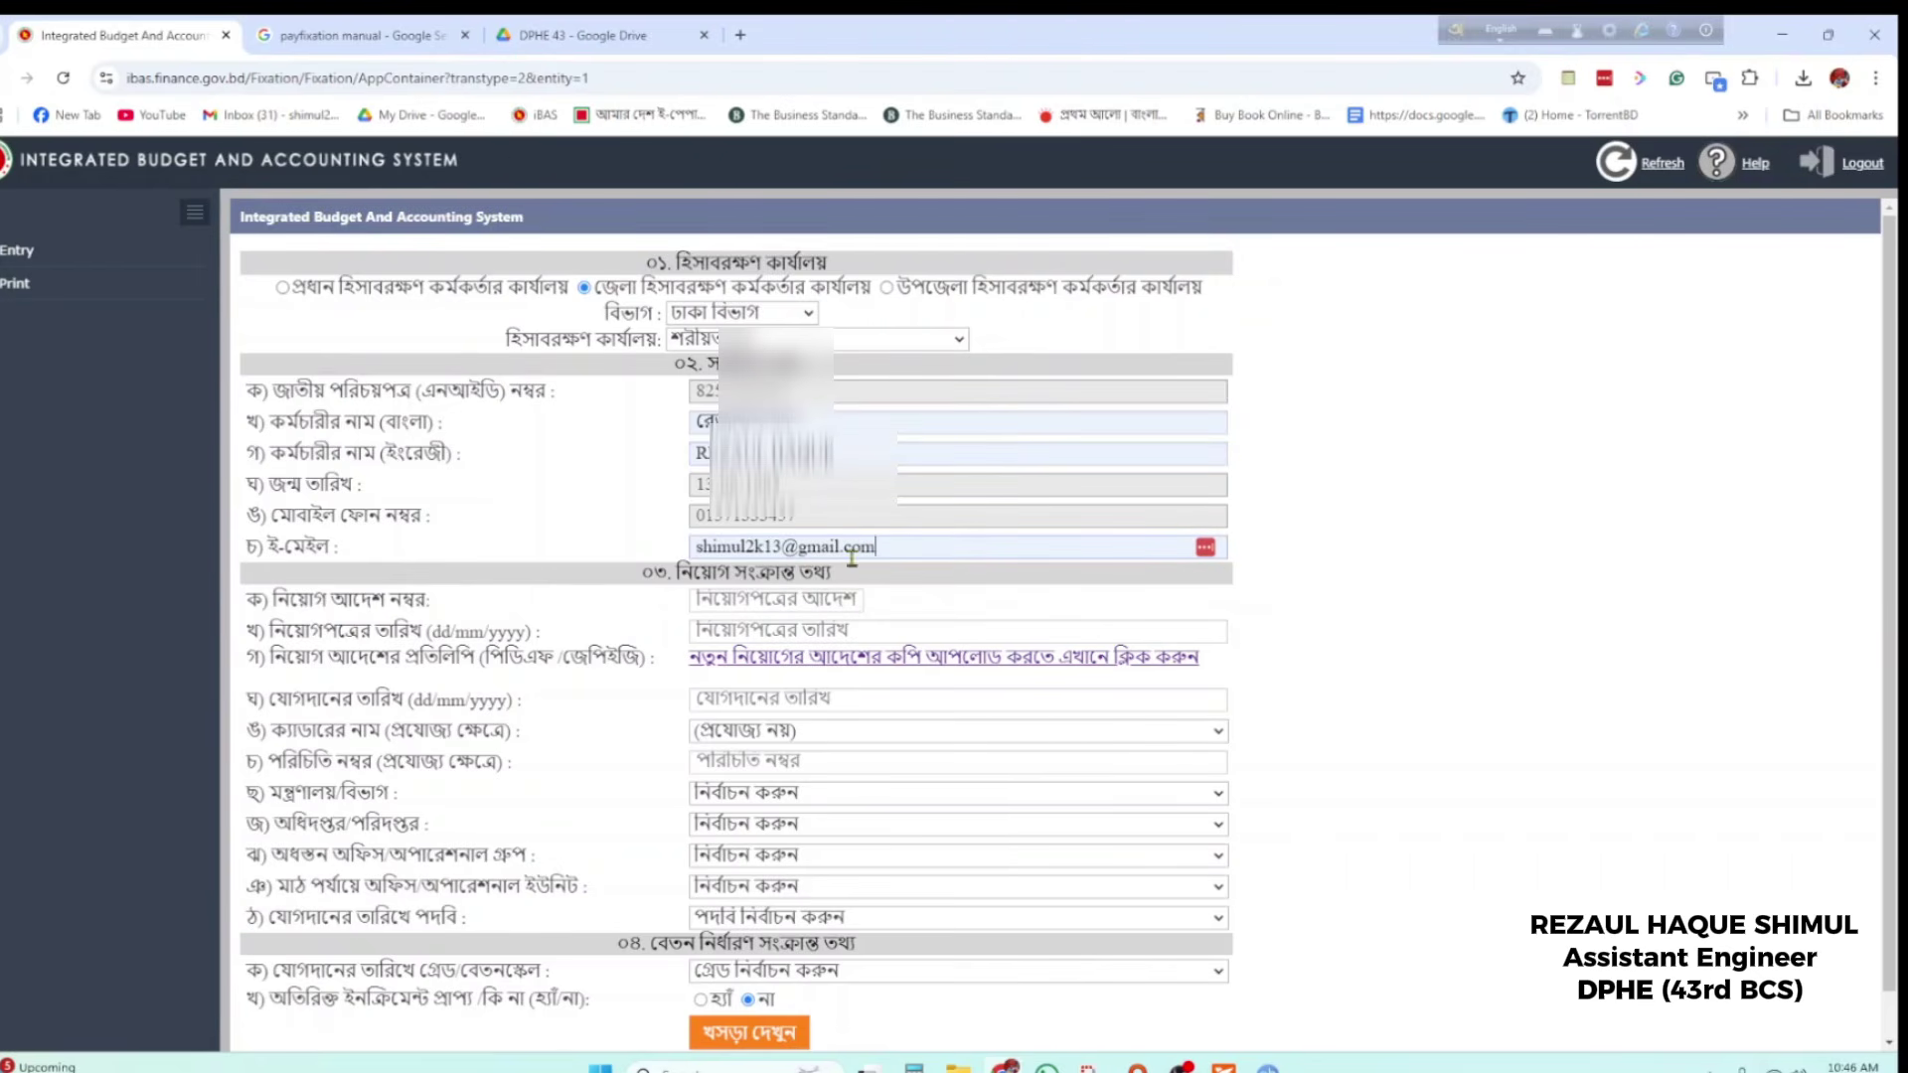
pyautogui.click(728, 598)
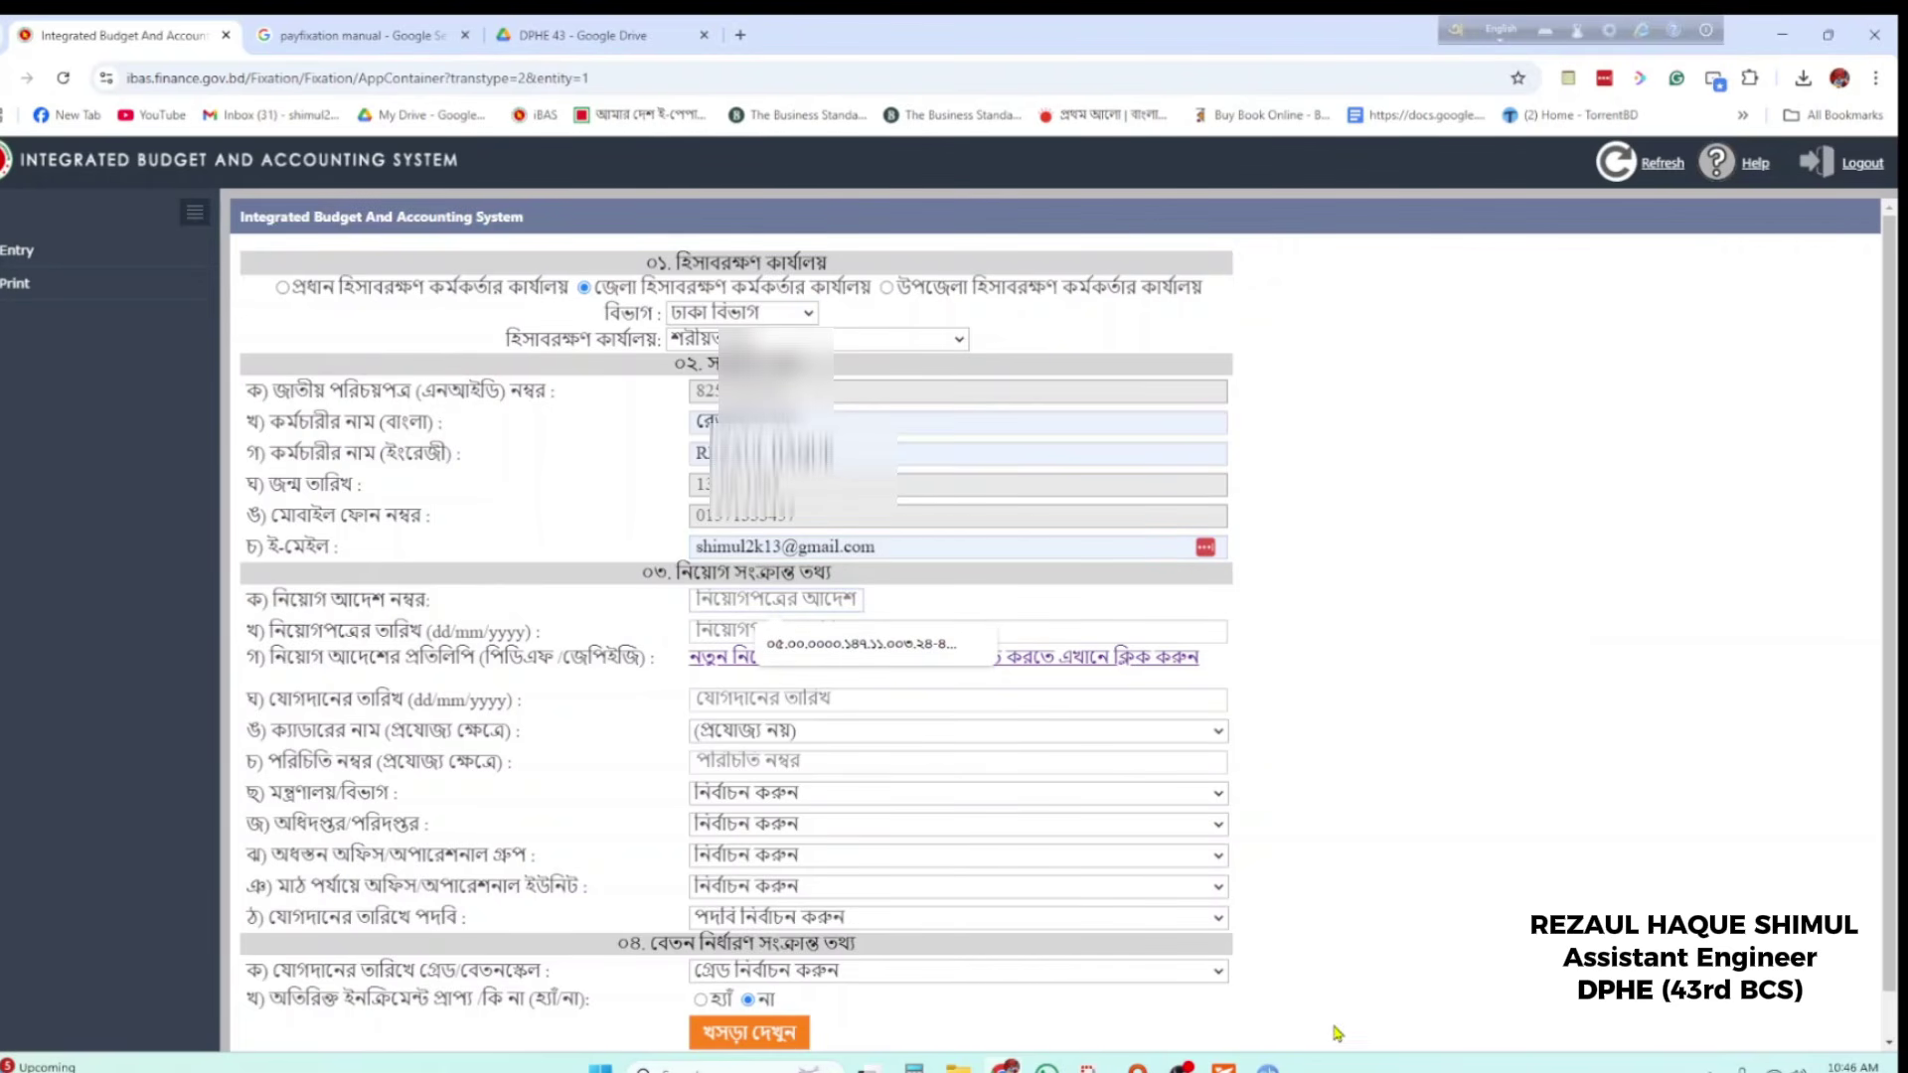
# Check memo number 05.00.0000.147.11.003.24-407 in the Gazette 3page PDF, then return to the form
pyautogui.click(957, 1066)
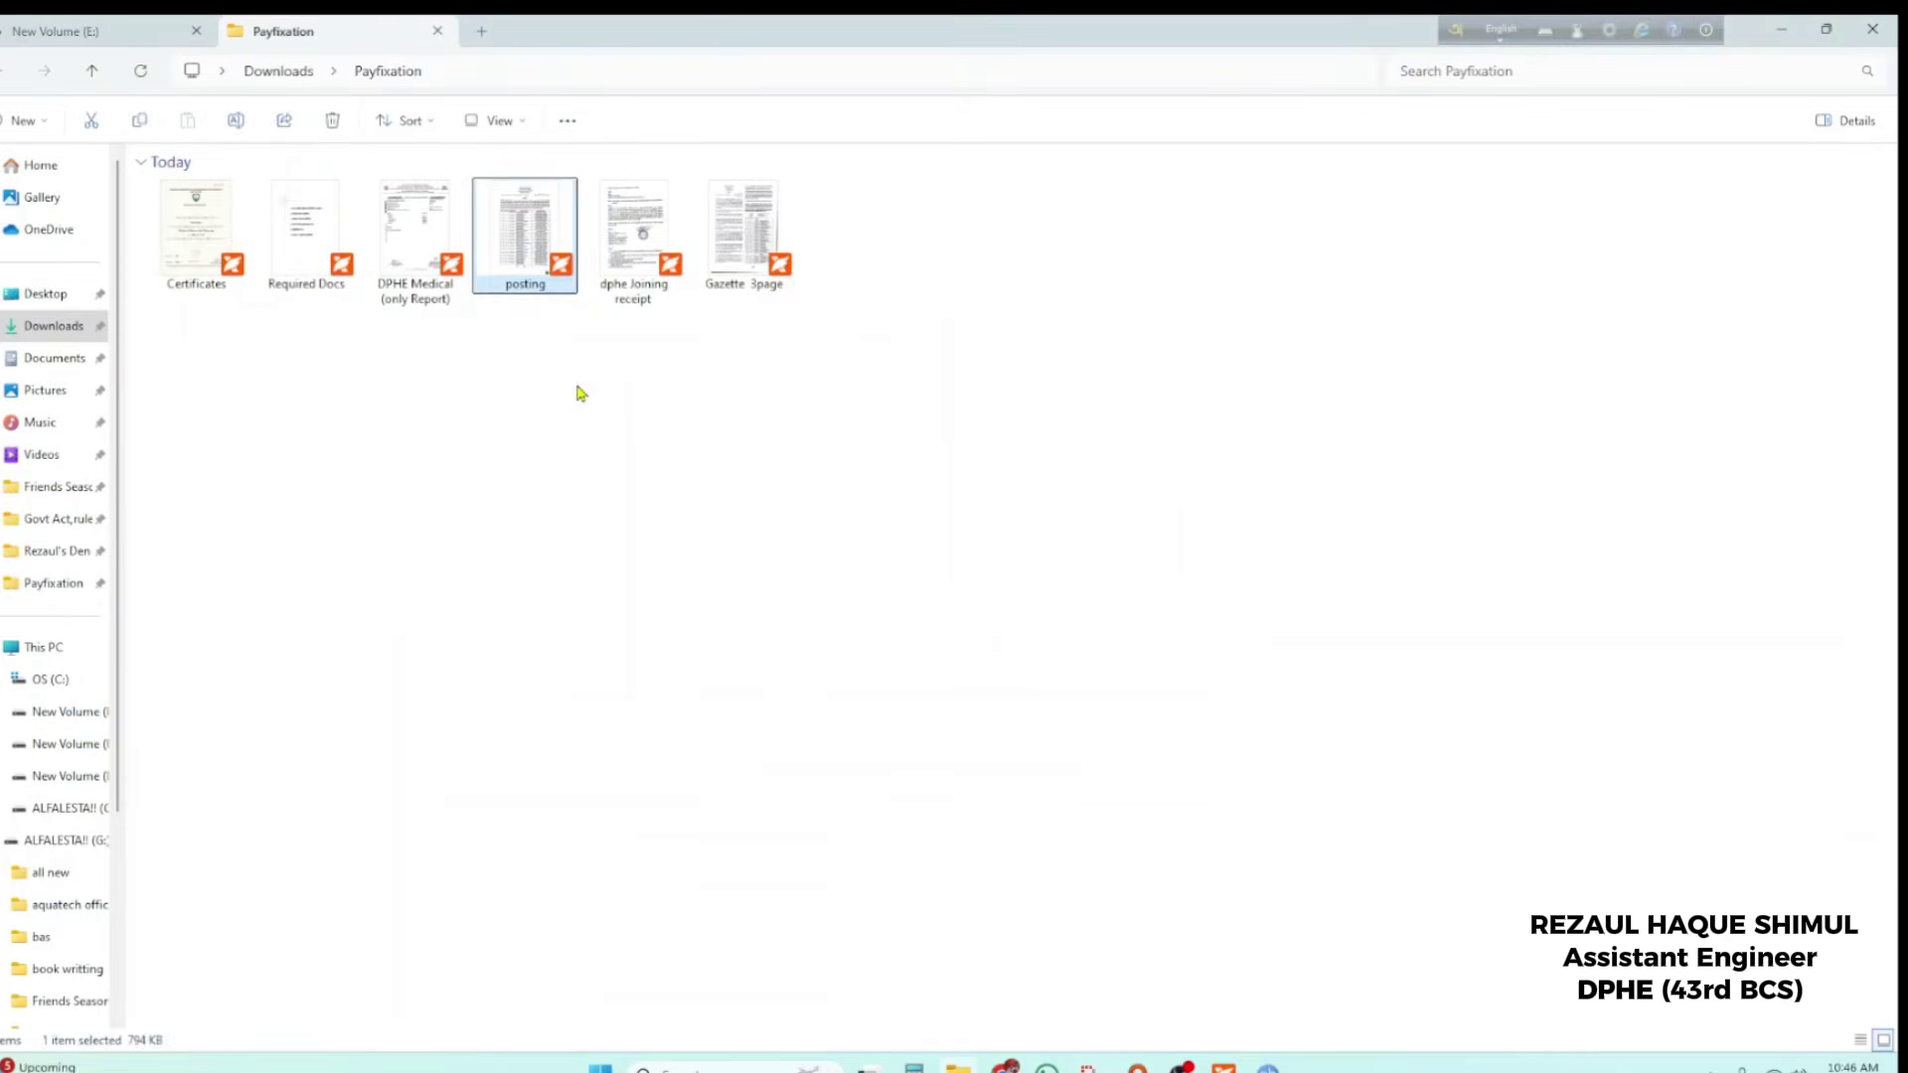
pyautogui.click(753, 264)
pyautogui.doubleClick(753, 263)
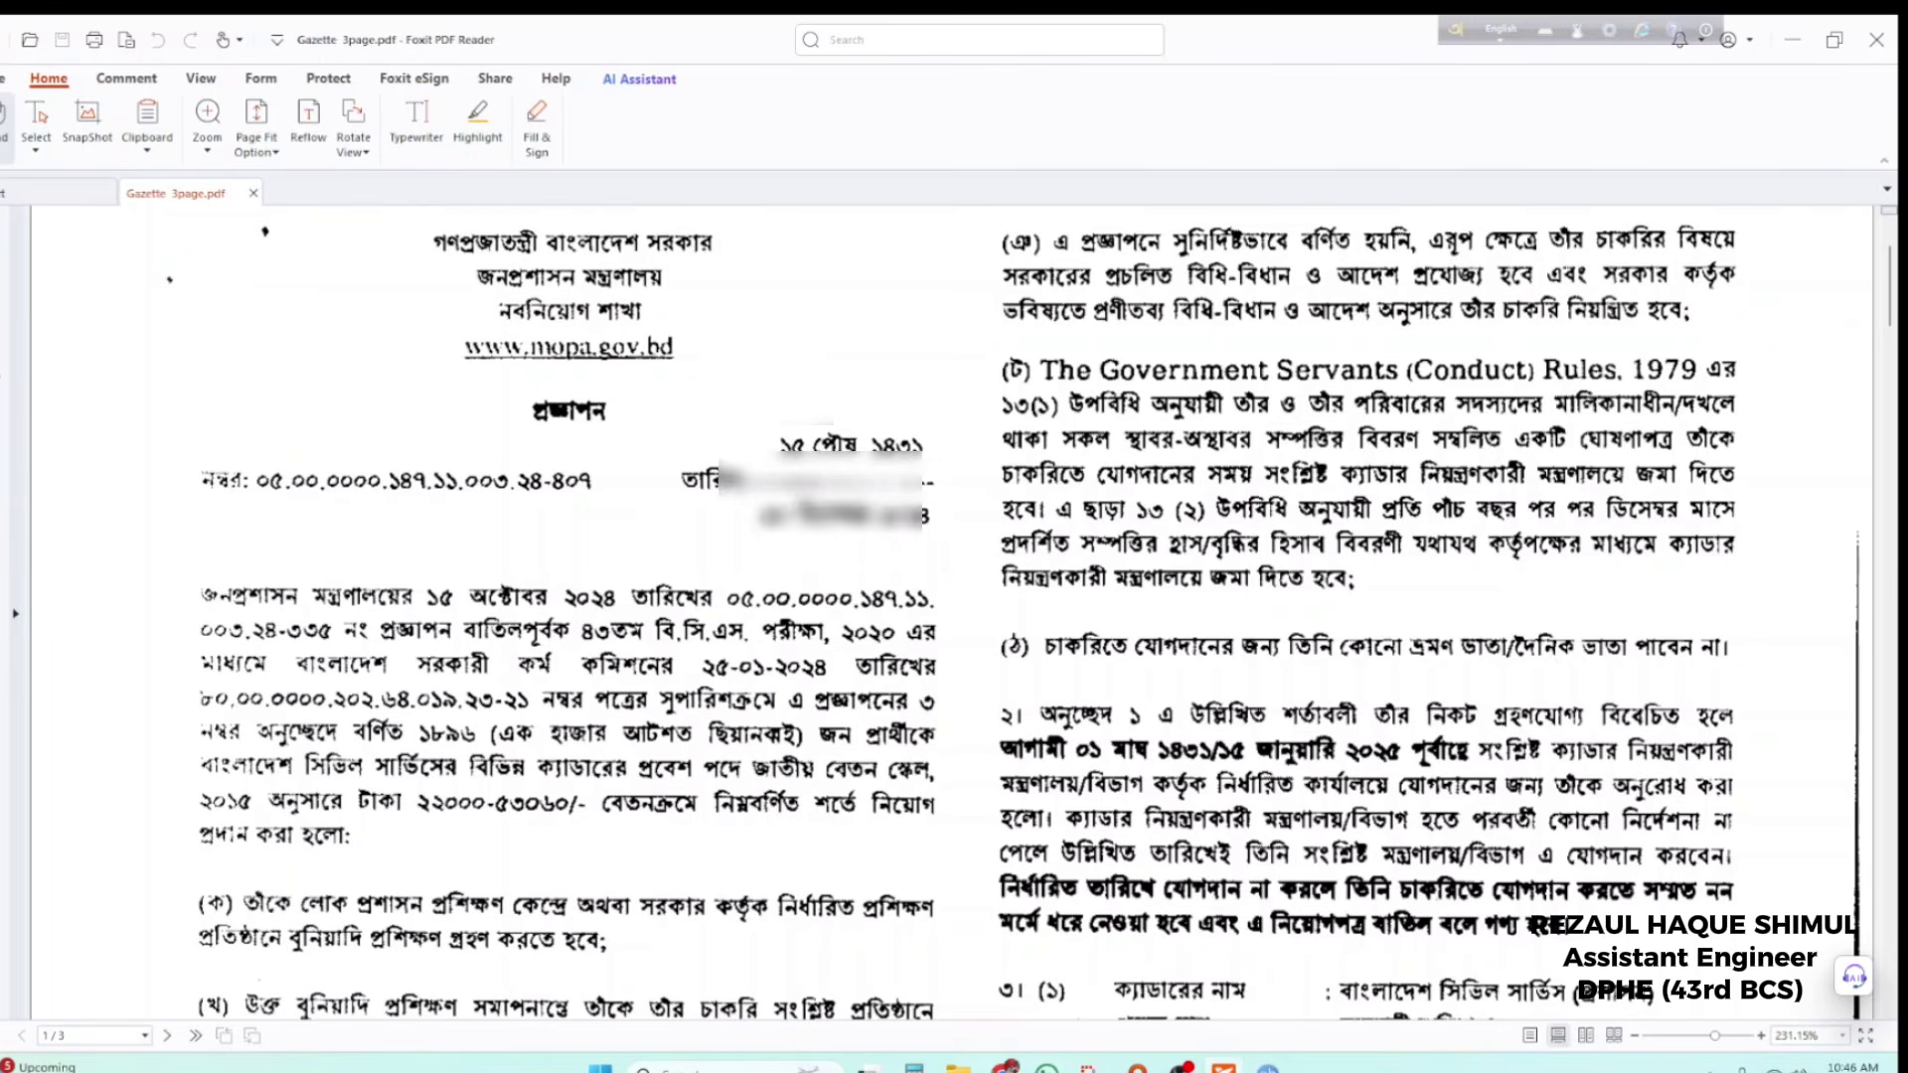
pyautogui.hotkey('alt', 'Tab')
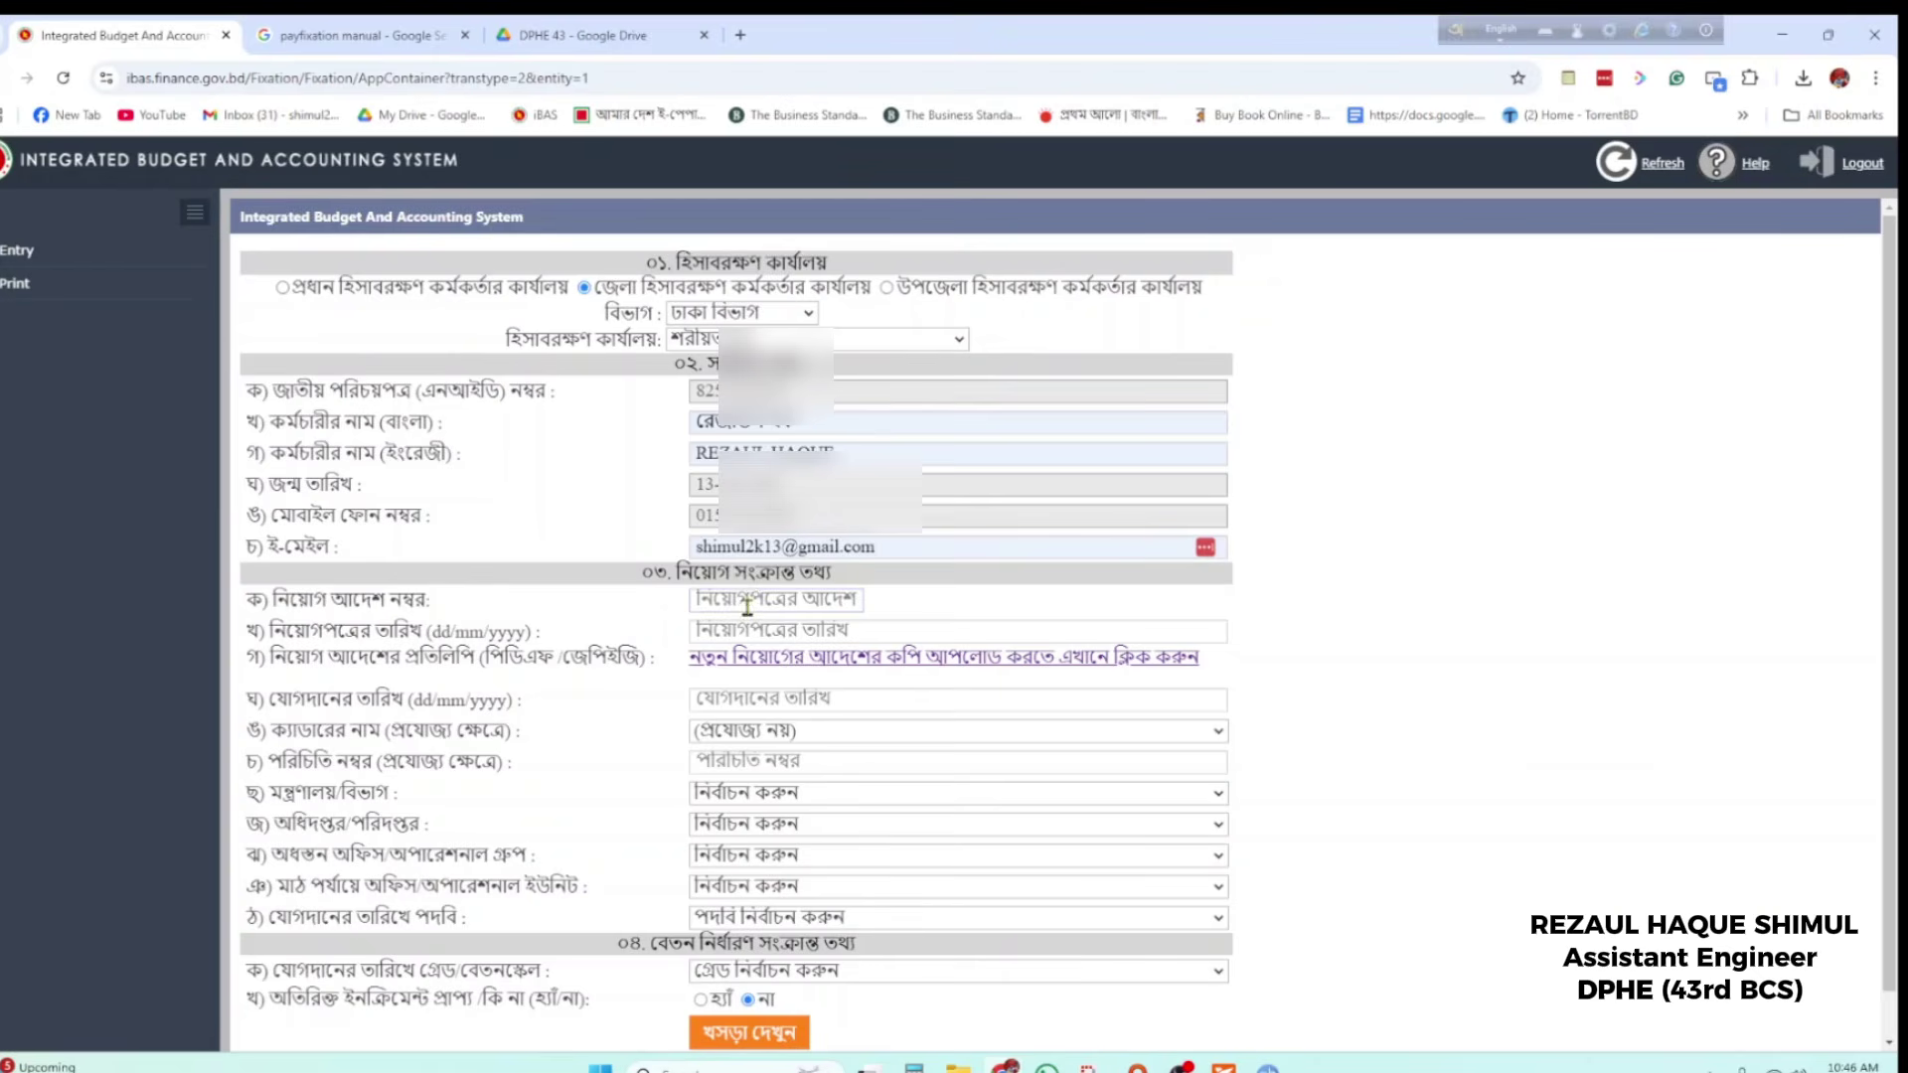
# Fill the appointment order number from the saved suggestion, correcting its ending to ৪০৭
pyautogui.click(756, 597)
pyautogui.press('Down')
pyautogui.press('Return')
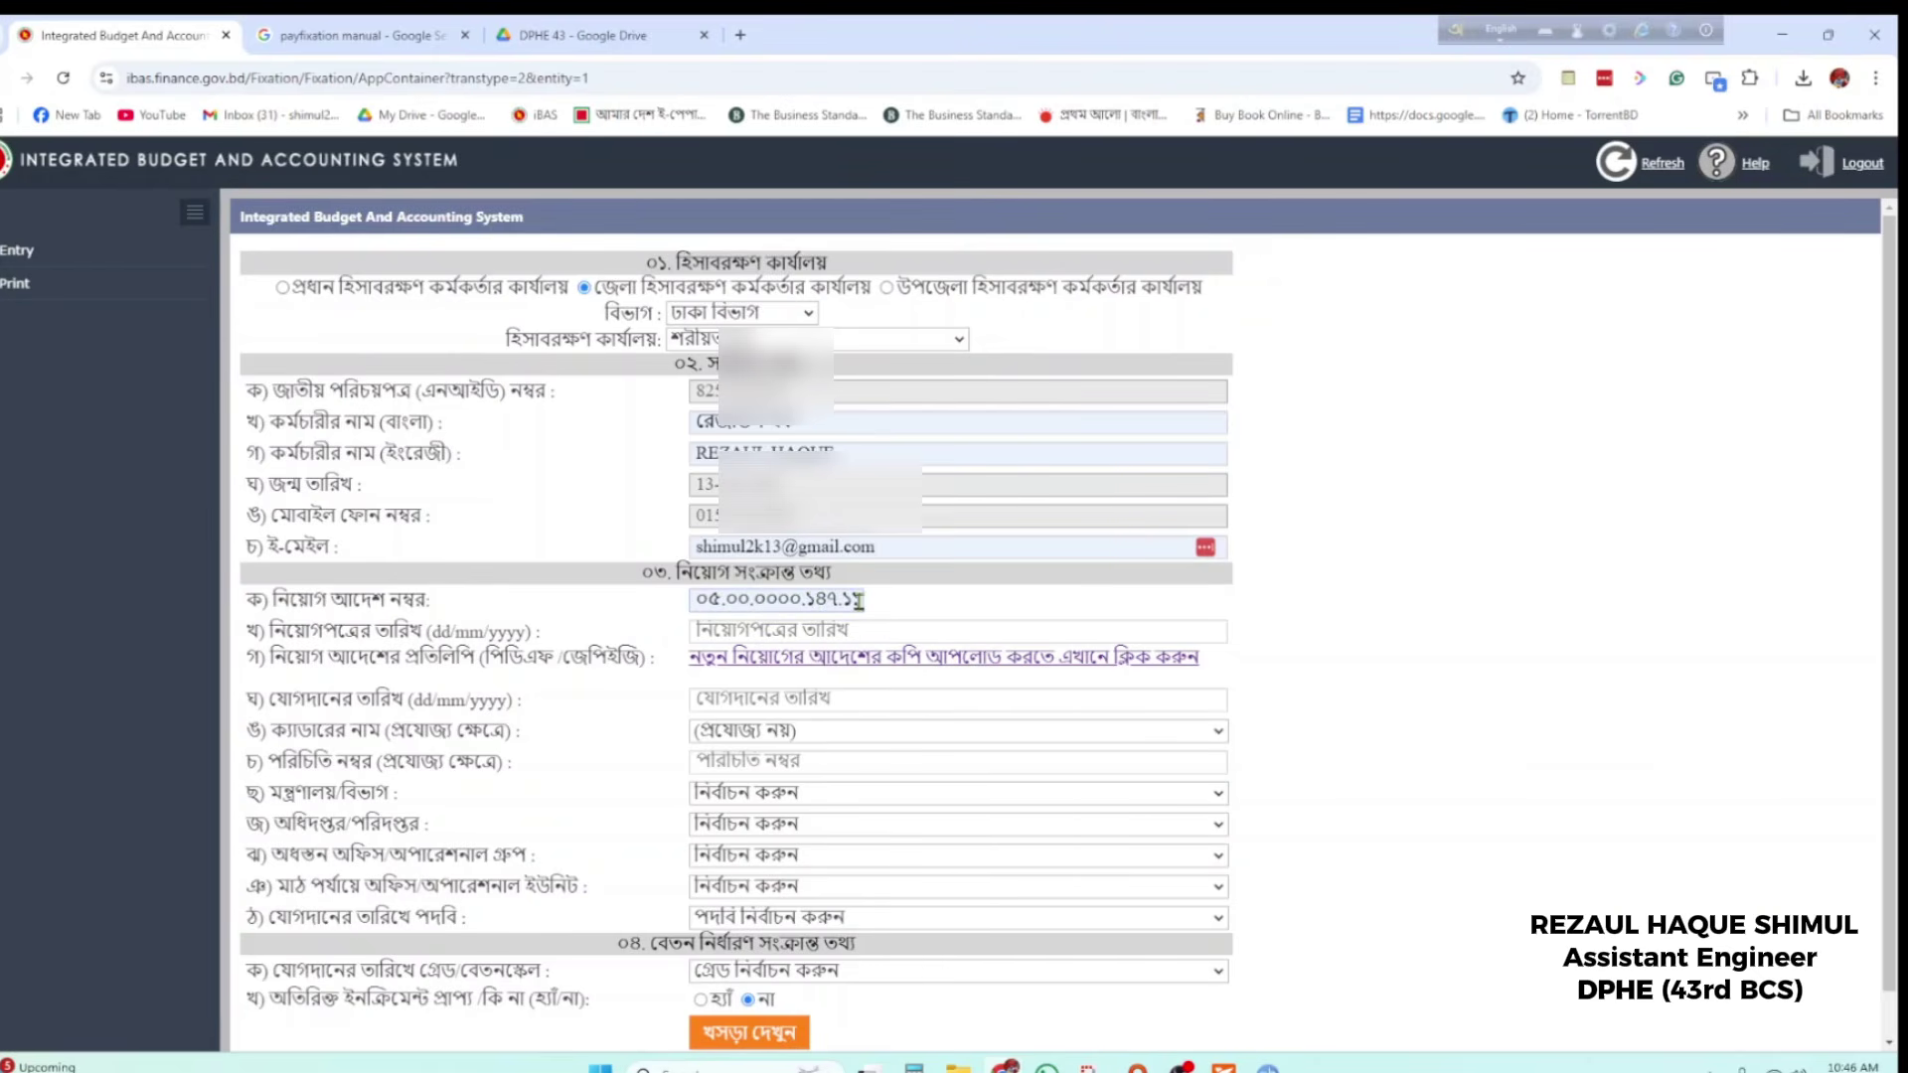
pyautogui.moveTo(812, 599); pyautogui.dragTo(929, 608)
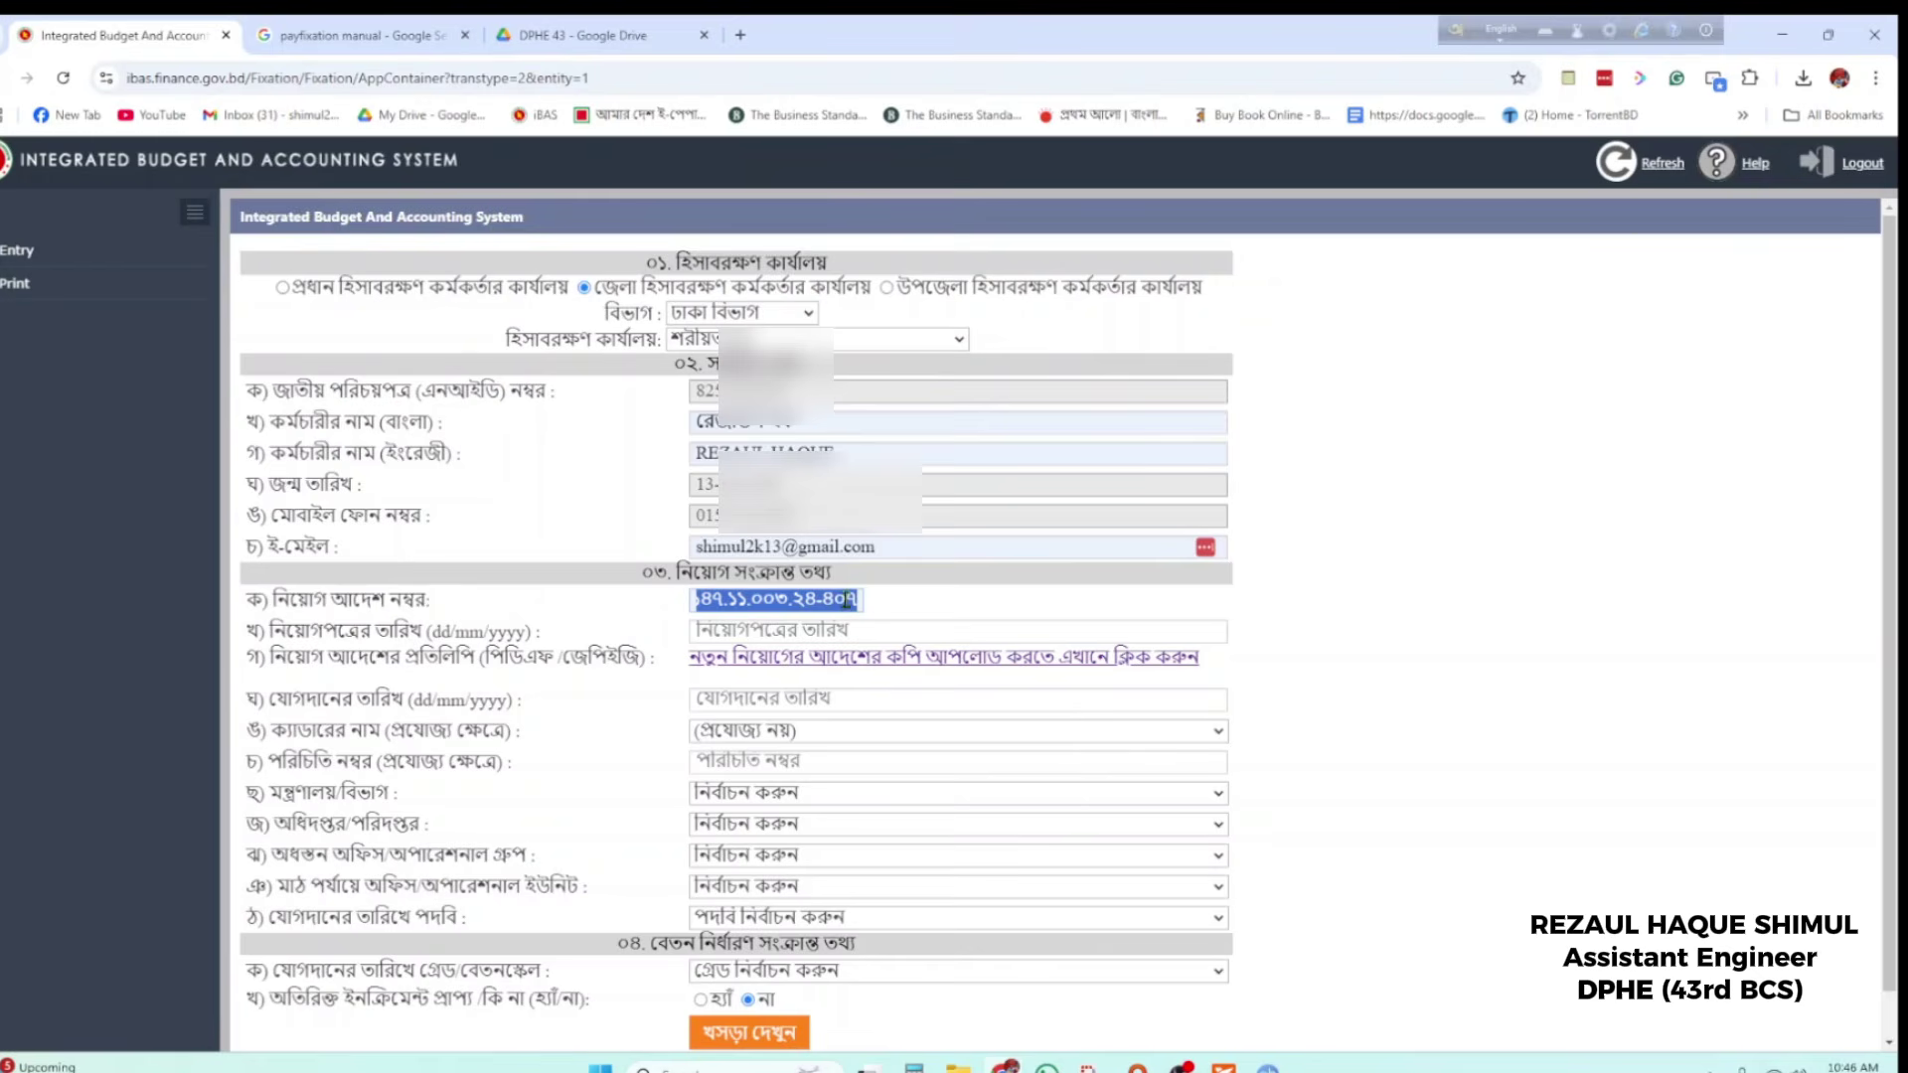
pyautogui.write('8')
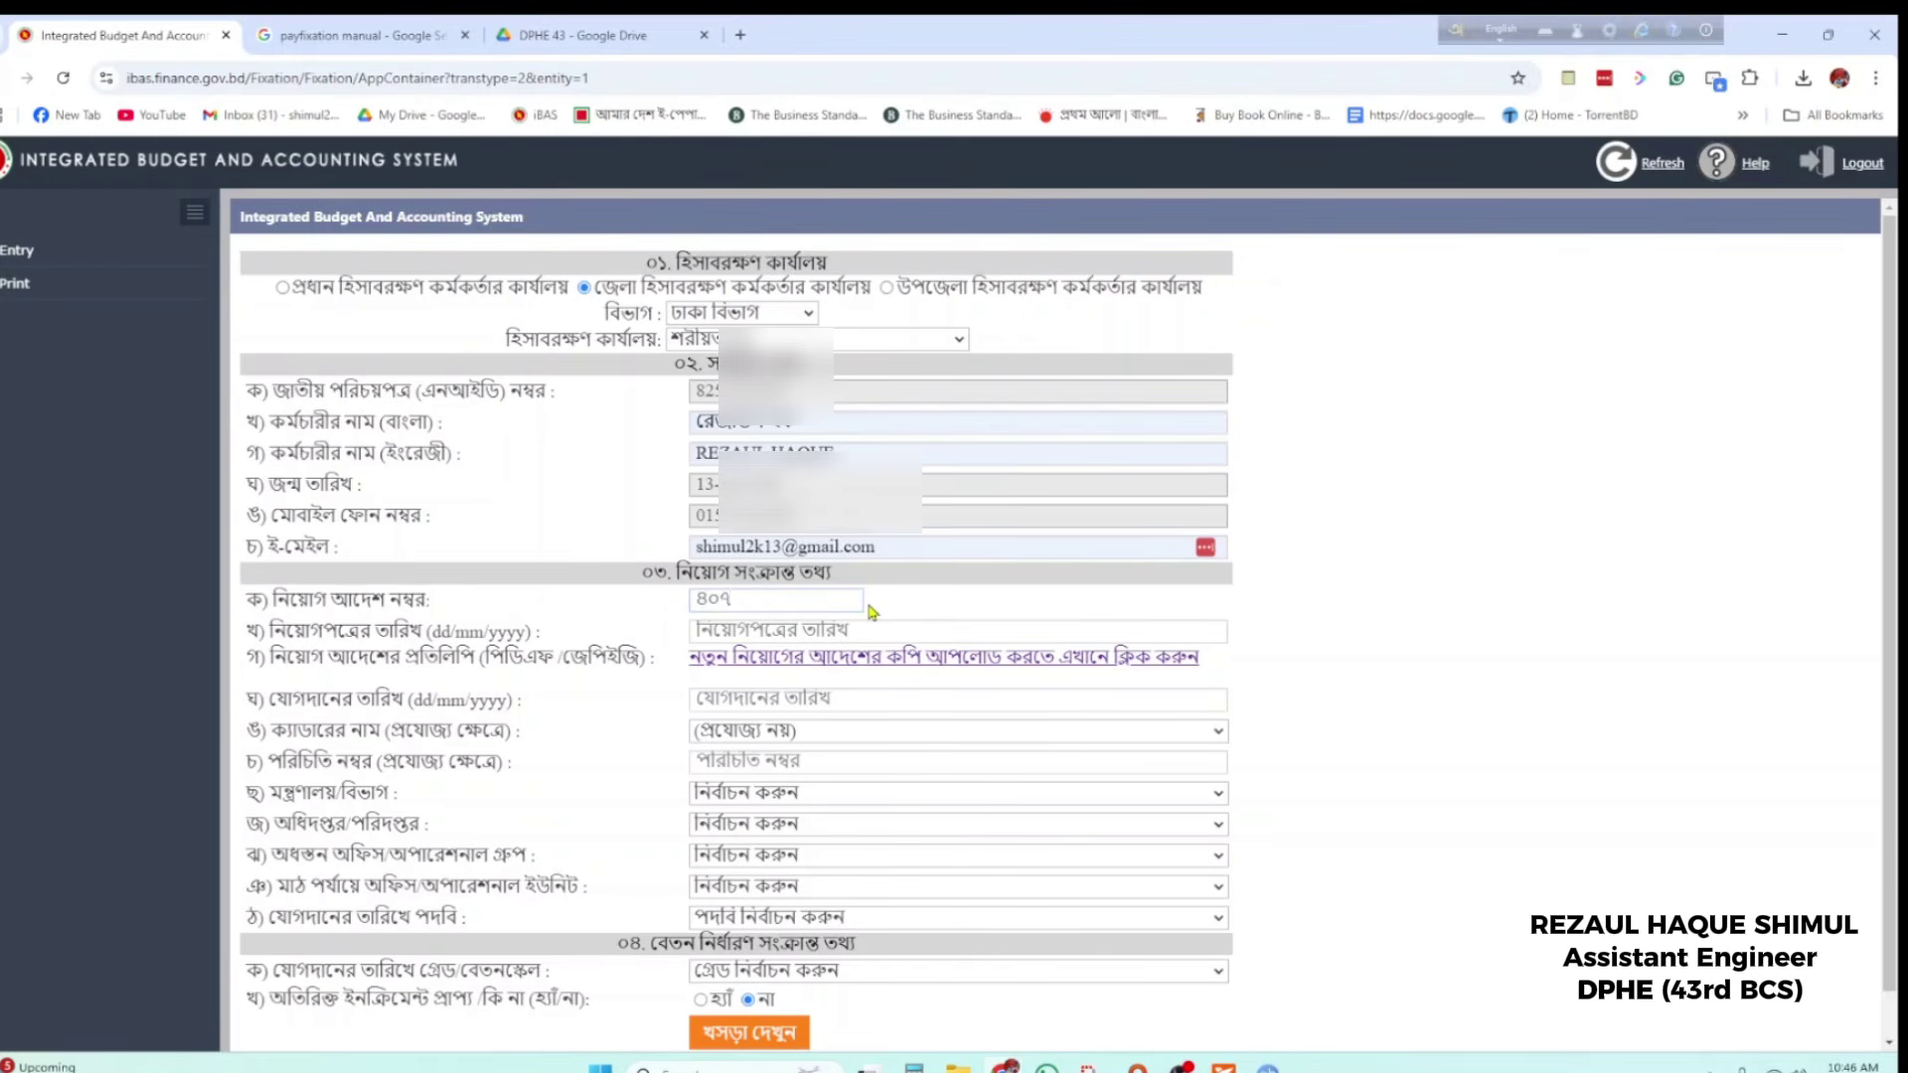
# Set the appointment letter date to 30-12-2024 and open the order-copy upload window
pyautogui.click(760, 632)
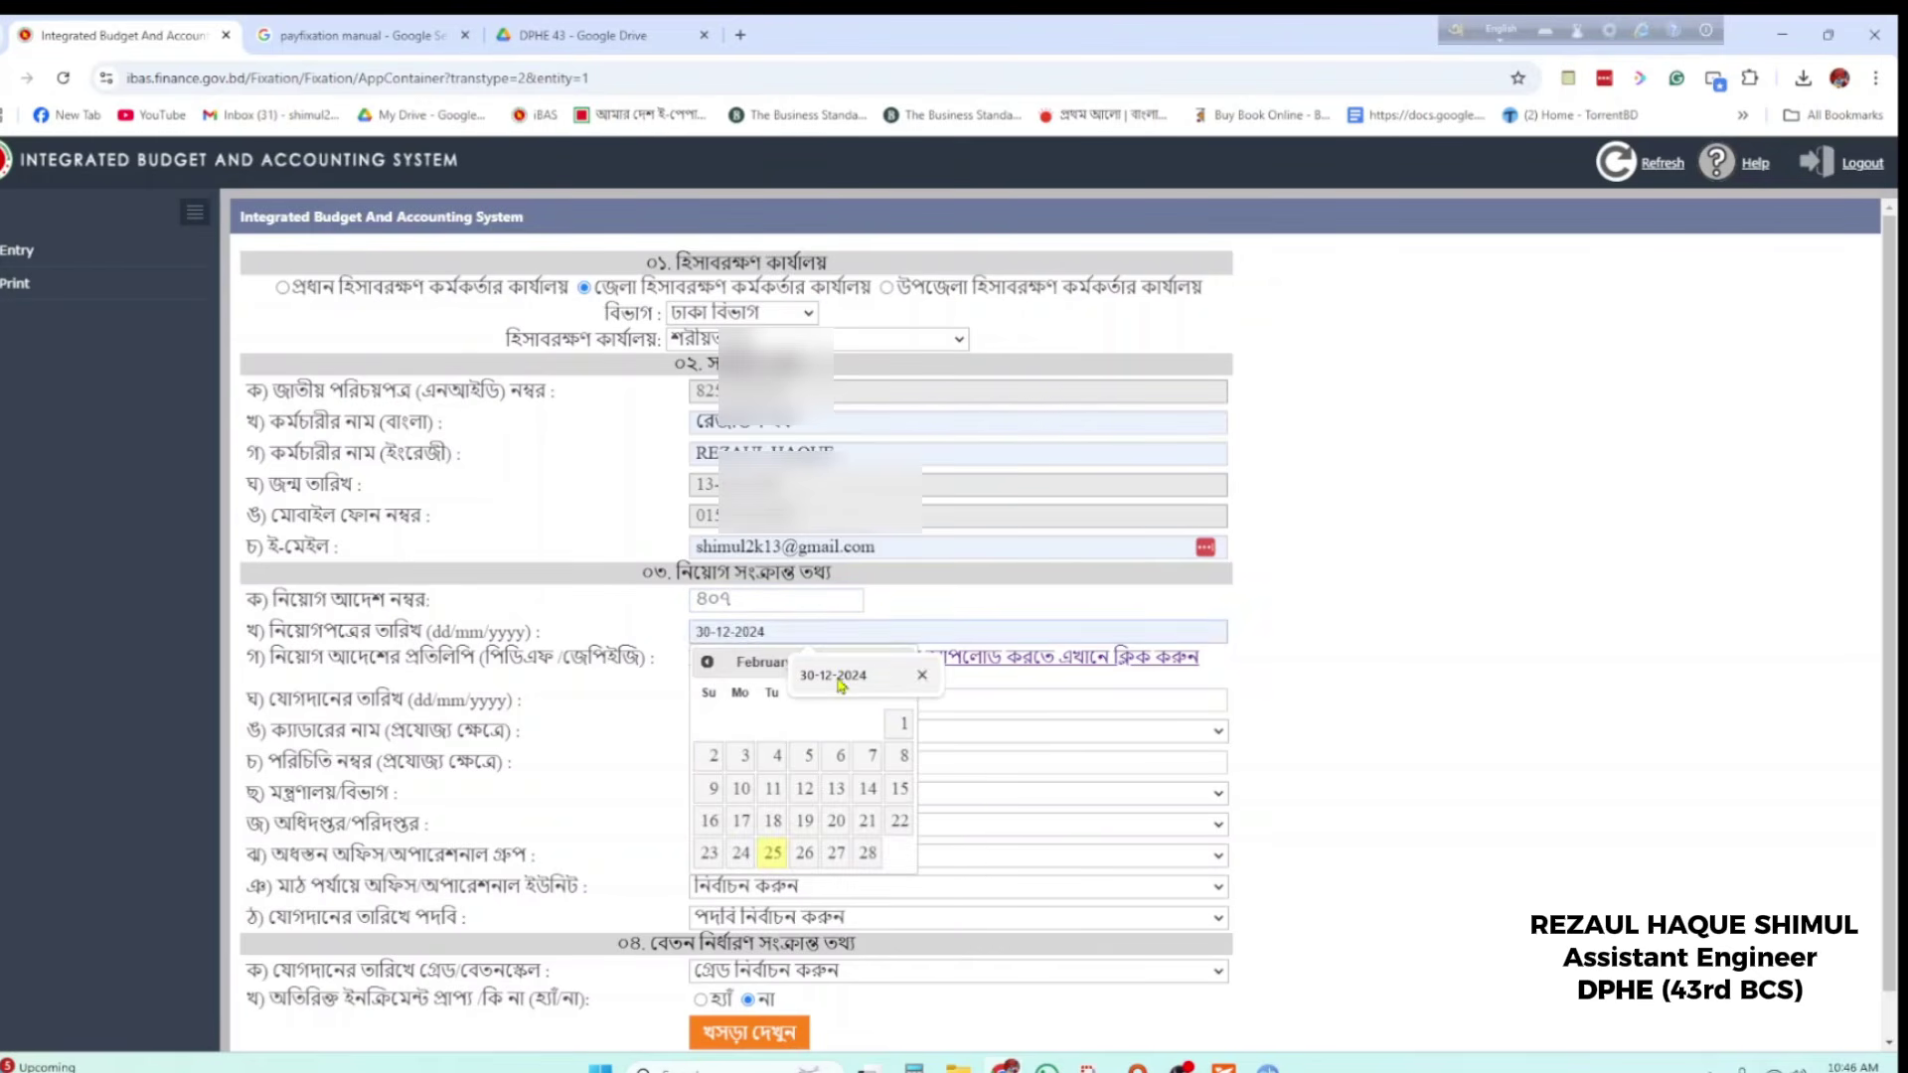
pyautogui.click(840, 682)
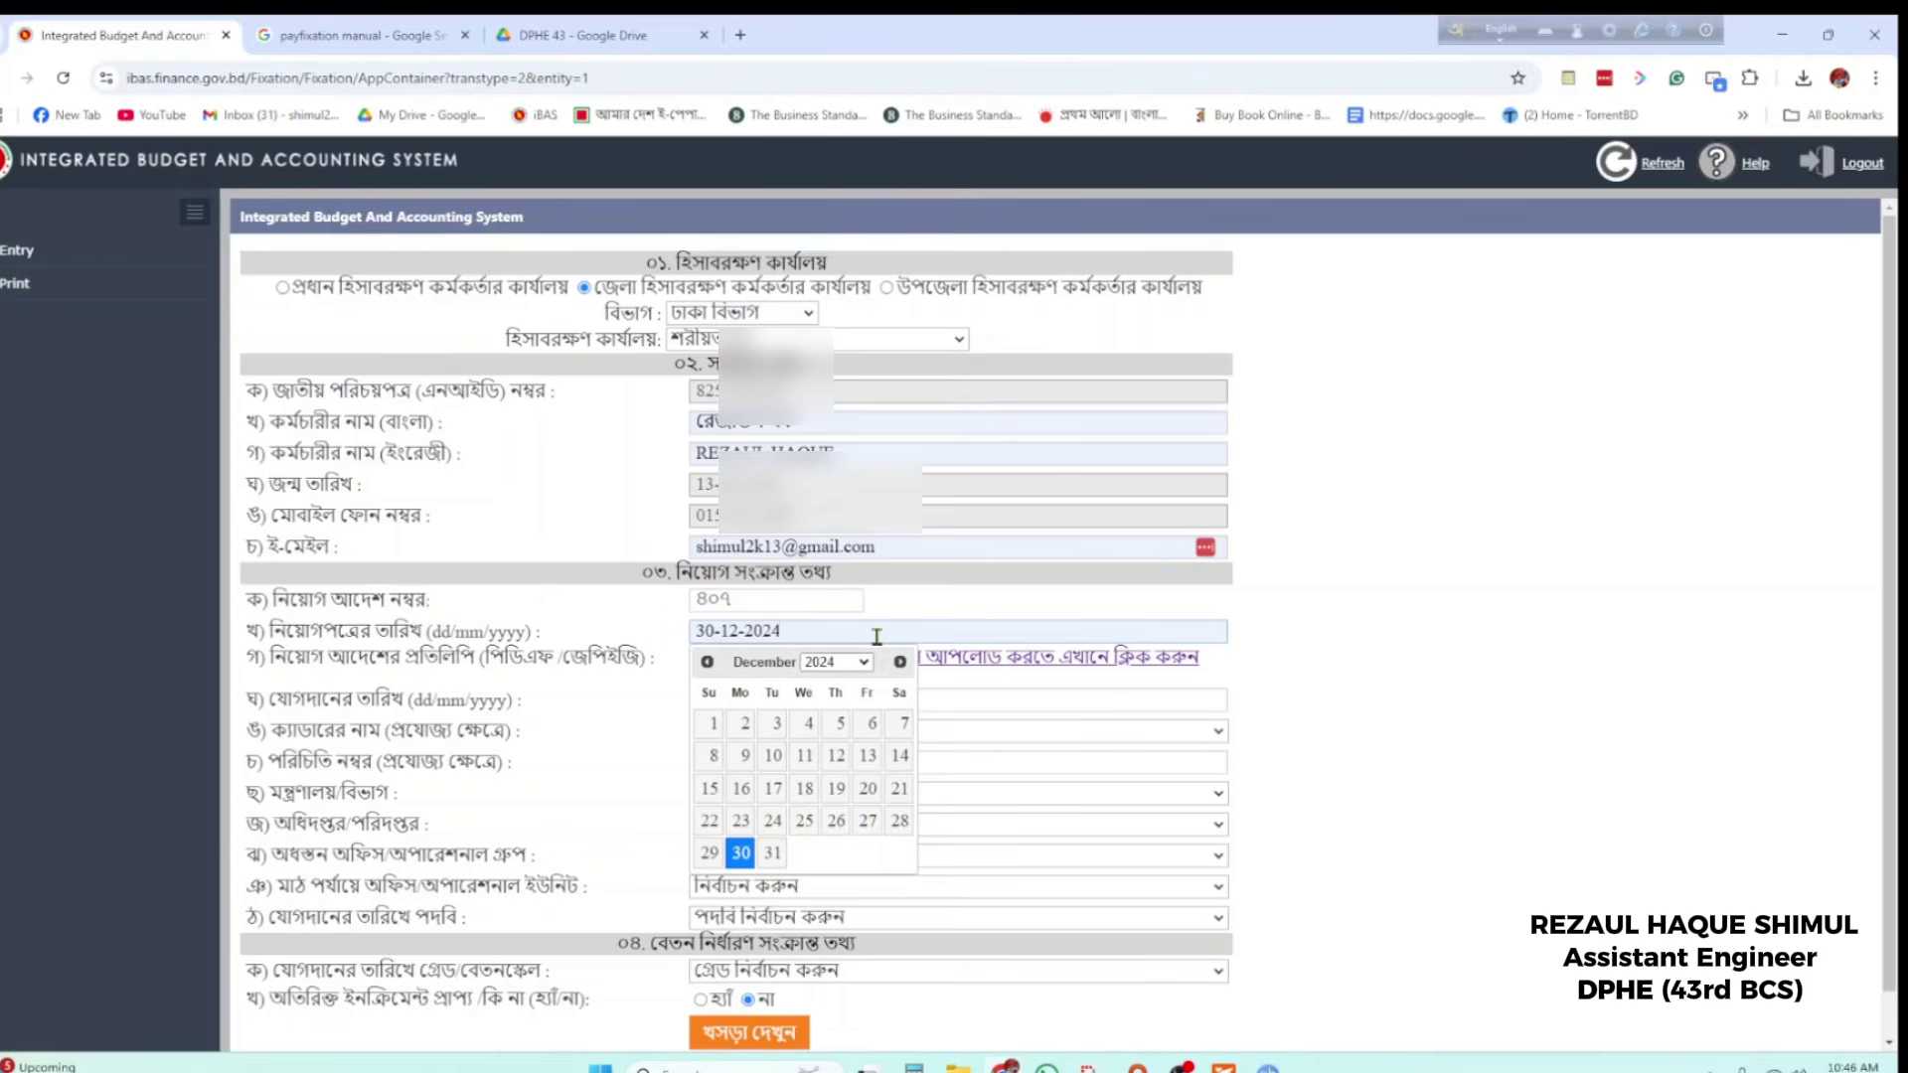
pyautogui.click(920, 602)
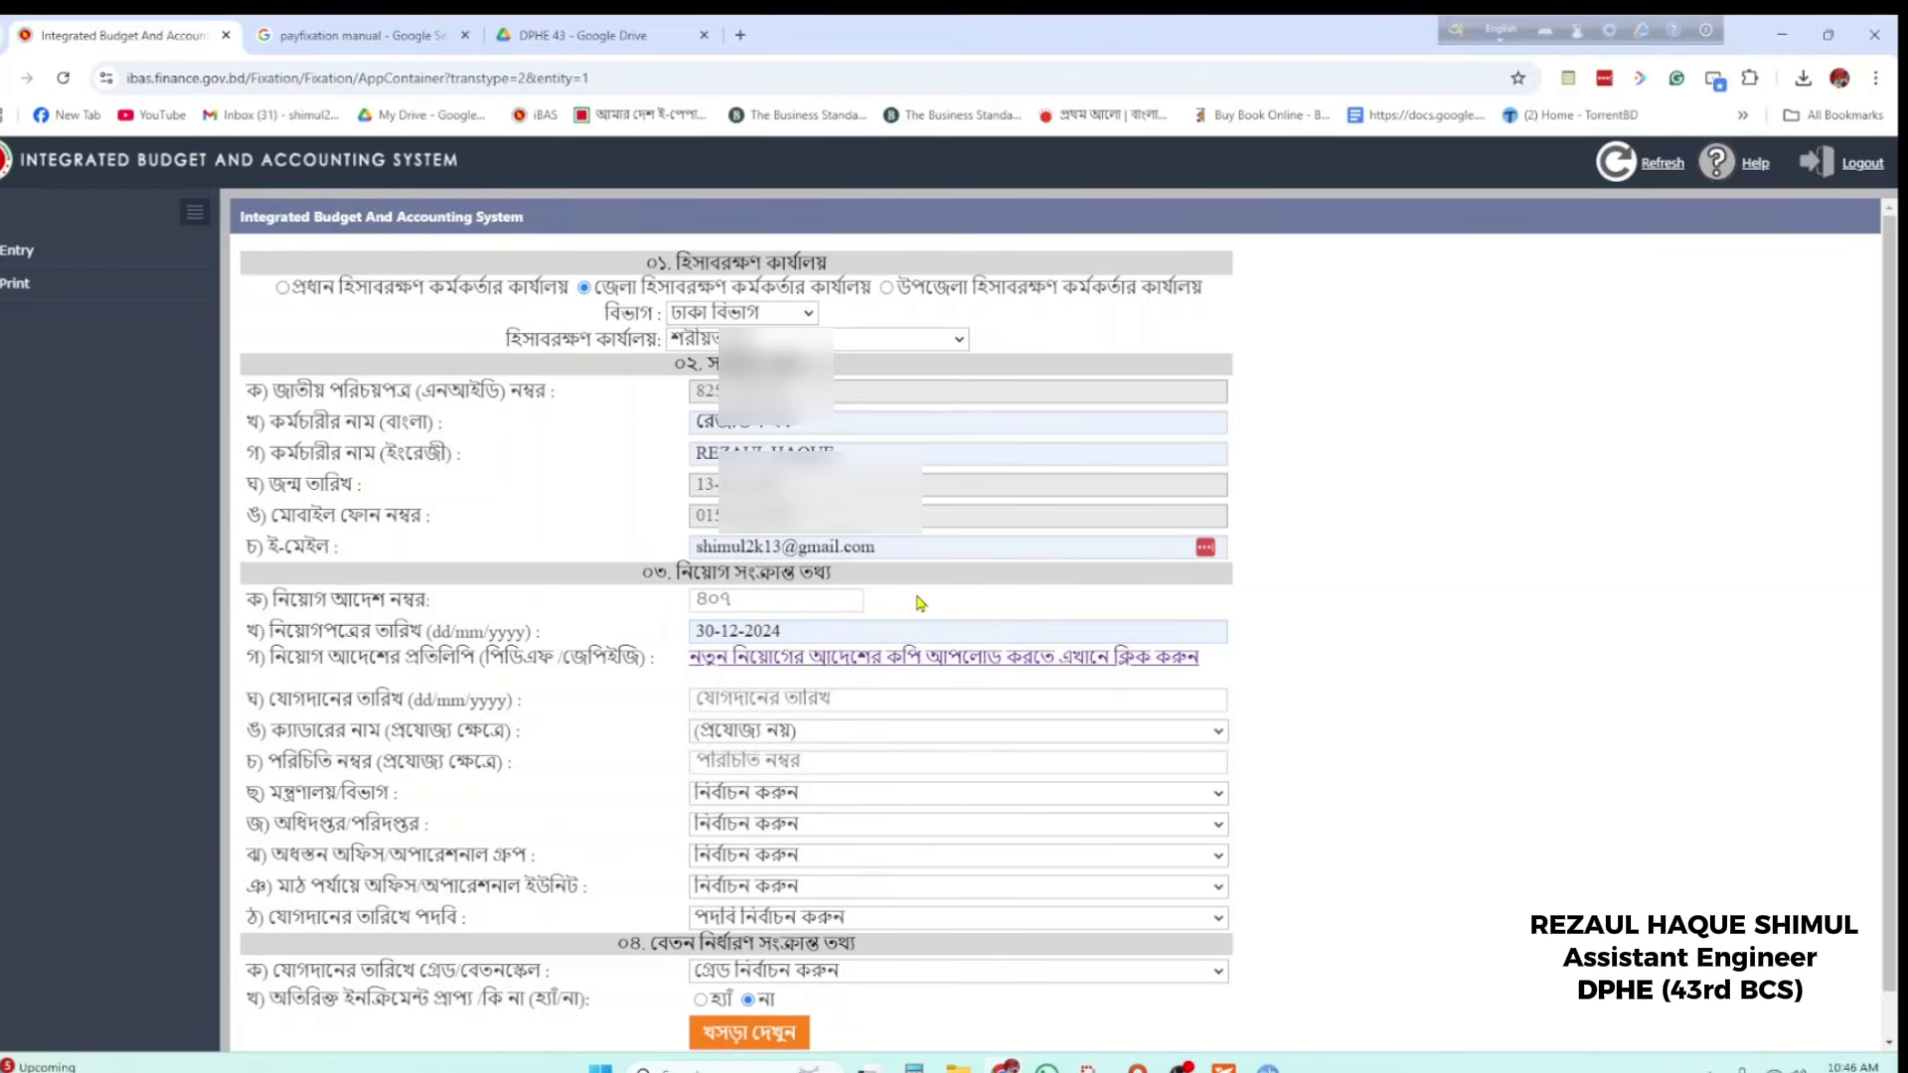
pyautogui.click(844, 658)
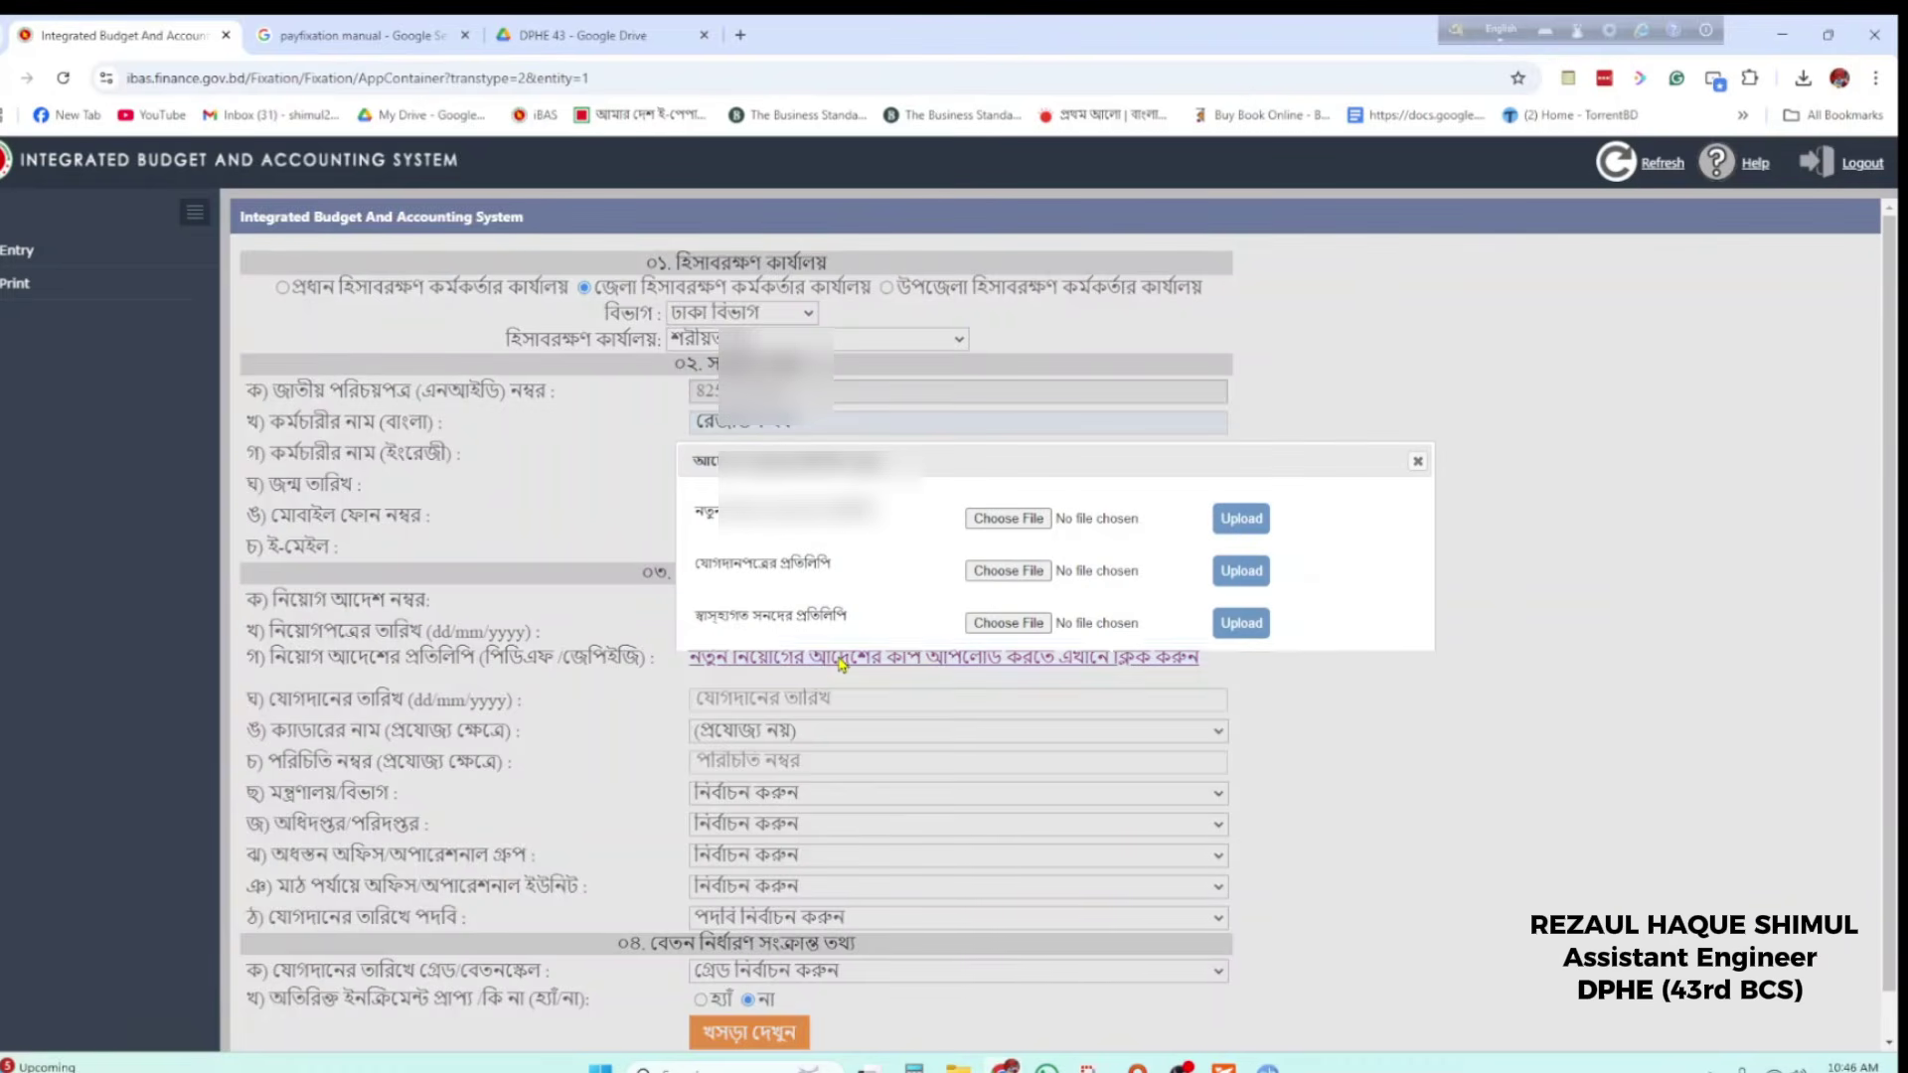
# Upload Gazette 3page as the order copy and the dphe Joining receipt as the joining letter
pyautogui.click(1009, 518)
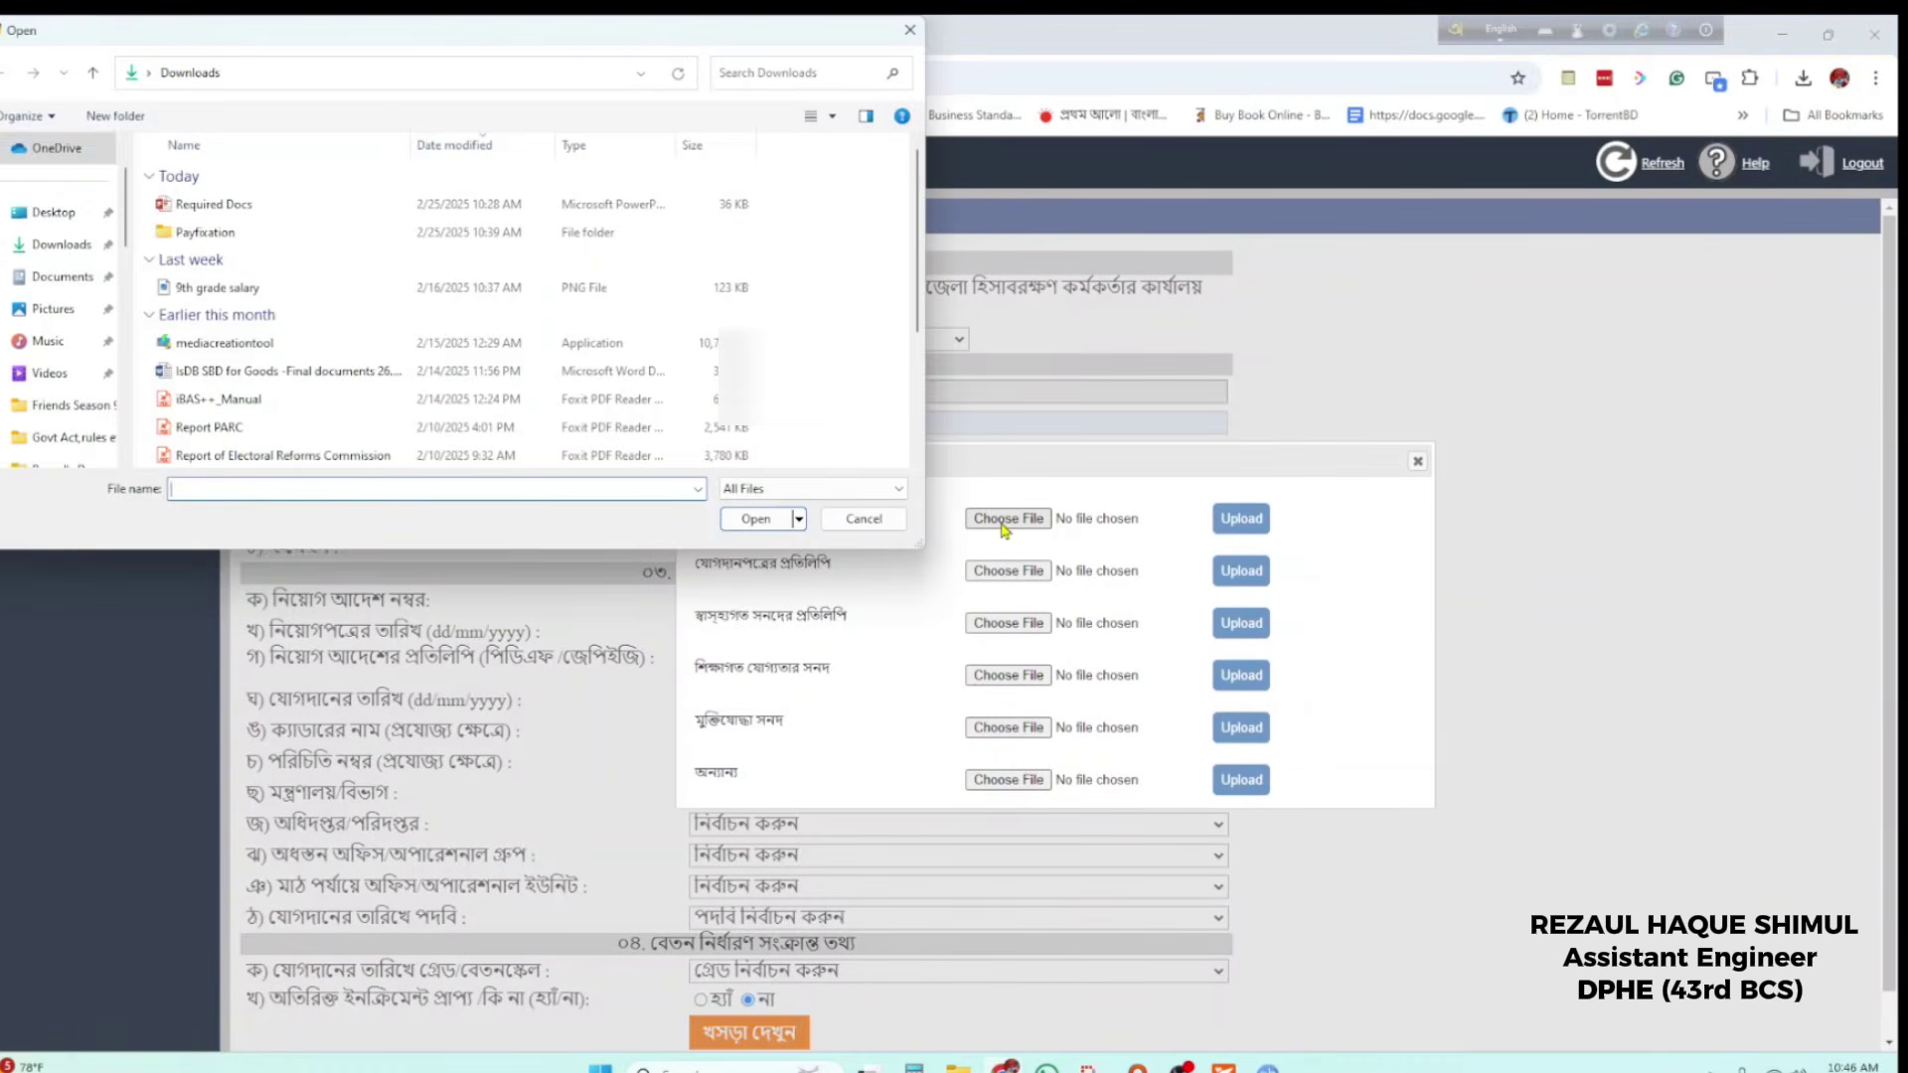
pyautogui.doubleClick(209, 235)
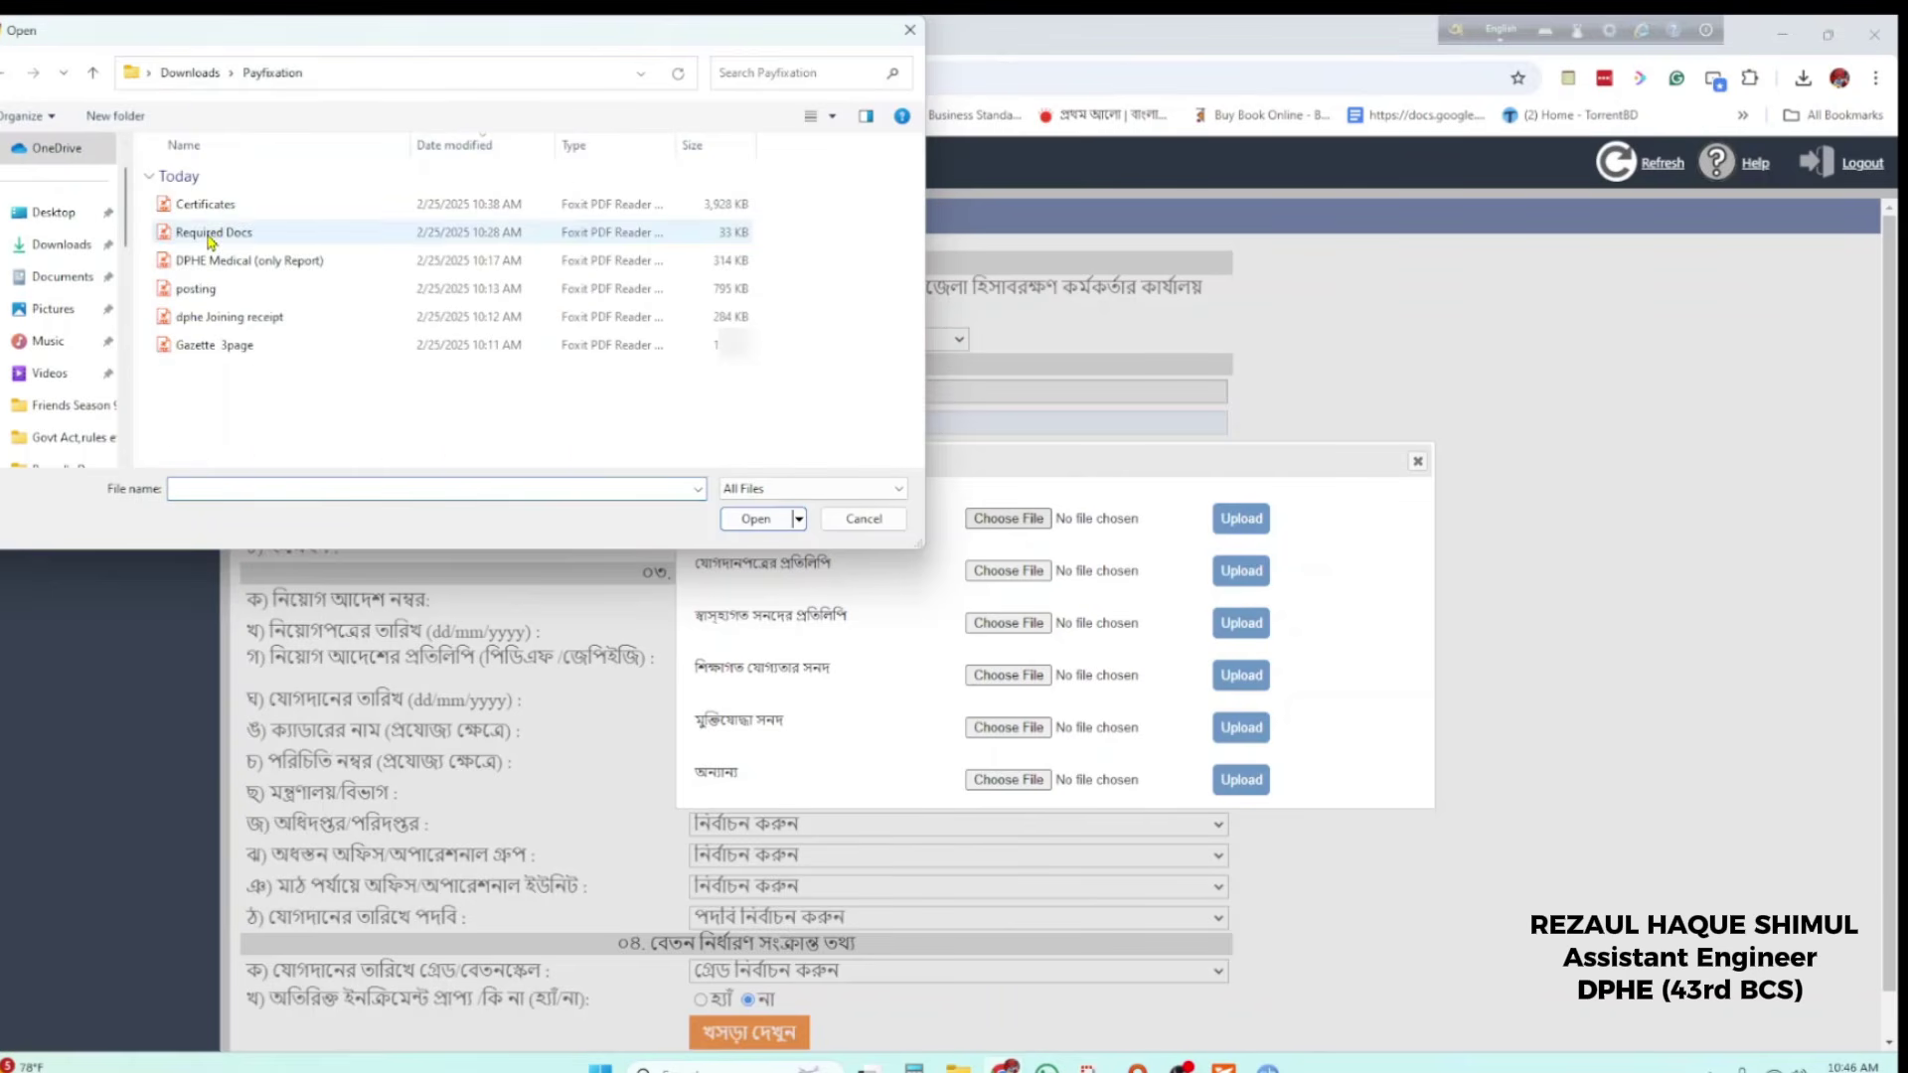
pyautogui.doubleClick(219, 347)
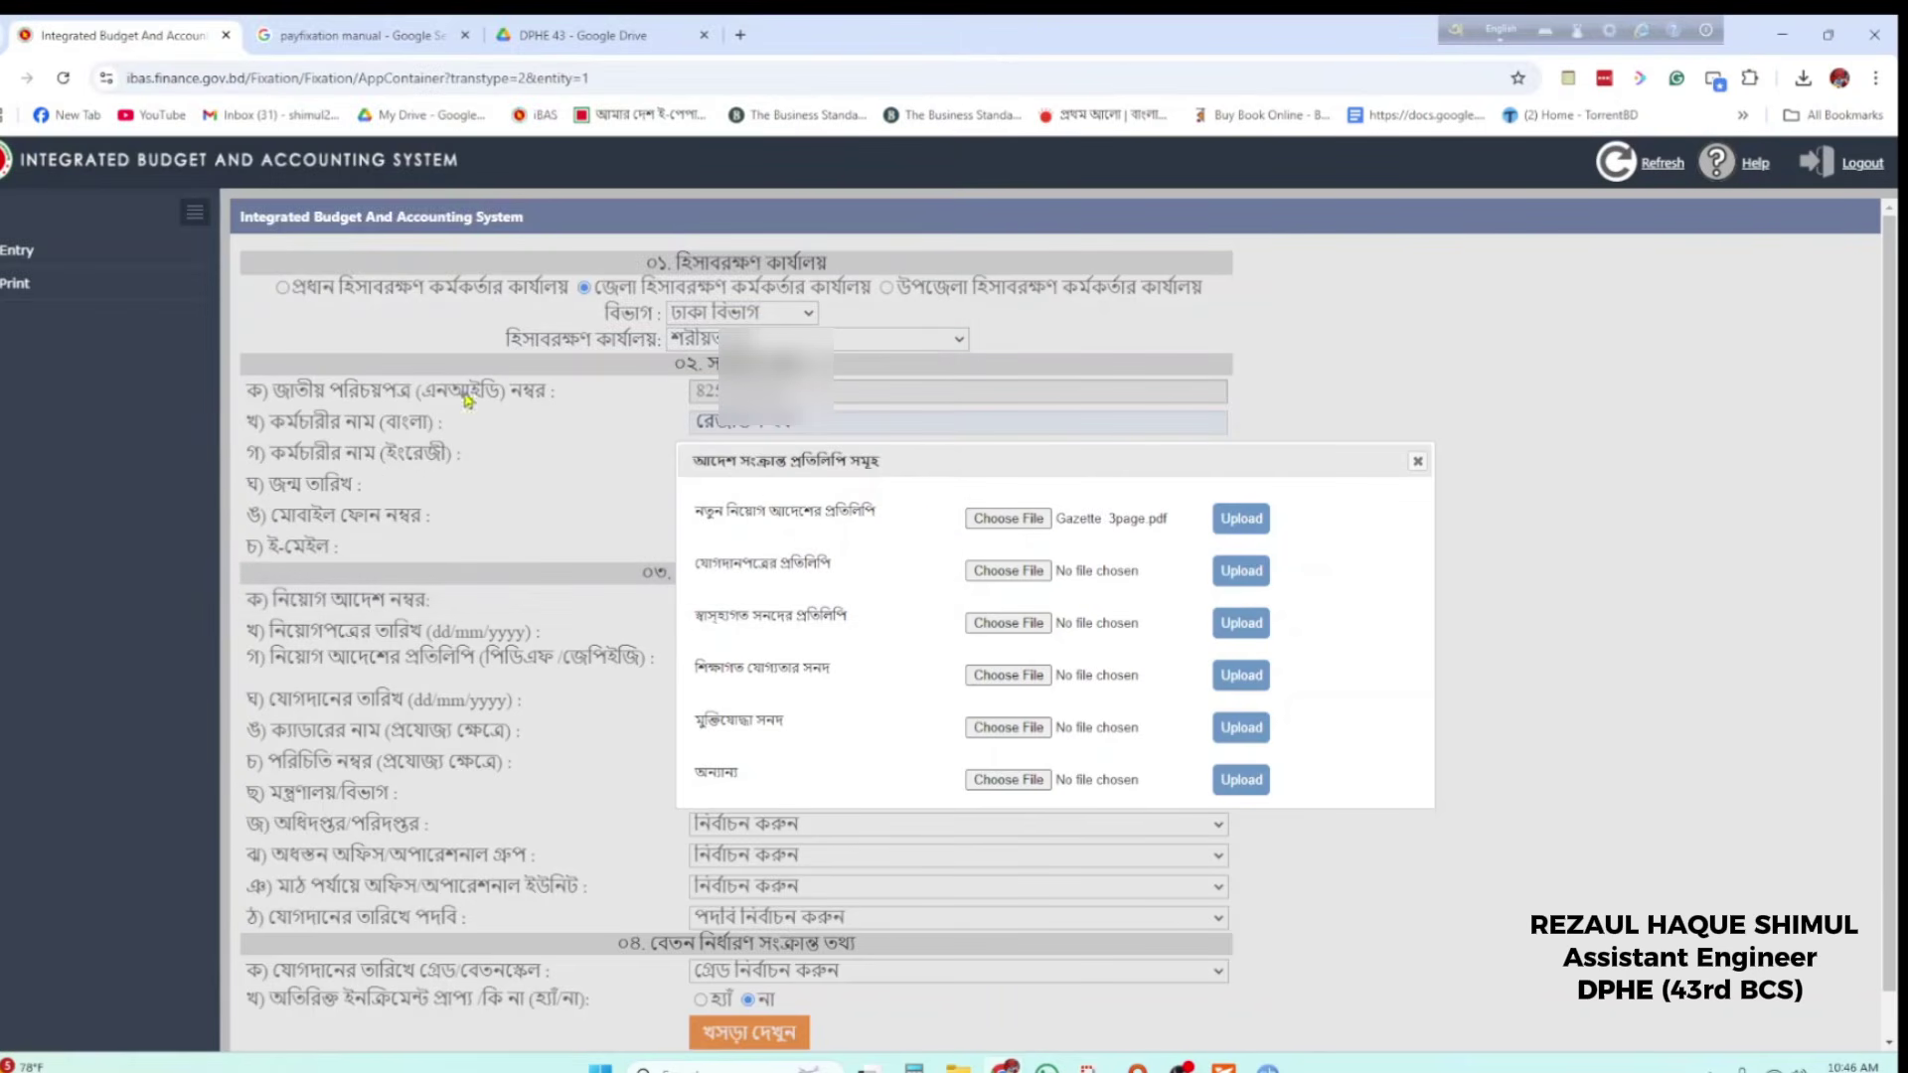
pyautogui.click(1252, 530)
pyautogui.click(1001, 588)
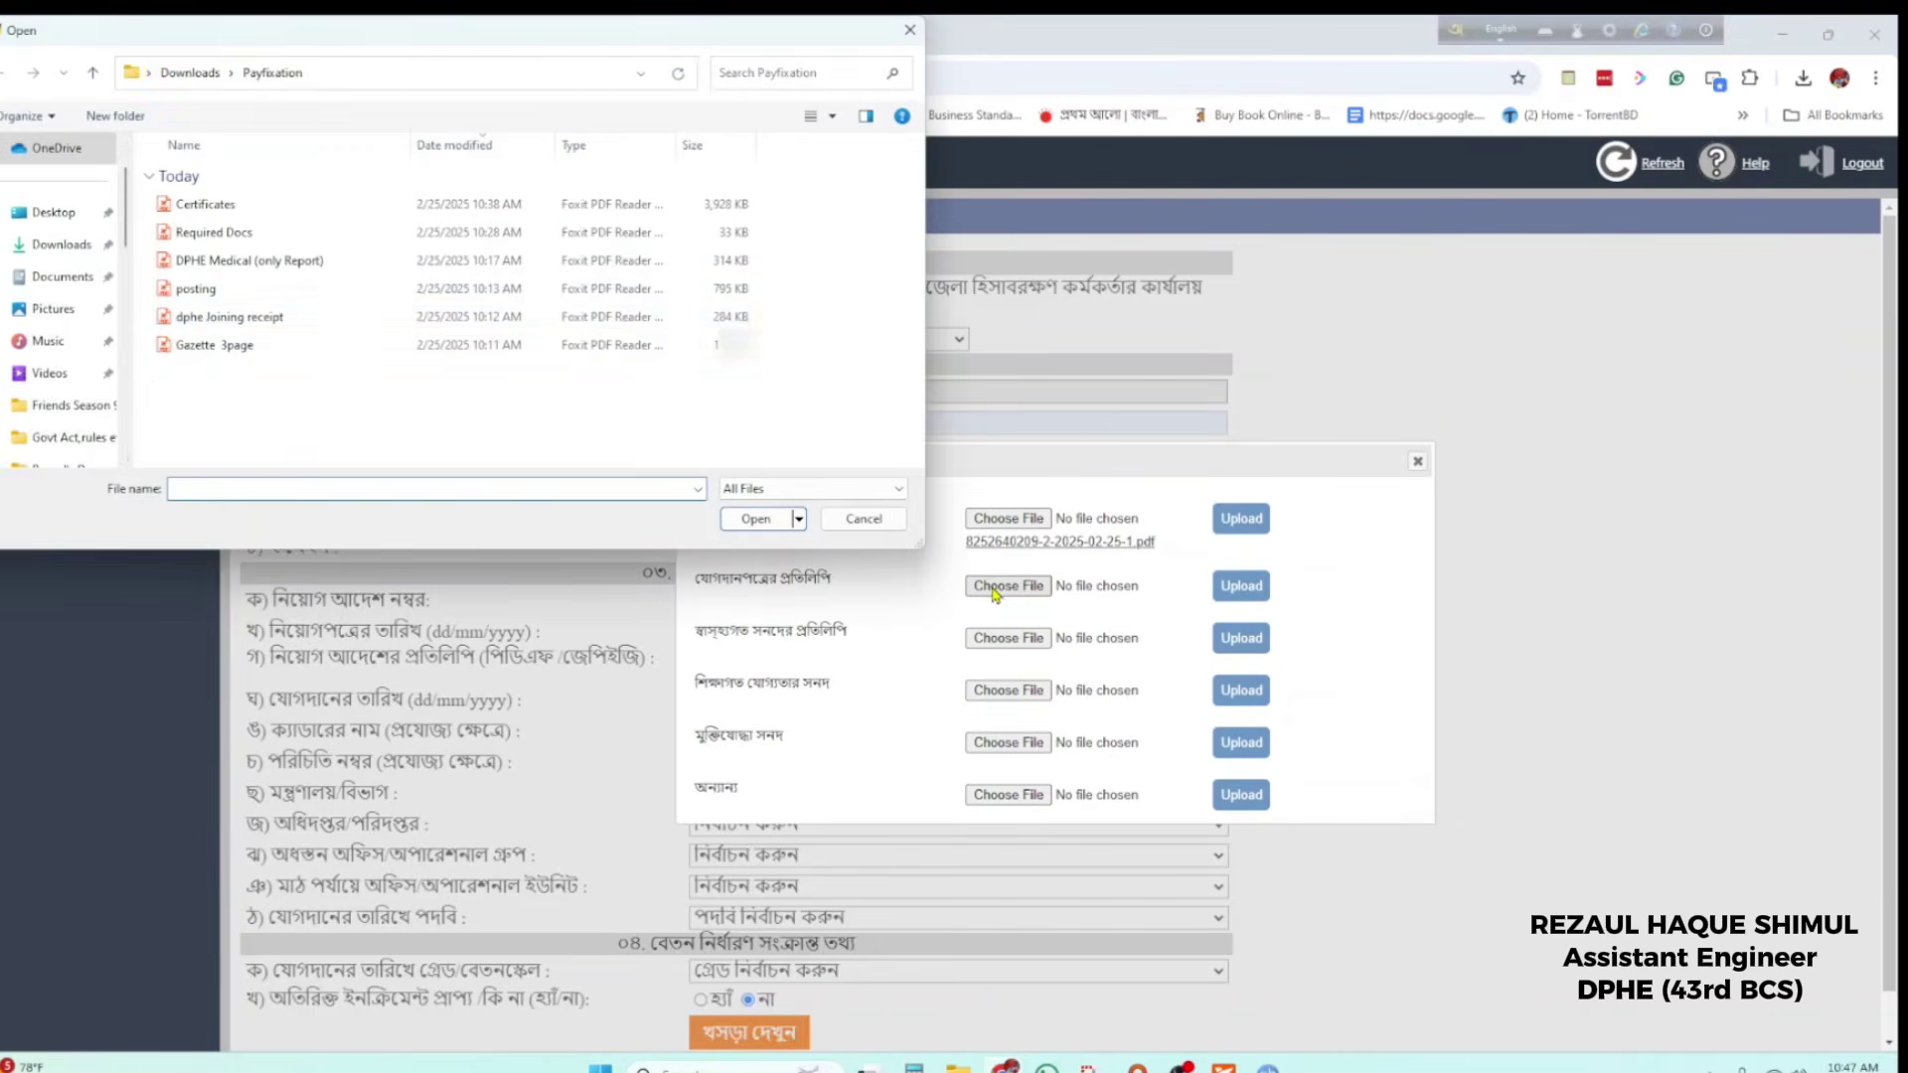
pyautogui.click(201, 318)
pyautogui.doubleClick(202, 317)
pyautogui.click(1241, 585)
# Upload the DPHE Medical report, the education certificate file and the posting PDF, then close the window
pyautogui.click(1009, 653)
pyautogui.doubleClick(249, 260)
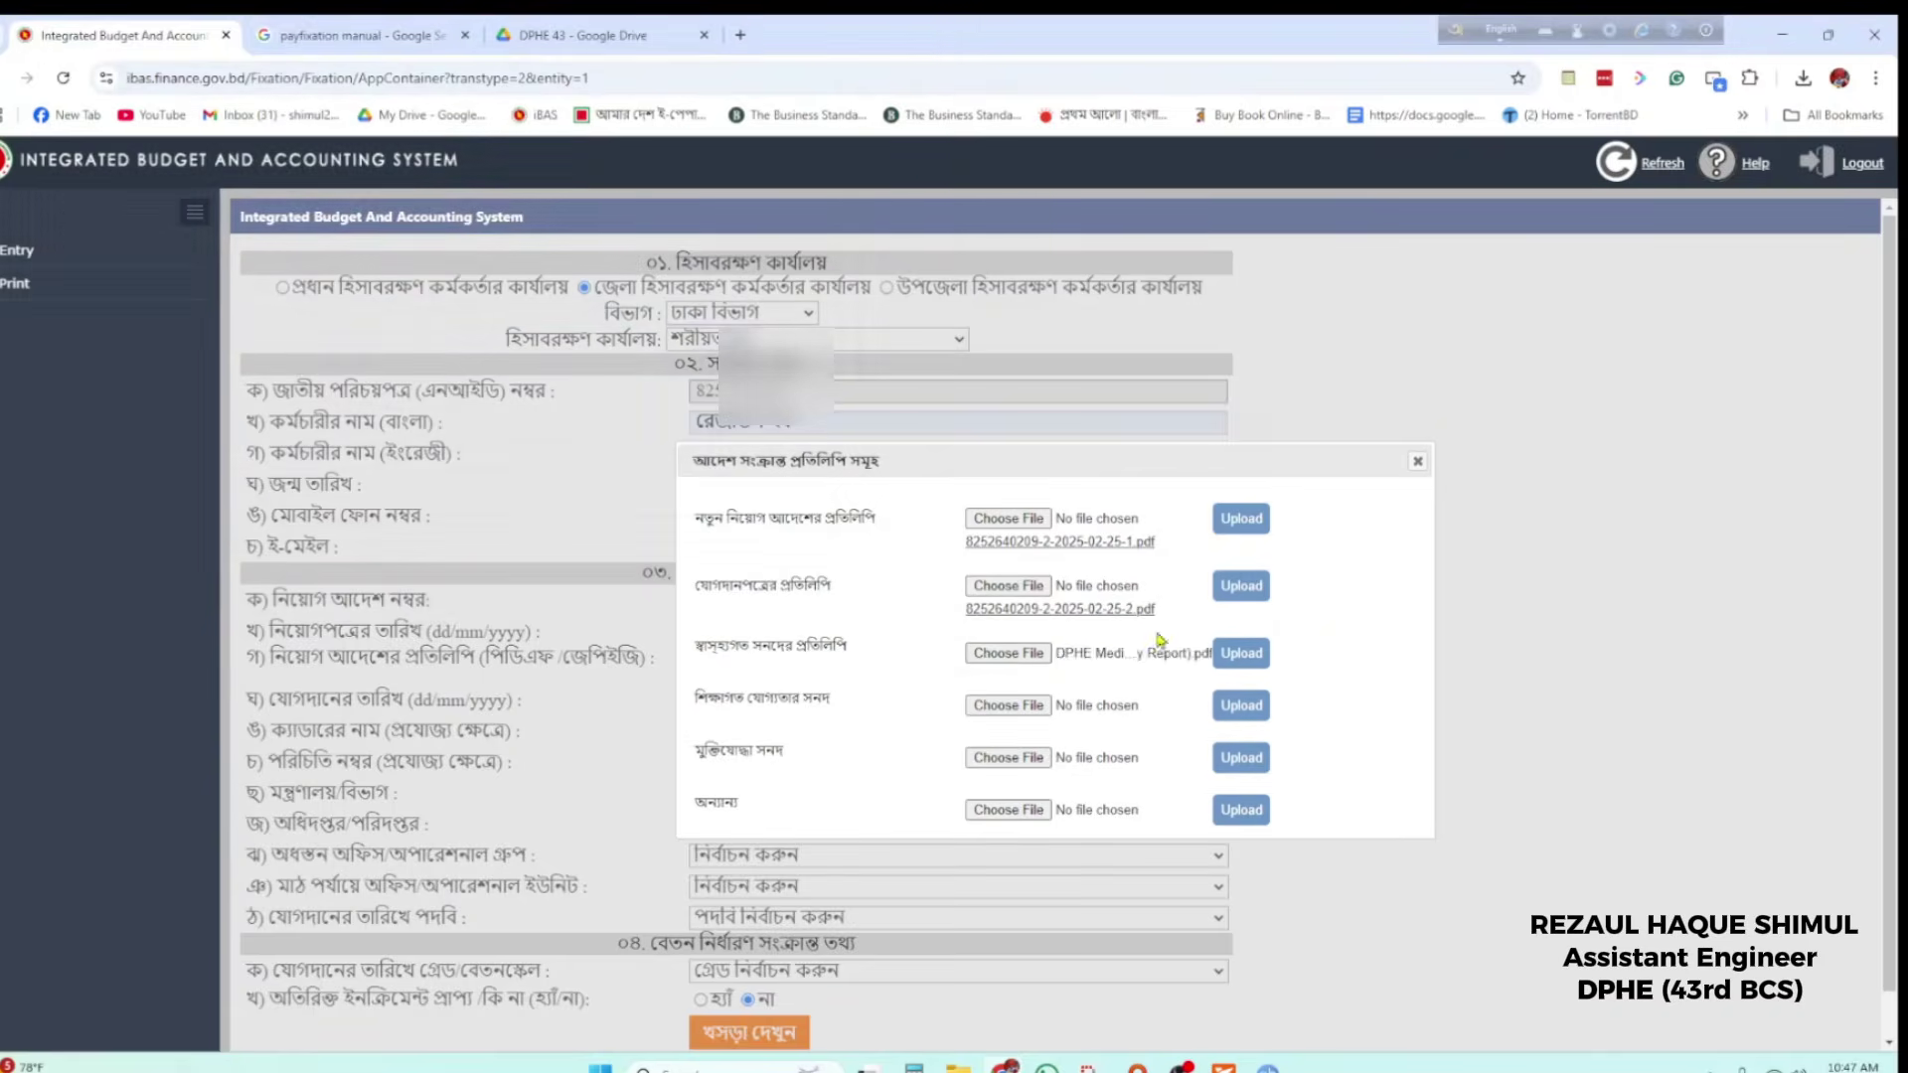
pyautogui.click(1241, 653)
pyautogui.click(990, 732)
pyautogui.doubleClick(199, 200)
pyautogui.click(1241, 720)
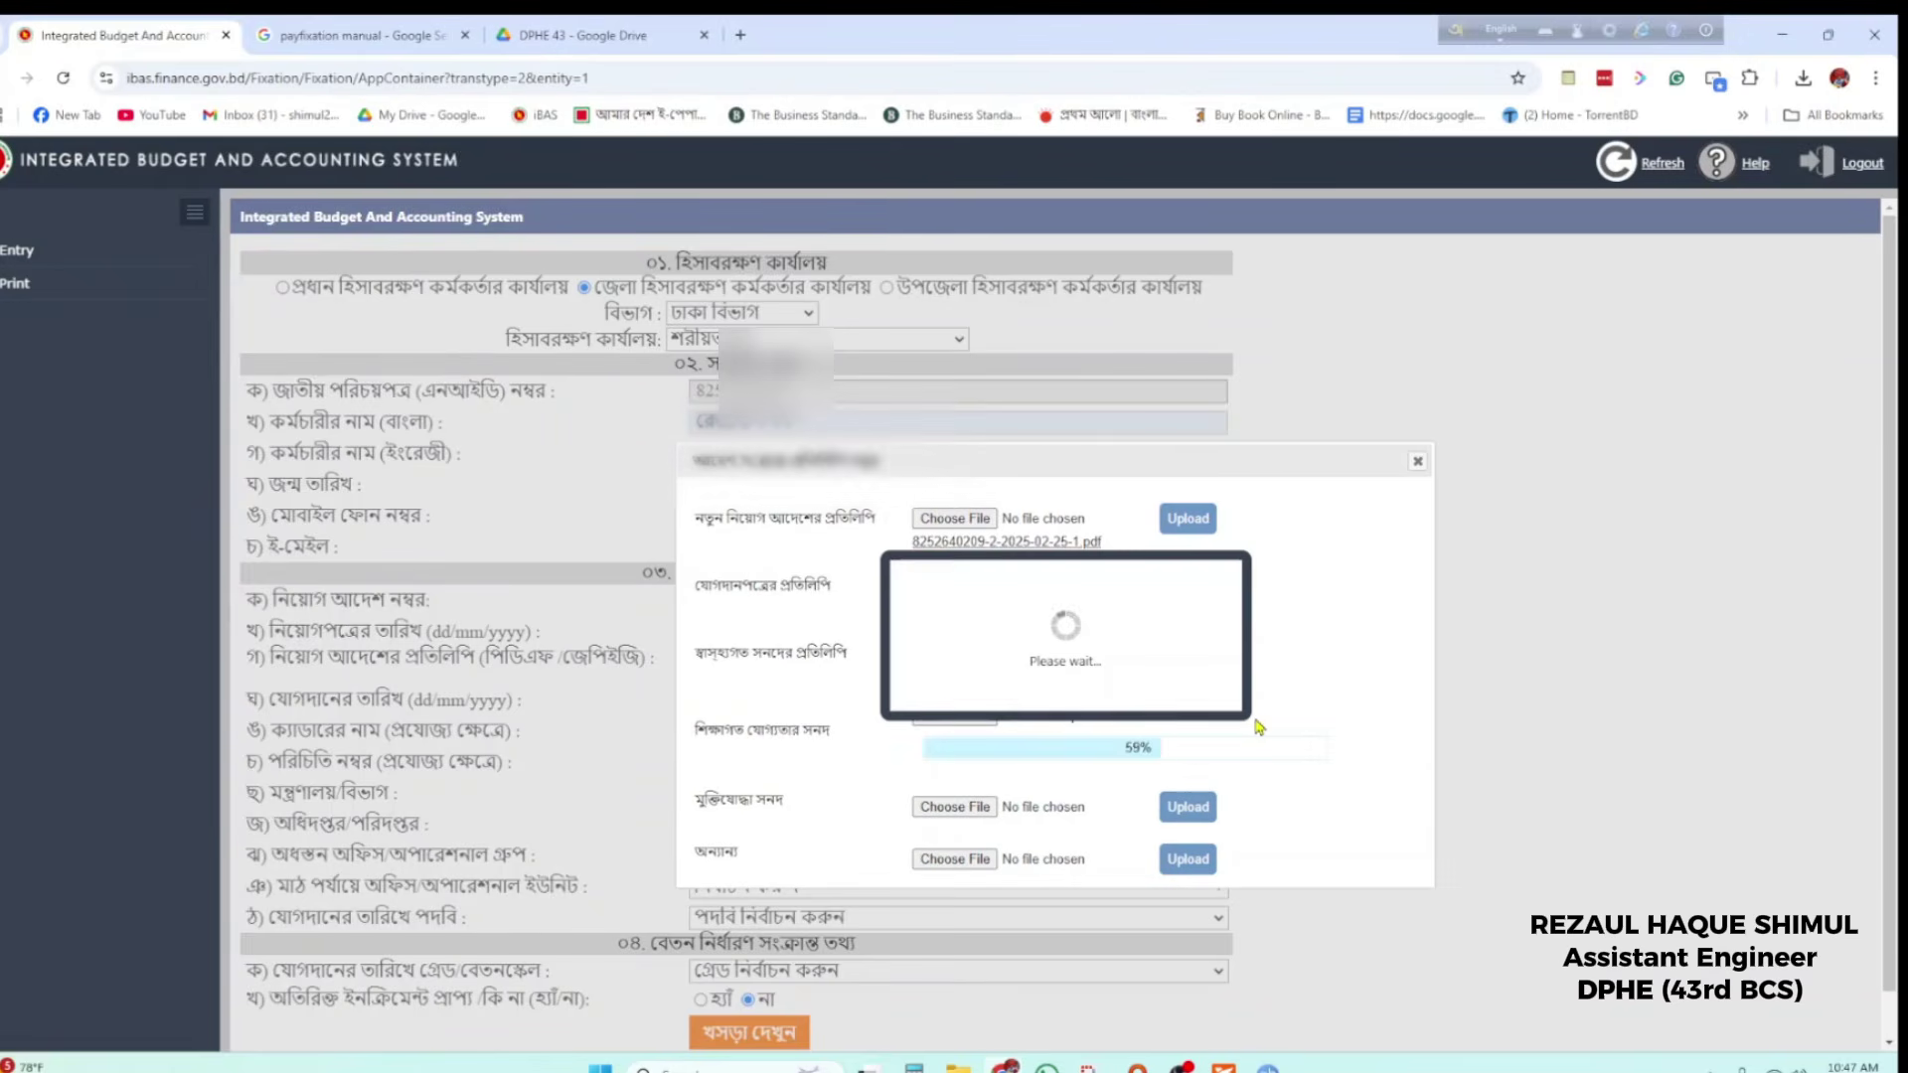
pyautogui.click(1008, 839)
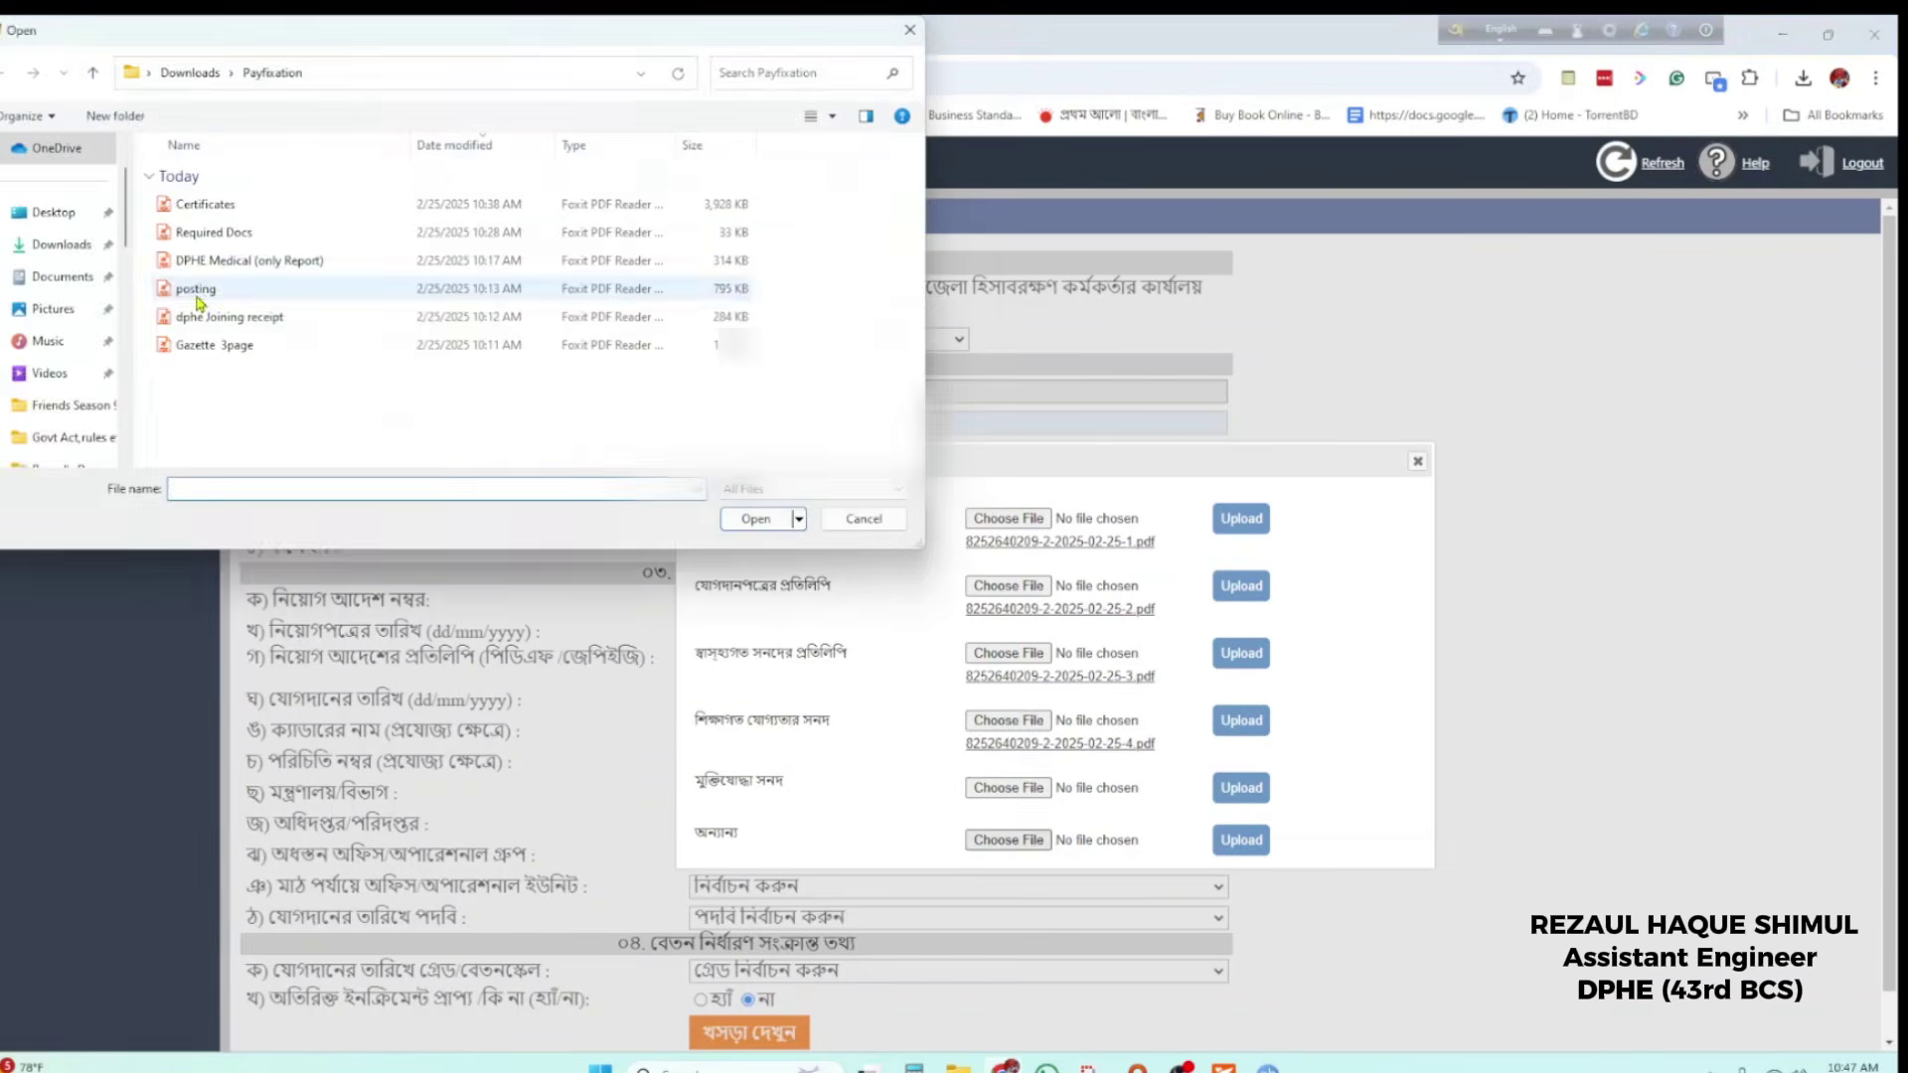
pyautogui.doubleClick(219, 289)
pyautogui.click(1241, 839)
pyautogui.click(1417, 461)
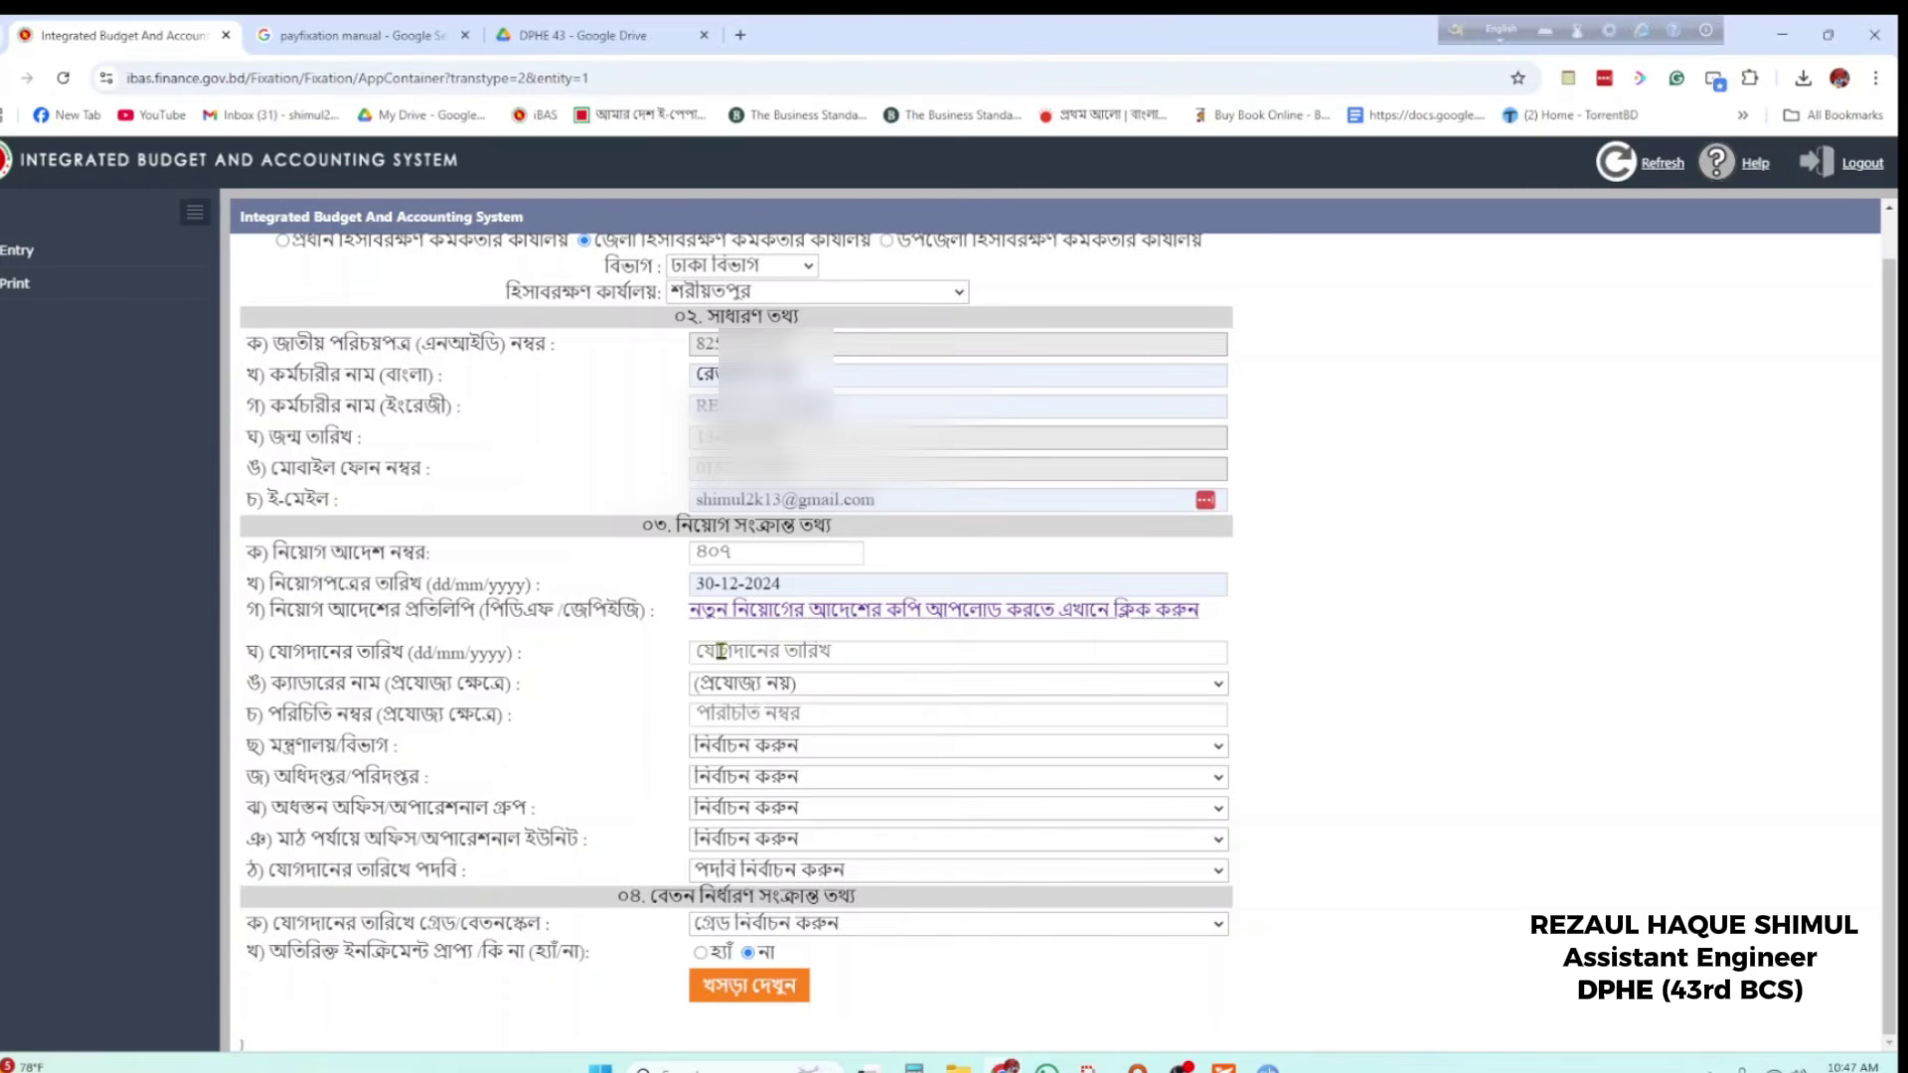
# Enter the joining date 15-01-2025
pyautogui.click(721, 651)
pyautogui.write('15-01-2025')
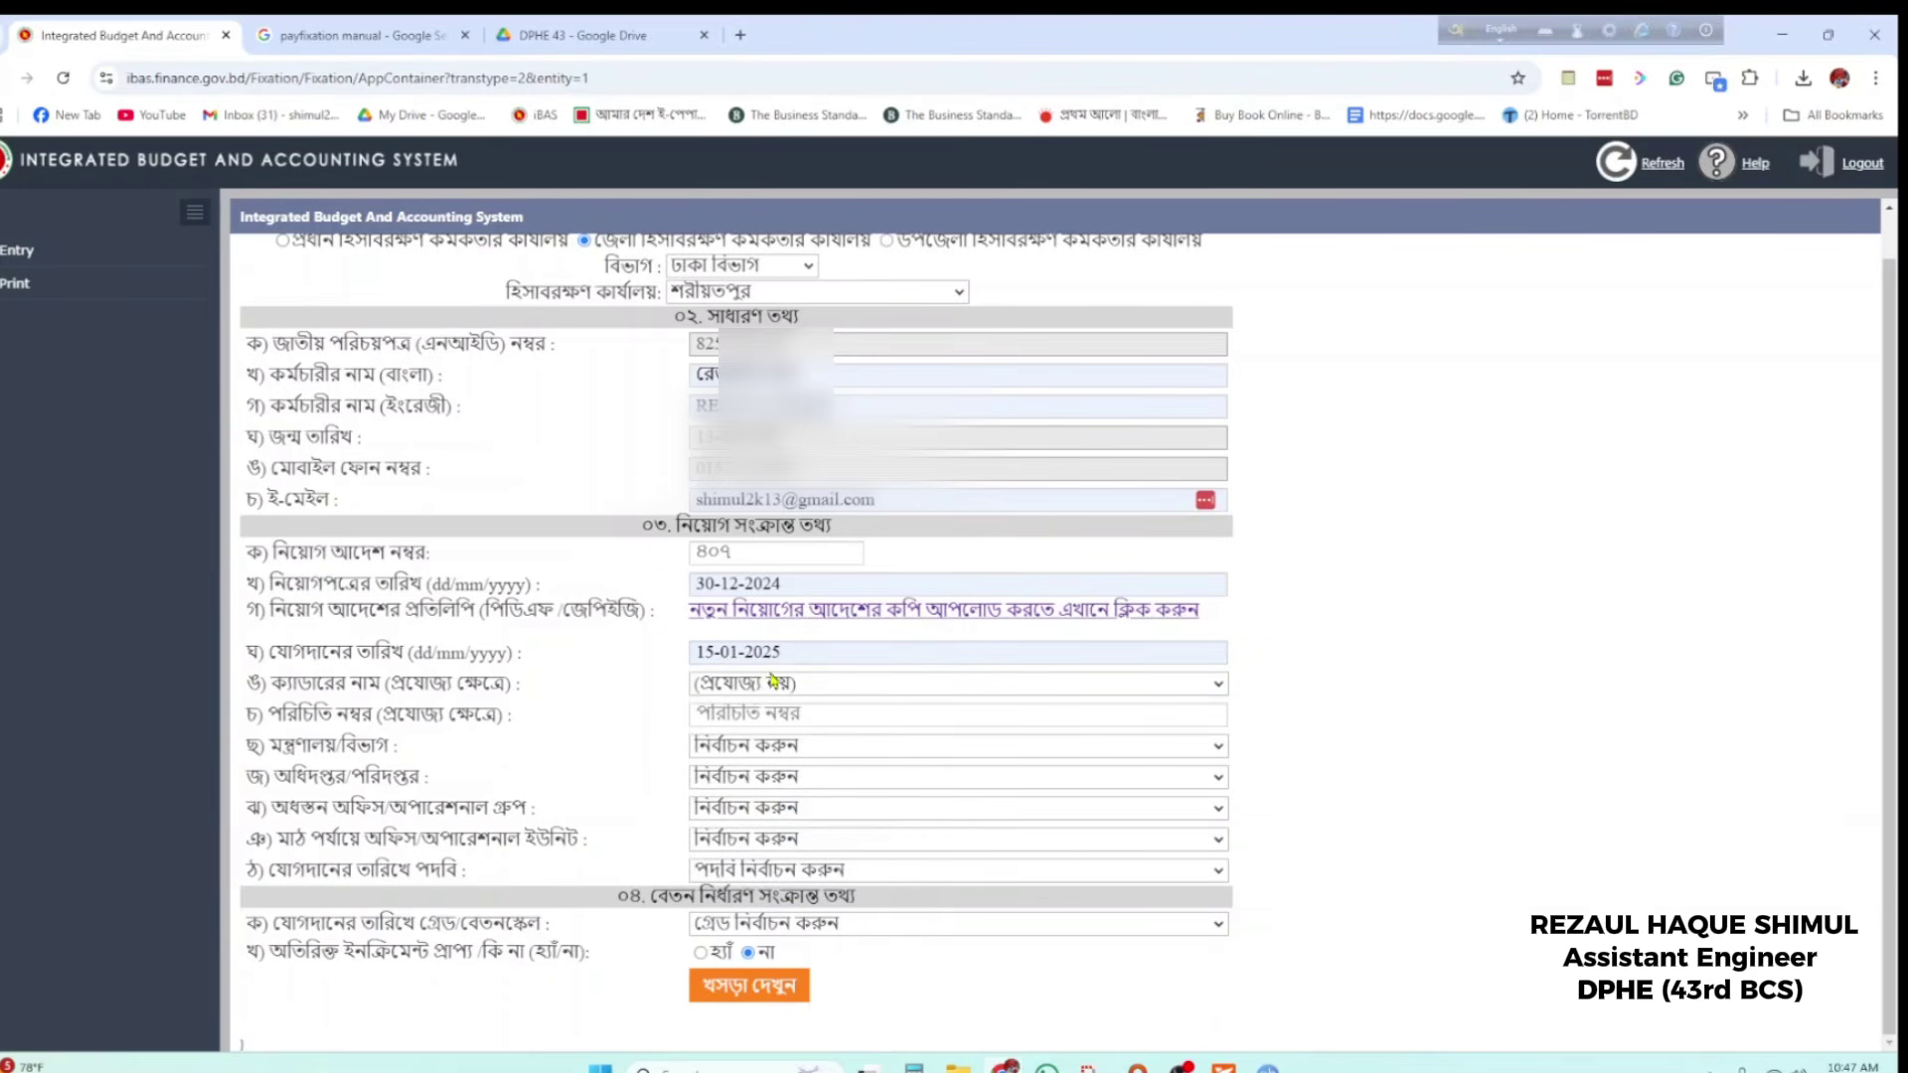
pyautogui.click(748, 694)
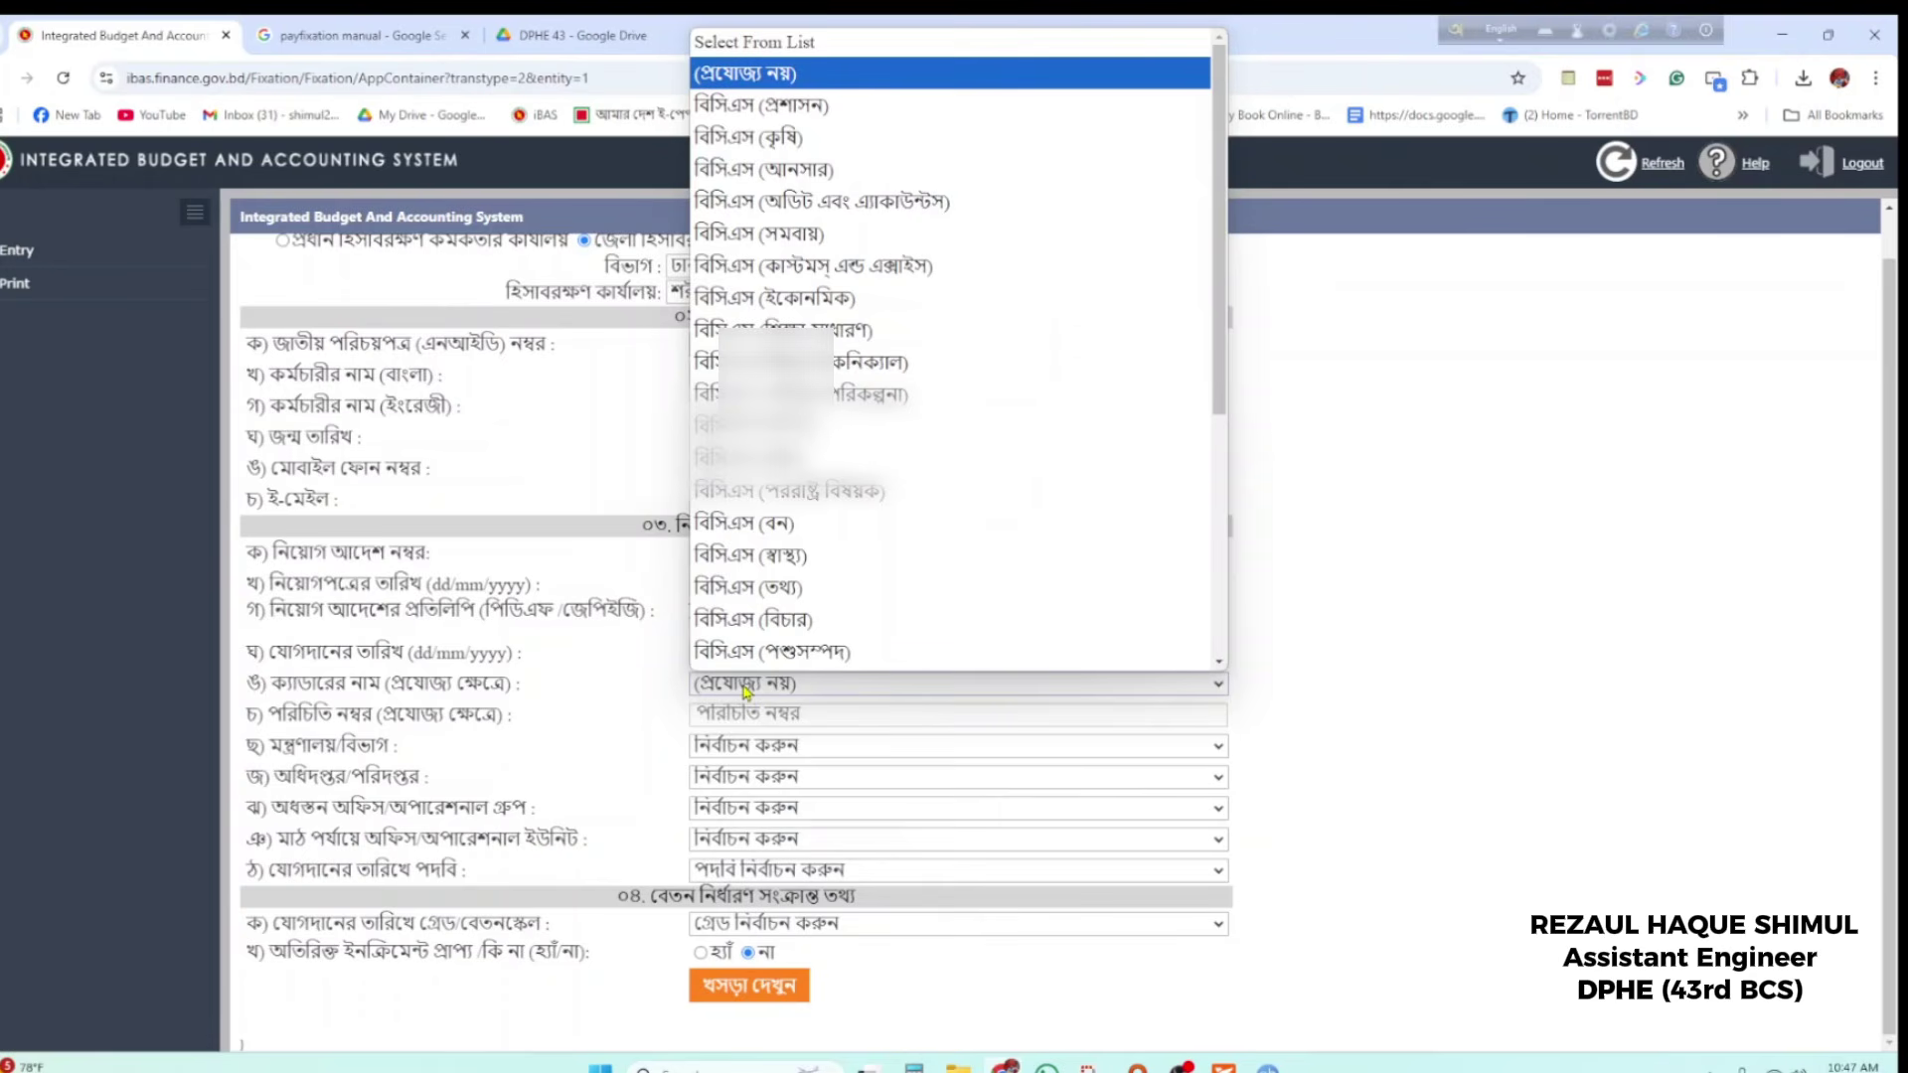
# Choose cadre বিসিএস (জন স্বাস্থ্য), ministry স্থানীয় সরকার বিভাগ and directorate জনস্বাস্থ্য প্রকৌশল অধিদপ্তর
pyautogui.scroll(-1, 784, 636)
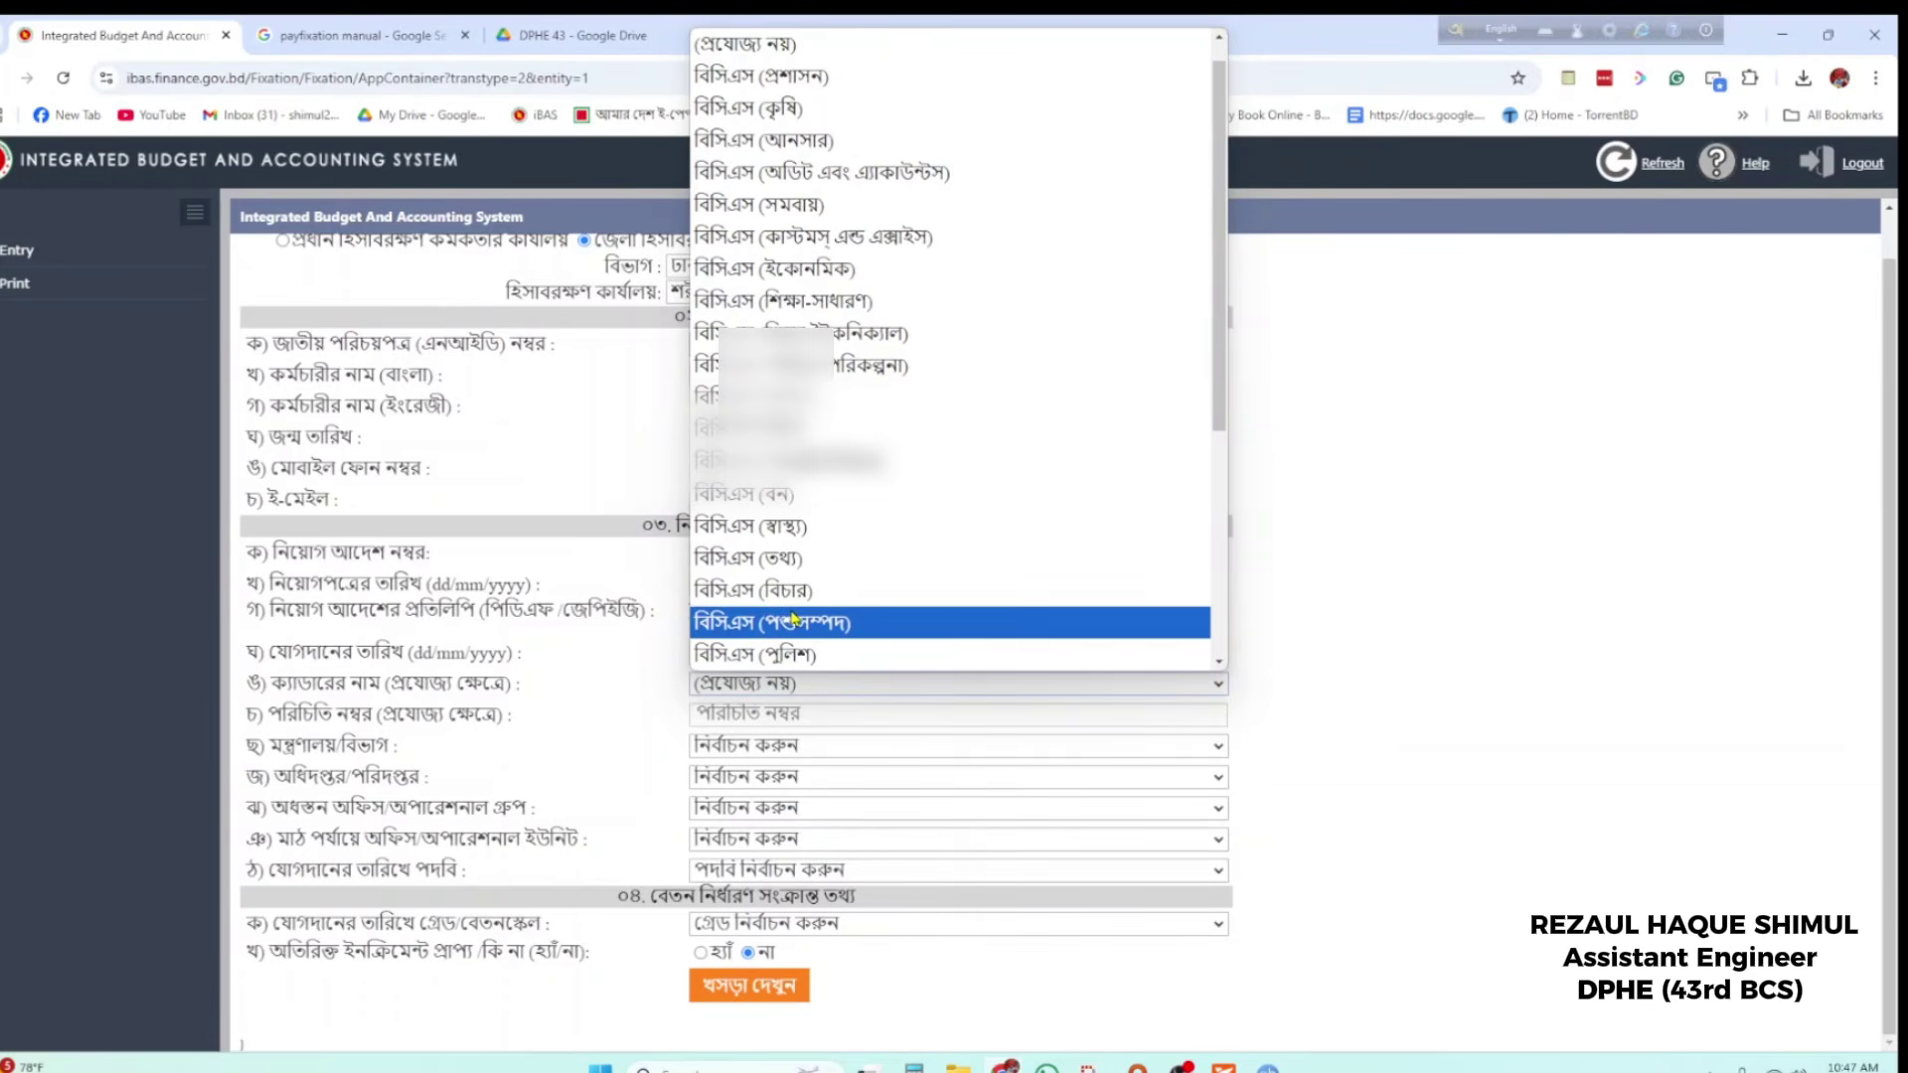
pyautogui.scroll(-4, 795, 618)
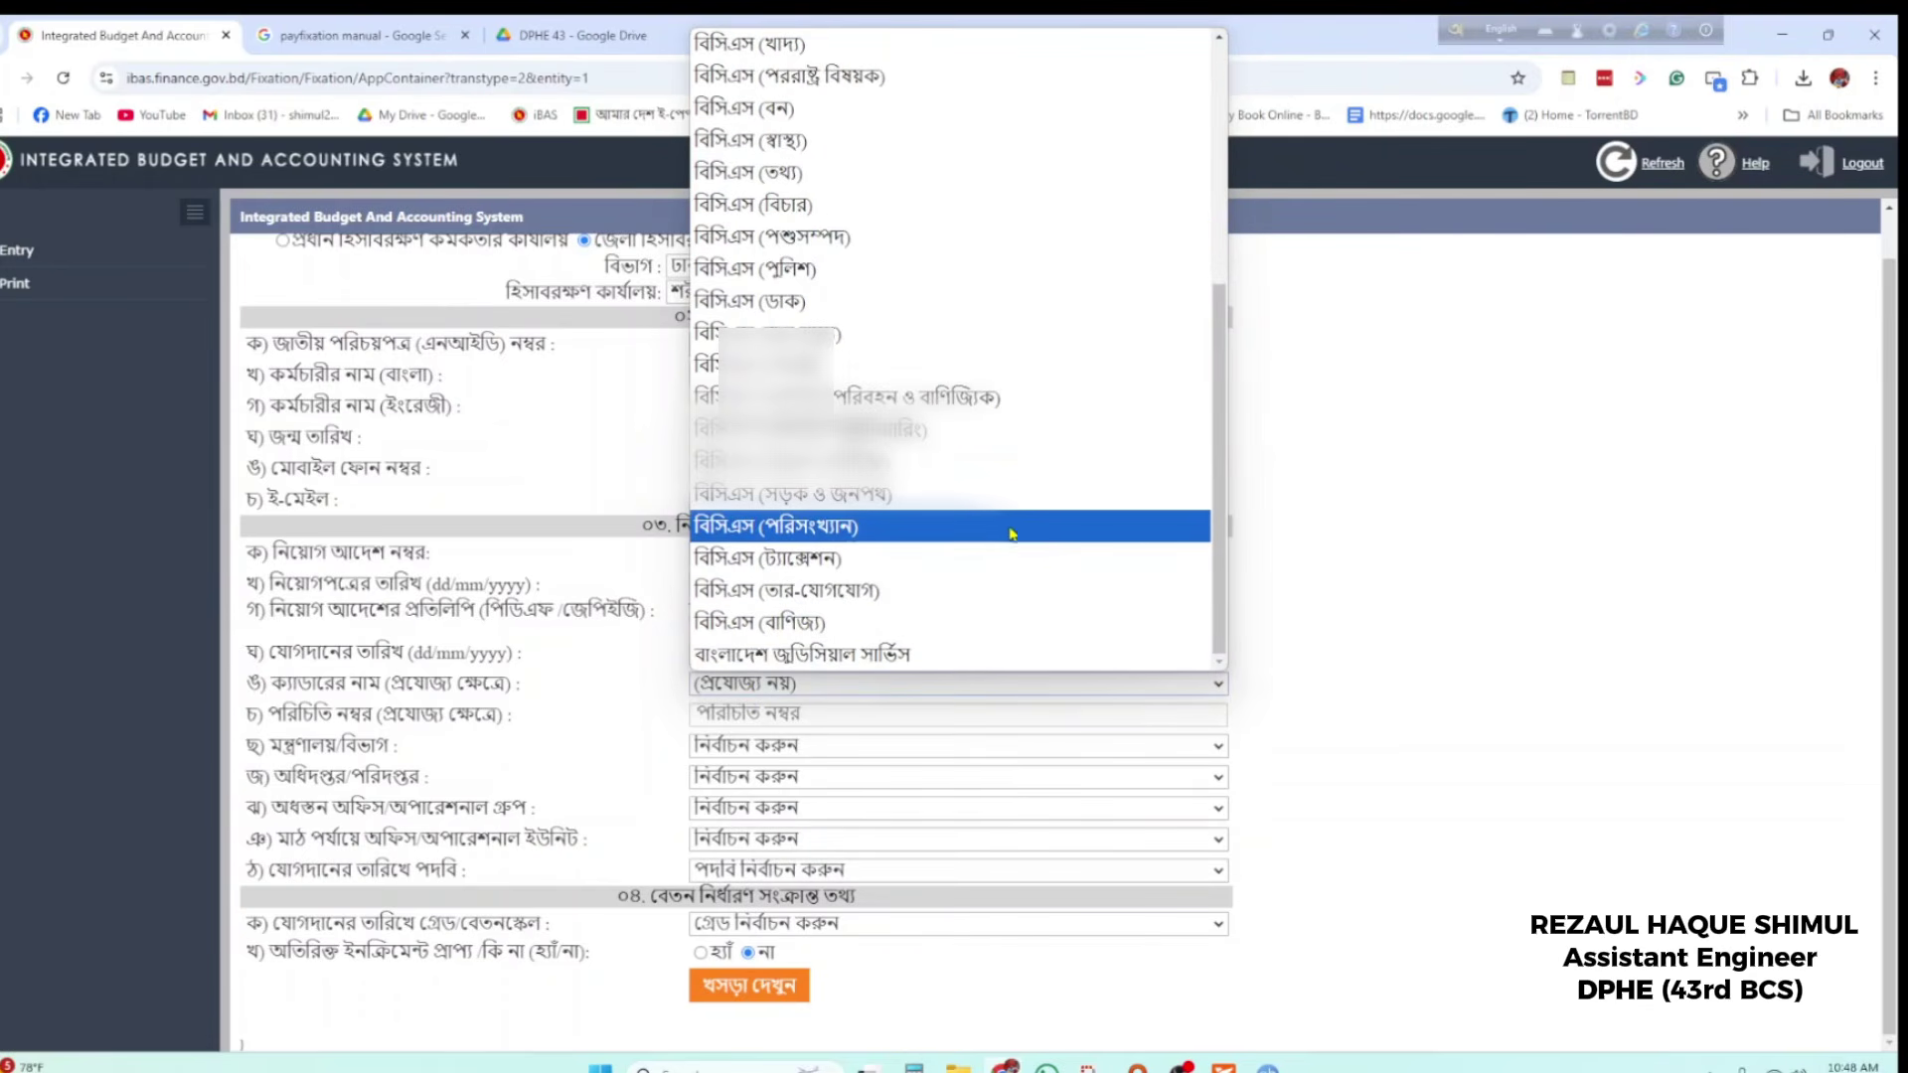
pyautogui.click(775, 332)
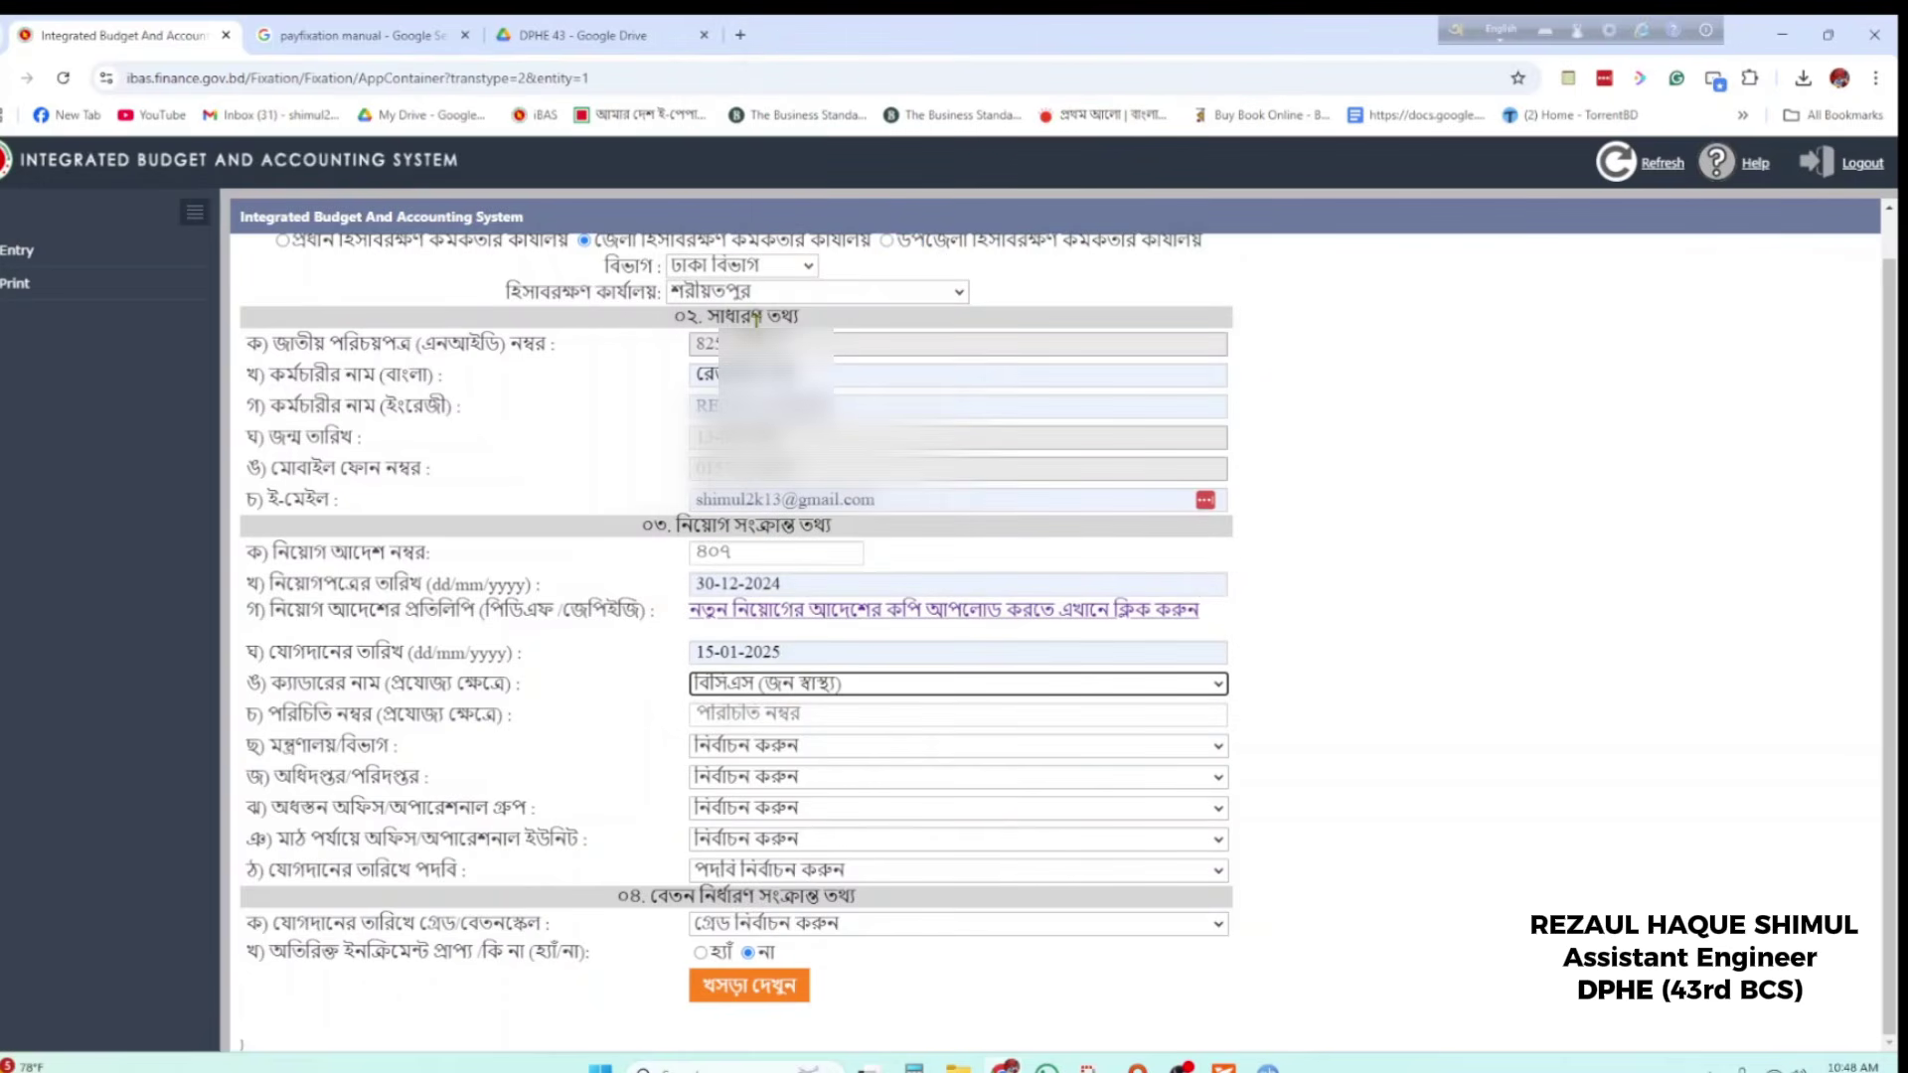
pyautogui.click(737, 712)
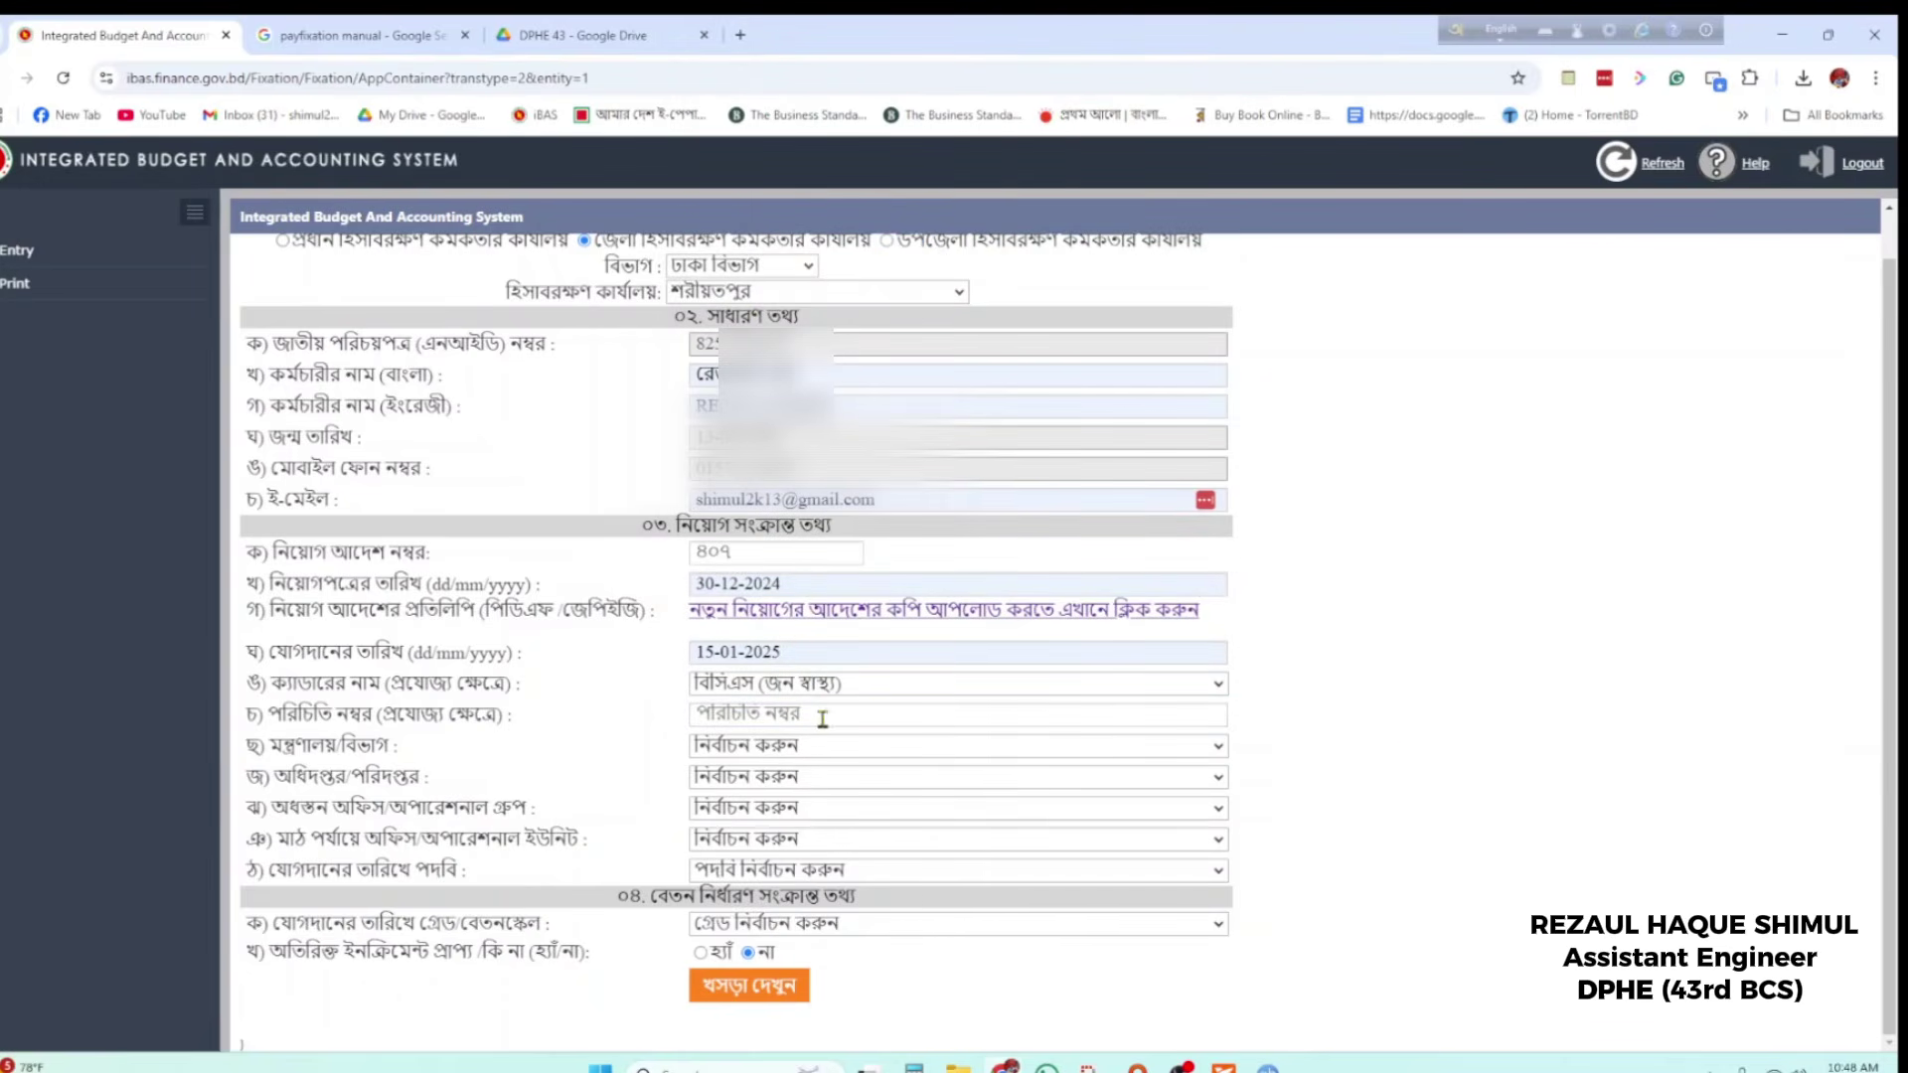
pyautogui.click(755, 747)
pyautogui.scroll(-5, 785, 695)
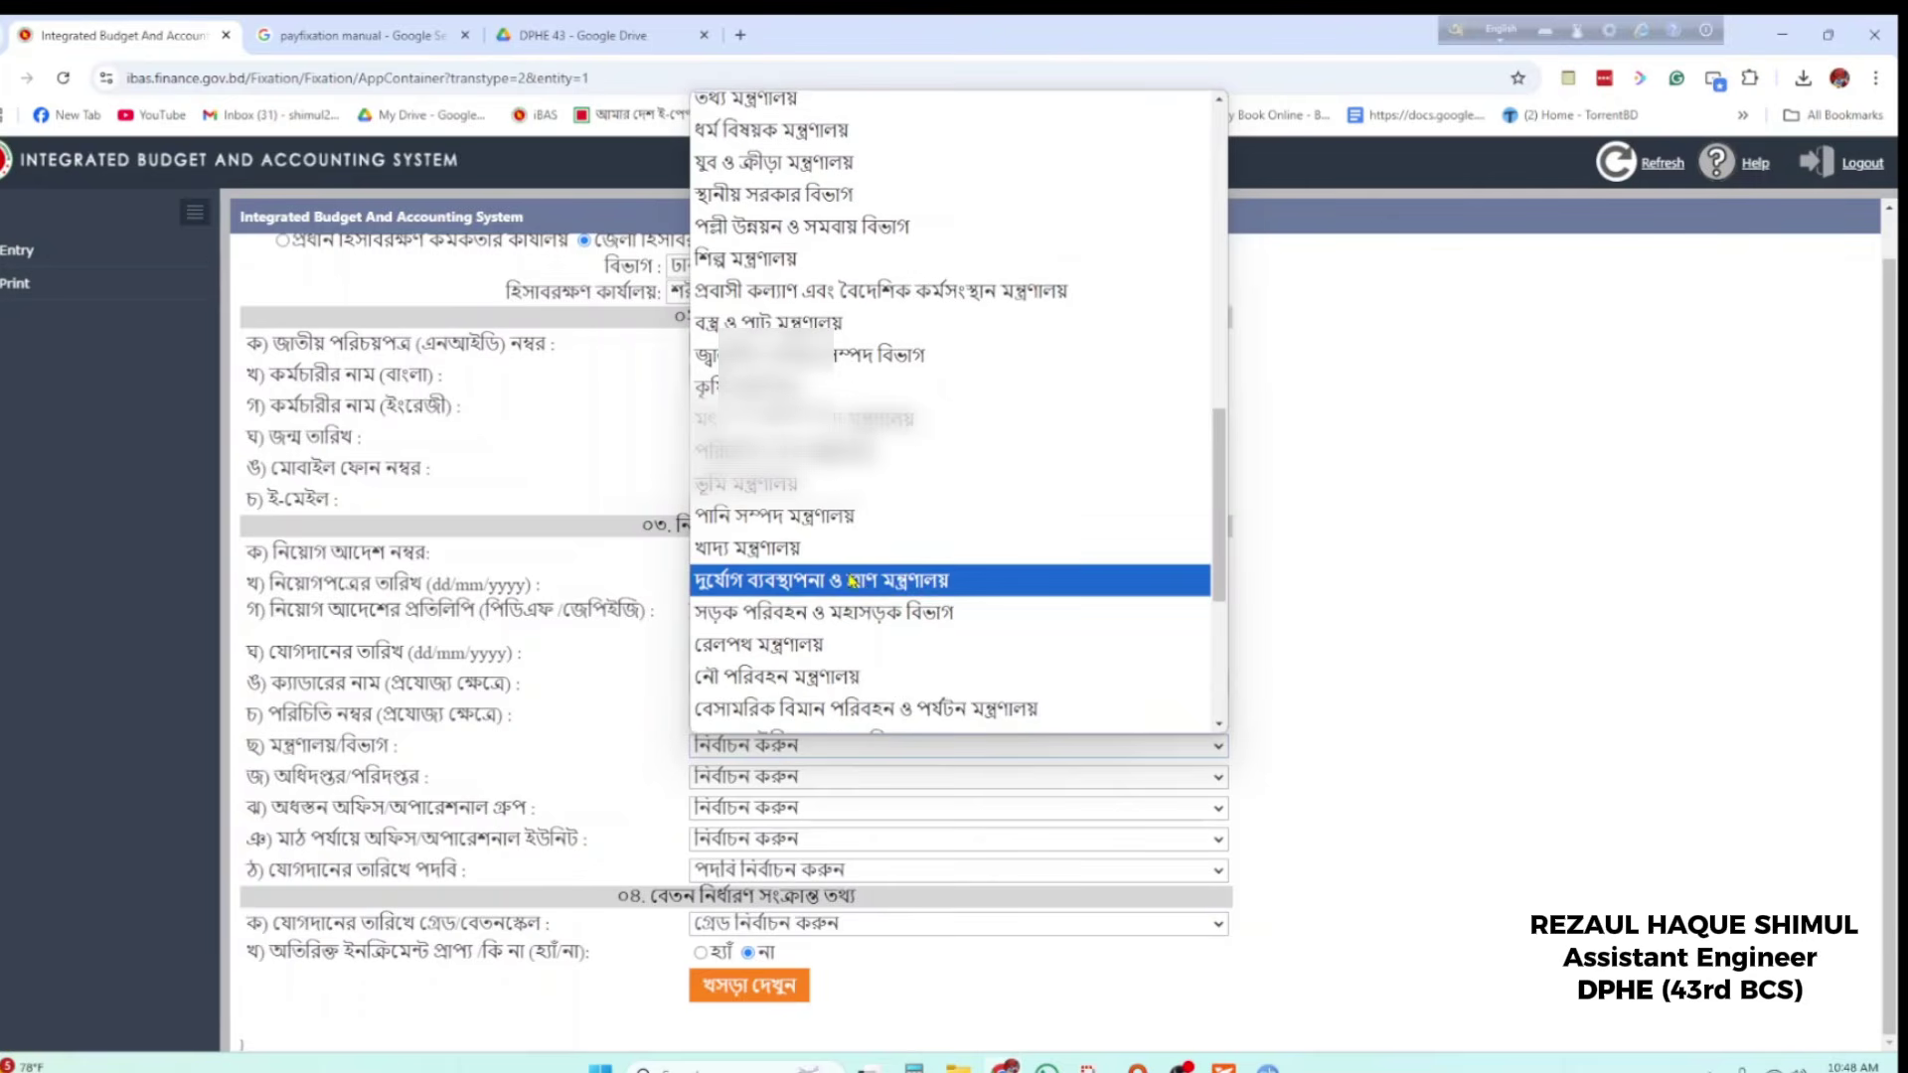
pyautogui.click(790, 214)
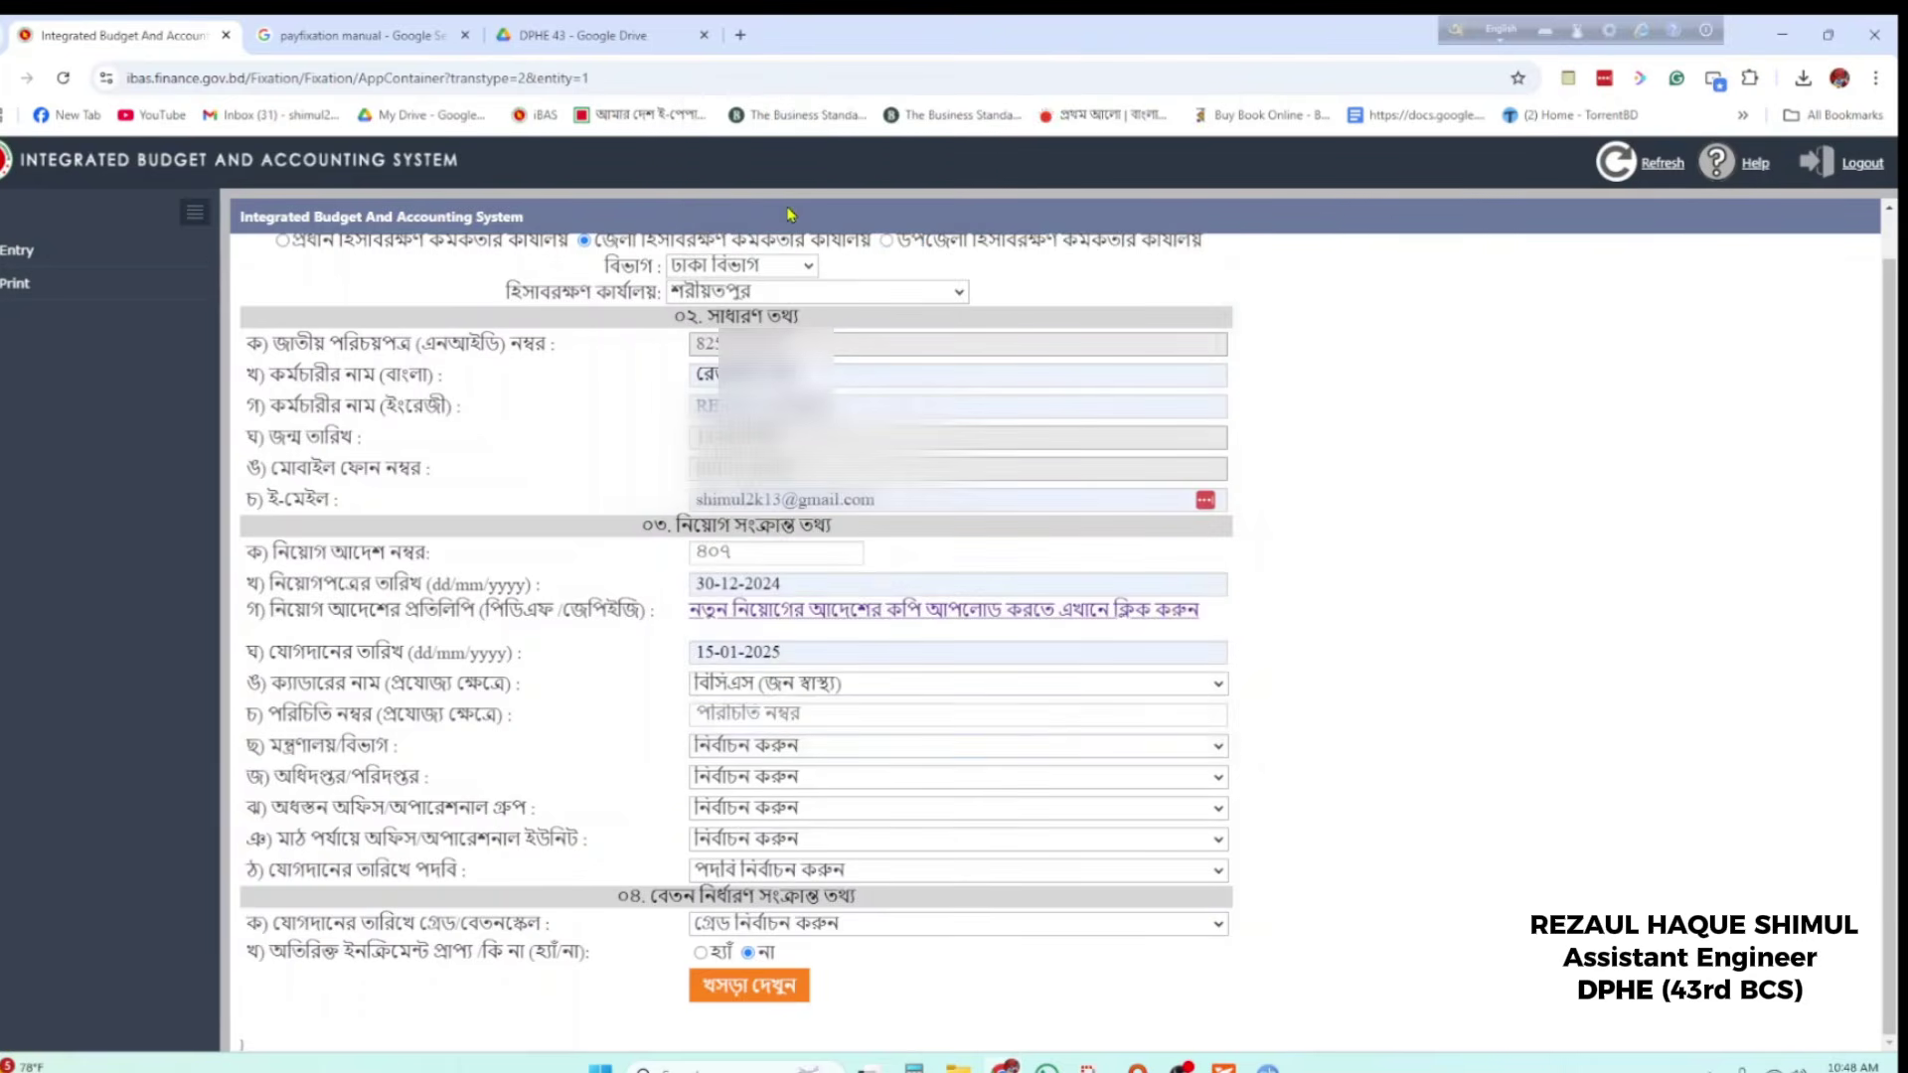
pyautogui.click(719, 777)
pyautogui.click(747, 966)
# Choose the district DPHE office group, the Shariatpur executive engineer office, and post সহকারী প্রকৌশলী
pyautogui.click(747, 807)
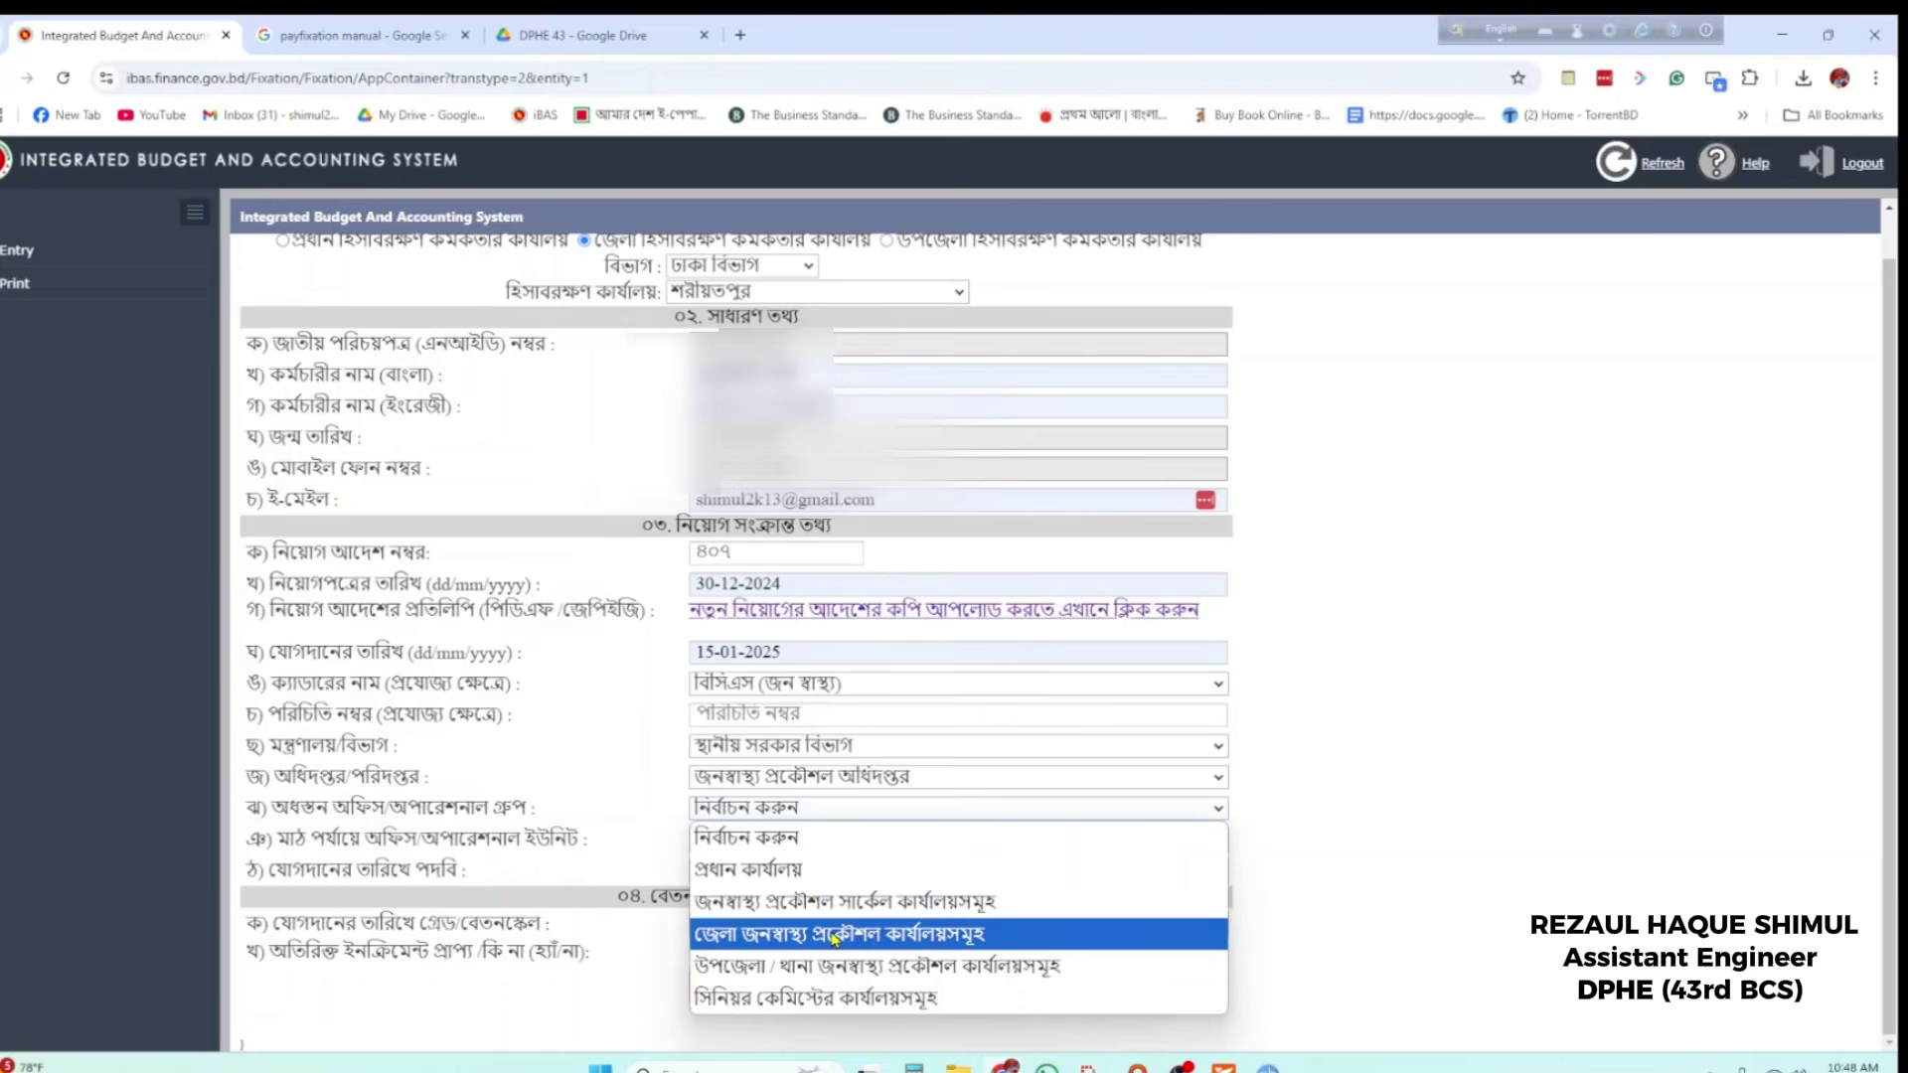
pyautogui.click(834, 937)
pyautogui.click(650, 840)
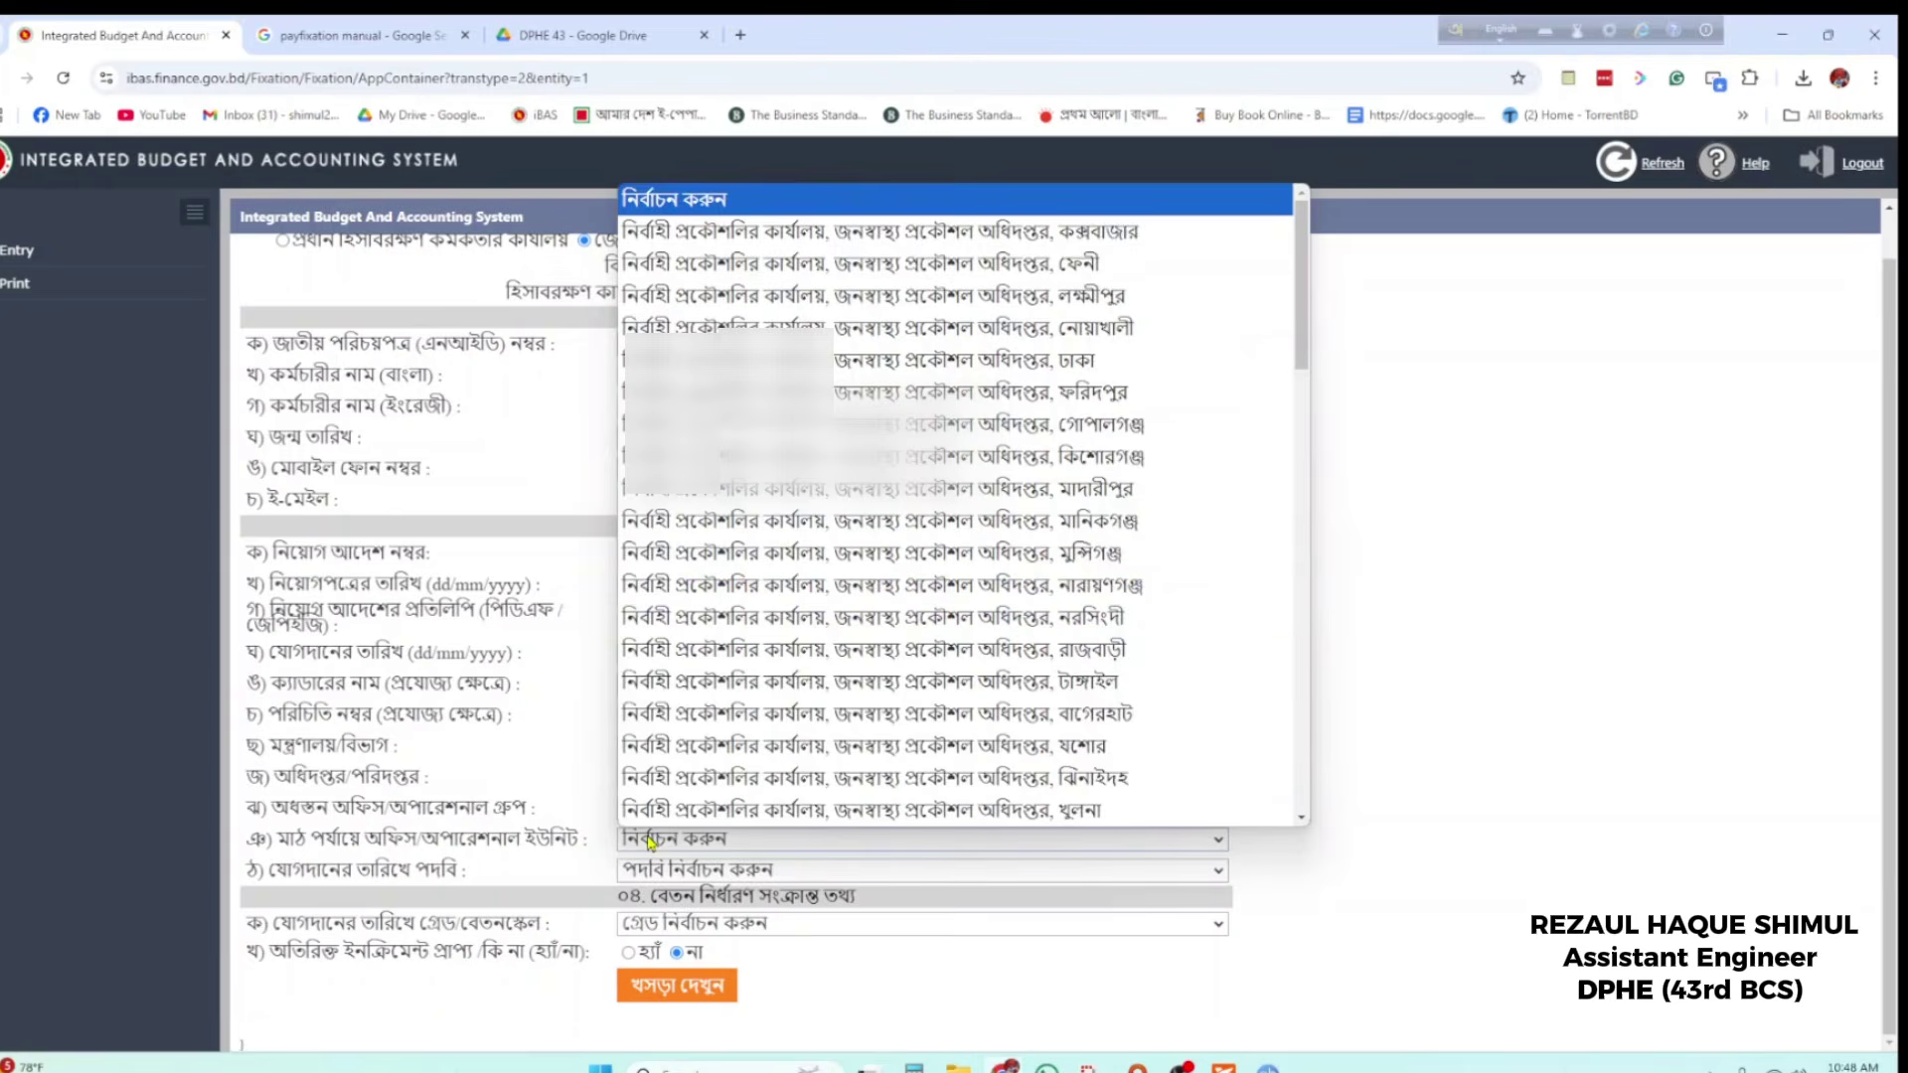
pyautogui.scroll(-5, 720, 646)
pyautogui.click(720, 754)
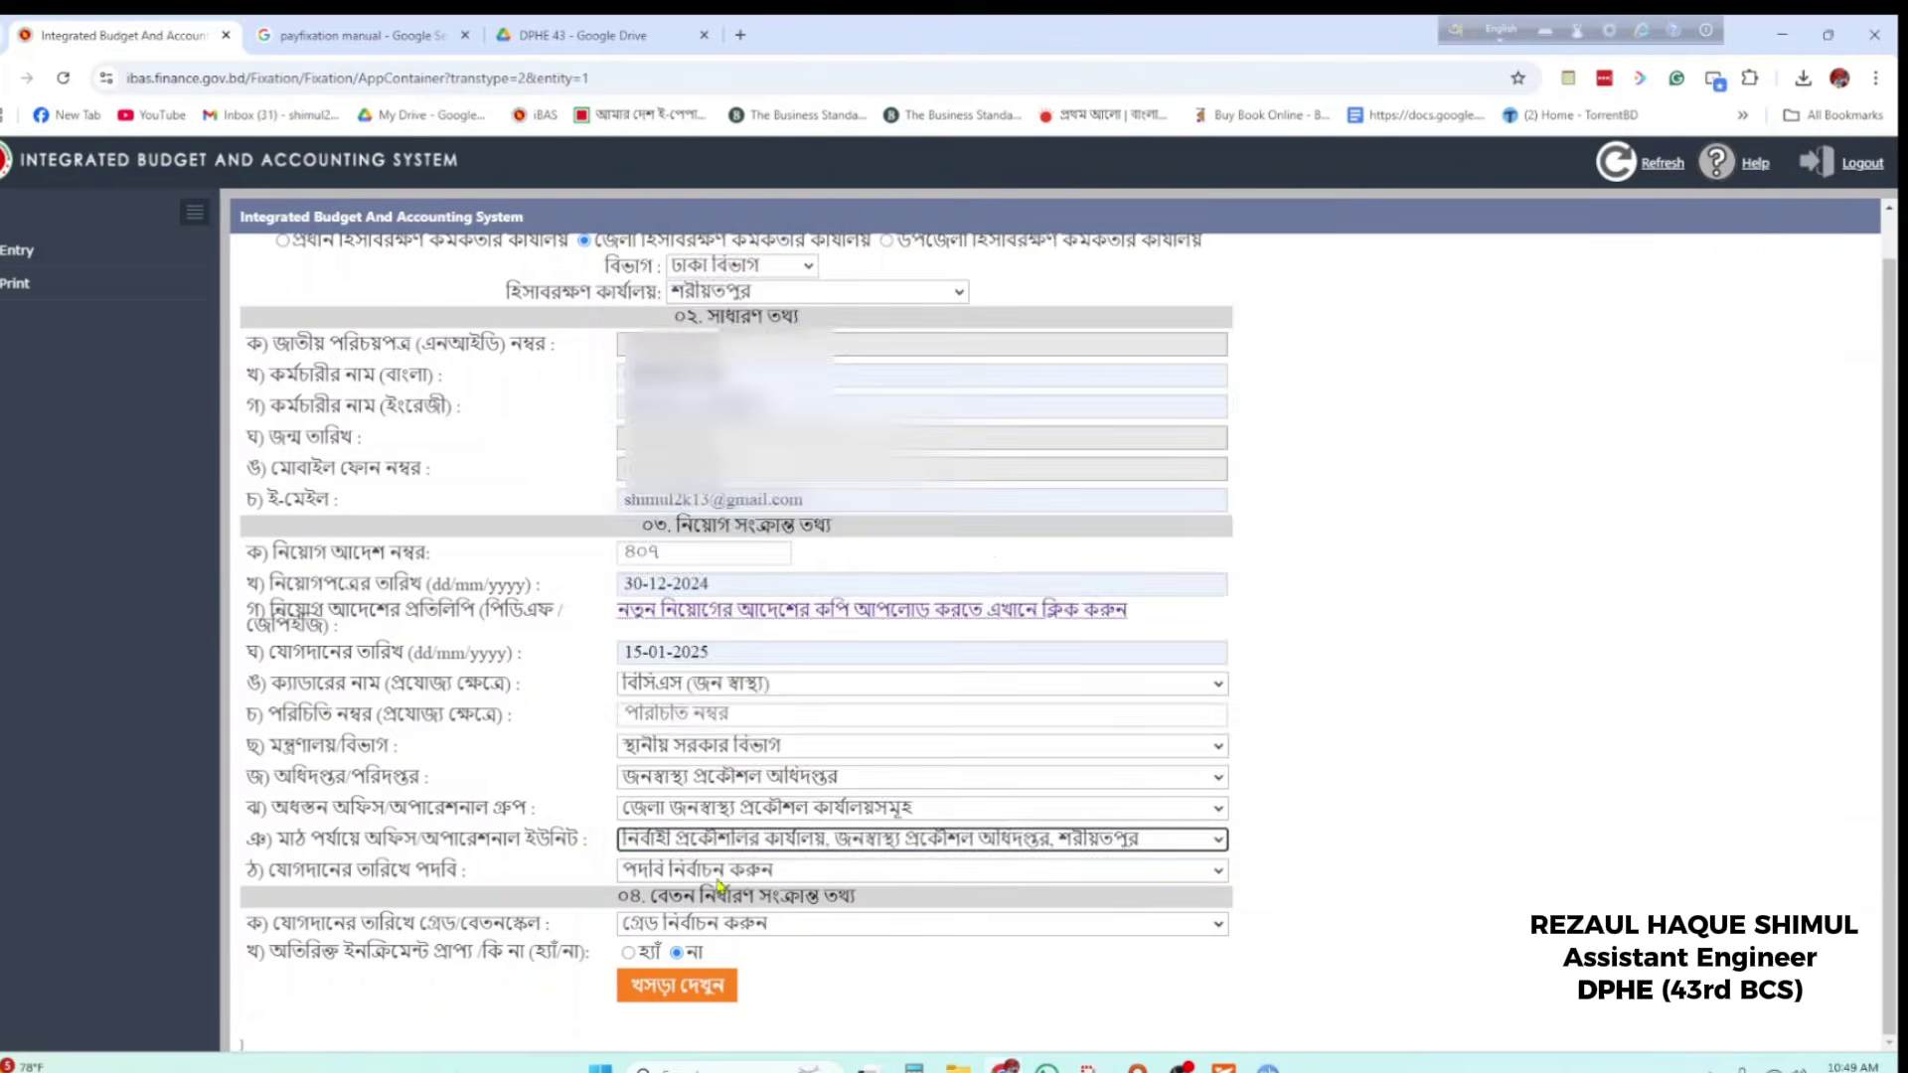
pyautogui.click(719, 872)
pyautogui.click(720, 320)
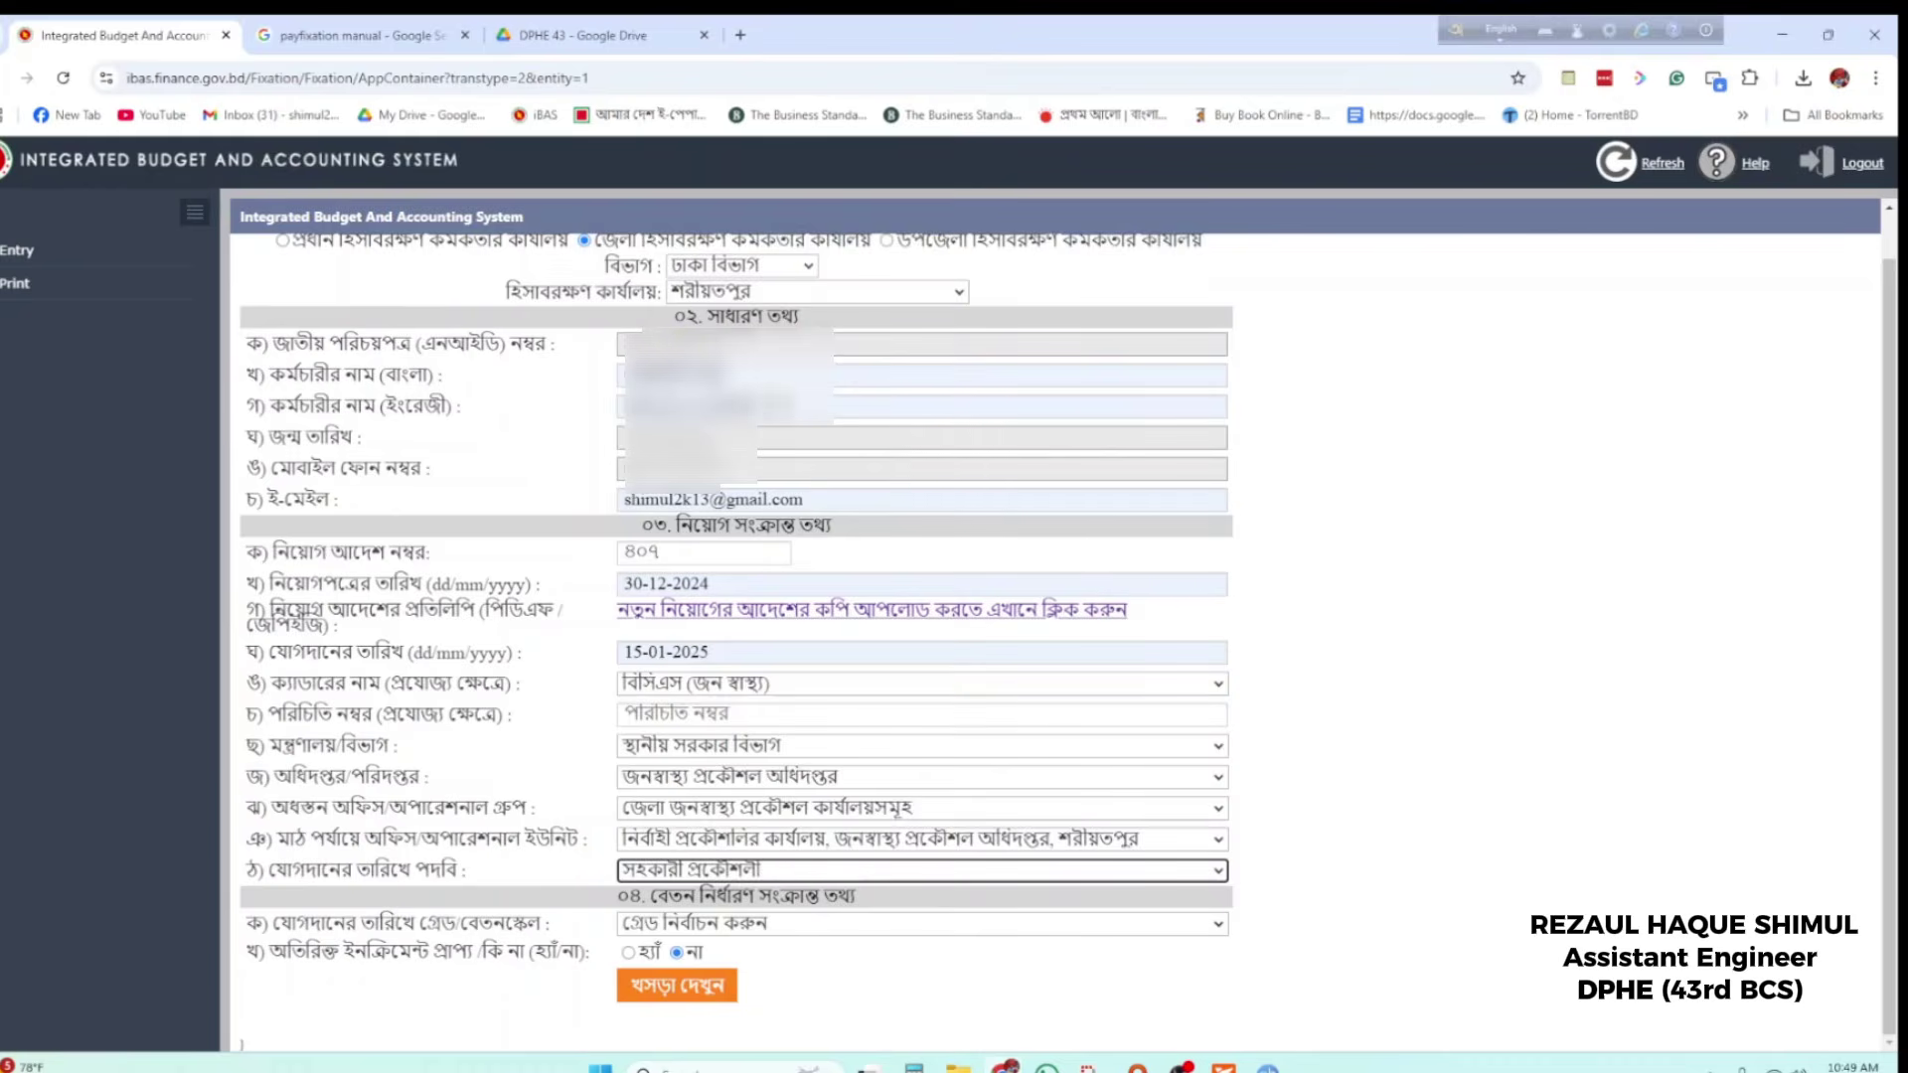
pyautogui.click(750, 927)
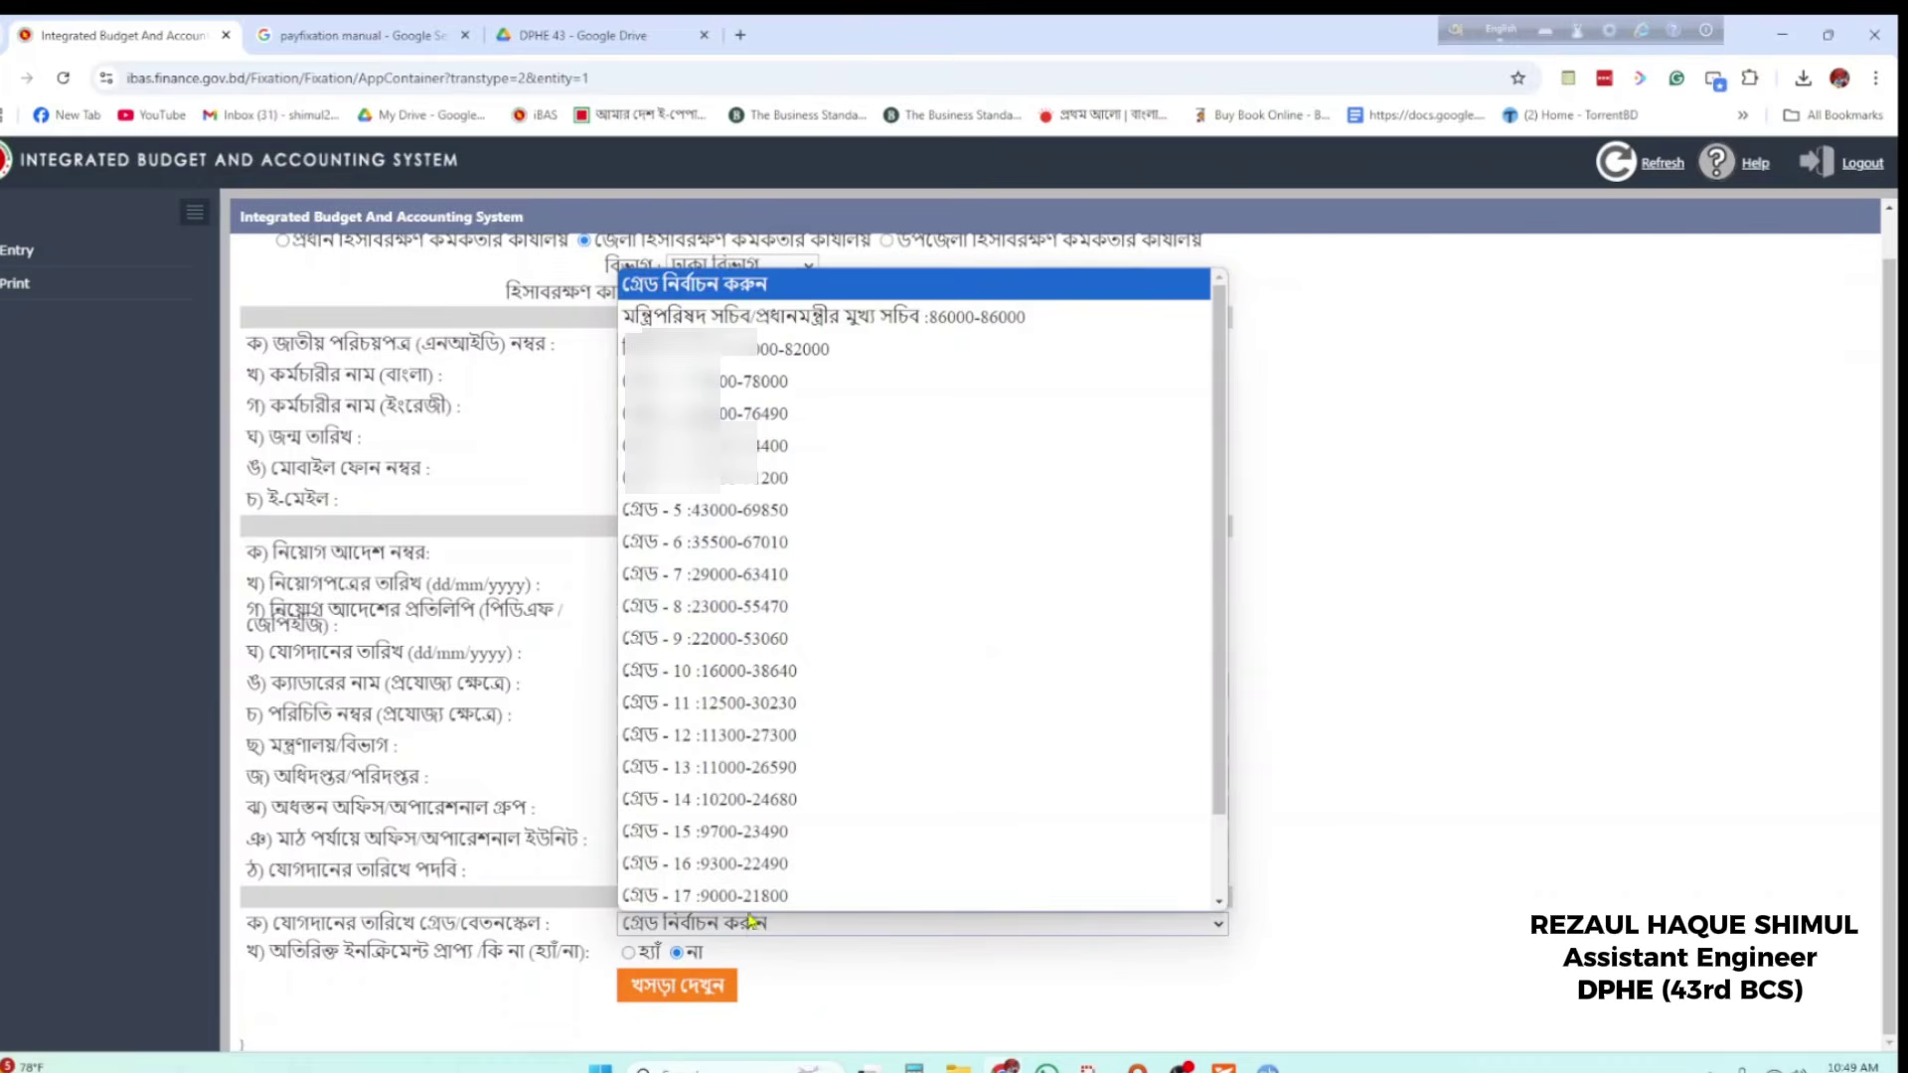
pyautogui.click(694, 645)
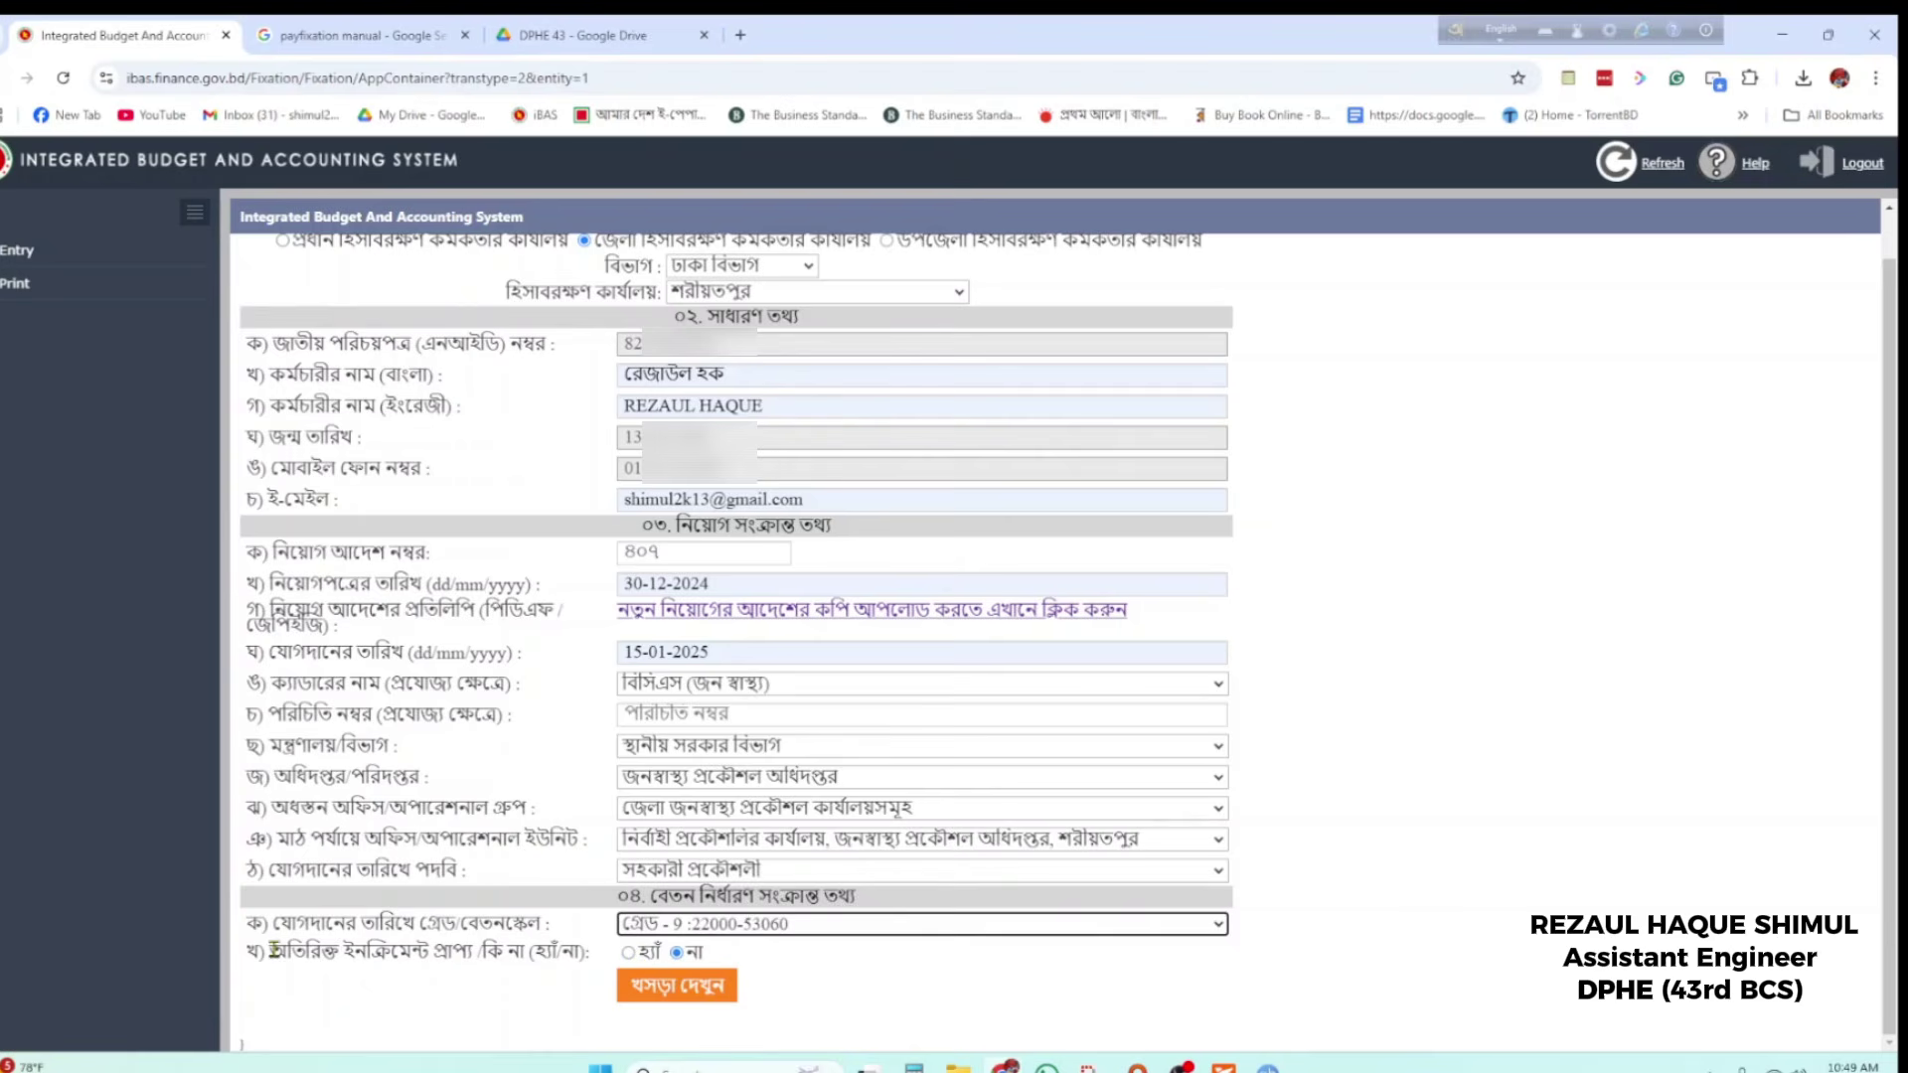
pyautogui.moveTo(275, 948); pyautogui.dragTo(578, 957)
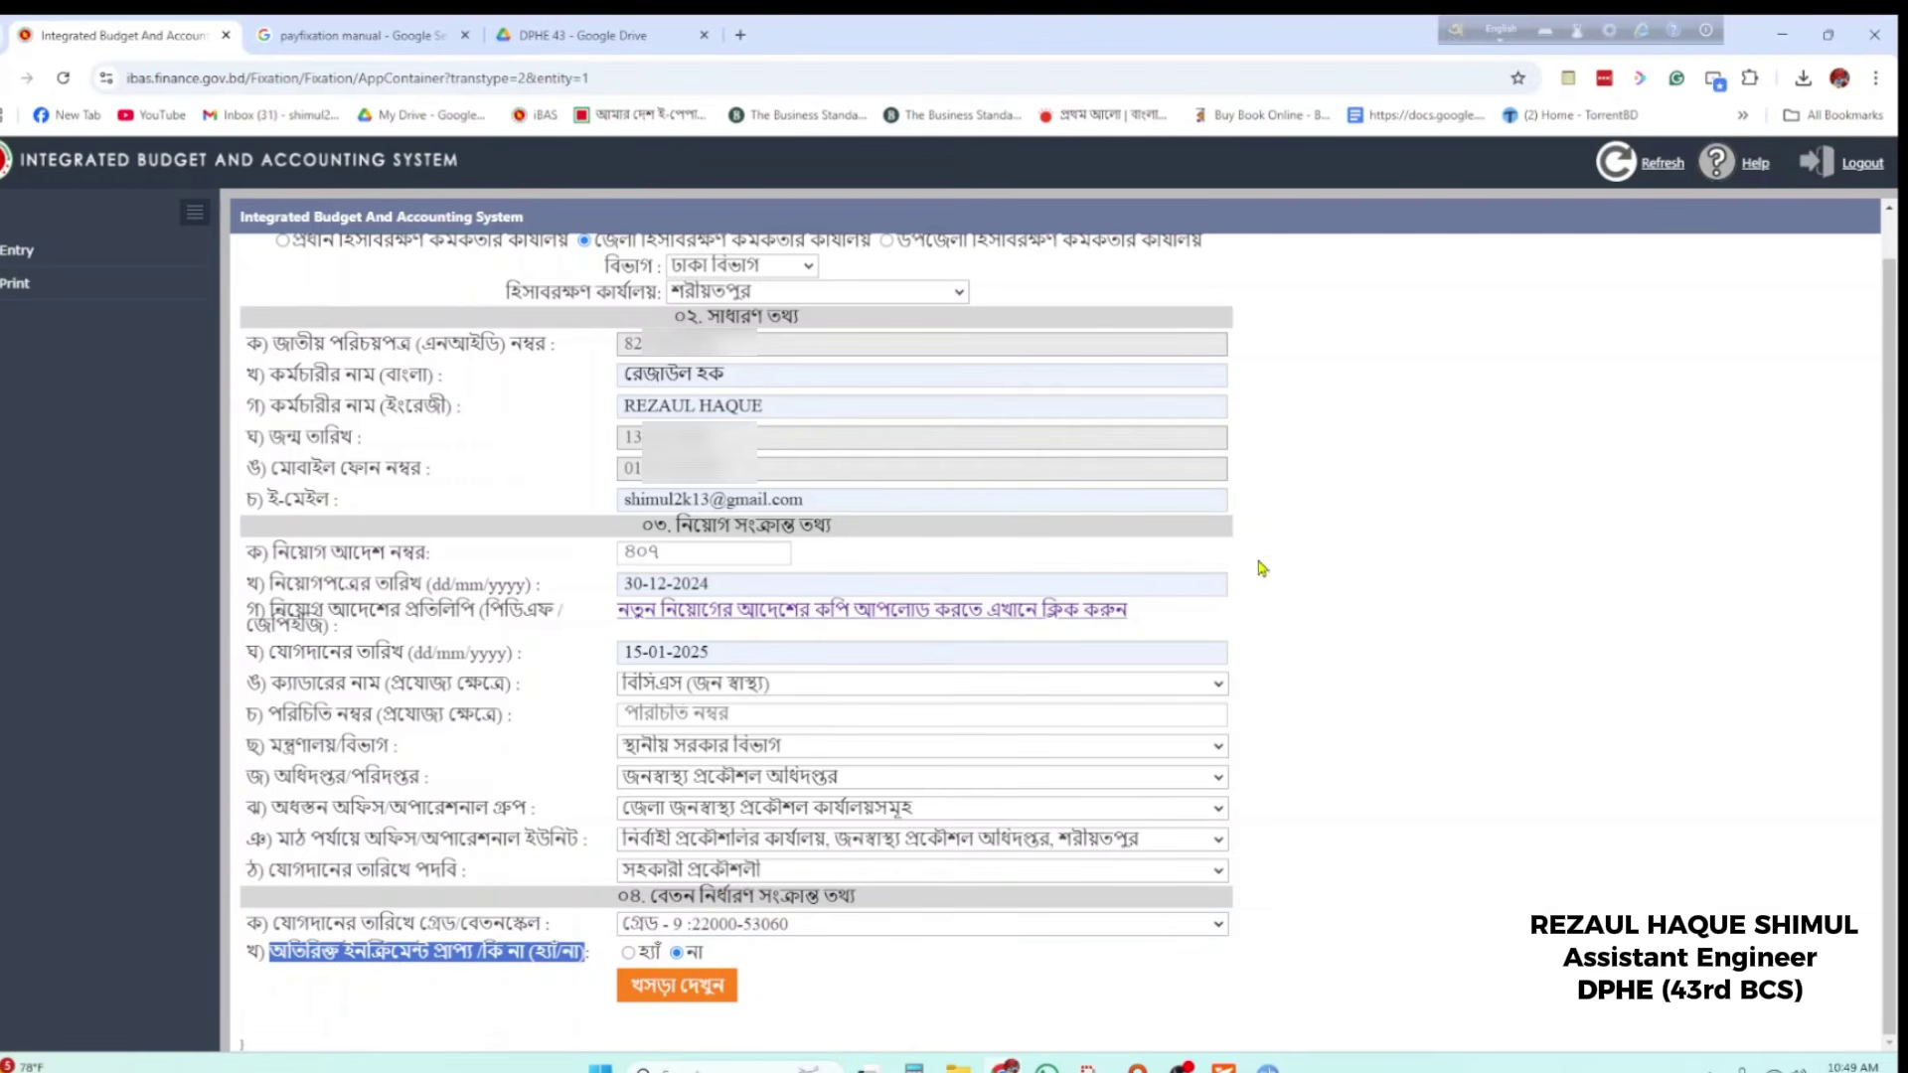
pyautogui.click(631, 955)
pyautogui.scroll(-1, 695, 939)
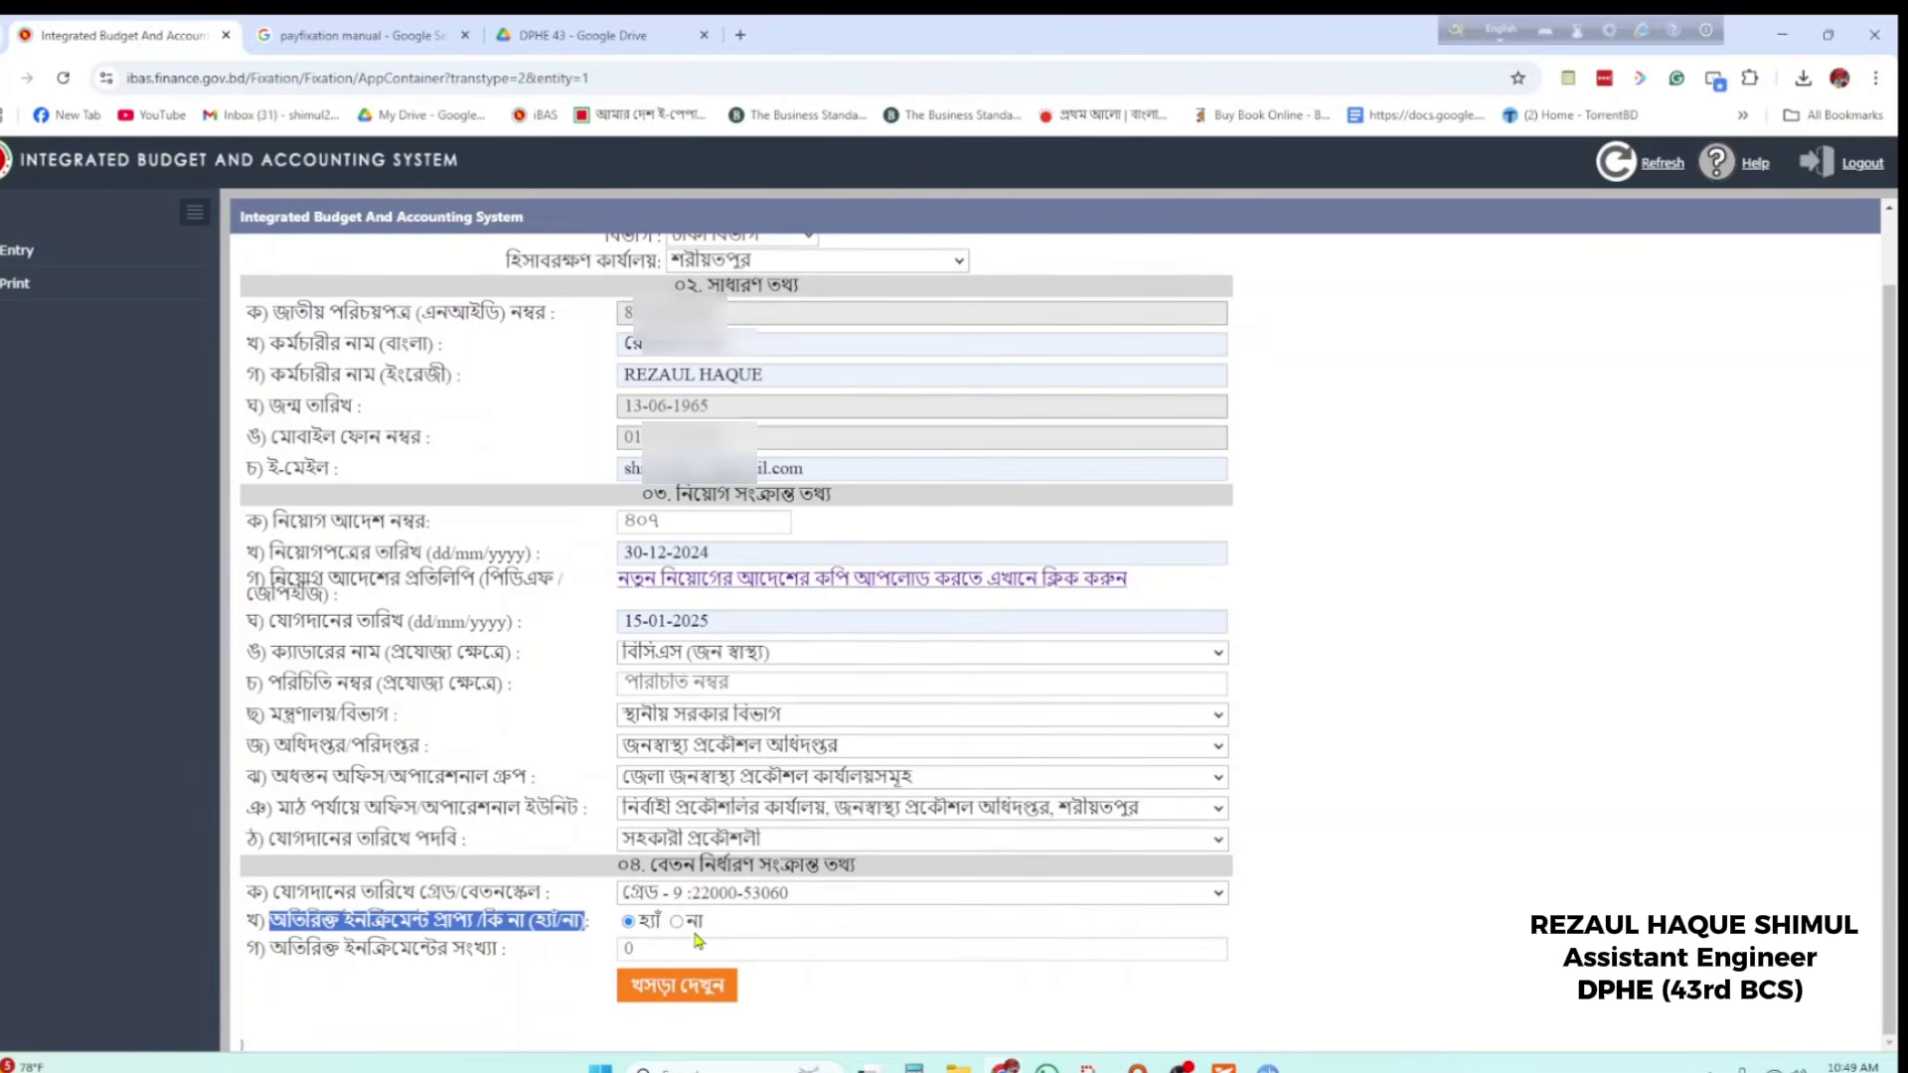
pyautogui.moveTo(667, 950); pyautogui.dragTo(618, 956)
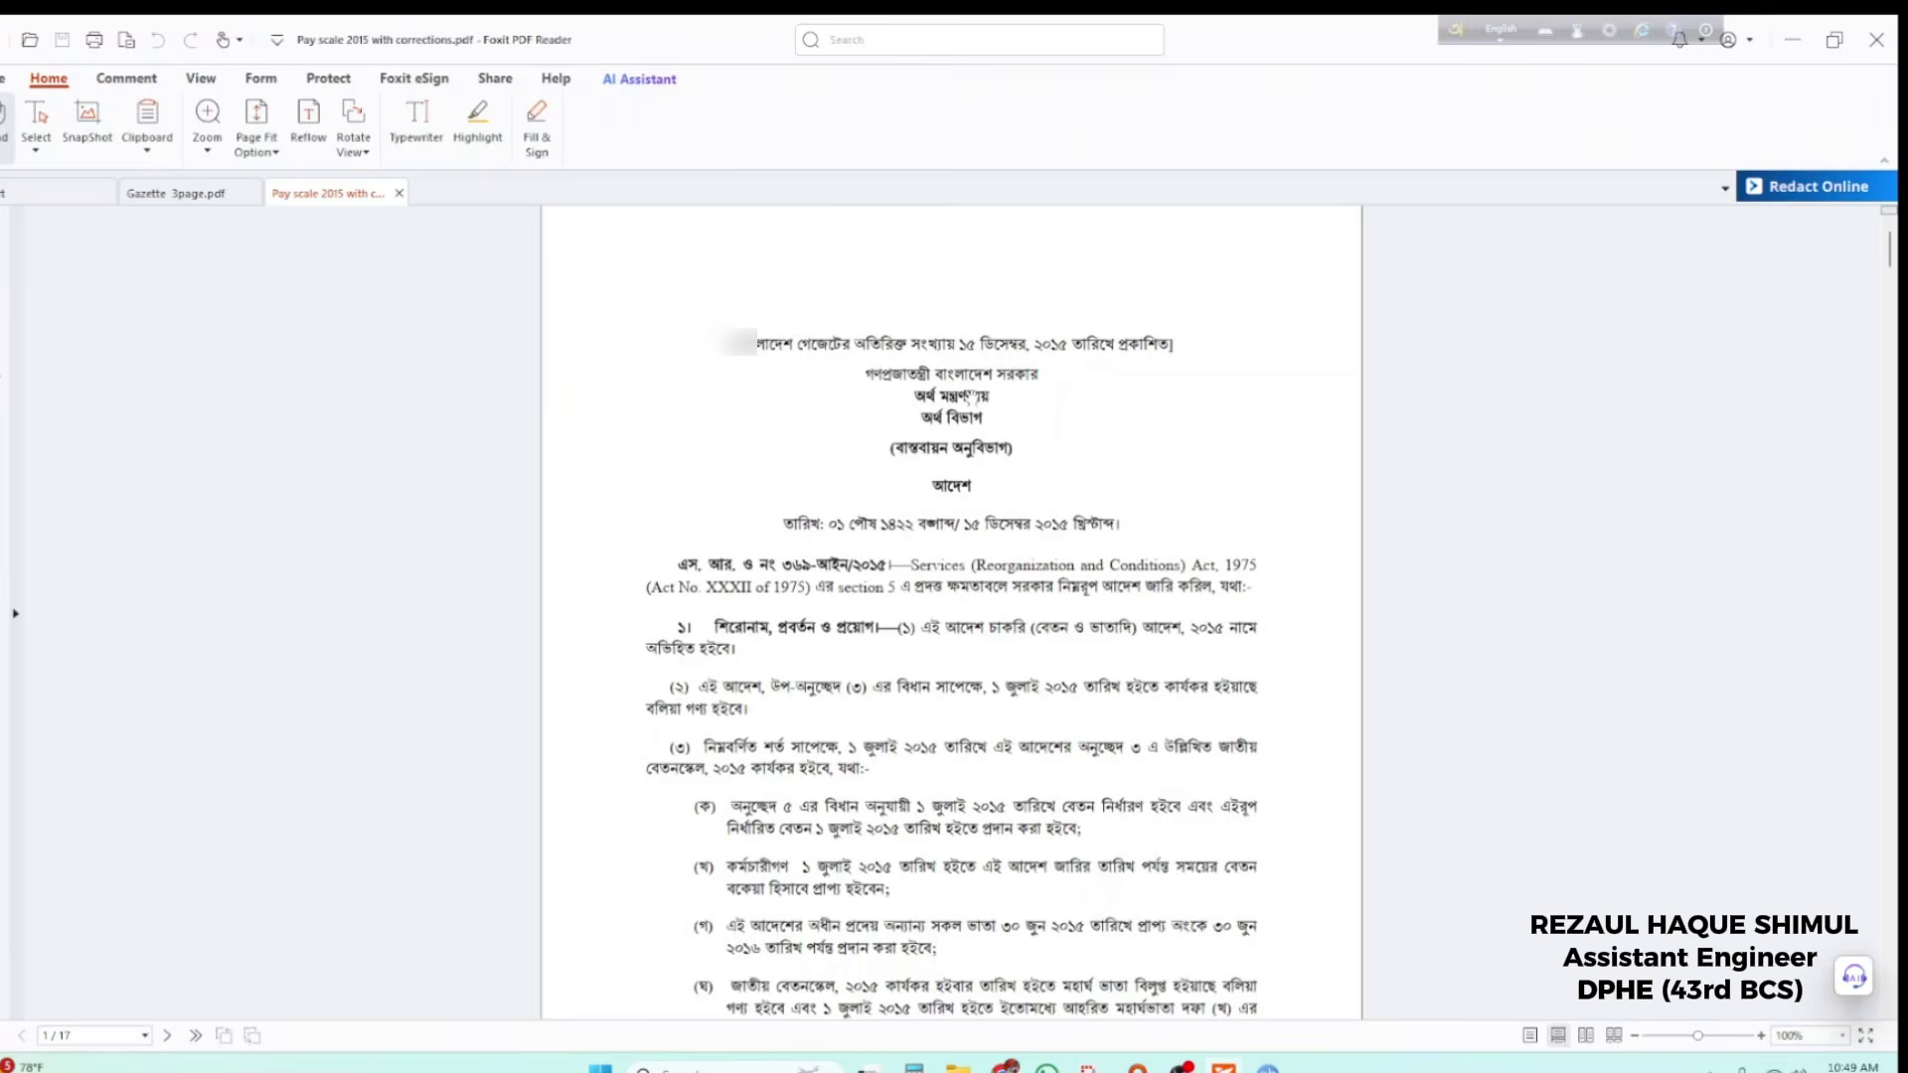
# Scroll the Pay scale 2015 PDF to the increment rule and highlight '(Increment)'
pyautogui.scroll(-10, 894, 539)
pyautogui.scroll(-3, 894, 539)
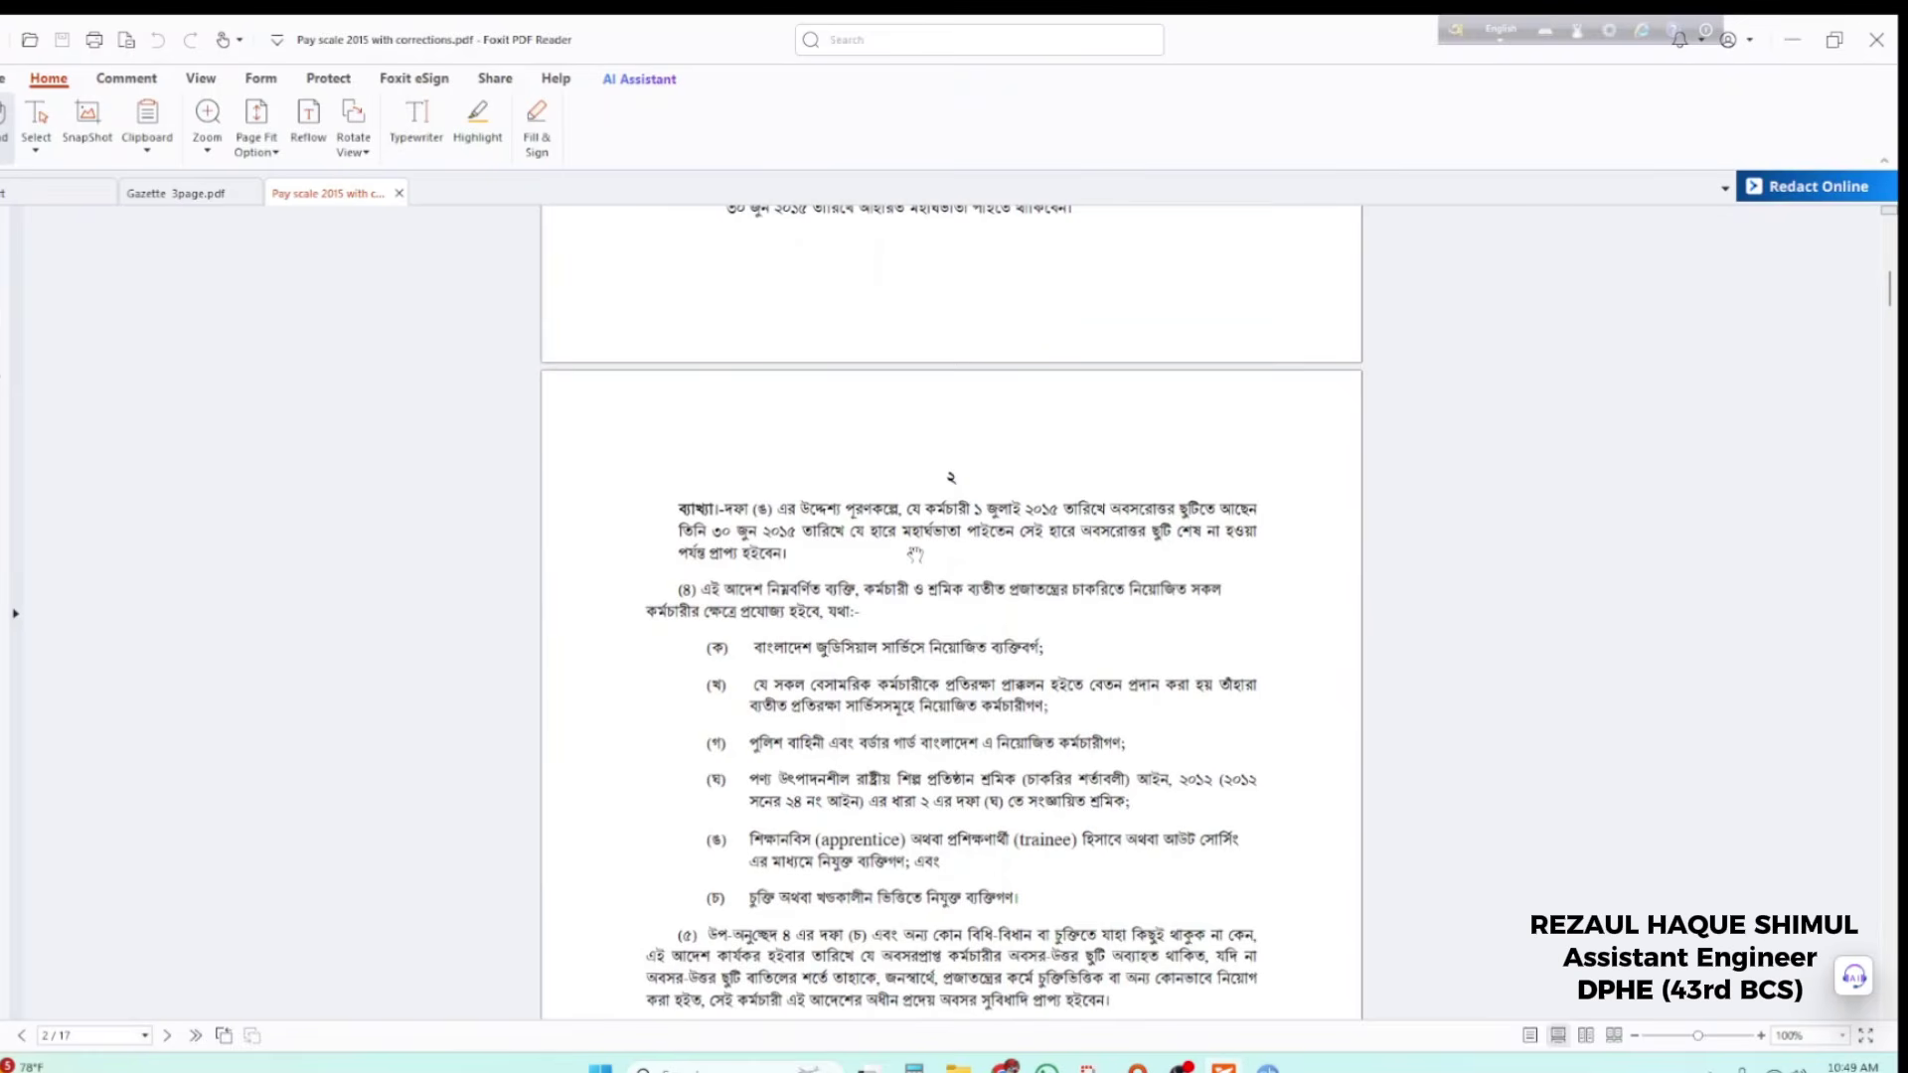
pyautogui.scroll(-8, 914, 554)
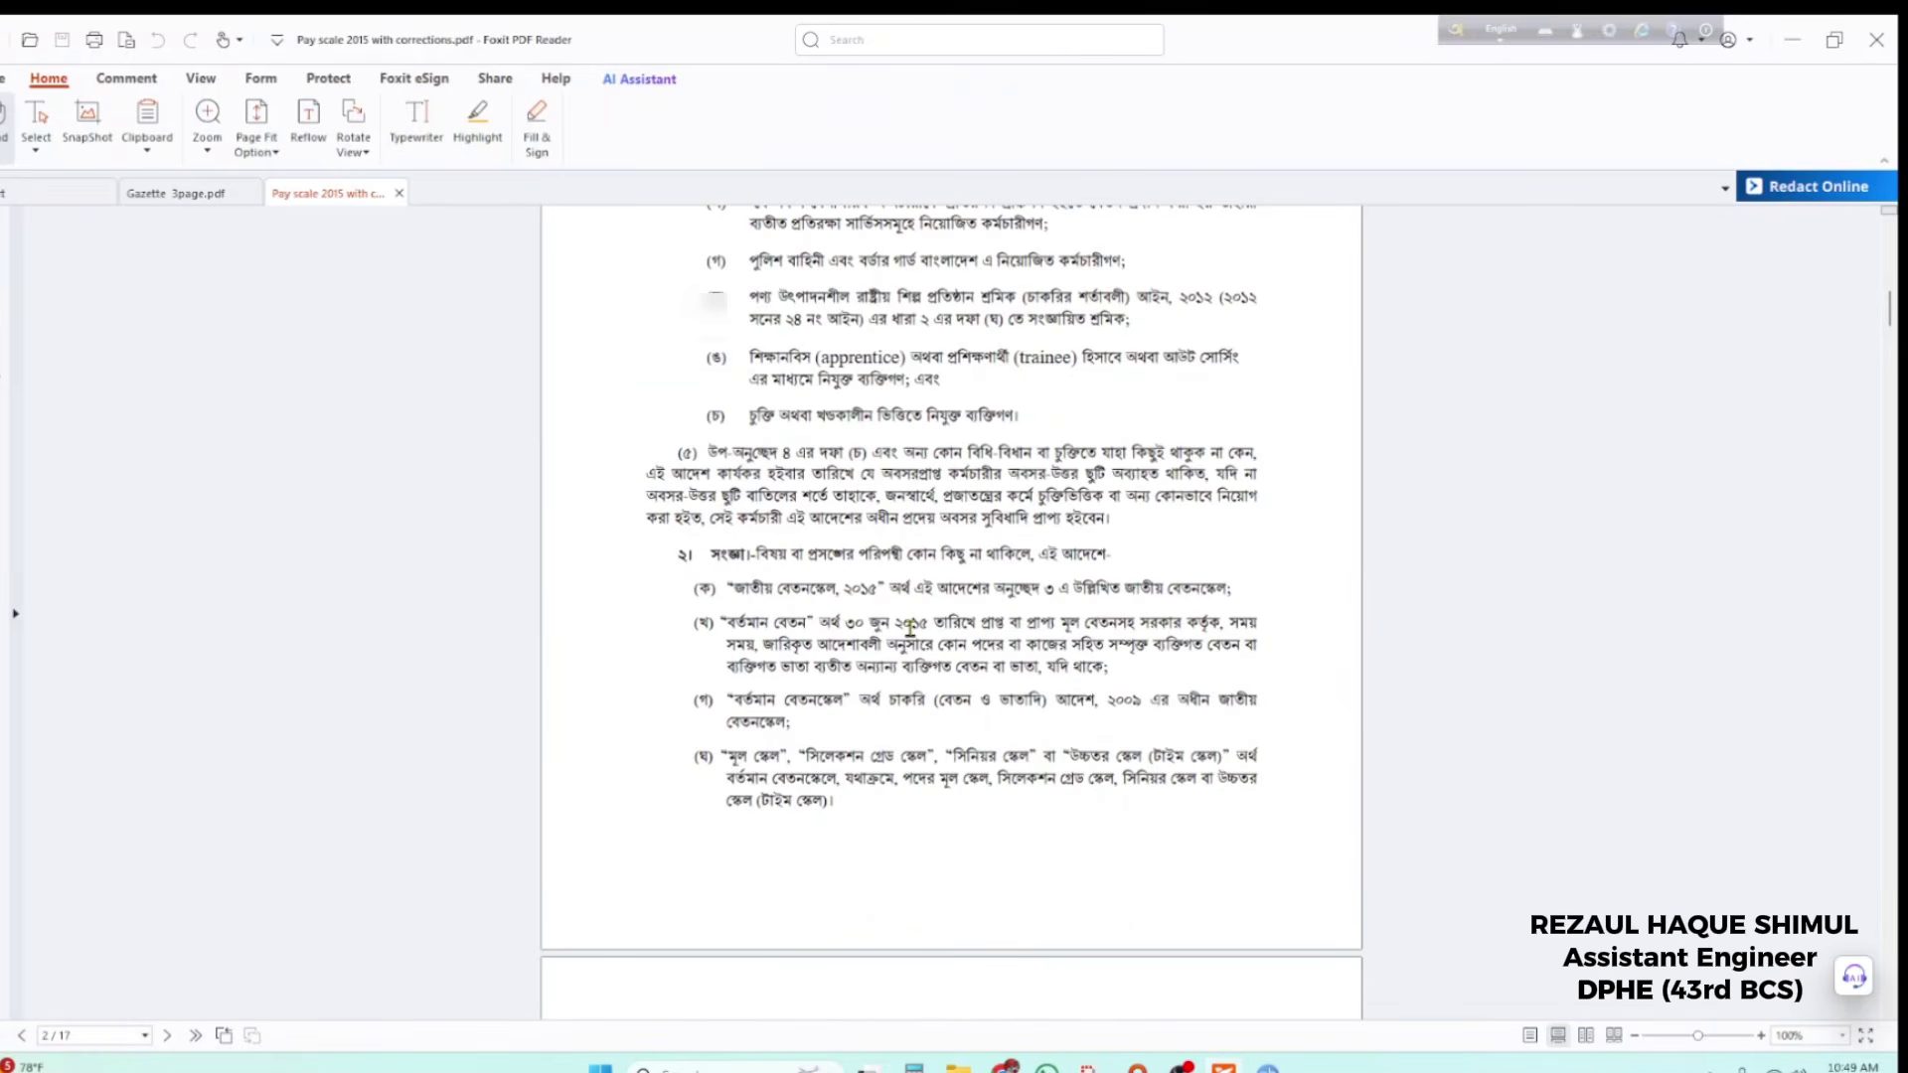
pyautogui.scroll(-7, 910, 630)
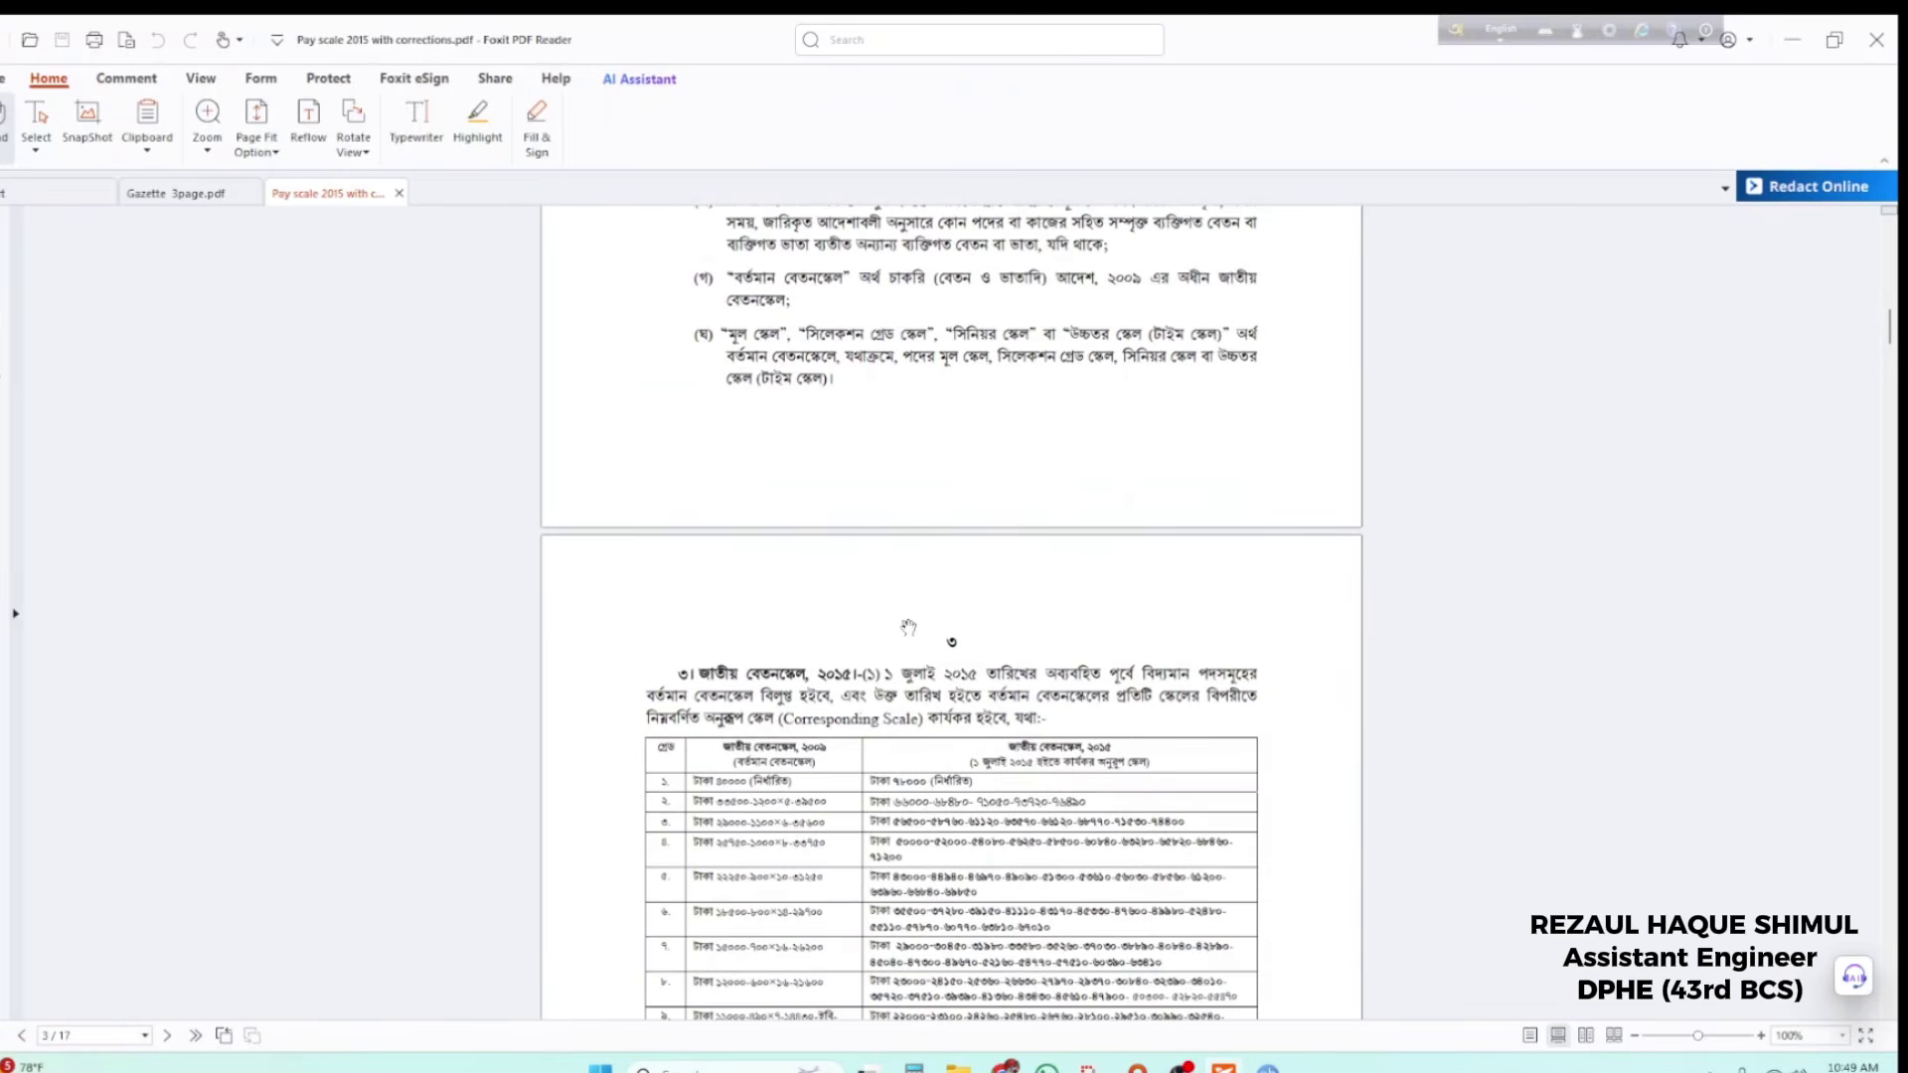
pyautogui.scroll(-8, 907, 626)
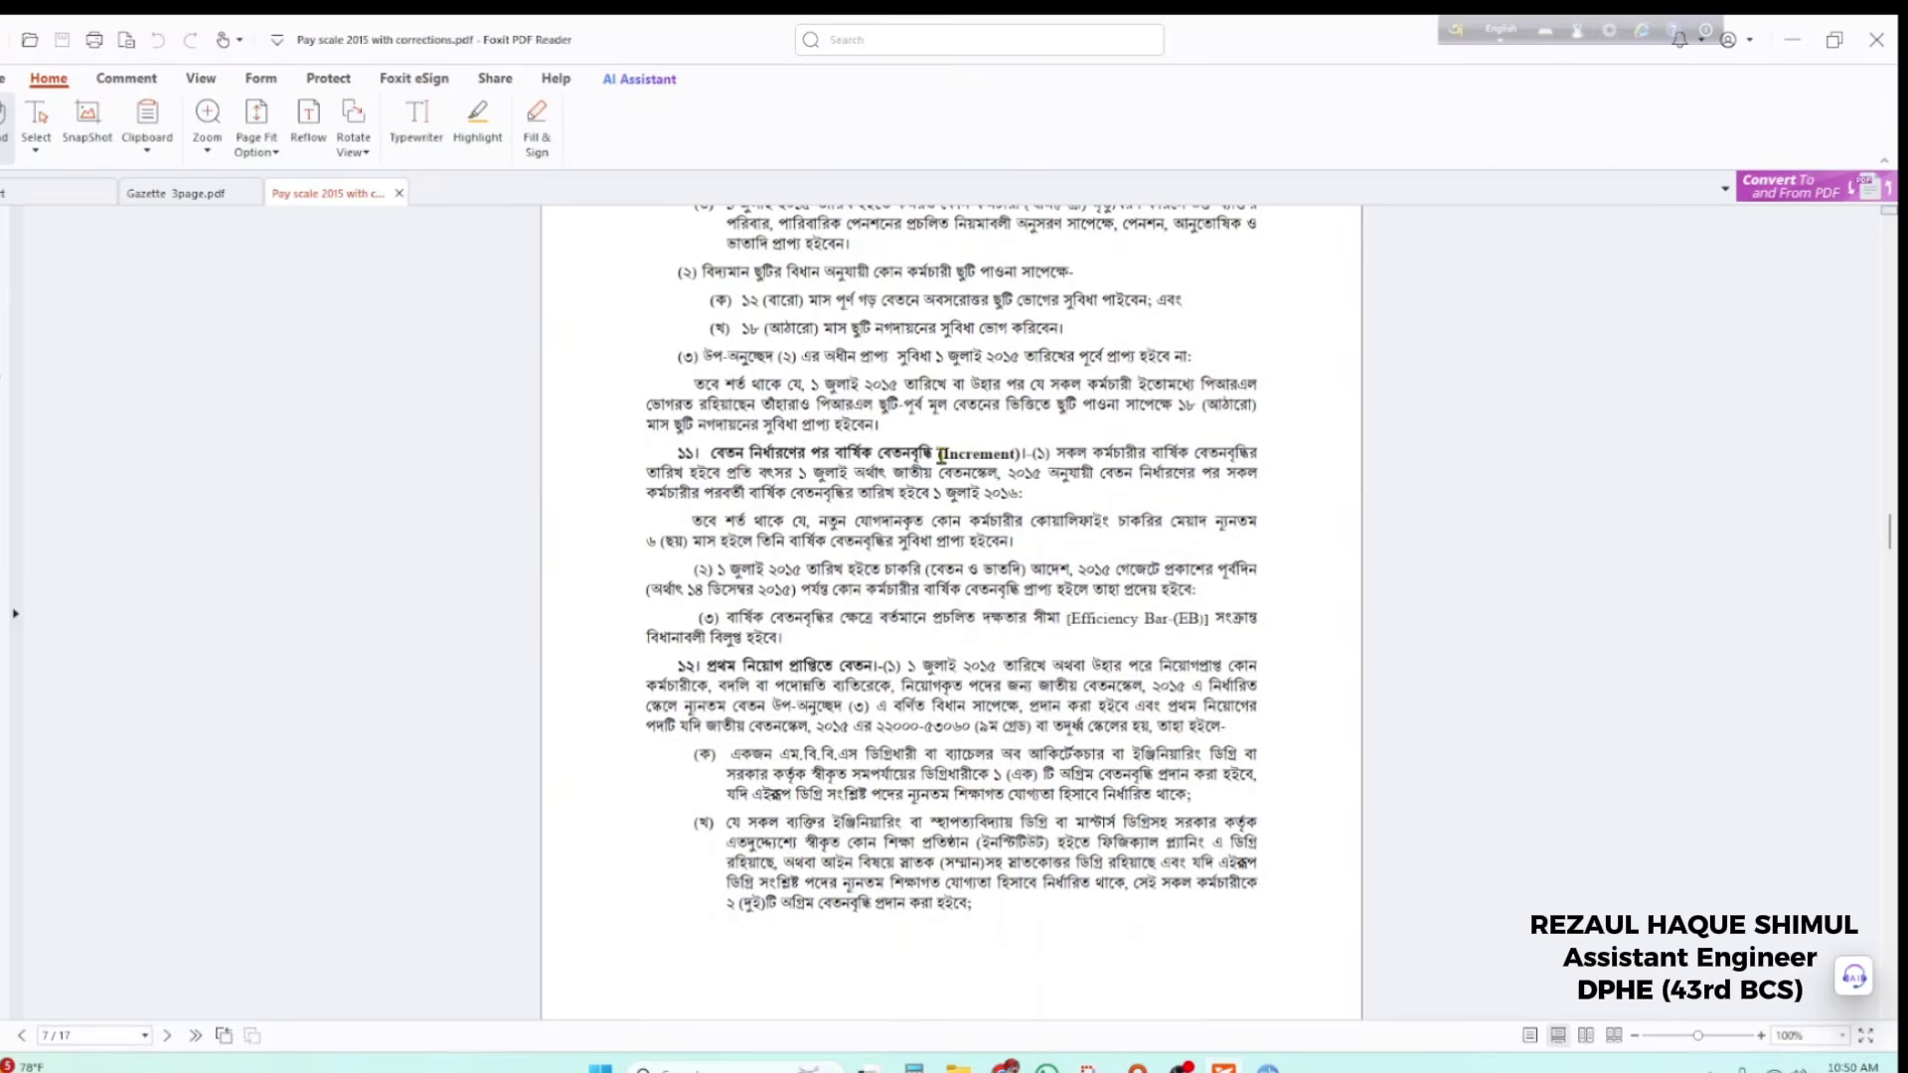
pyautogui.moveTo(941, 454); pyautogui.dragTo(1023, 454)
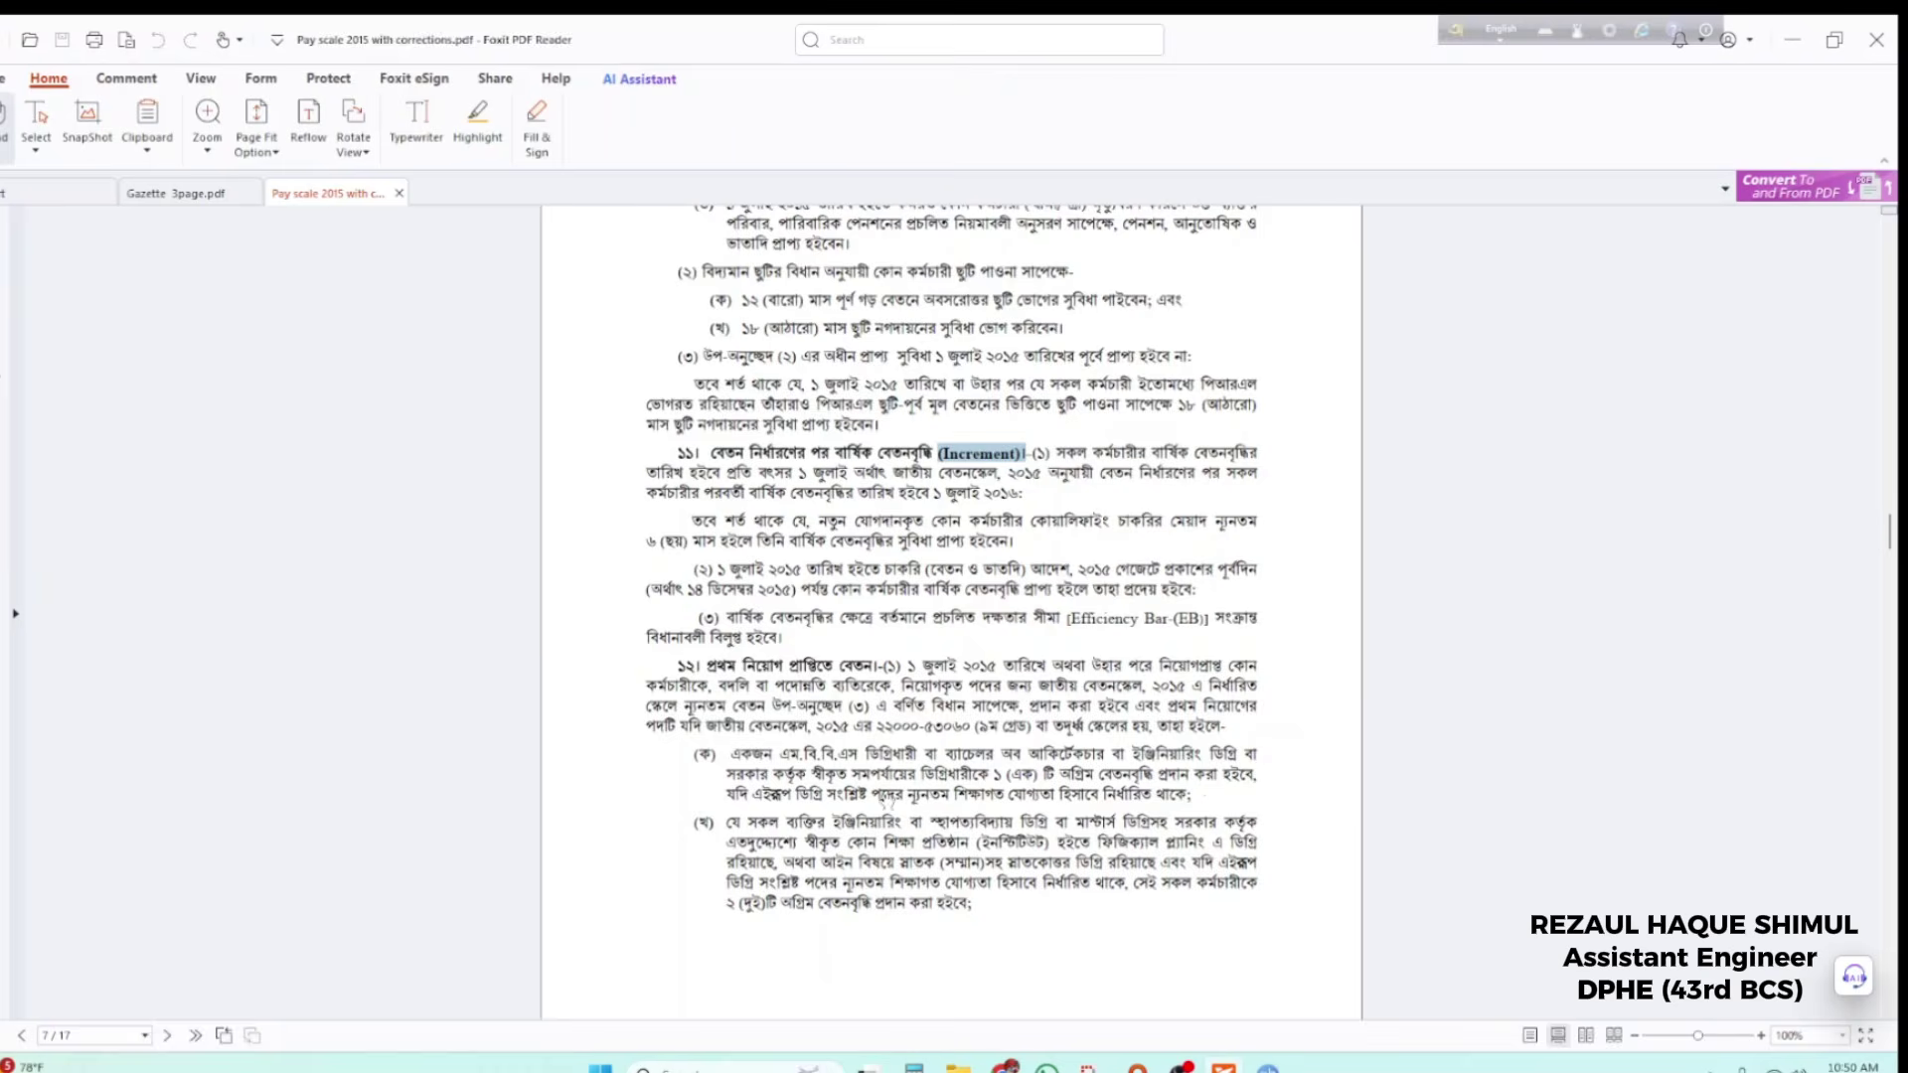
# Read on to the page-16 amendment dated 20 April 2016, then return to page 1
pyautogui.scroll(-3, 888, 802)
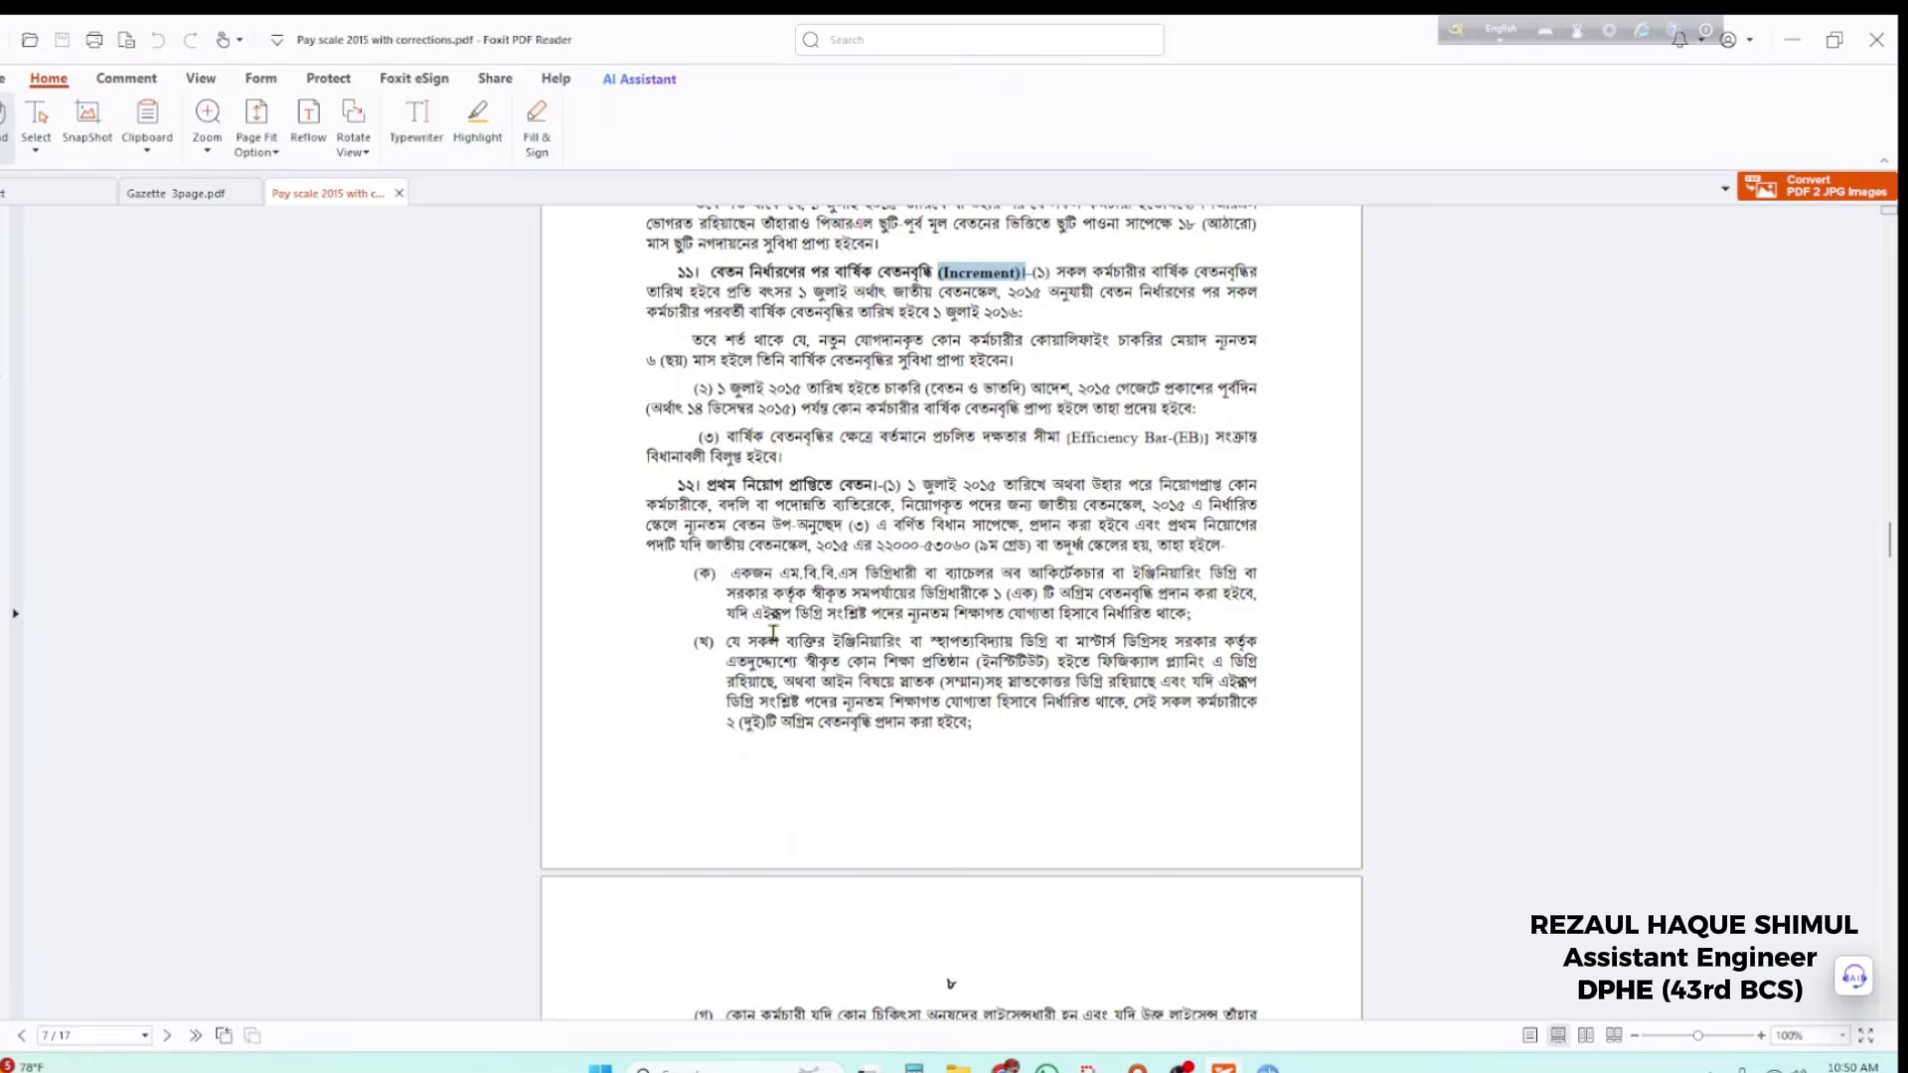
pyautogui.scroll(-4, 994, 743)
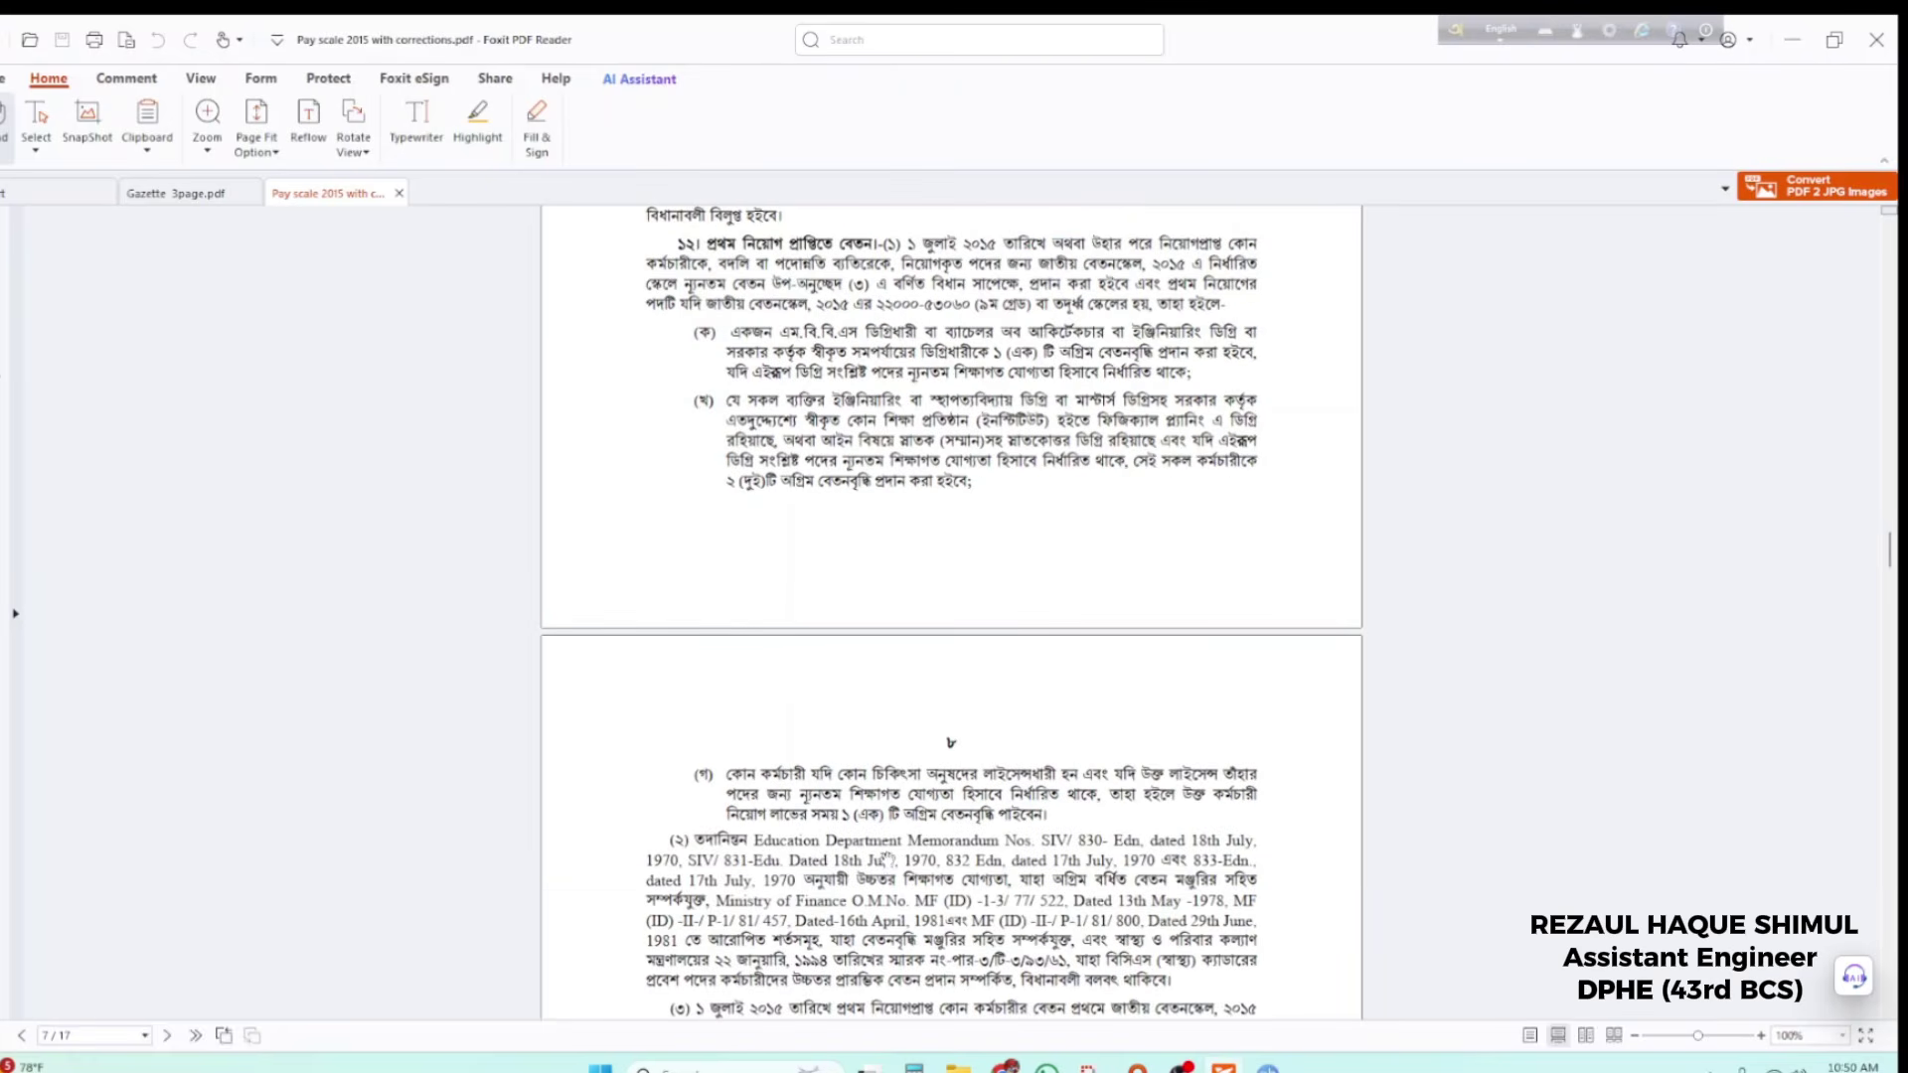
pyautogui.scroll(-5, 974, 743)
pyautogui.scroll(-3, 785, 910)
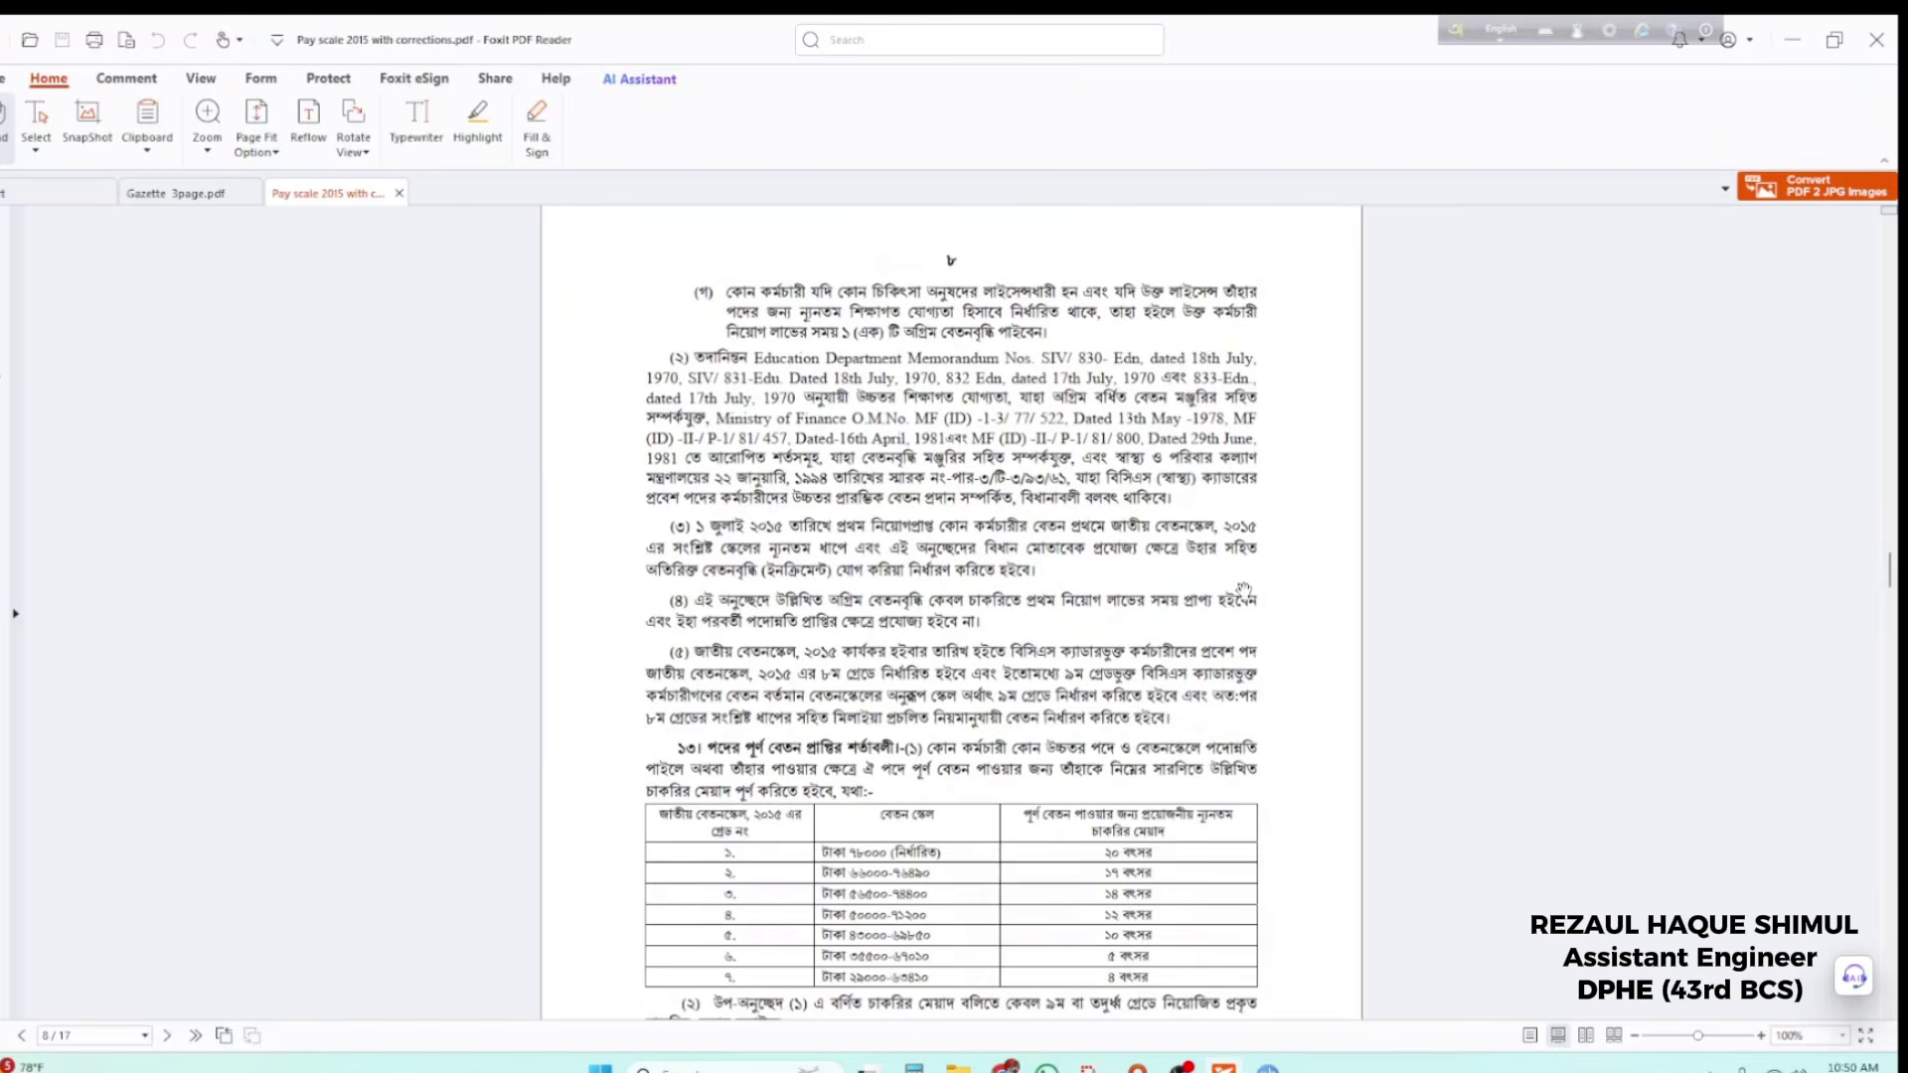
pyautogui.moveTo(1891, 571); pyautogui.dragTo(1898, 894)
pyautogui.scroll(-10, 1898, 894)
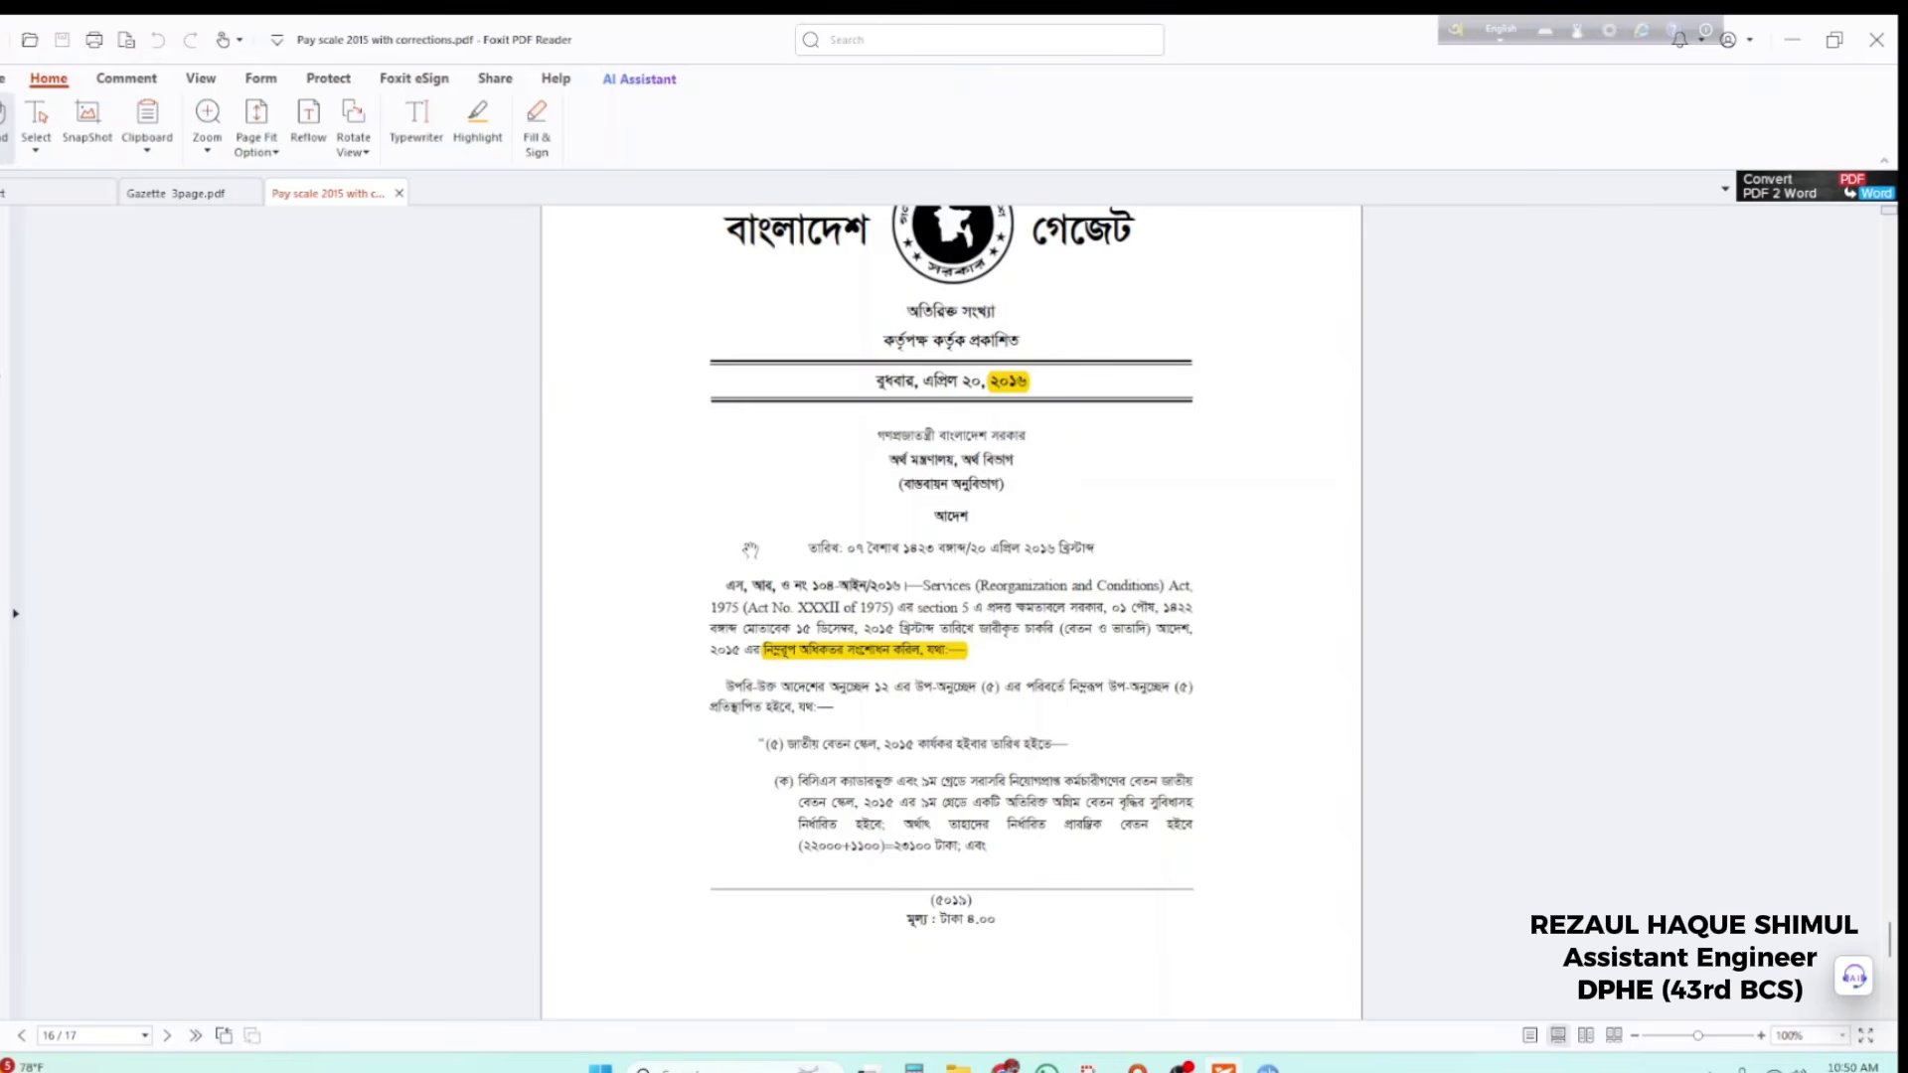
pyautogui.scroll(1, 991, 601)
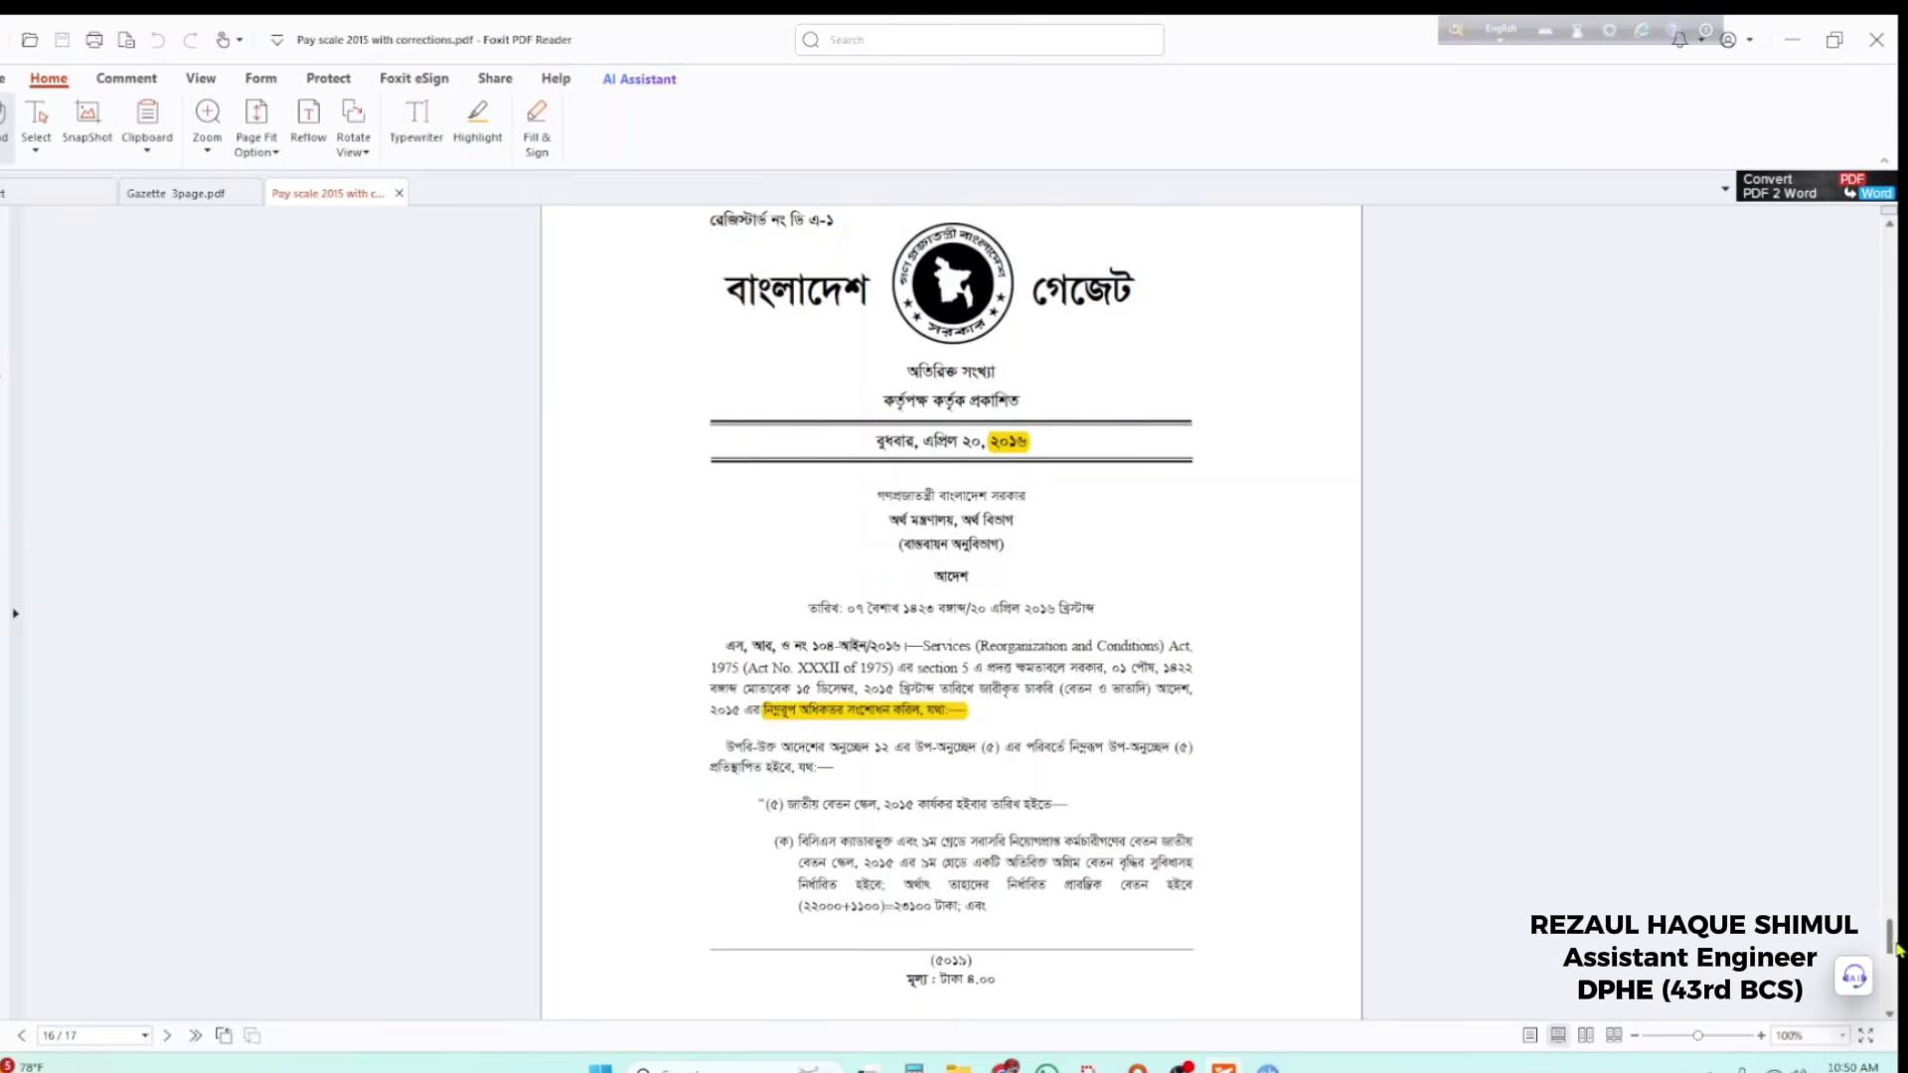
pyautogui.moveTo(1888, 939); pyautogui.dragTo(1893, 235)
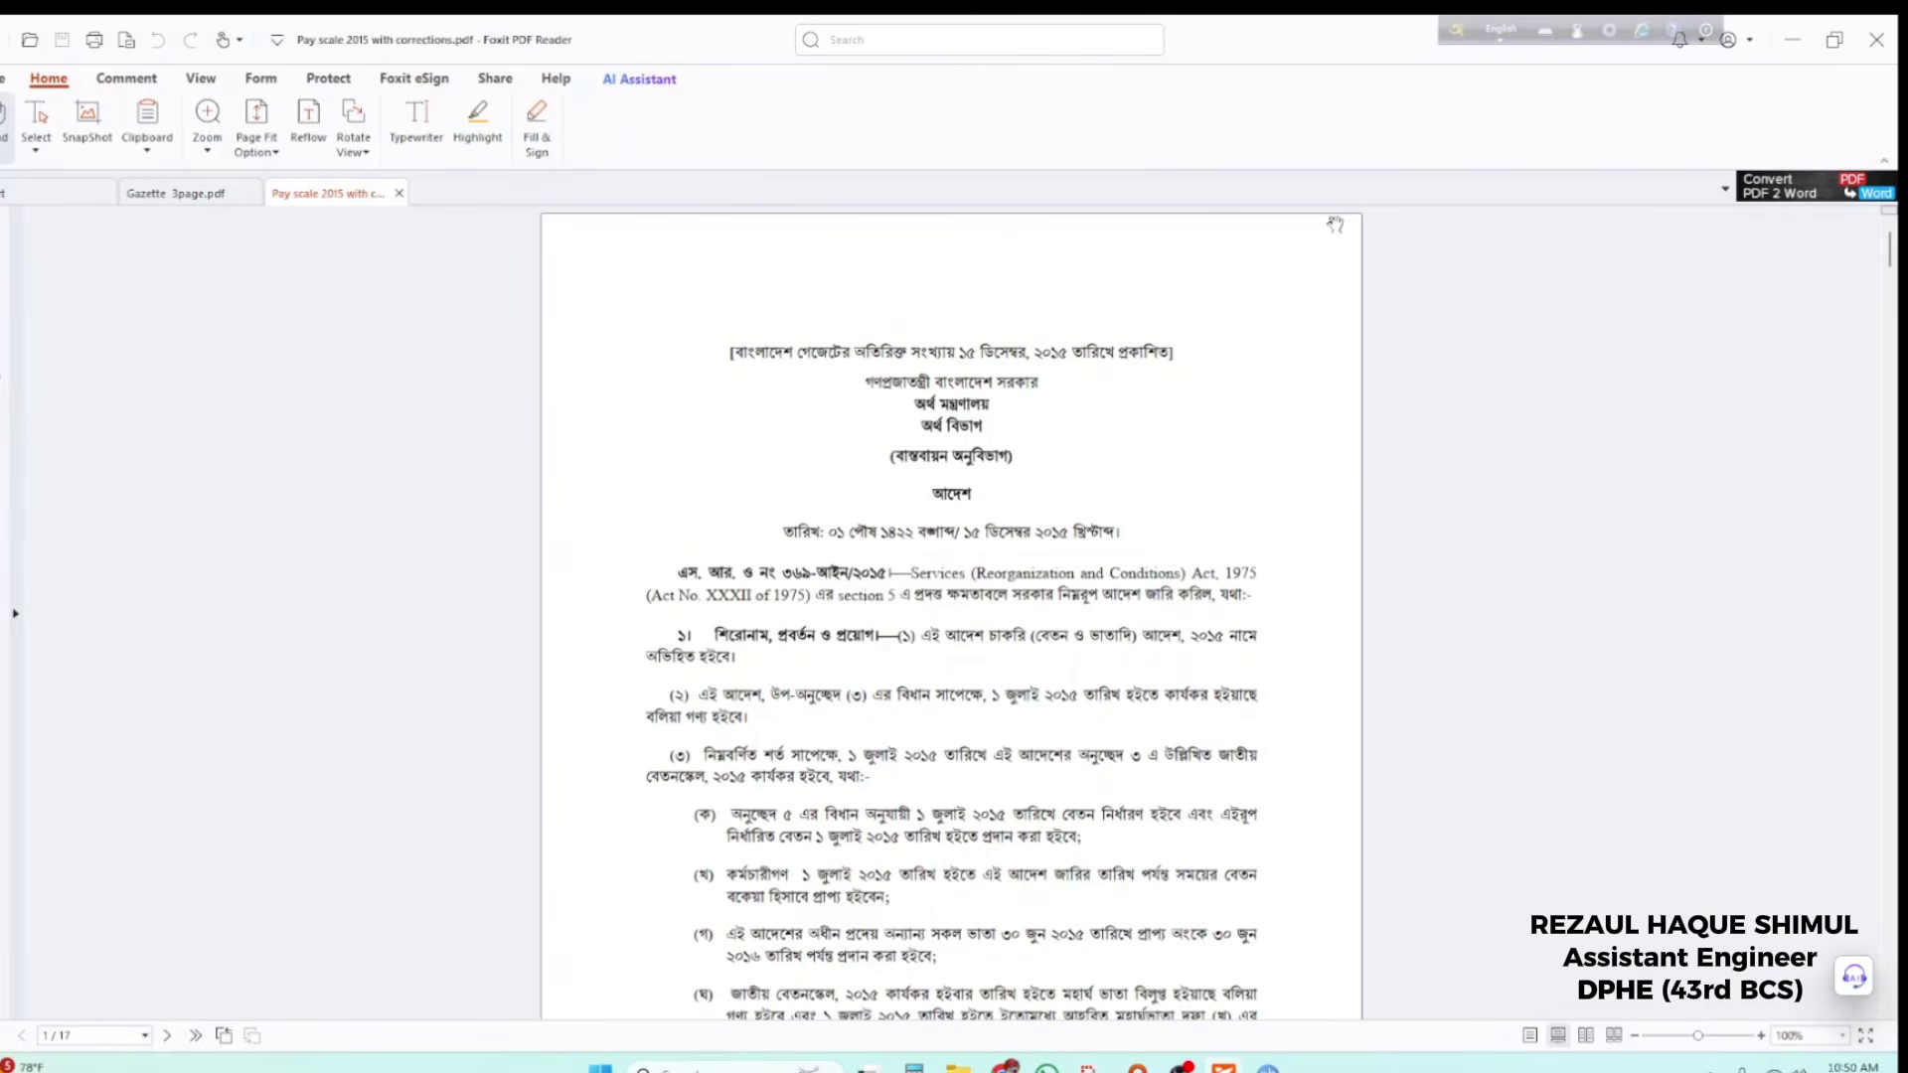
# Generate the খসড়া draft fixation in Chrome and review the computed basic pay of 24260
pyautogui.click(1003, 1063)
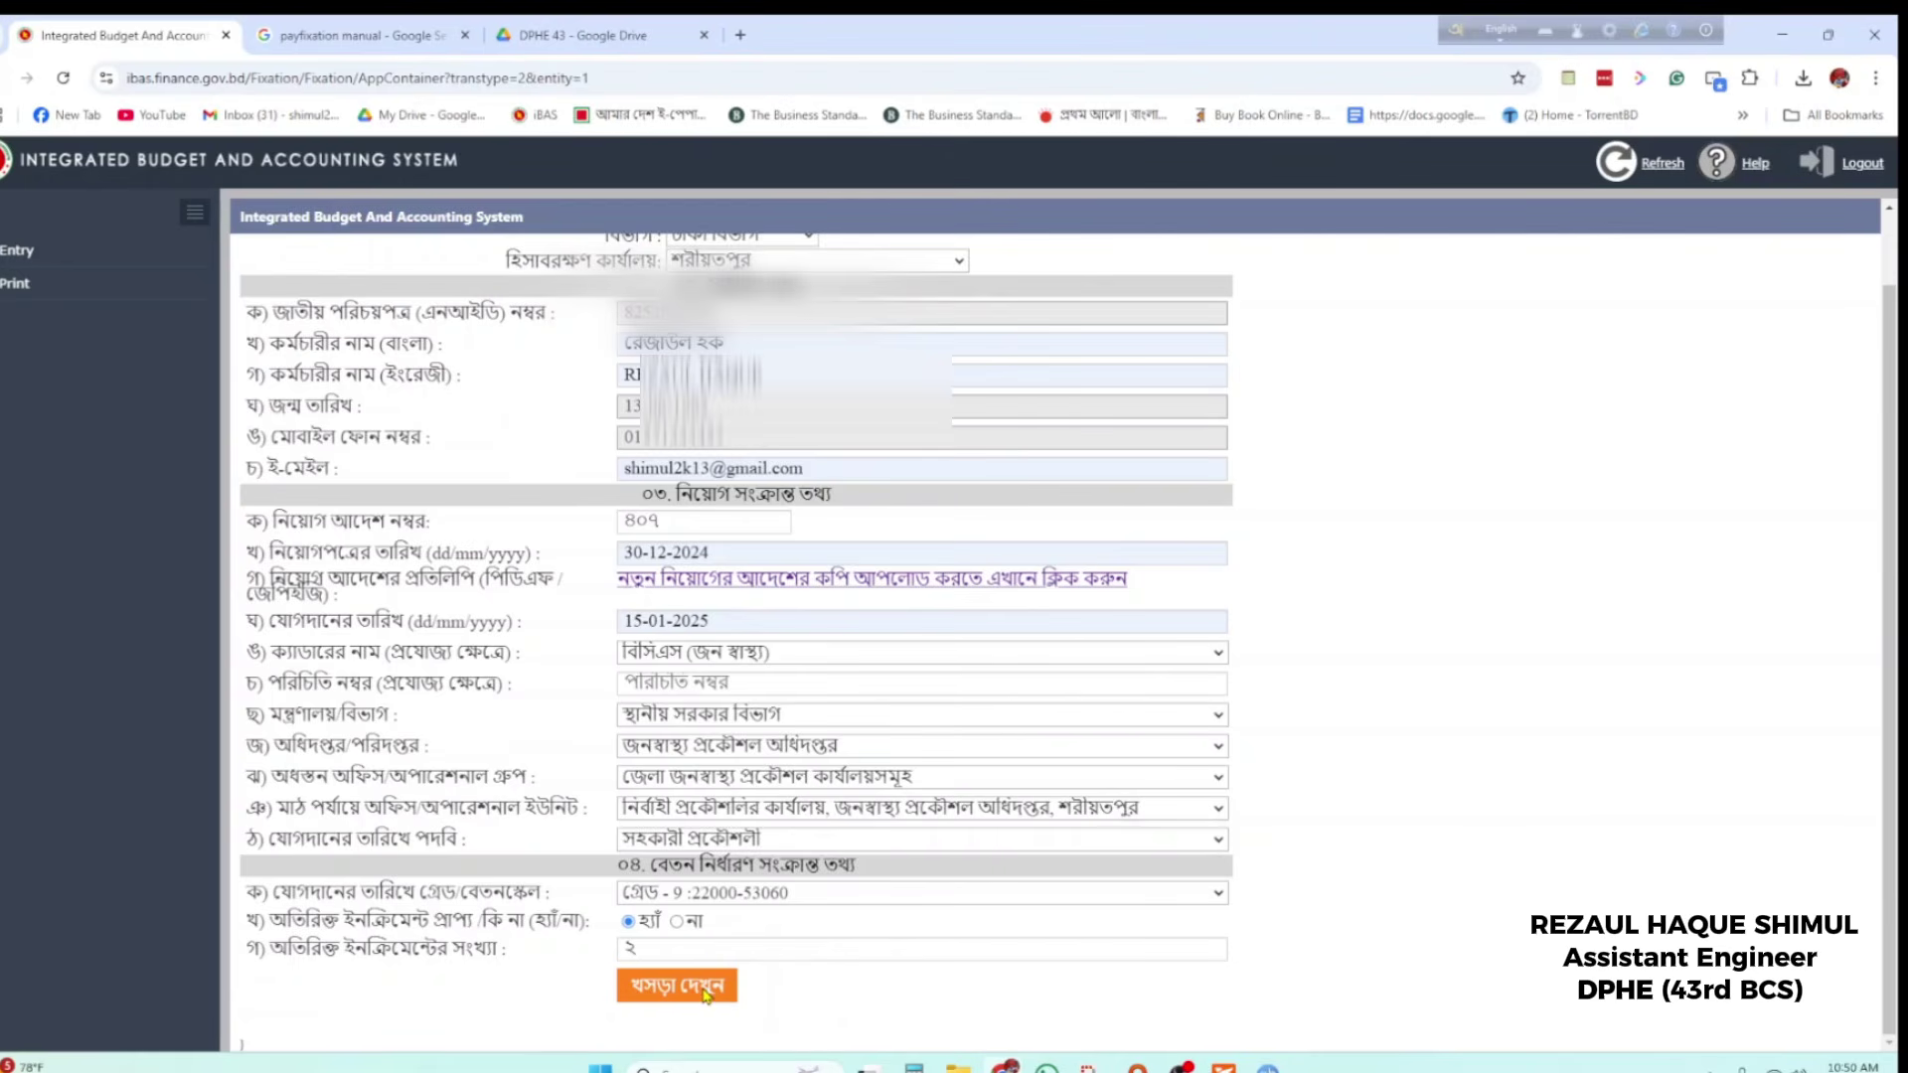
pyautogui.click(704, 991)
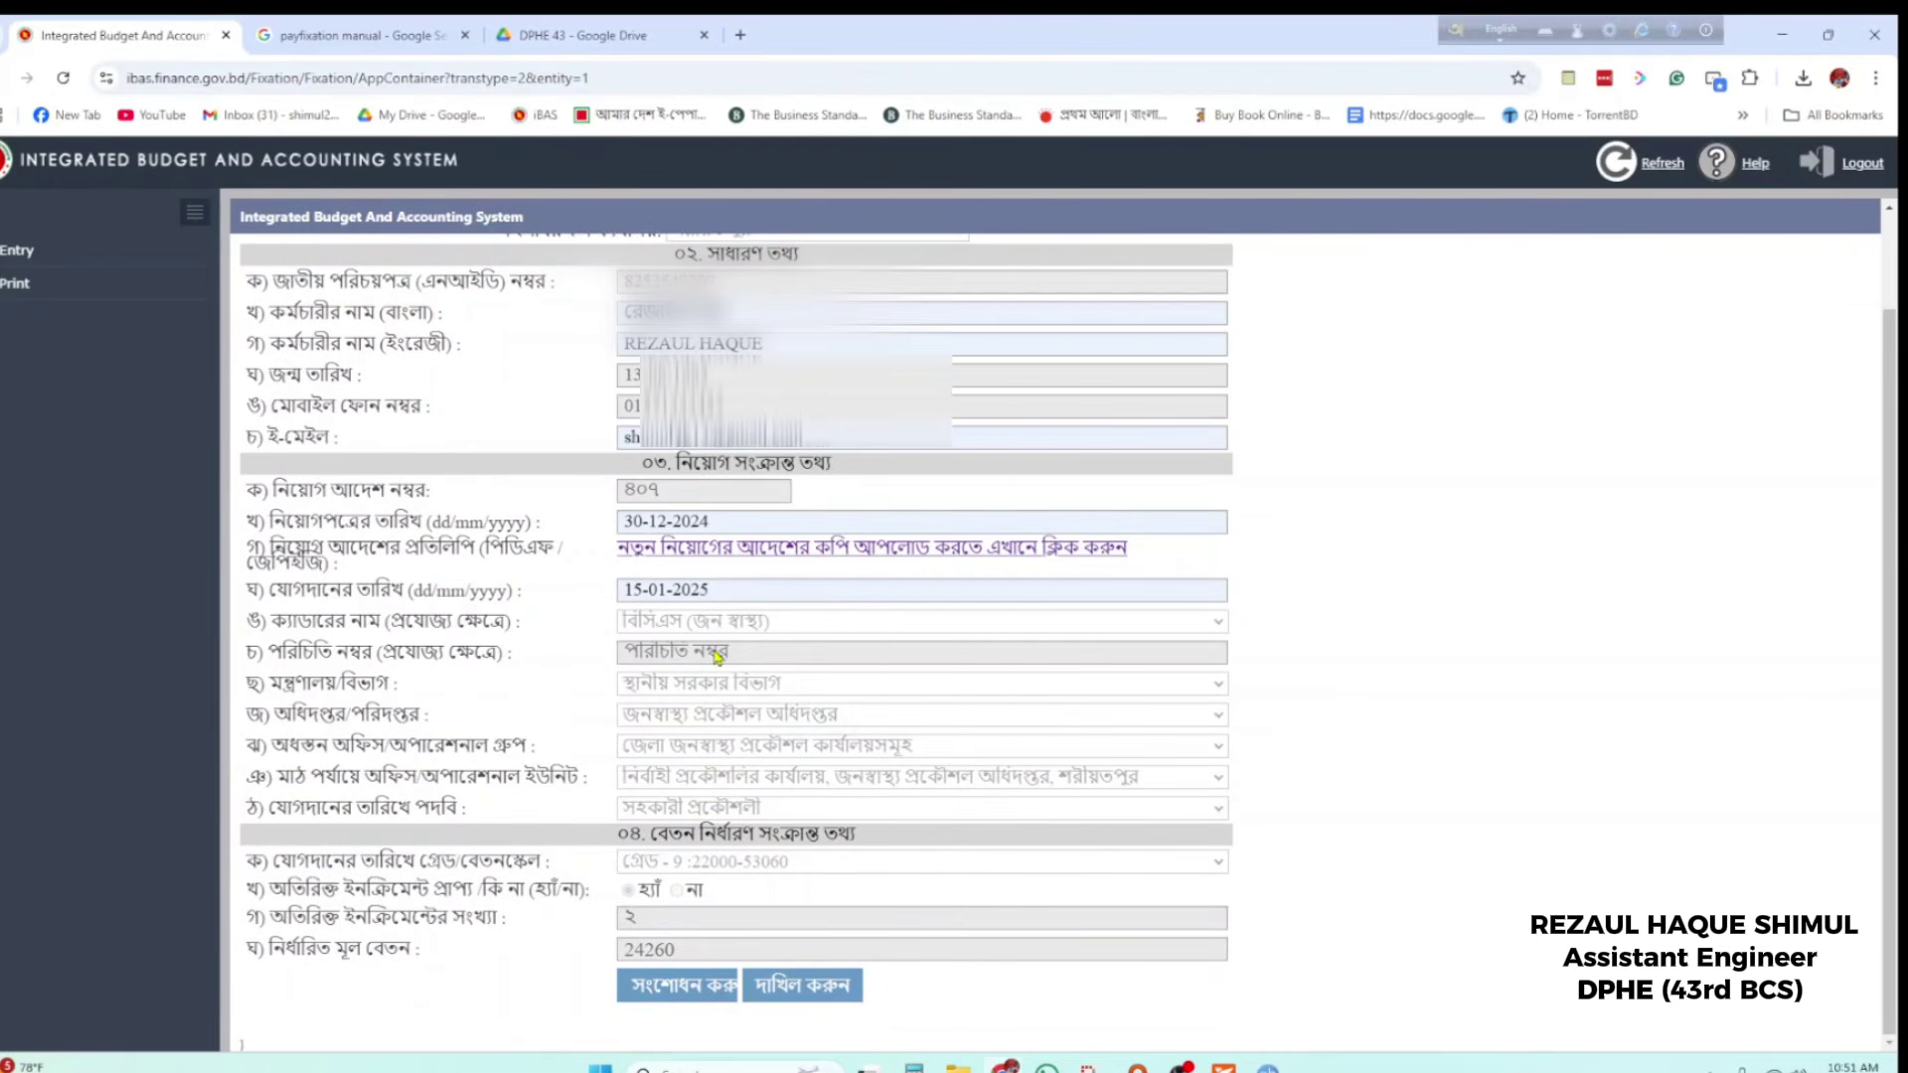
pyautogui.click(717, 978)
pyautogui.scroll(1, 735, 840)
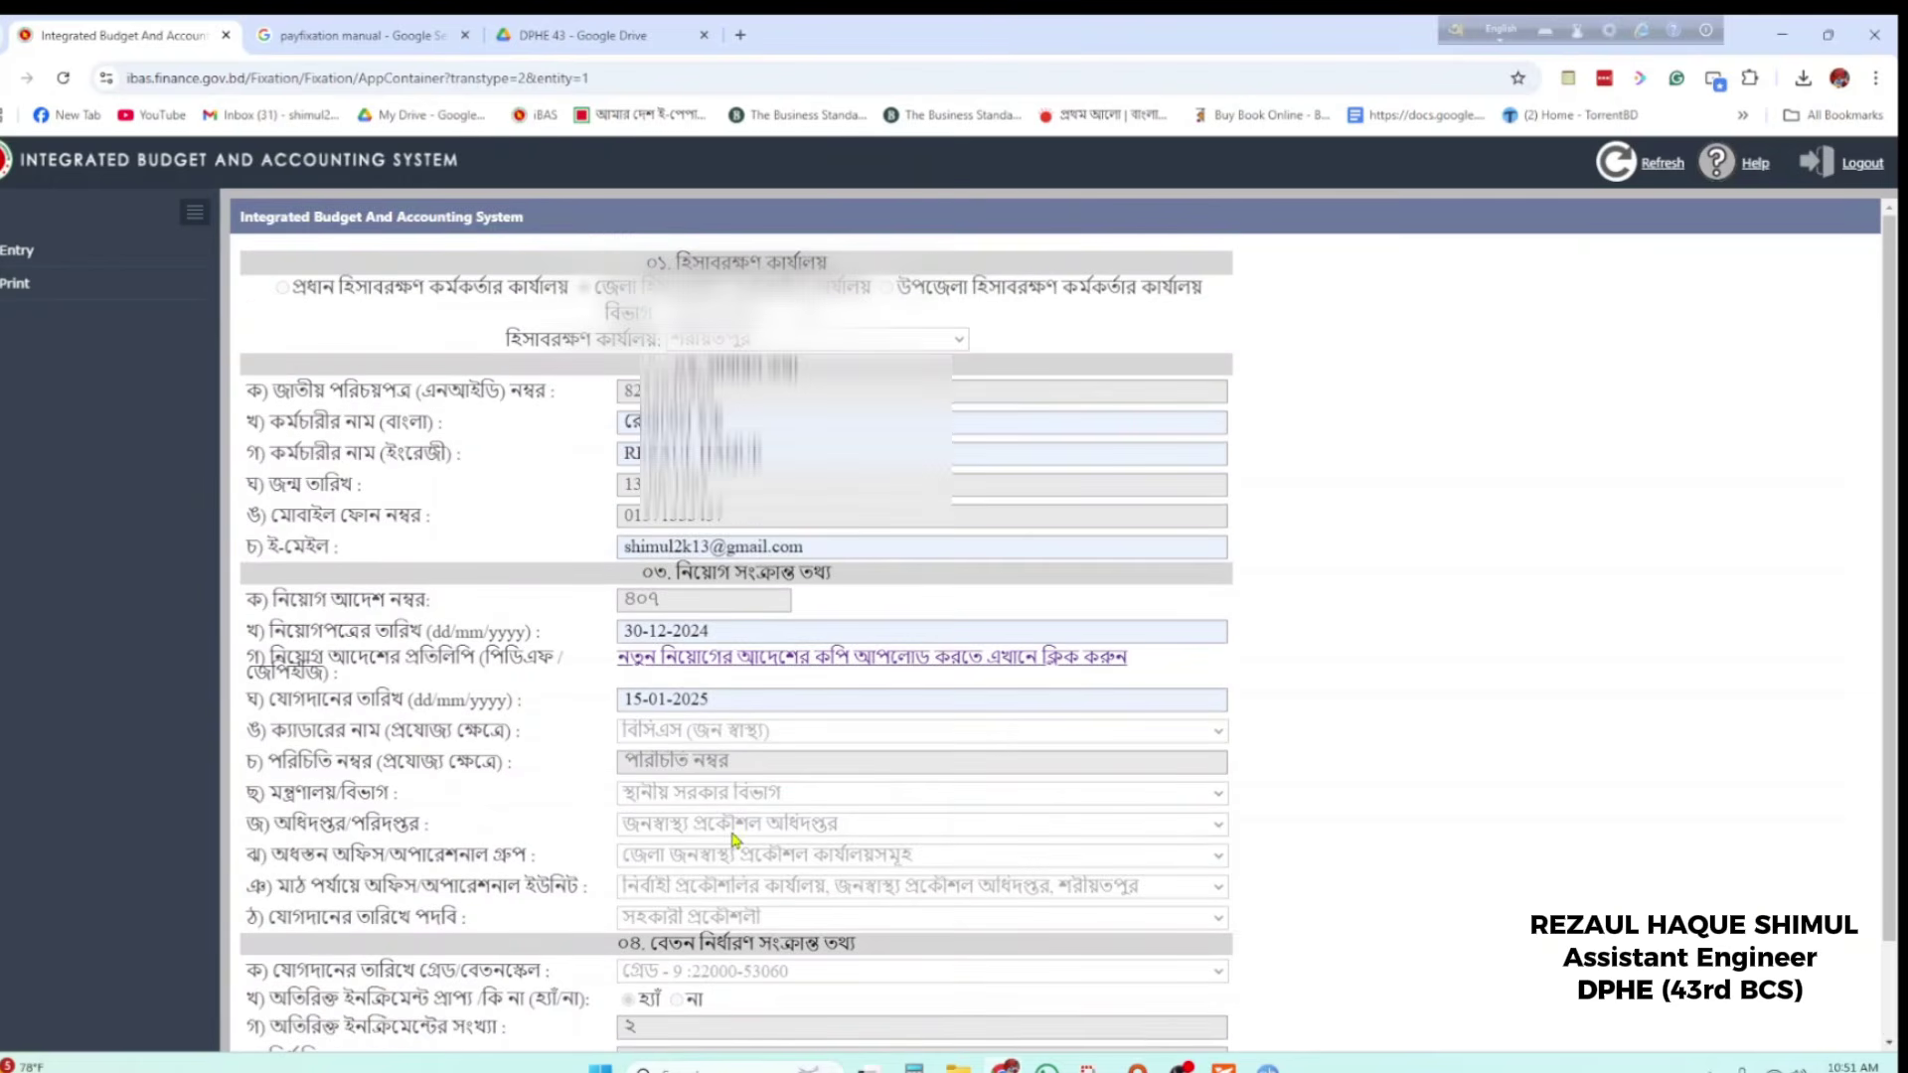
pyautogui.scroll(-1, 736, 839)
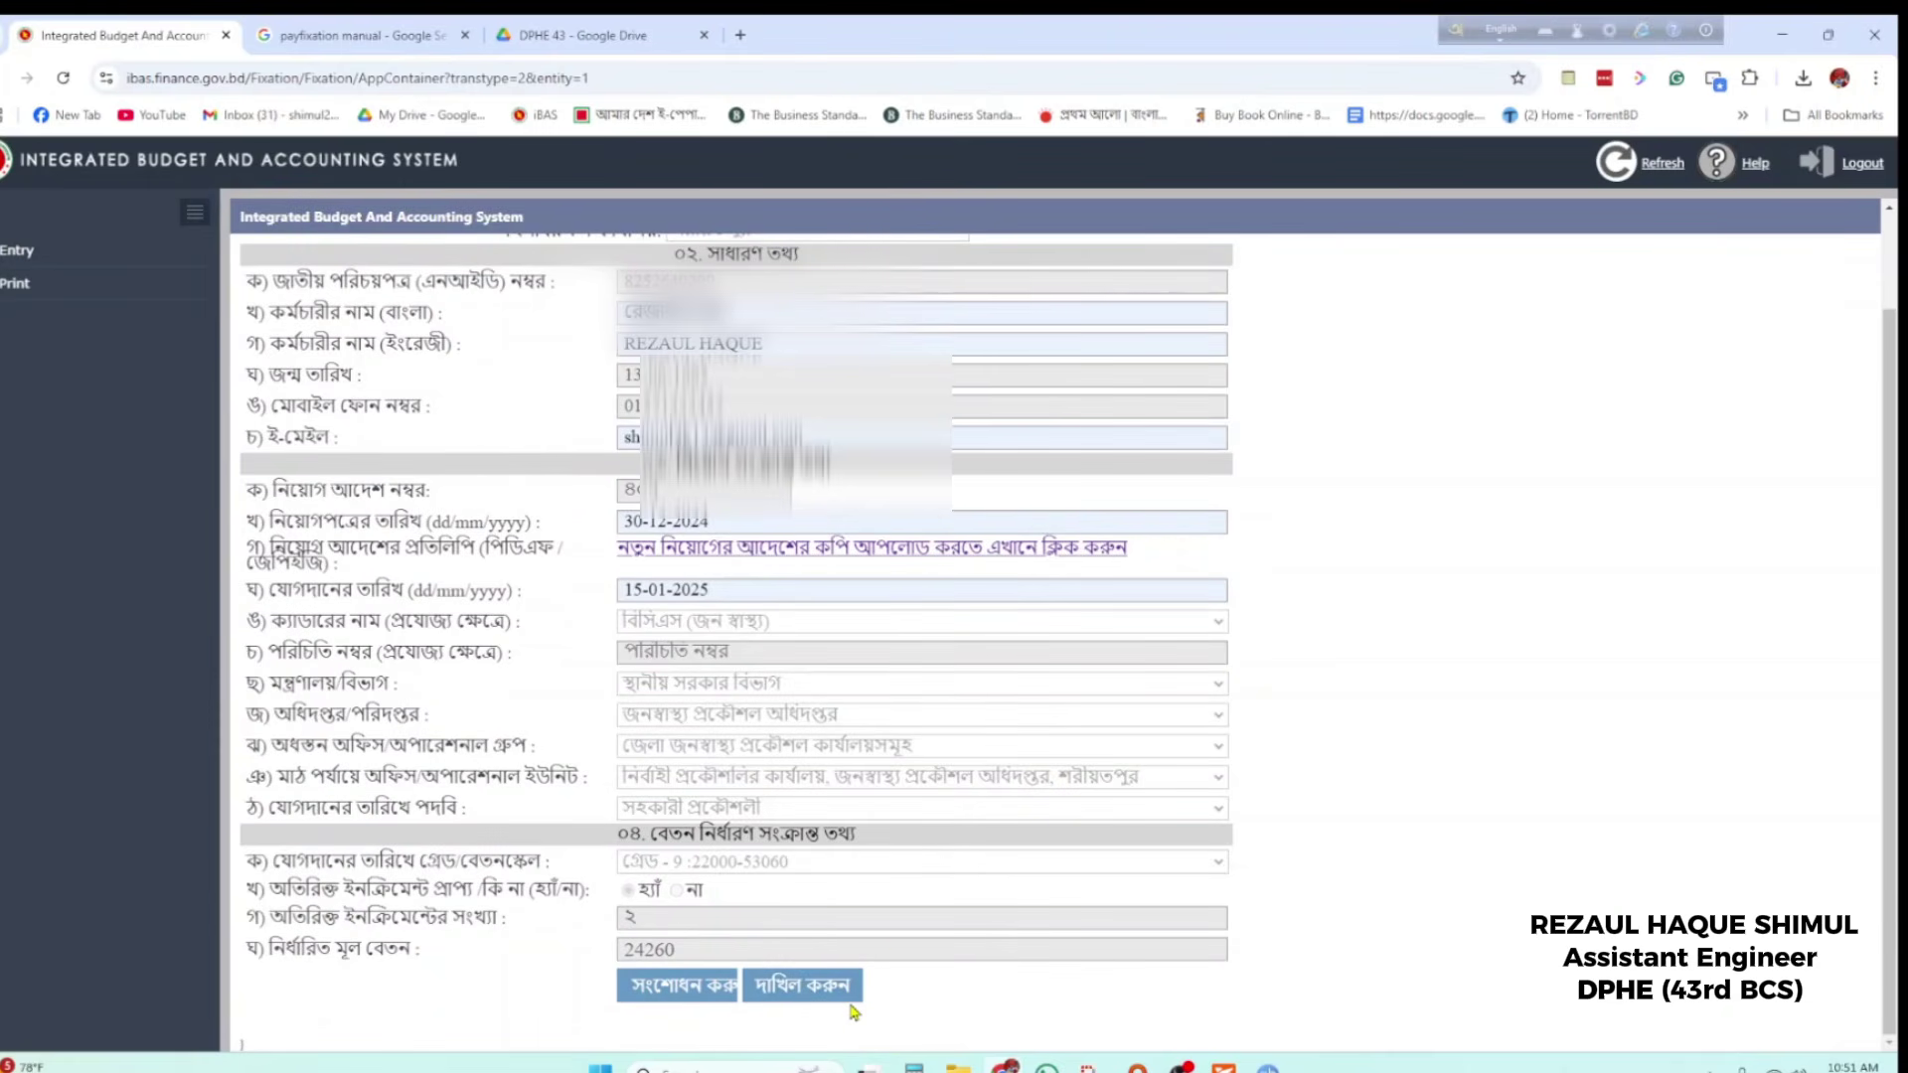
pyautogui.scroll(1, 895, 944)
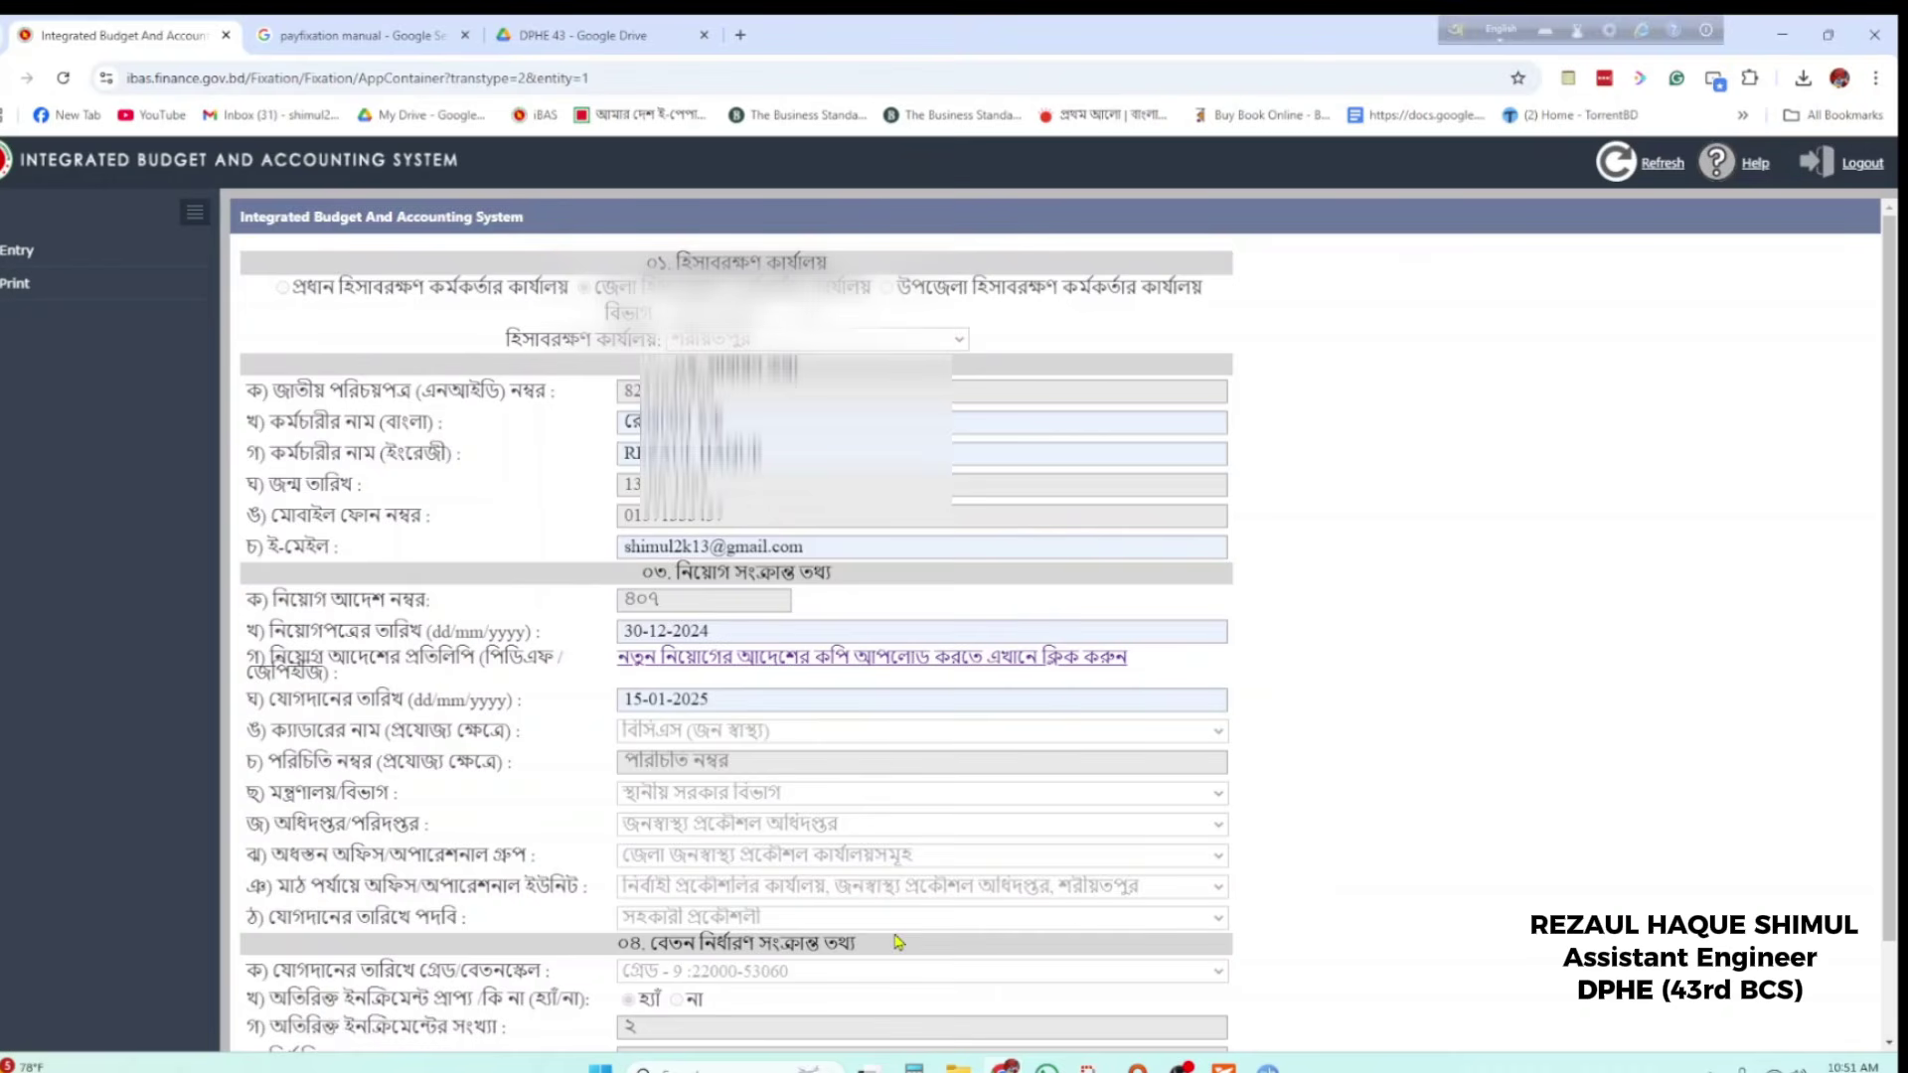
pyautogui.scroll(-1, 897, 940)
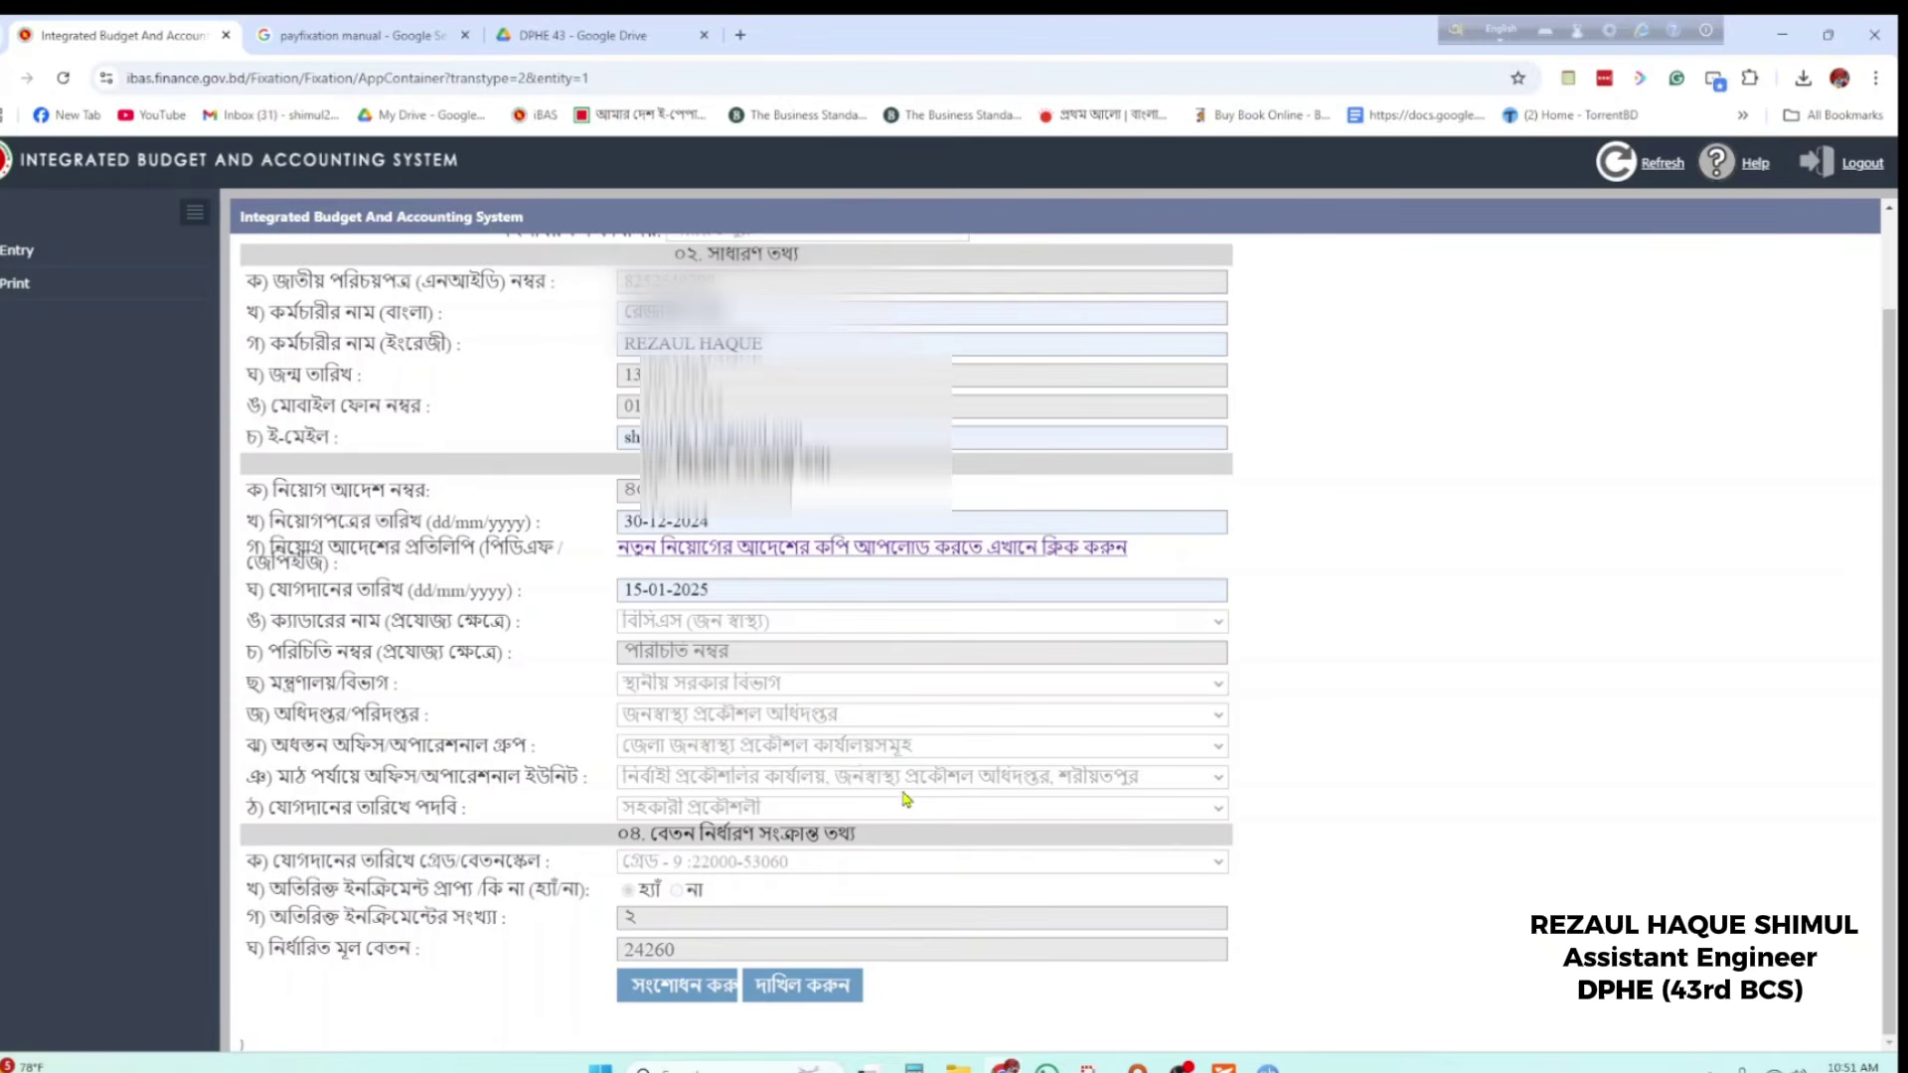
pyautogui.scroll(1, 929, 823)
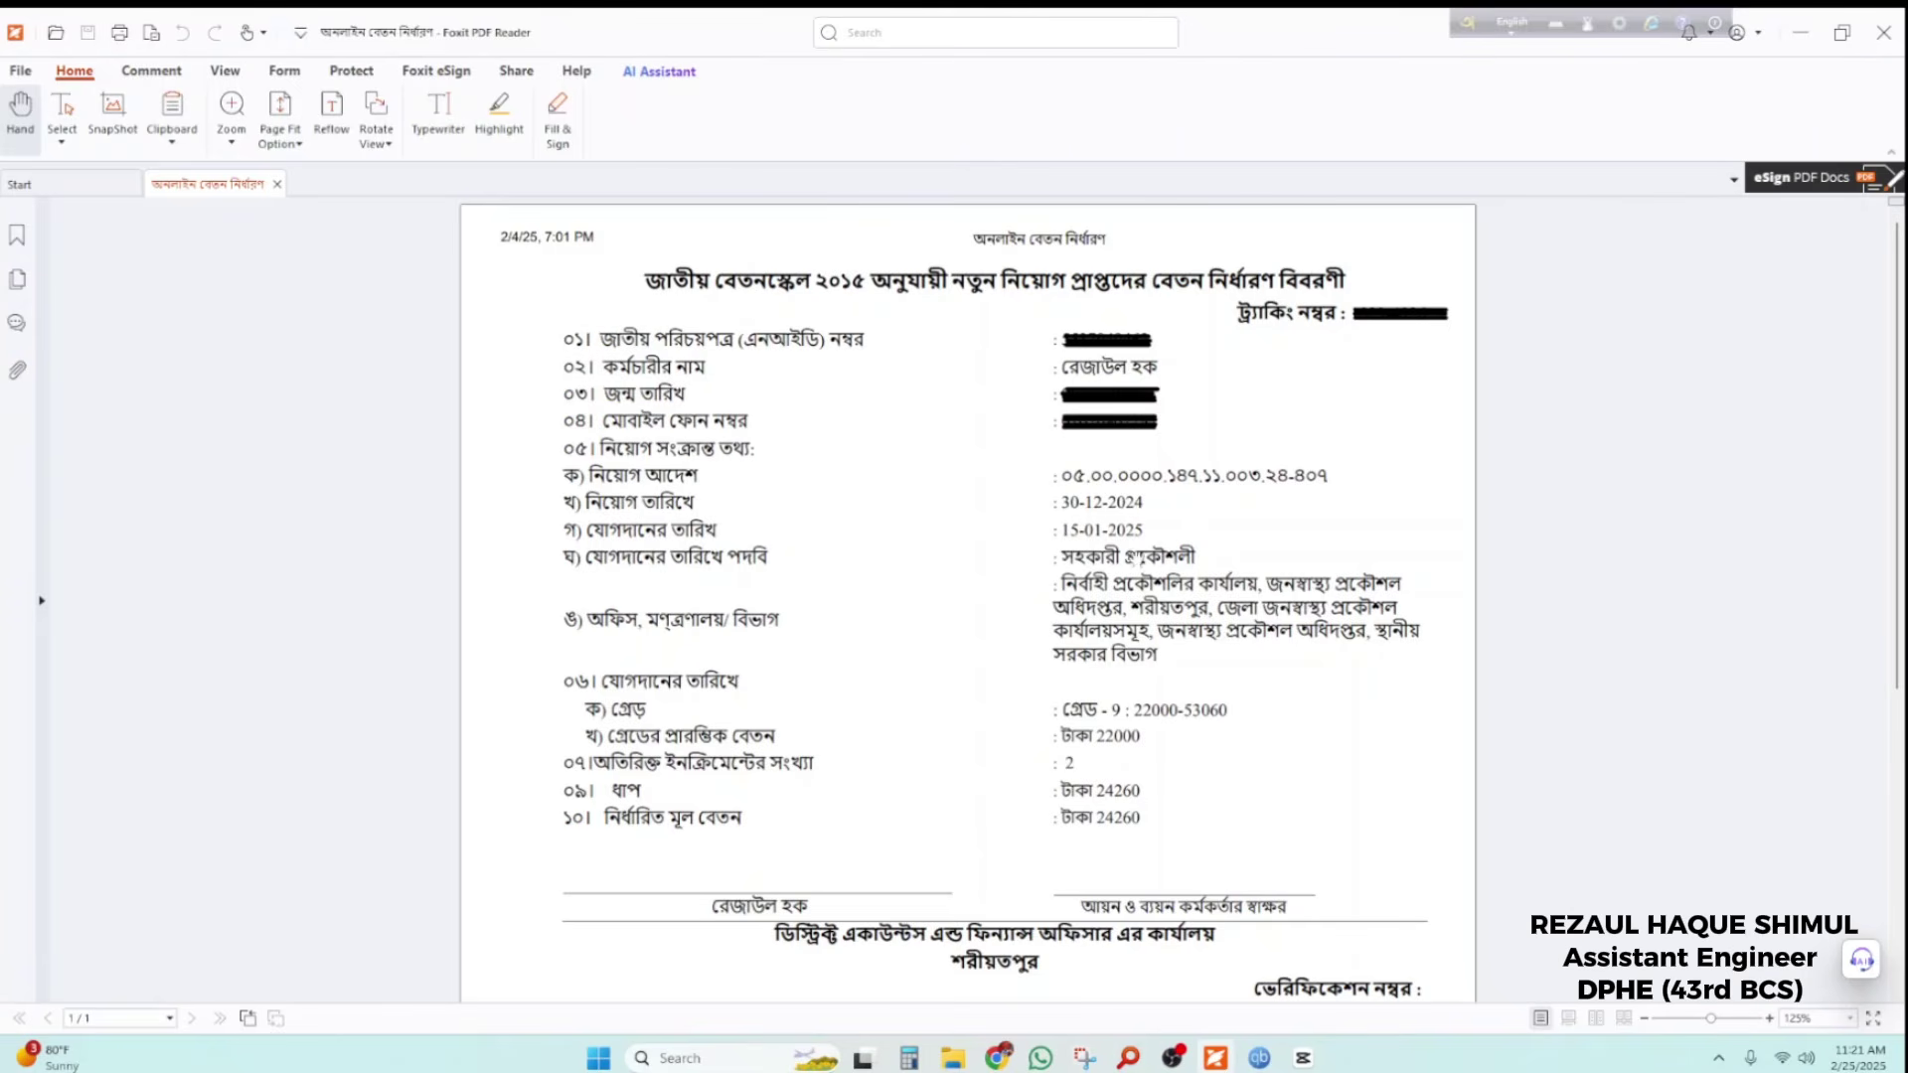
# Scroll through the printed pay fixation statement in Foxit
pyautogui.scroll(-2, 1088, 740)
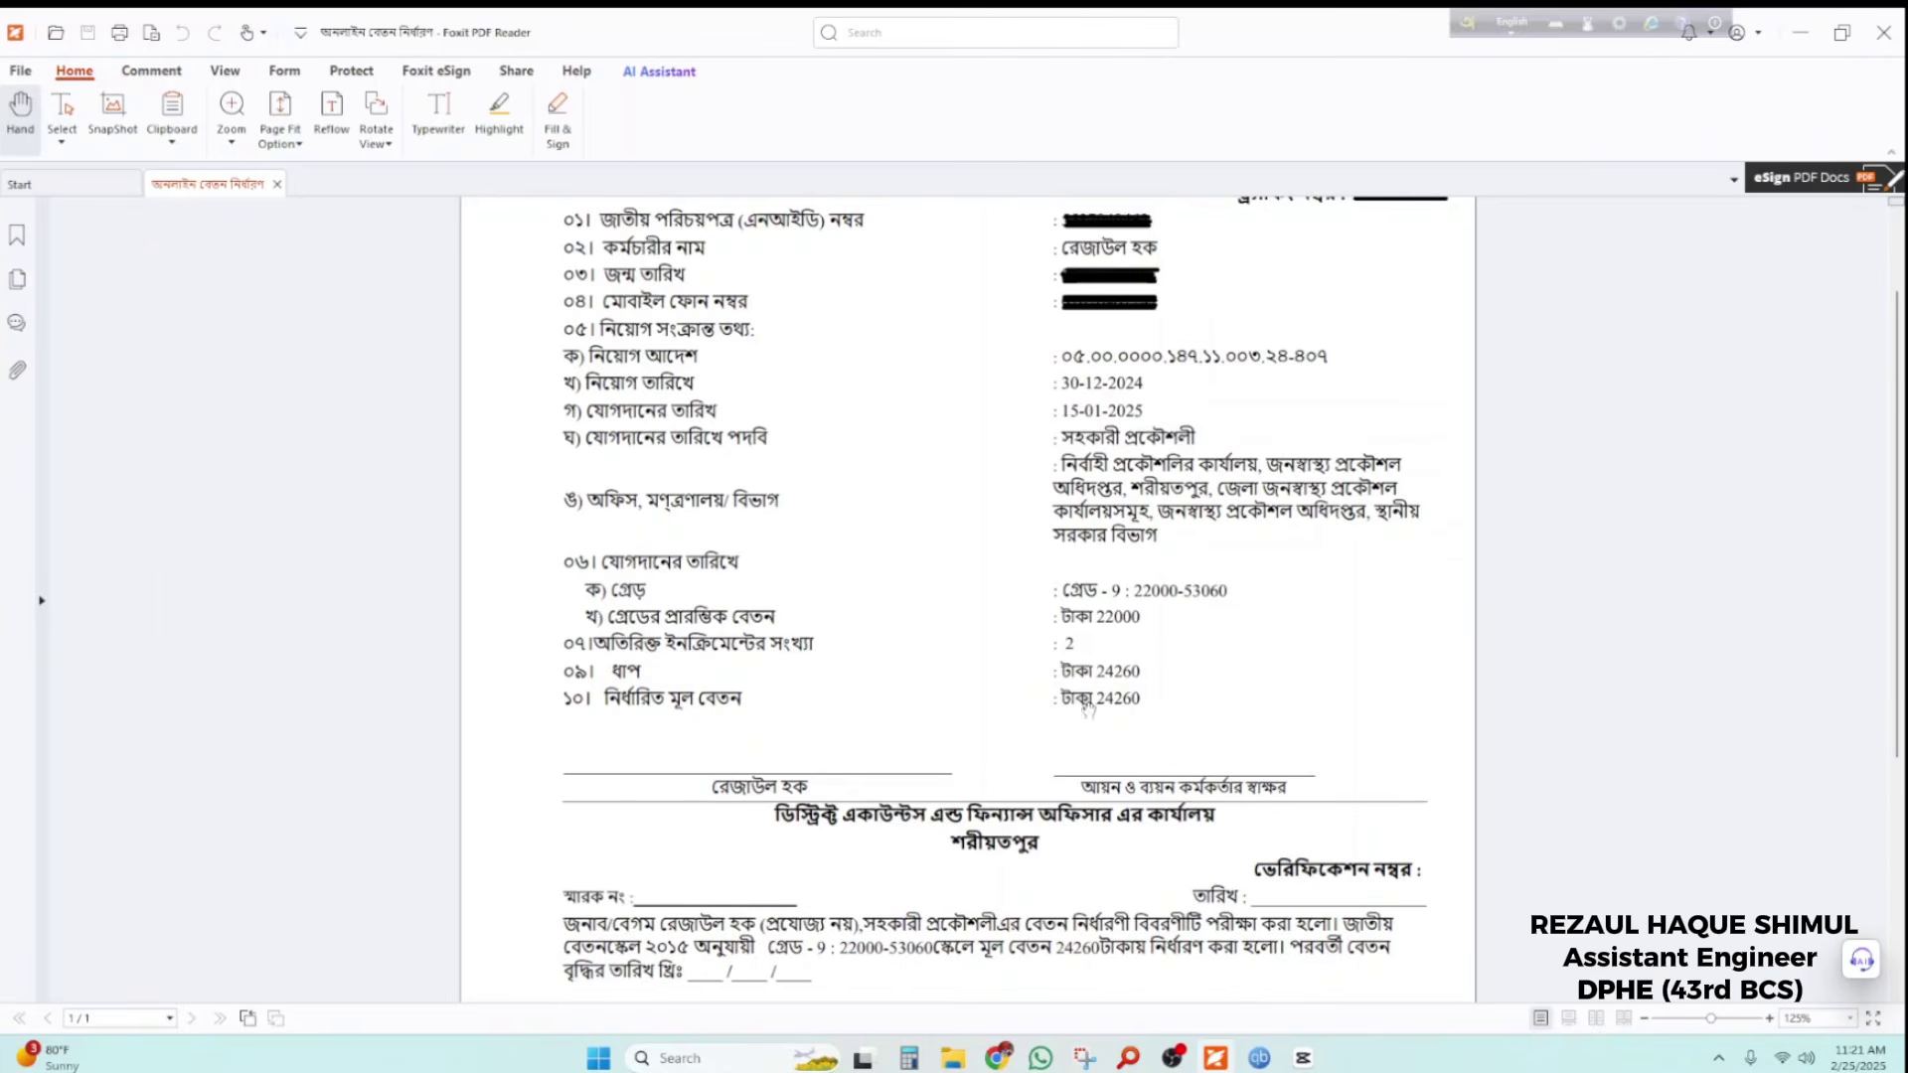
pyautogui.scroll(-2, 666, 740)
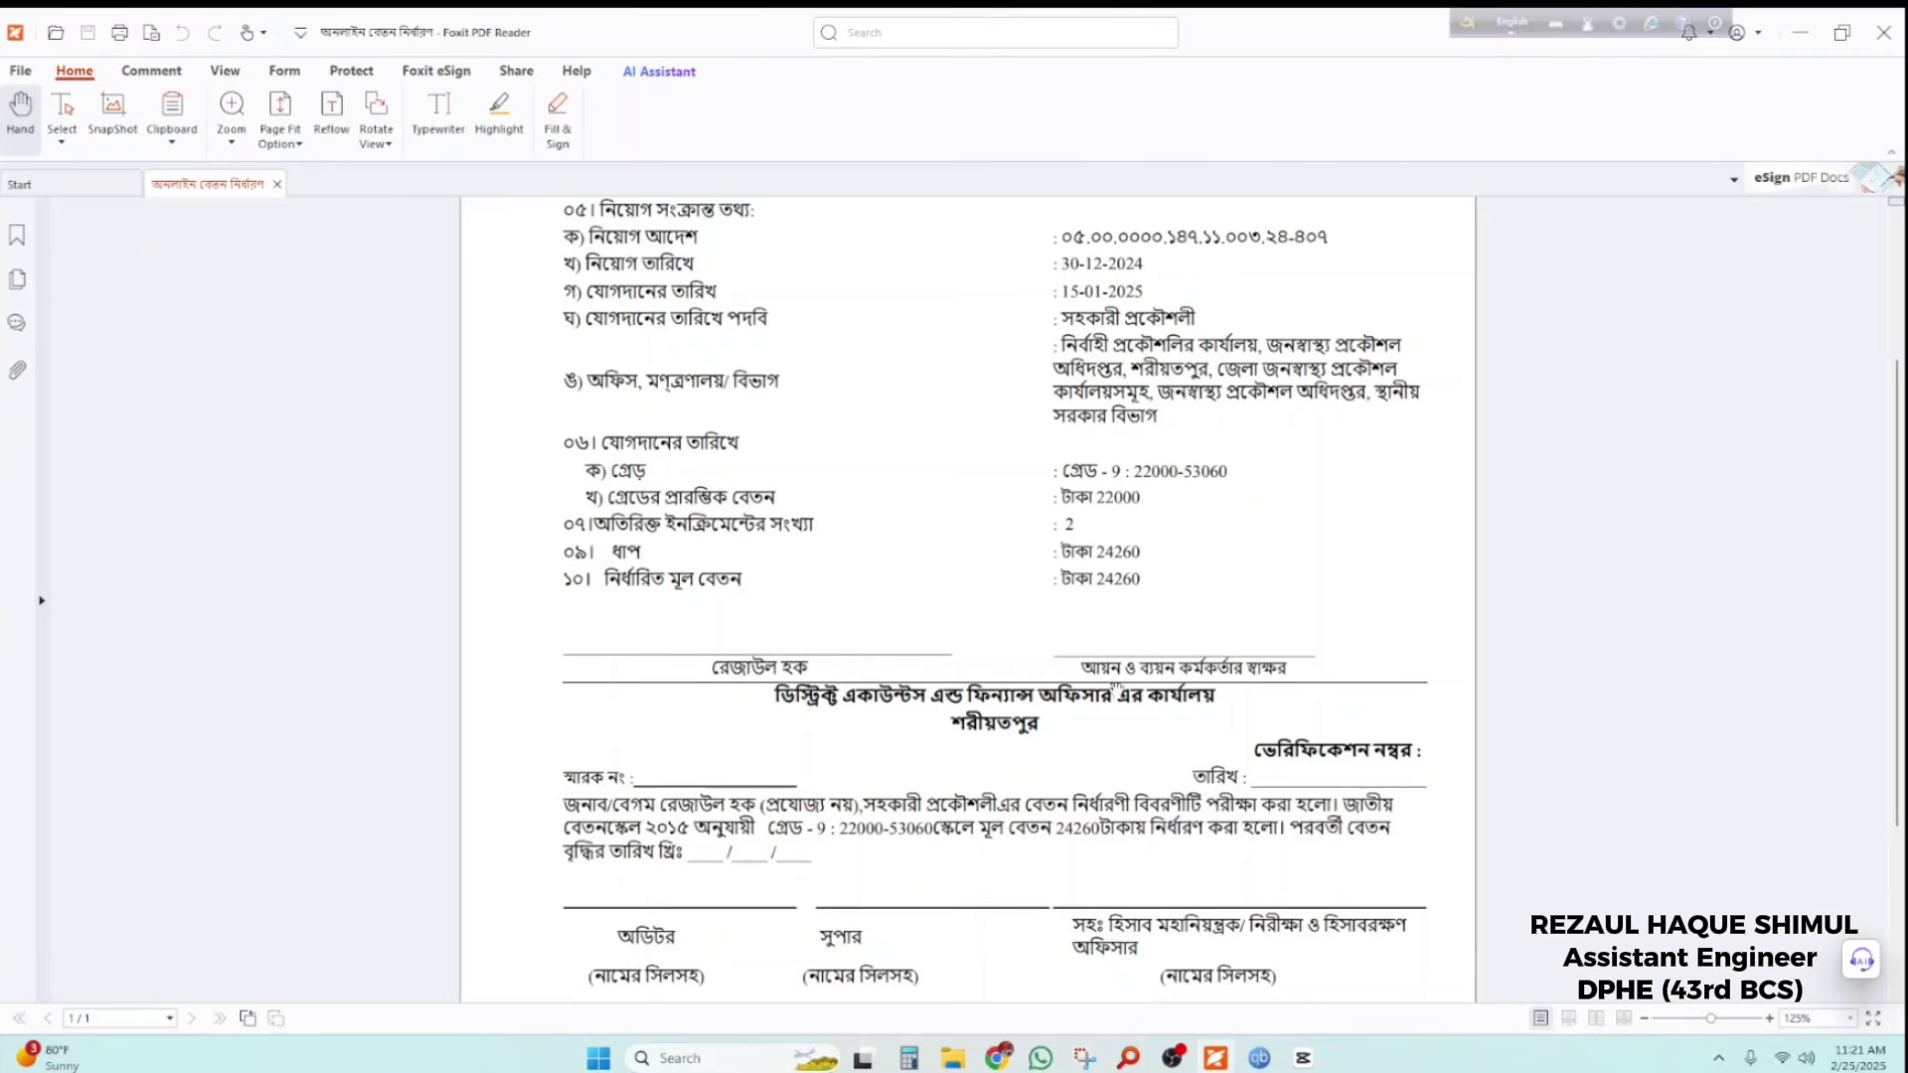
pyautogui.scroll(-3, 1128, 702)
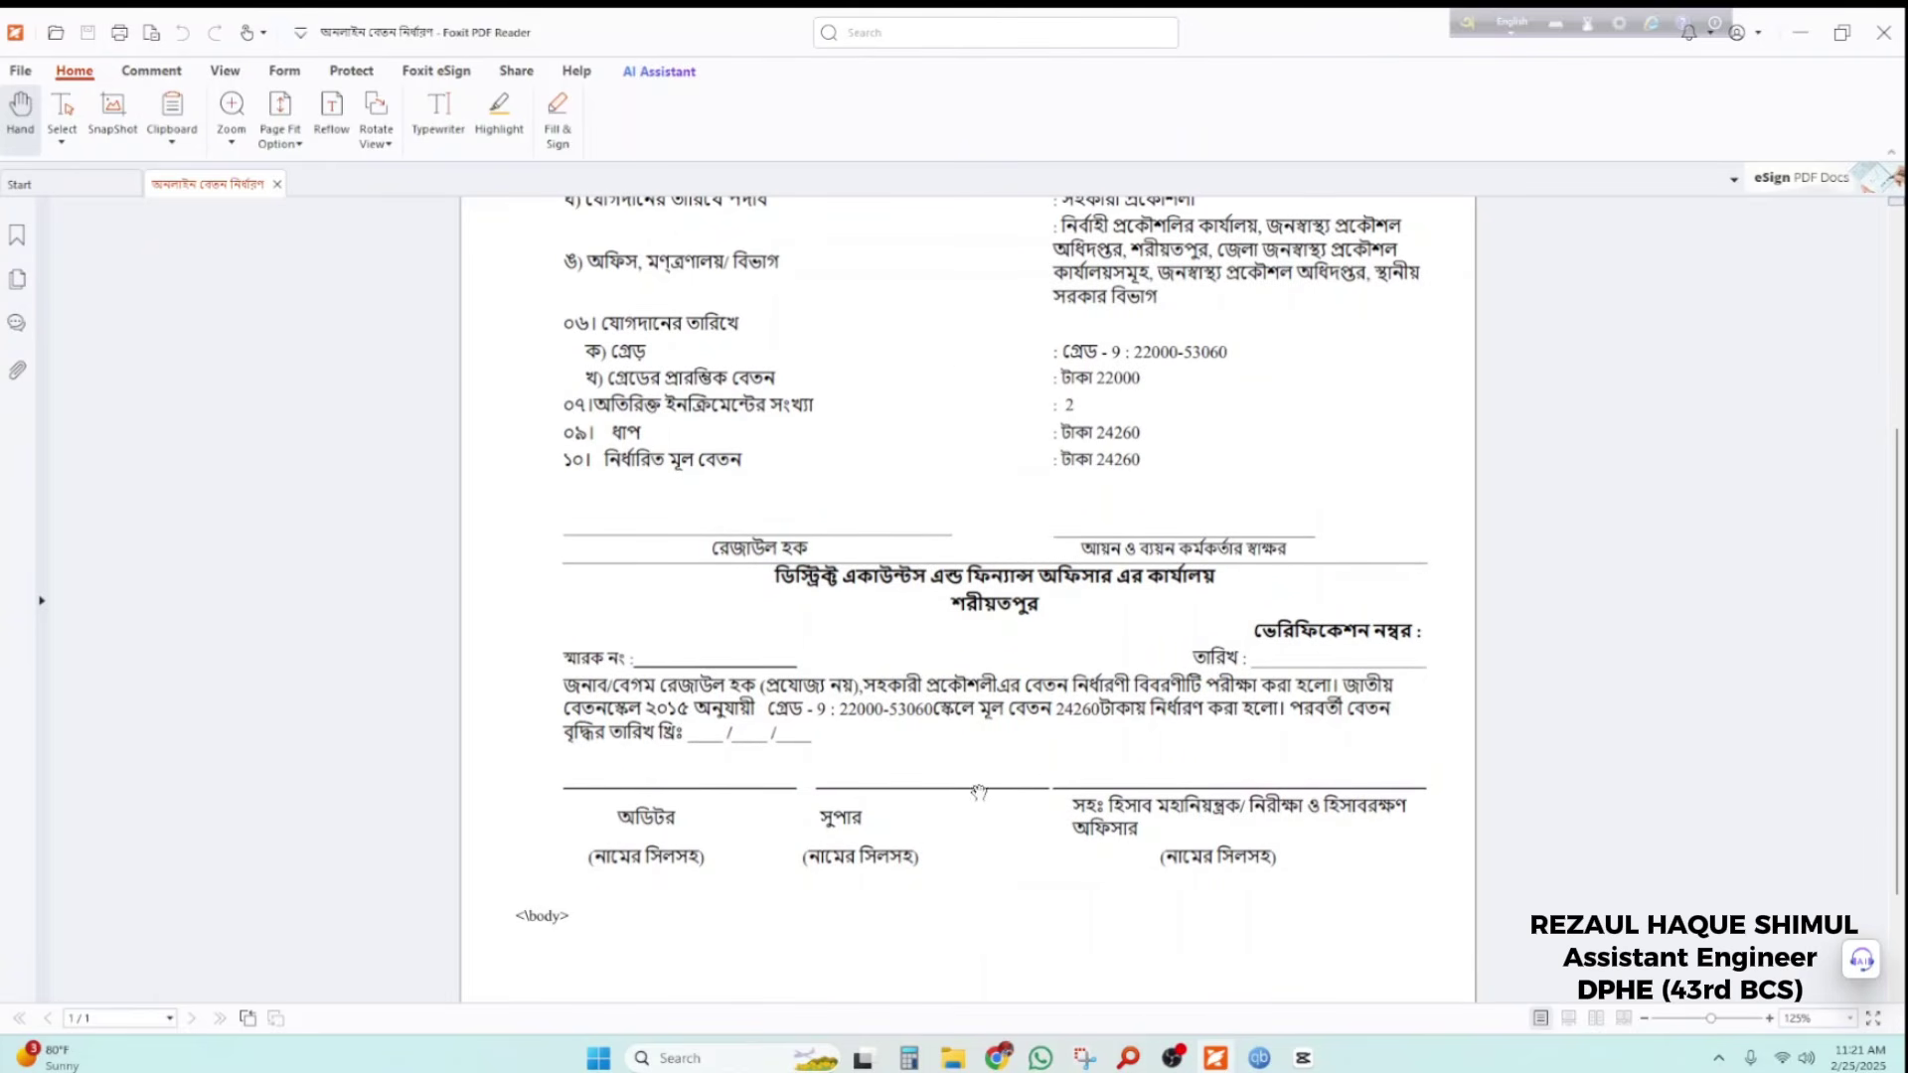
pyautogui.scroll(2, 979, 793)
pyautogui.scroll(4, 1055, 745)
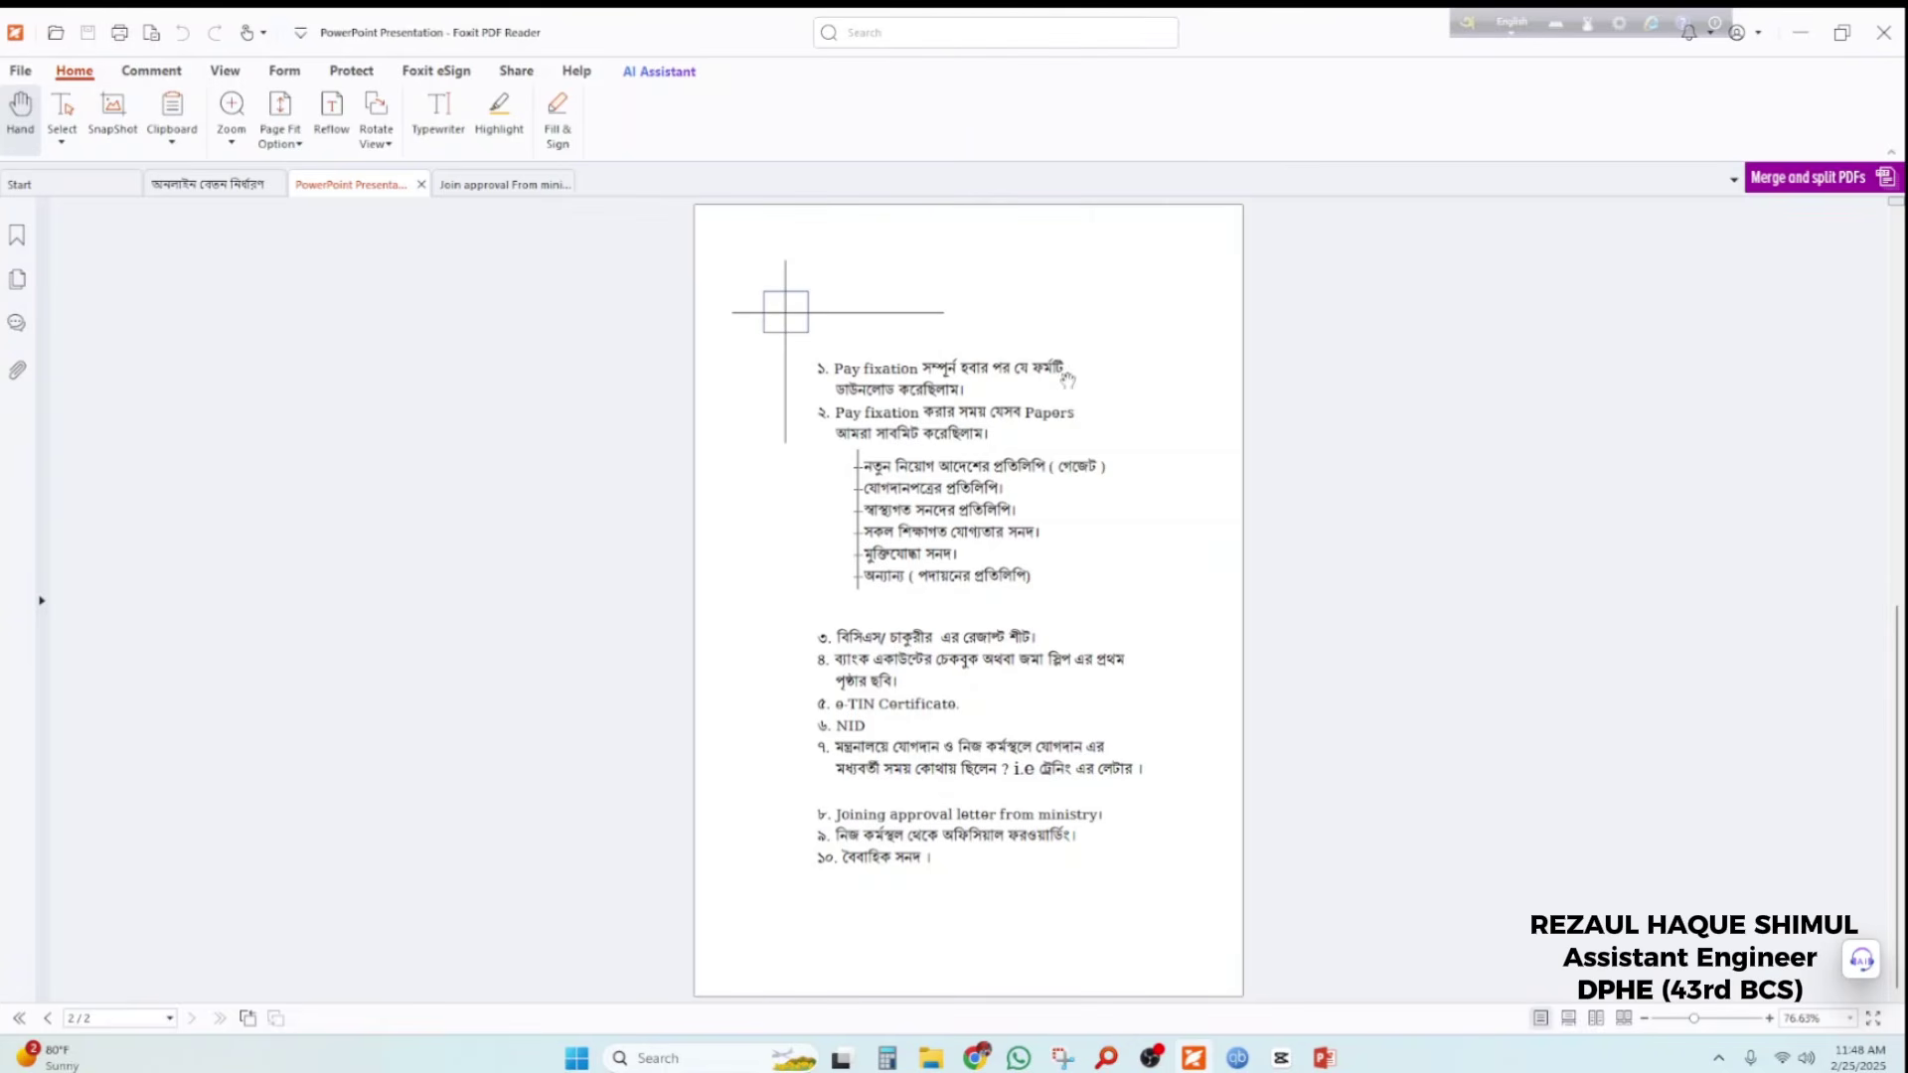
# Bring up the checklist document of papers required for pay fixation
pyautogui.hotkey('ctrl', 'Tab')
pyautogui.hotkey('ctrl', 'Tab')
pyautogui.scroll(2, 497, 624)
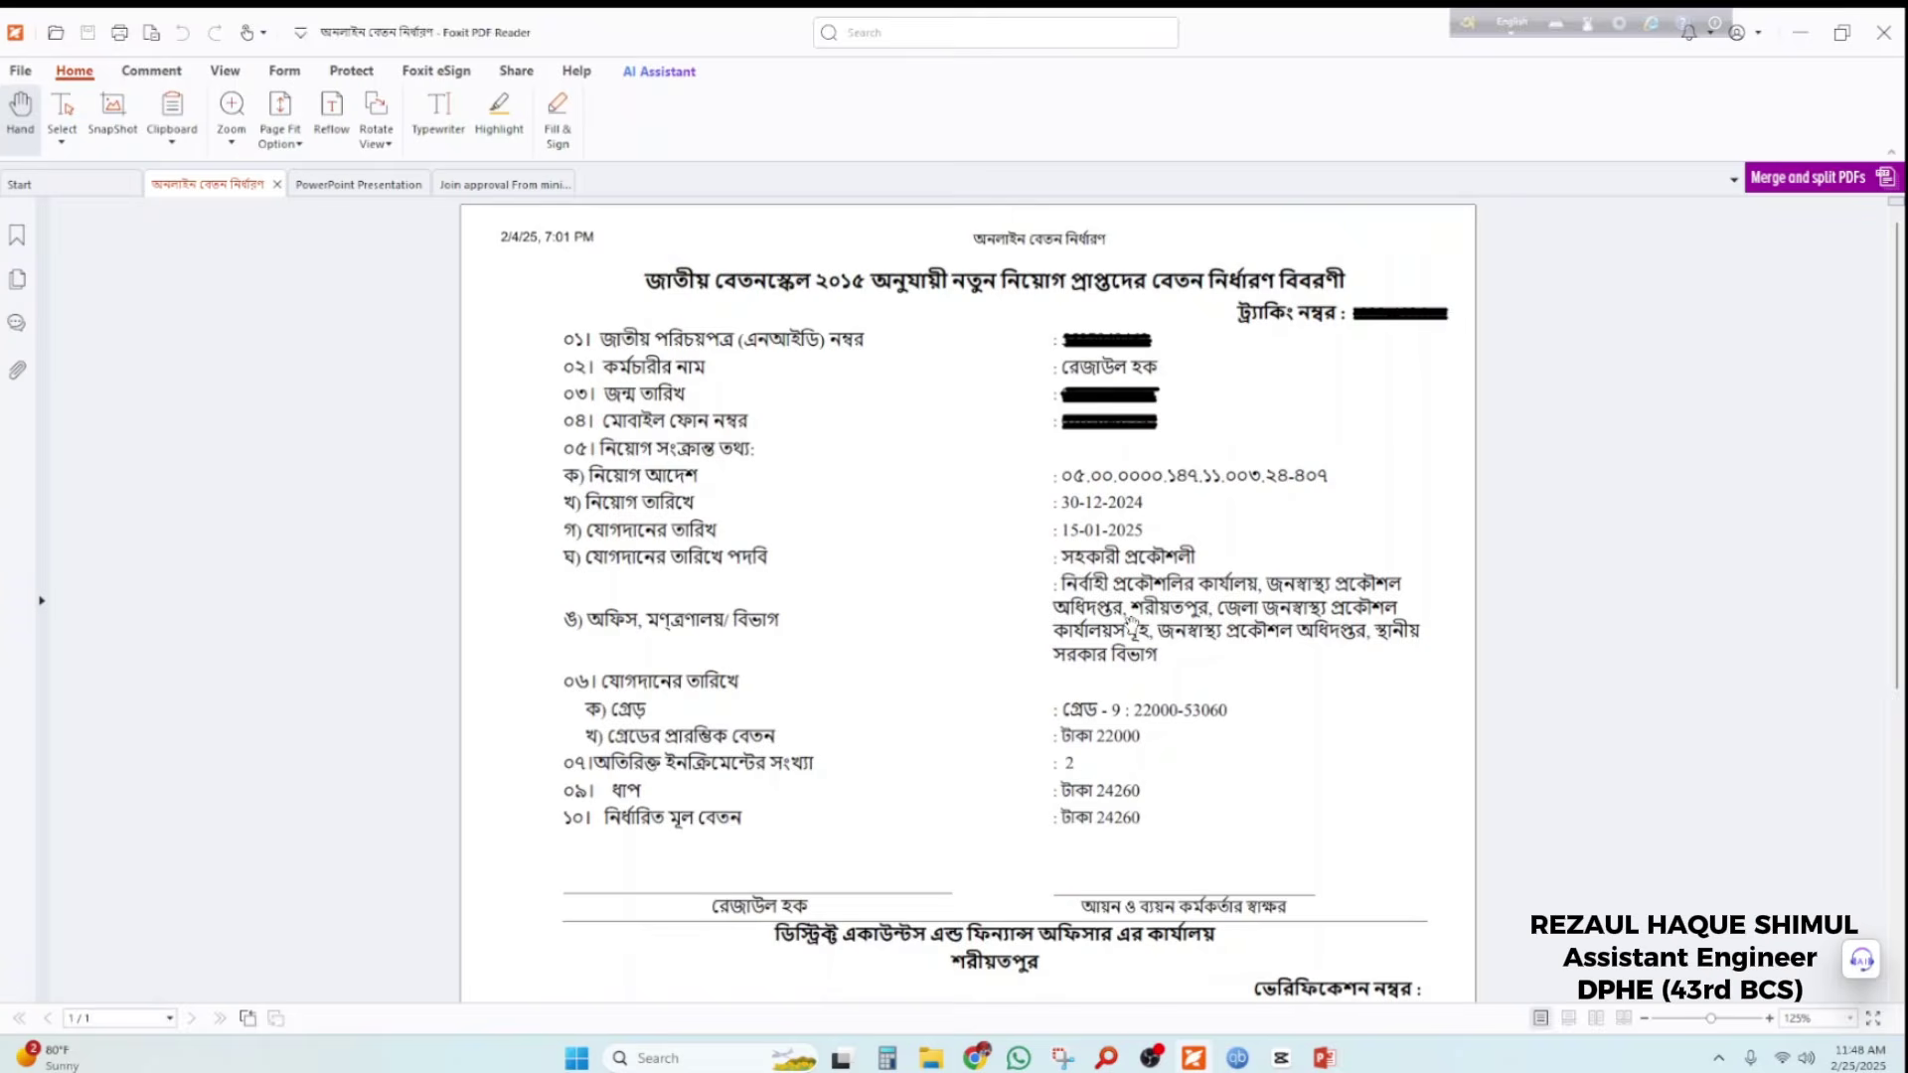
pyautogui.click(346, 183)
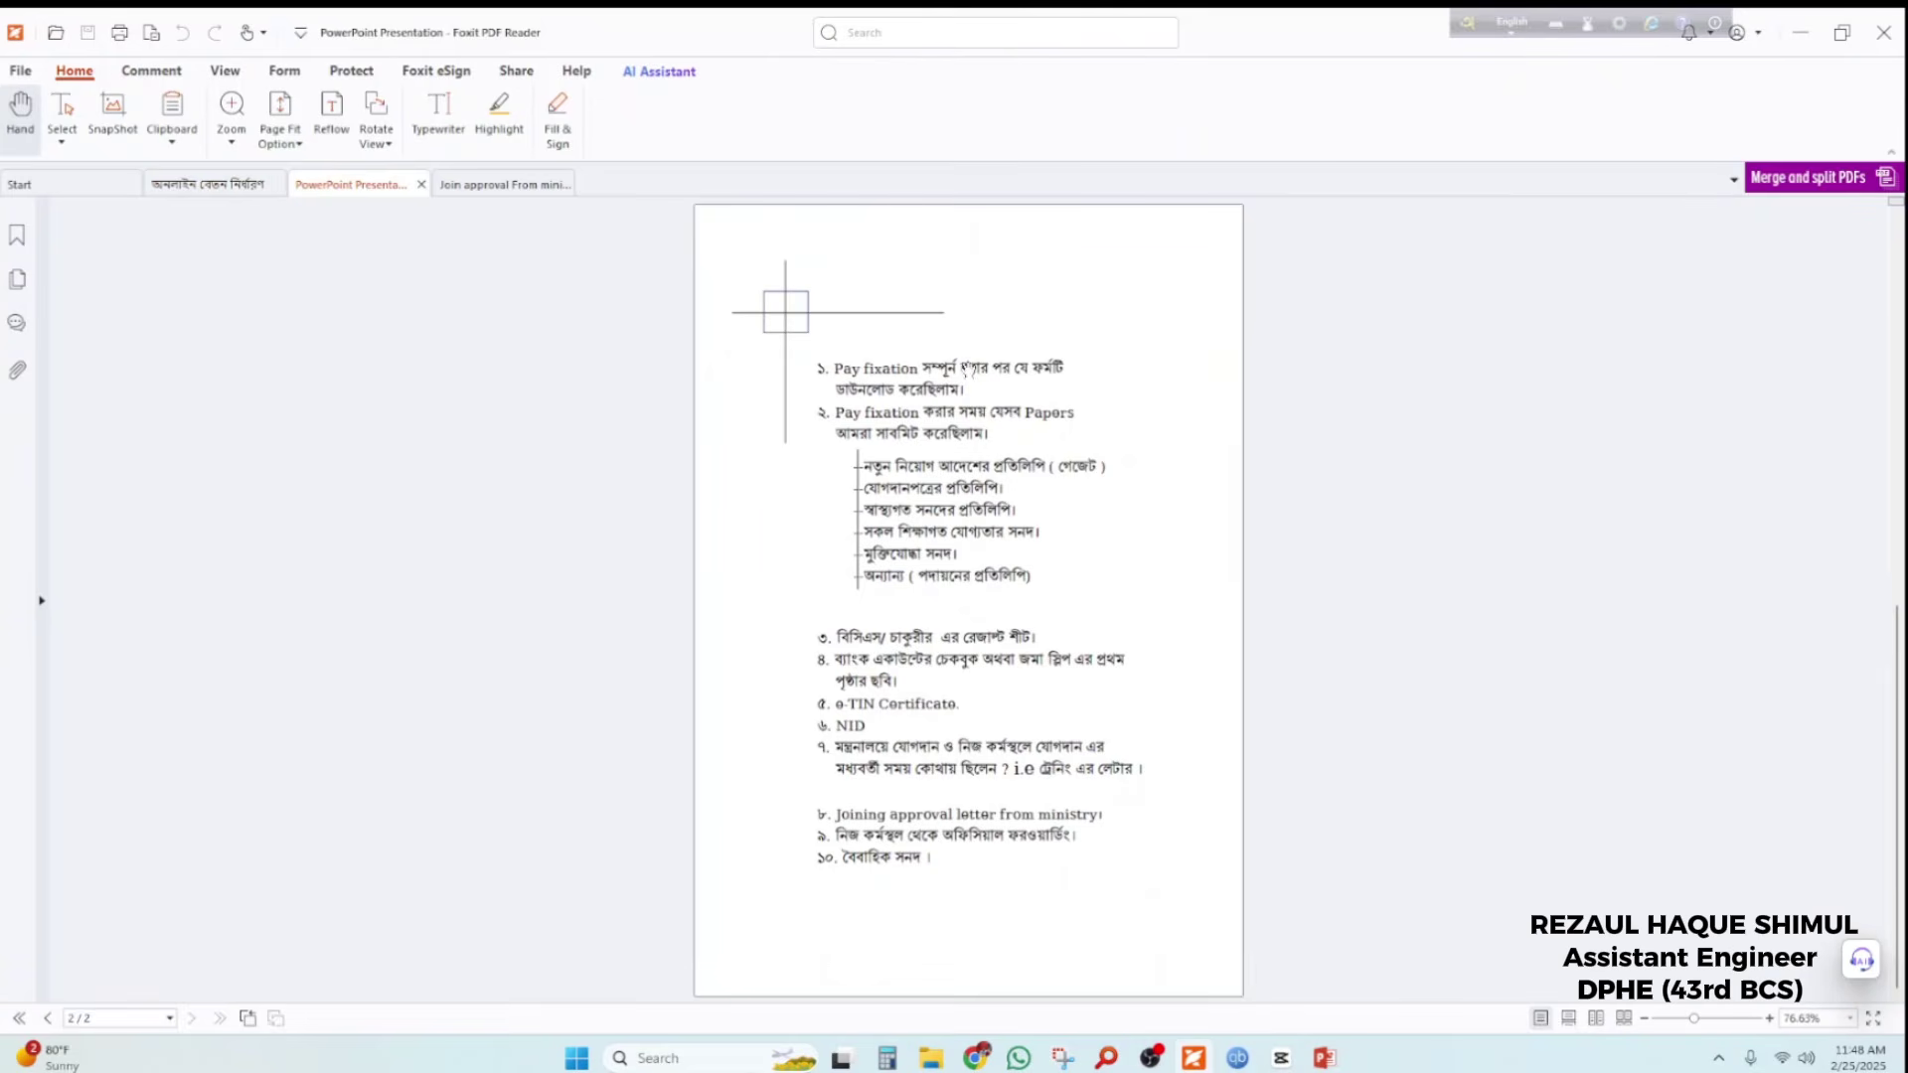
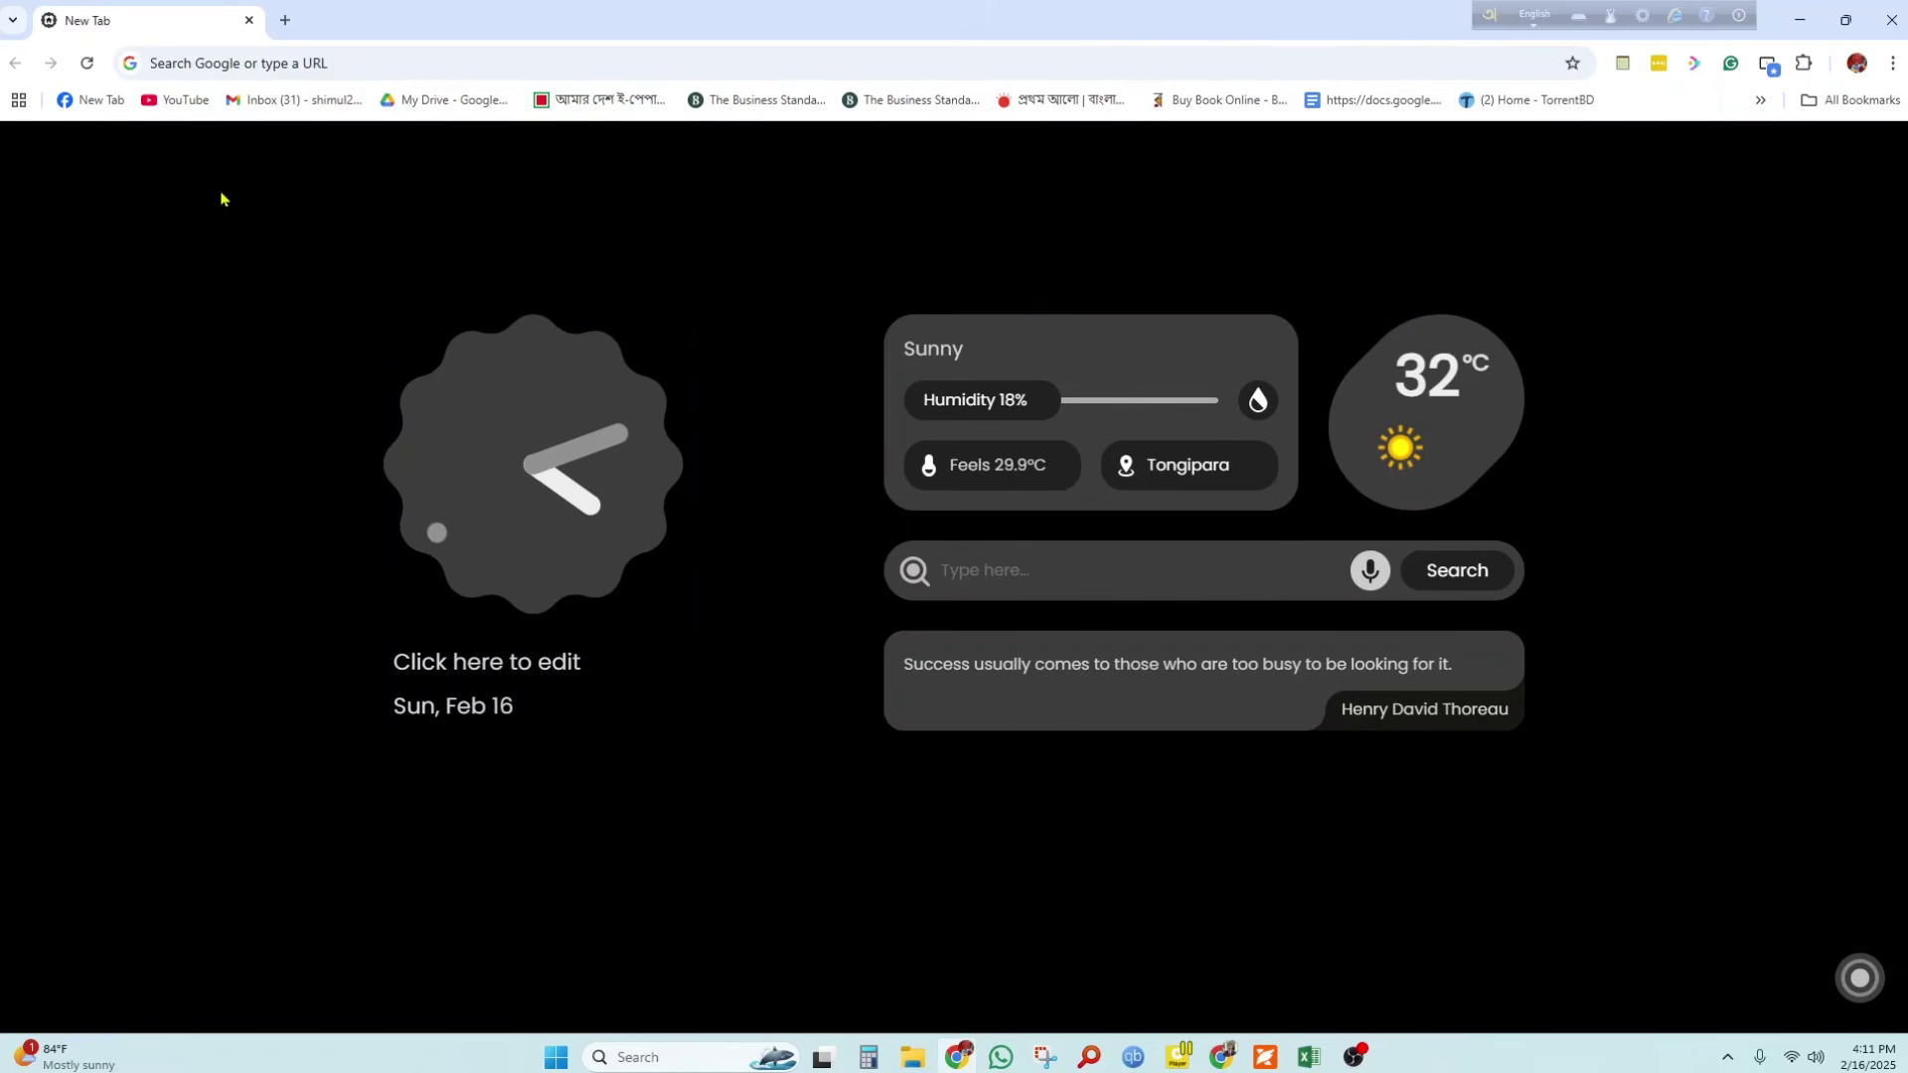
# Search Google for ibas++ and open the iBAS++ login page at ibas.finance.gov.bd
pyautogui.click(251, 65)
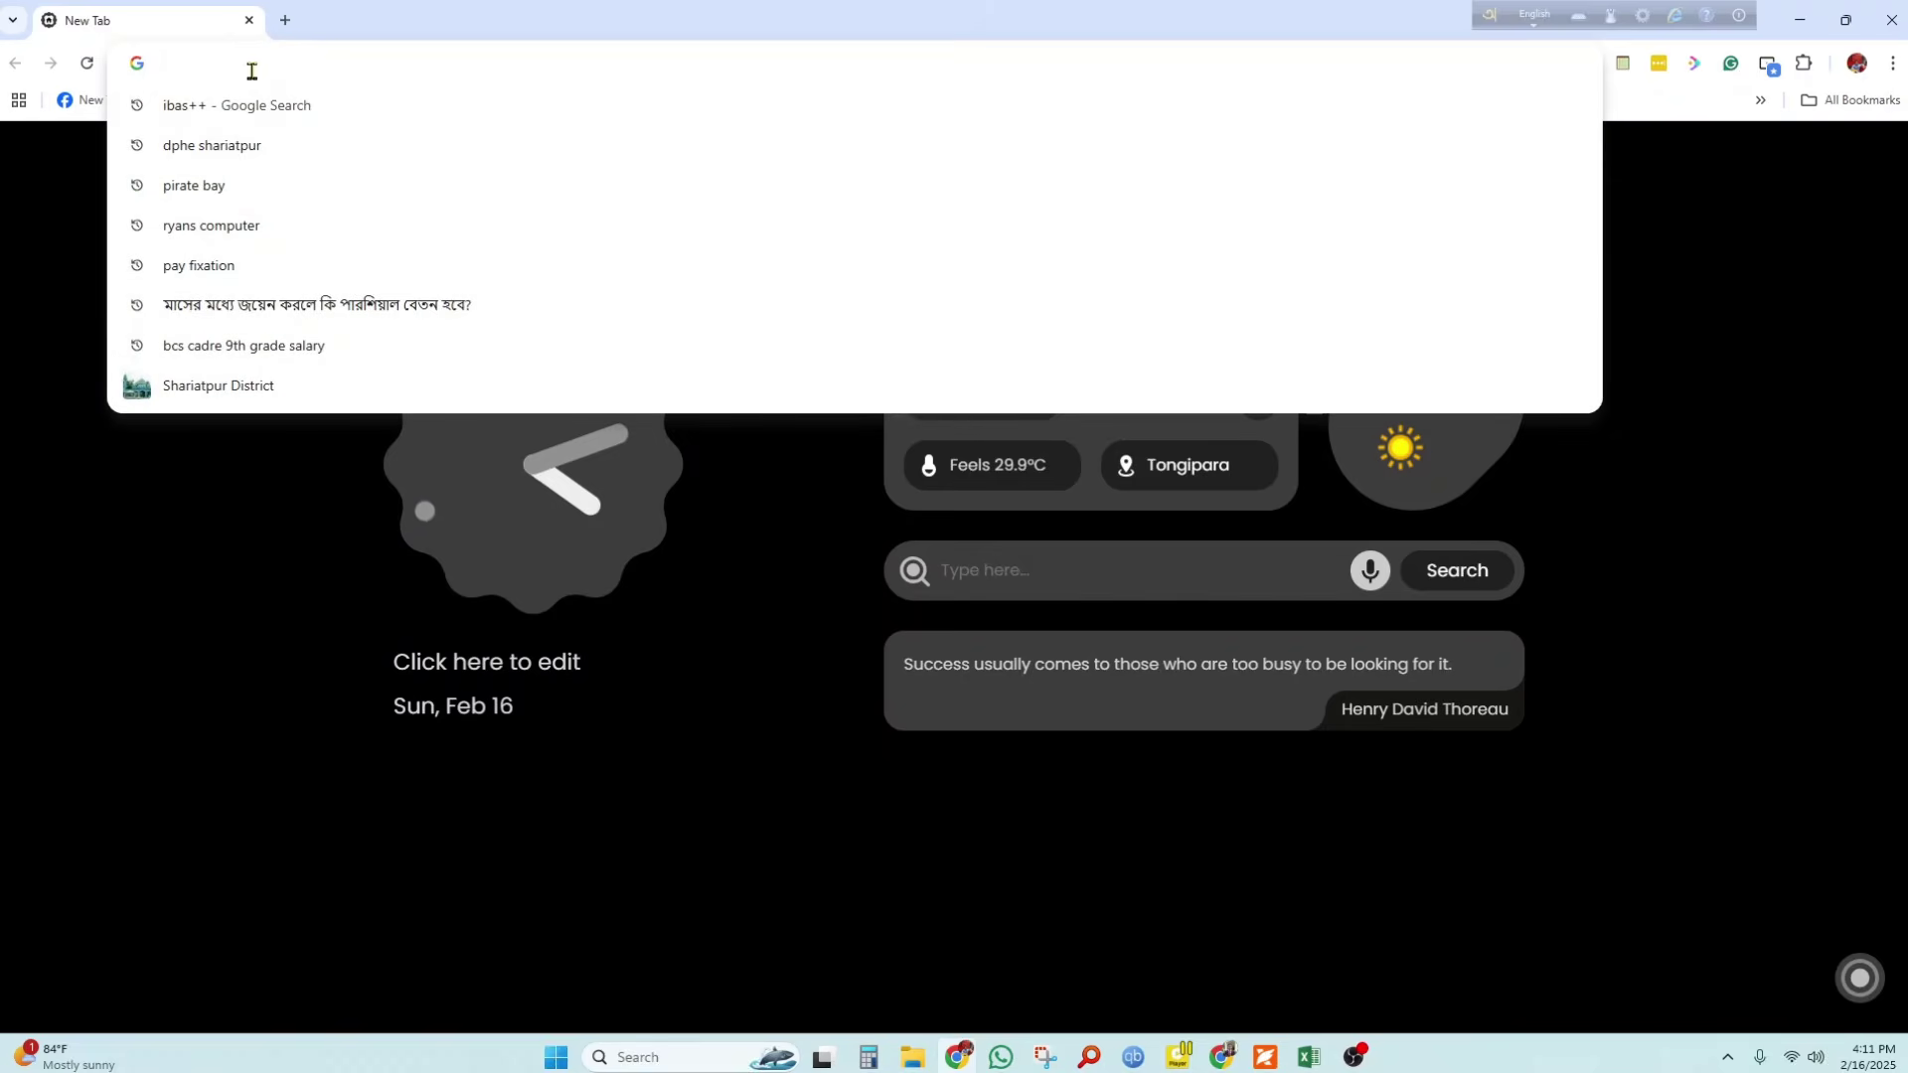
pyautogui.write('i')
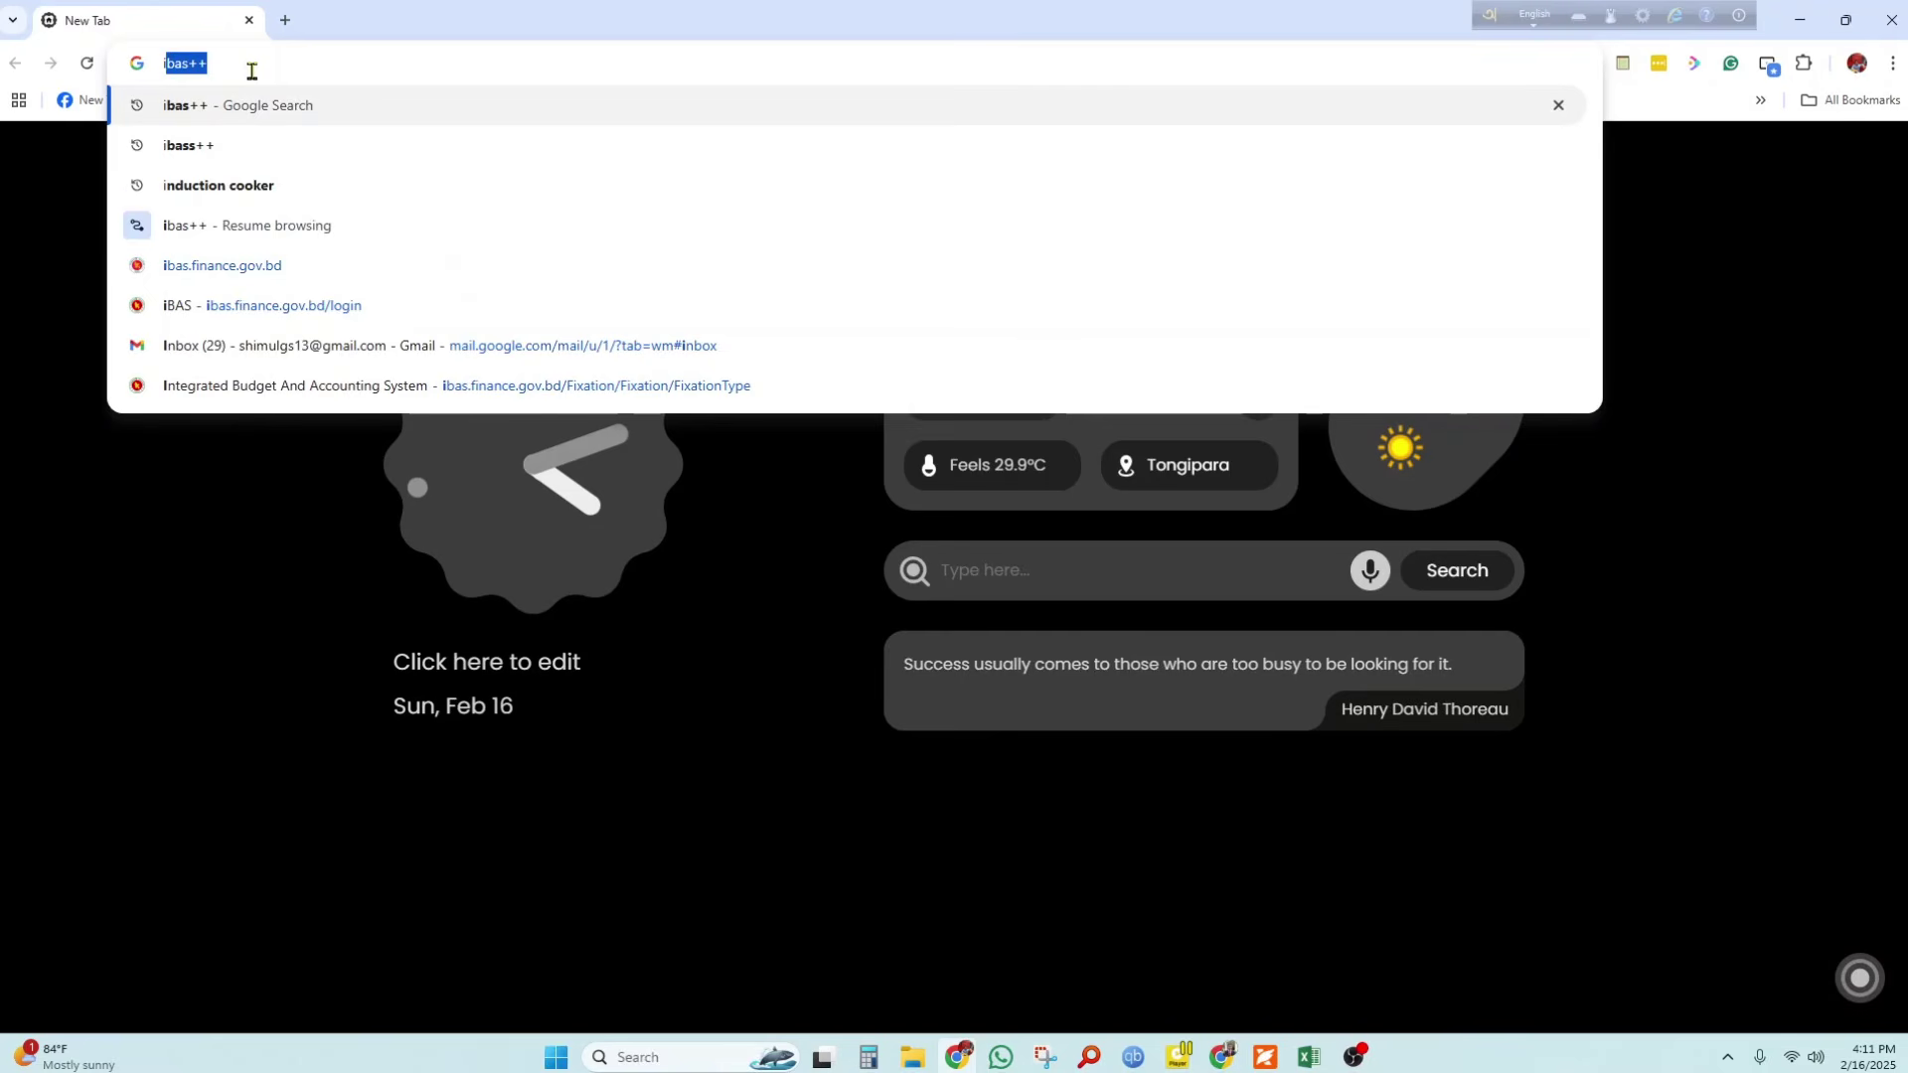
pyautogui.write('bas')
pyautogui.press('Return')
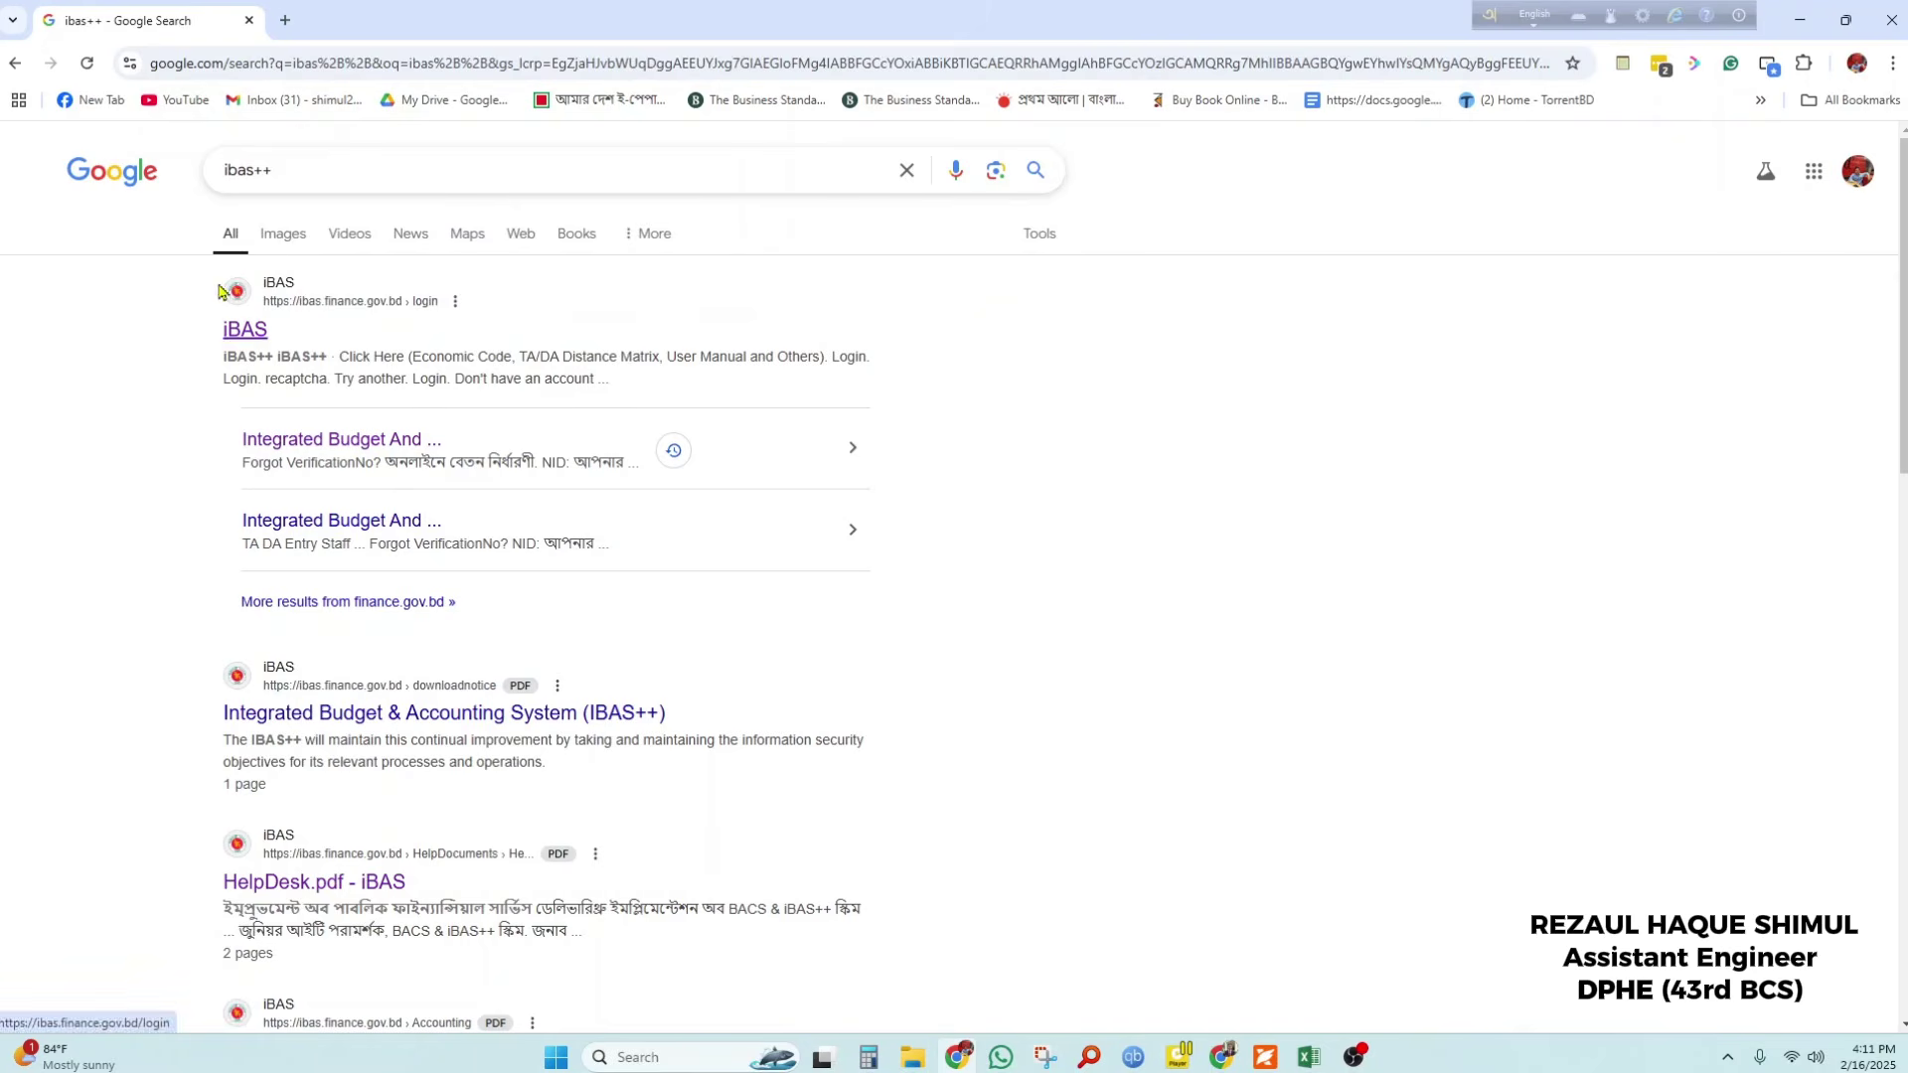
pyautogui.click(258, 340)
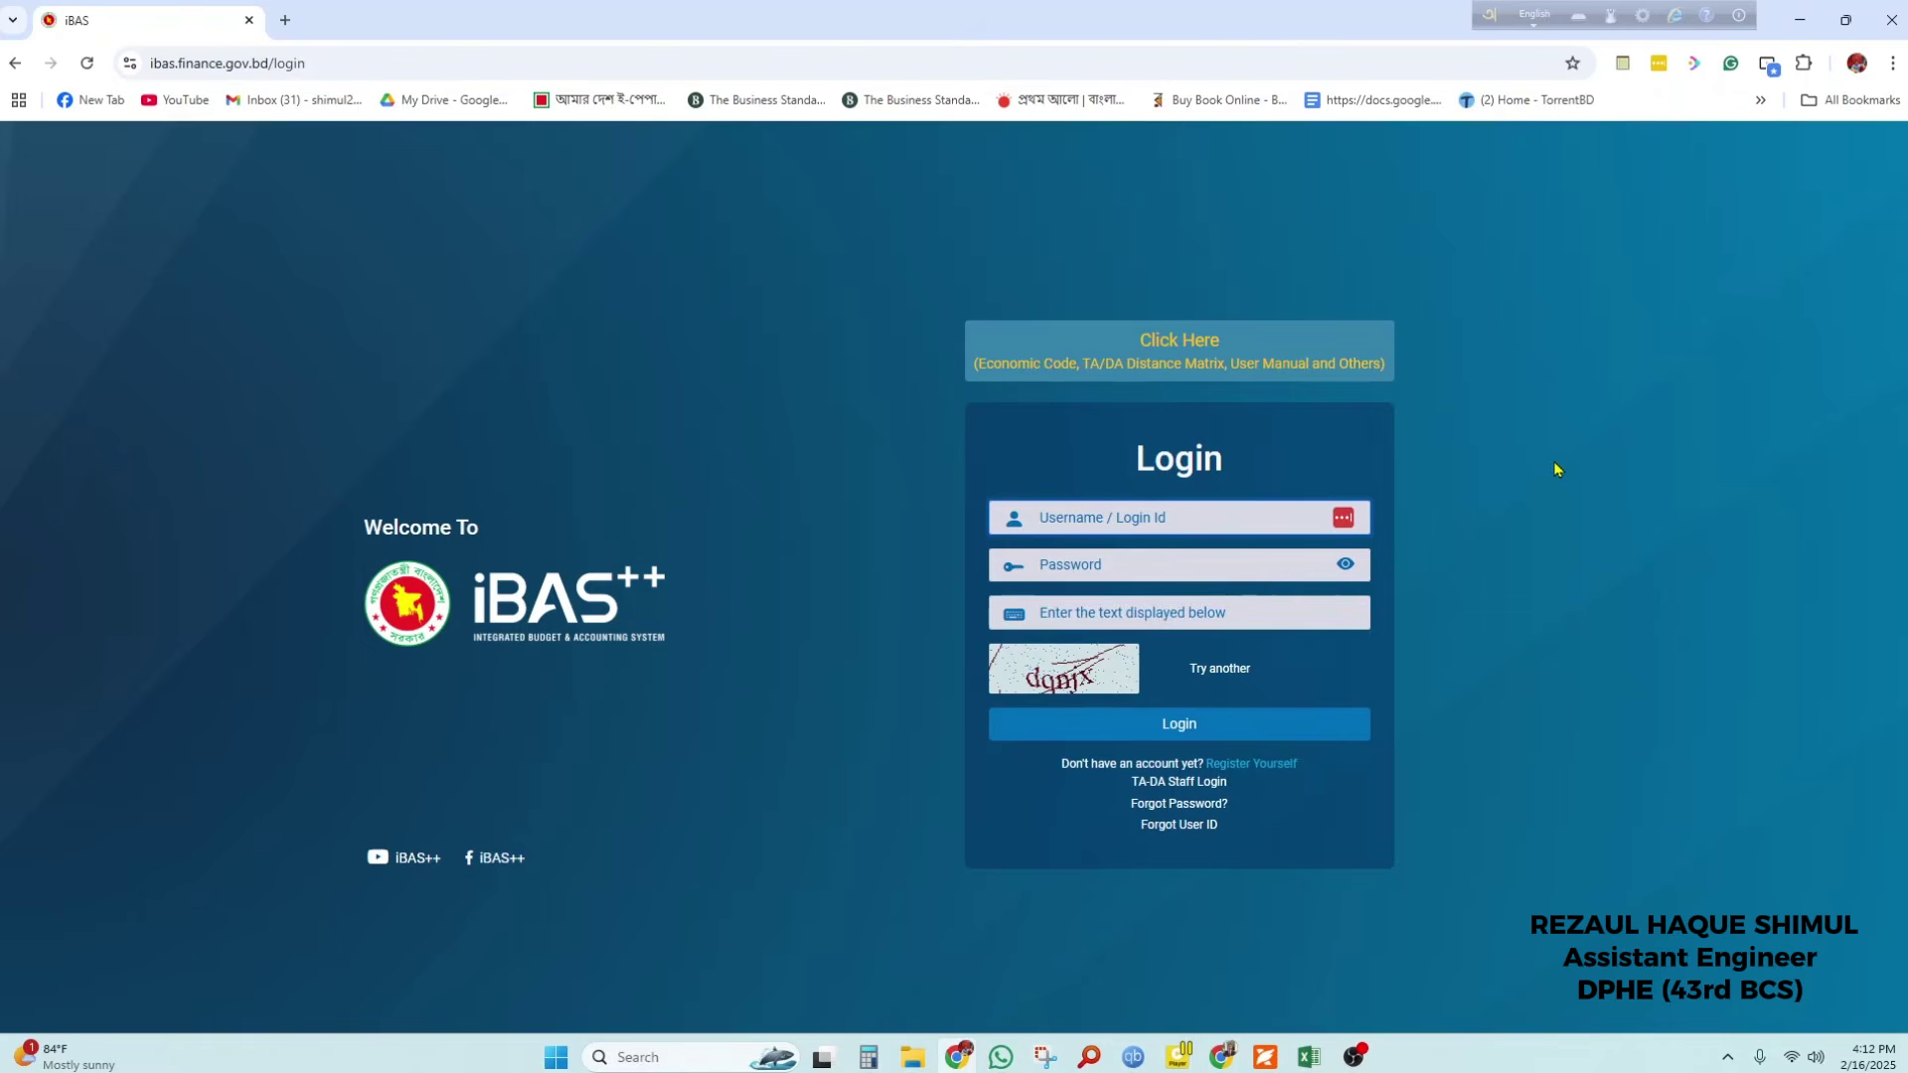
# Start Register Yourself and look up the employee by entering the NID / Service No
pyautogui.click(1243, 769)
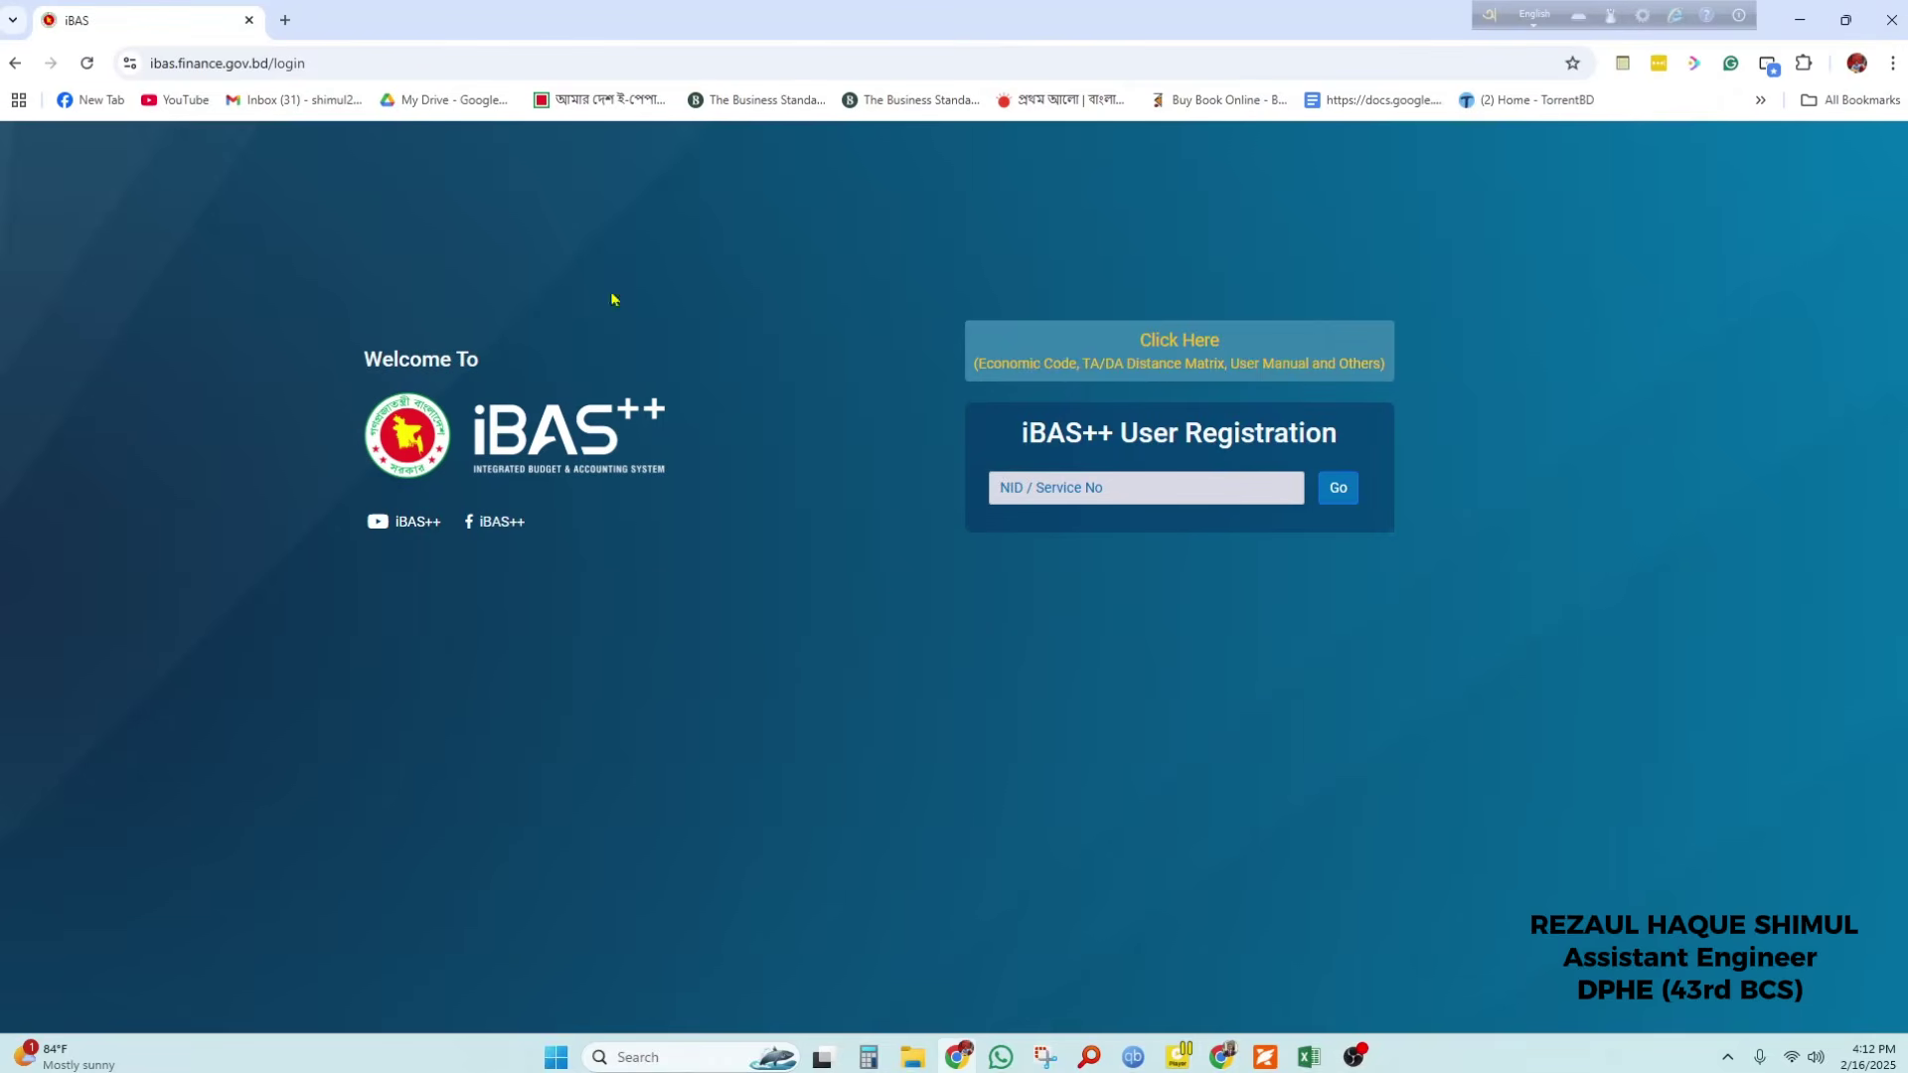
pyautogui.click(1026, 489)
pyautogui.write('199')
pyautogui.click(1338, 494)
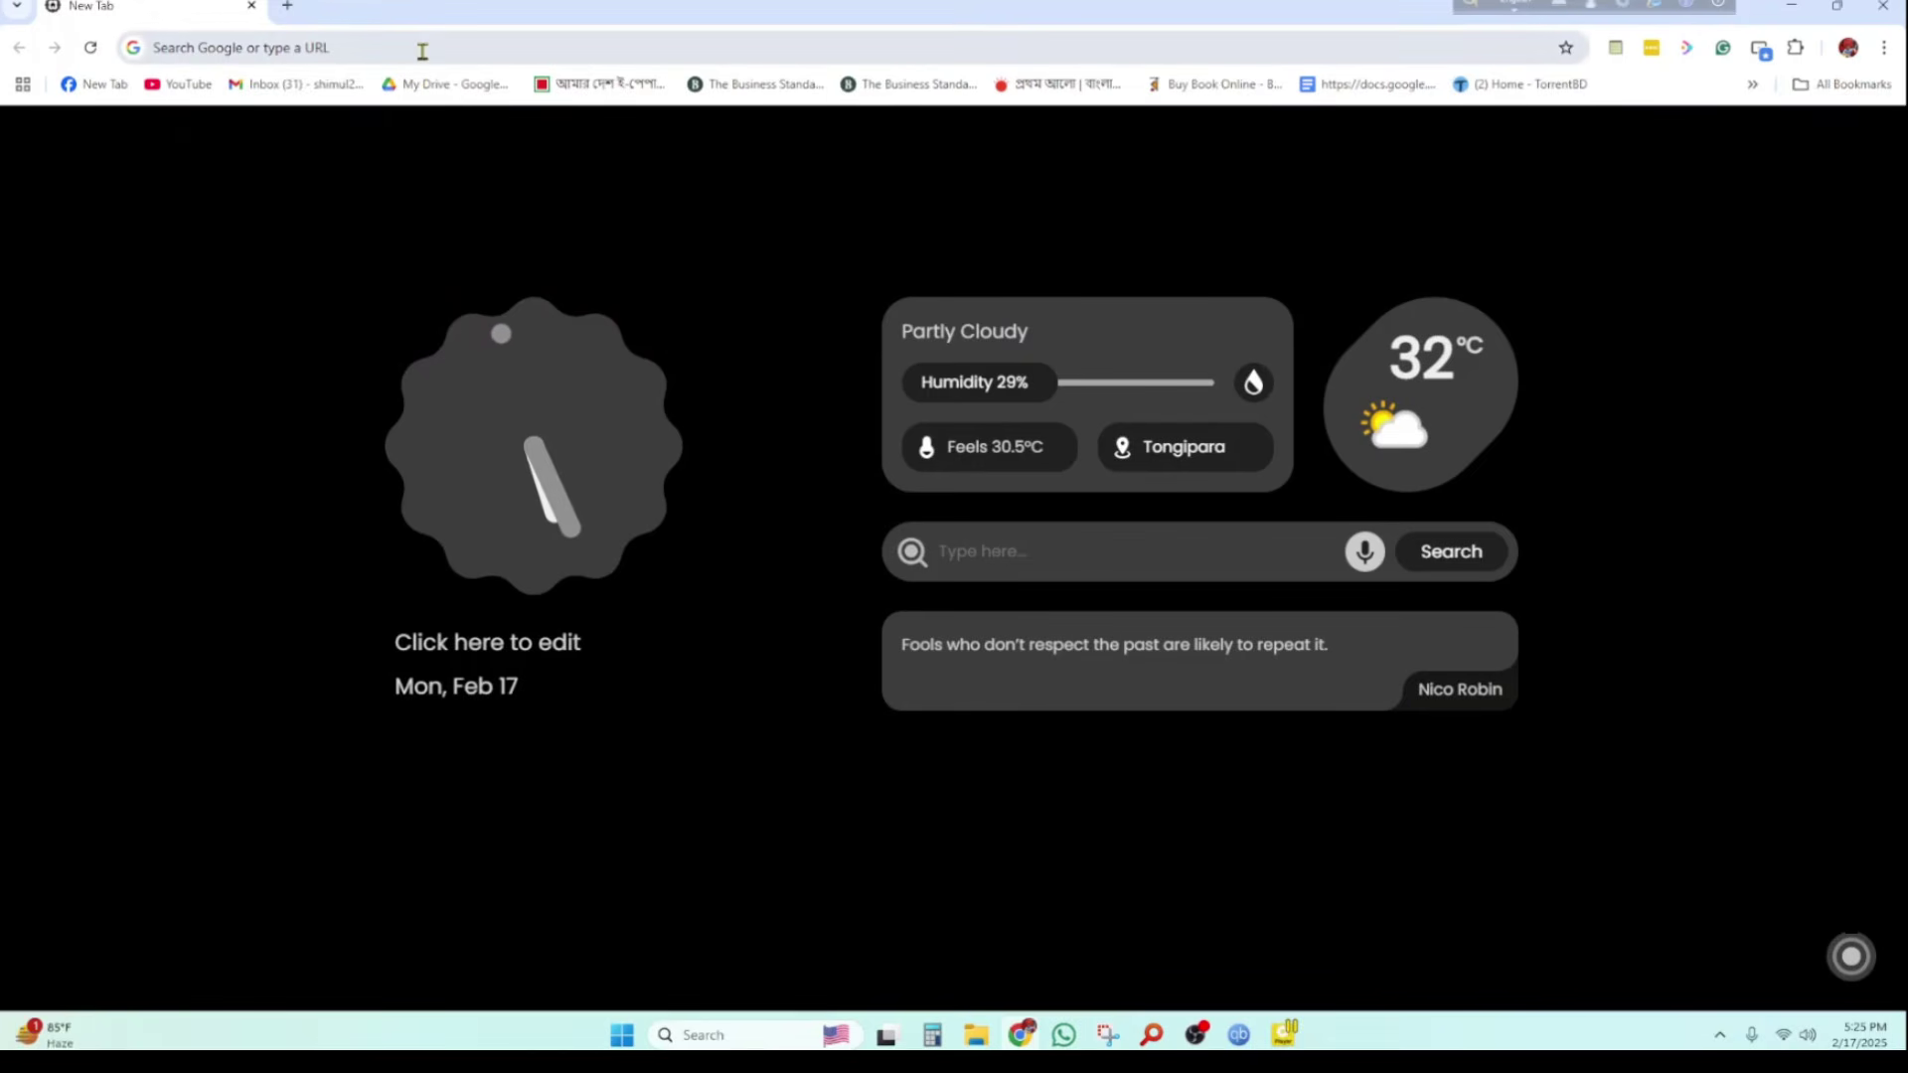
# Search for ibas++ again and reopen the iBAS++ login page
pyautogui.click(420, 52)
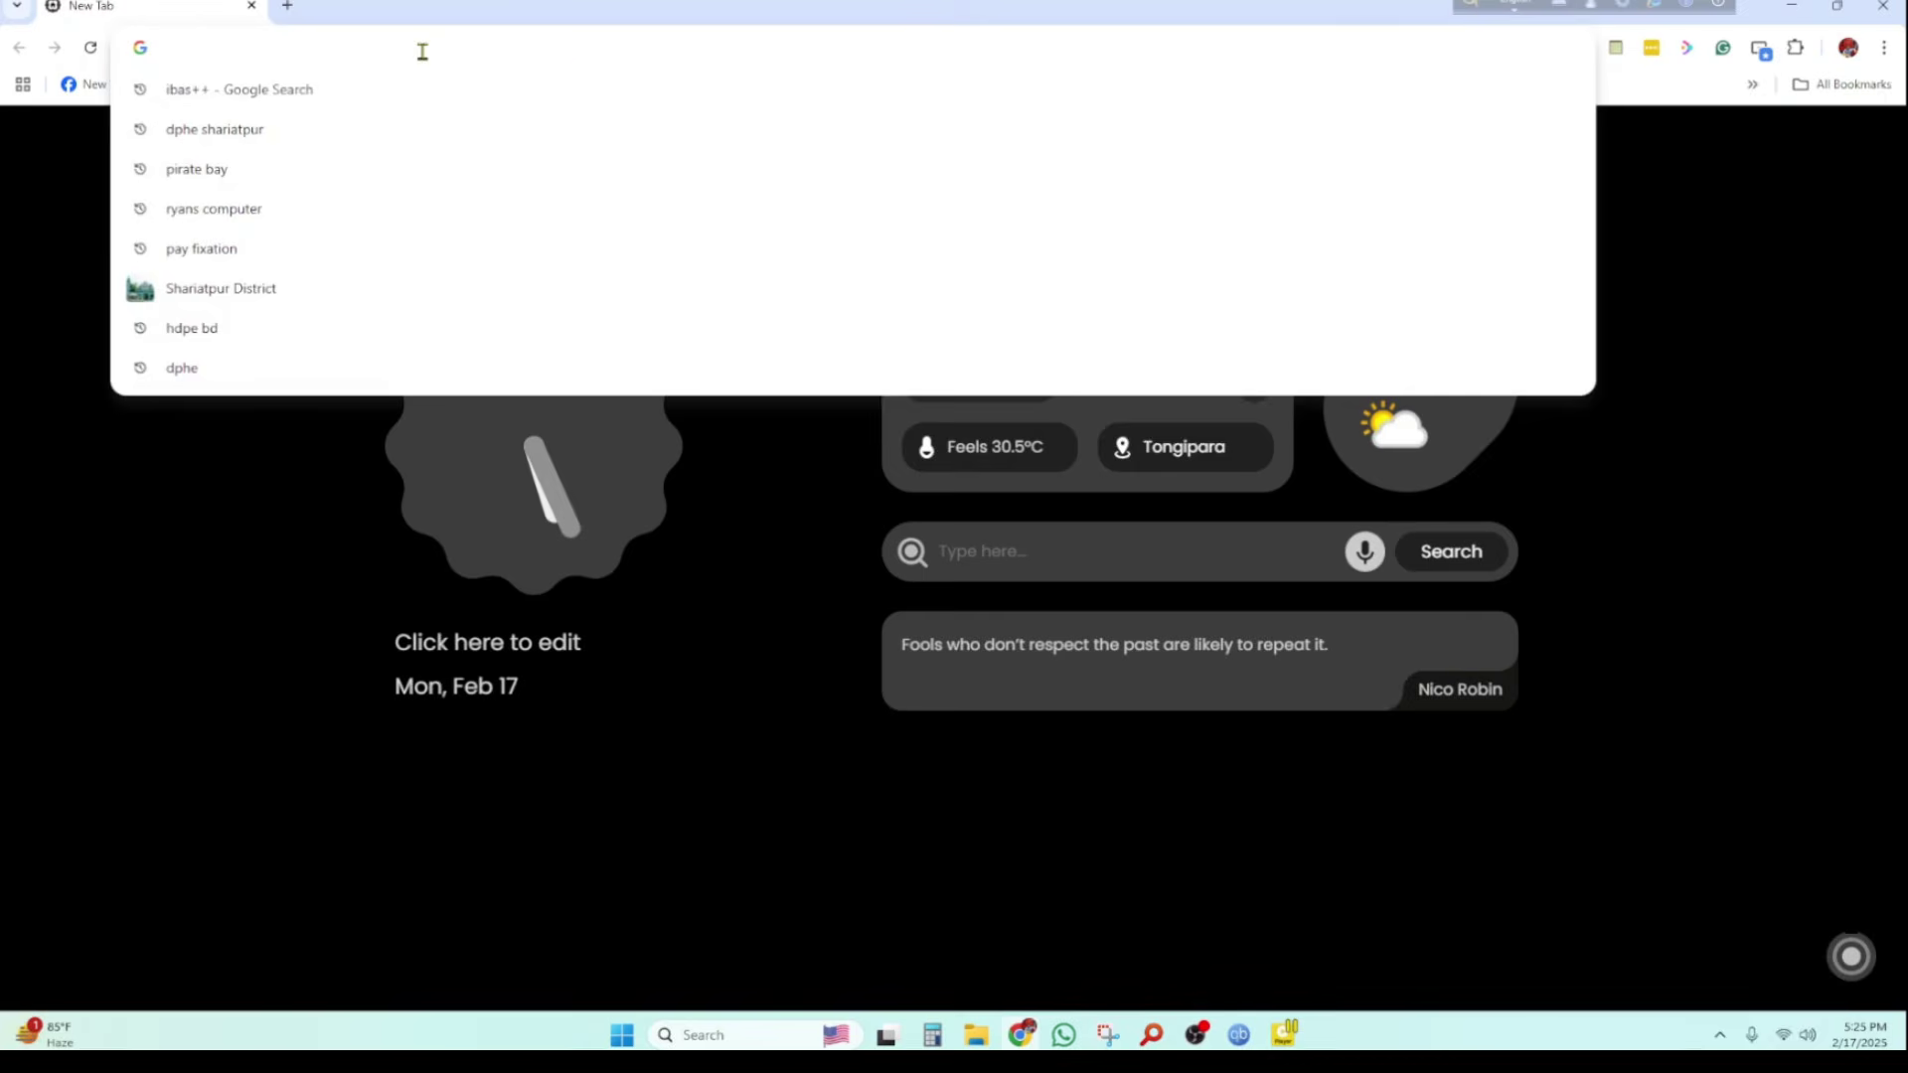
pyautogui.write('i')
pyautogui.press('Return')
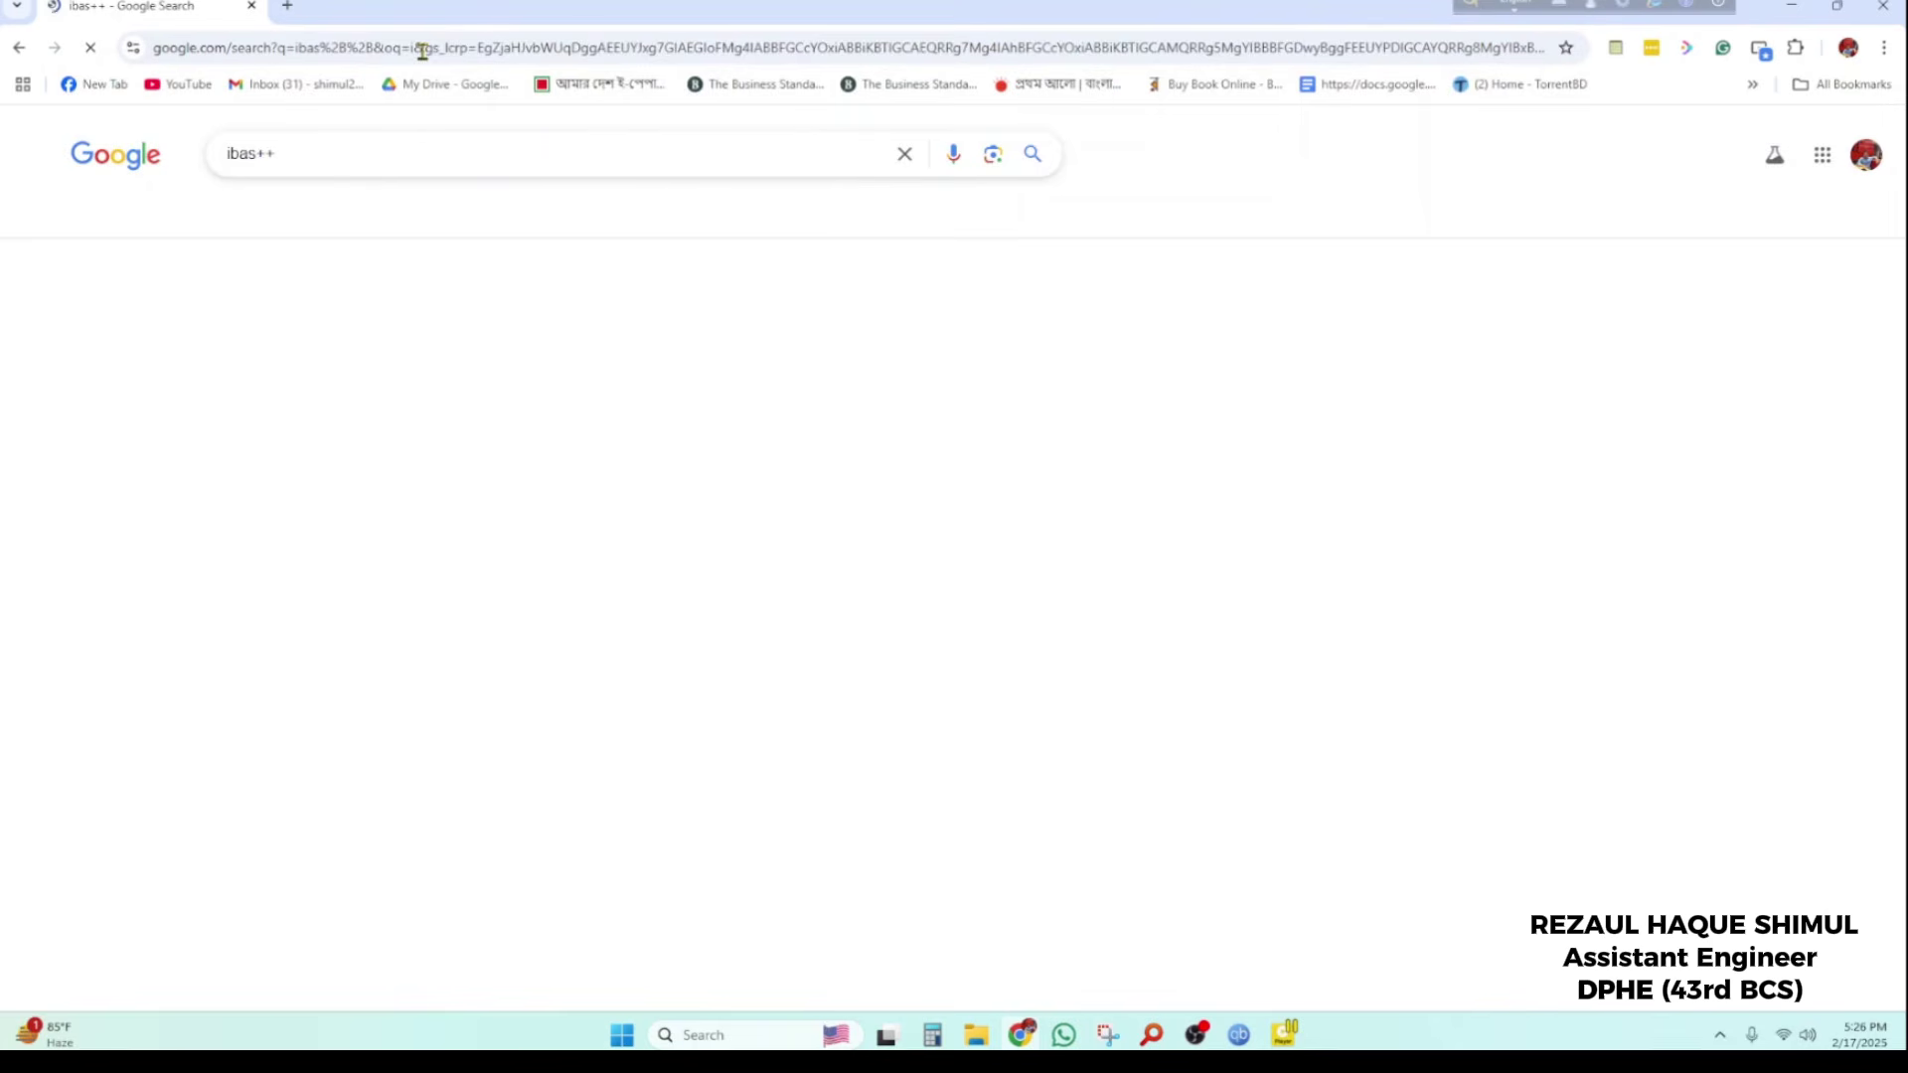
pyautogui.click(247, 314)
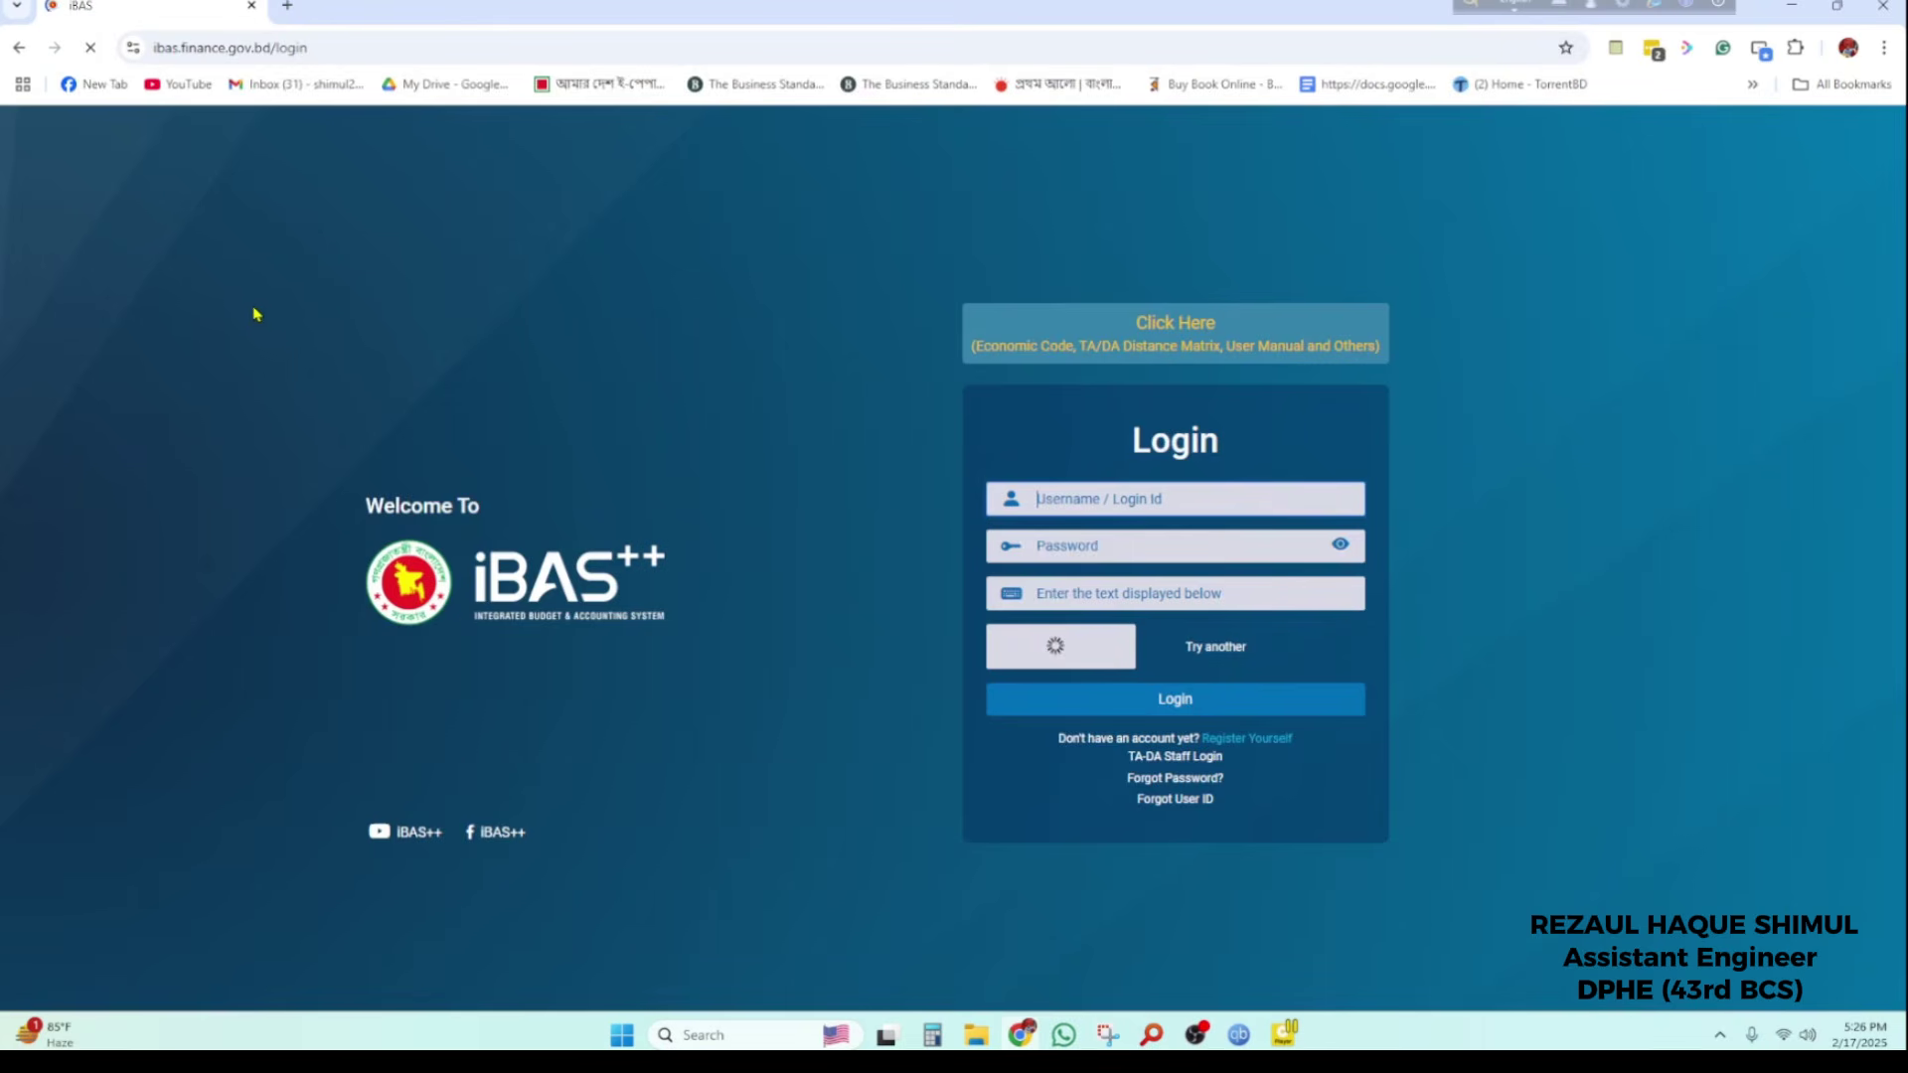
# Register by entering the employee's service number and the SMS verification code
pyautogui.click(1259, 747)
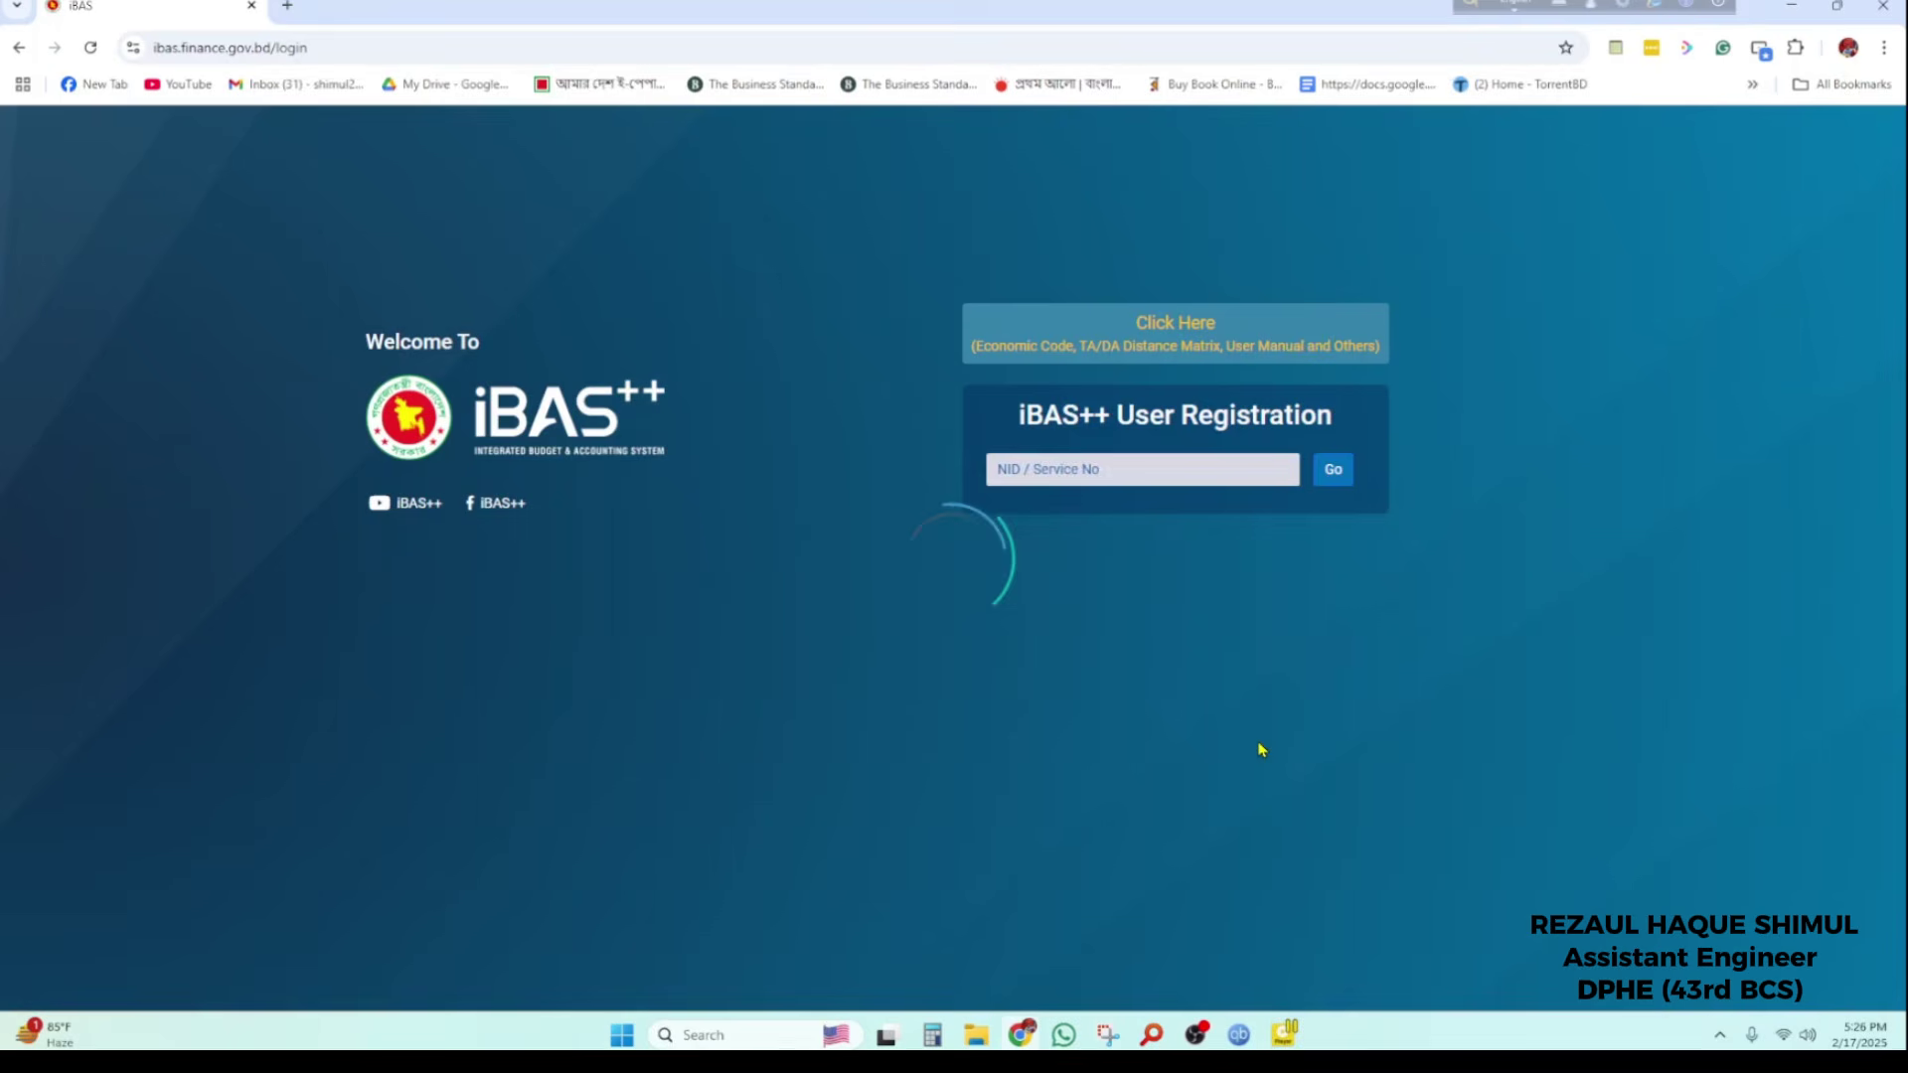
pyautogui.click(1031, 472)
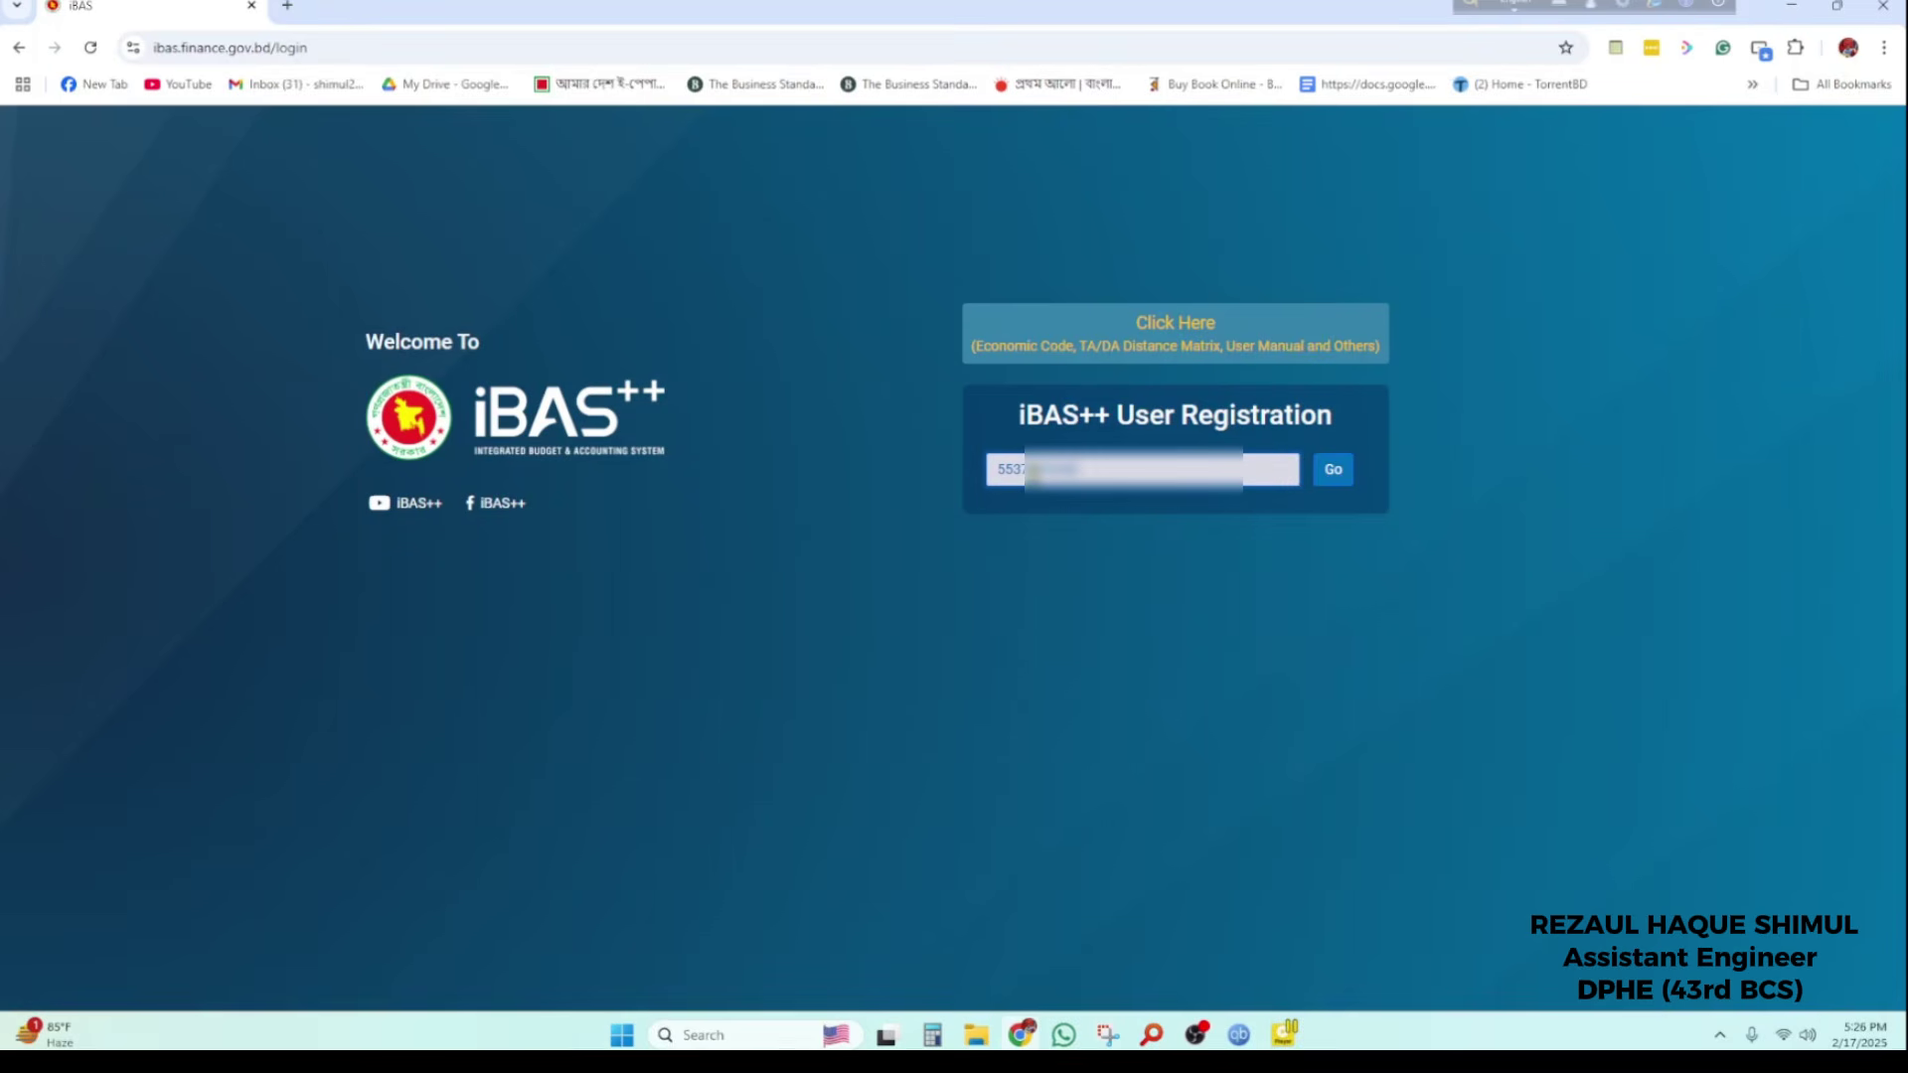
pyautogui.click(1334, 481)
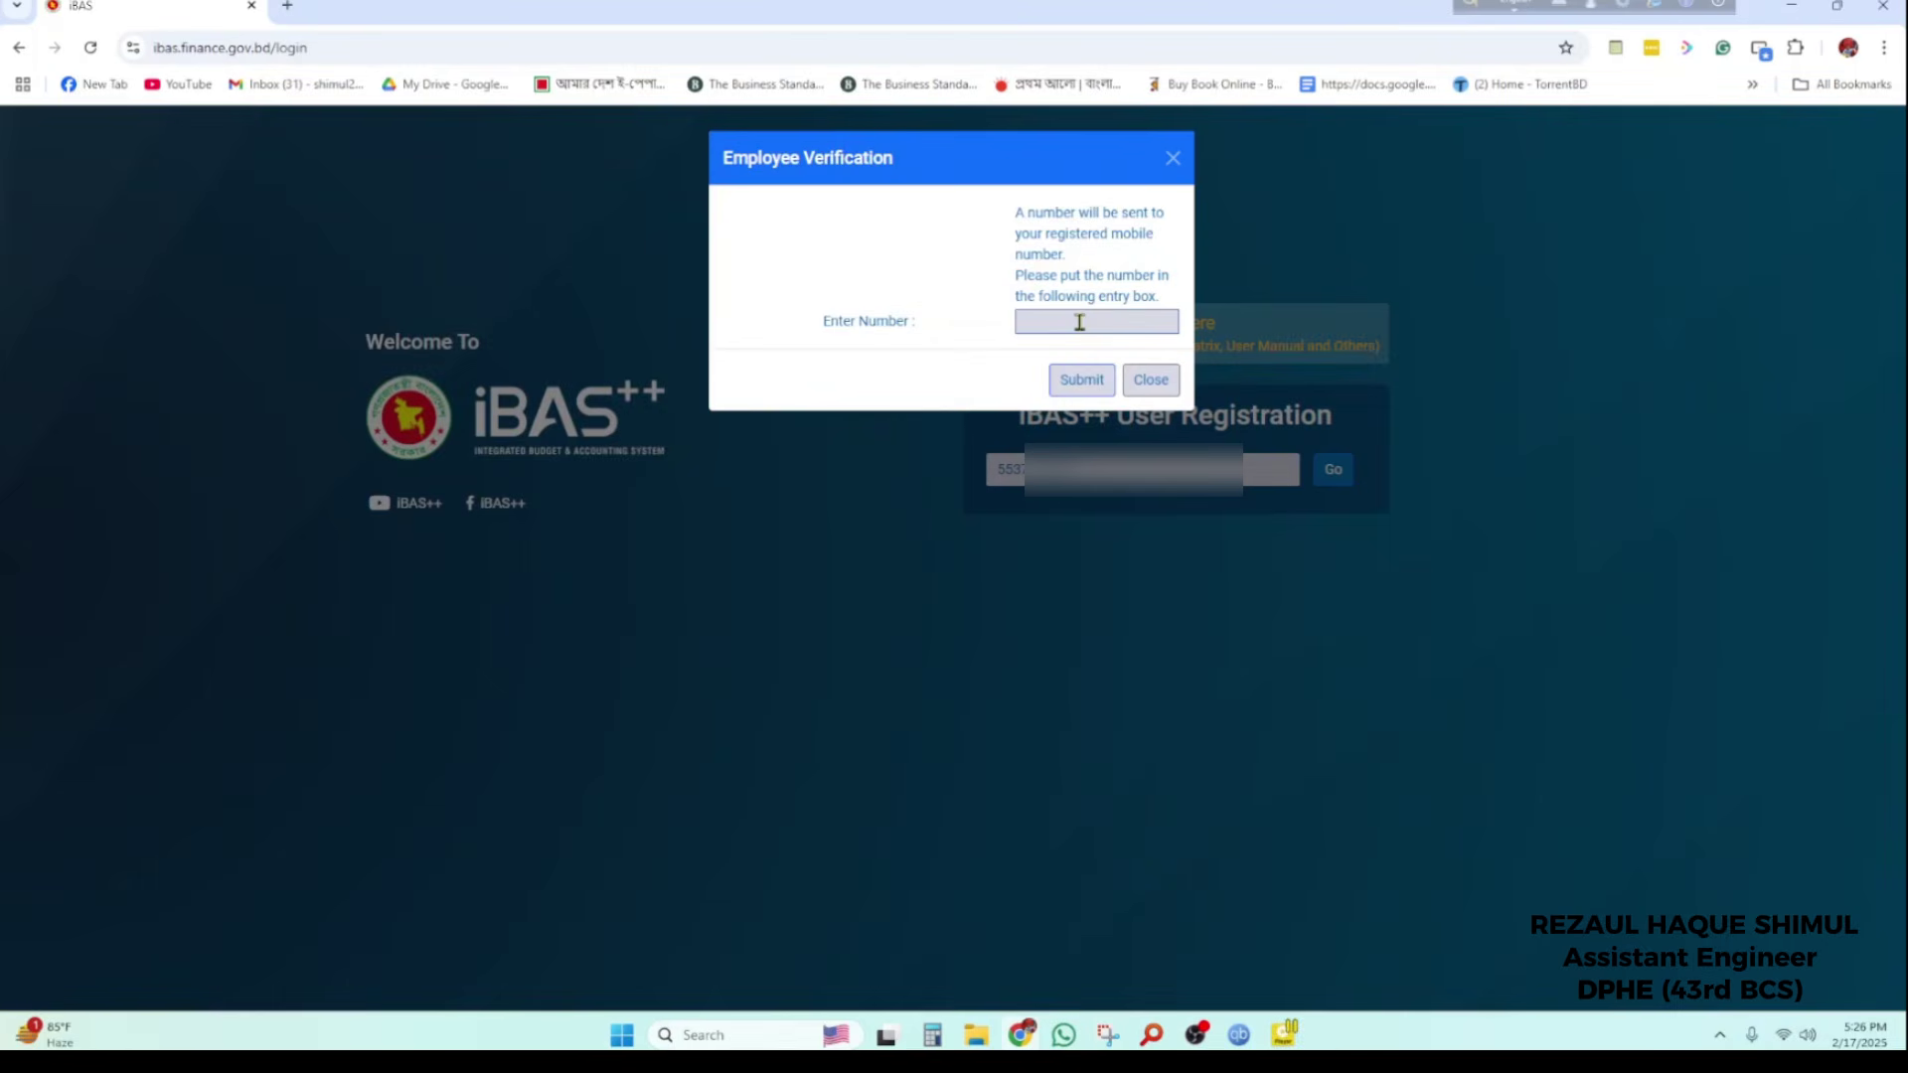
pyautogui.click(1079, 322)
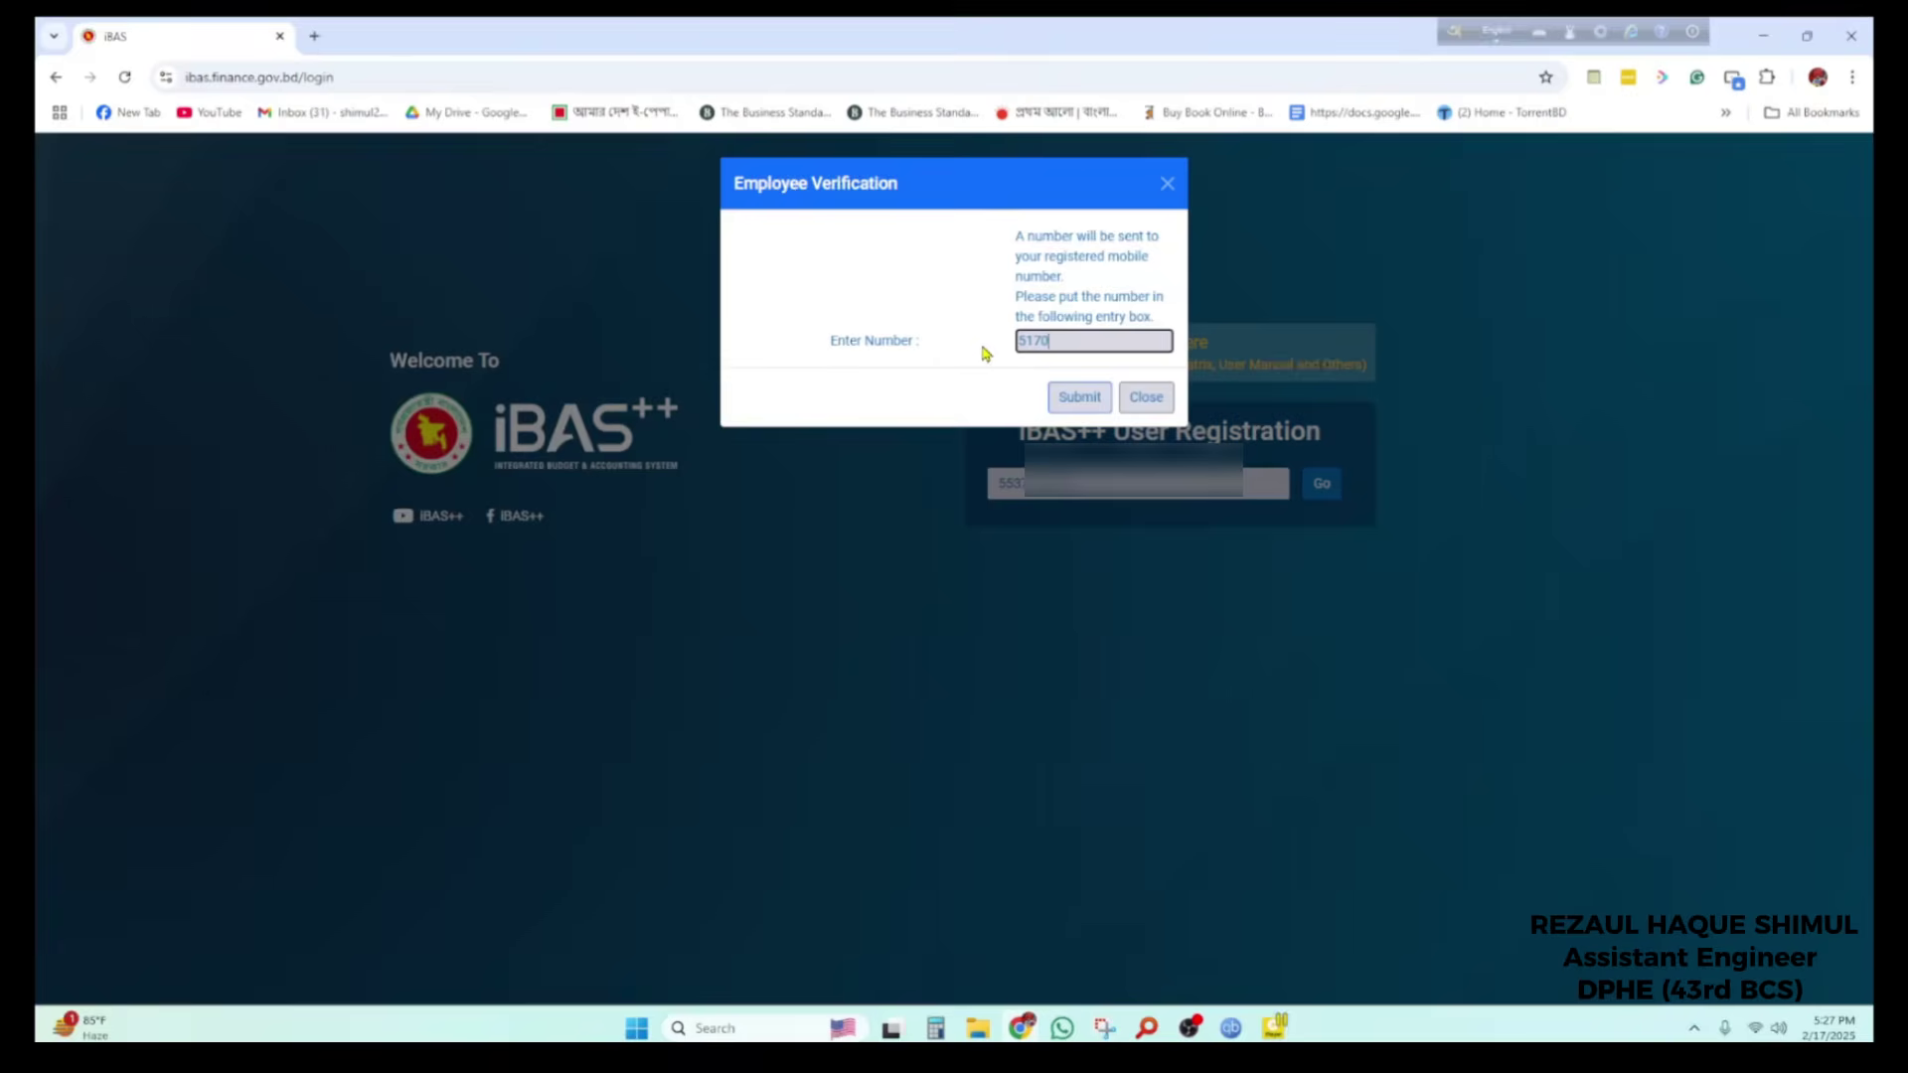
pyautogui.click(1093, 396)
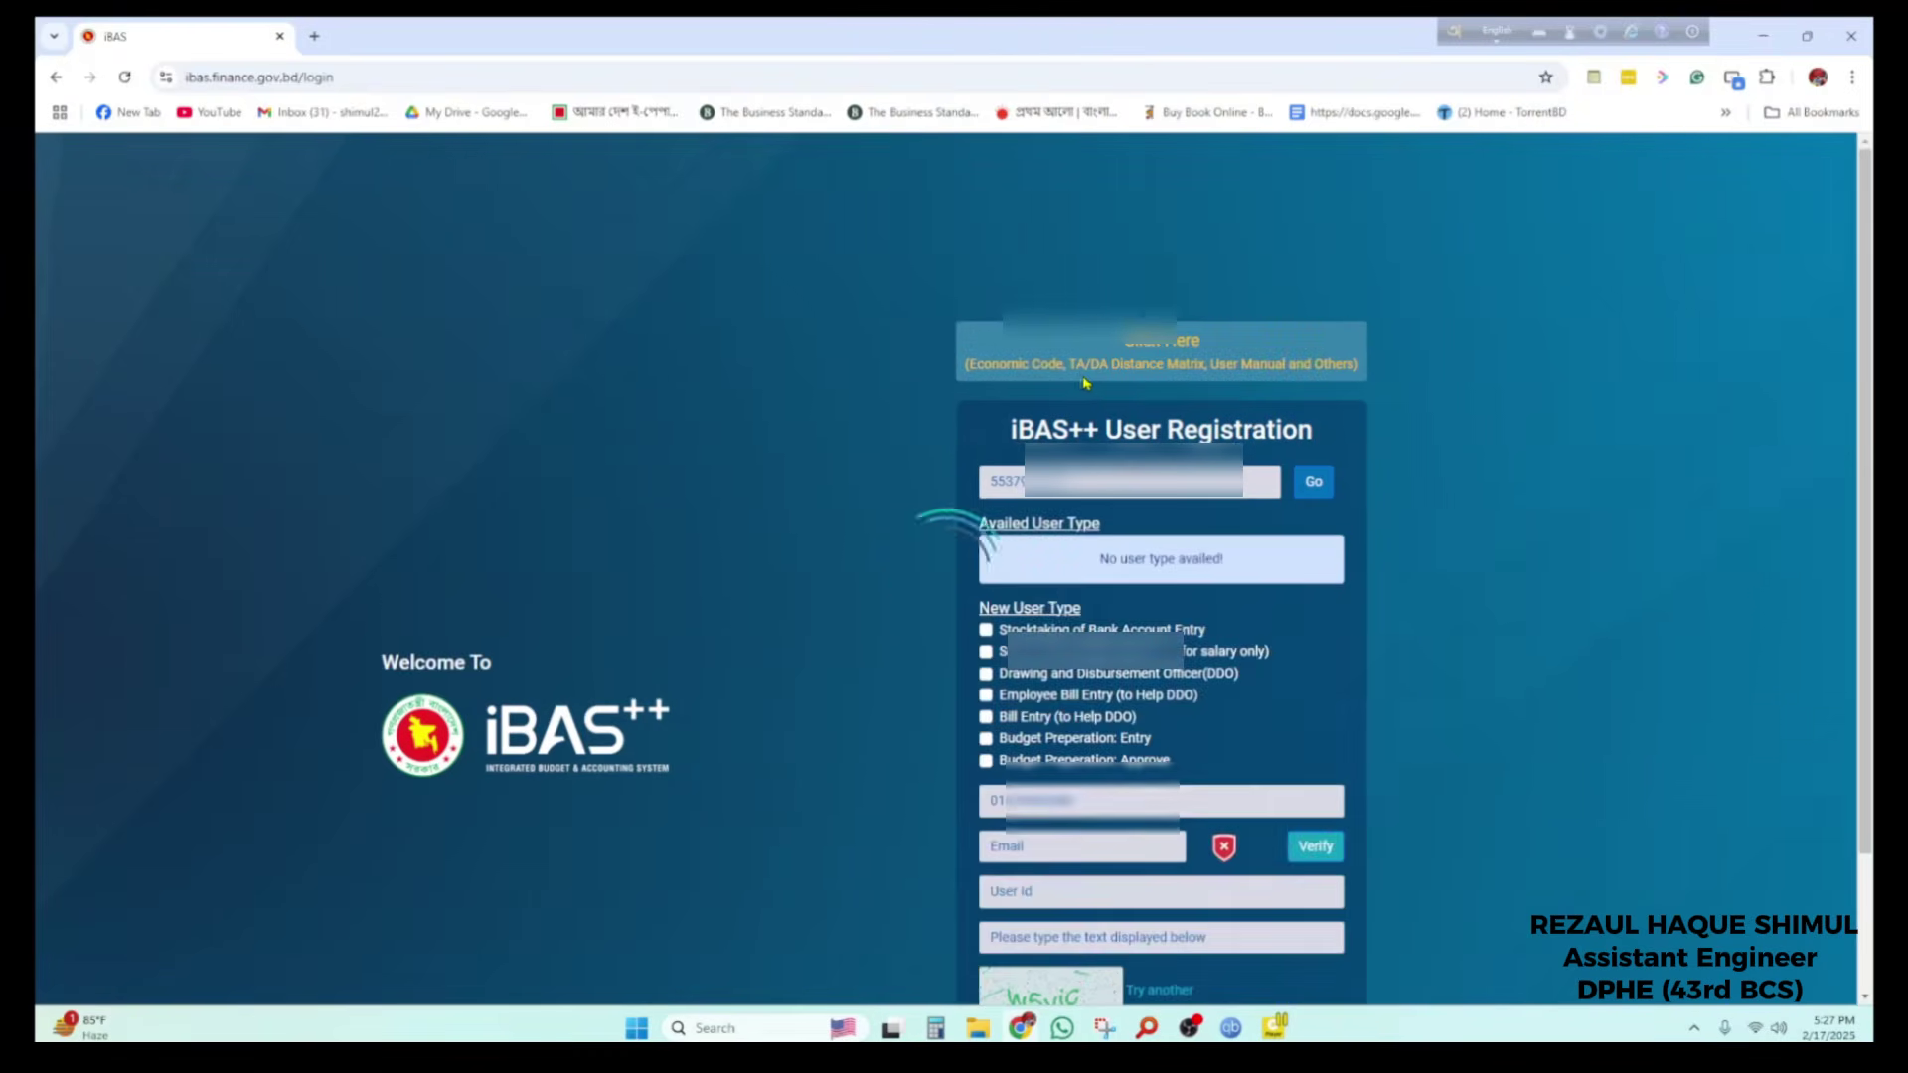
pyautogui.scroll(-2, 1083, 383)
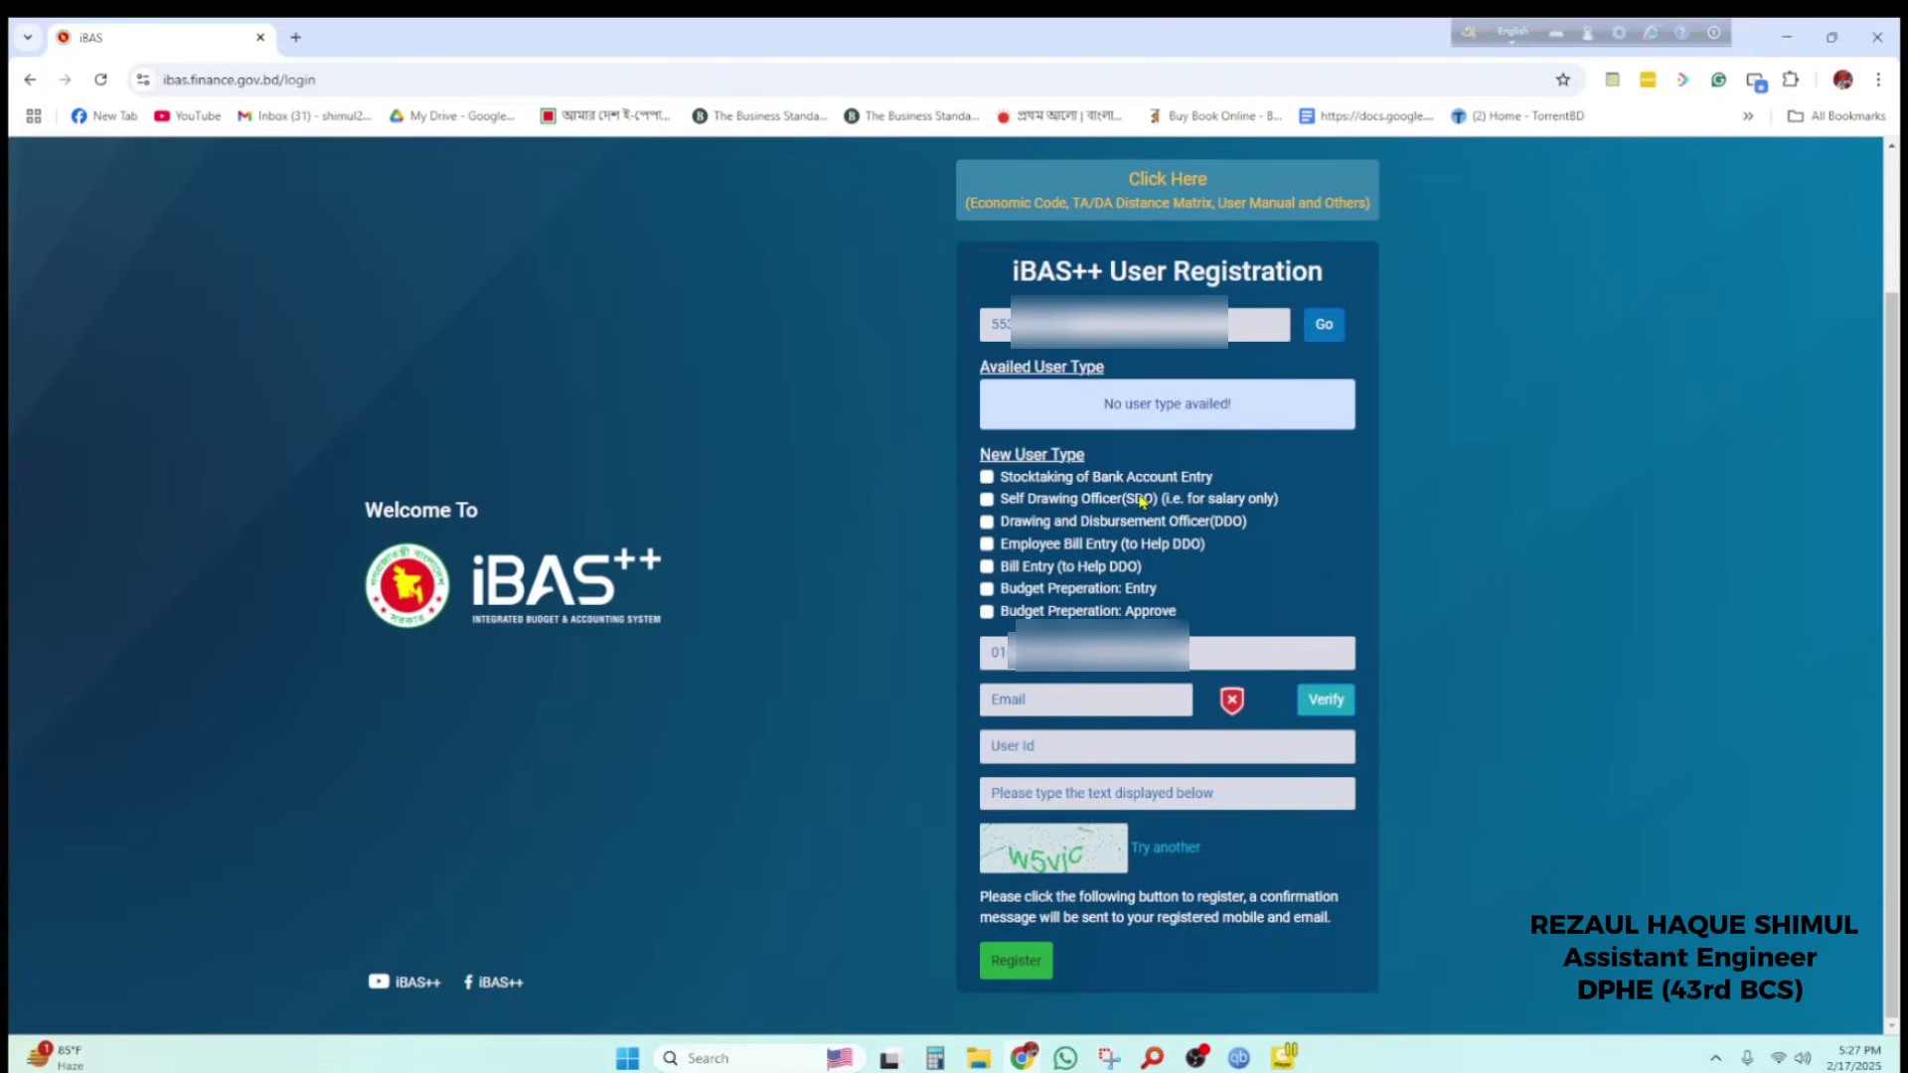
# Enter the officer's email address and a User Id, confirming the ID is available
pyautogui.click(1050, 704)
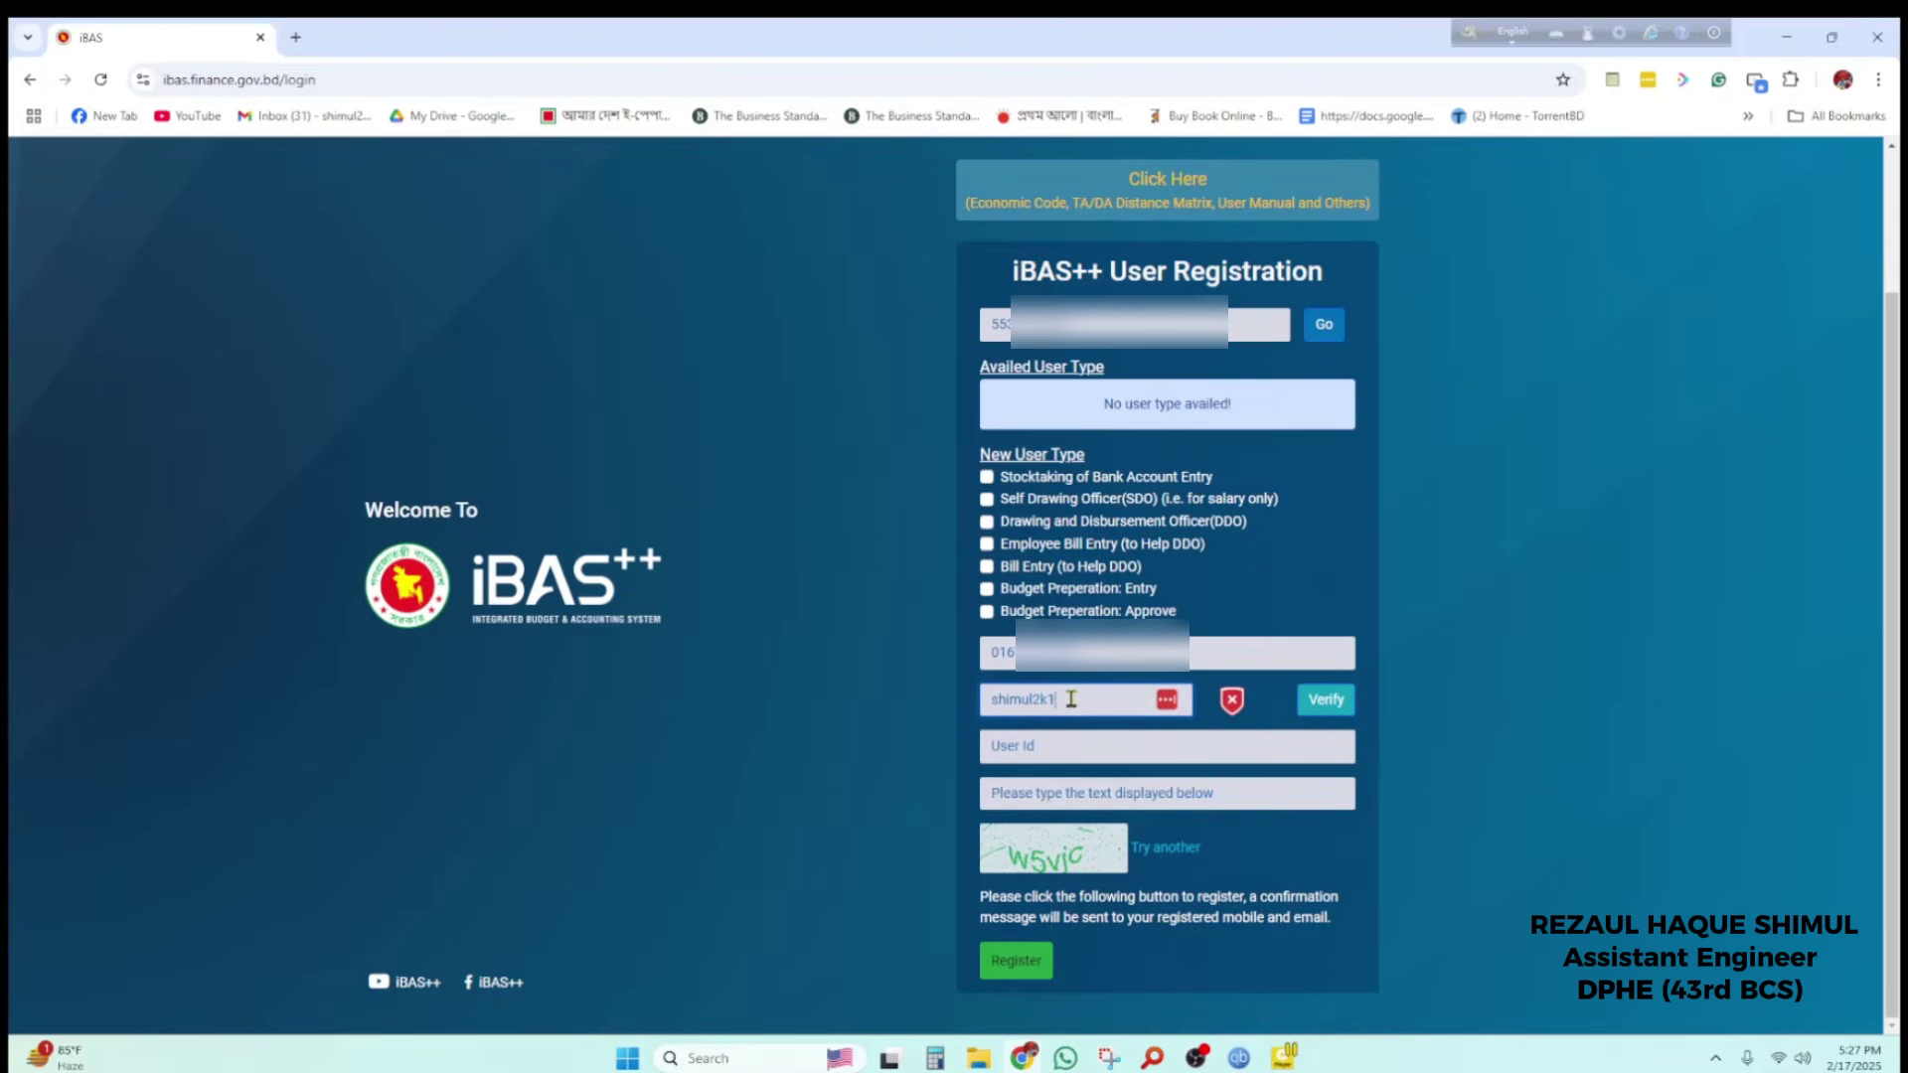
pyautogui.click(1071, 755)
pyautogui.write('shimul')
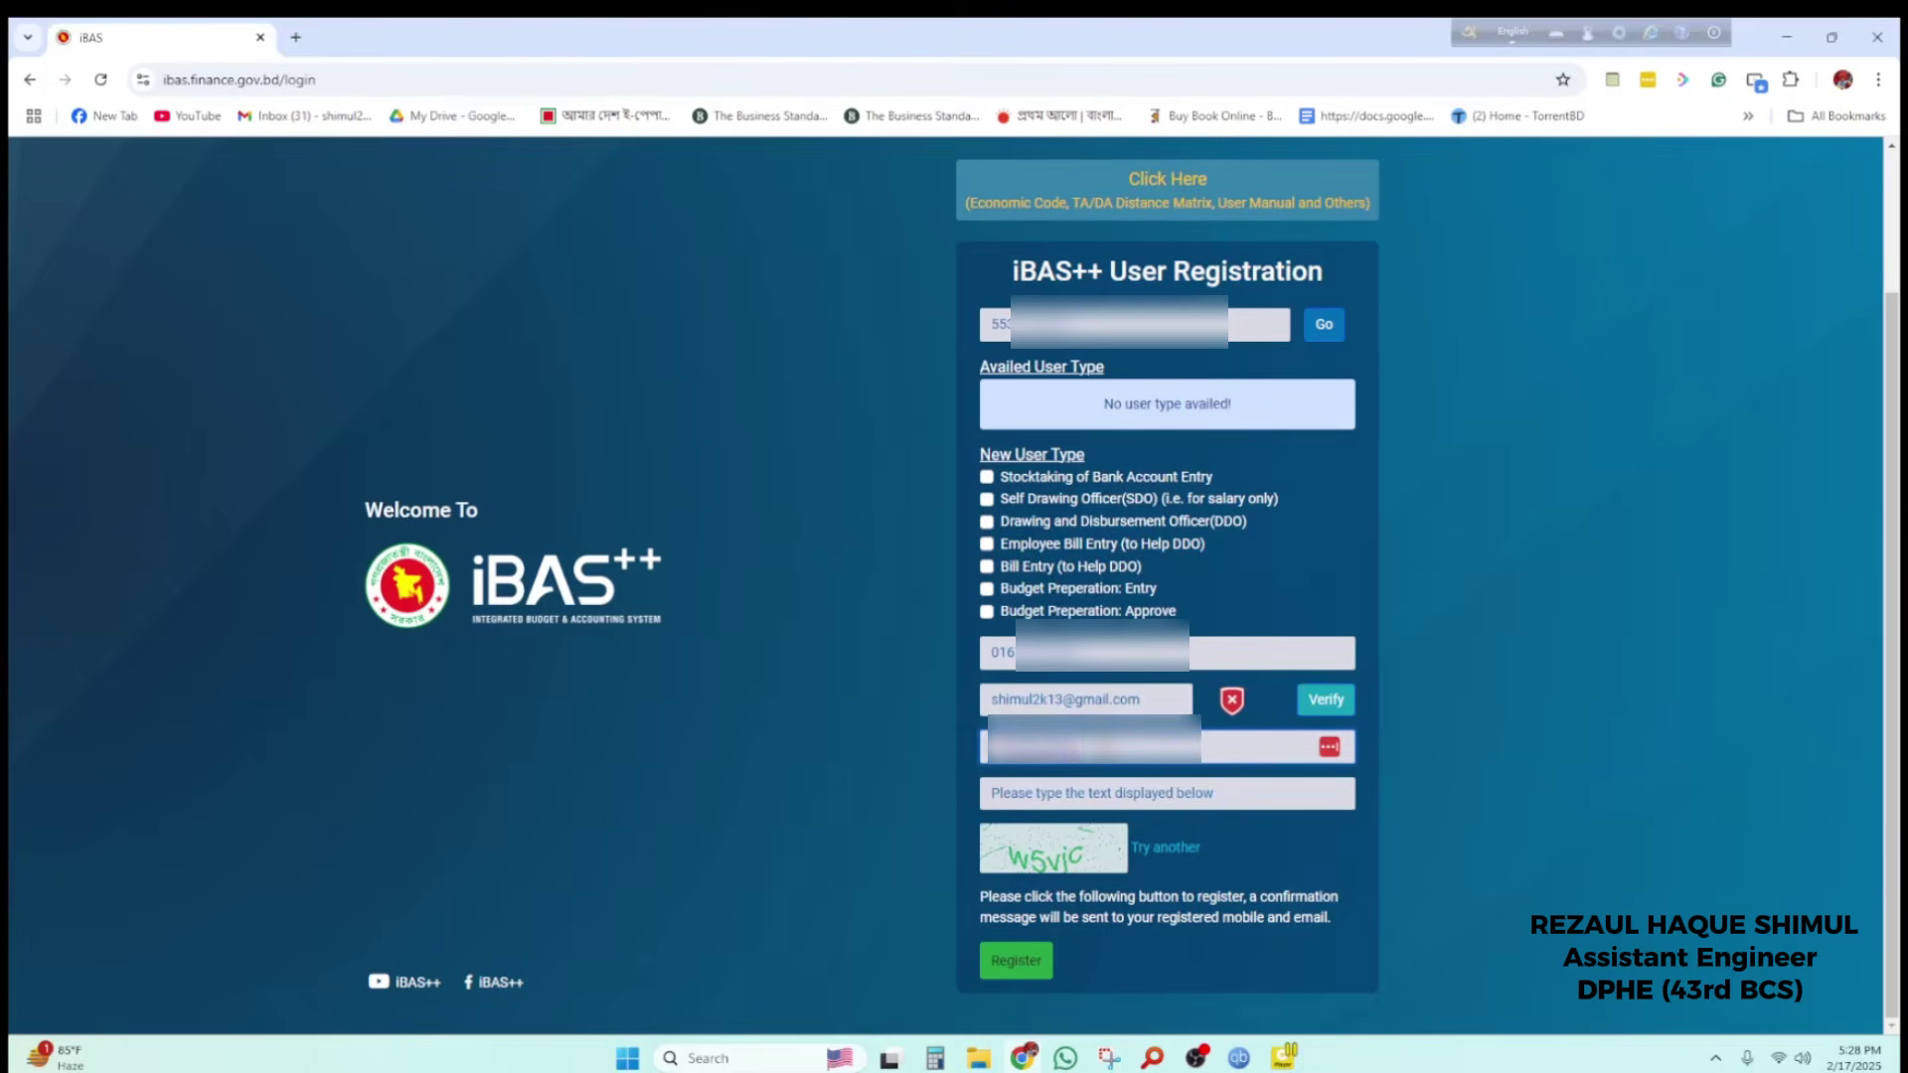
pyautogui.hotkey('ctrl', 'a')
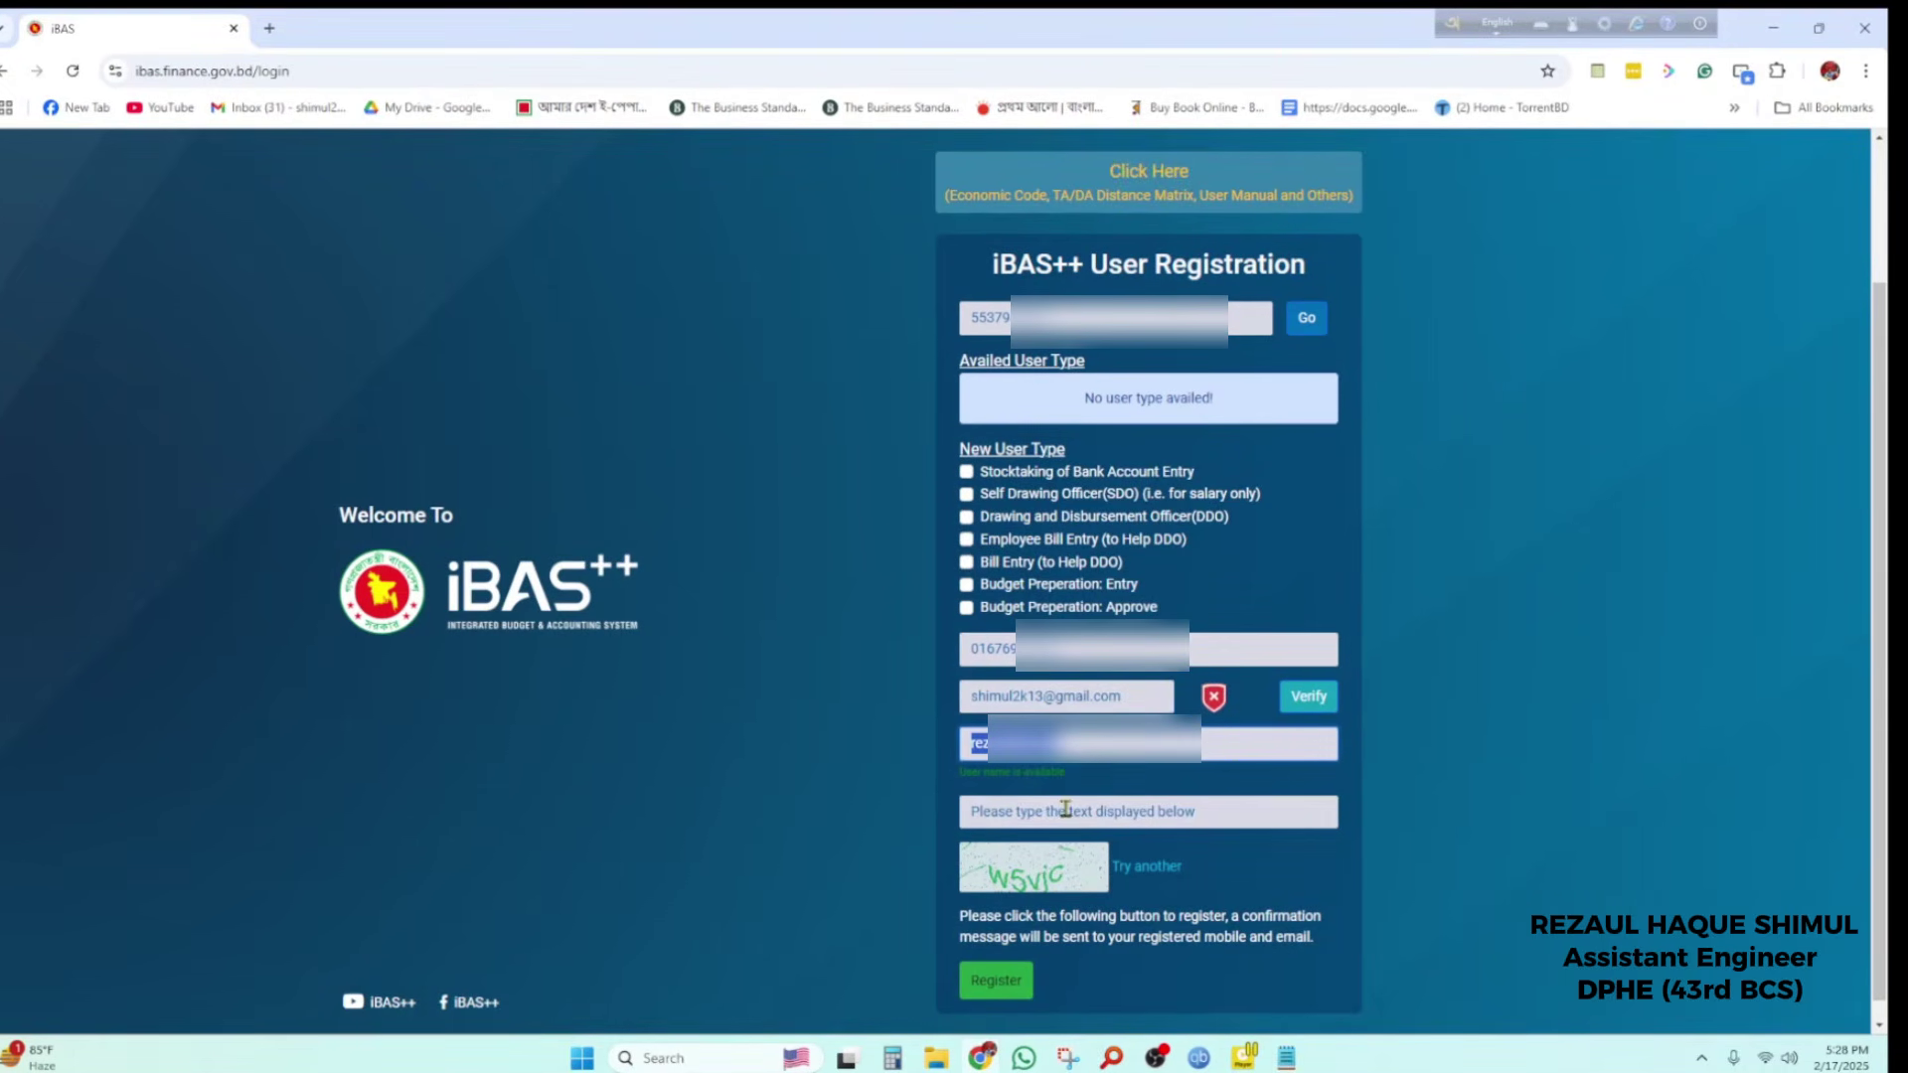
pyautogui.click(1069, 813)
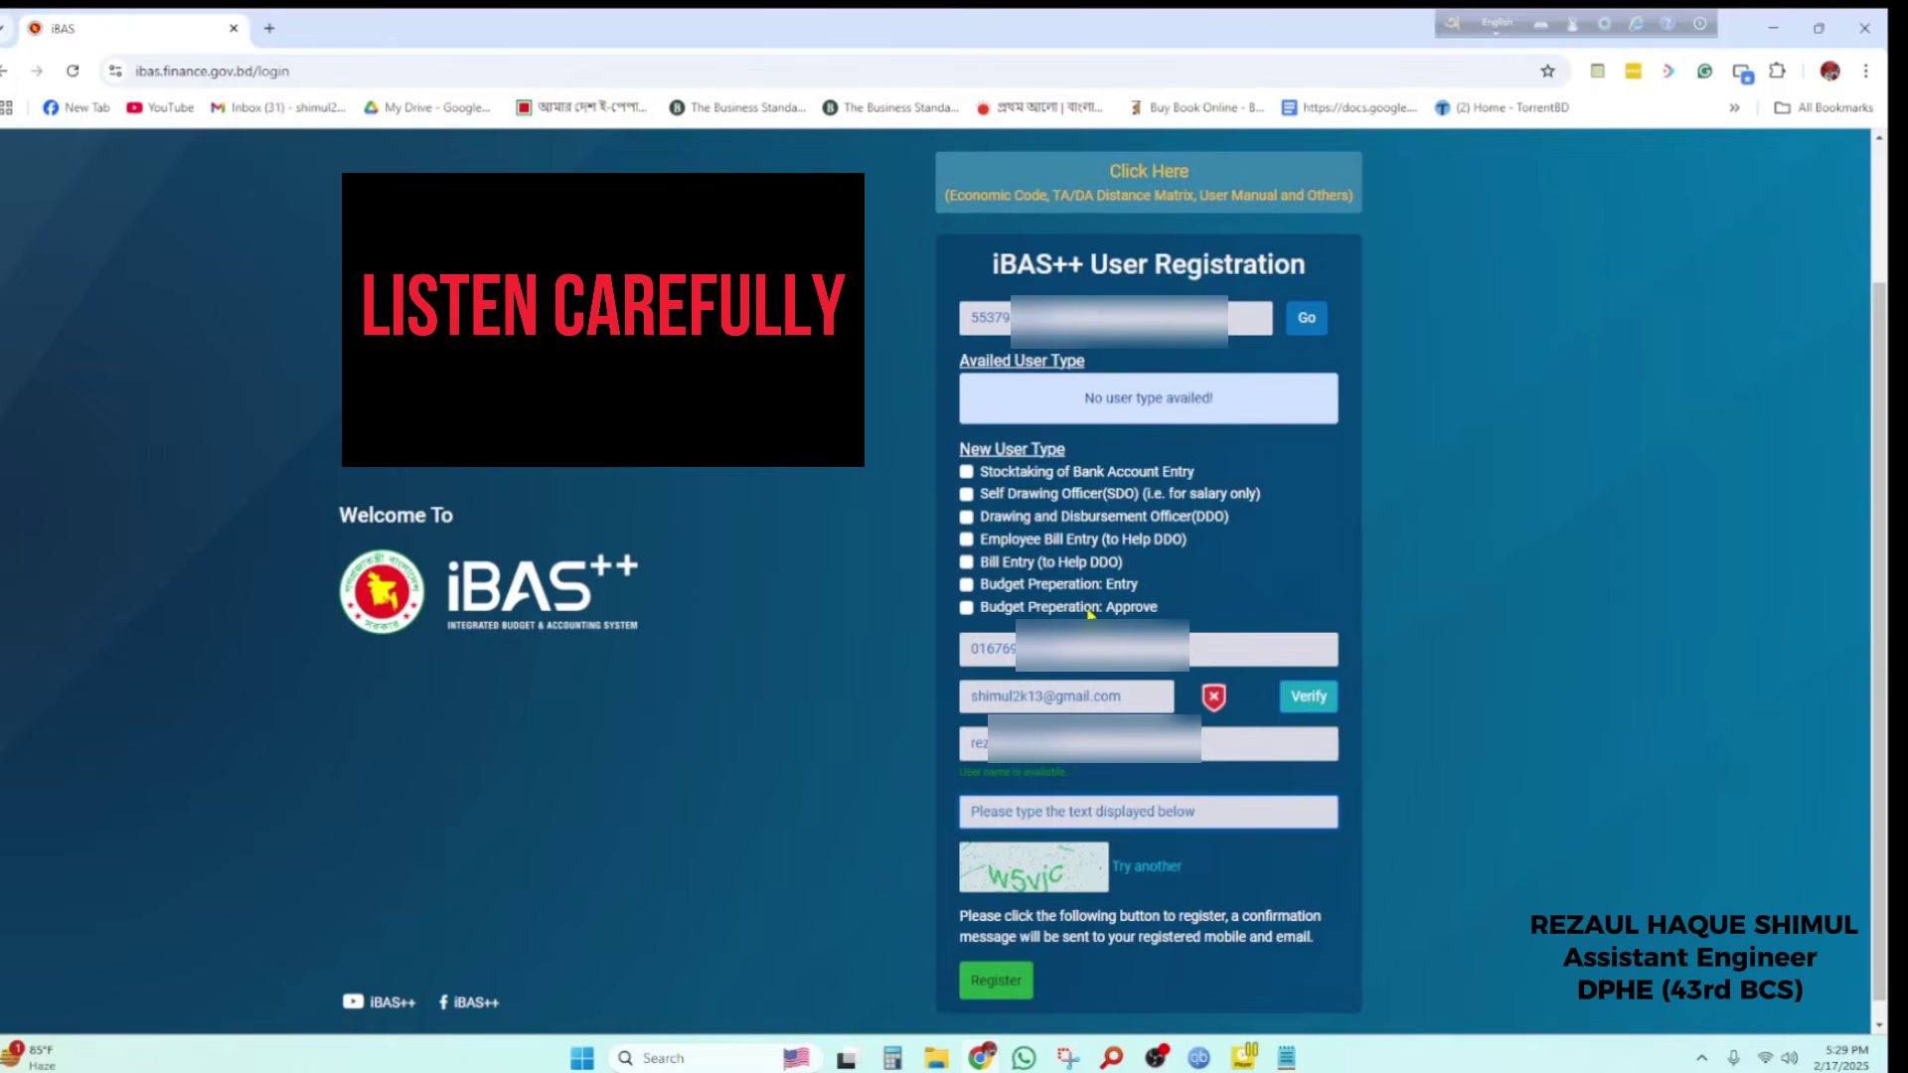
# Choose the Self Drawing Officer (SDO) user type and send the email activation link
pyautogui.click(966, 503)
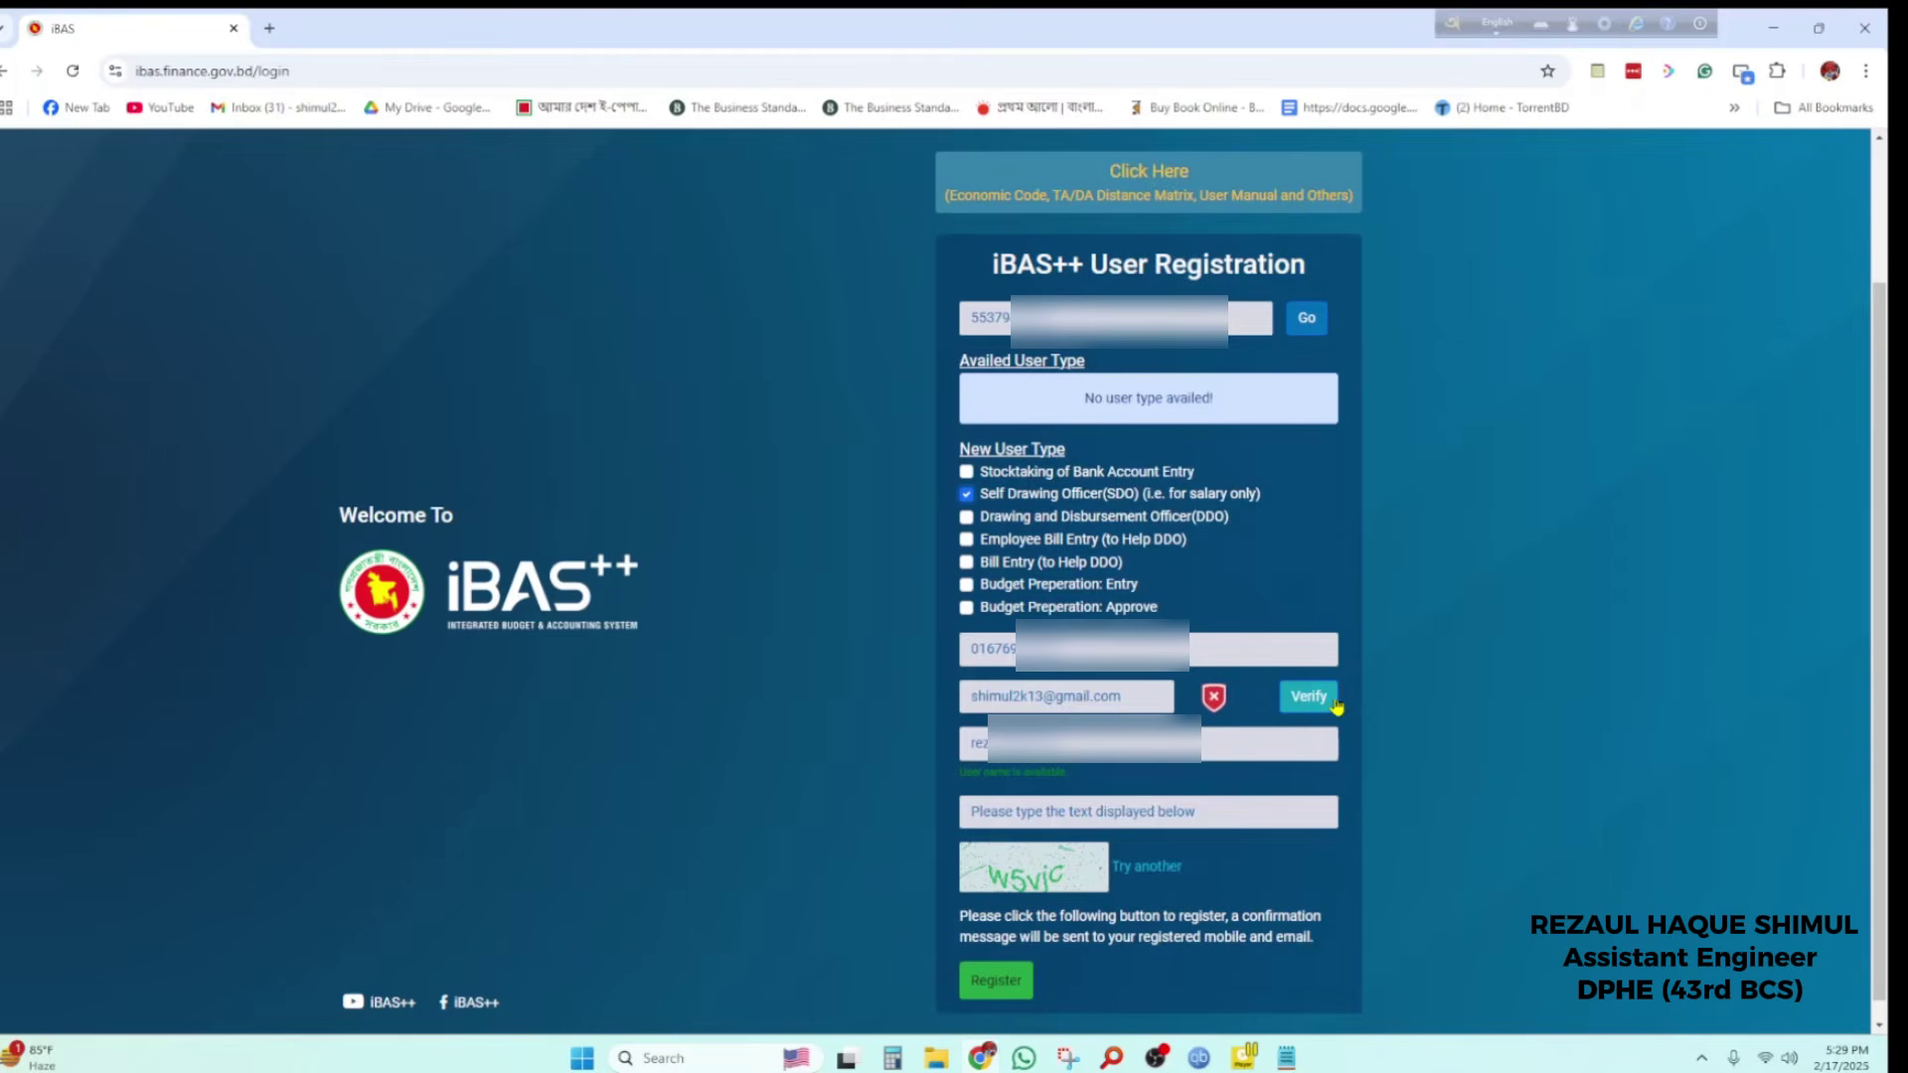
pyautogui.click(1327, 700)
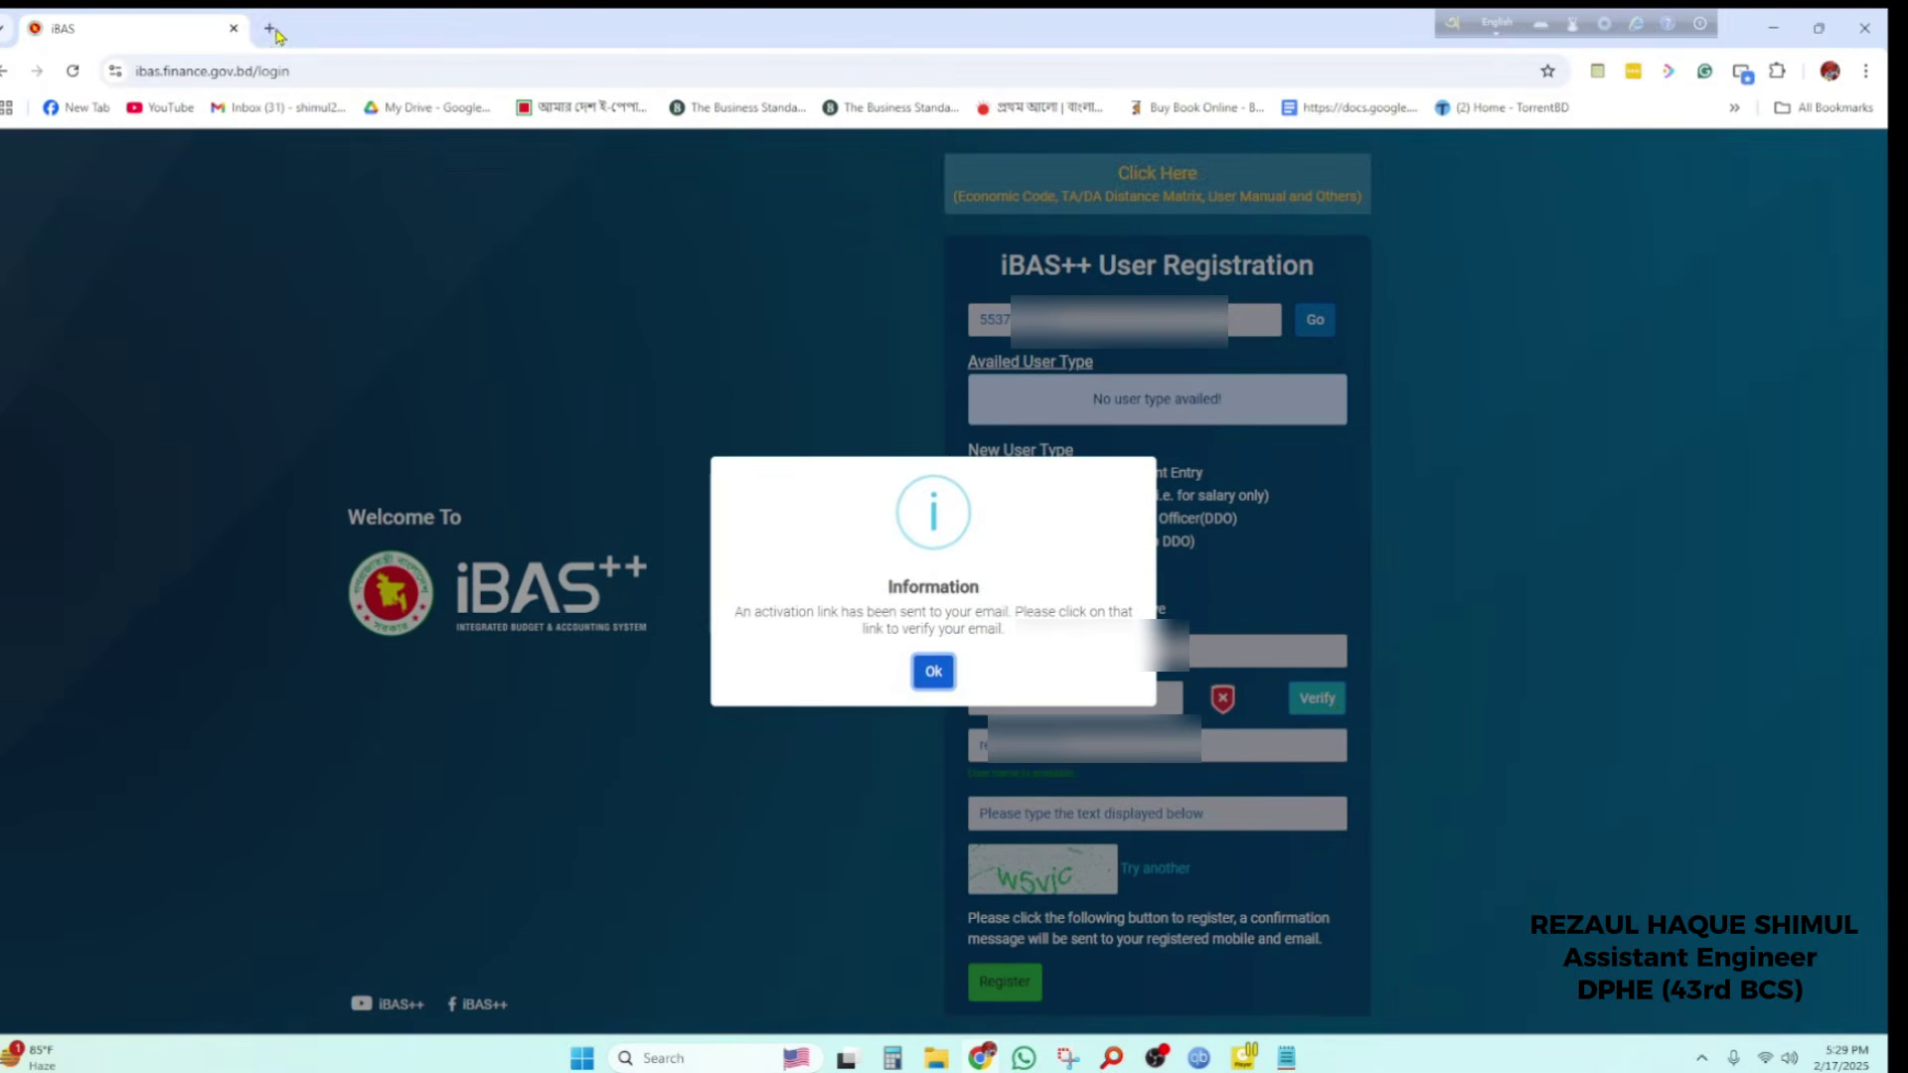
pyautogui.click(269, 28)
pyautogui.click(1829, 70)
# In Gmail, open the iBAS++ Email Verification message and follow its verification link
pyautogui.click(1587, 510)
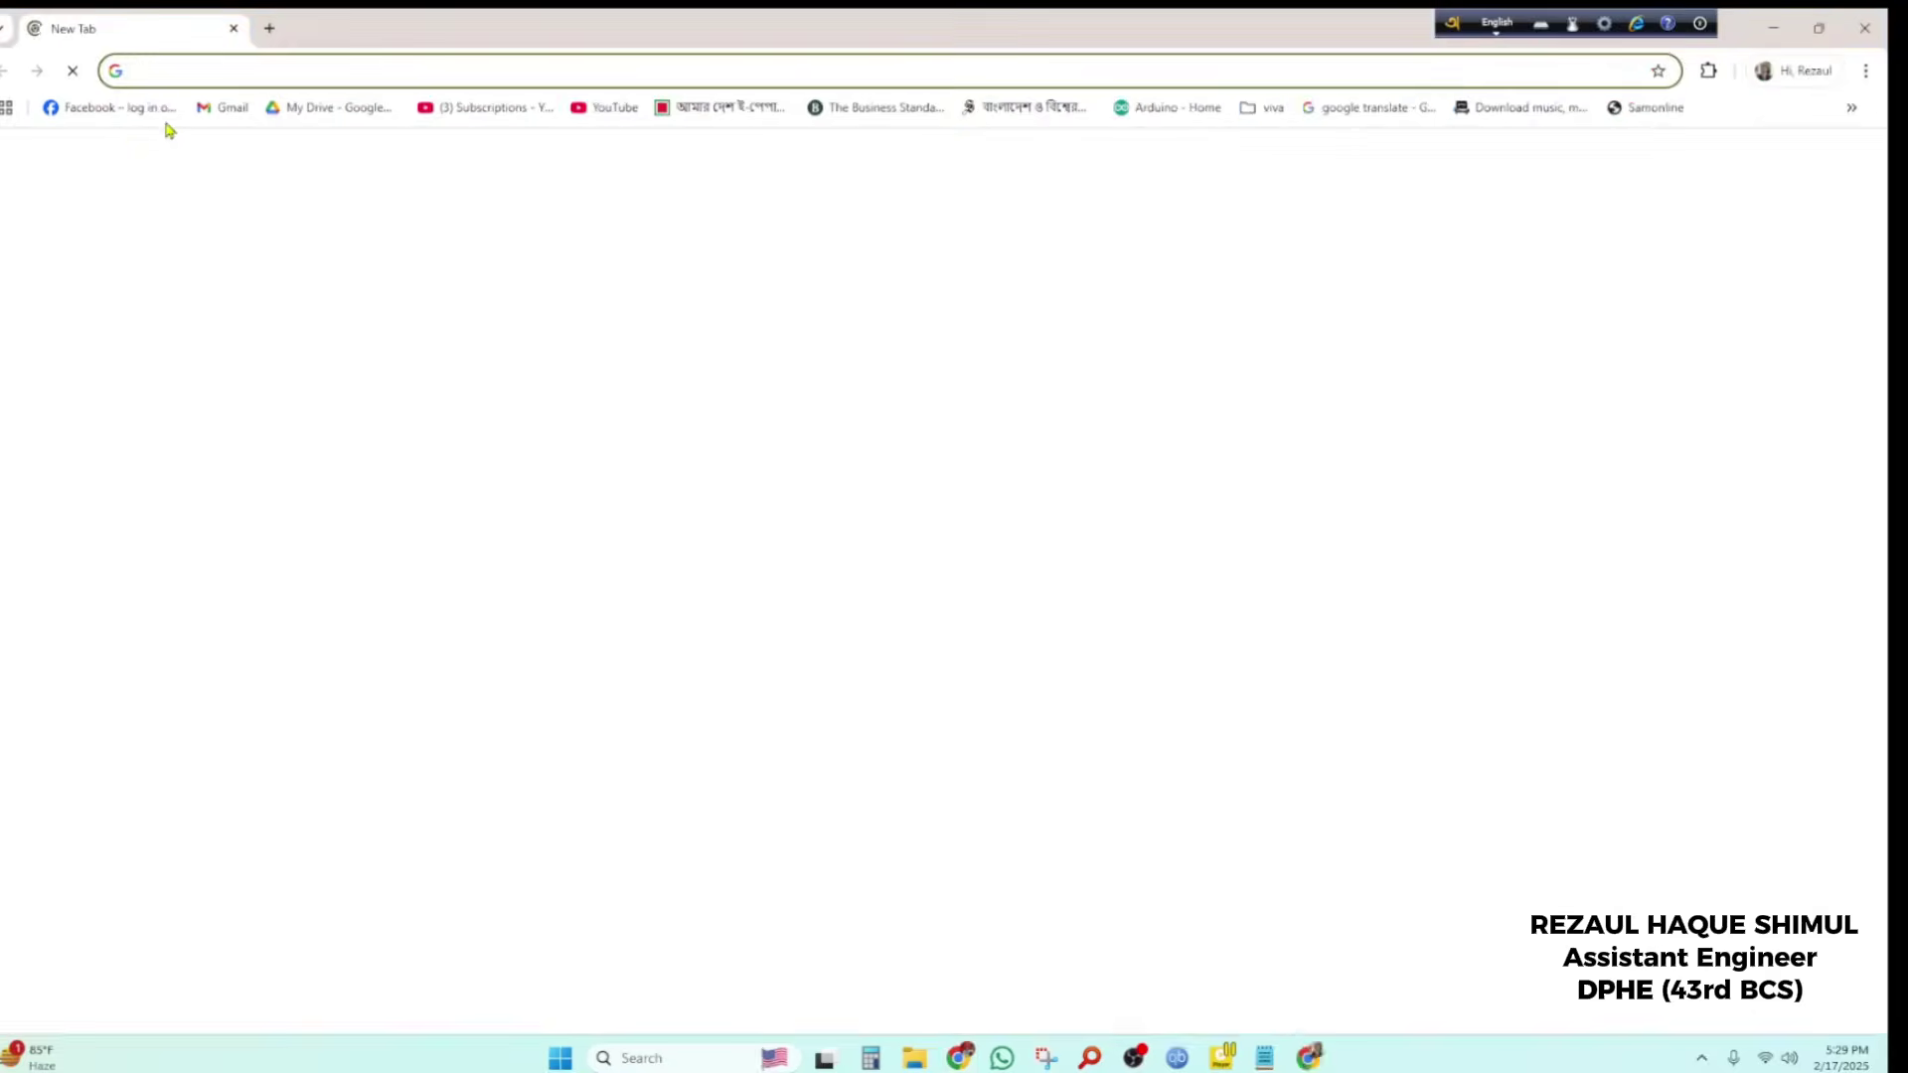
pyautogui.click(229, 108)
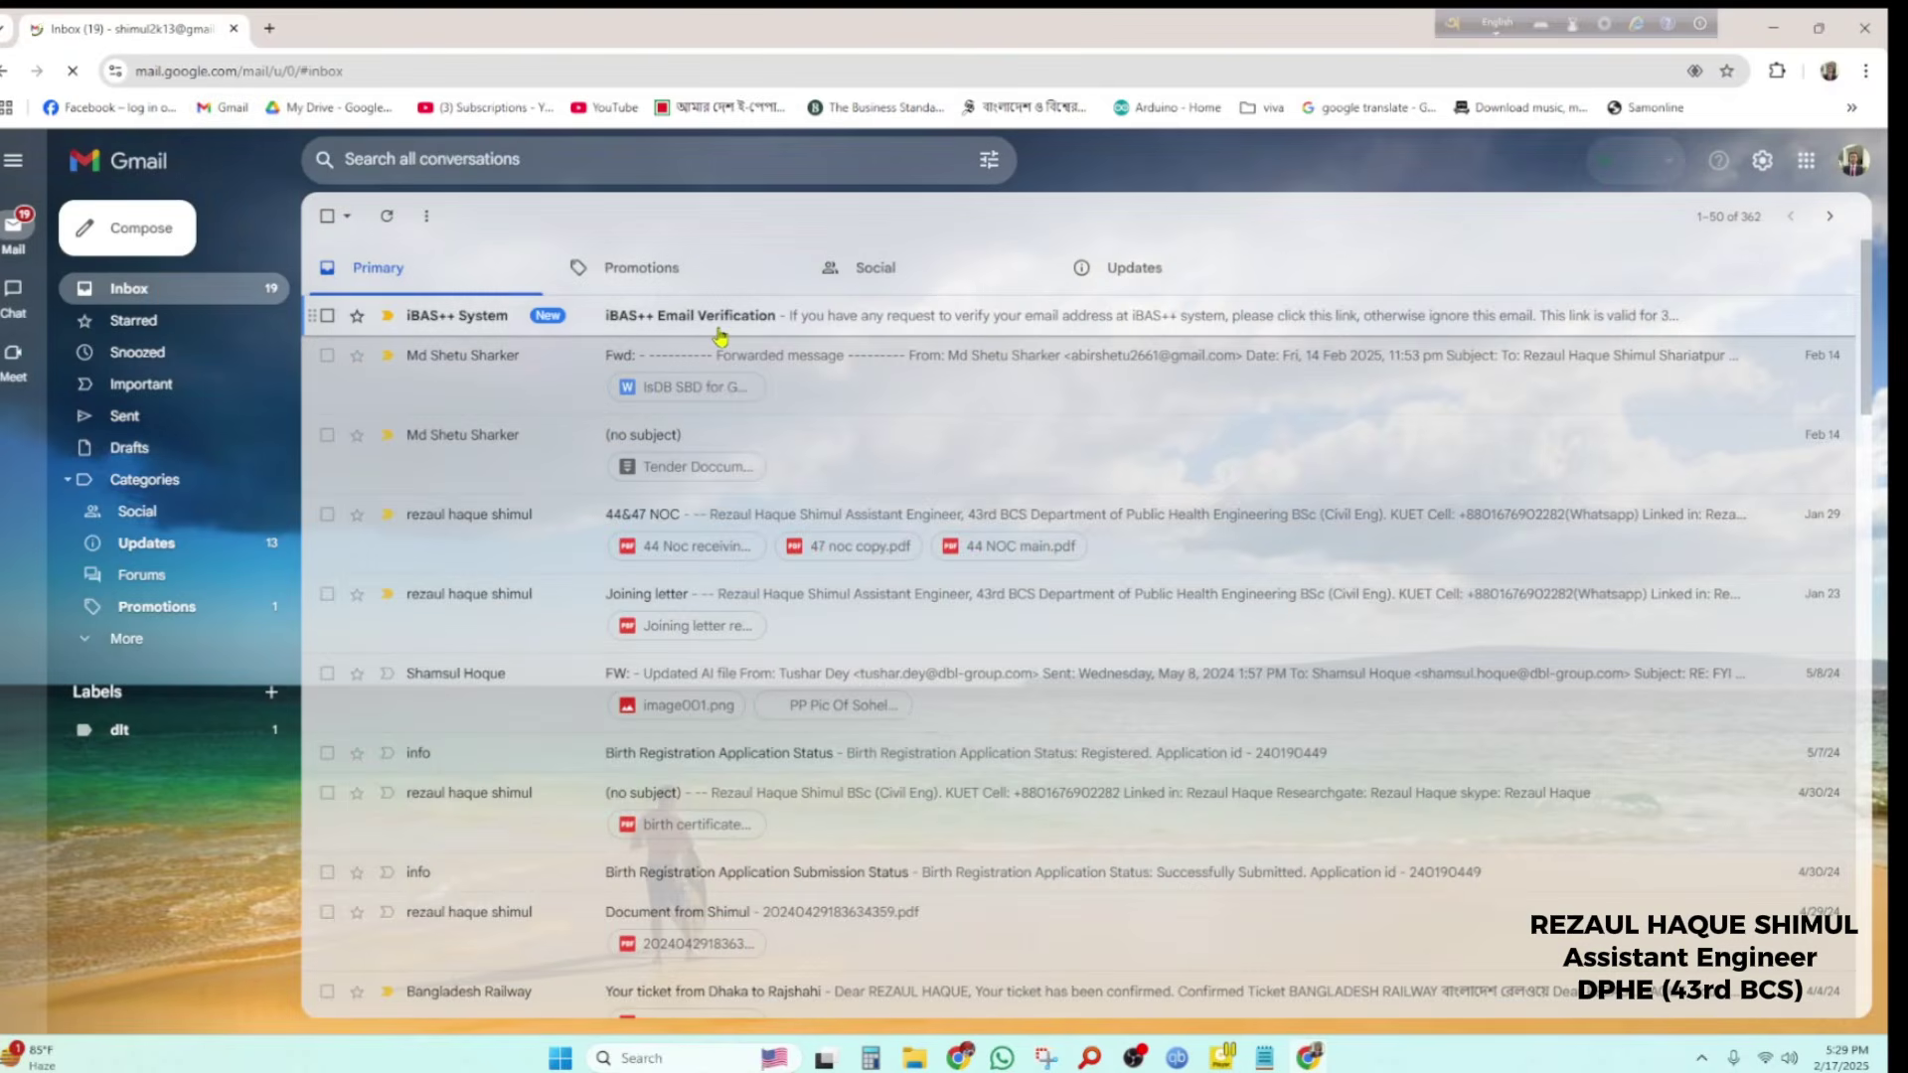
pyautogui.click(721, 318)
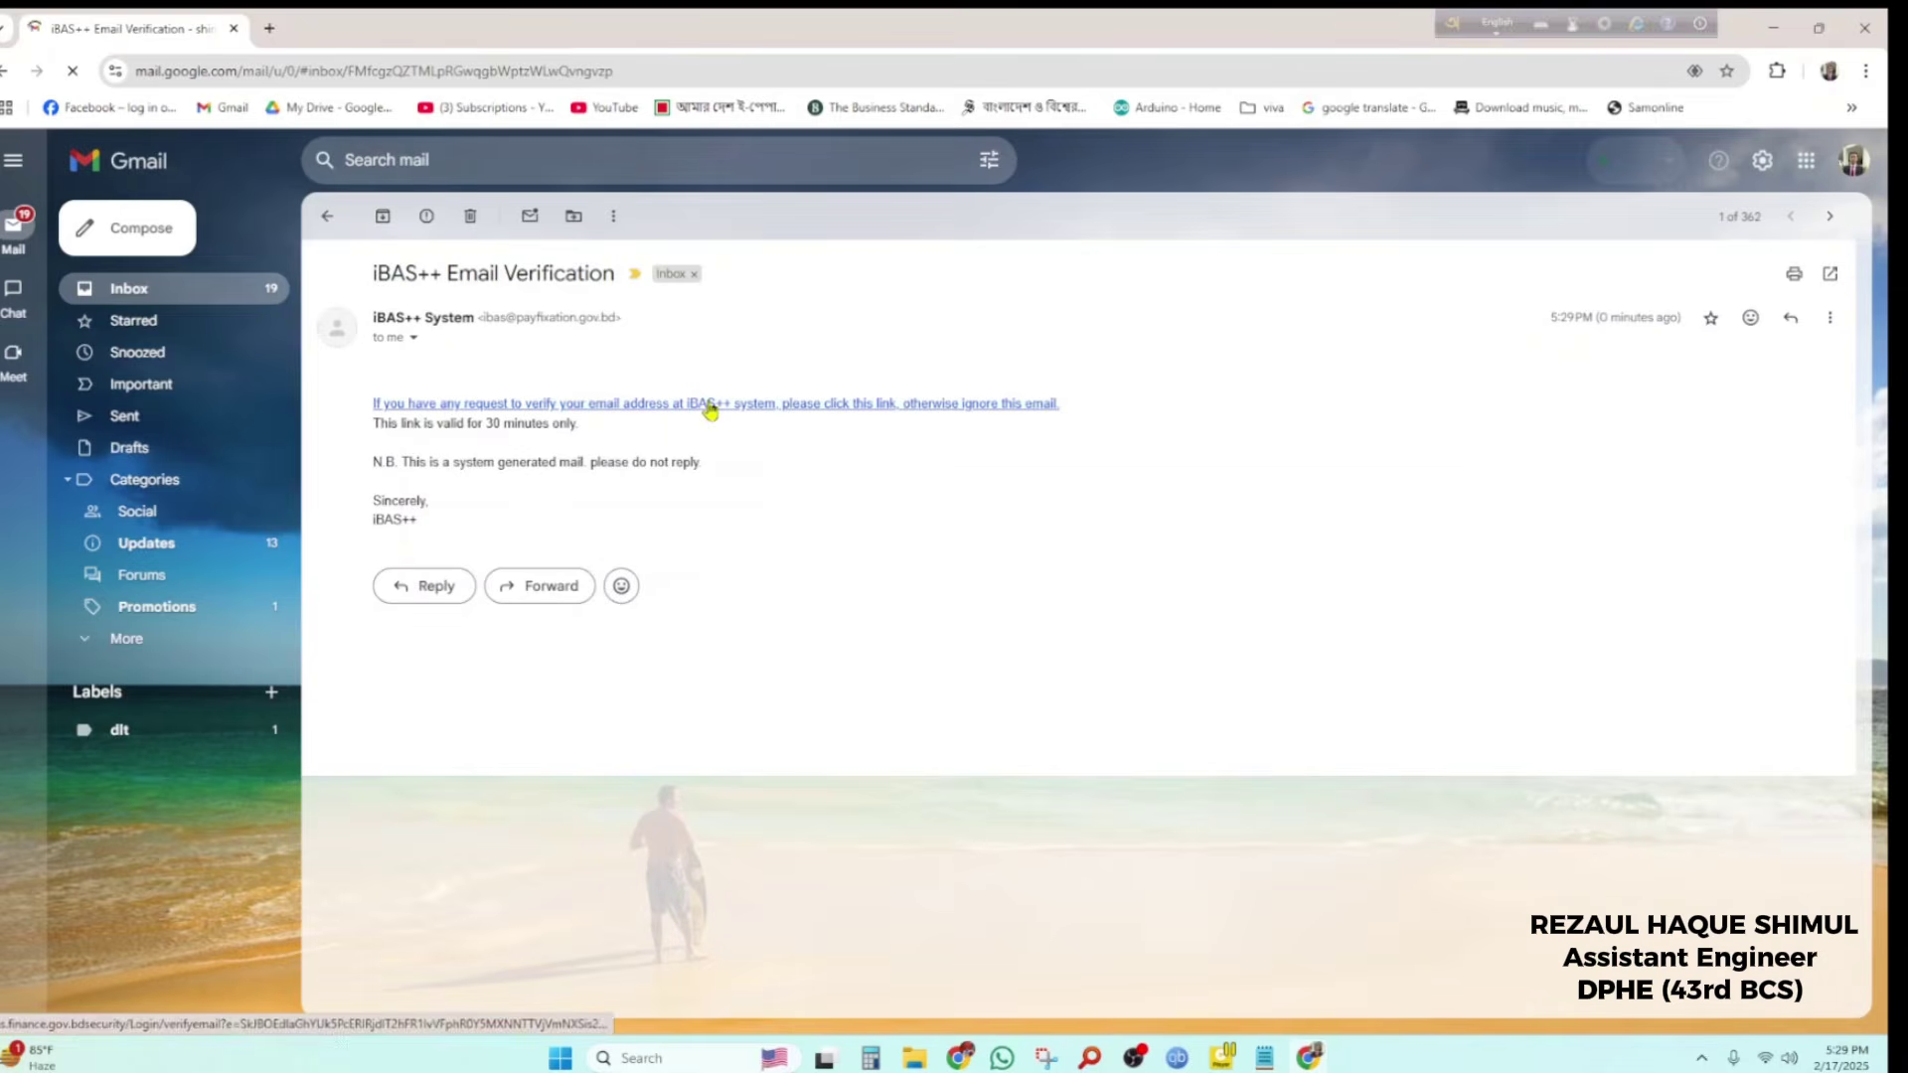
pyautogui.click(712, 400)
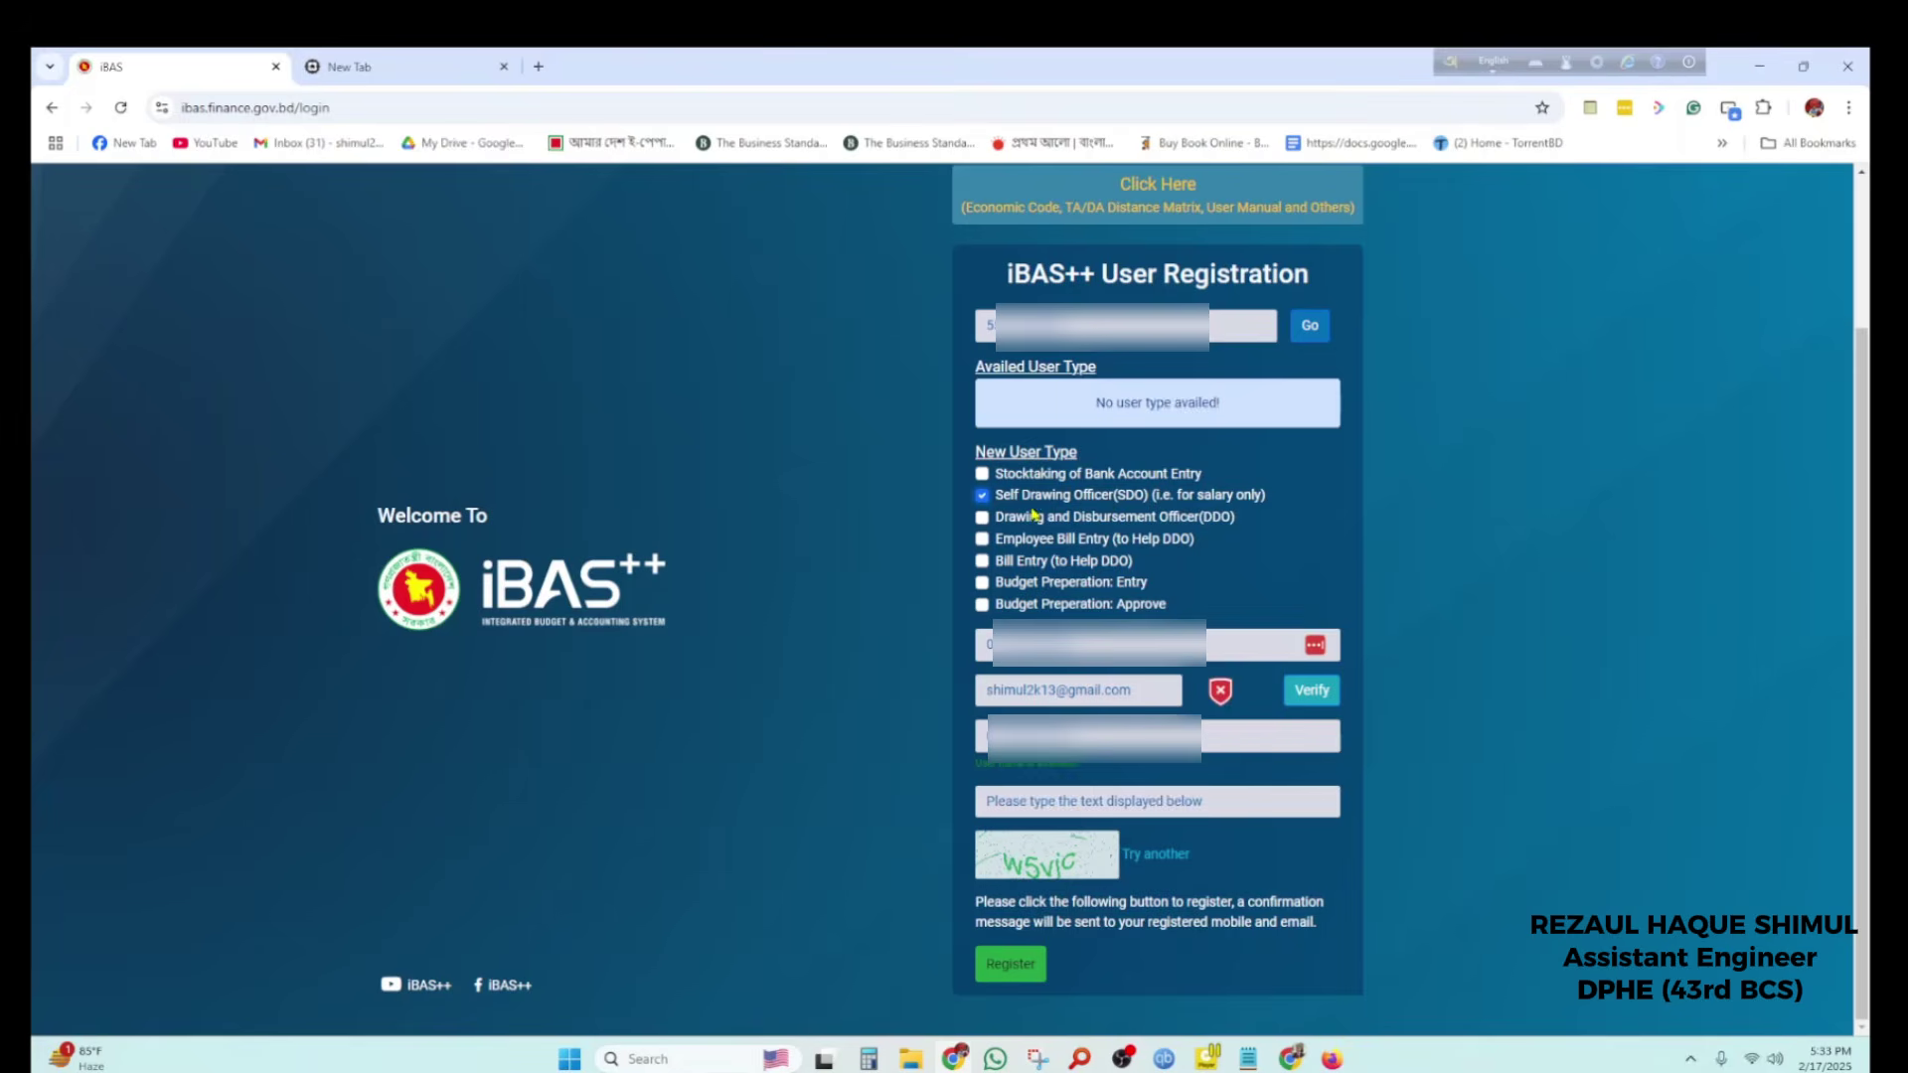
# Enter the captcha, register the account, and acknowledge the 'User account has been created' message
pyautogui.click(1073, 806)
pyautogui.write('w5vjc')
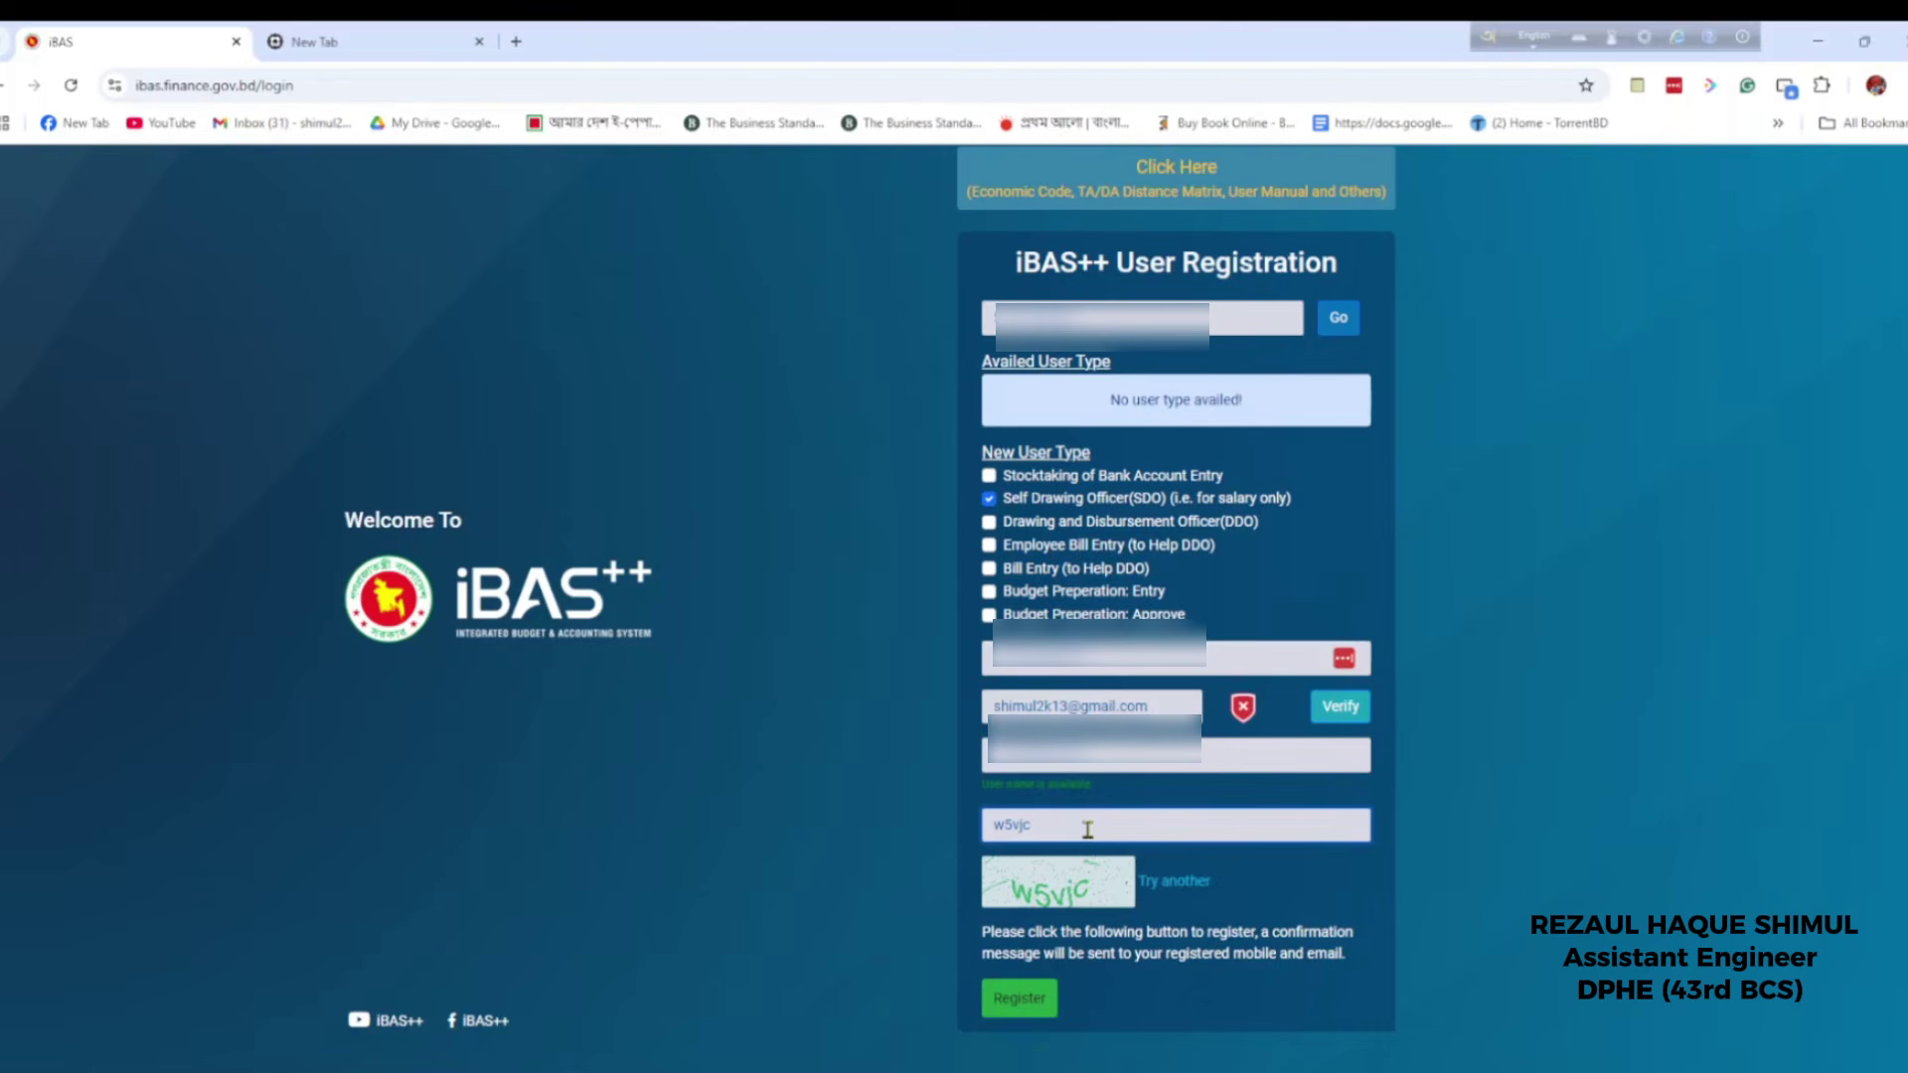
pyautogui.click(1101, 405)
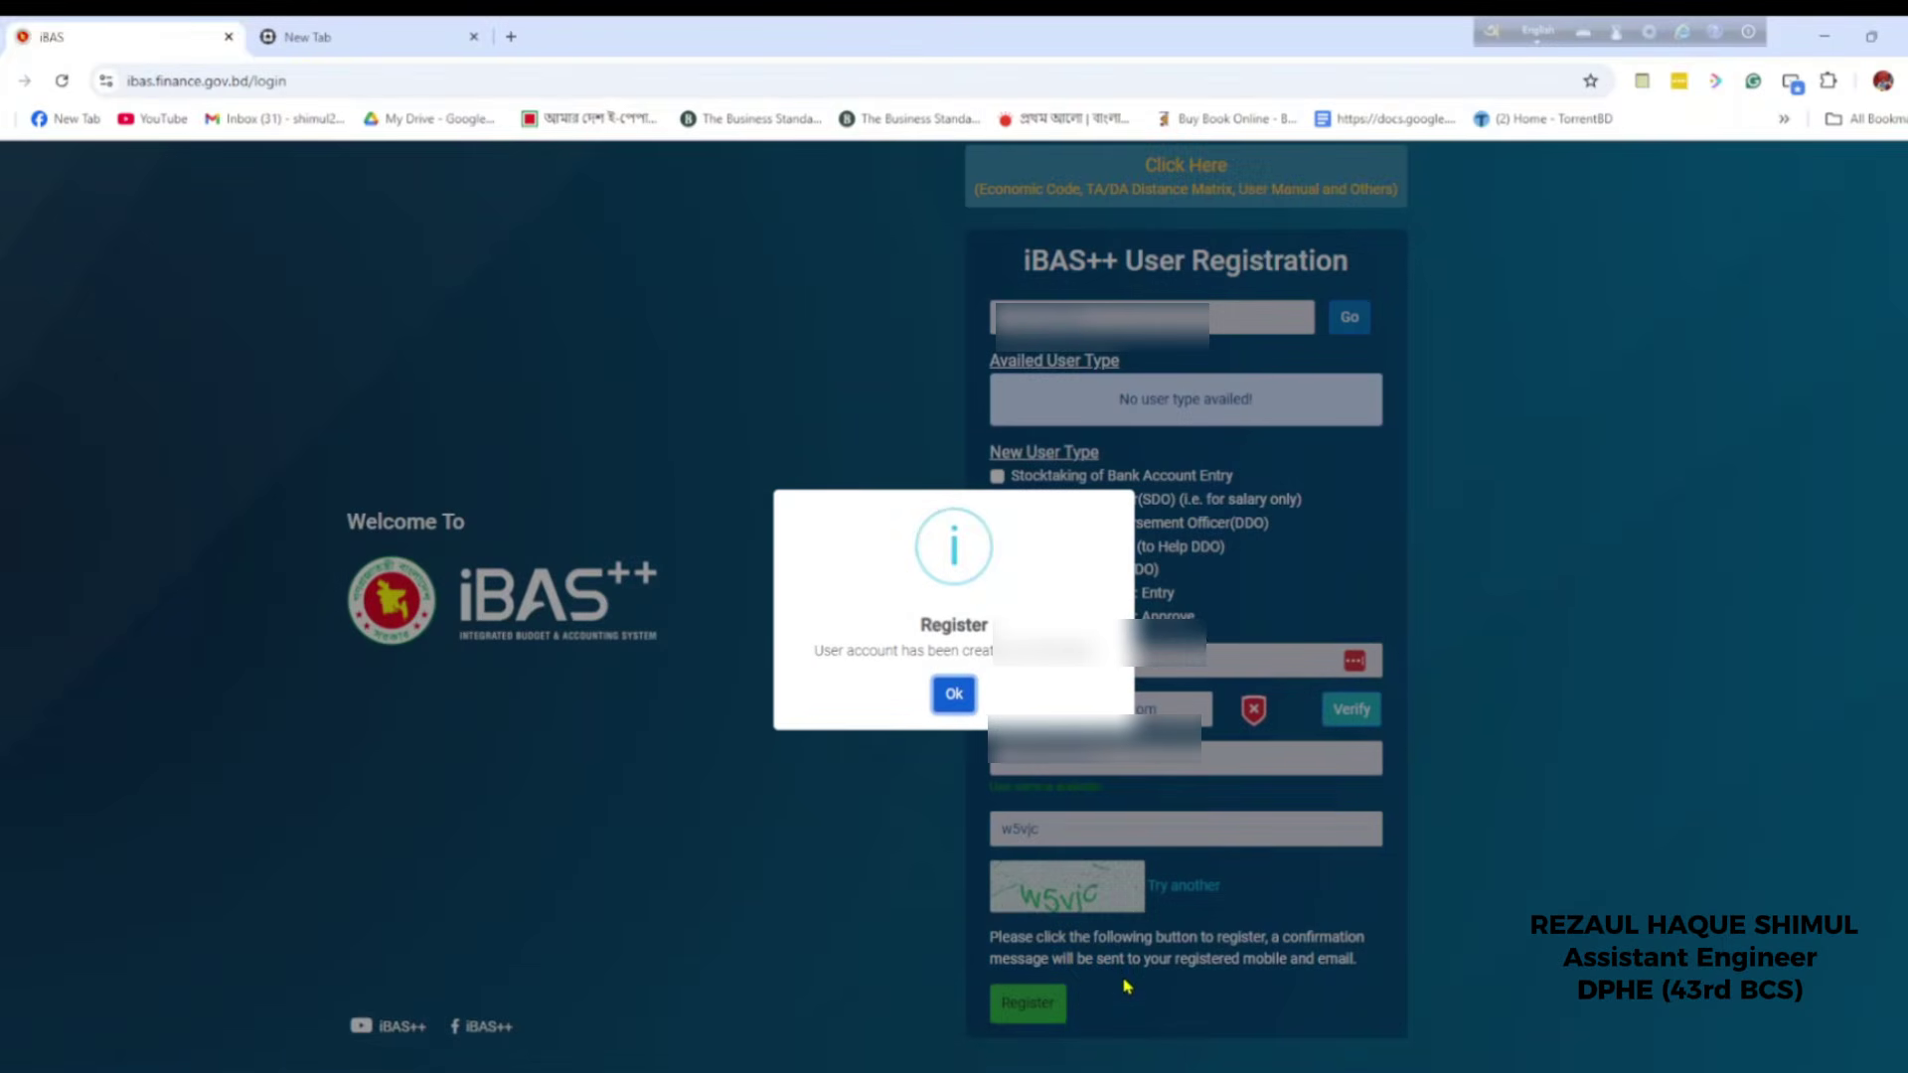
pyautogui.click(957, 699)
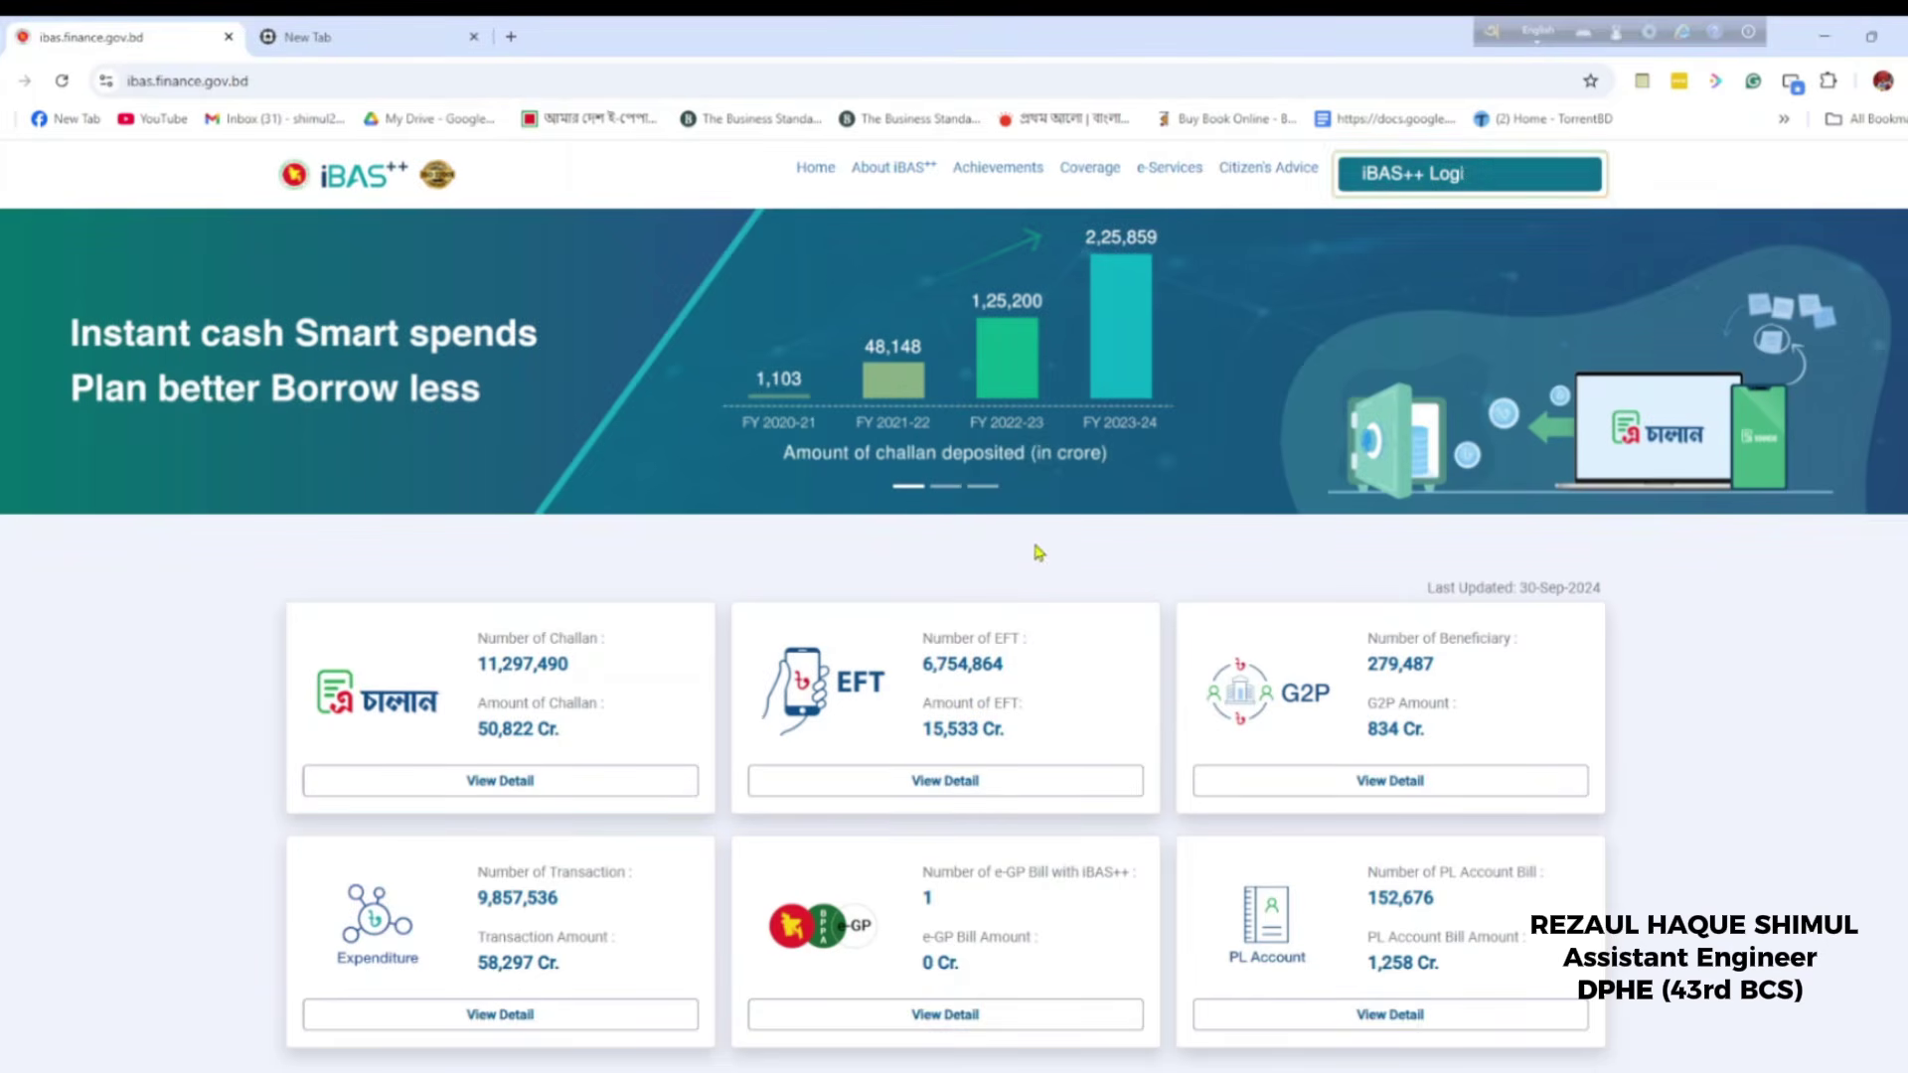
# Log in to iBAS++ with the new username, password and captcha
pyautogui.click(1436, 177)
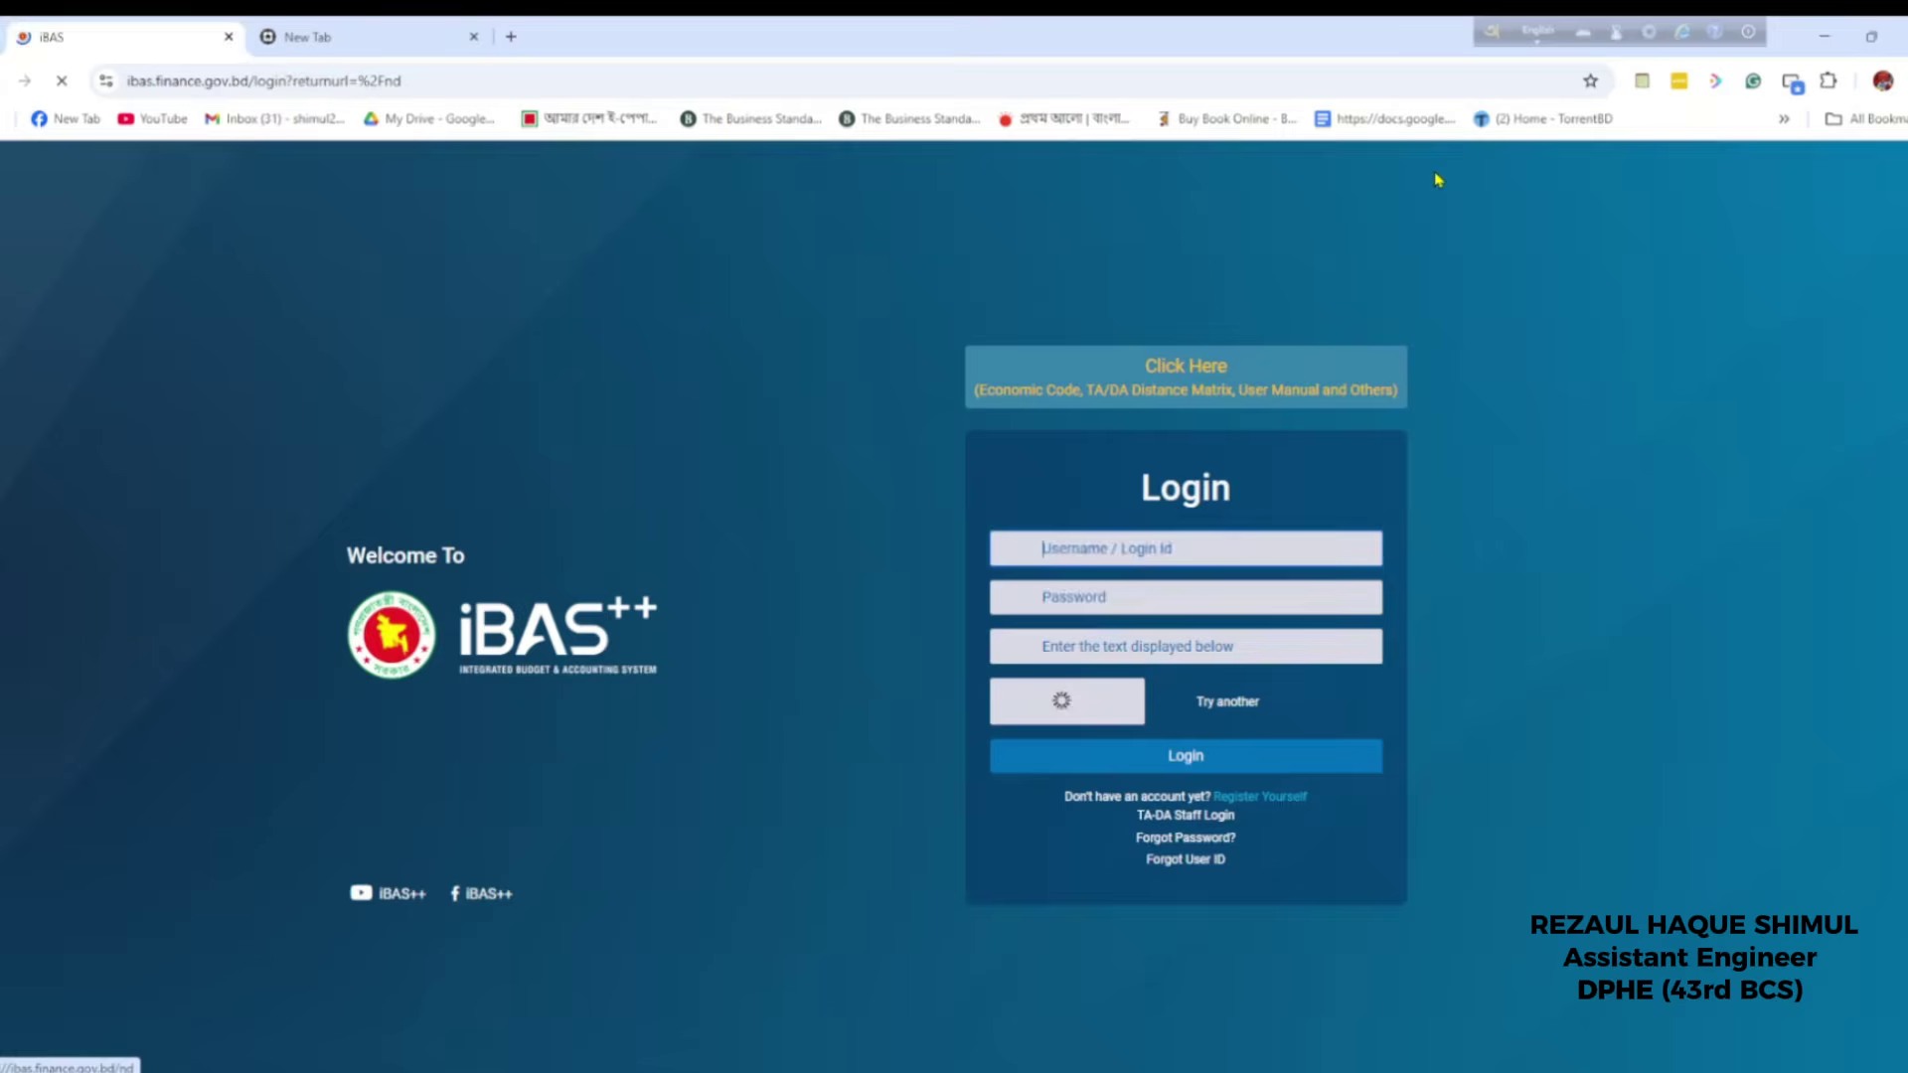
pyautogui.write('r')
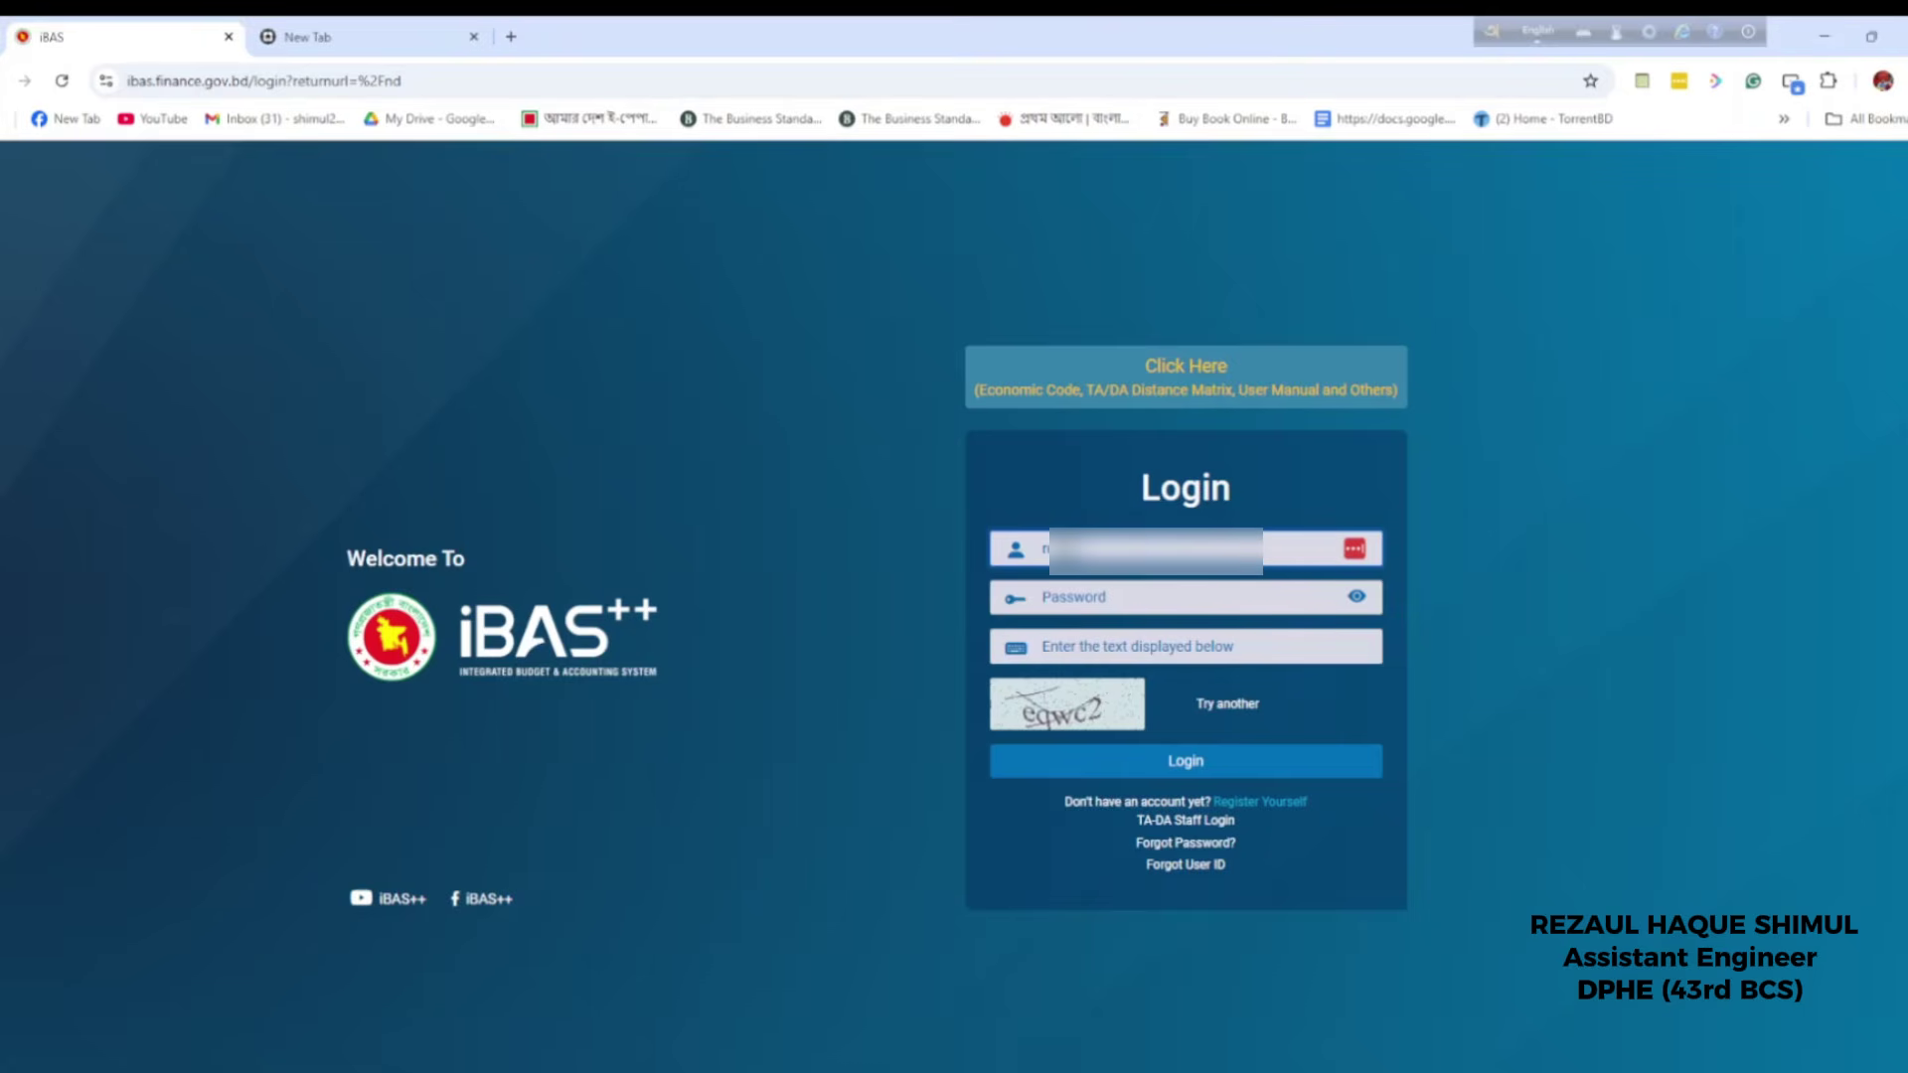
pyautogui.click(1083, 596)
pyautogui.write('***')
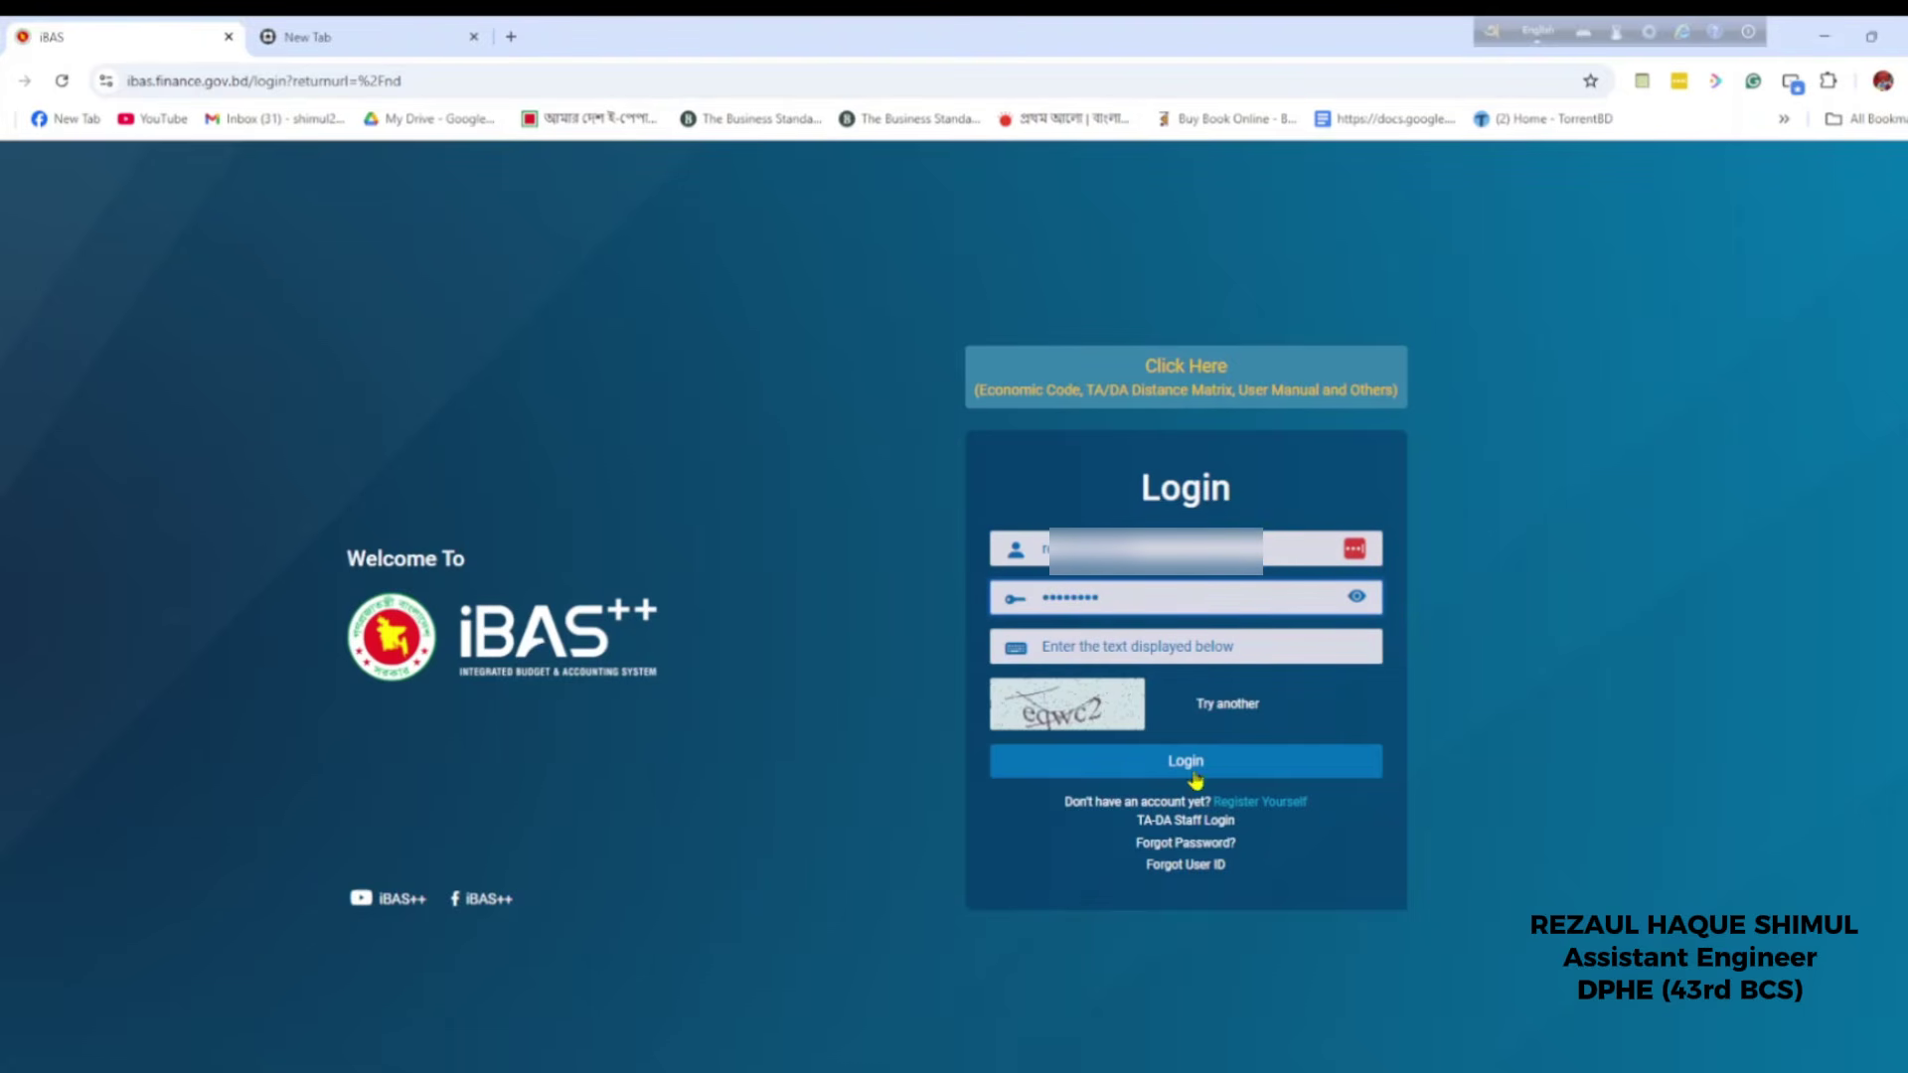
pyautogui.click(1142, 647)
pyautogui.write('eqwc2')
pyautogui.click(1100, 777)
# Fill in the existing password, a new password, and its confirmation
pyautogui.write('**')
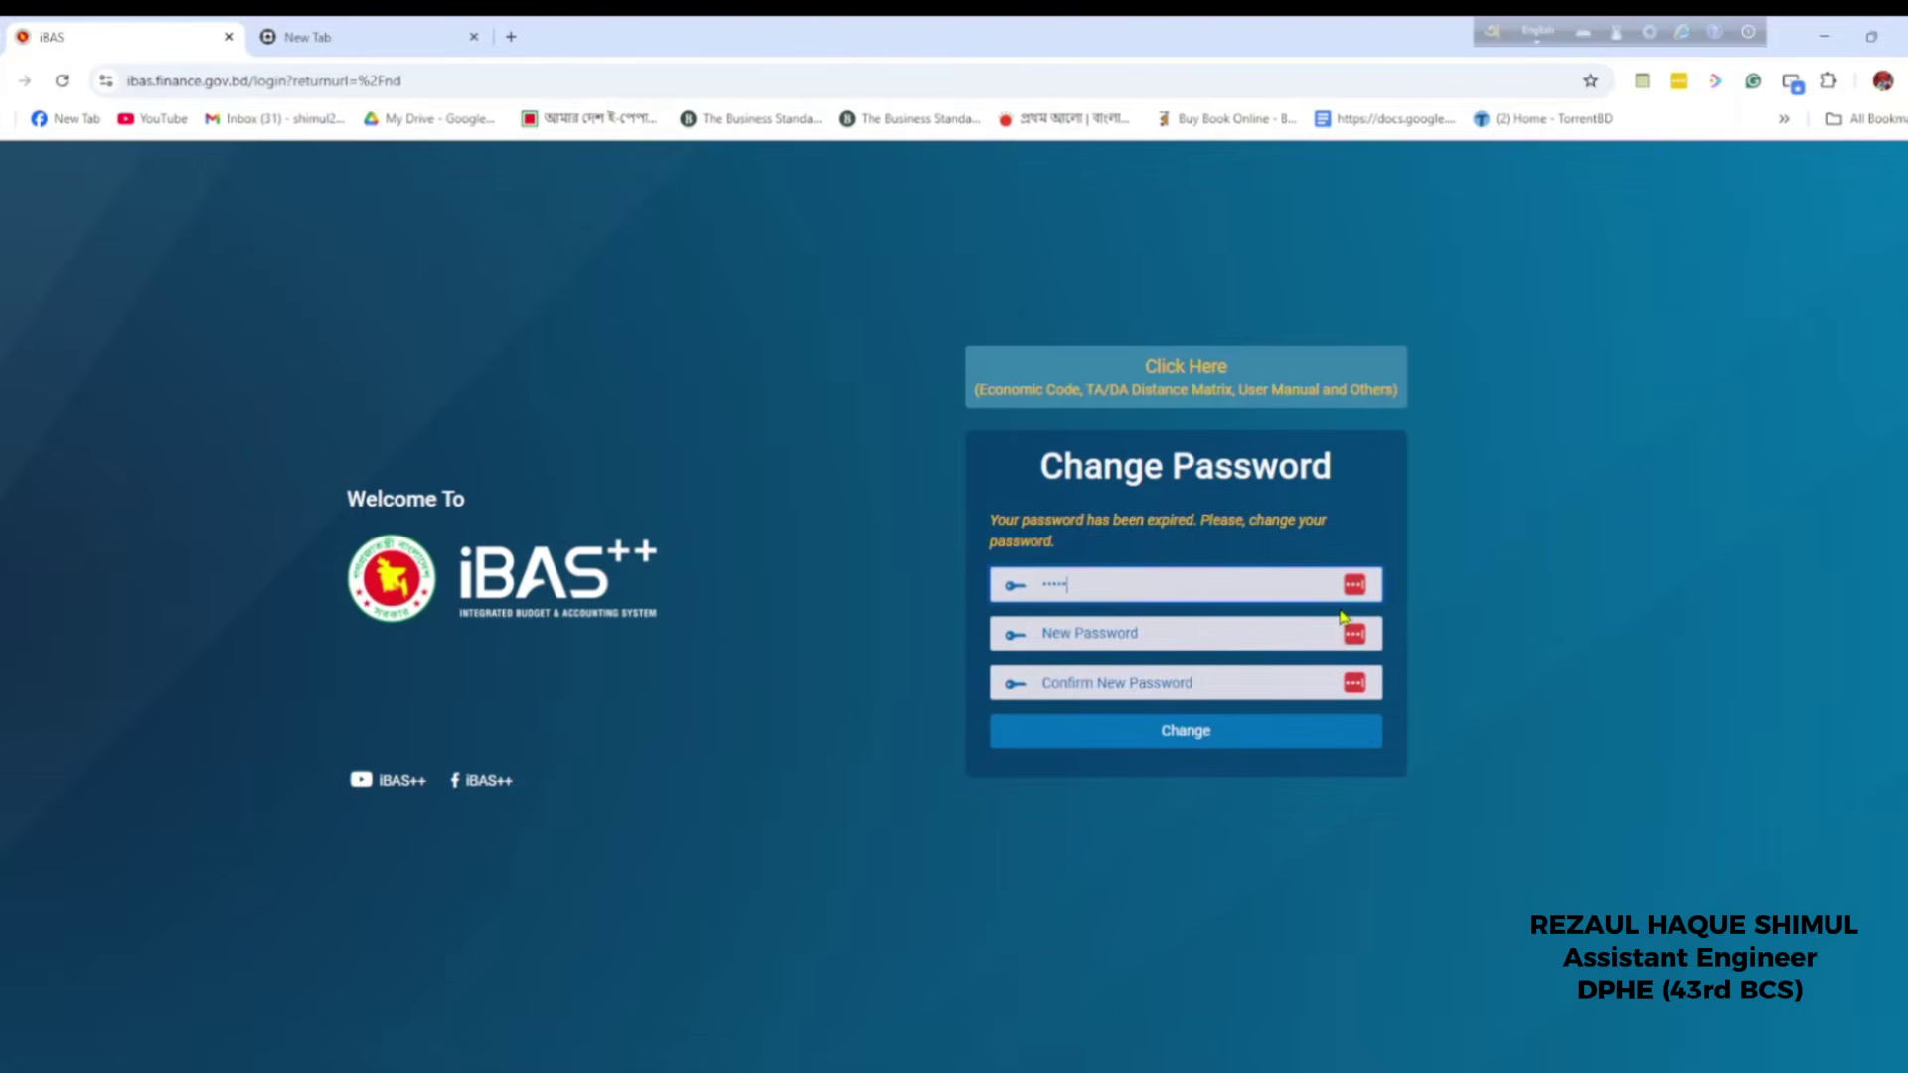
pyautogui.write('******')
pyautogui.click(1113, 633)
pyautogui.write('*****')
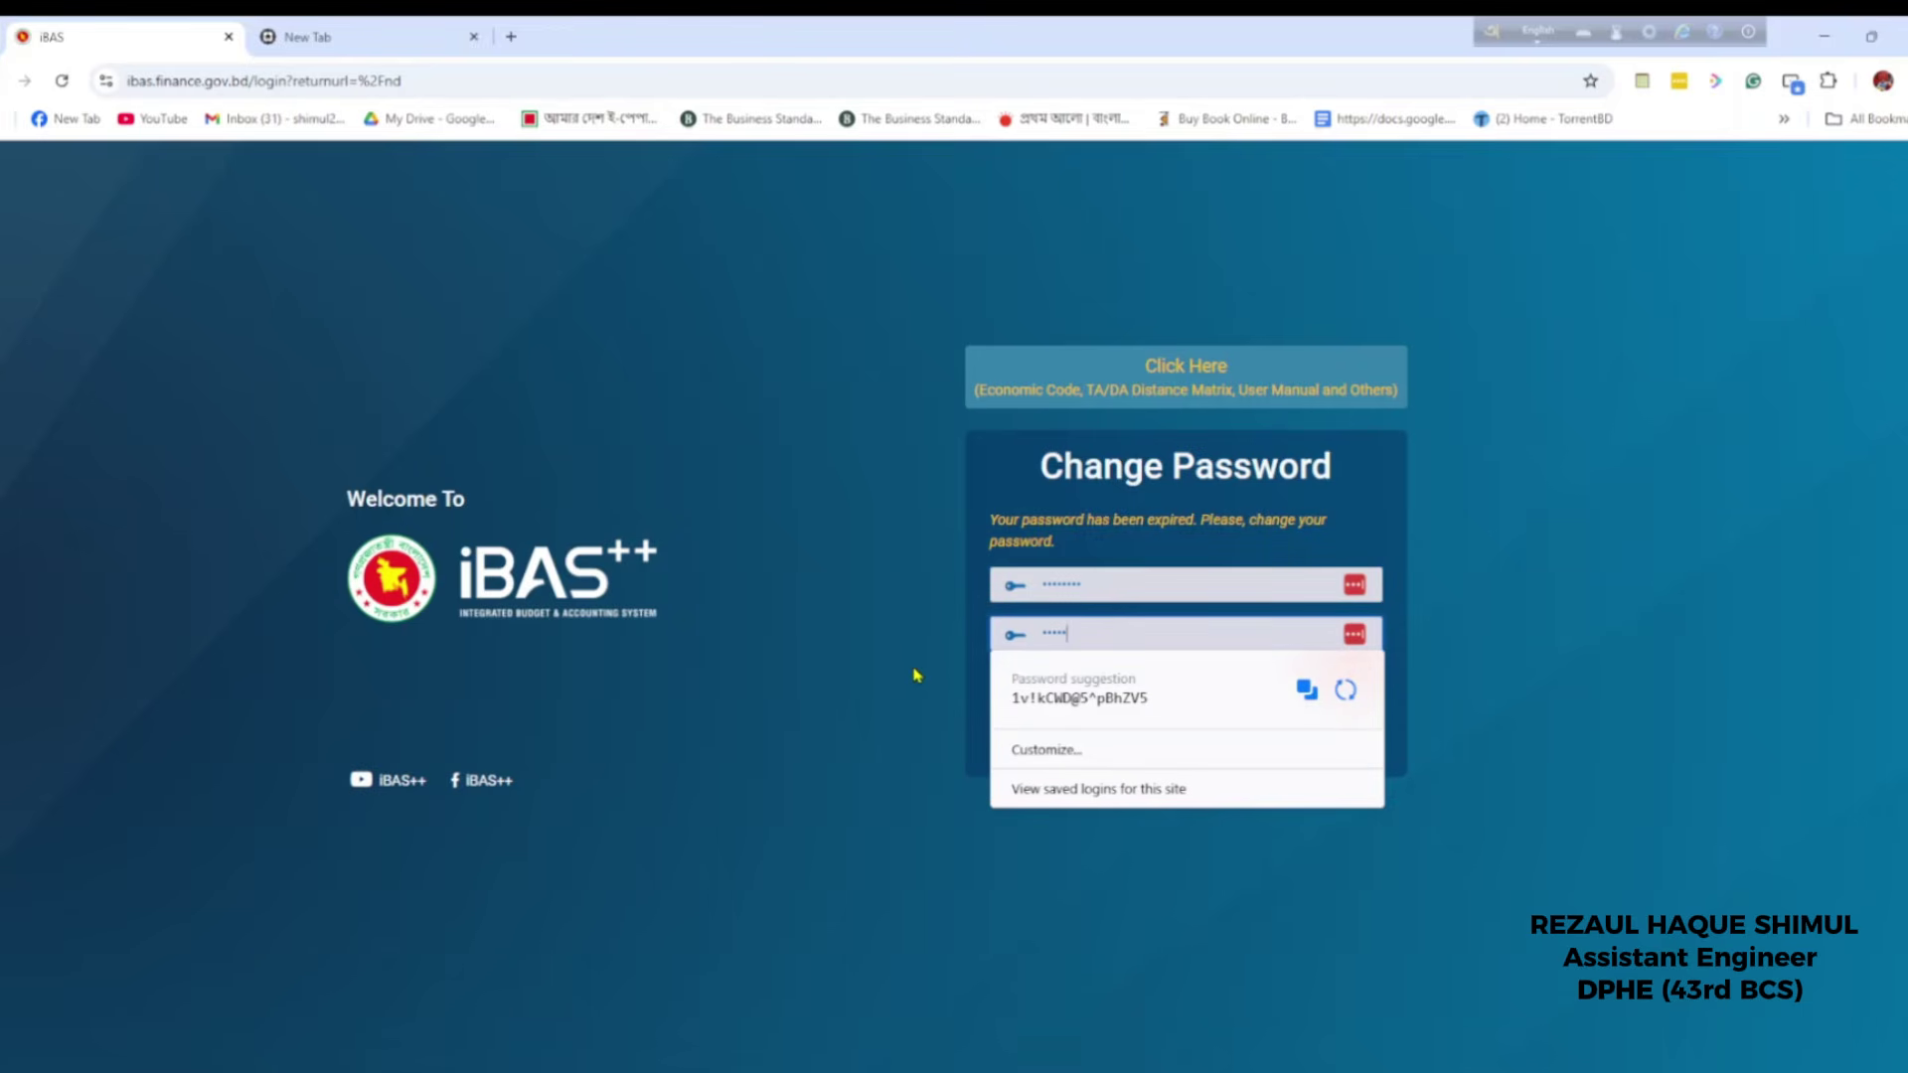
pyautogui.press('BackSpace')
pyautogui.press('BackSpace')
pyautogui.press('BackSpace')
pyautogui.press('BackSpace')
pyautogui.write('*')
pyautogui.click(1067, 684)
pyautogui.write('*****')
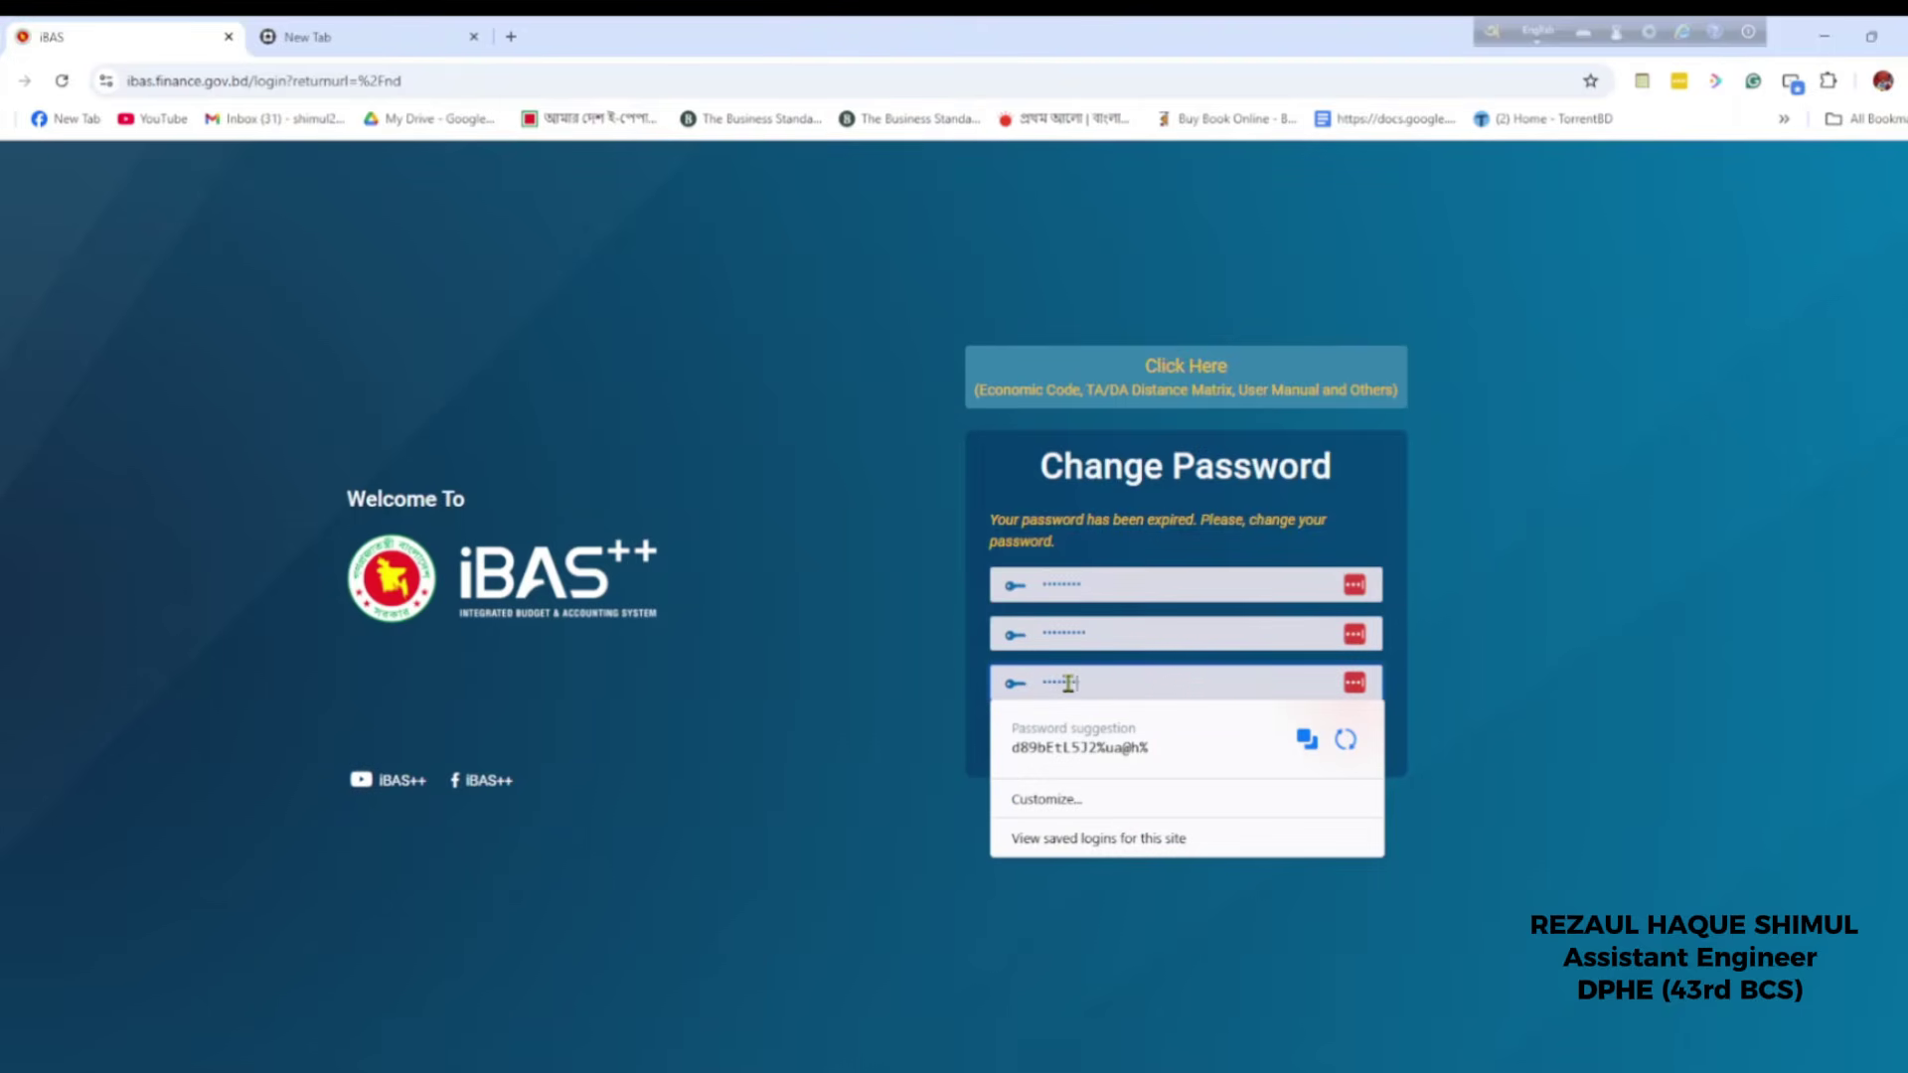
pyautogui.write('*****')
# Change the password, verify the six-digit OTP, dismiss the error, and select Budget Execution
pyautogui.click(1194, 741)
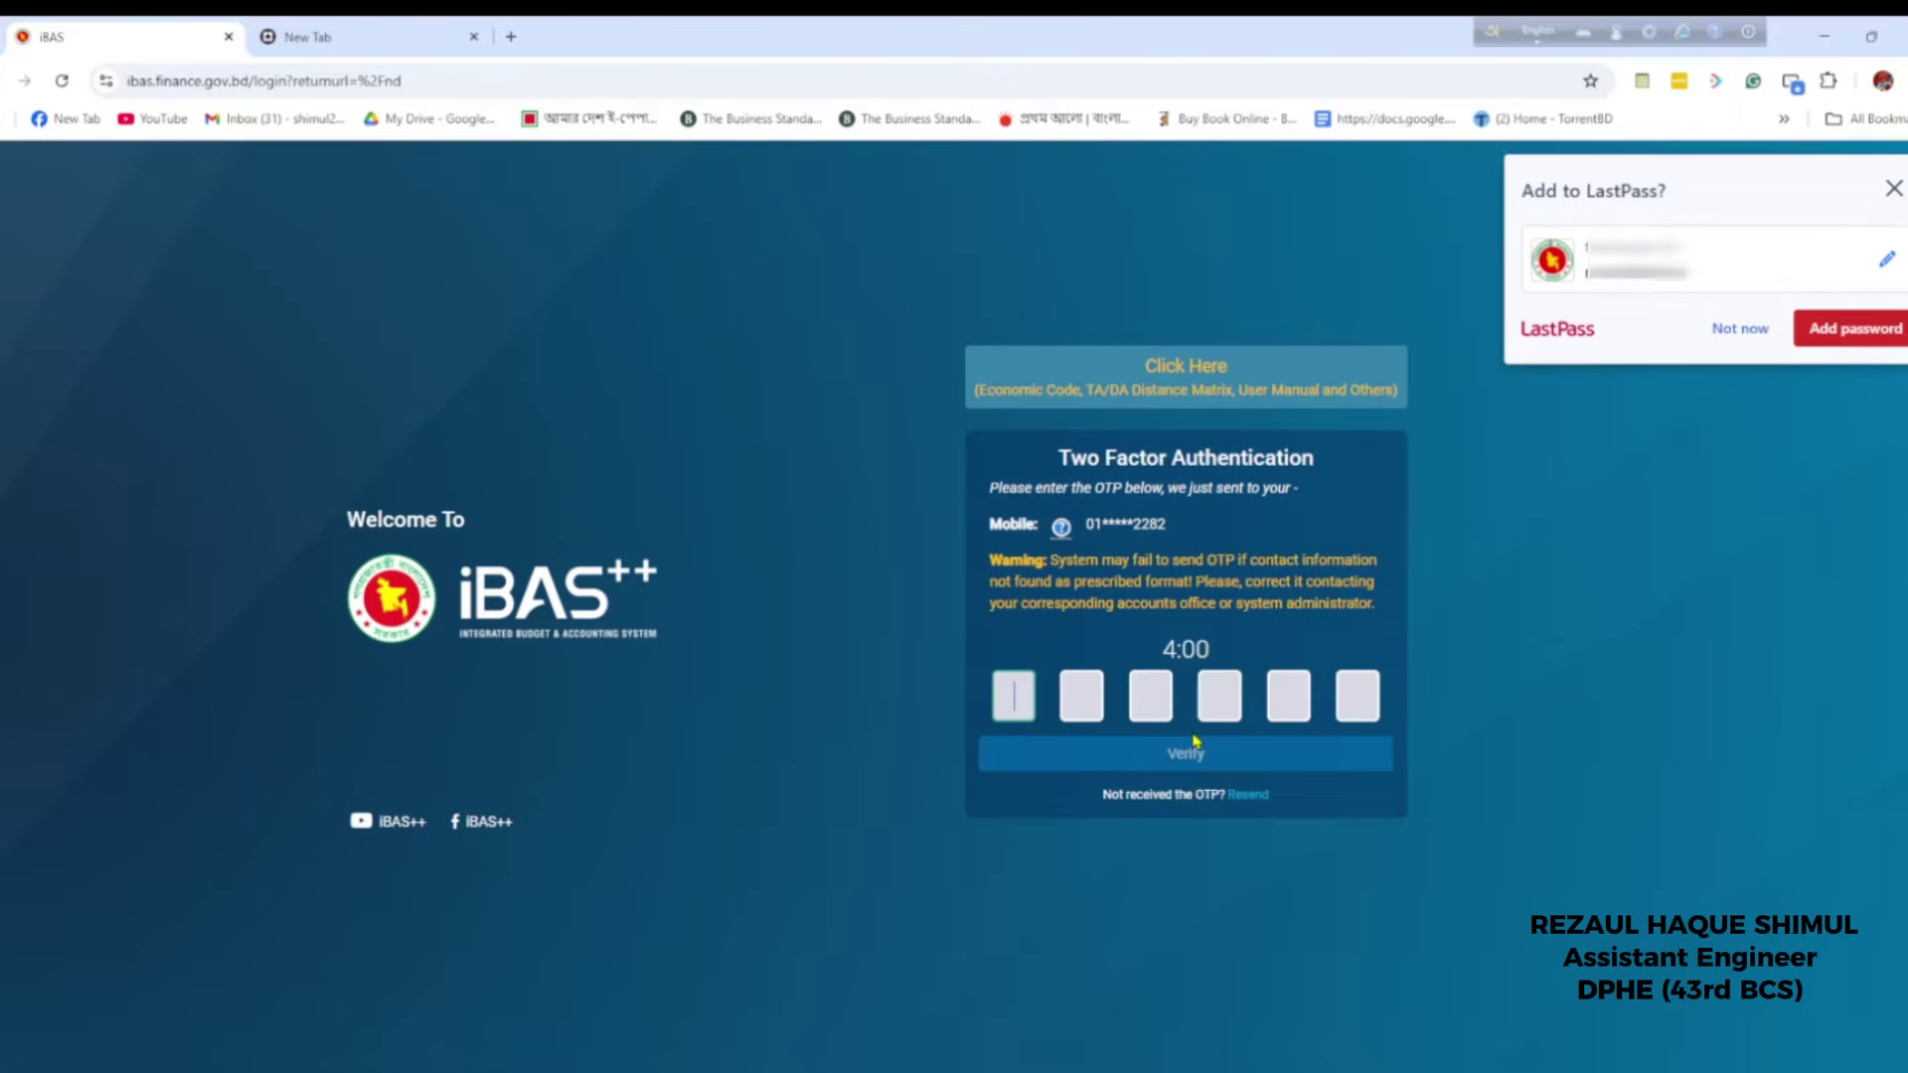
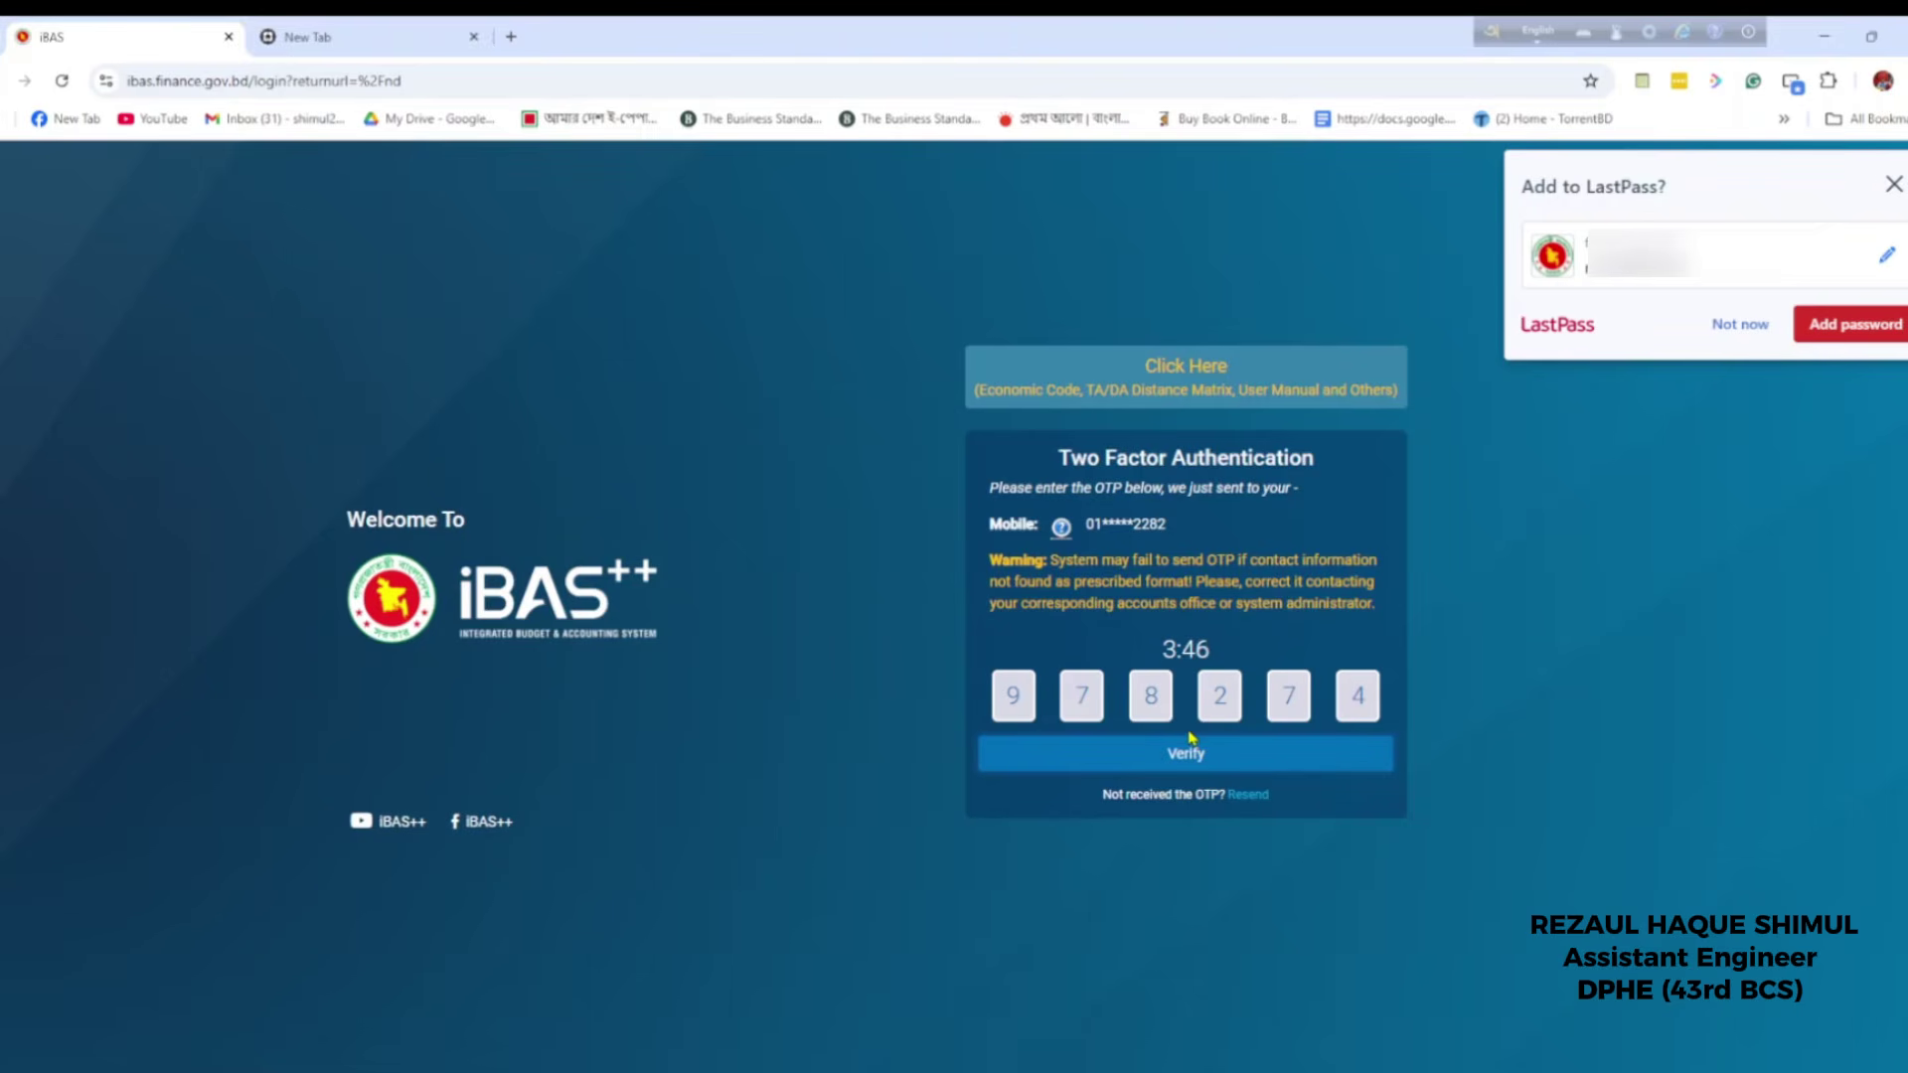
pyautogui.click(1191, 745)
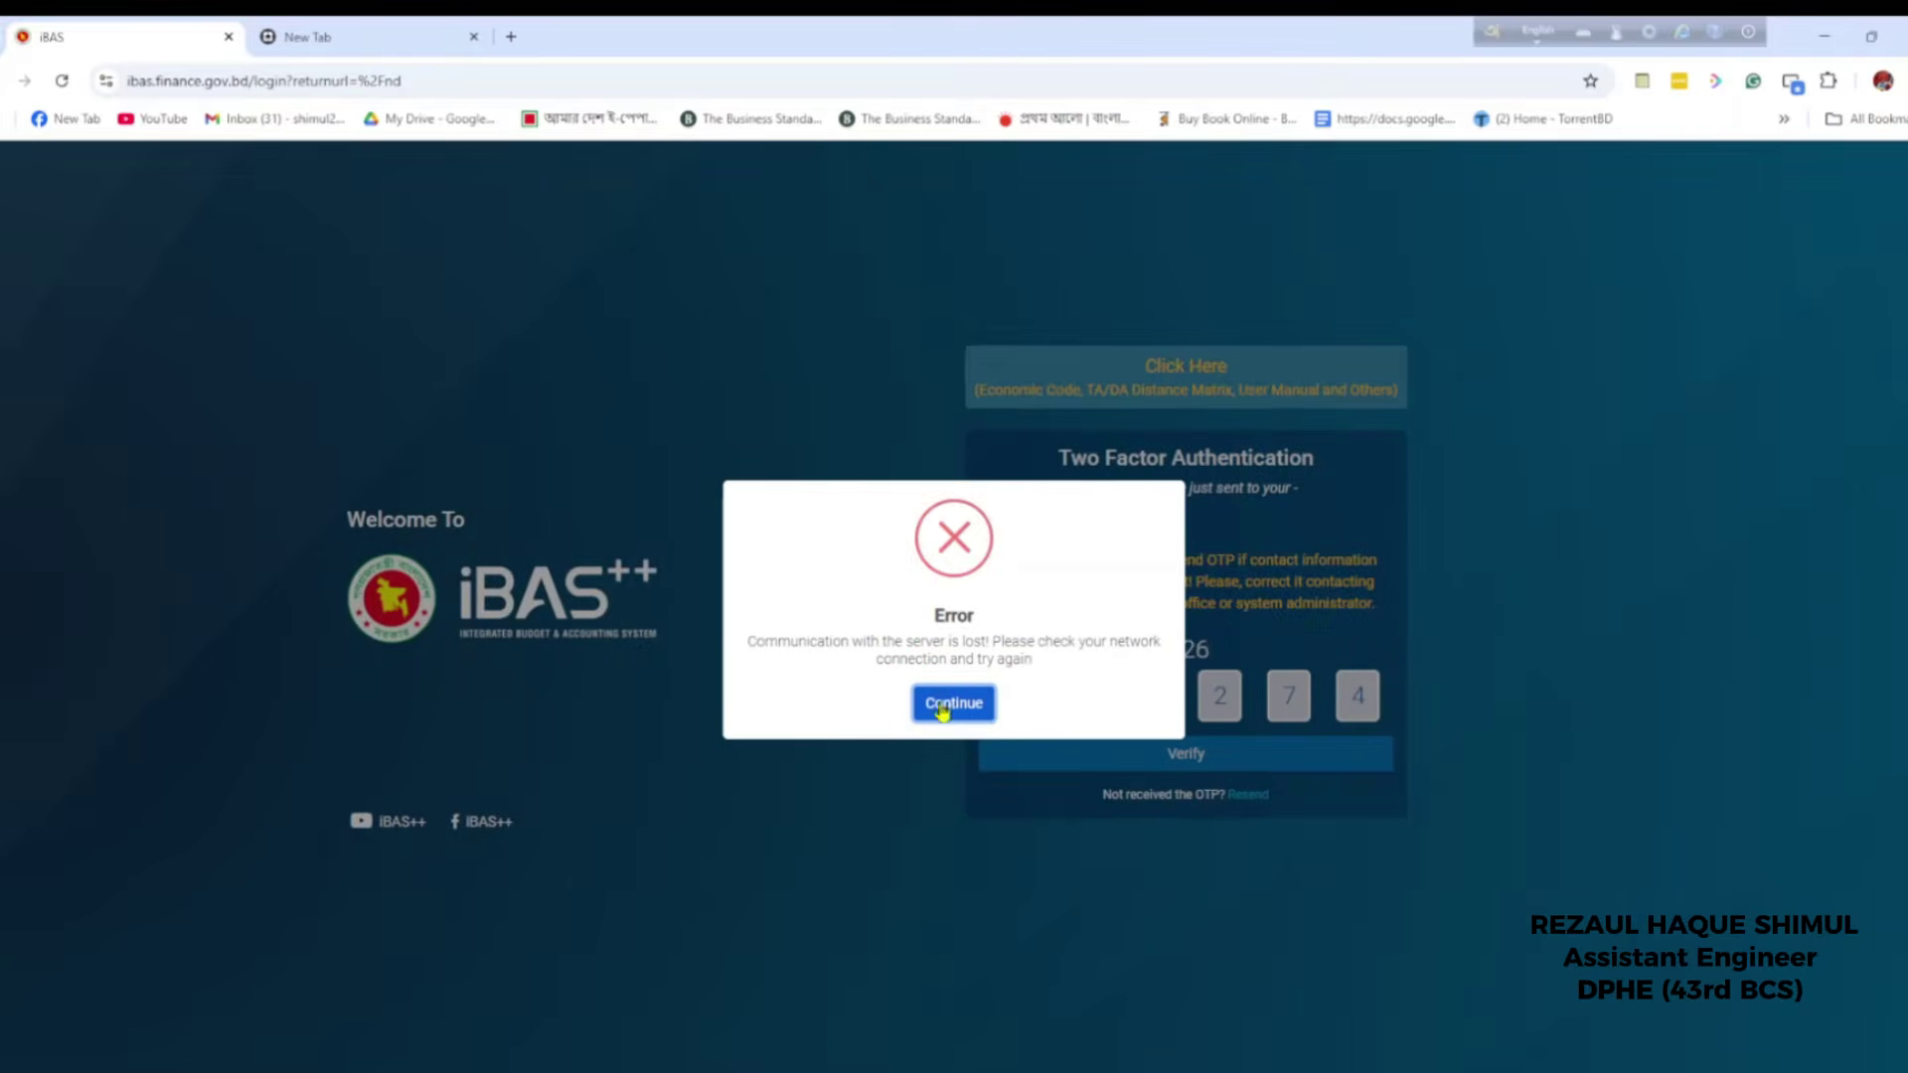
pyautogui.click(951, 700)
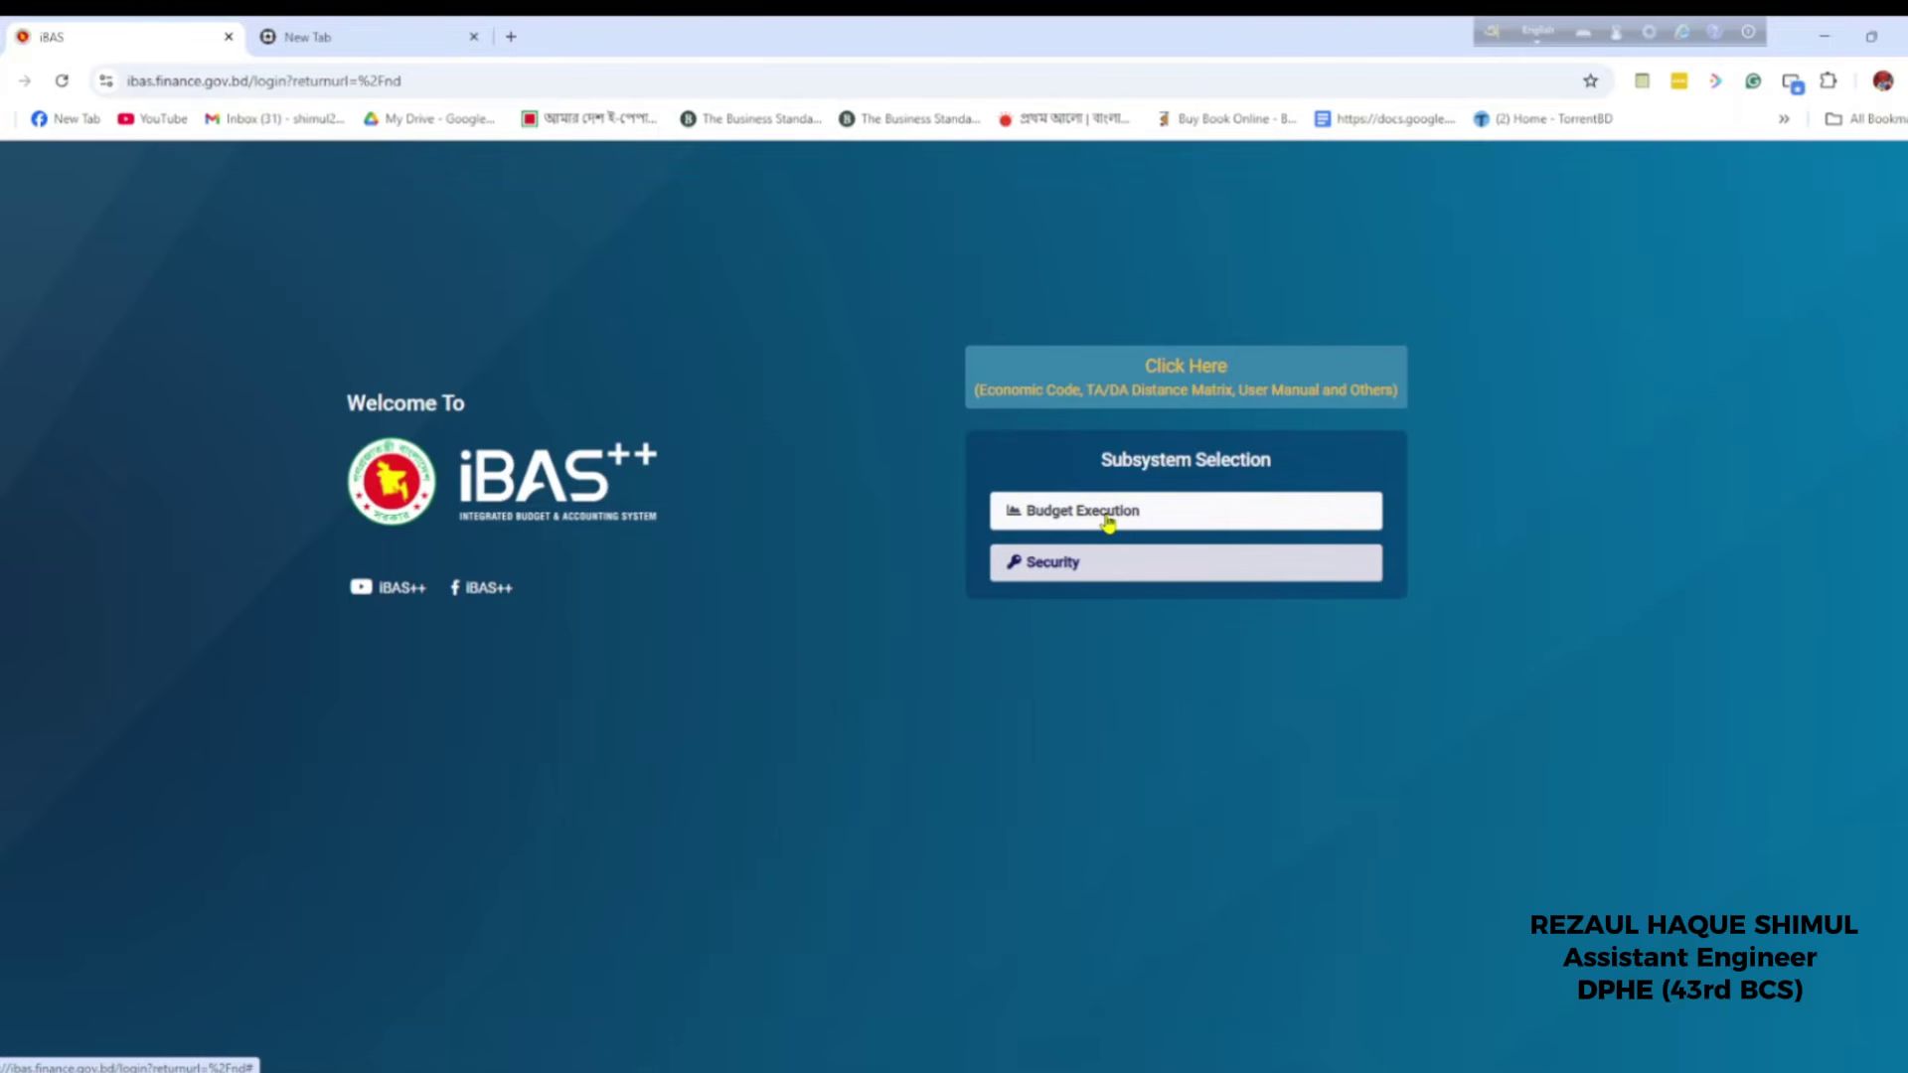
pyautogui.click(1107, 523)
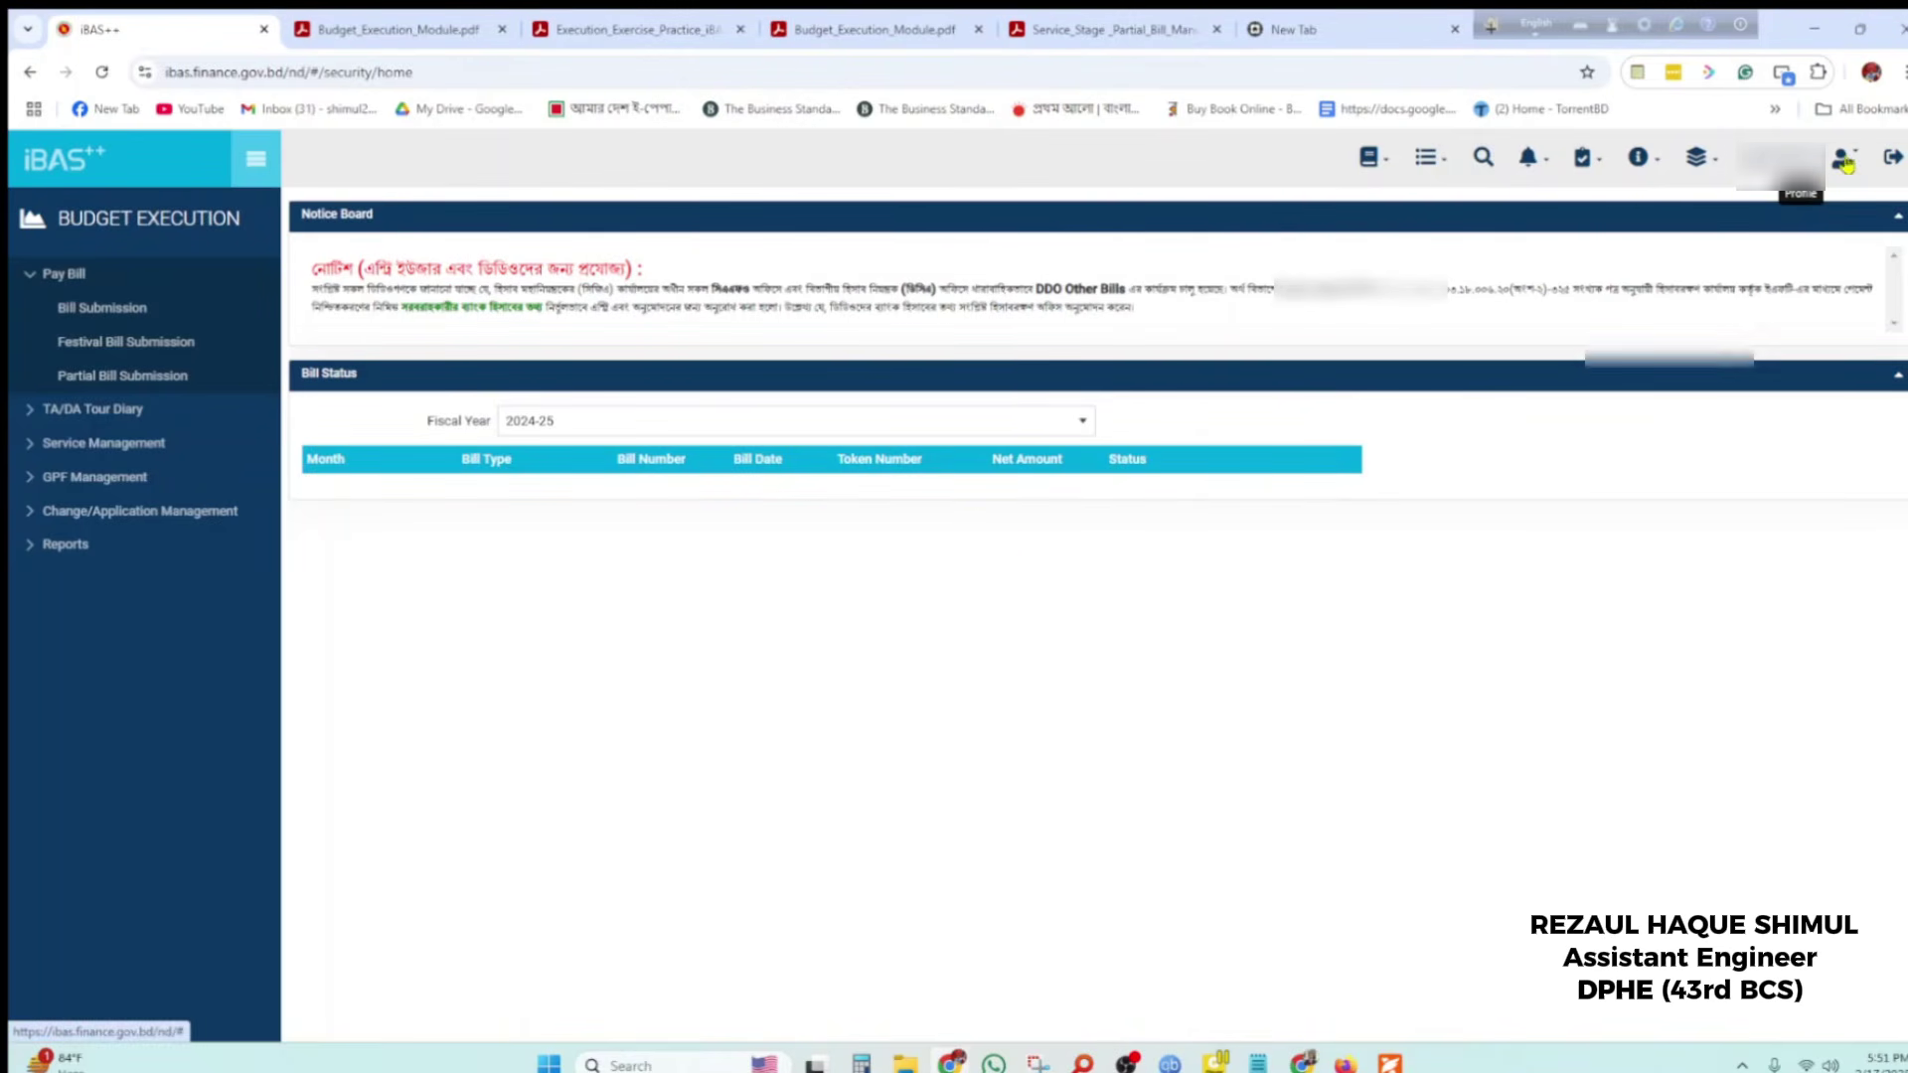
pyautogui.click(1843, 161)
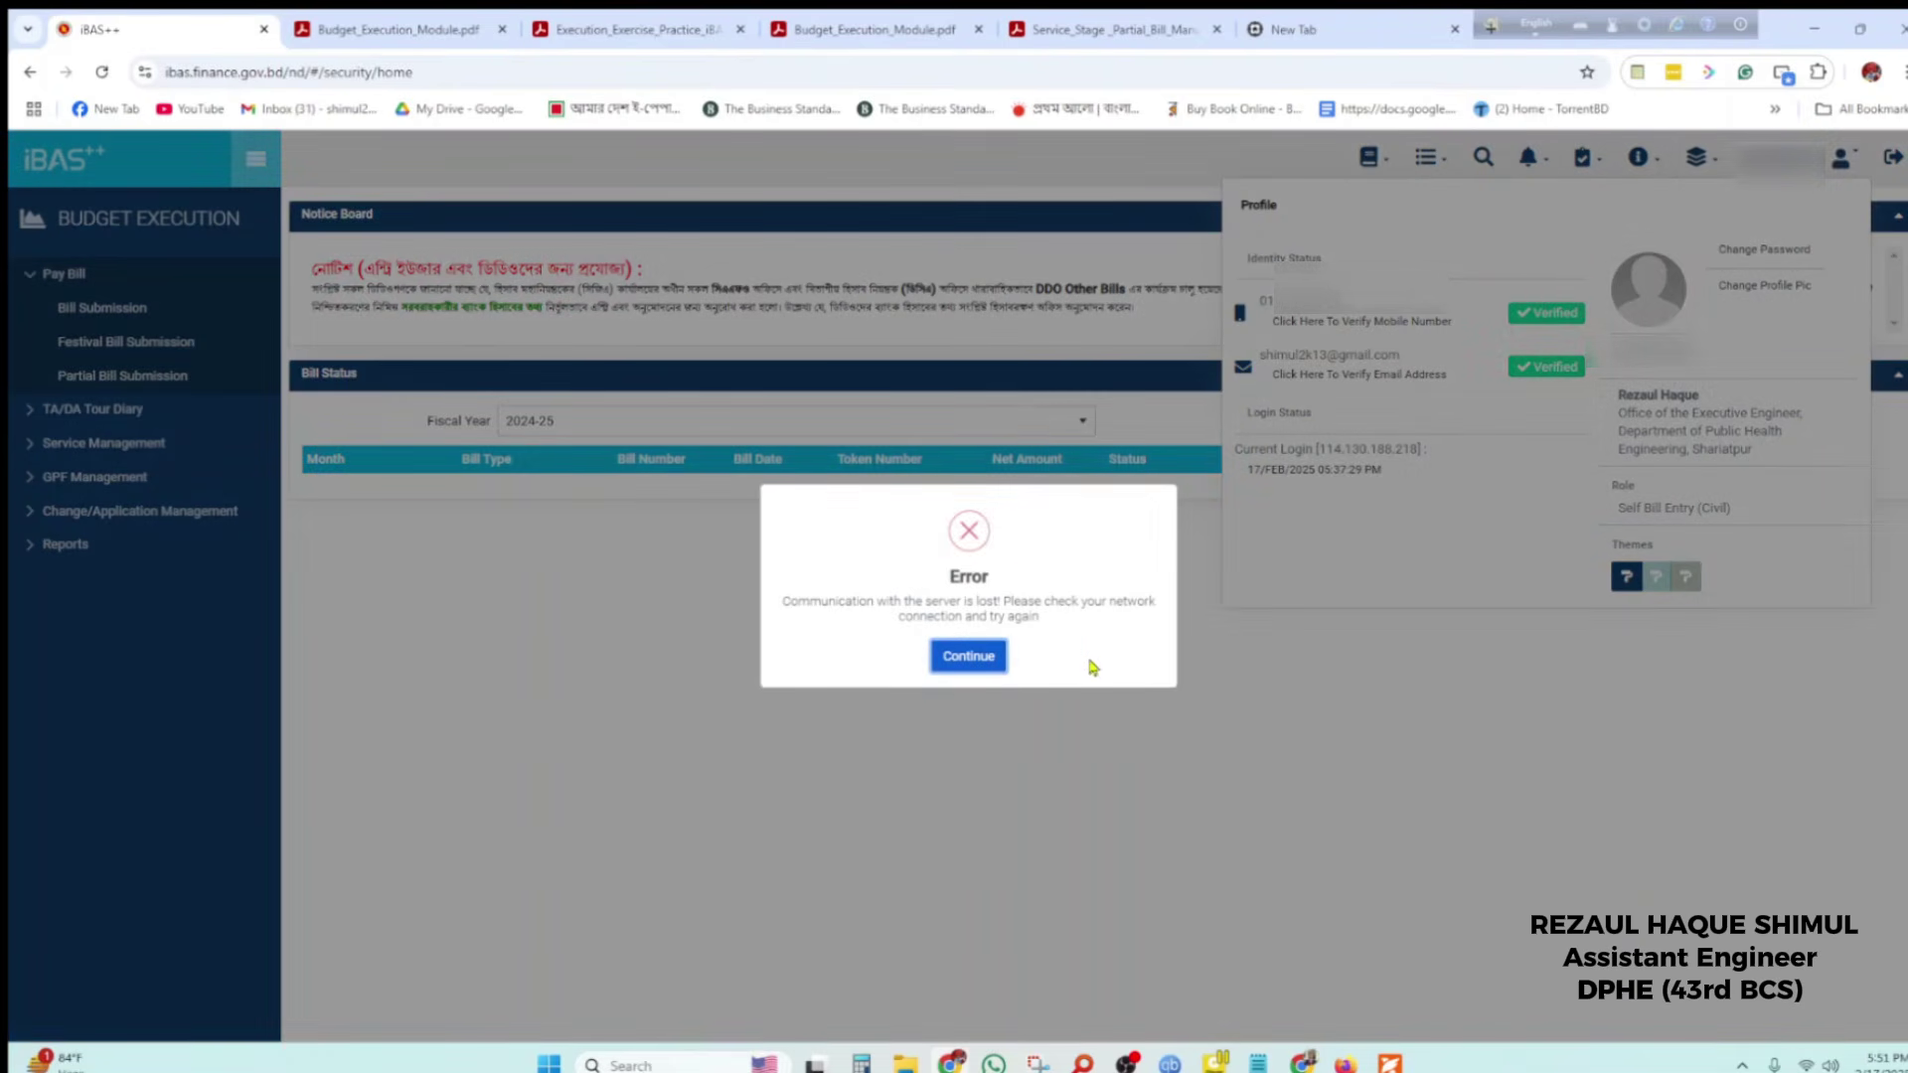
pyautogui.click(962, 659)
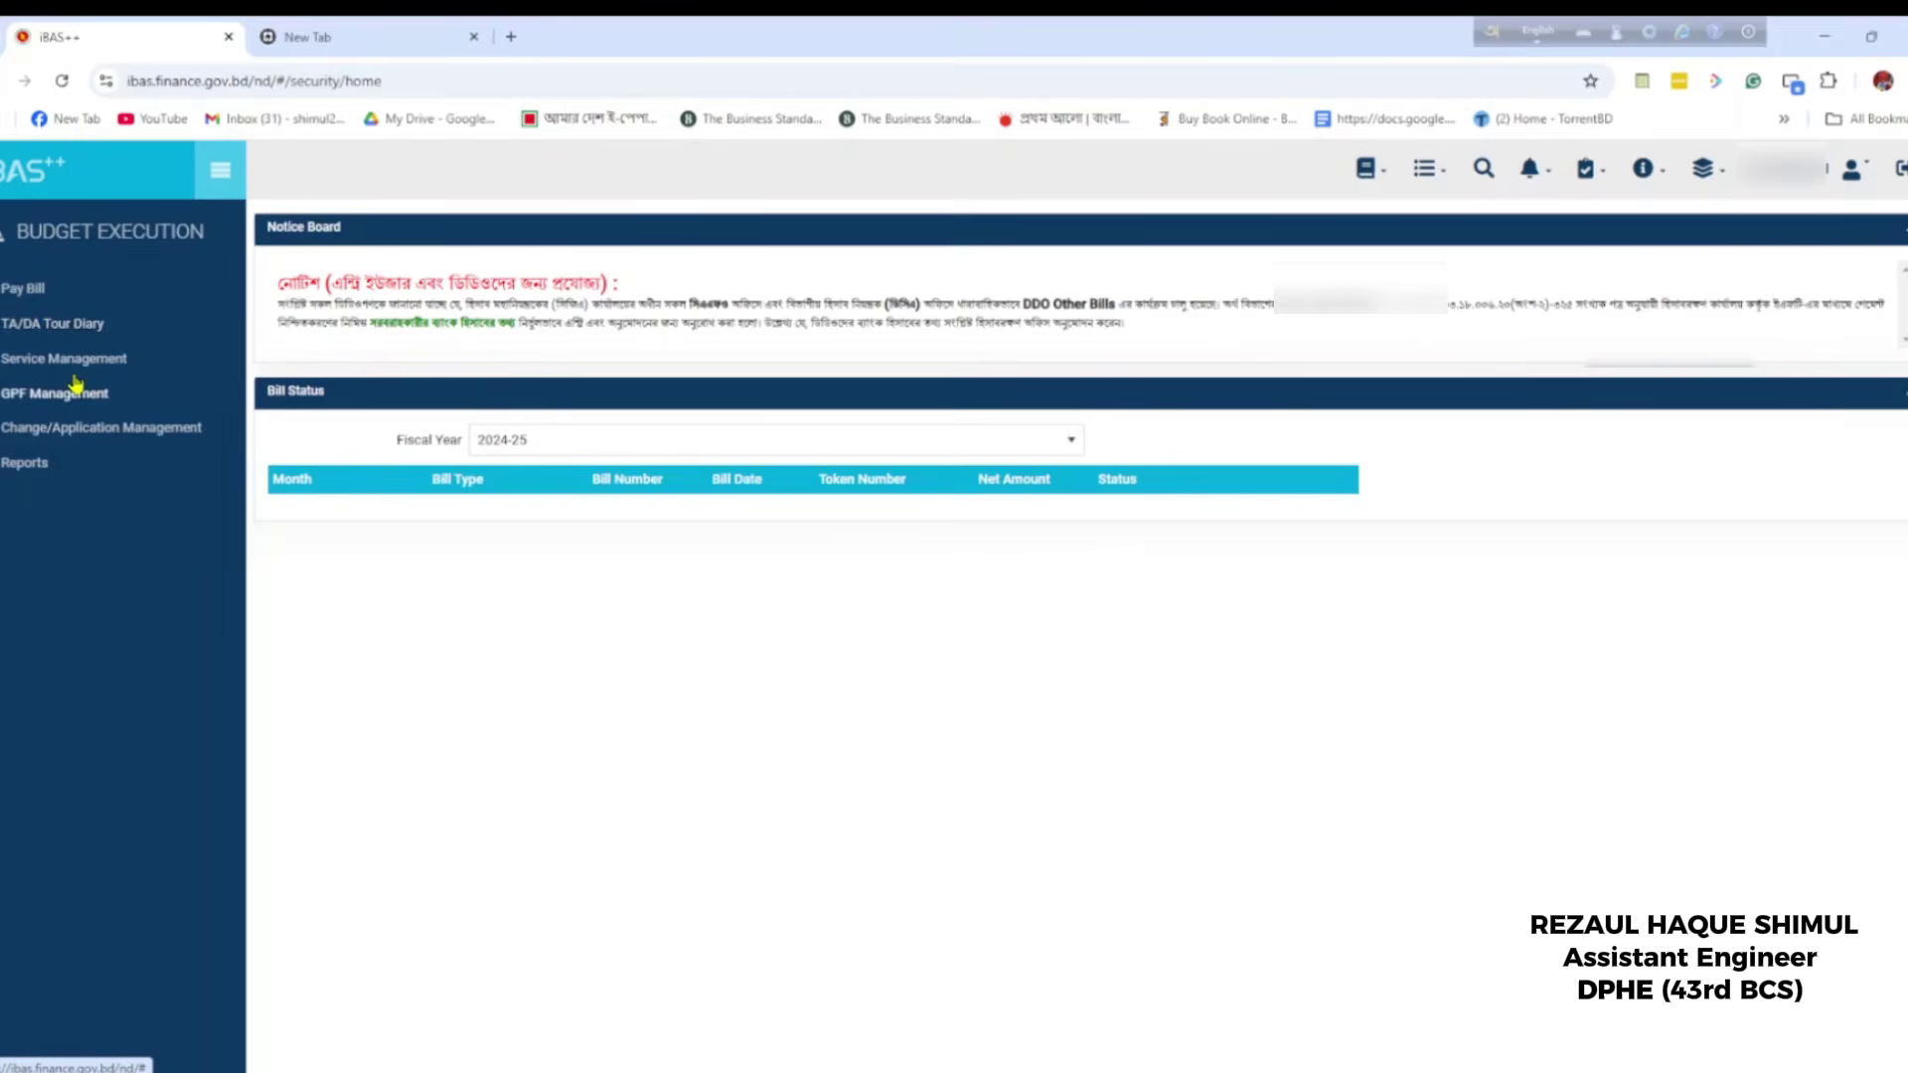
# Open Pay Bill > Bill Submission with fiscal year 2024-25, finding no salary month to choose
pyautogui.click(4, 289)
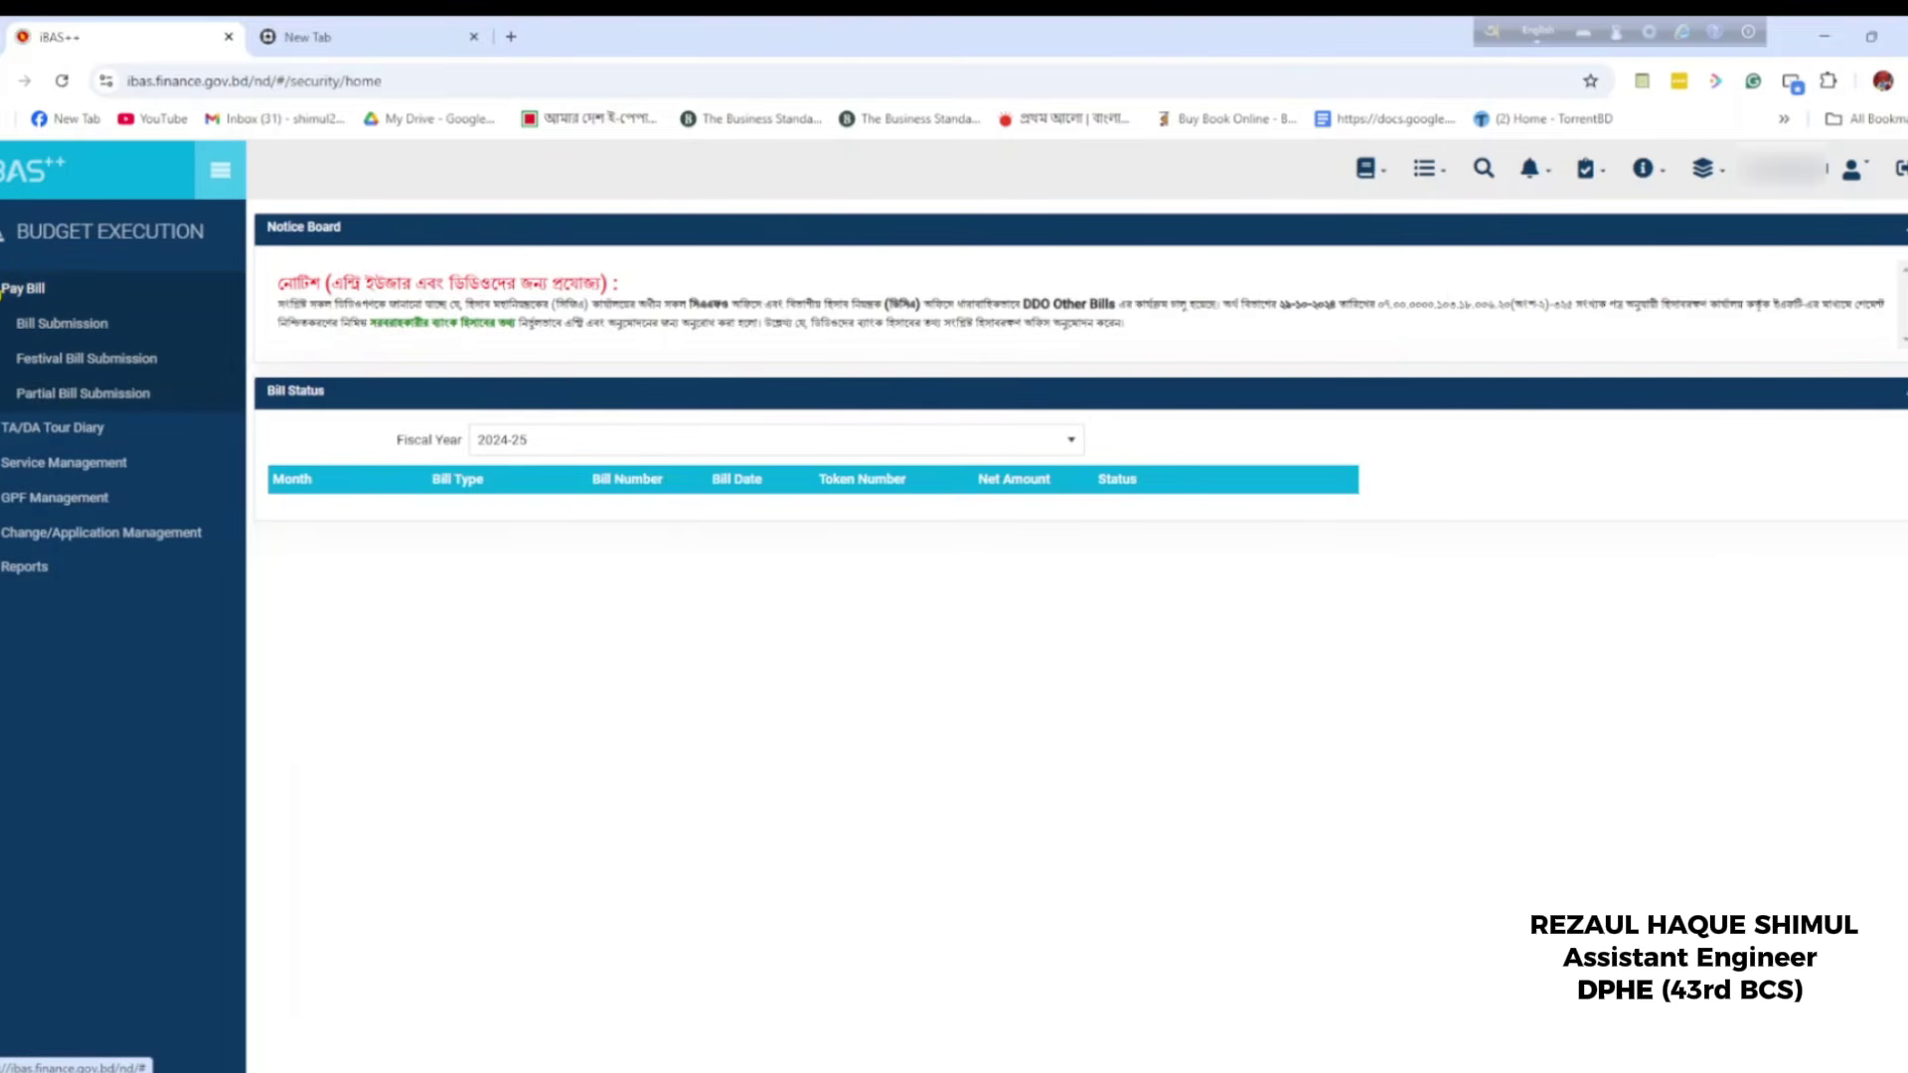
pyautogui.click(44, 323)
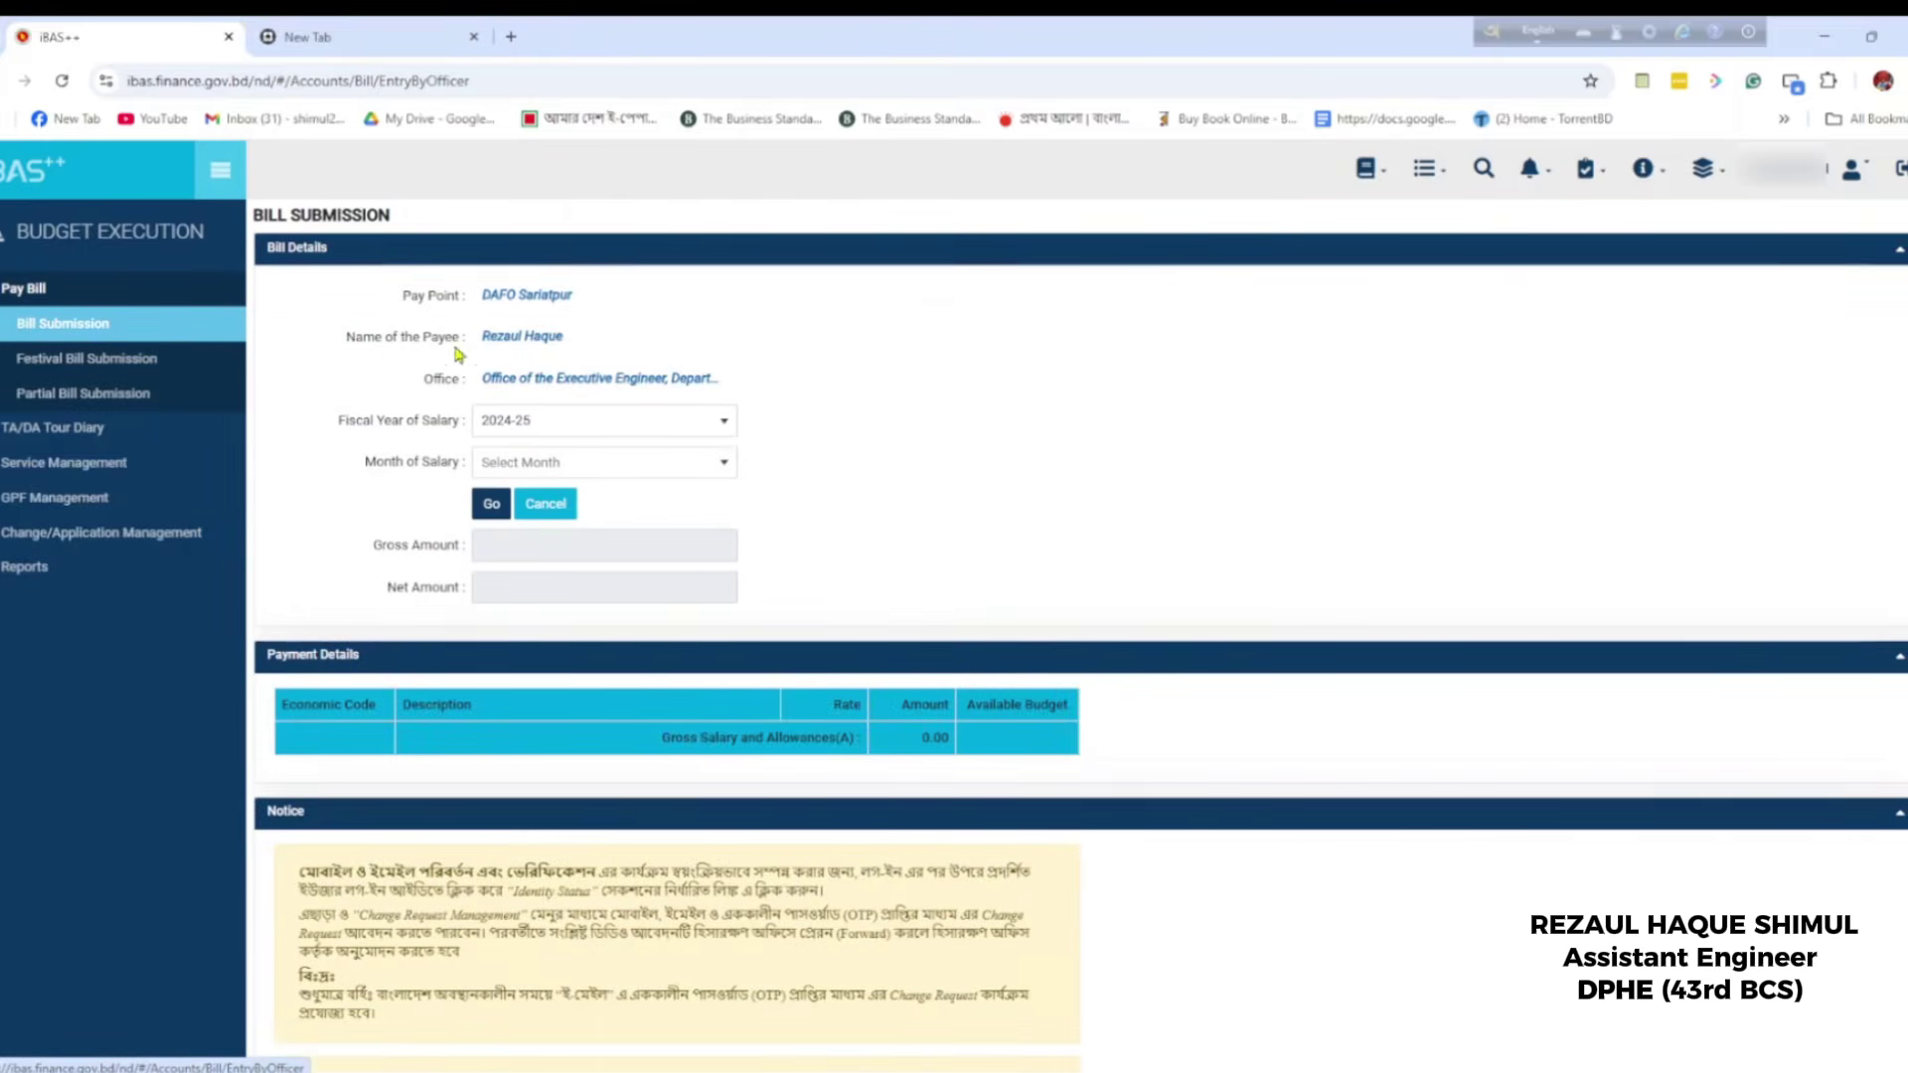
pyautogui.click(569, 461)
pyautogui.click(571, 463)
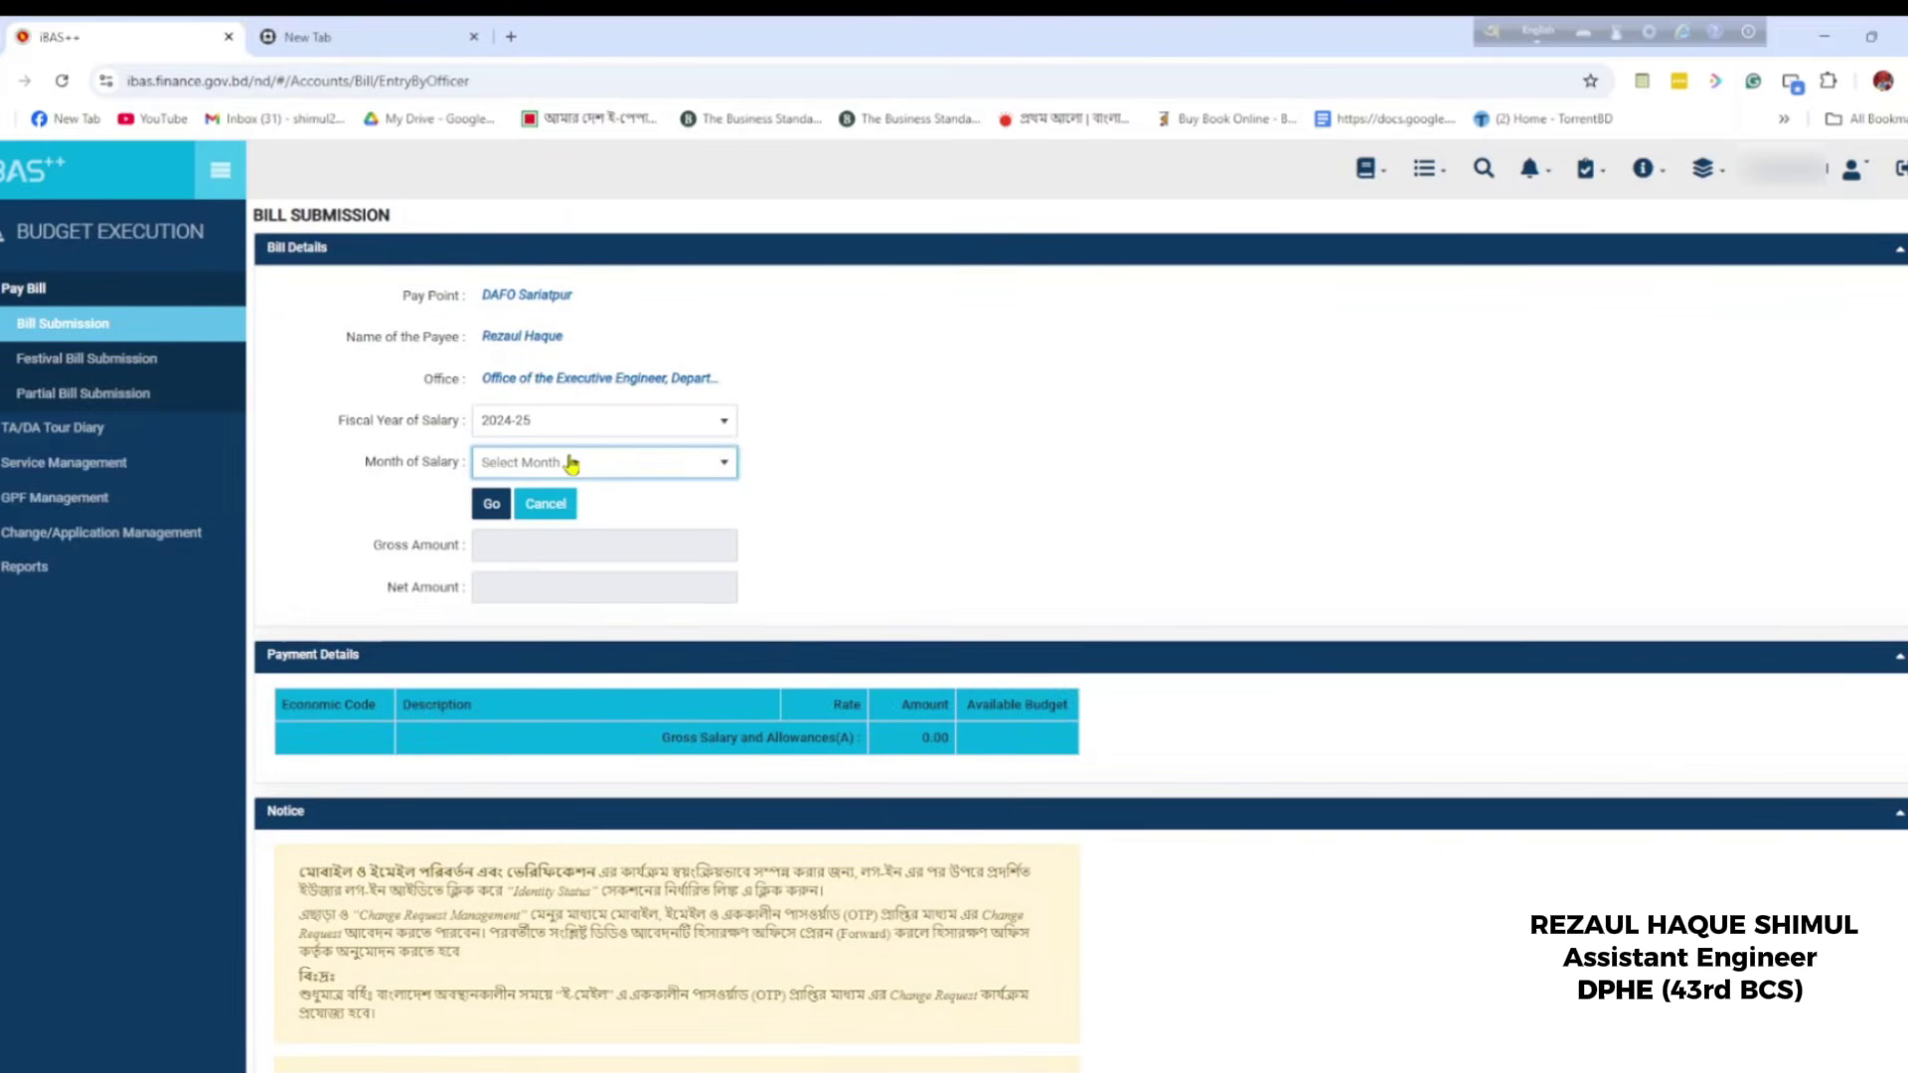
pyautogui.scroll(-1, 732, 438)
pyautogui.click(589, 320)
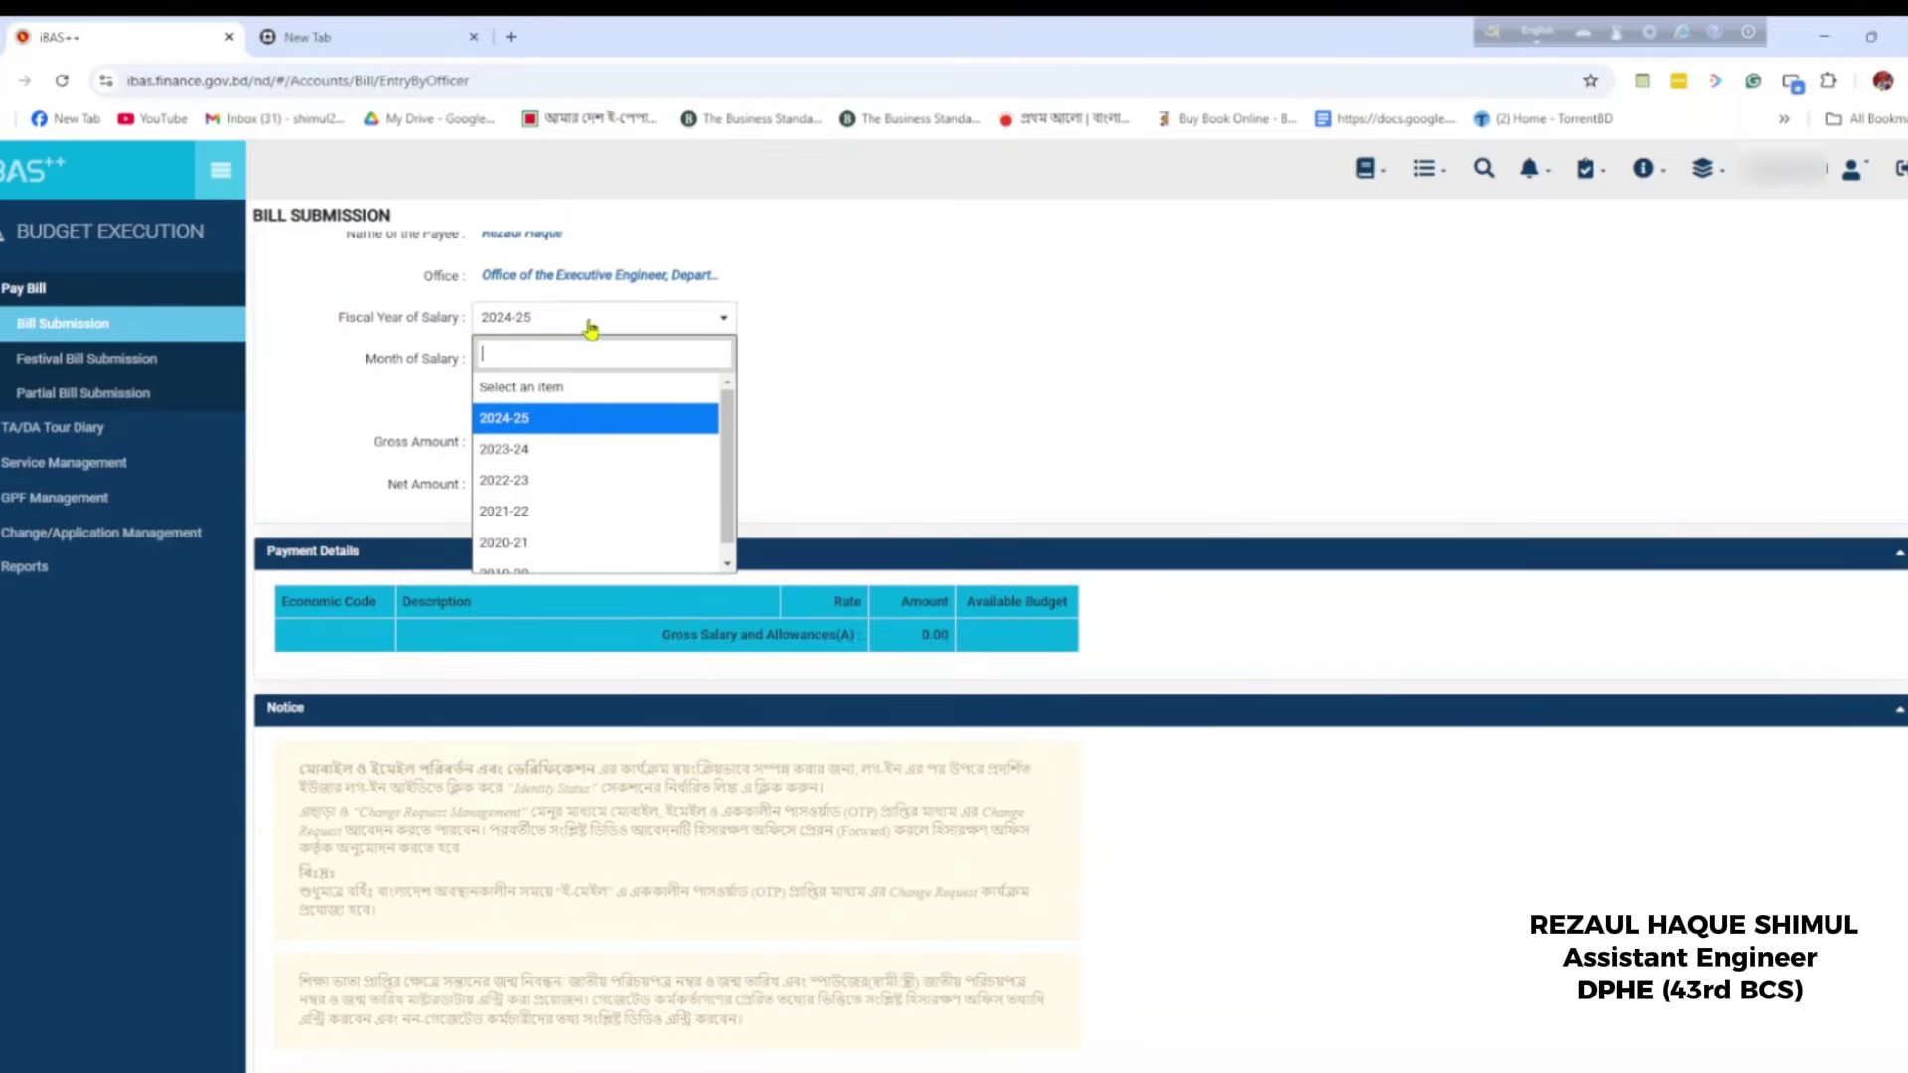
pyautogui.click(524, 421)
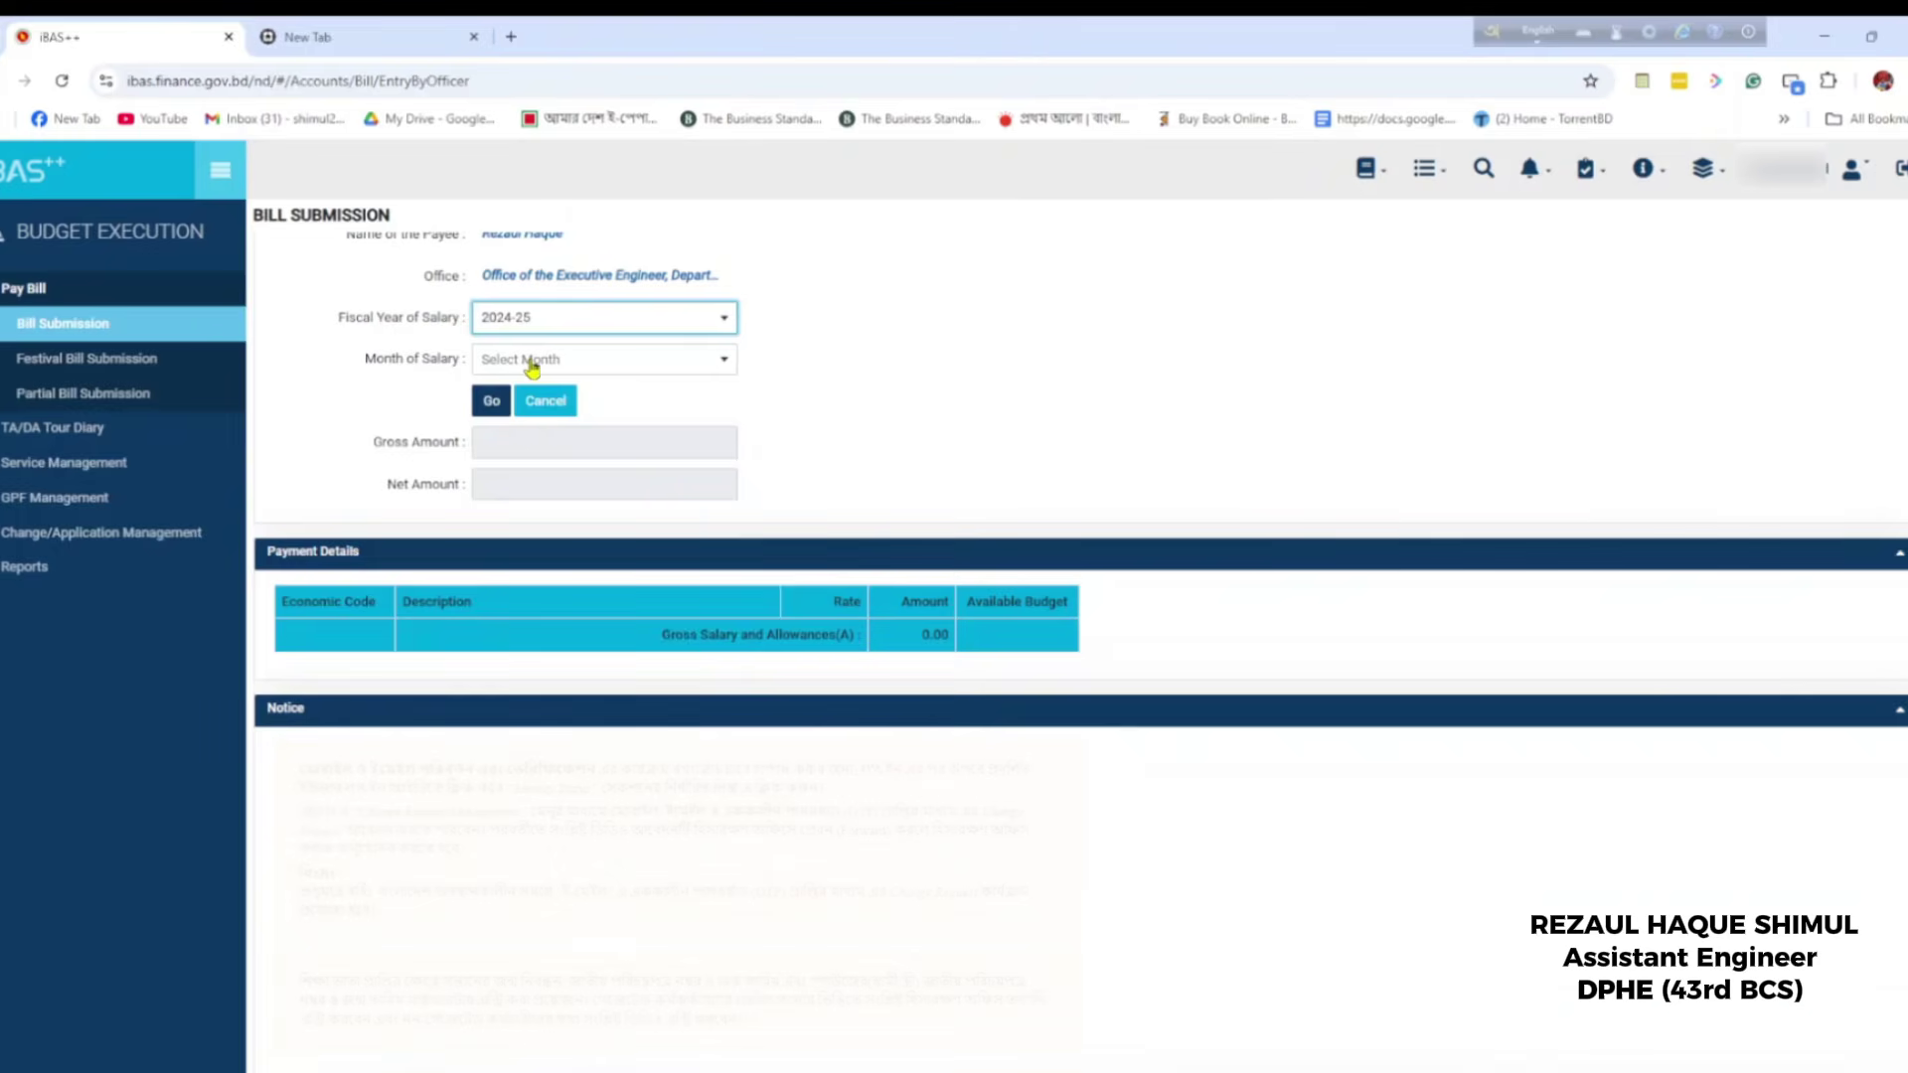
pyautogui.click(531, 367)
pyautogui.write('j')
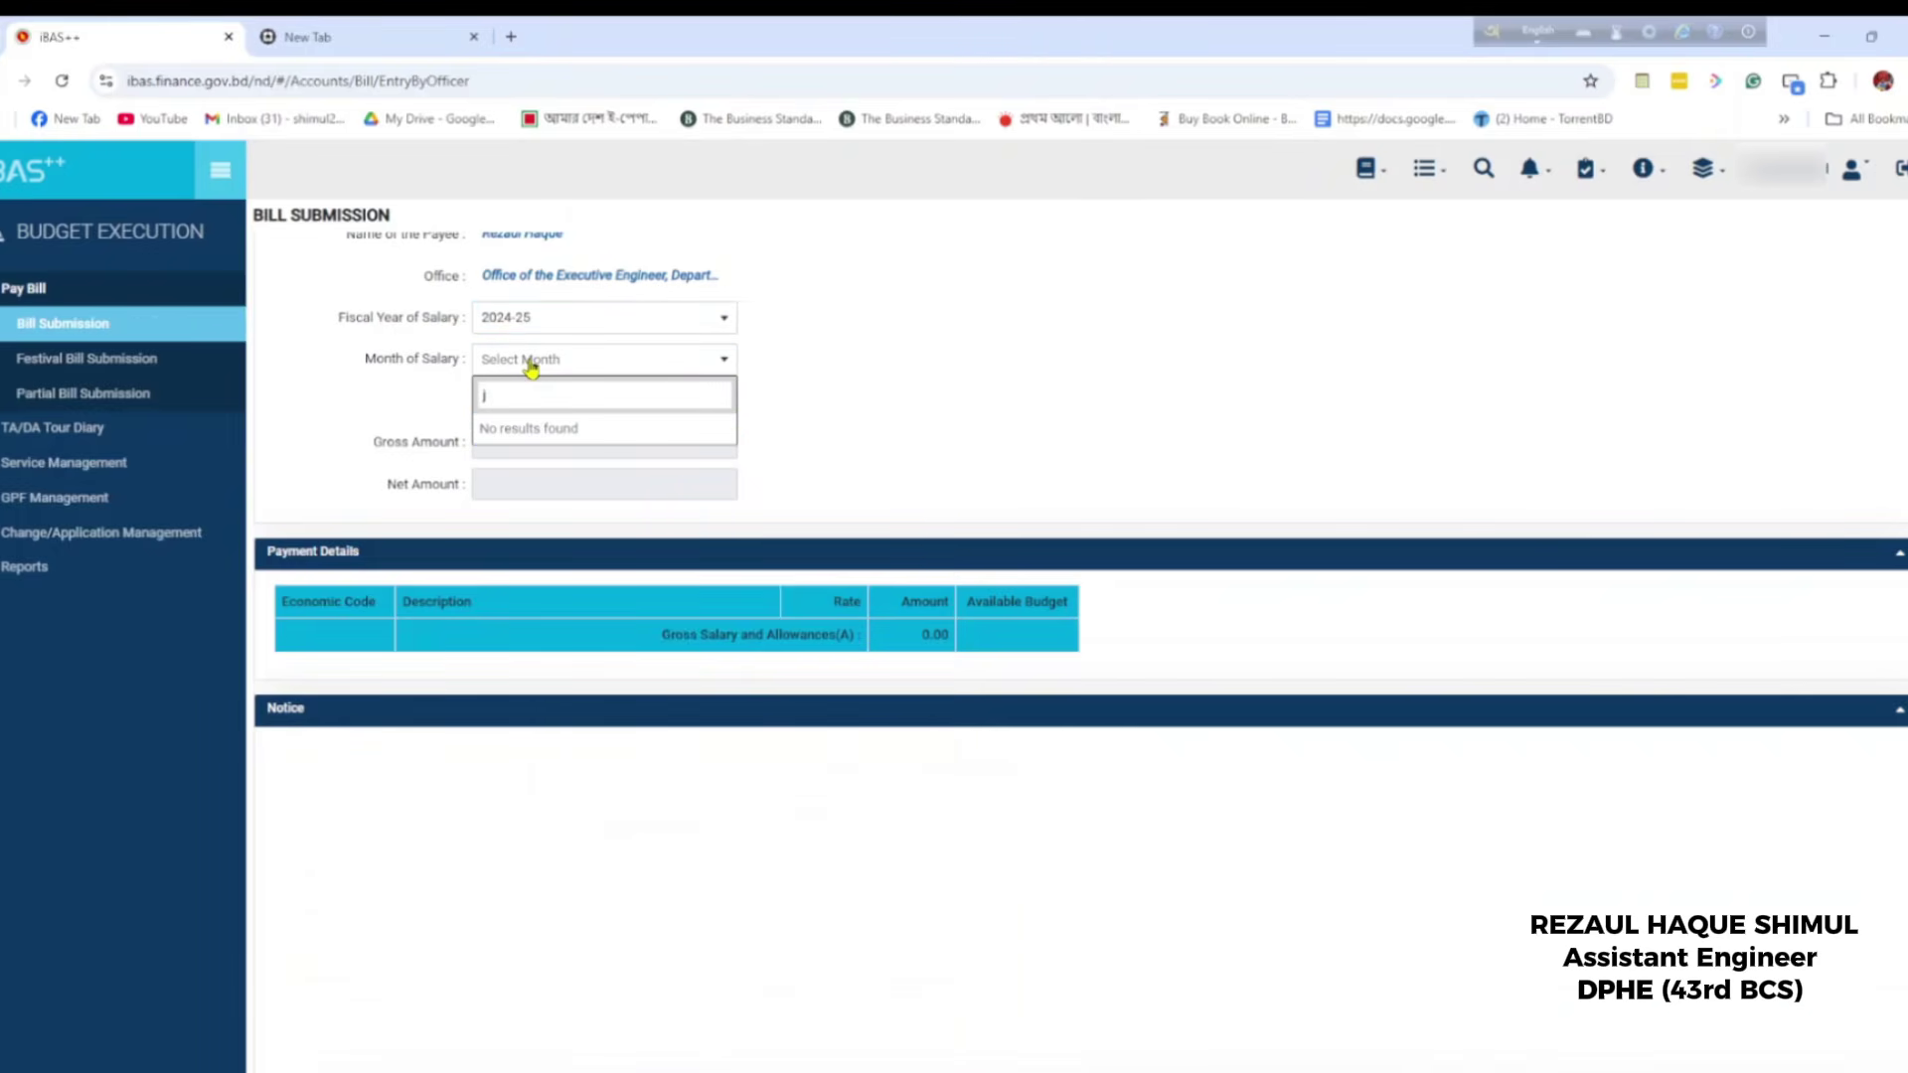
pyautogui.click(407, 421)
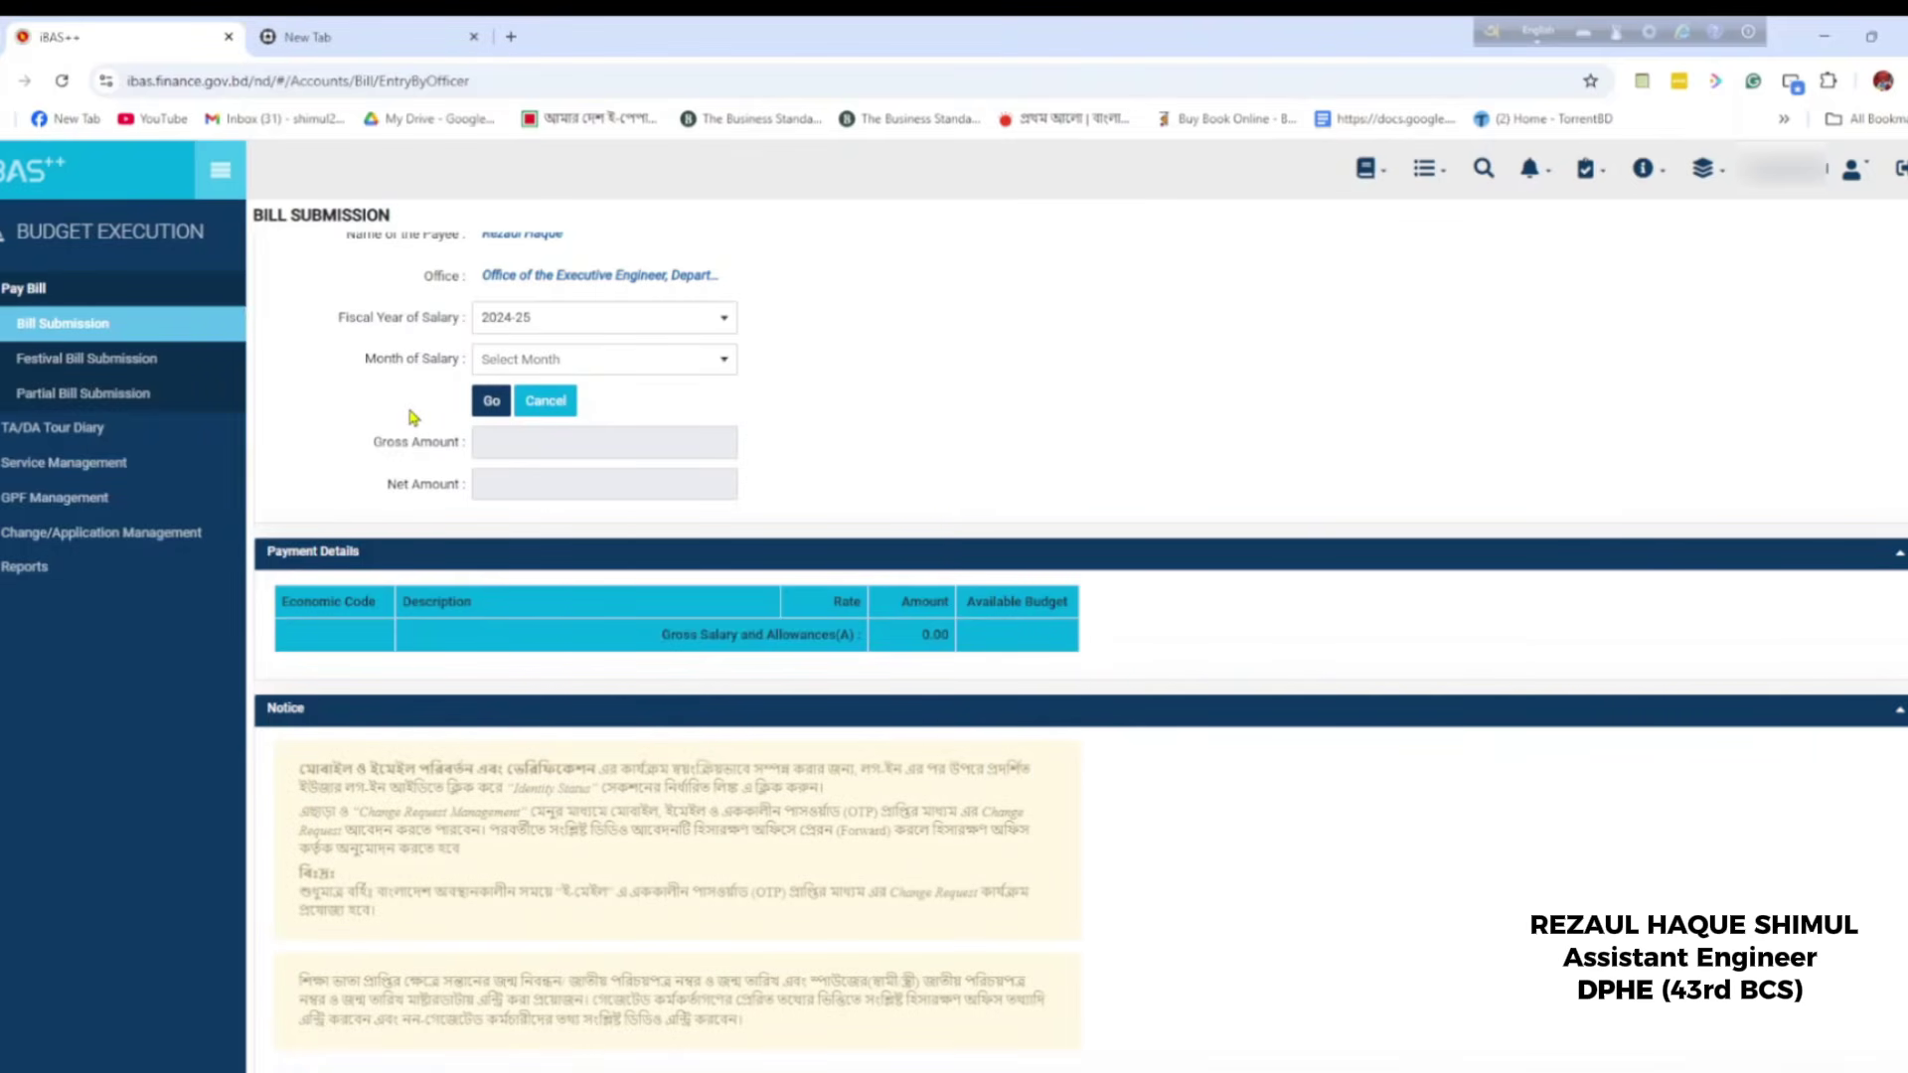
pyautogui.scroll(1, 506, 546)
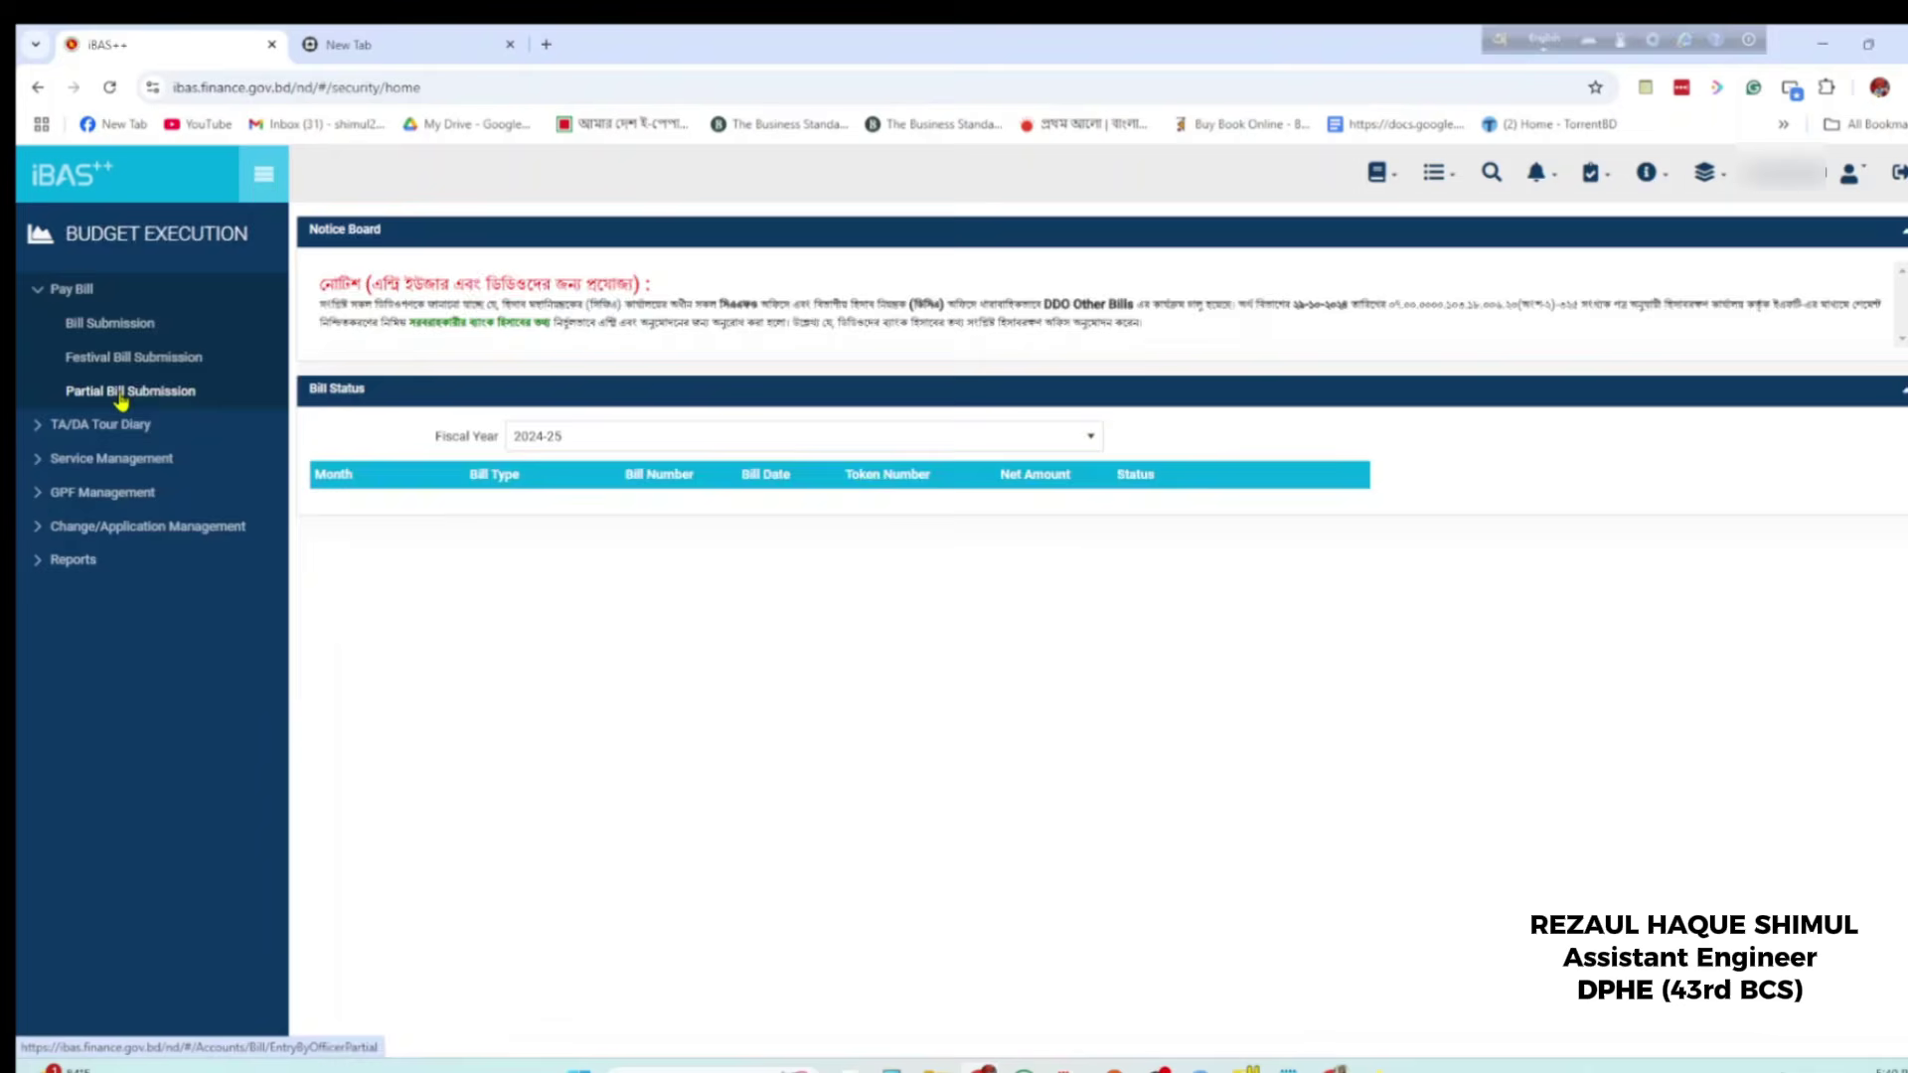
# Open Partial Bill Submission and search the Month of Salary list for January, closing it unmatched
pyautogui.click(120, 394)
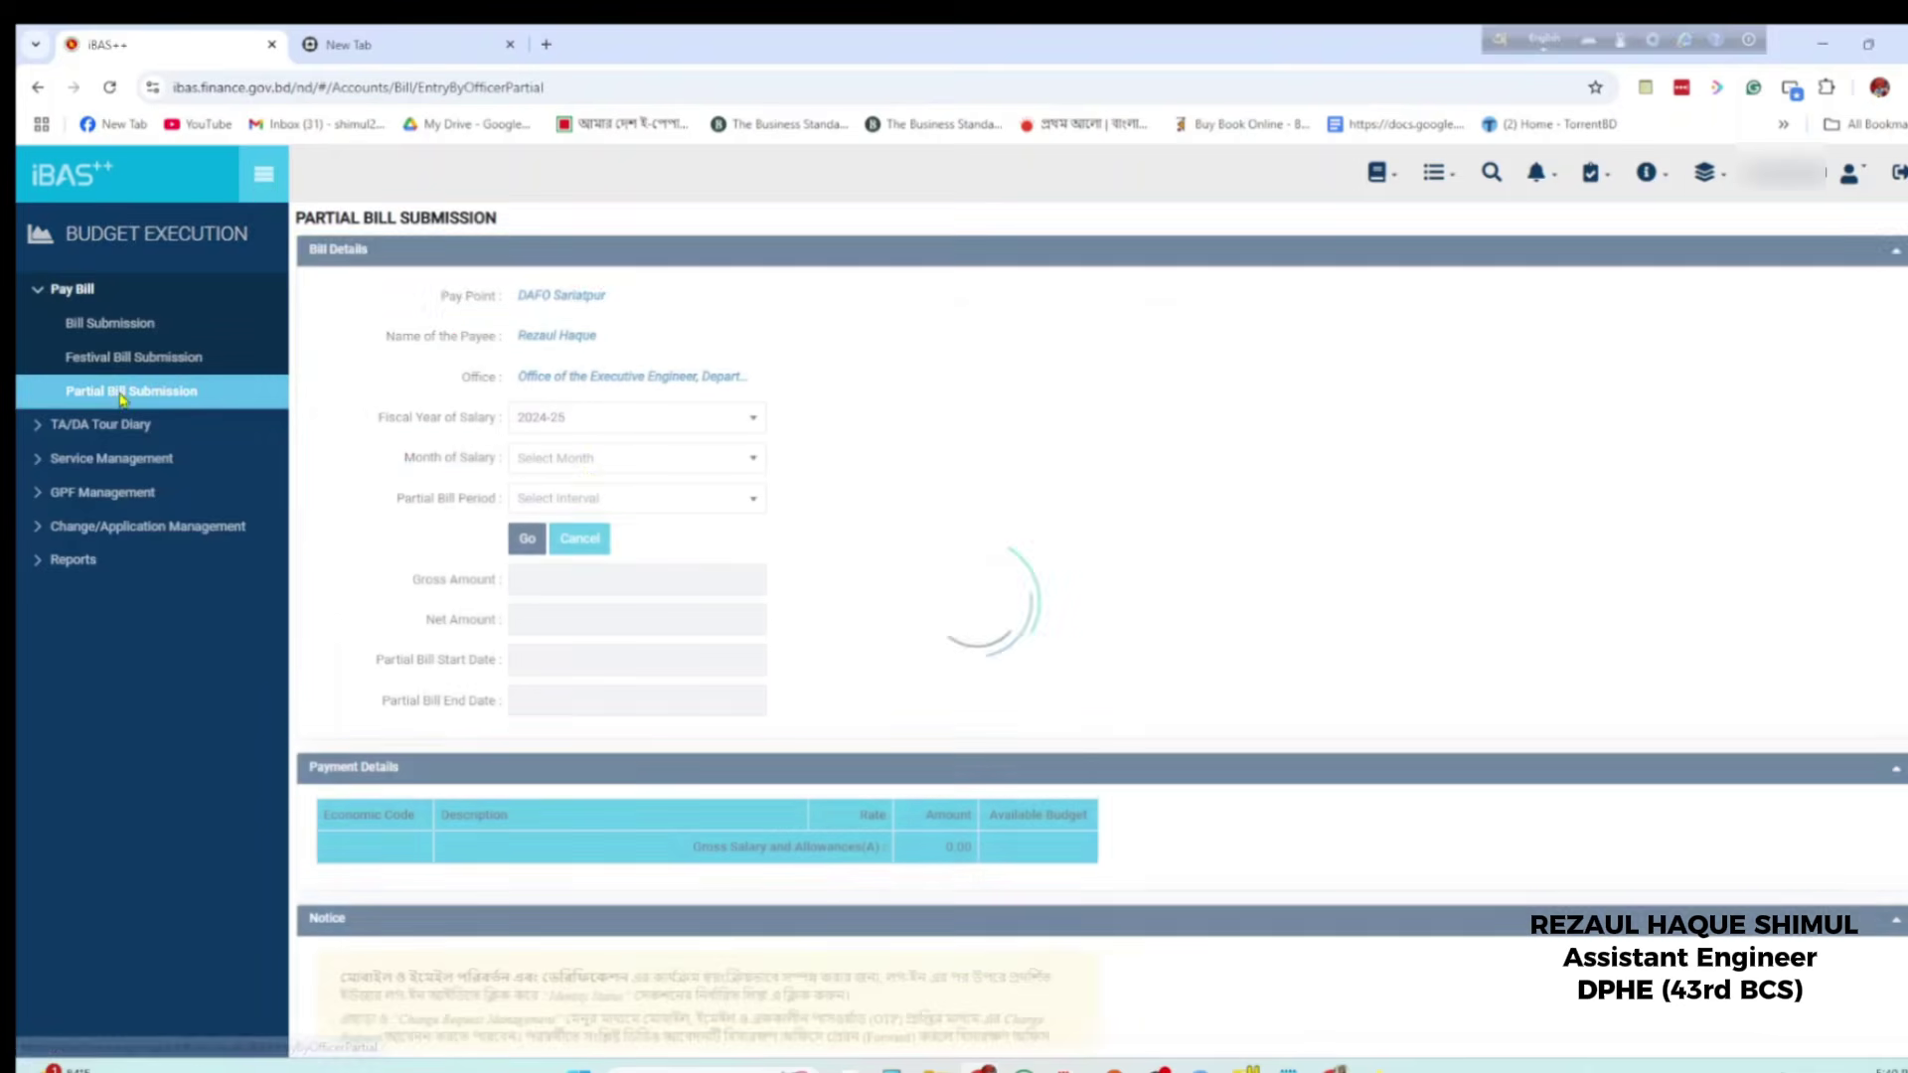
pyautogui.click(613, 460)
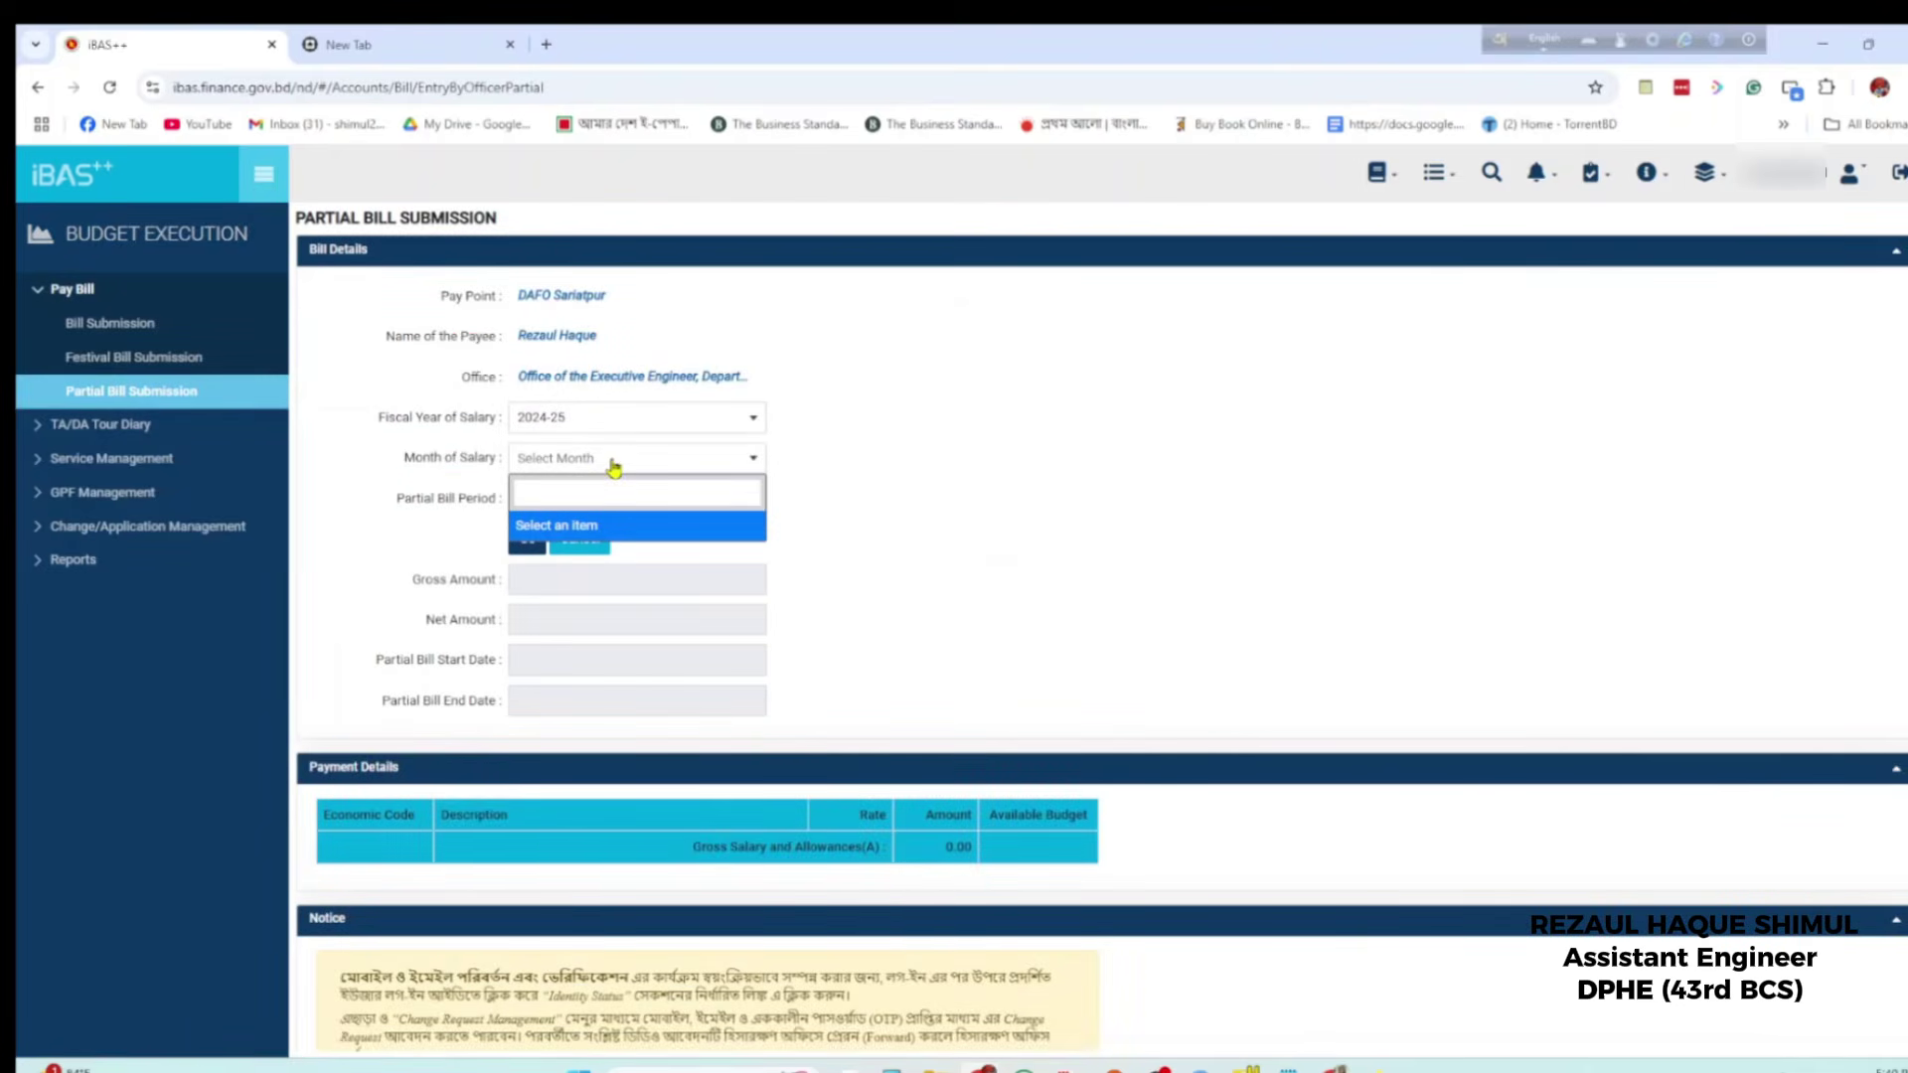
pyautogui.write('j')
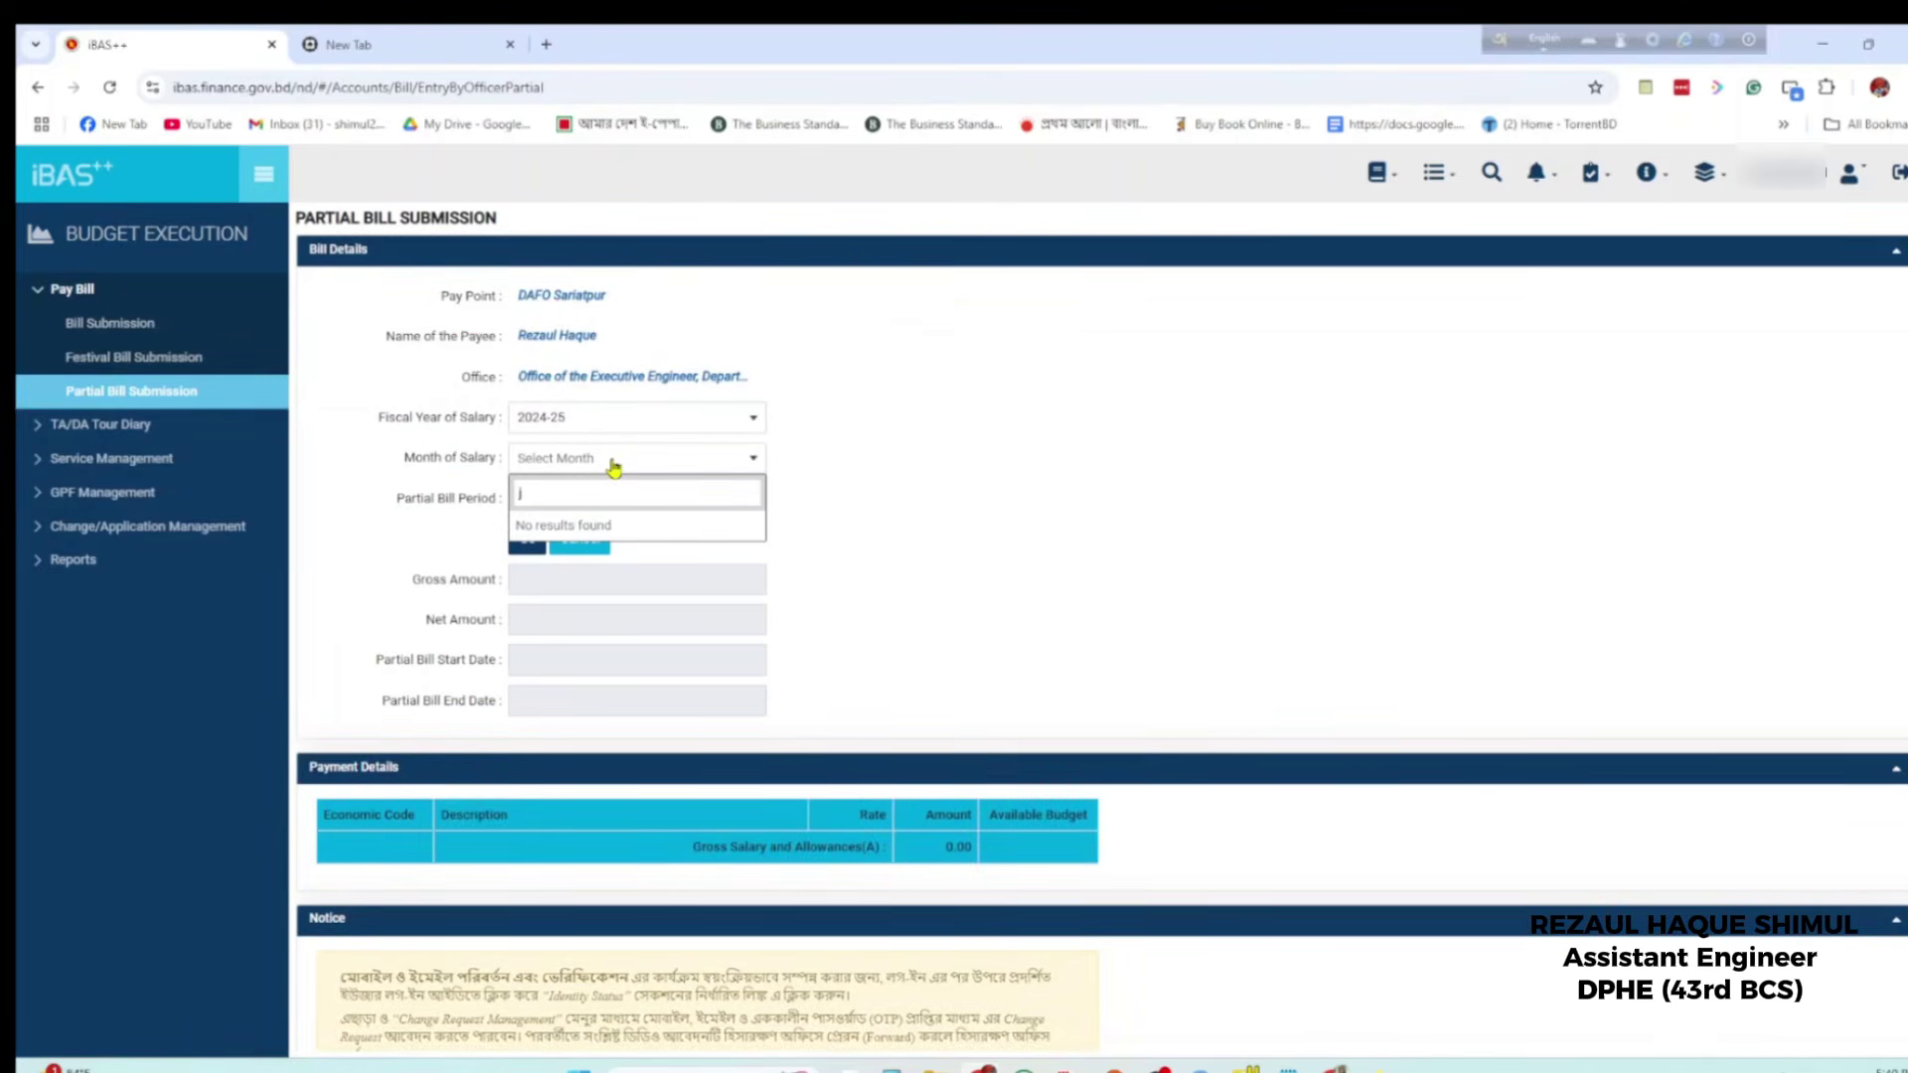
pyautogui.press('BackSpace')
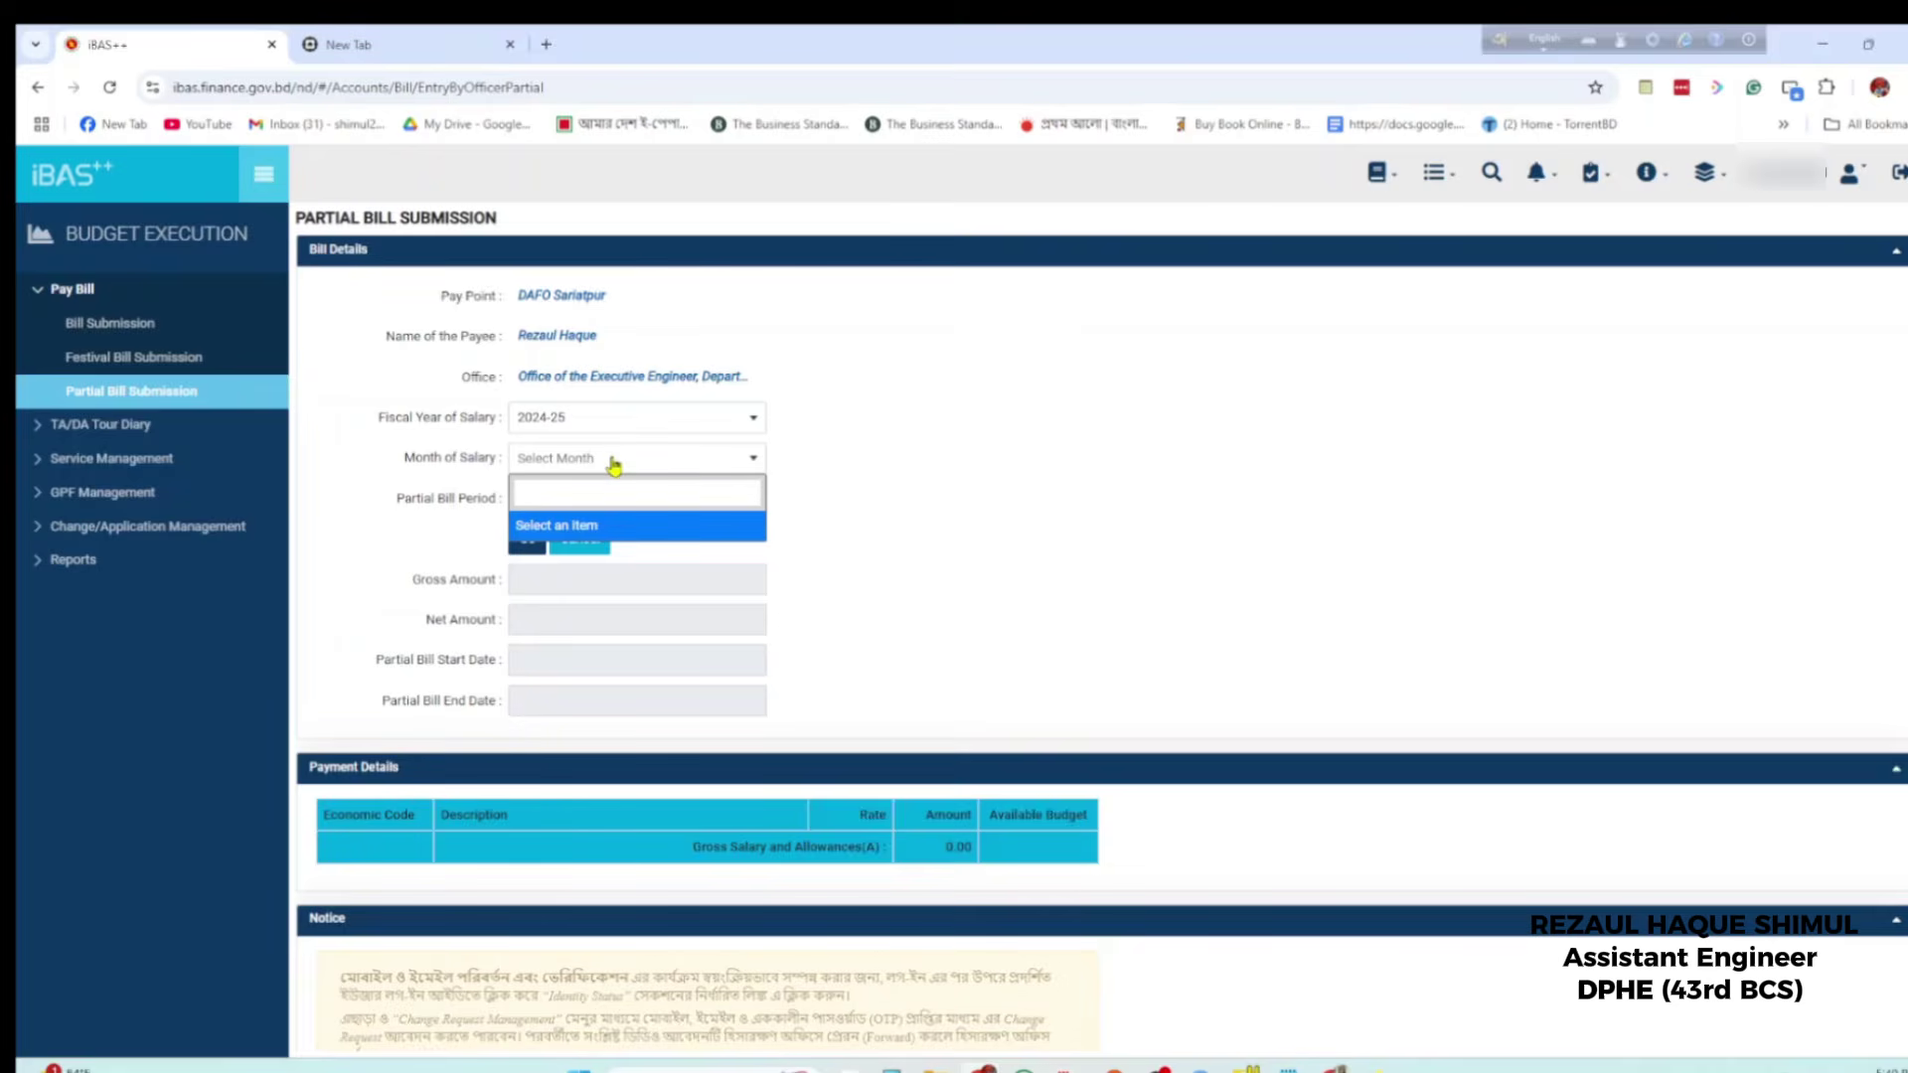
pyautogui.write('j')
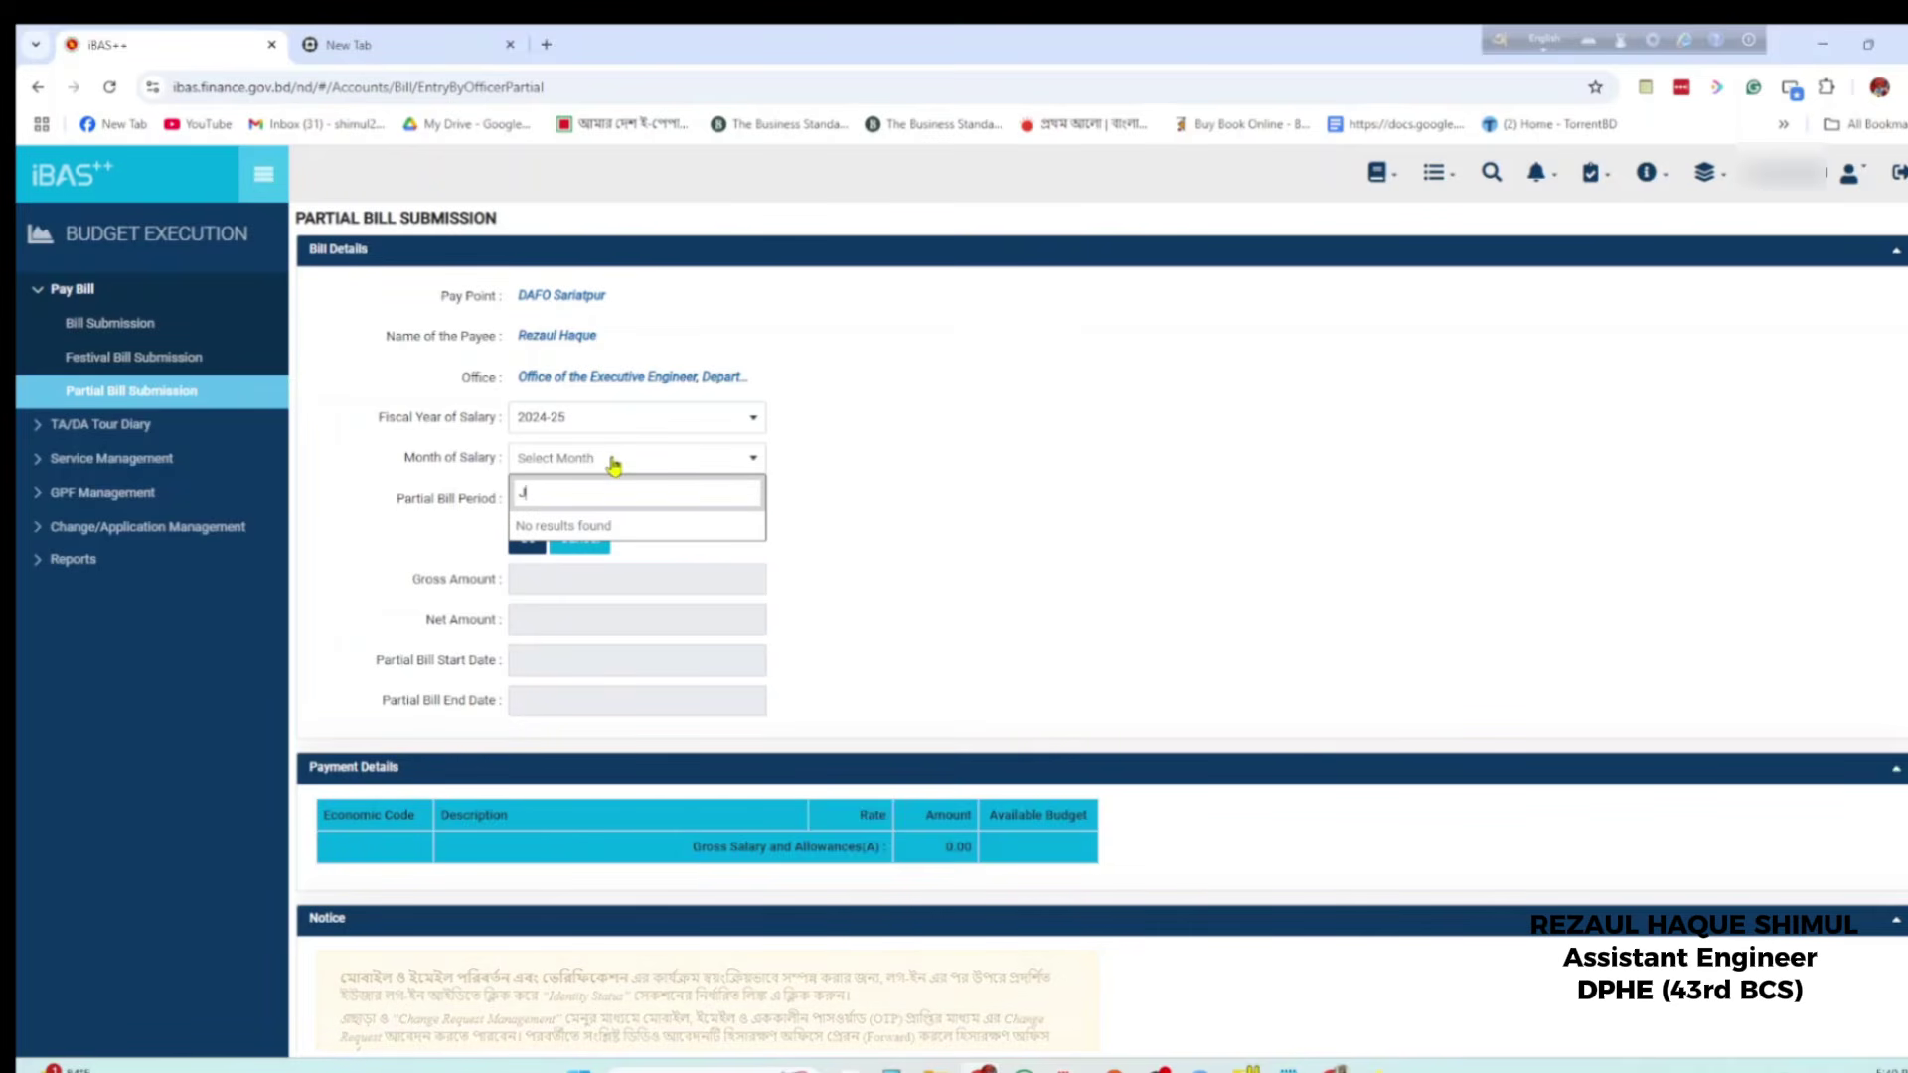
pyautogui.click(904, 469)
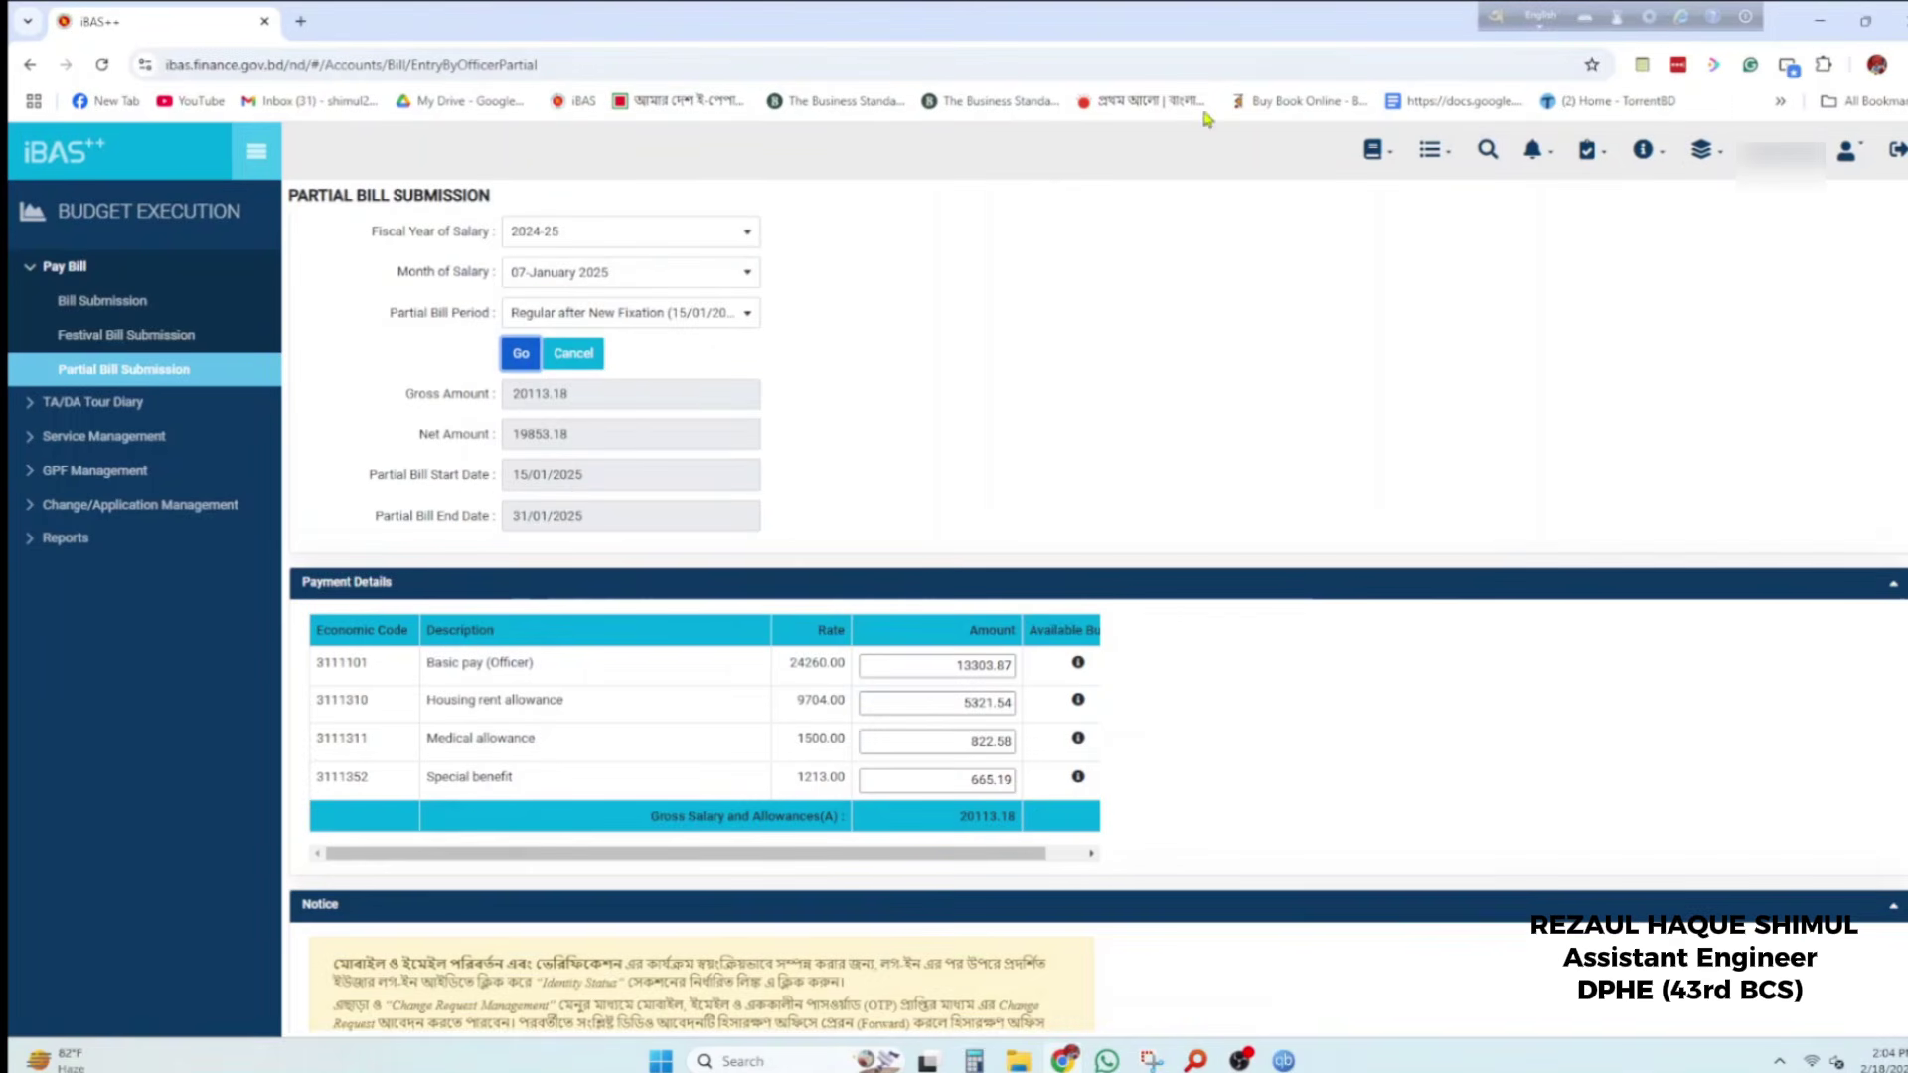
pyautogui.scroll(1, 657, 445)
pyautogui.scroll(1, 657, 449)
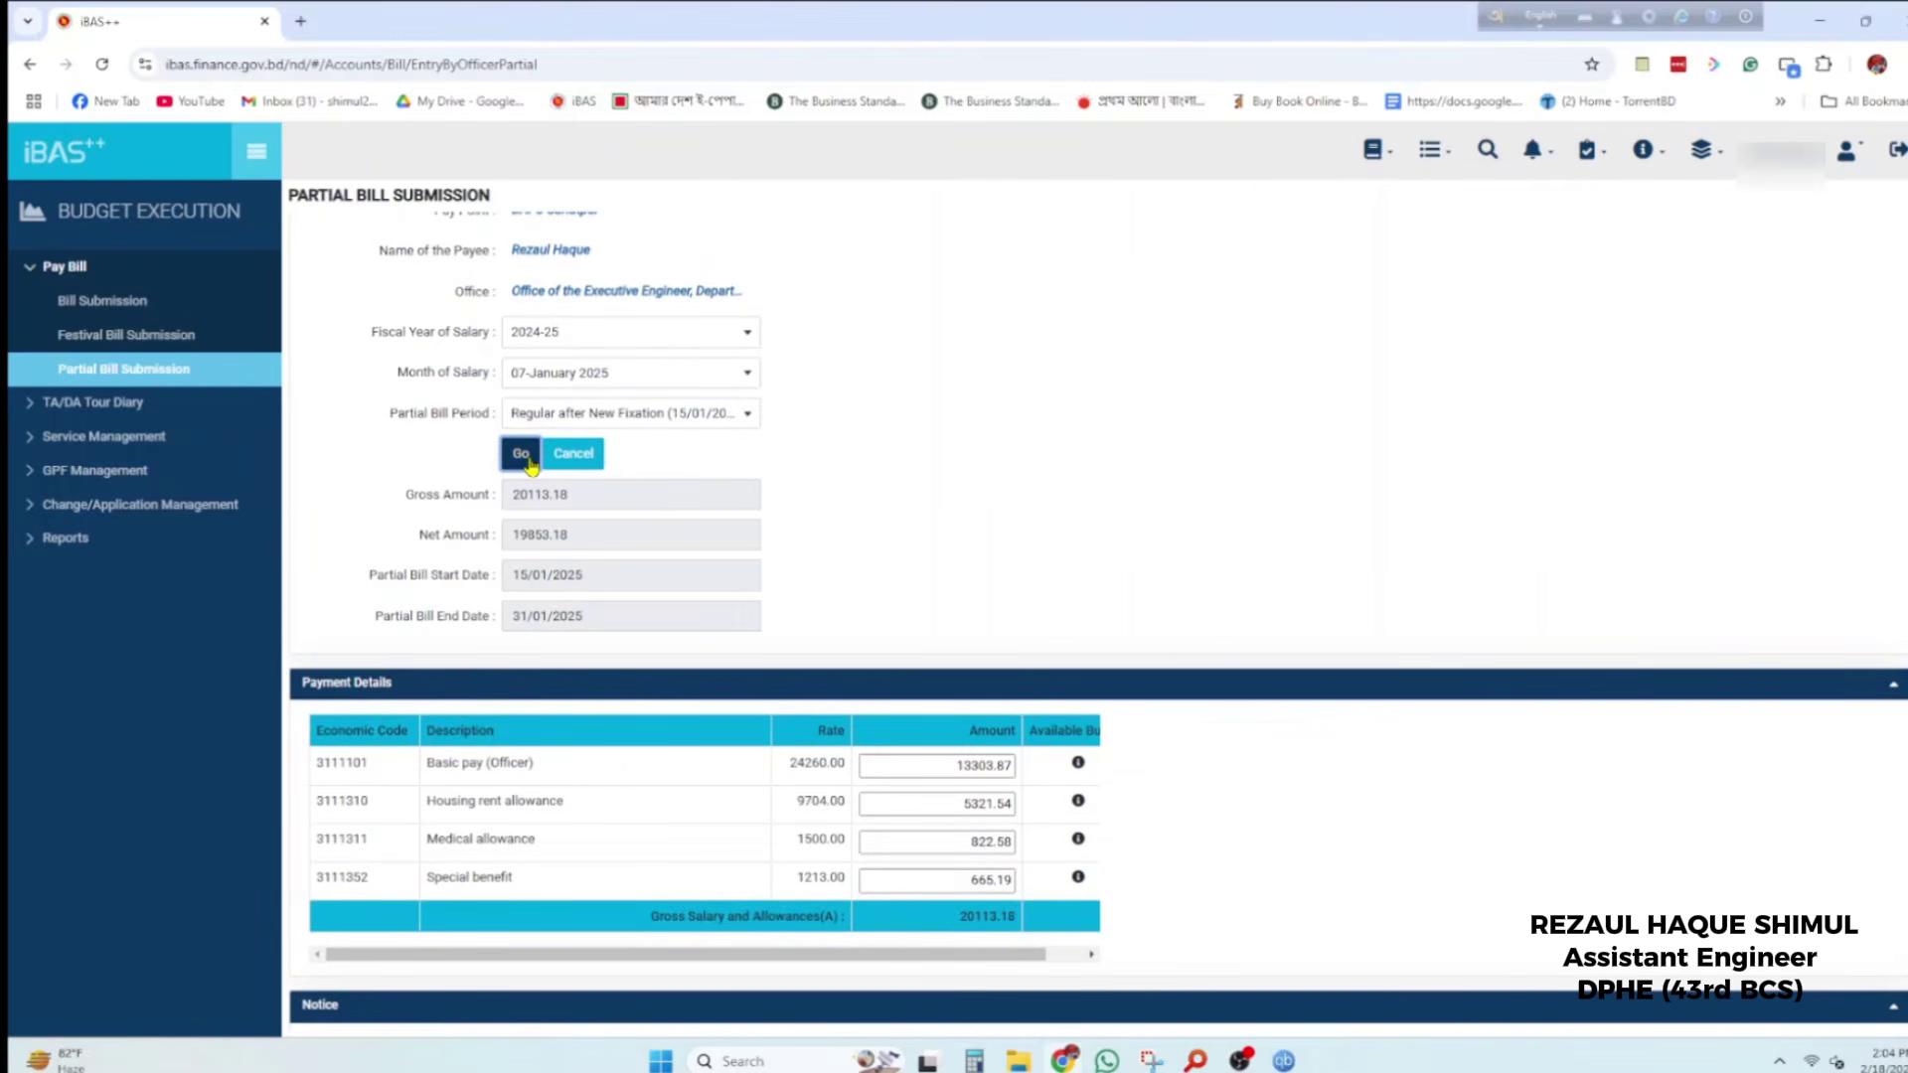
pyautogui.scroll(-1, 1160, 676)
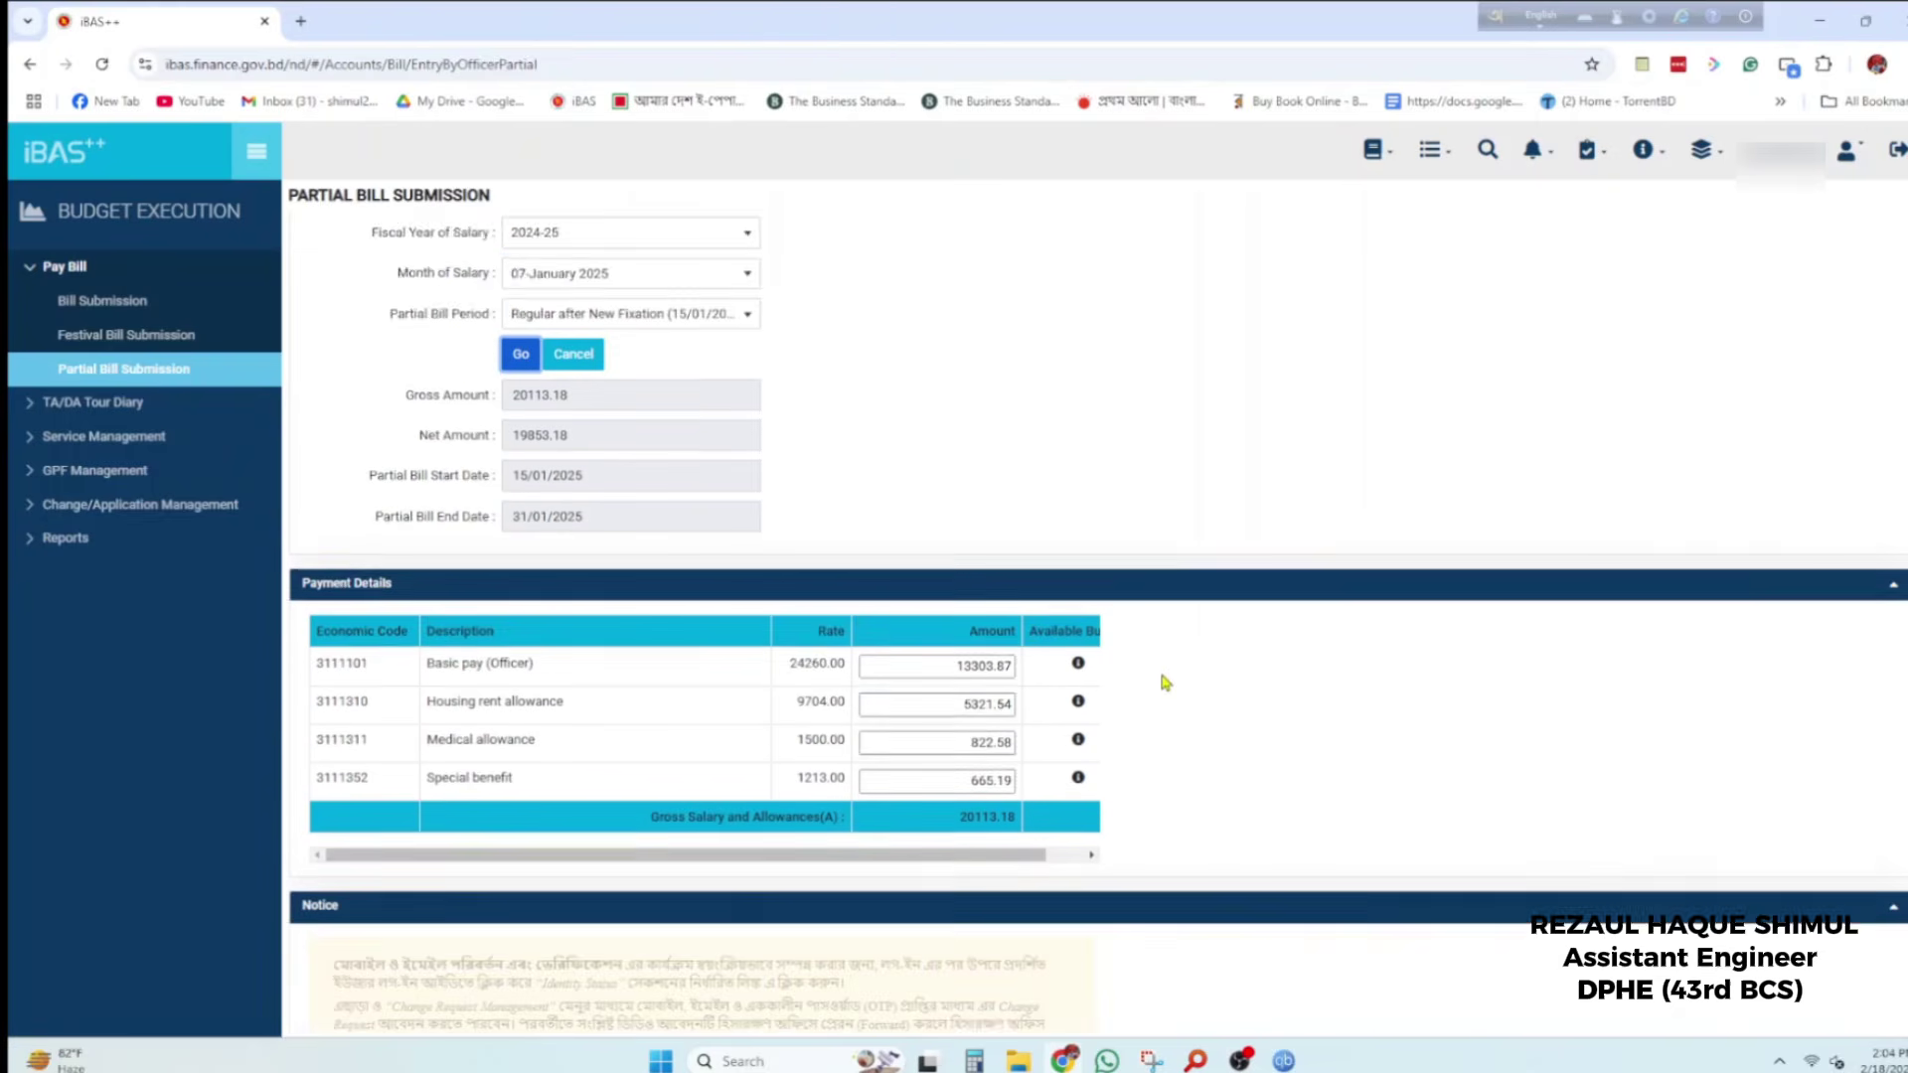
pyautogui.scroll(-1, 1158, 665)
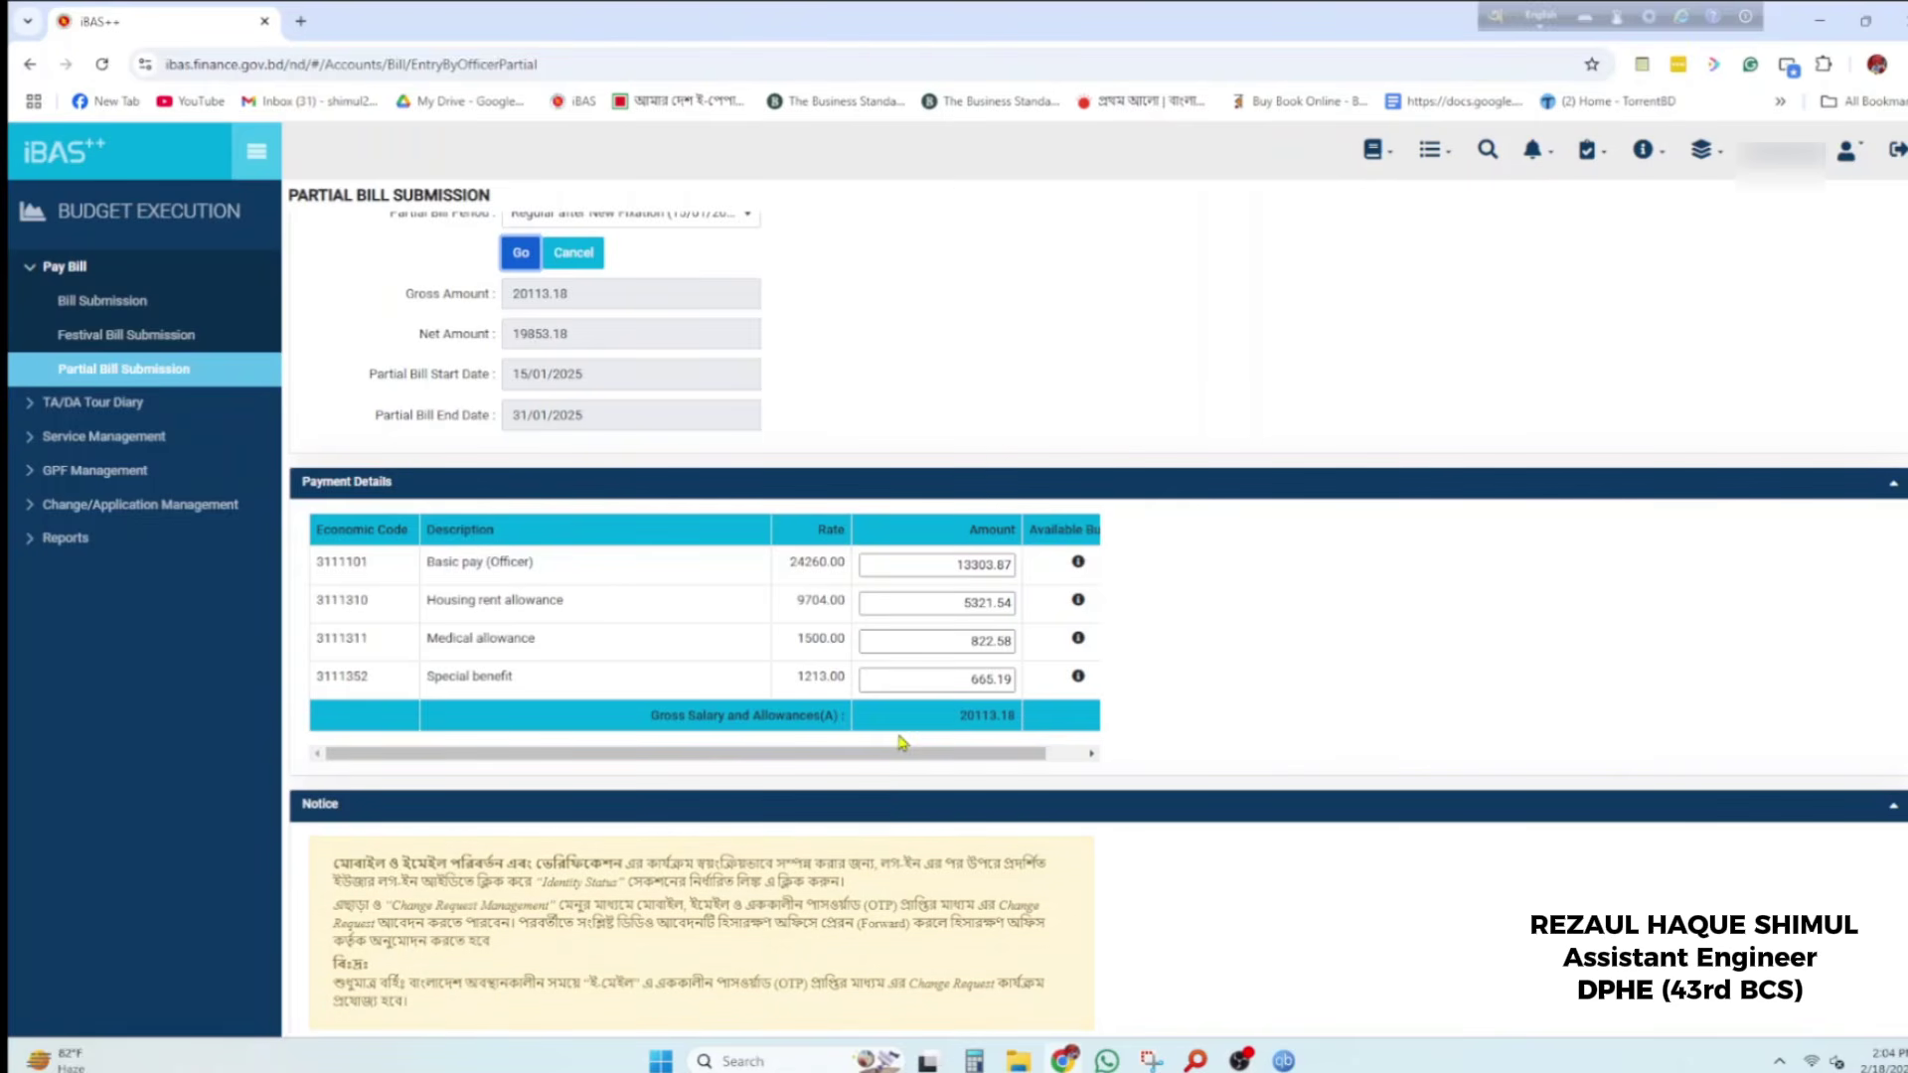
pyautogui.scroll(-2, 901, 742)
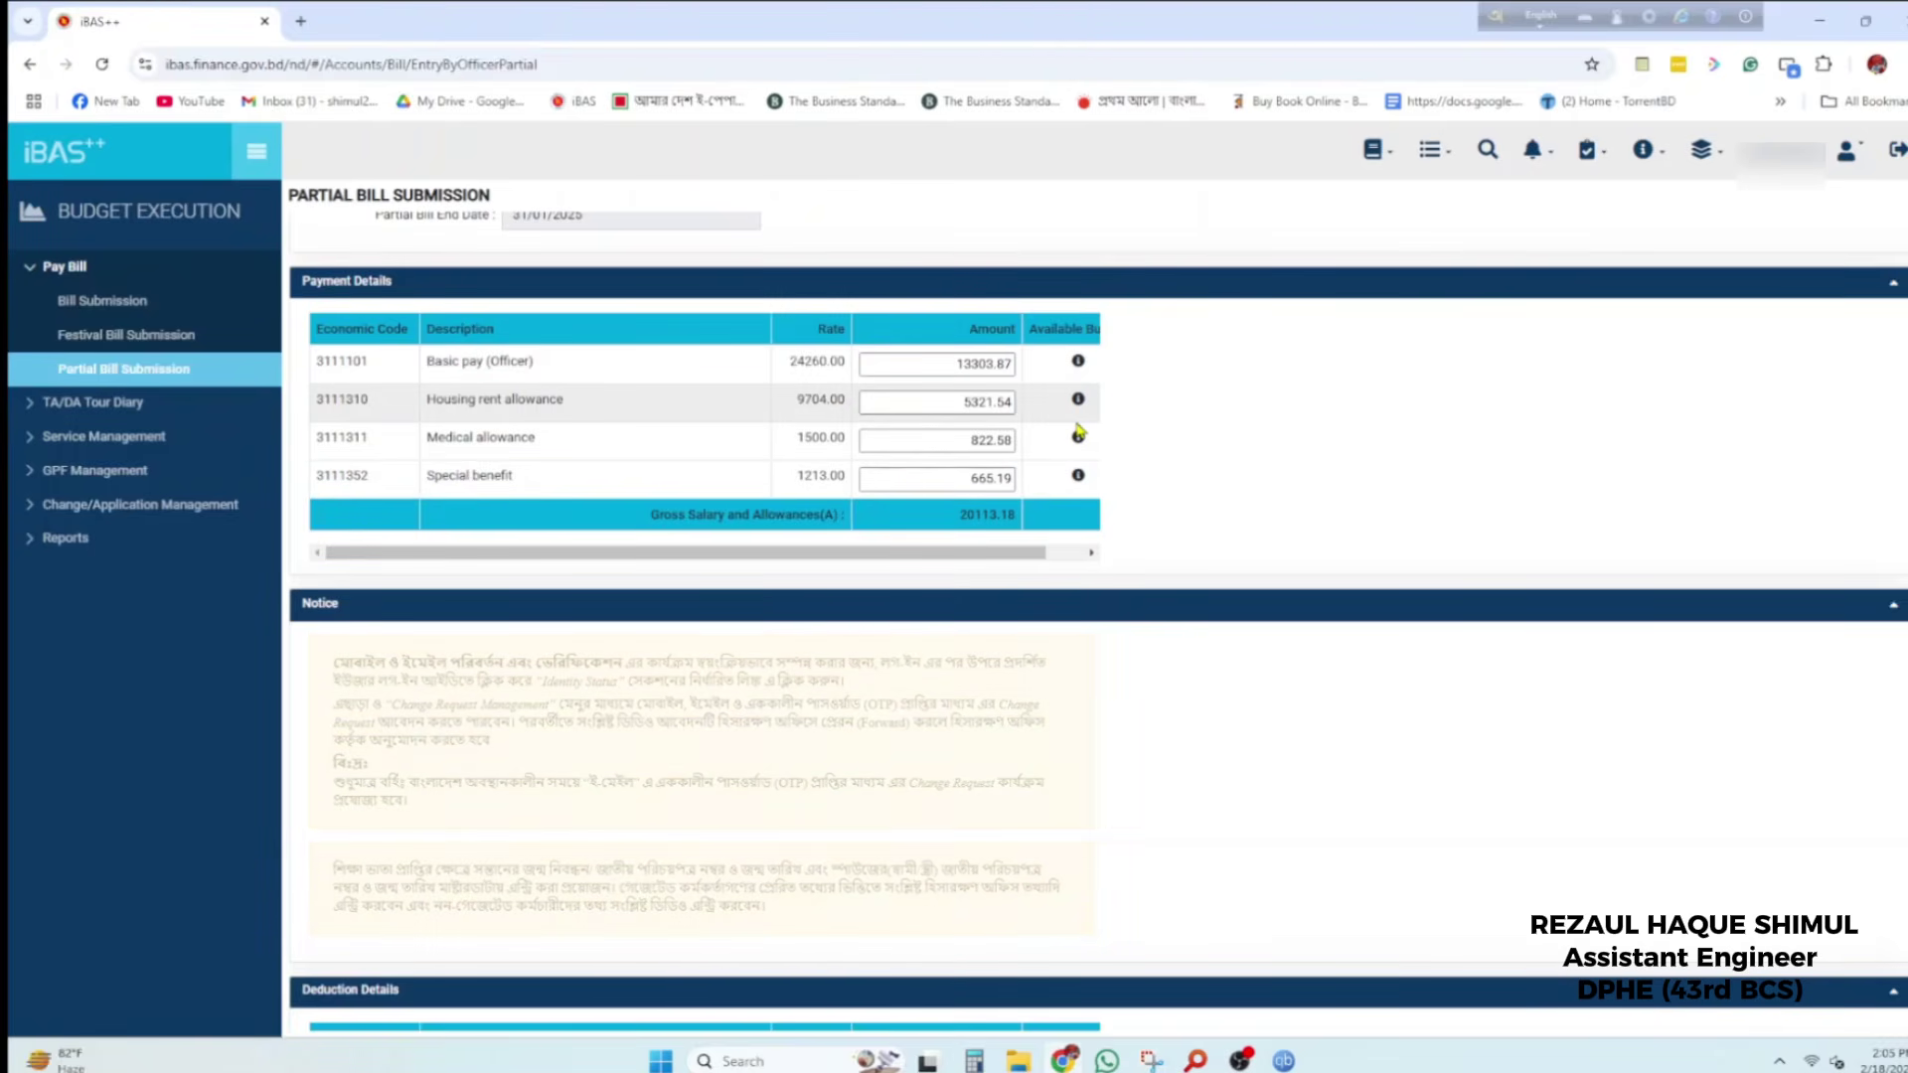
pyautogui.scroll(-3, 1127, 514)
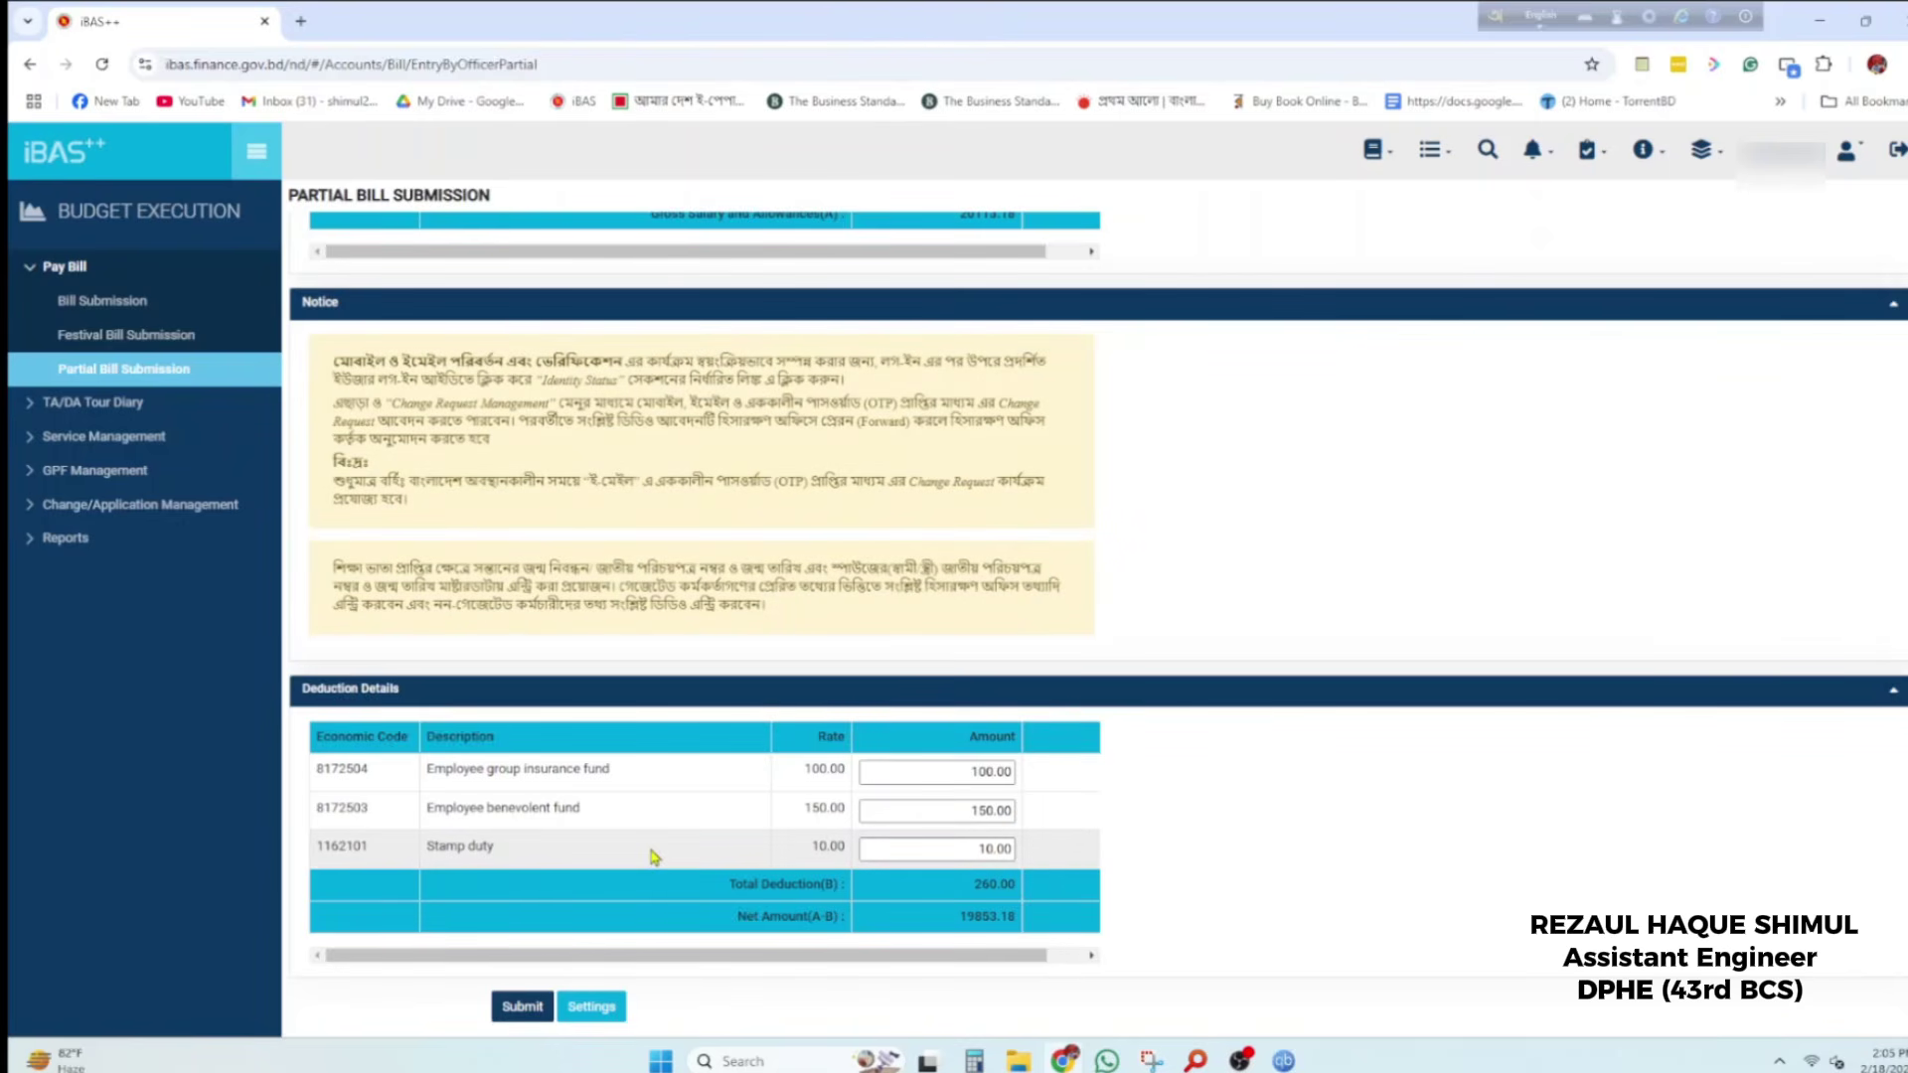
# Review the housing rent allowance classification code 9704 in Settings, then go back to the bill form
pyautogui.click(592, 1009)
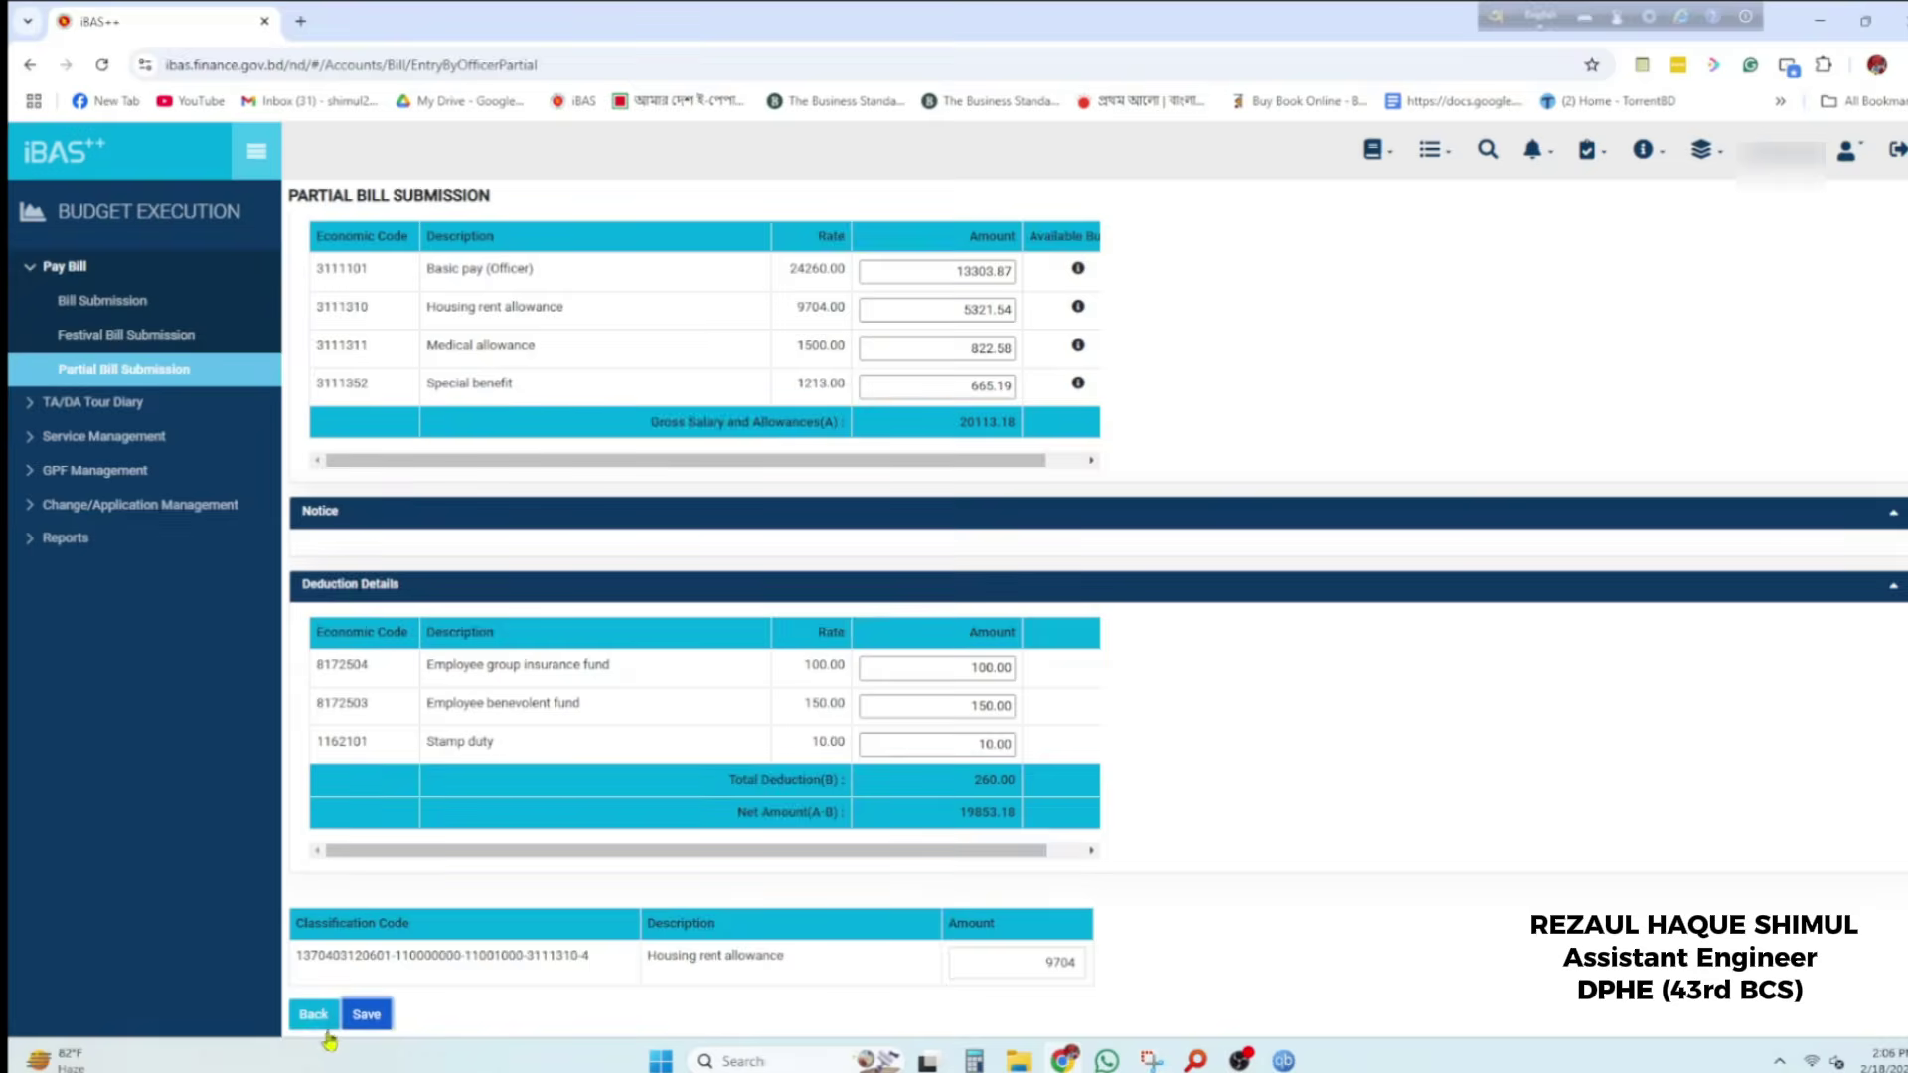
pyautogui.click(322, 1023)
pyautogui.scroll(-3, 984, 767)
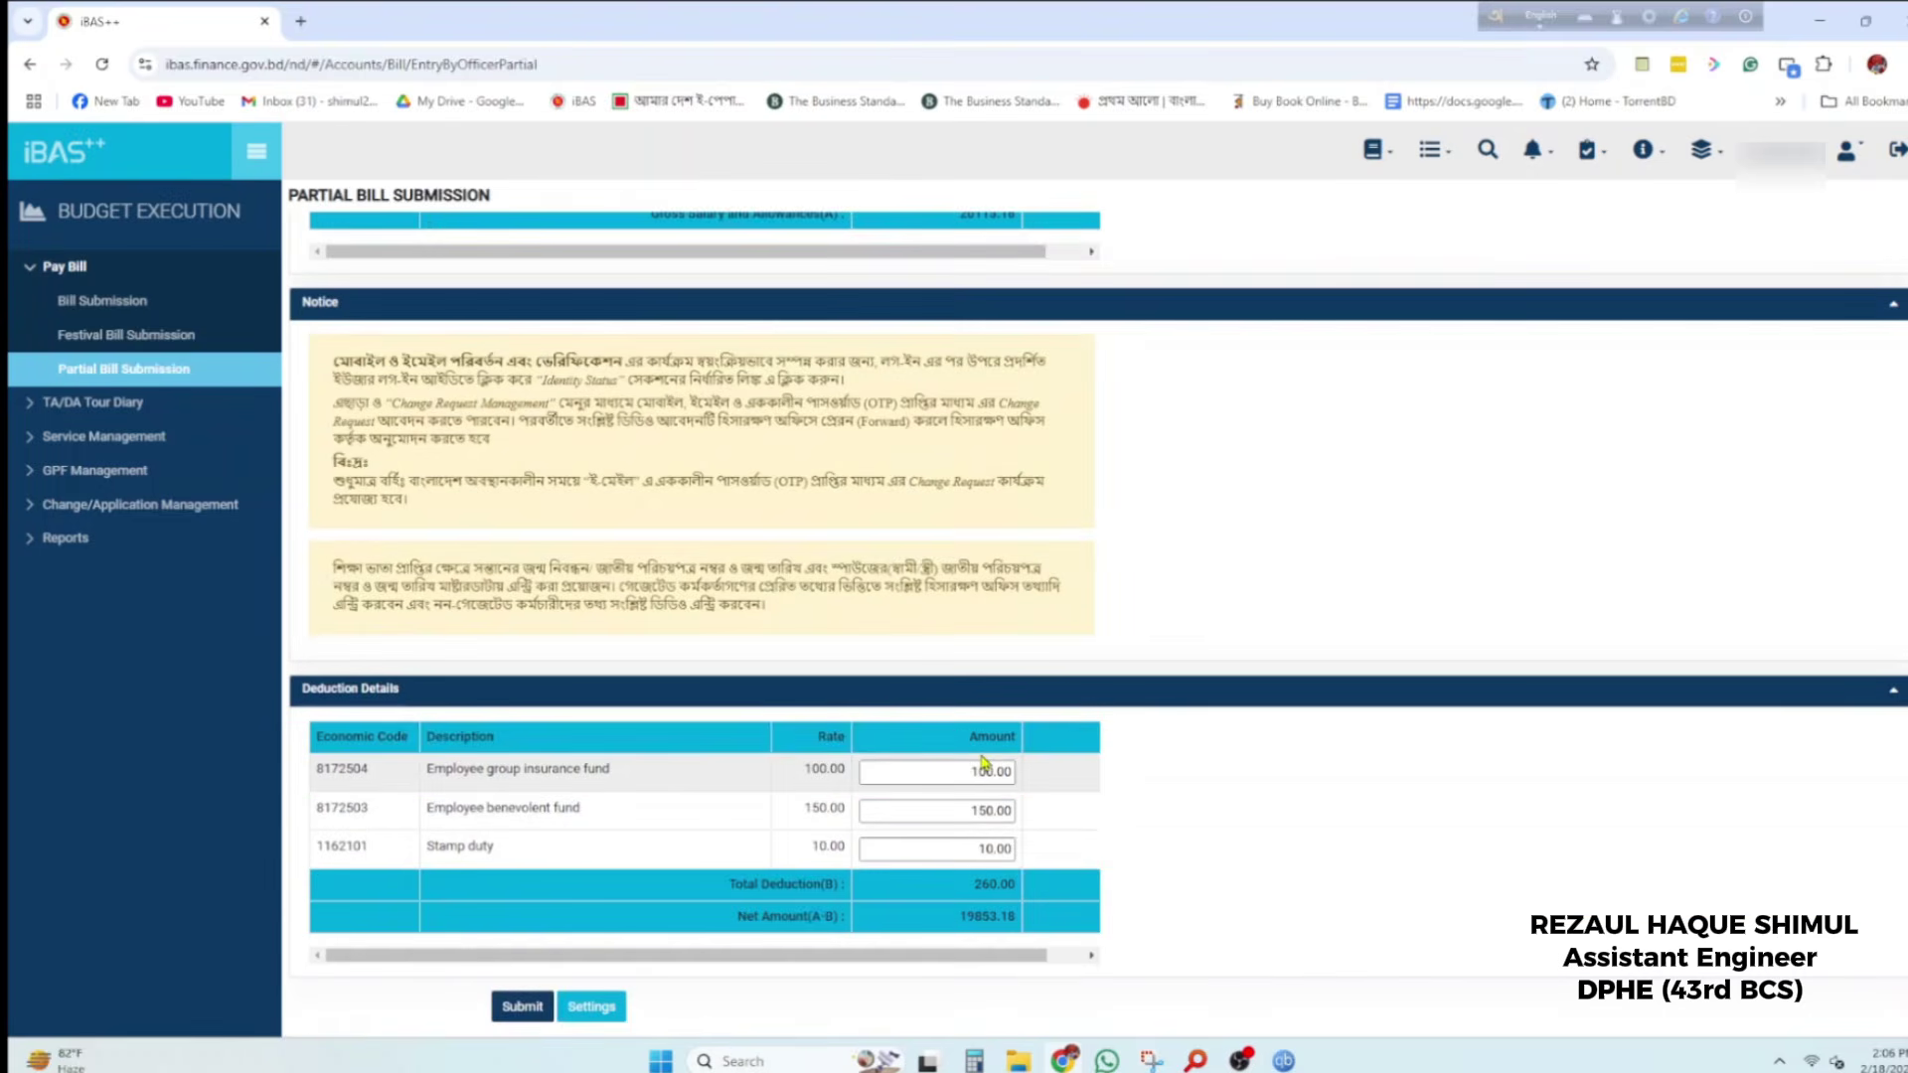
# Submit the January 2025 partial bill, confirm the SMS verification code, and acknowledge acceptance
pyautogui.click(514, 1008)
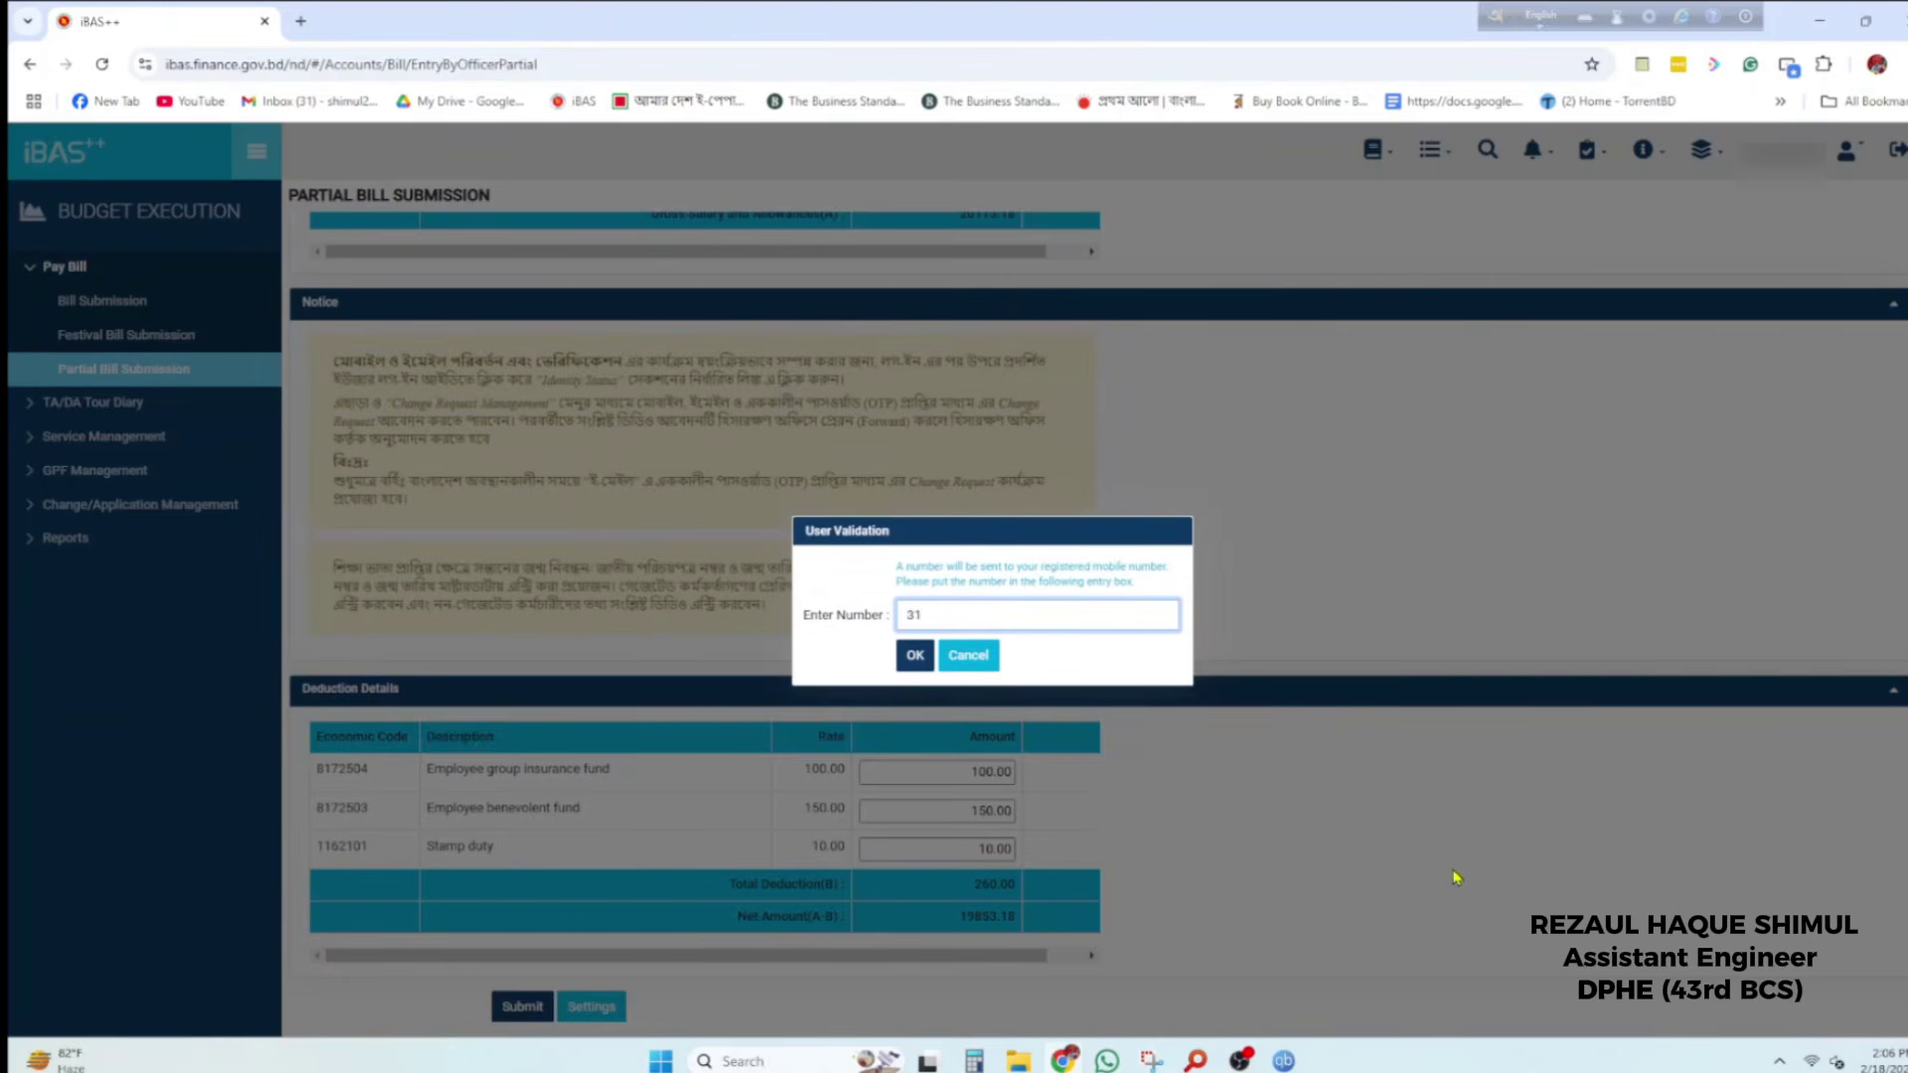
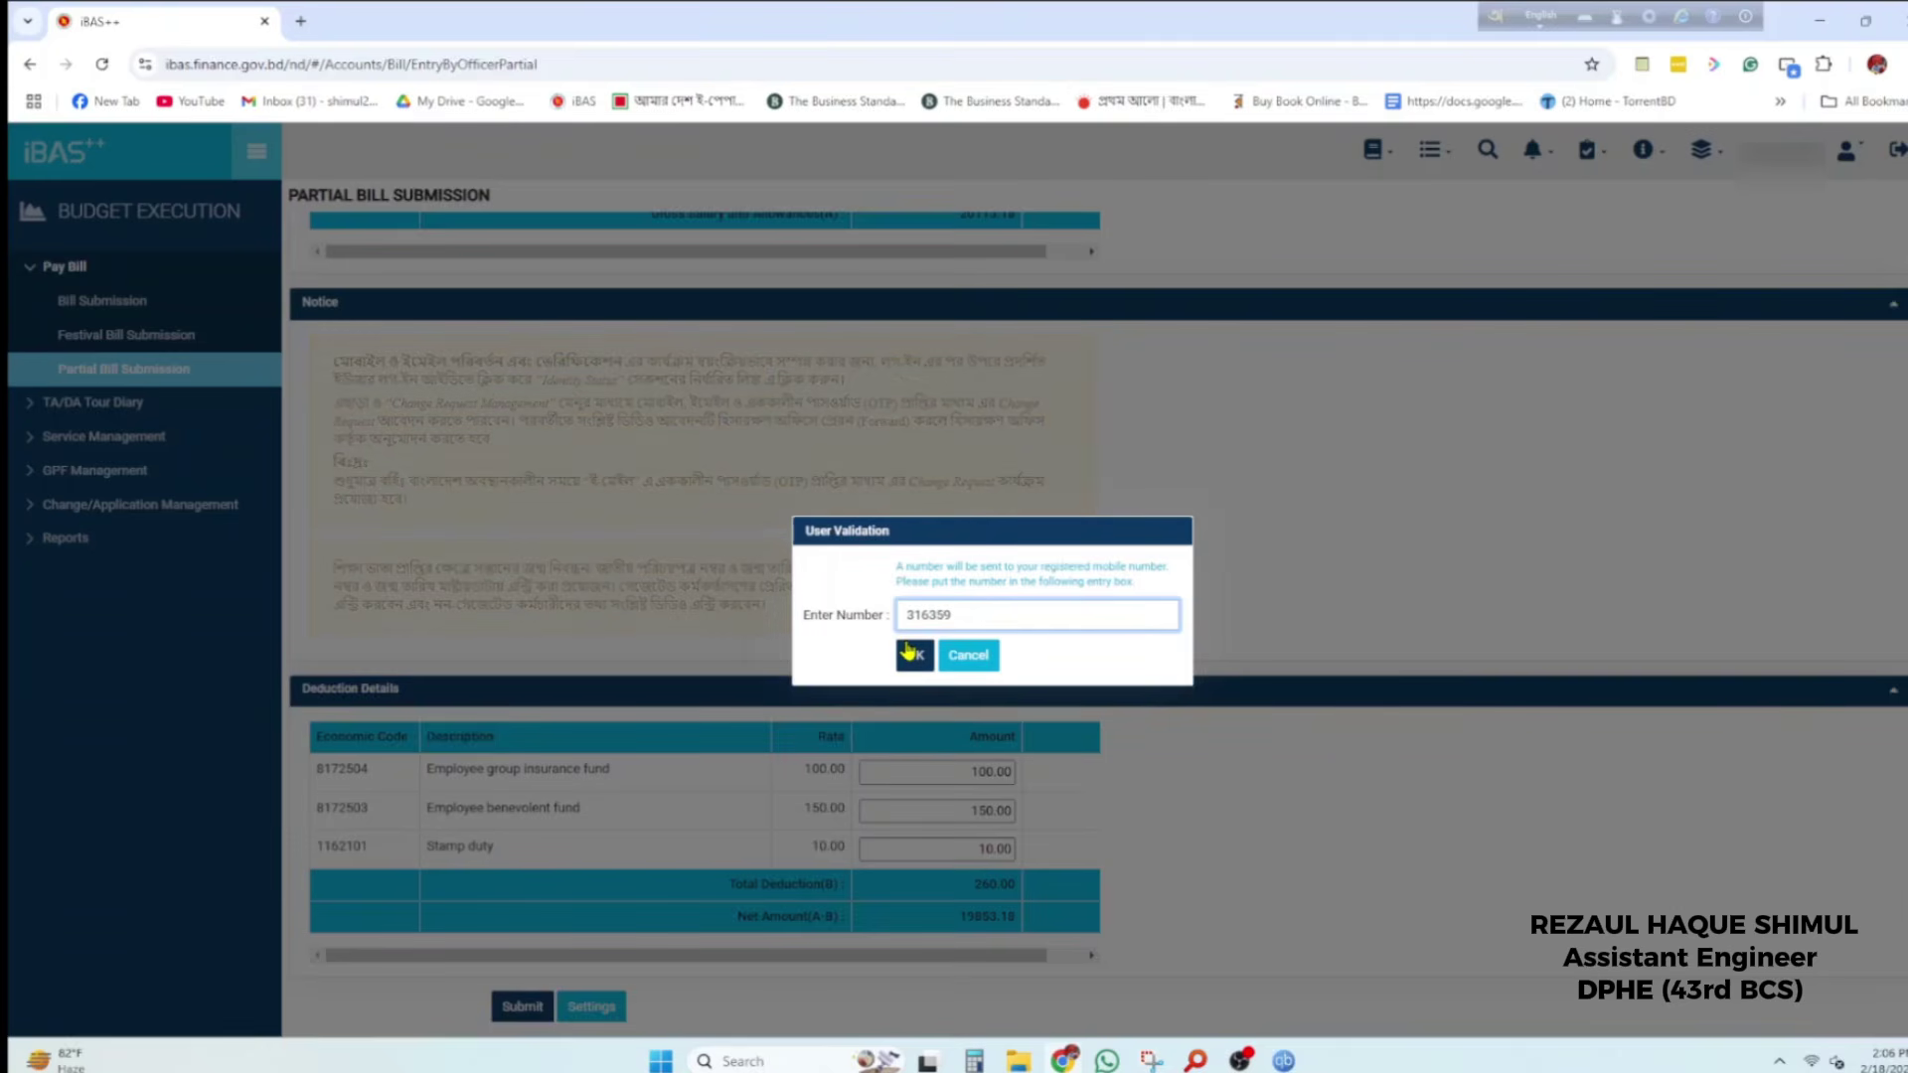
pyautogui.click(920, 656)
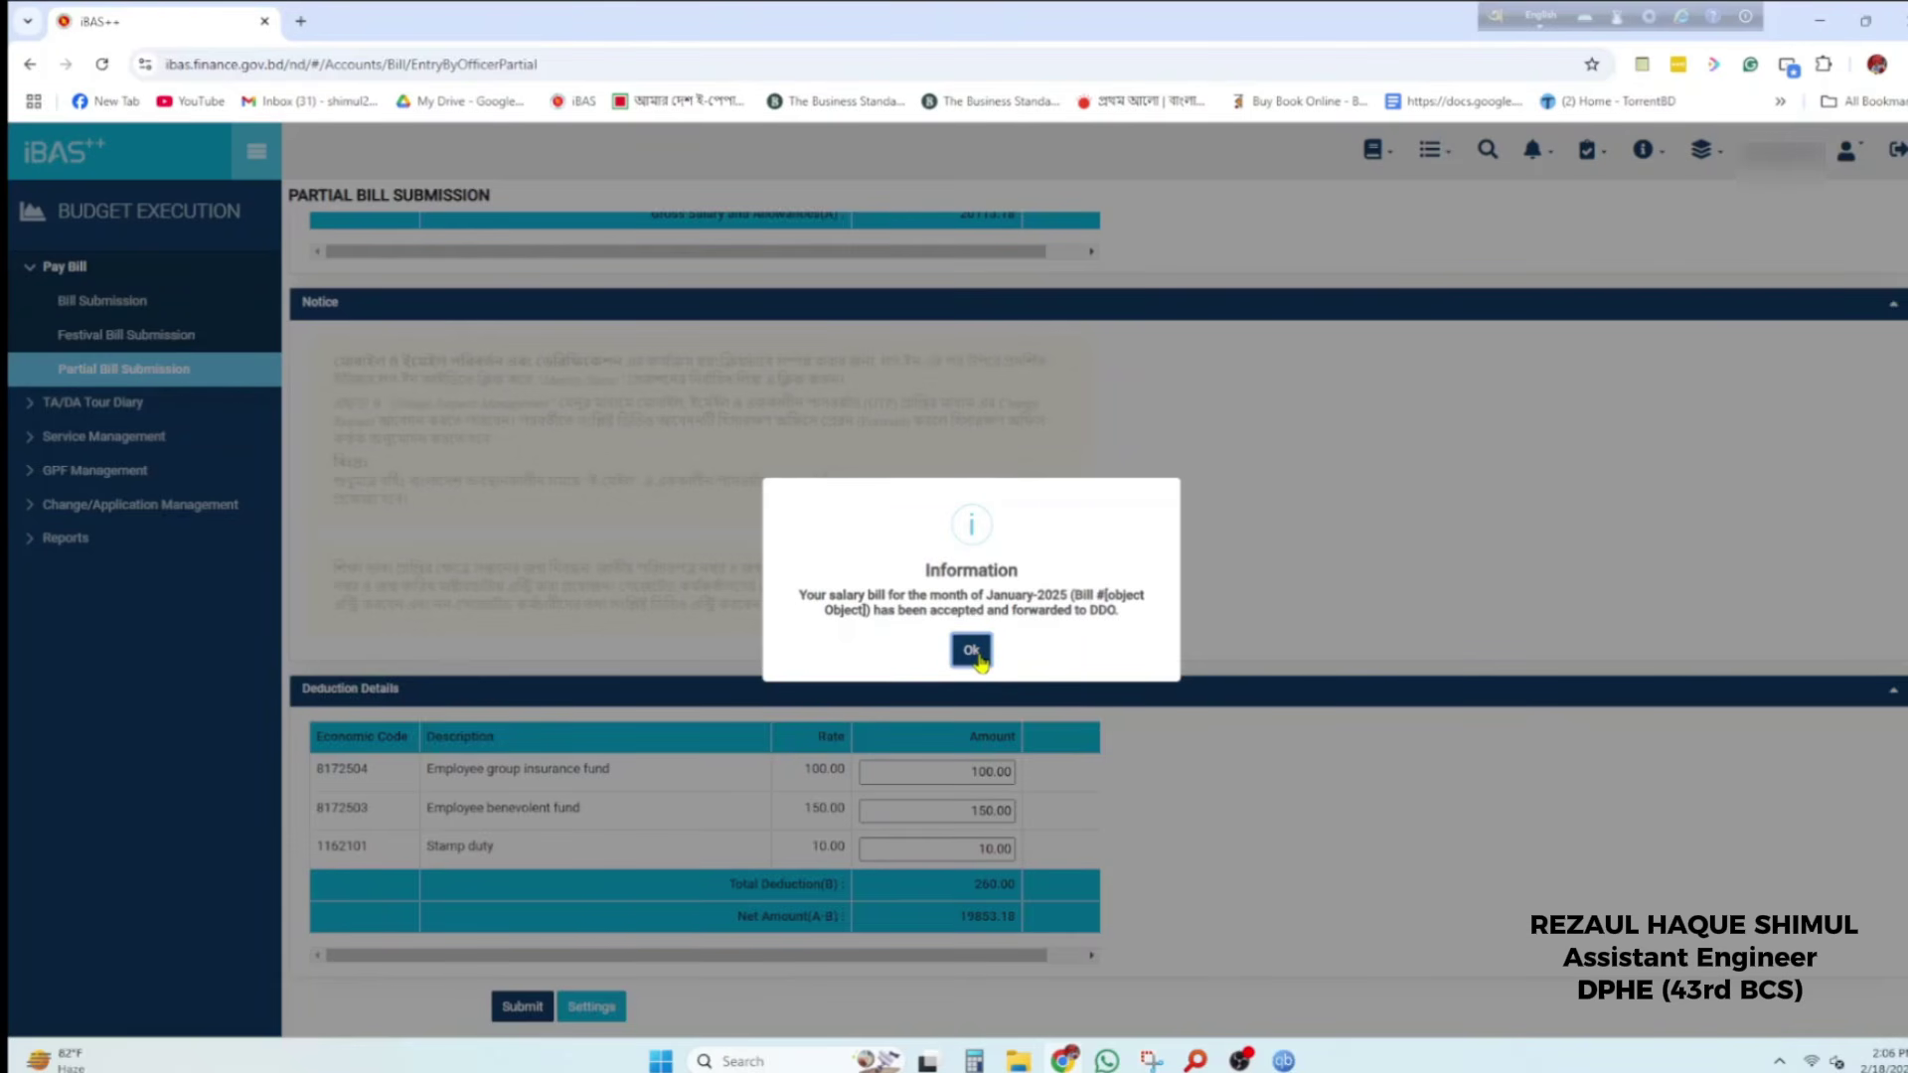
pyautogui.click(972, 650)
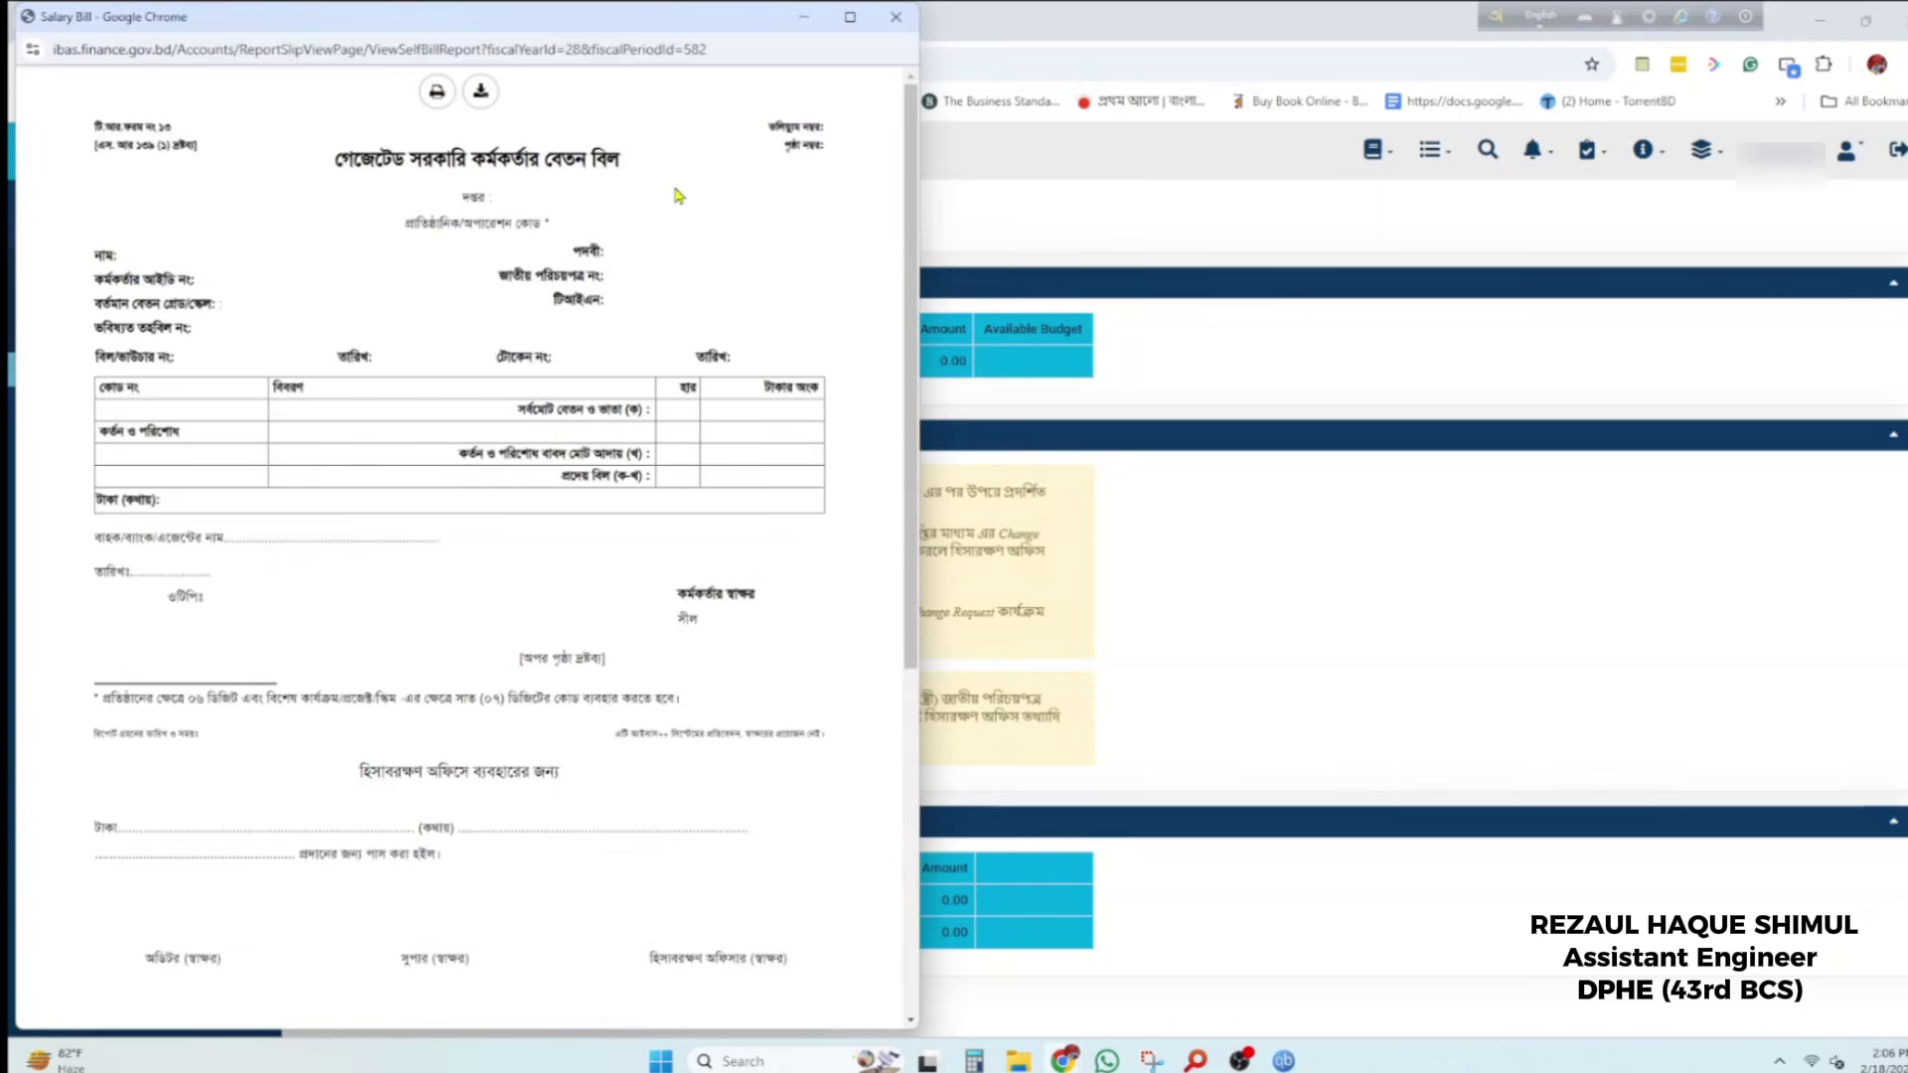
# Download the salary bill report as Self_Bill_Detail.pdf and expand Change/Application Management
pyautogui.click(486, 94)
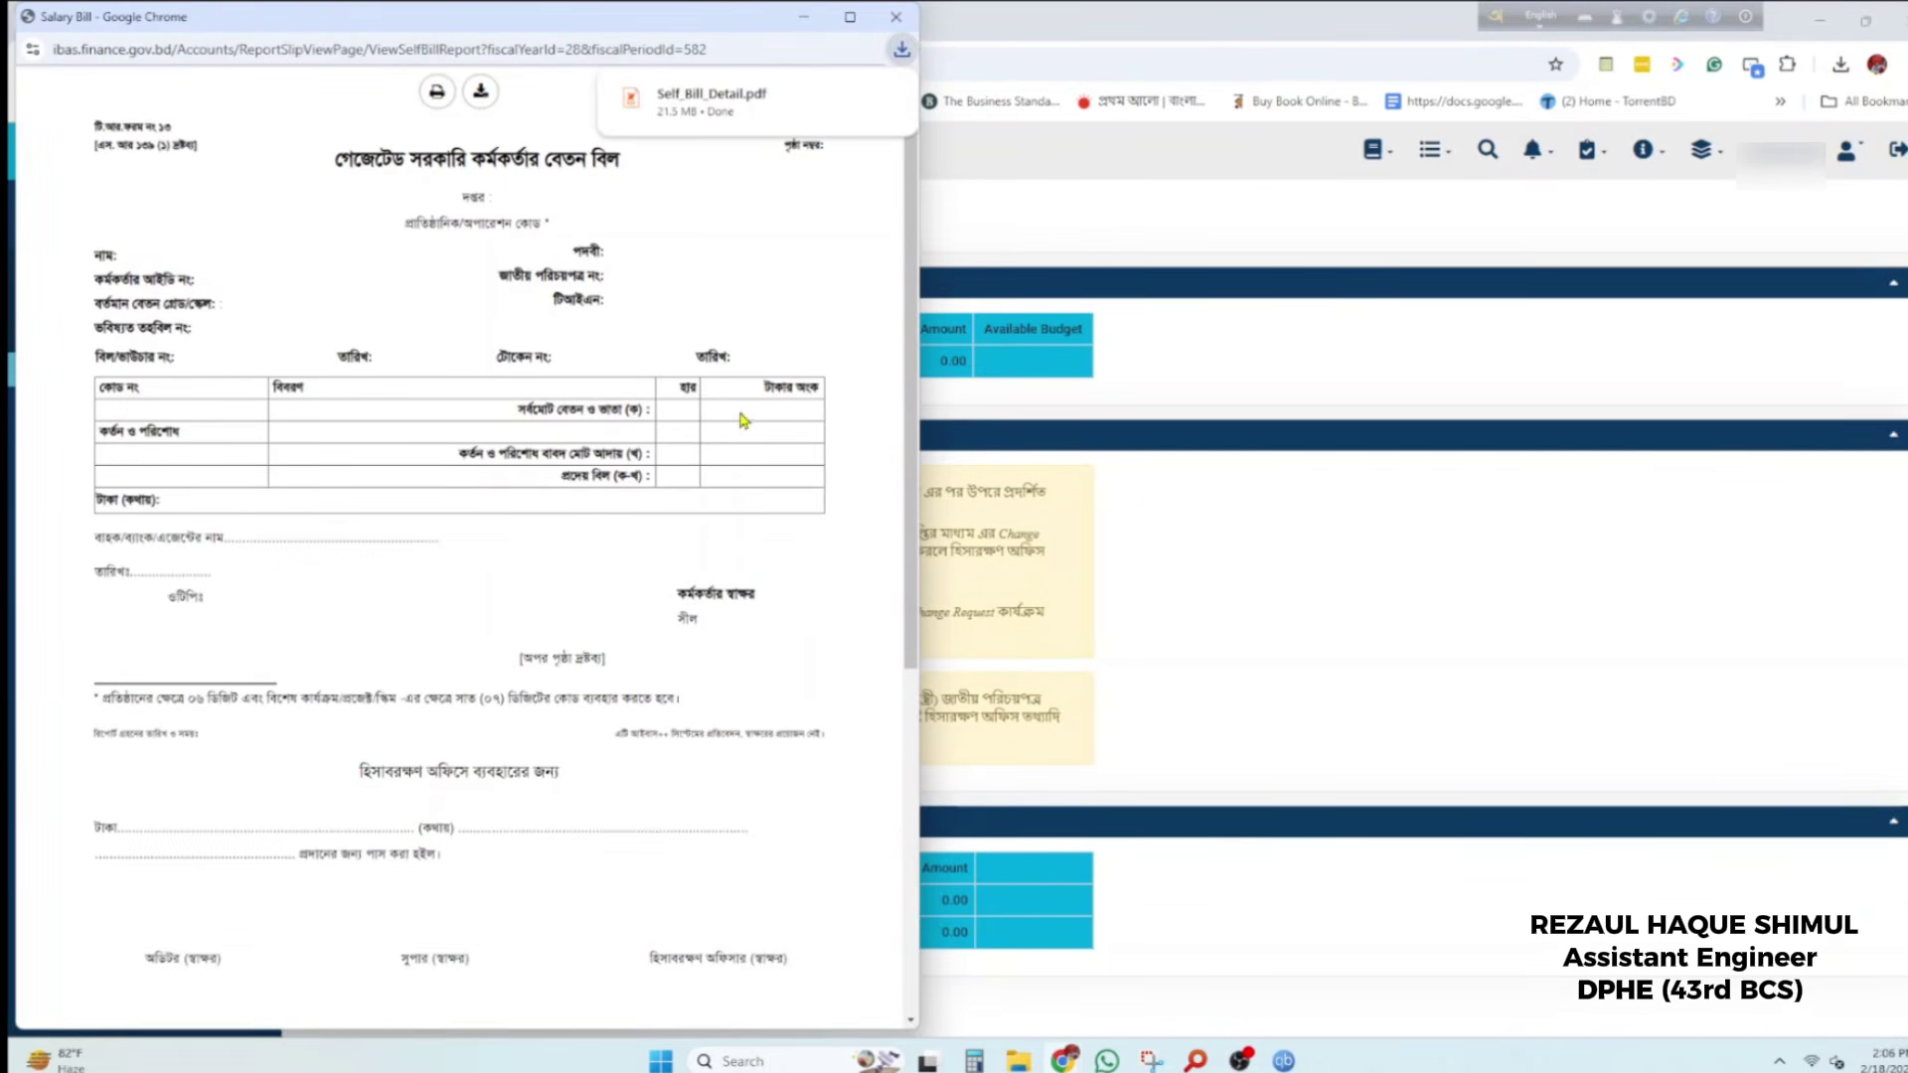
pyautogui.scroll(-5, 587, 527)
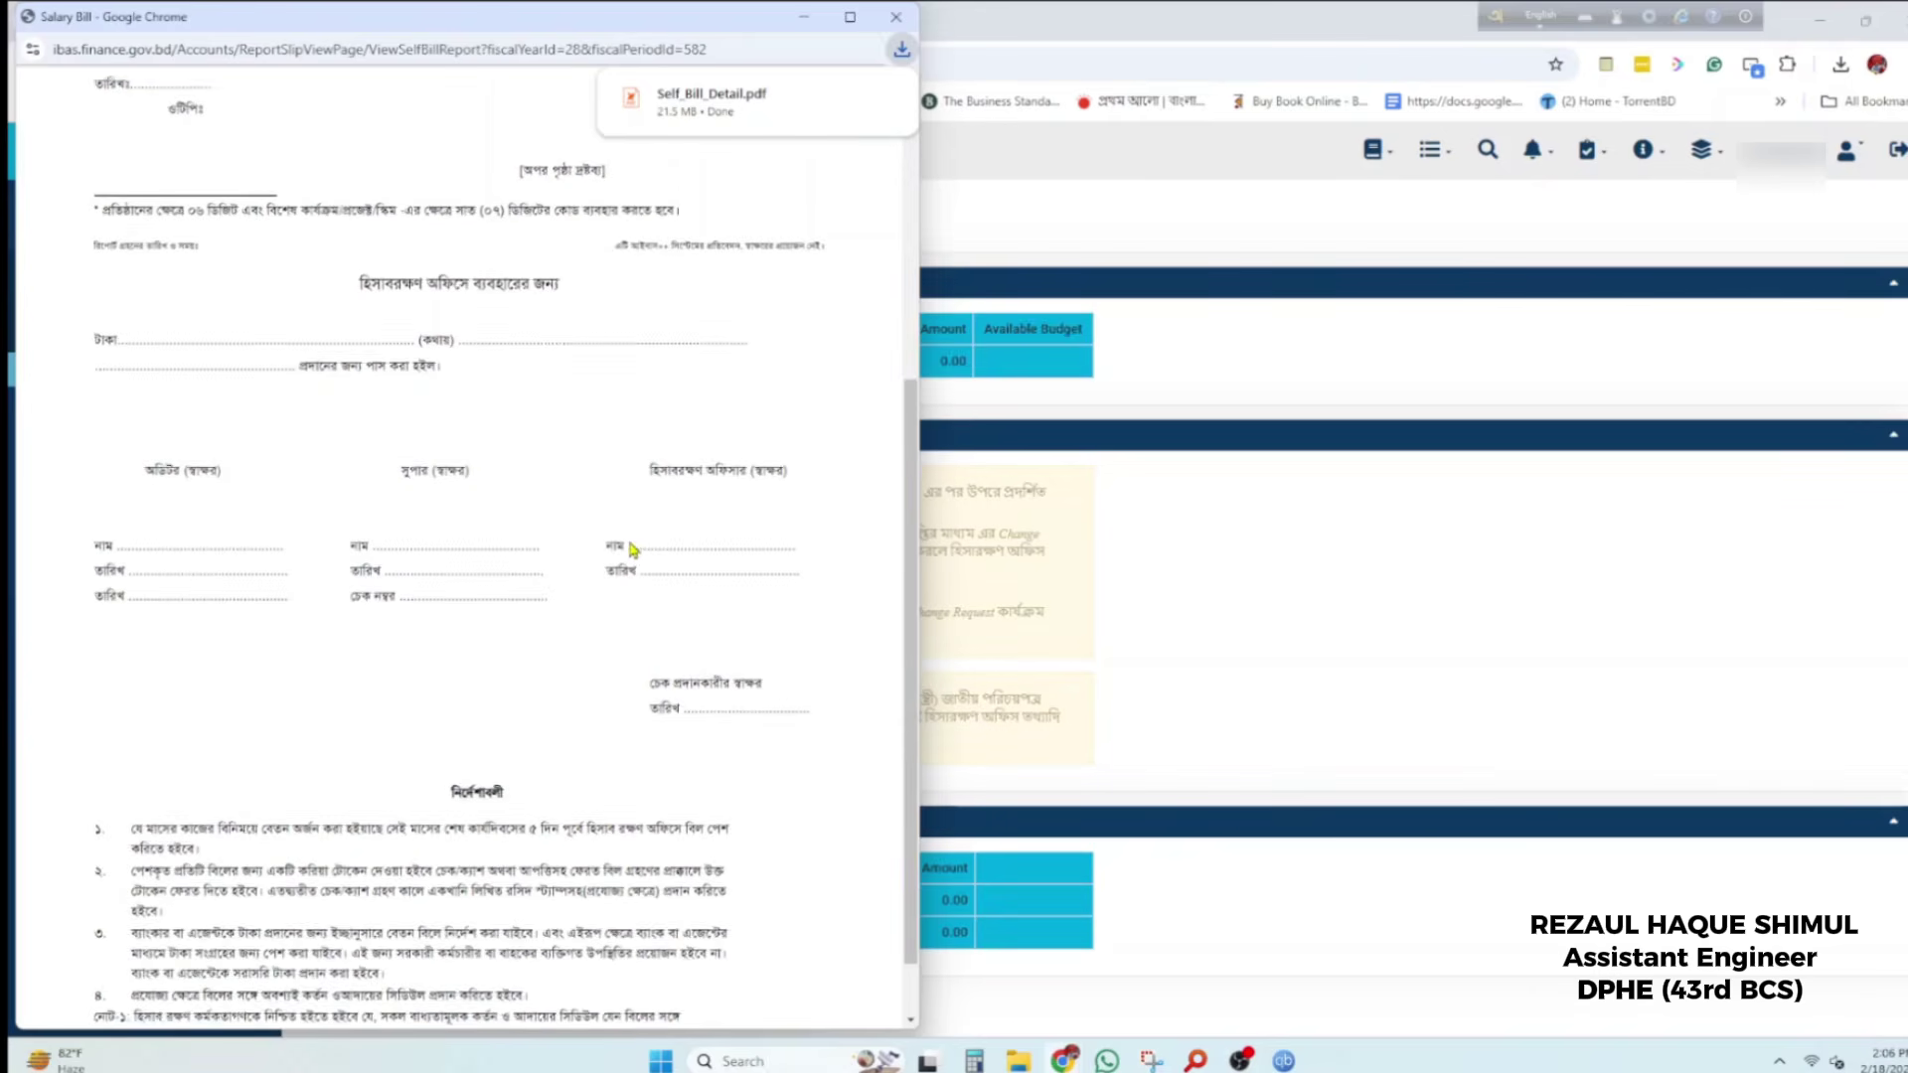
pyautogui.scroll(10, 641, 536)
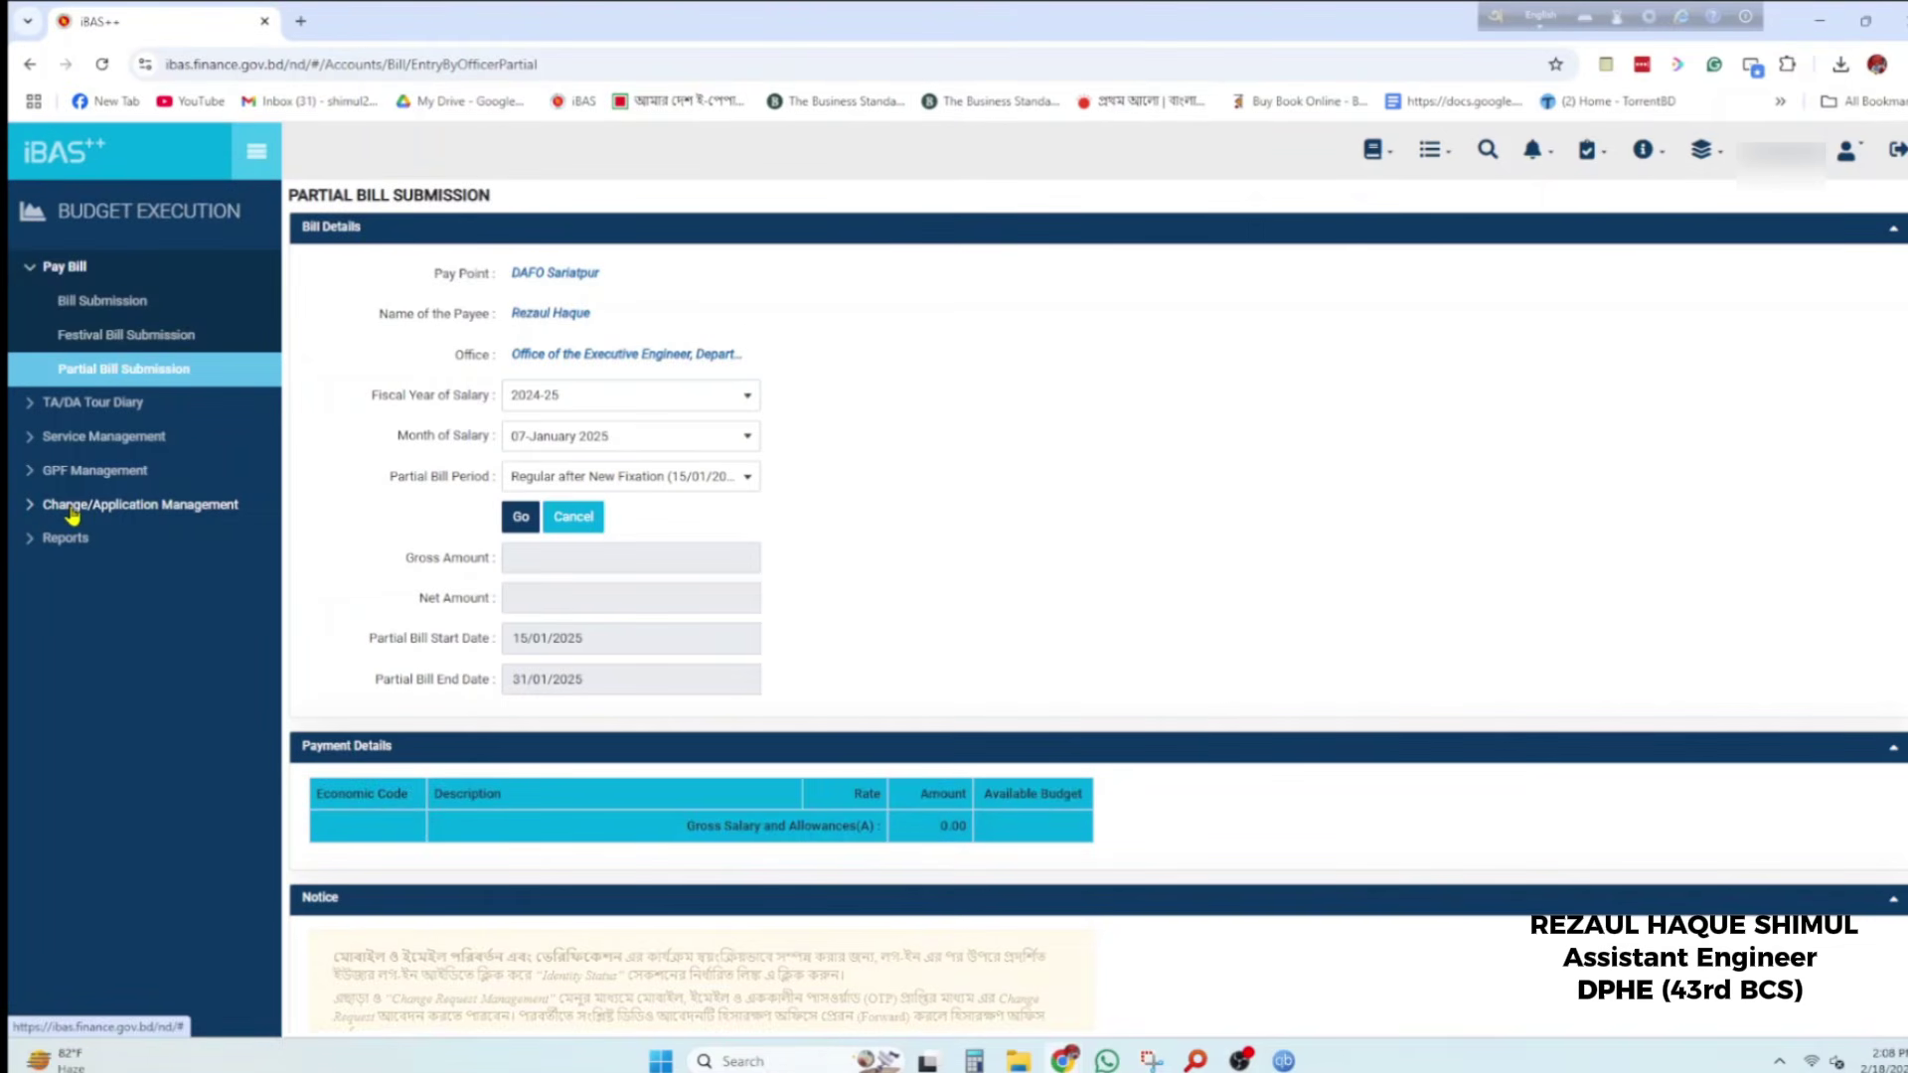
pyautogui.click(71, 507)
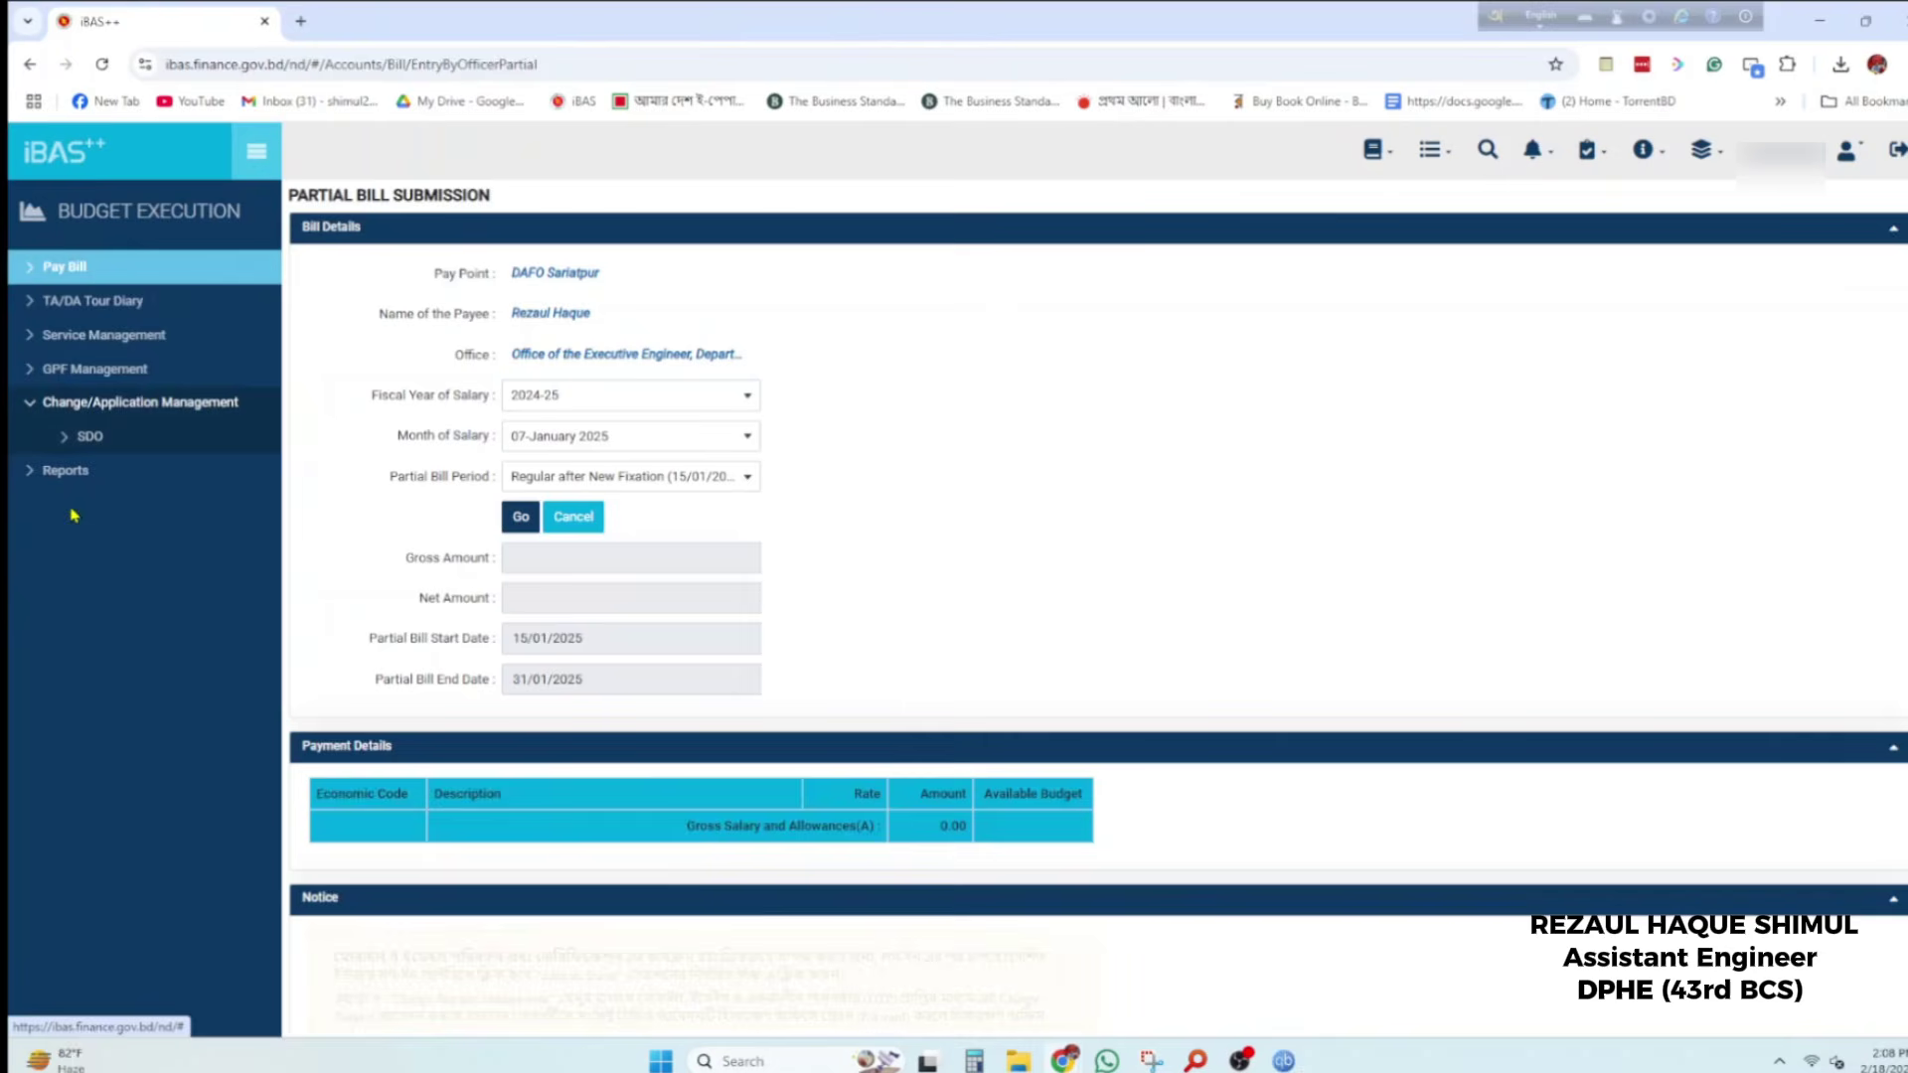
# Expand the SDO options and open the Bank Account Change page
pyautogui.click(85, 441)
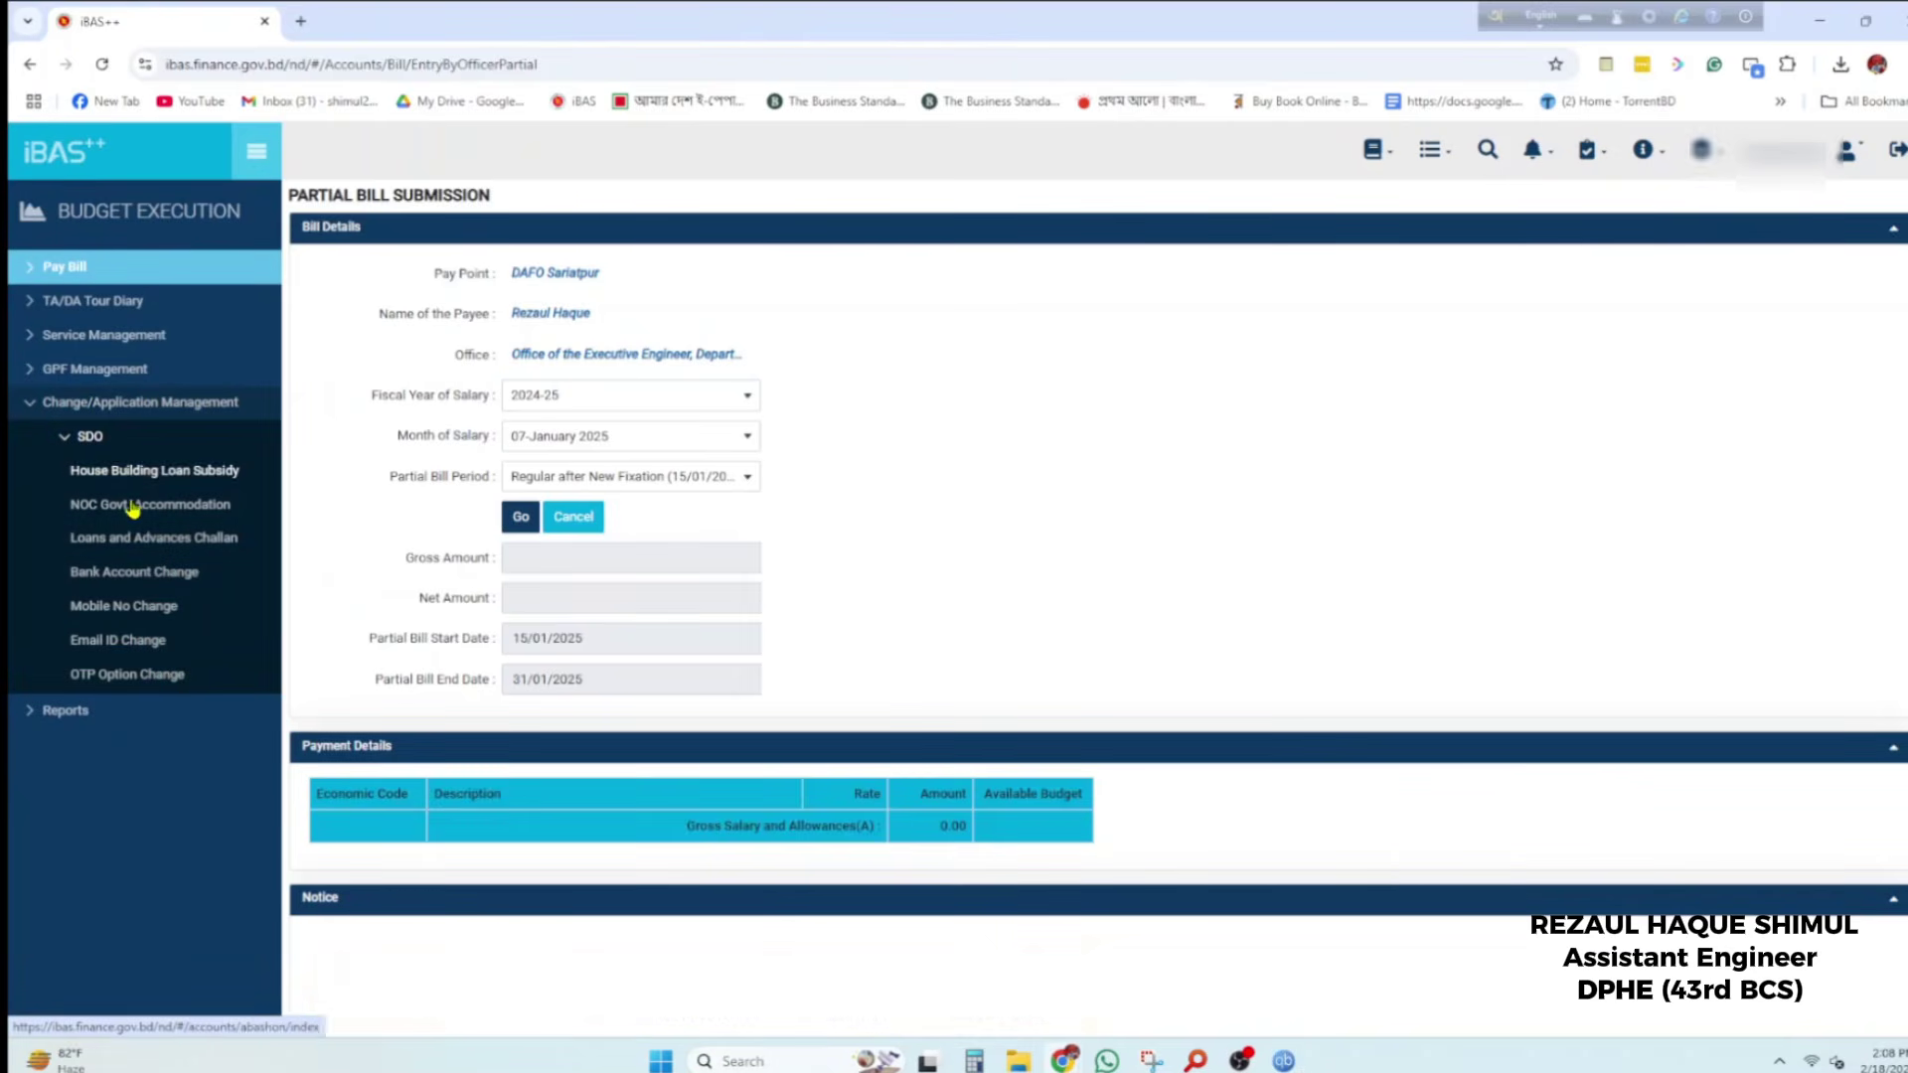
pyautogui.click(139, 576)
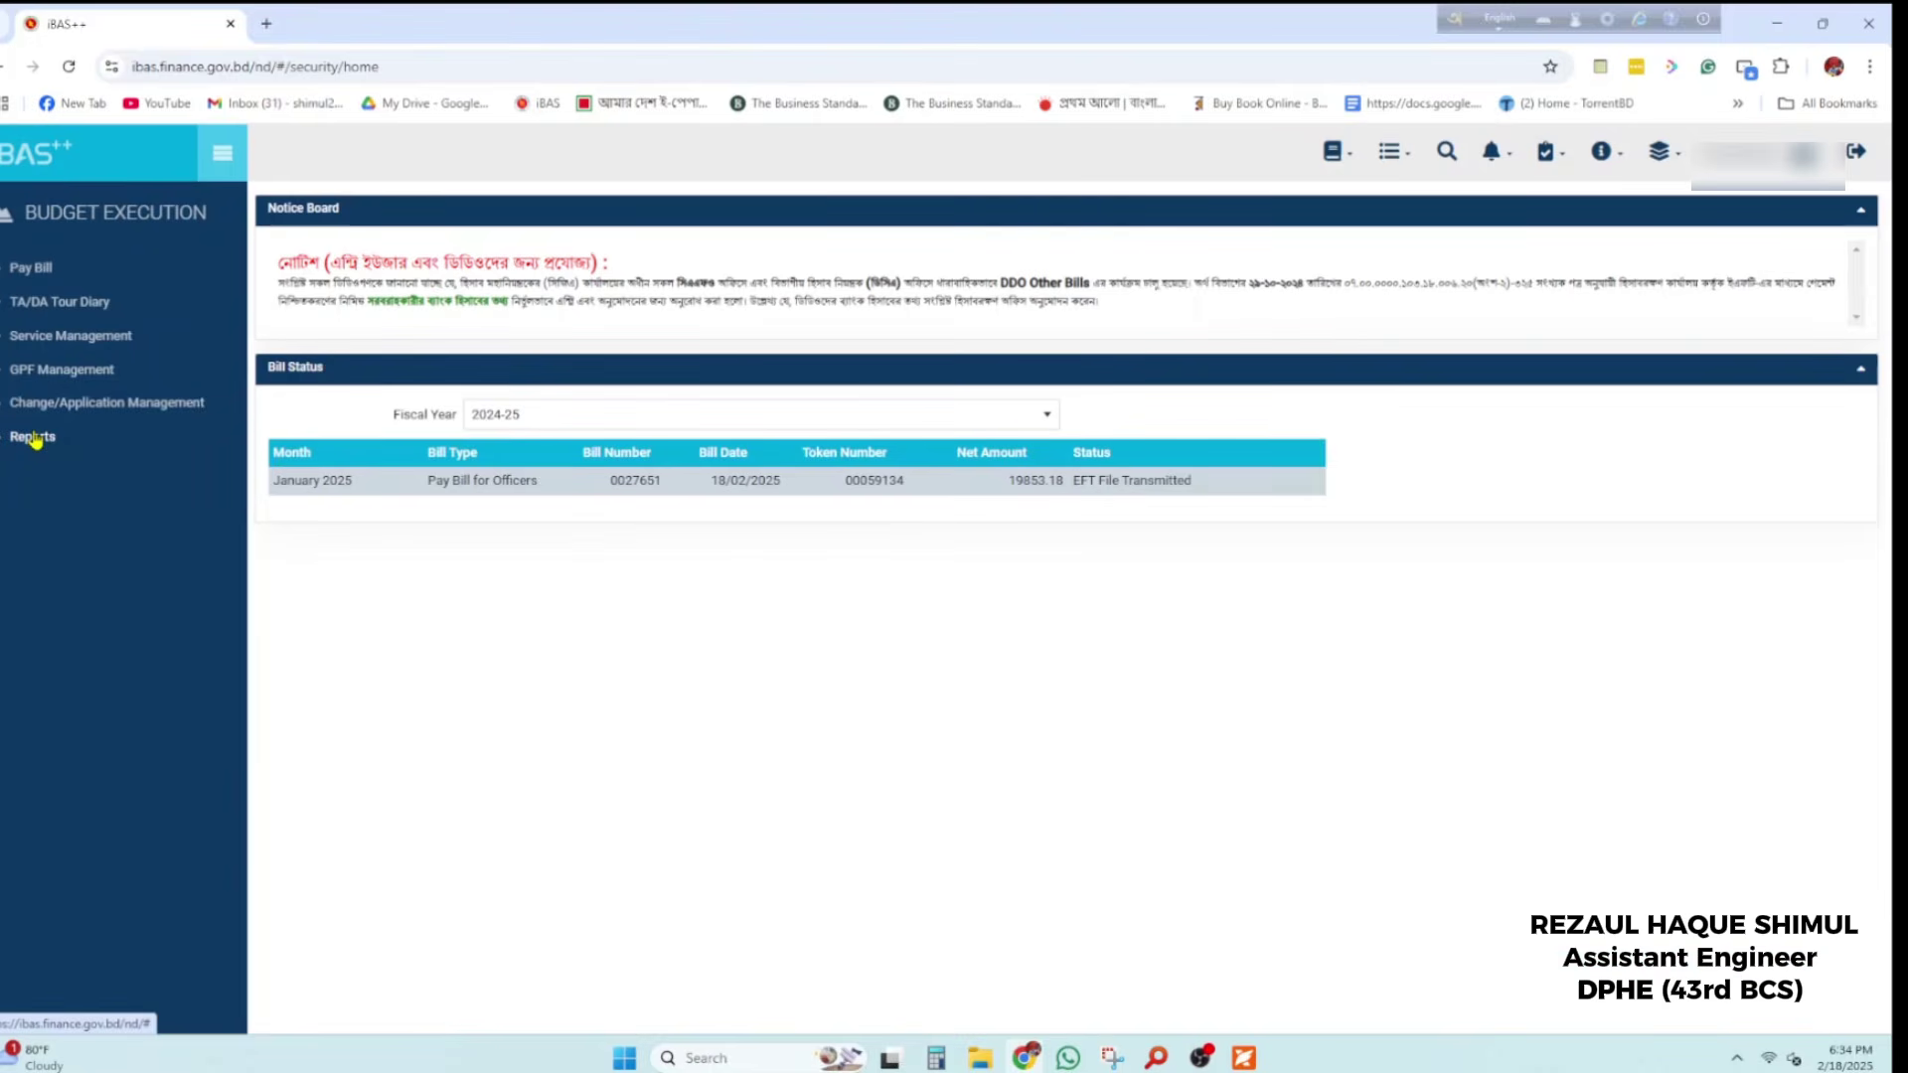
# Choose the Details of My Online Pay Bill report for fiscal year 2024-25, month 07-January 2025
pyautogui.click(33, 438)
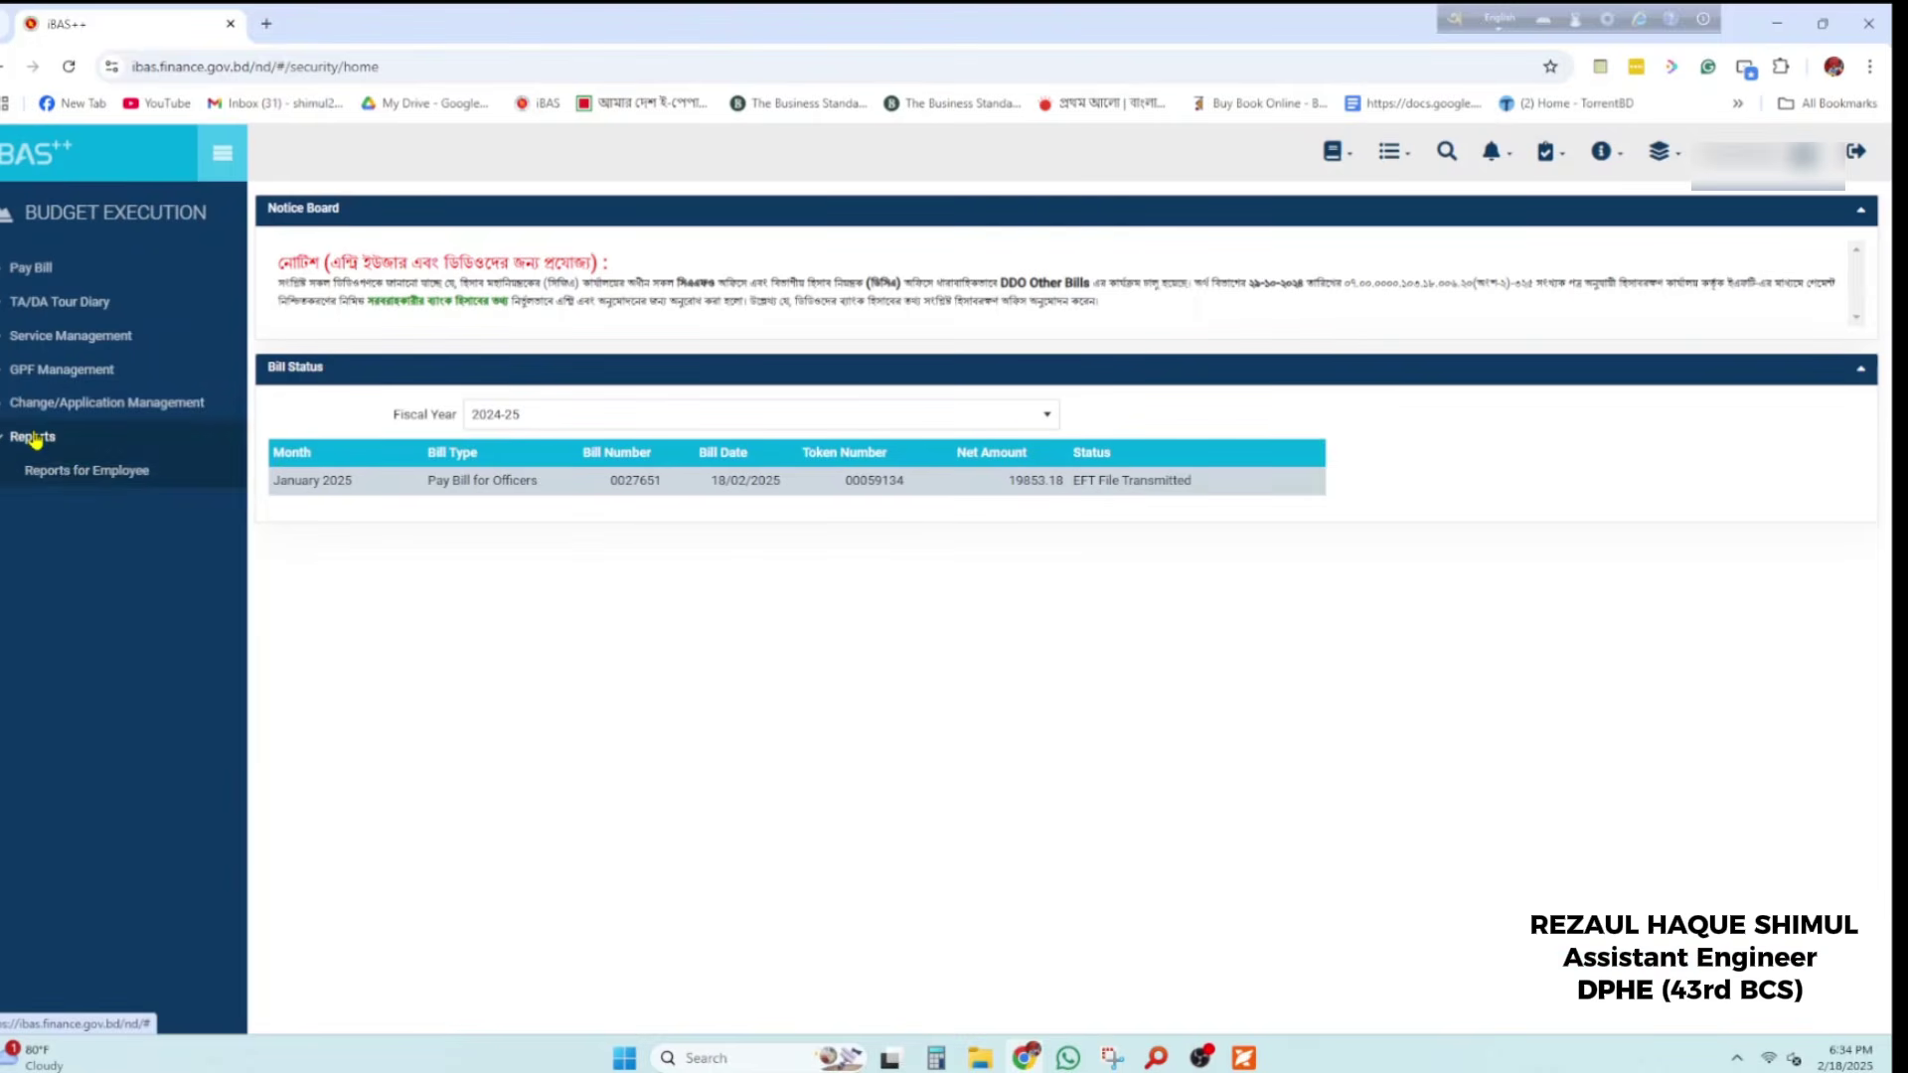
pyautogui.click(76, 469)
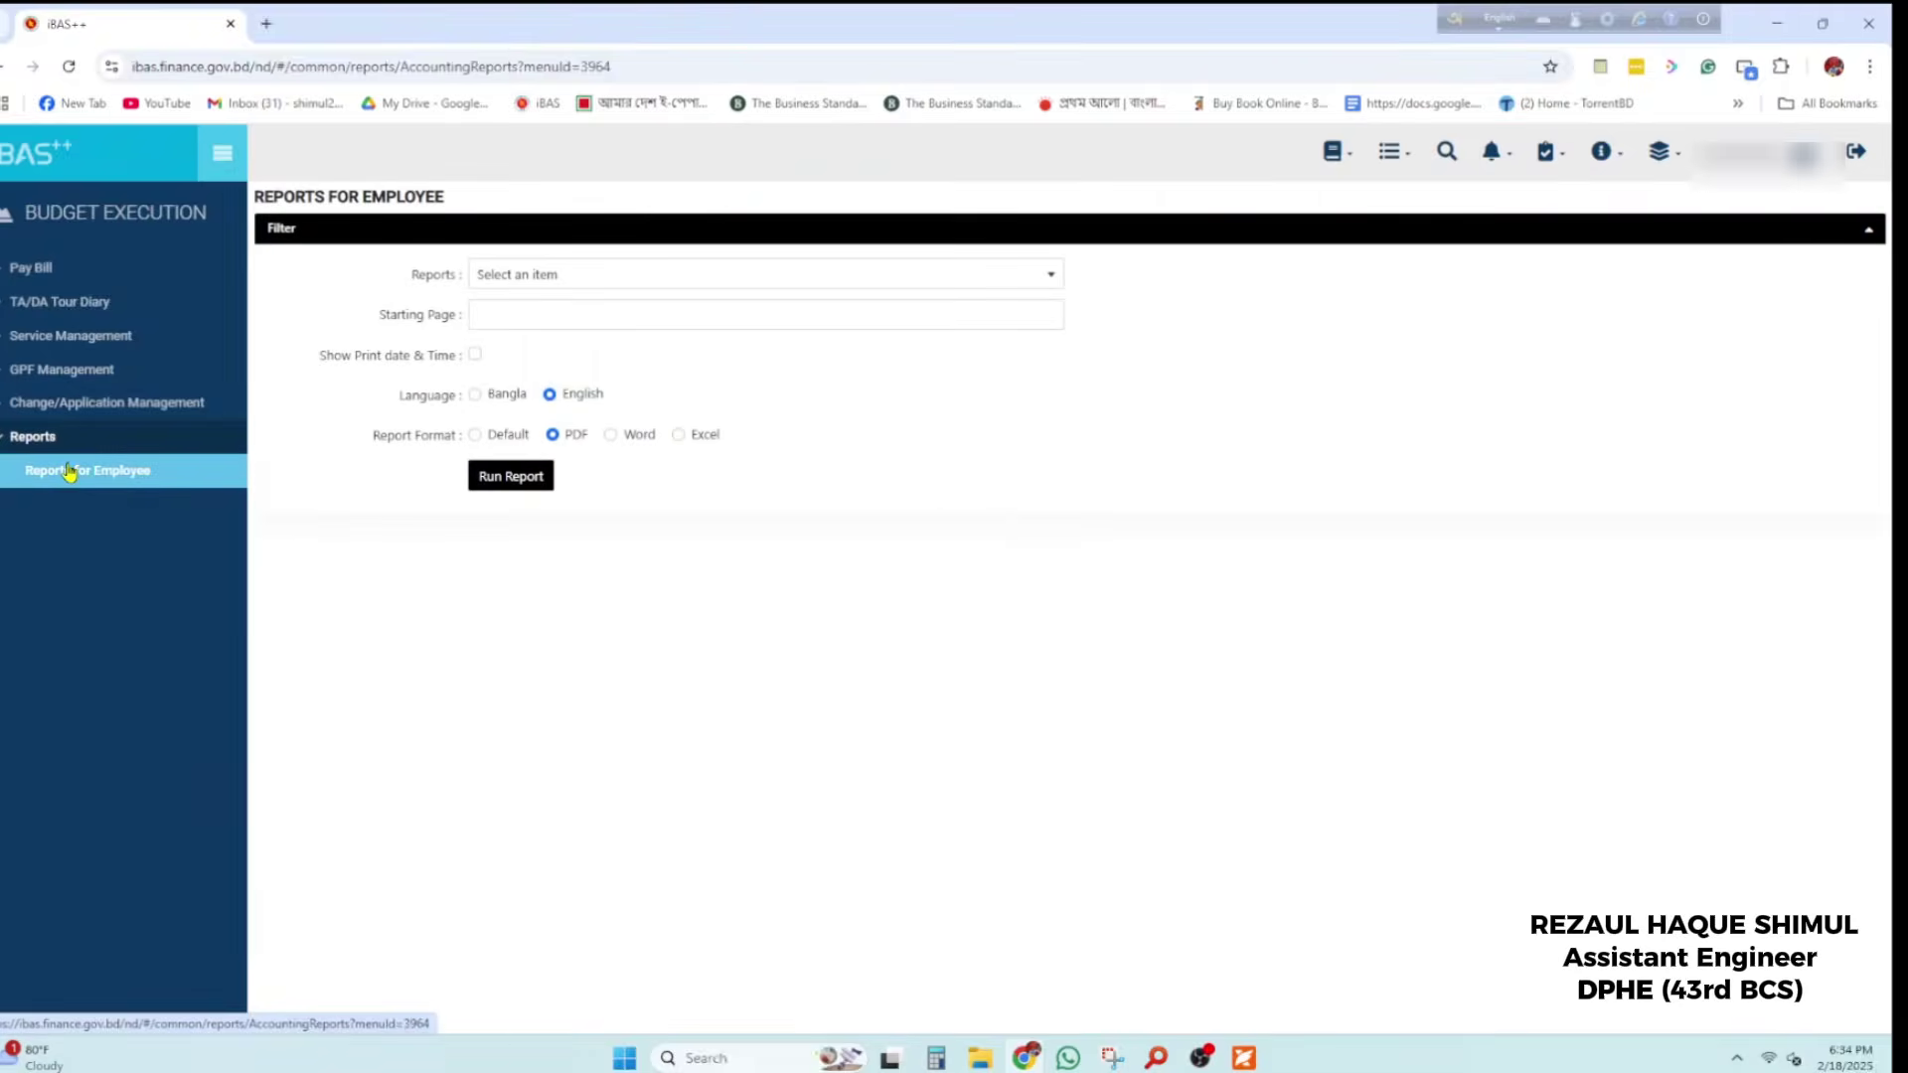
pyautogui.click(553, 283)
pyautogui.click(559, 373)
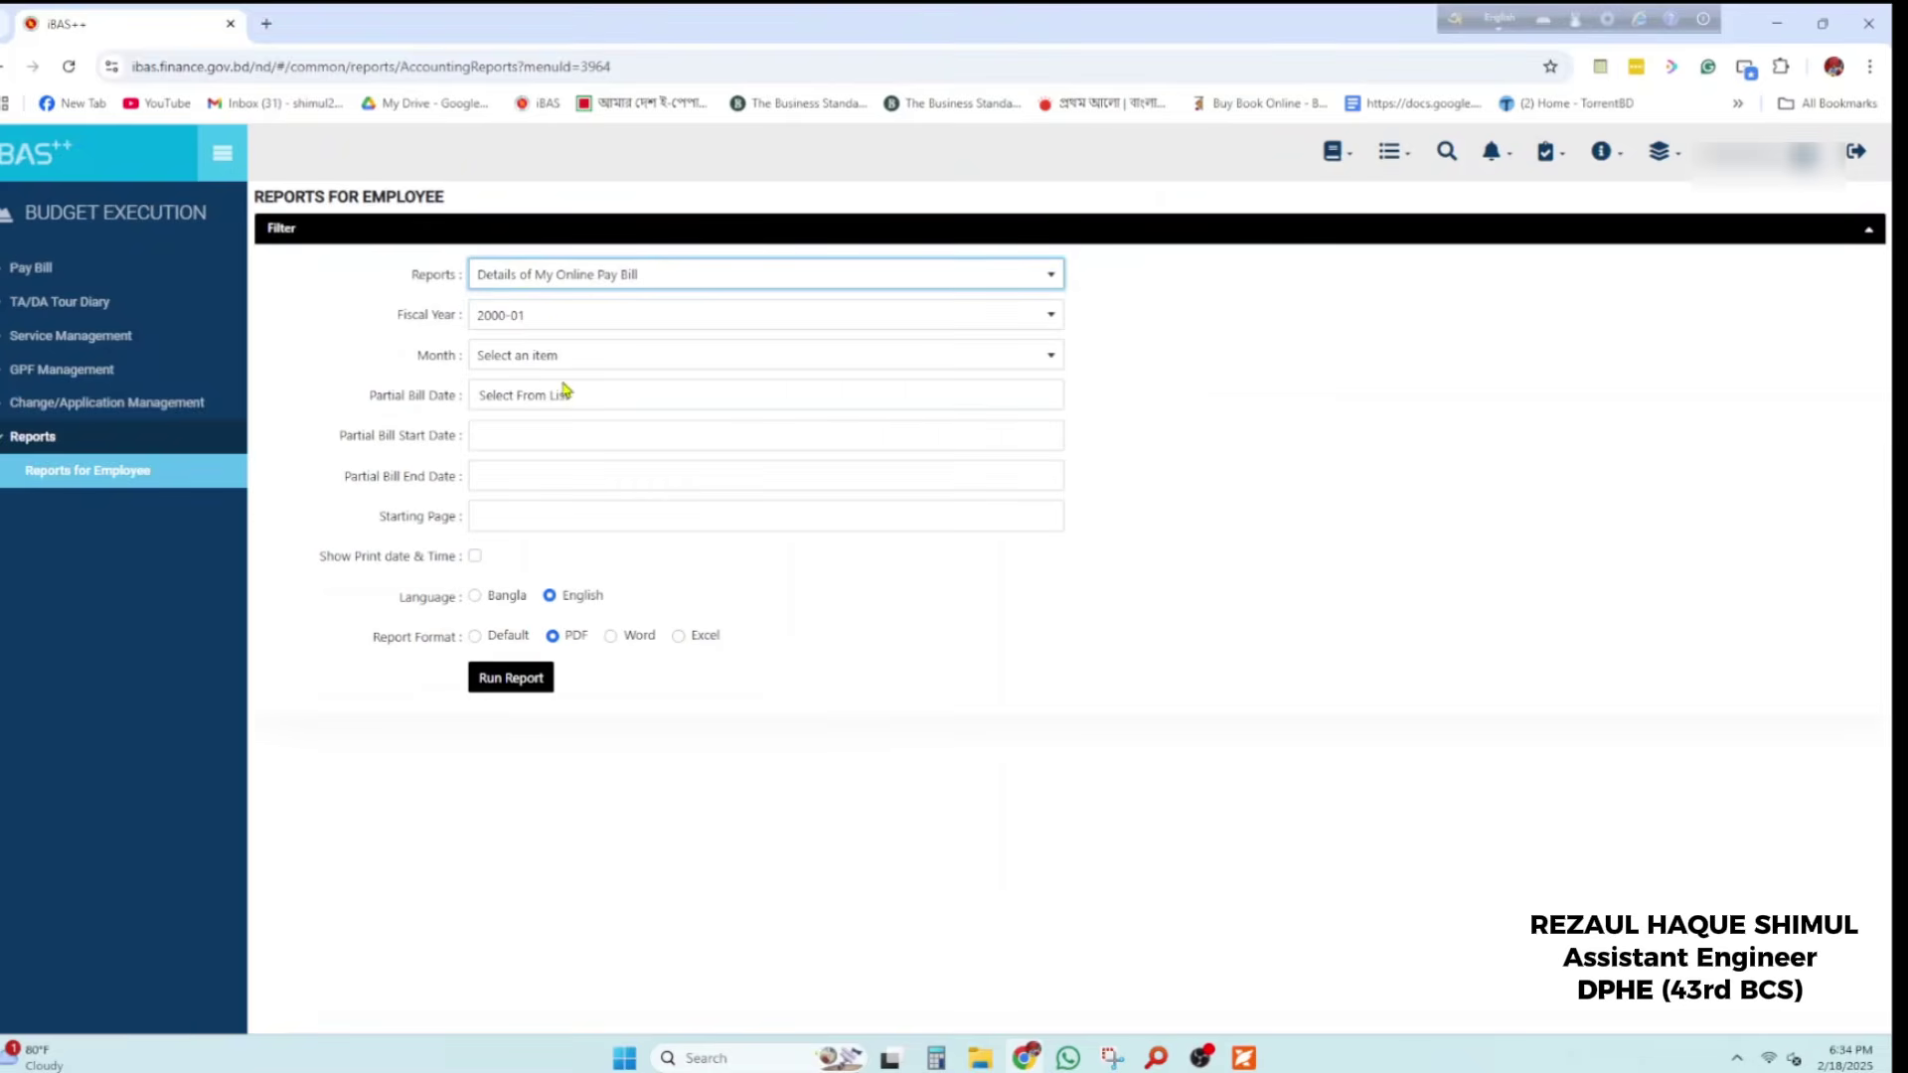
pyautogui.click(545, 316)
pyautogui.click(489, 414)
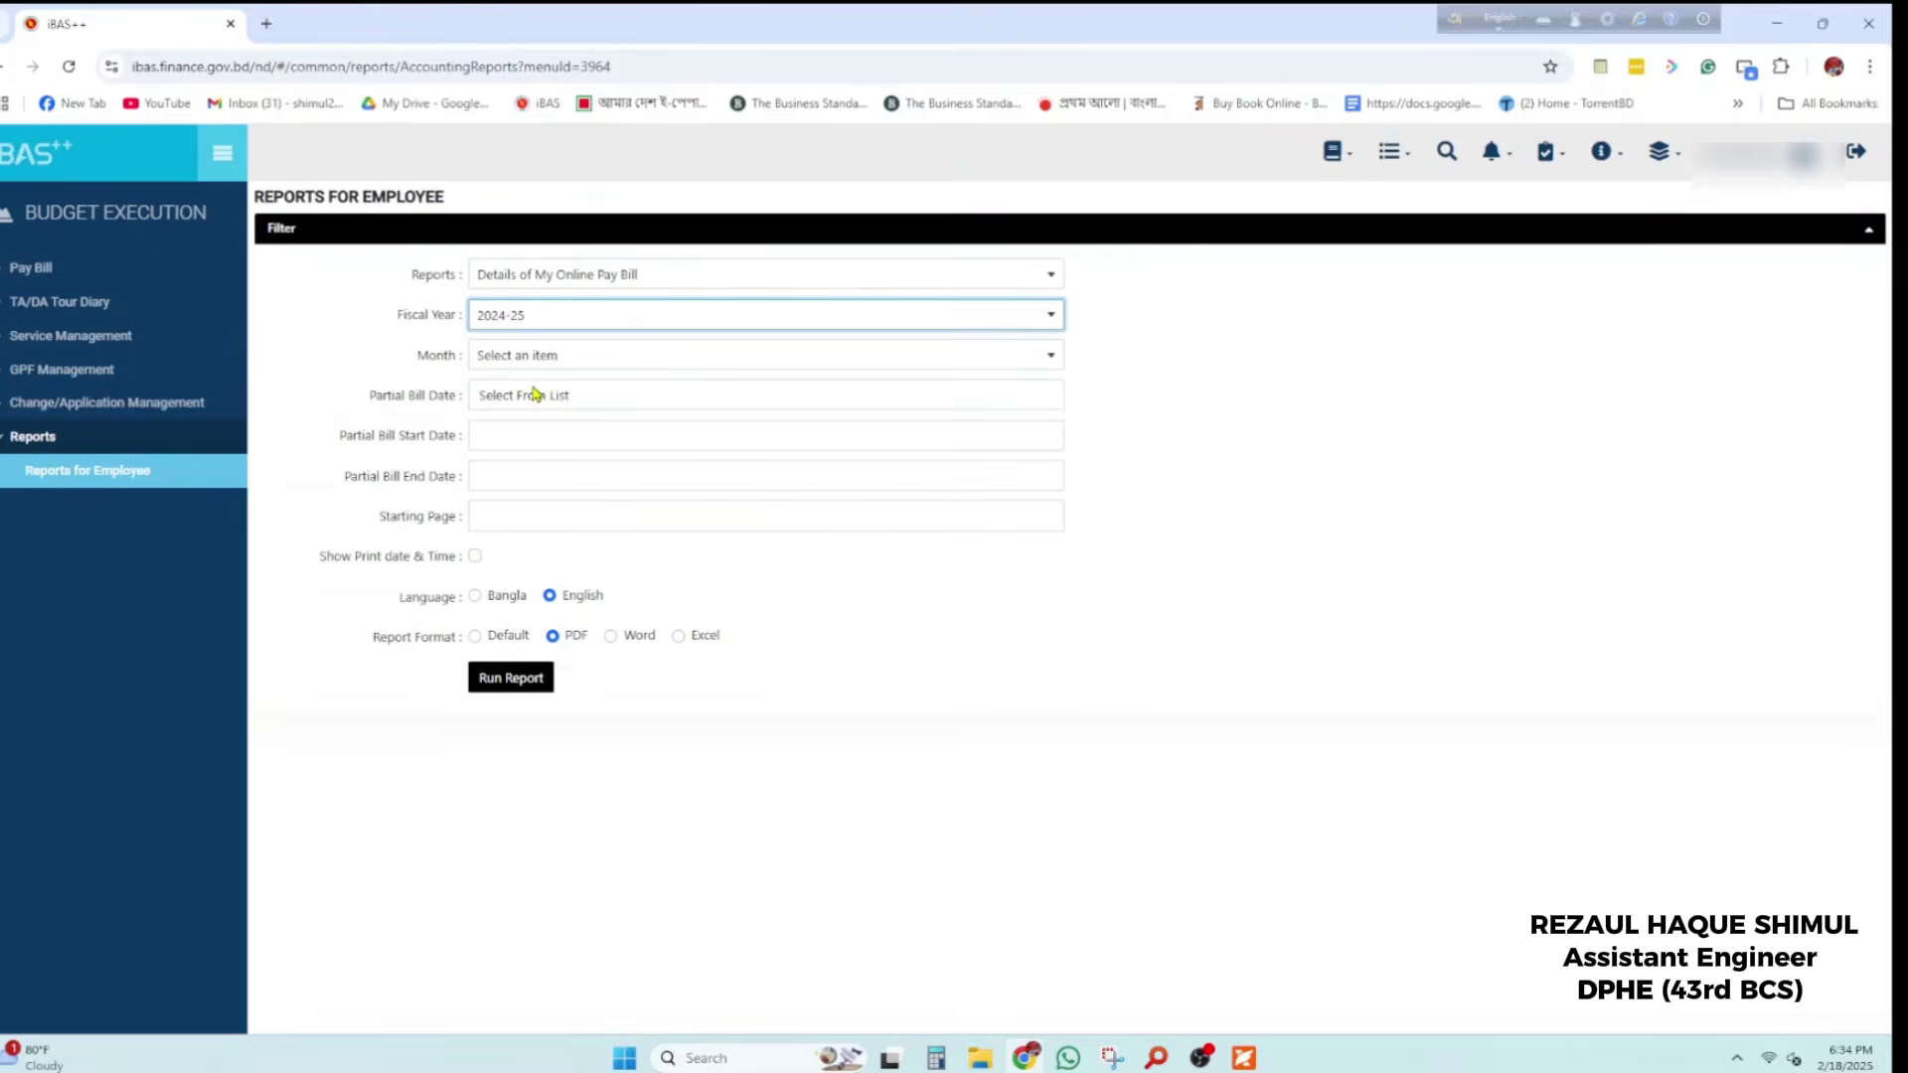
pyautogui.click(533, 394)
pyautogui.scroll(-1, 540, 536)
pyautogui.click(540, 537)
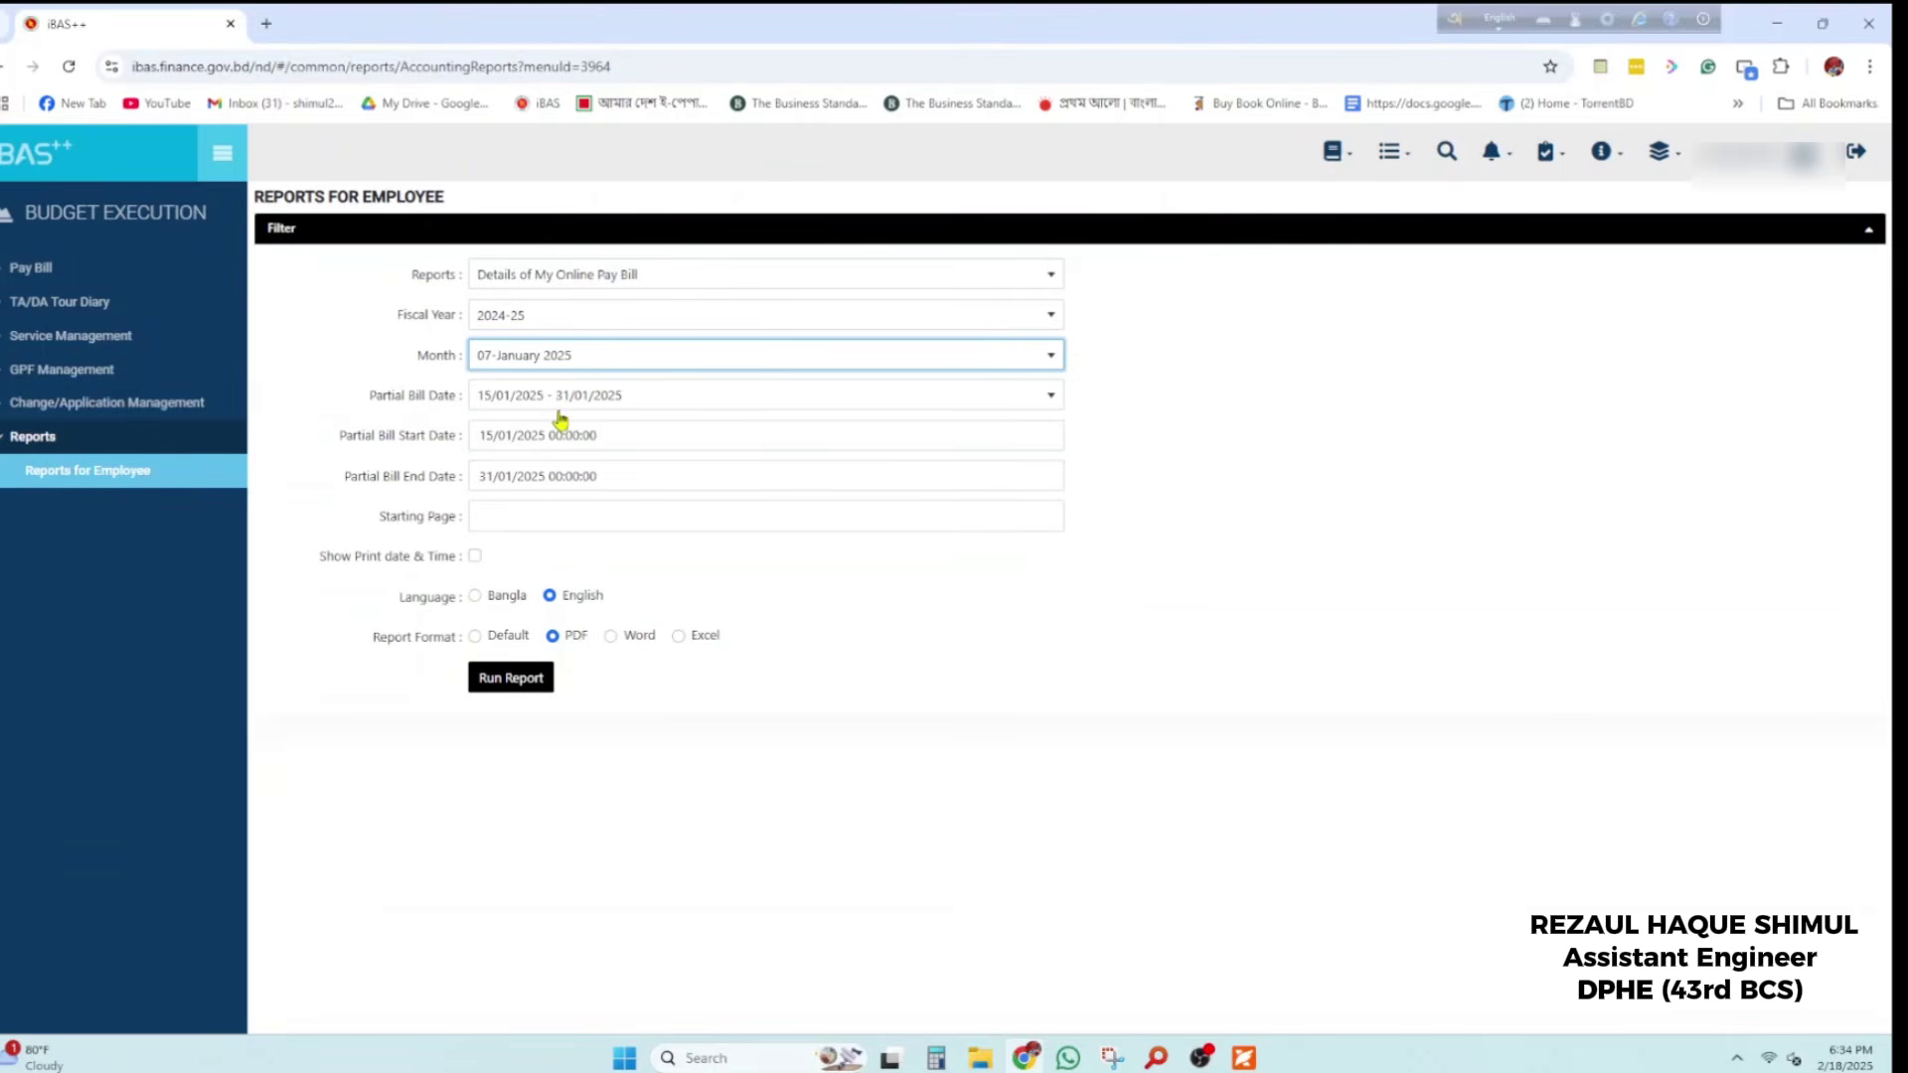
# Keep the 15/01/2025 - 31/01/2025 partial period and include print date and time
pyautogui.click(632, 418)
pyautogui.click(646, 413)
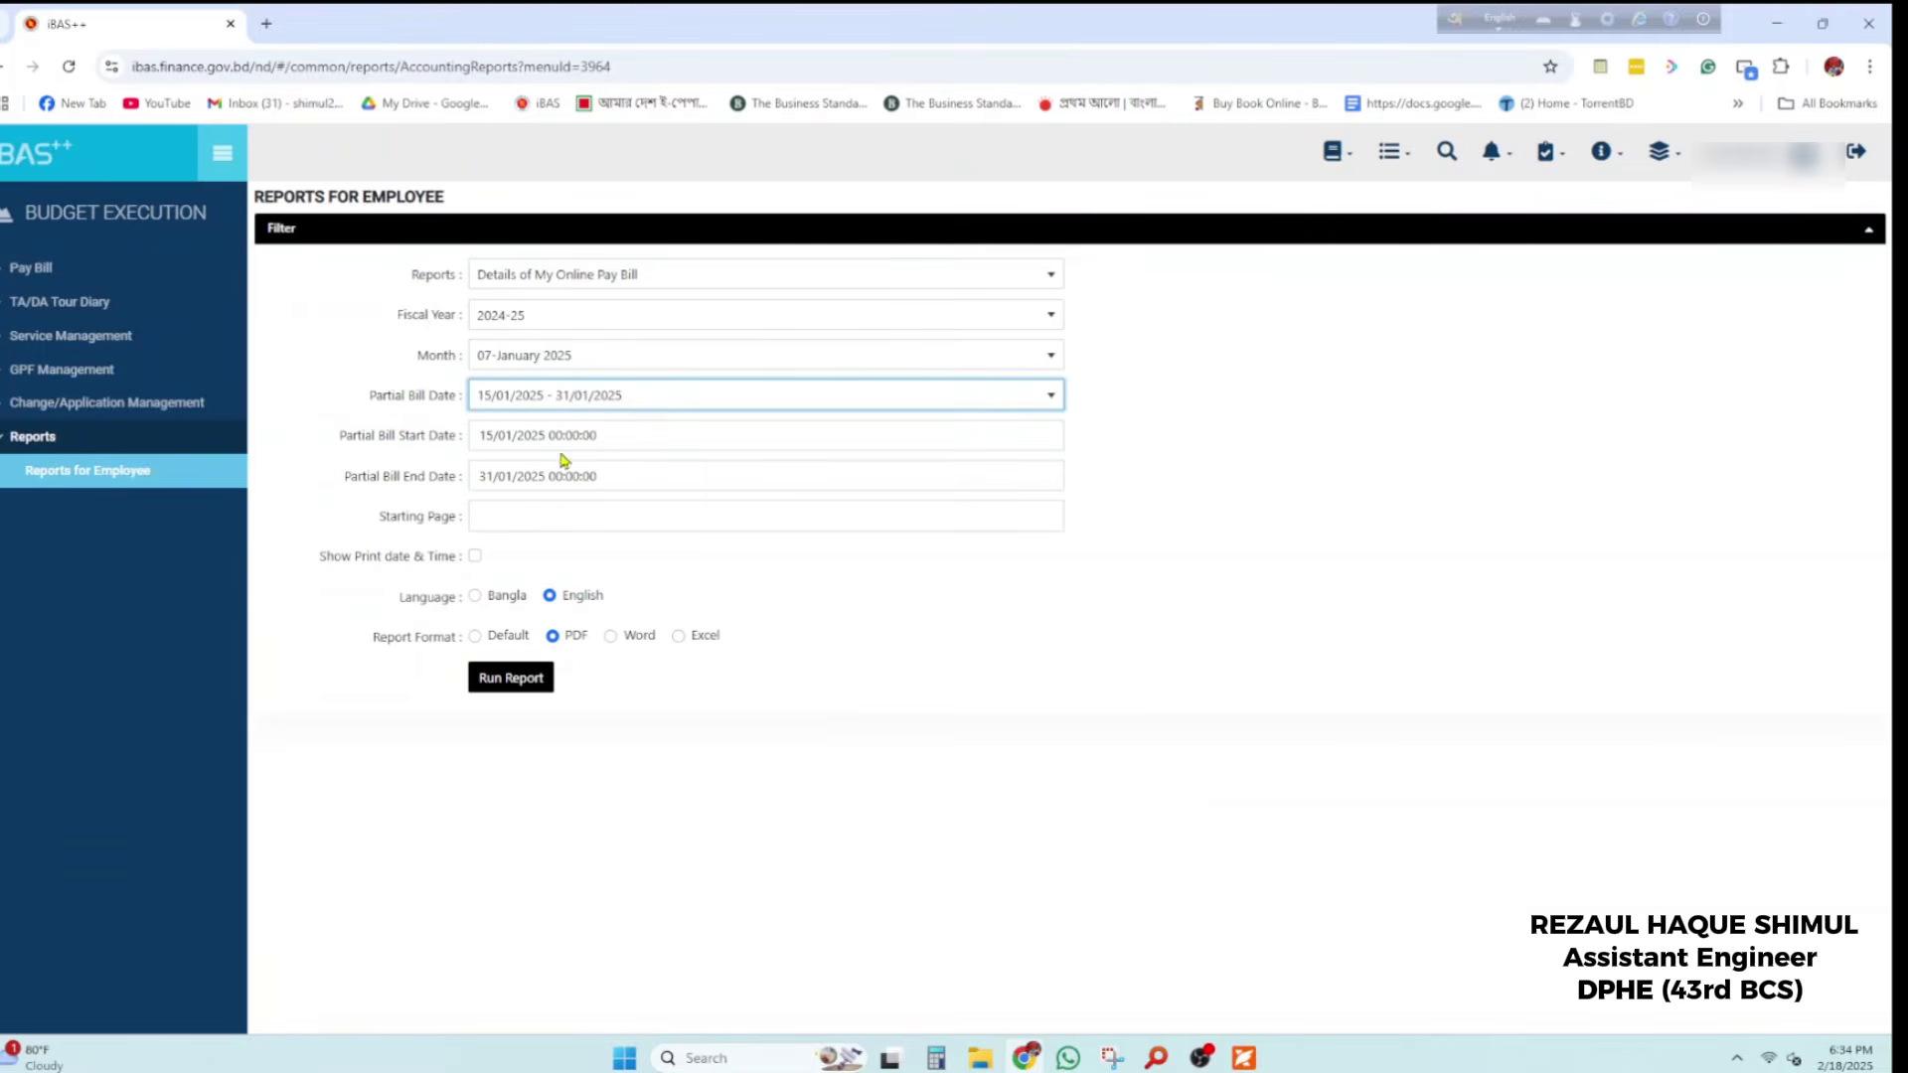
pyautogui.click(593, 473)
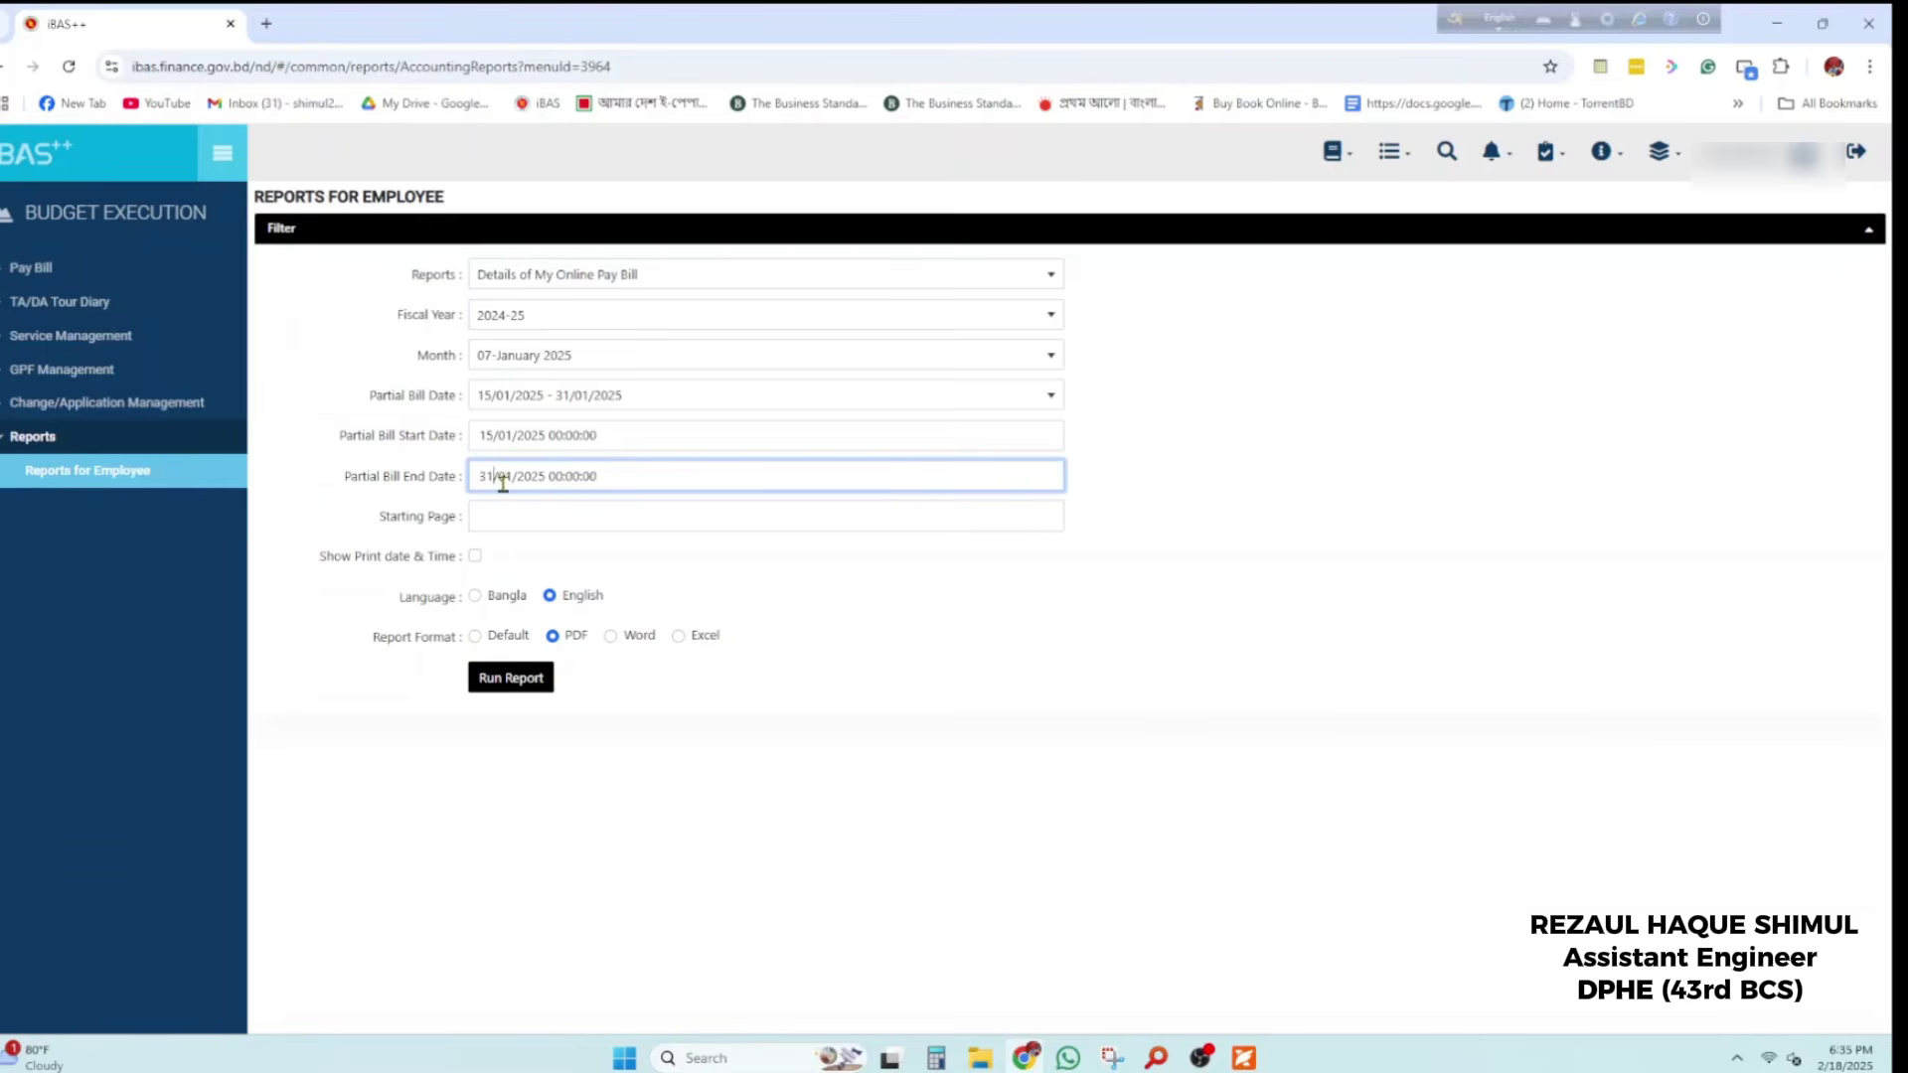
pyautogui.click(1160, 548)
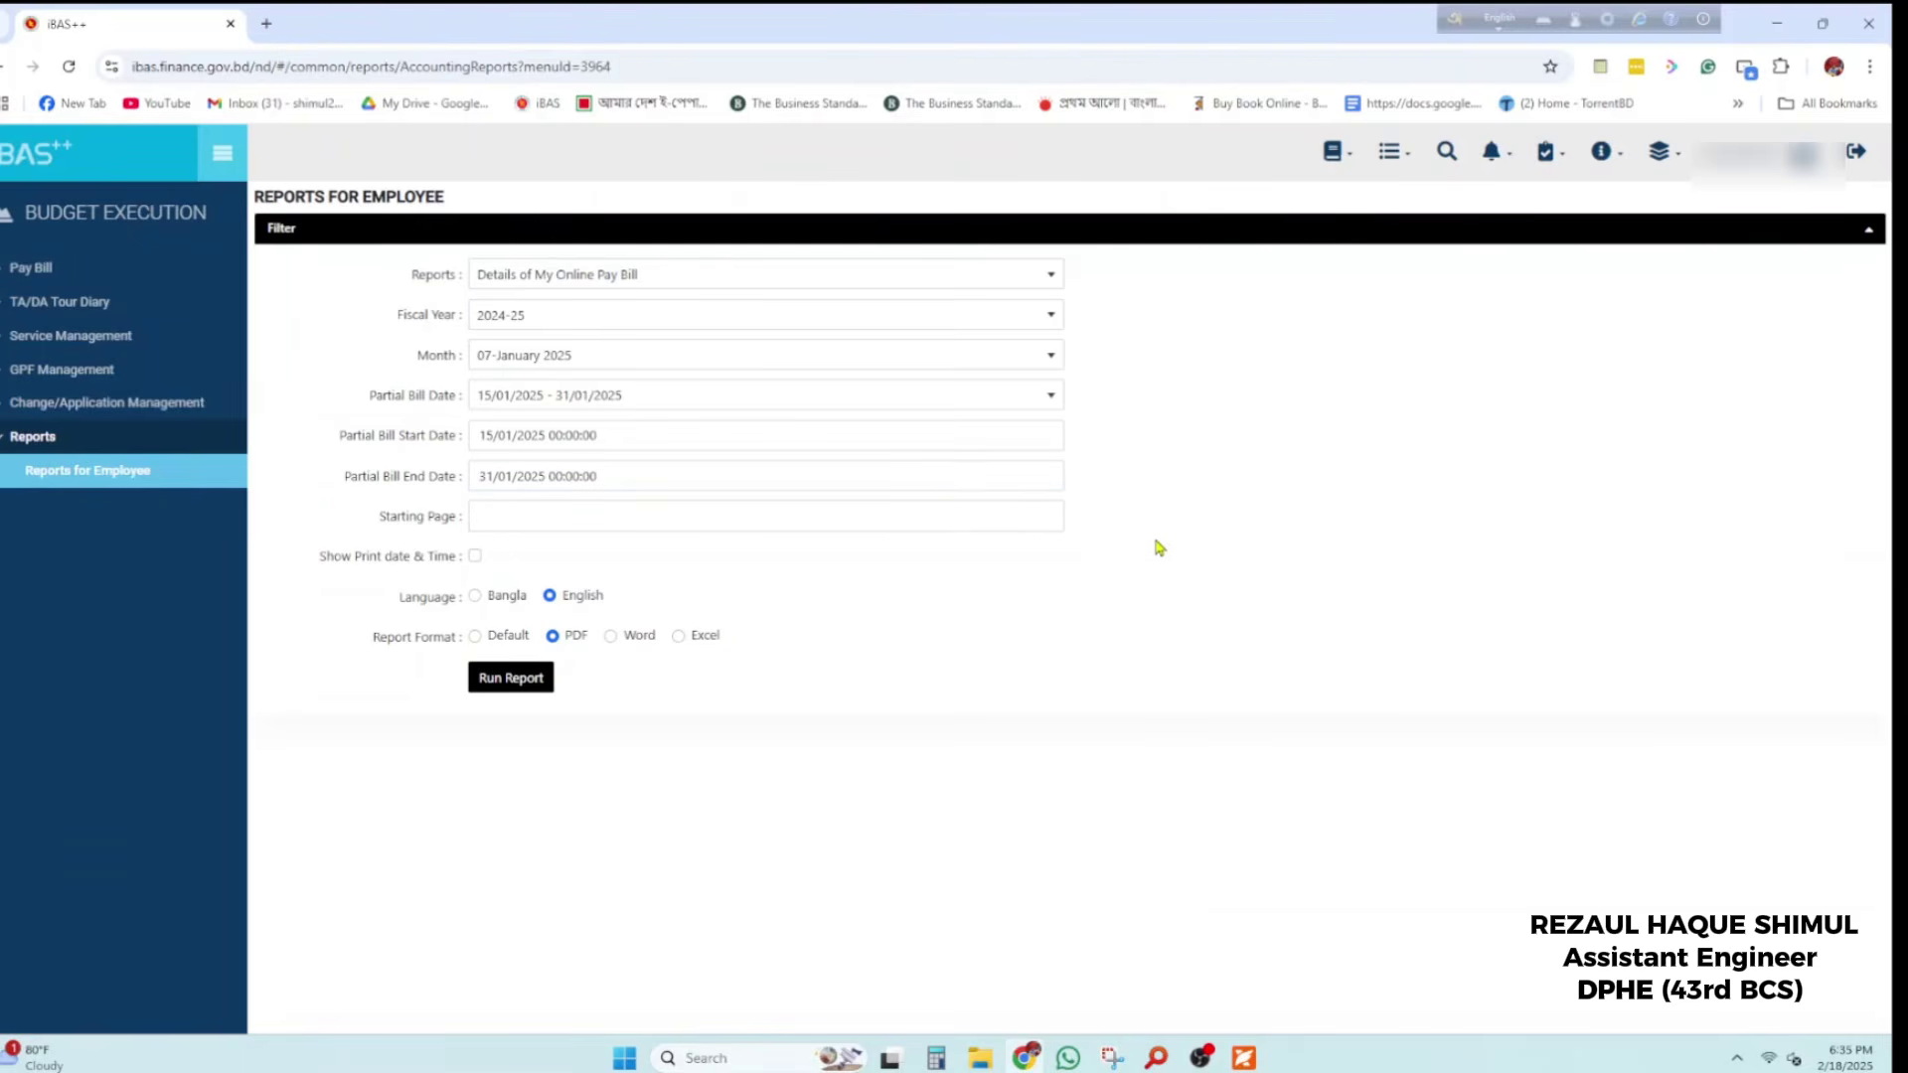
pyautogui.click(475, 556)
# Run the report and save the pay bill PDF as qc86hpnsn.pdf in Downloads
pyautogui.click(519, 681)
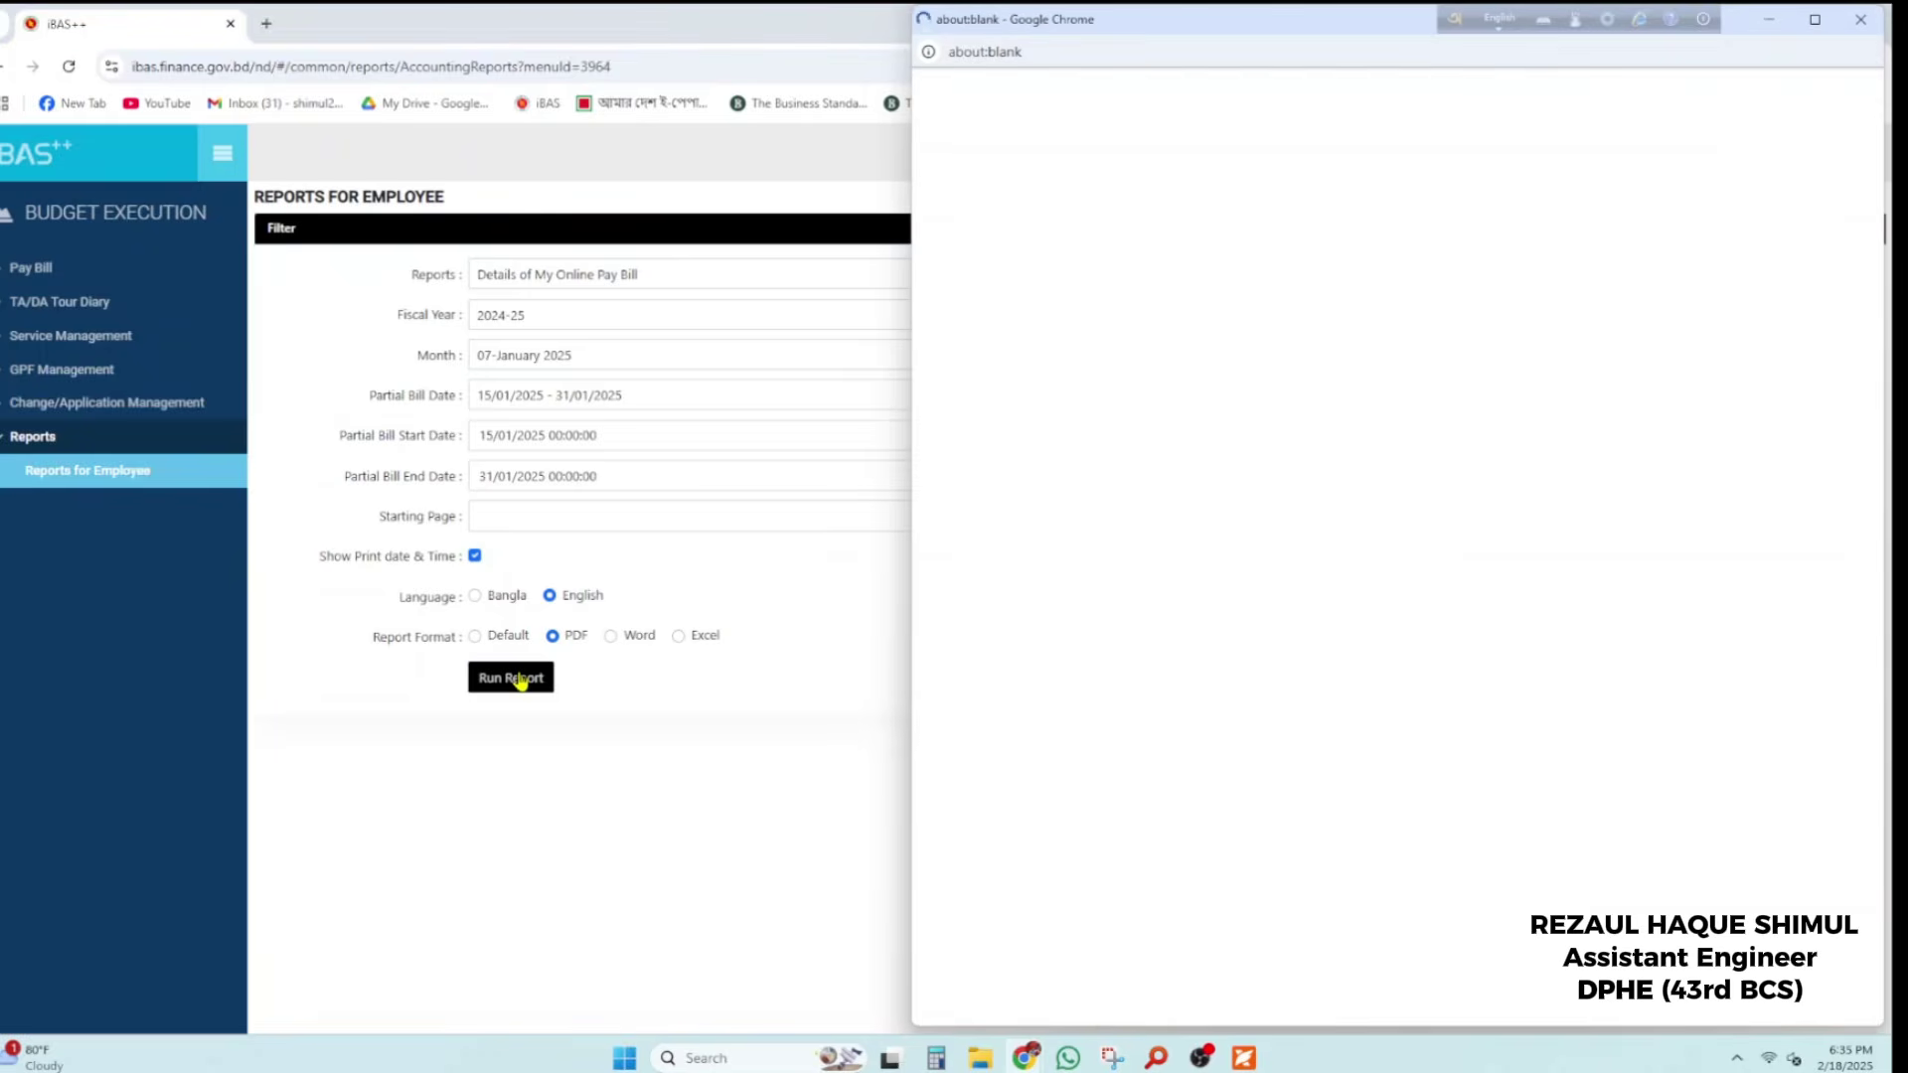
pyautogui.moveTo(1188, 39); pyautogui.dragTo(664, 43)
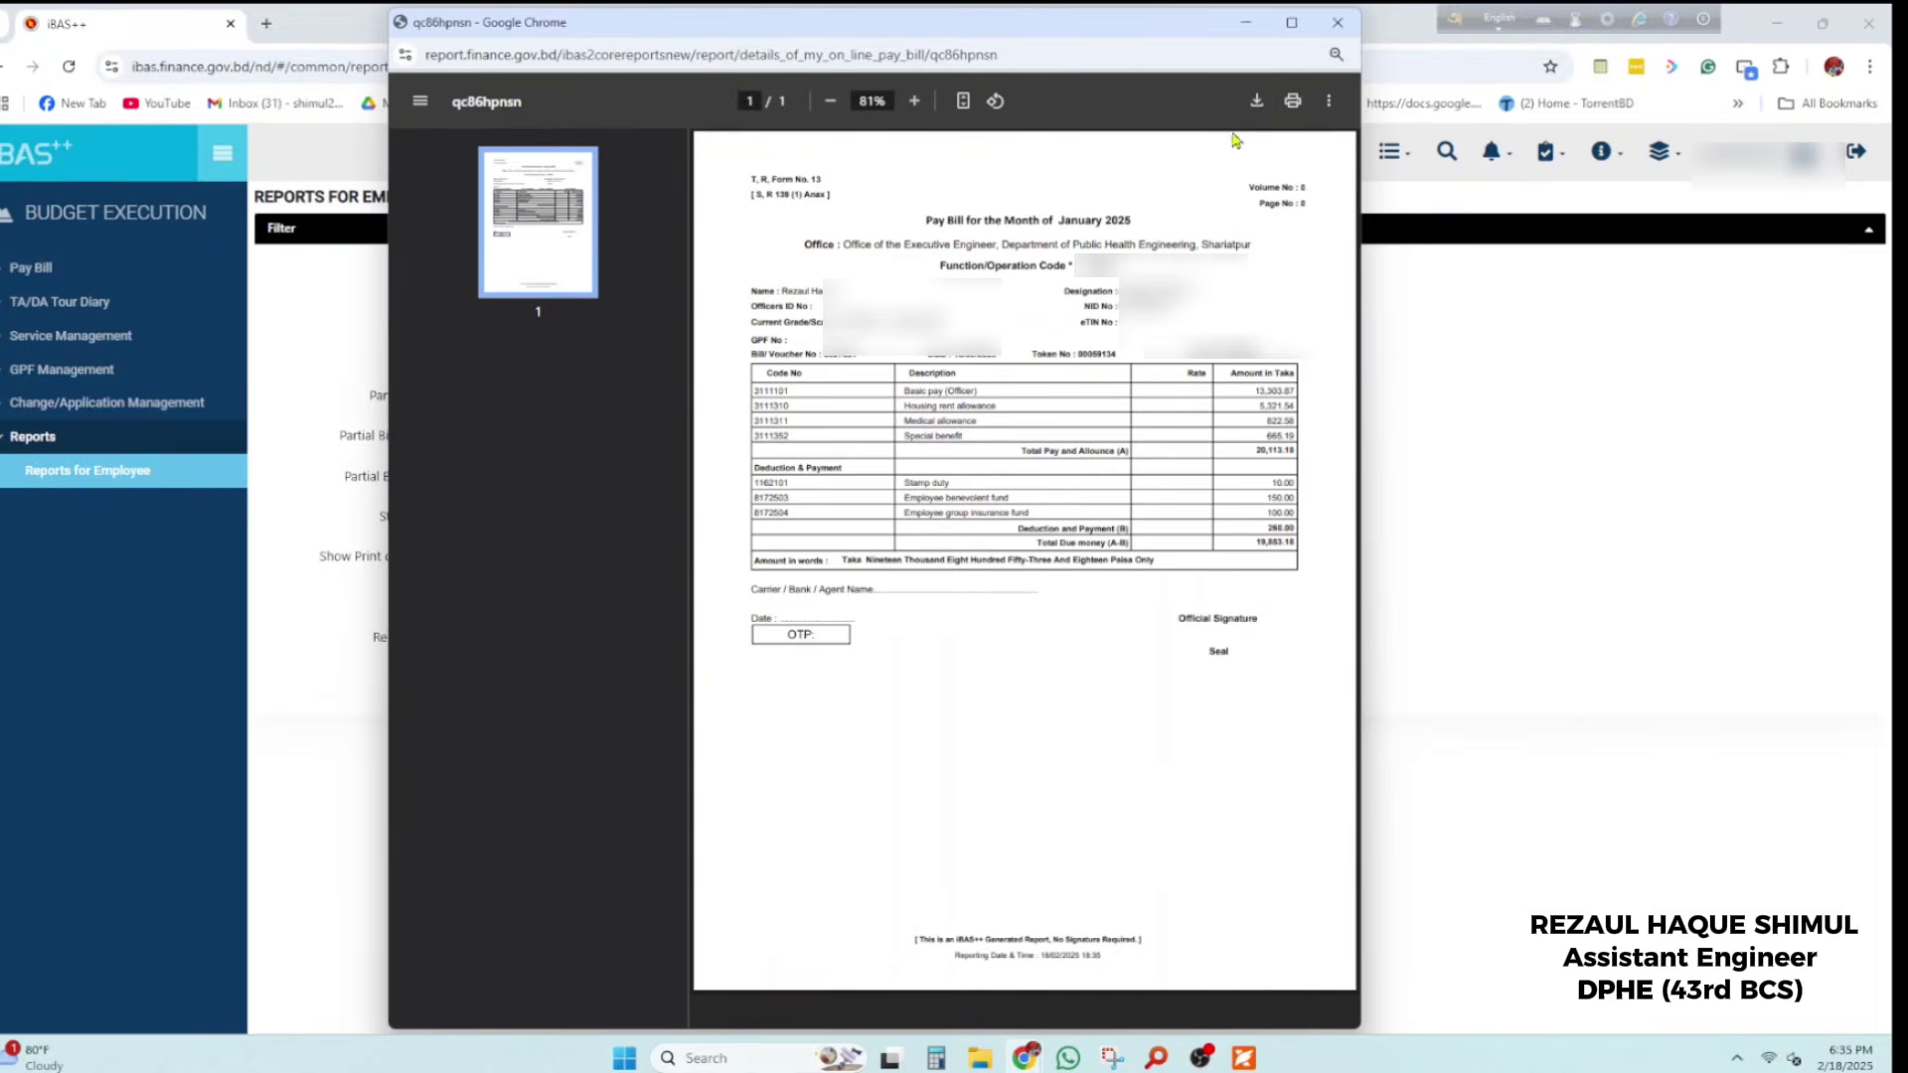
pyautogui.click(1254, 100)
pyautogui.click(1160, 509)
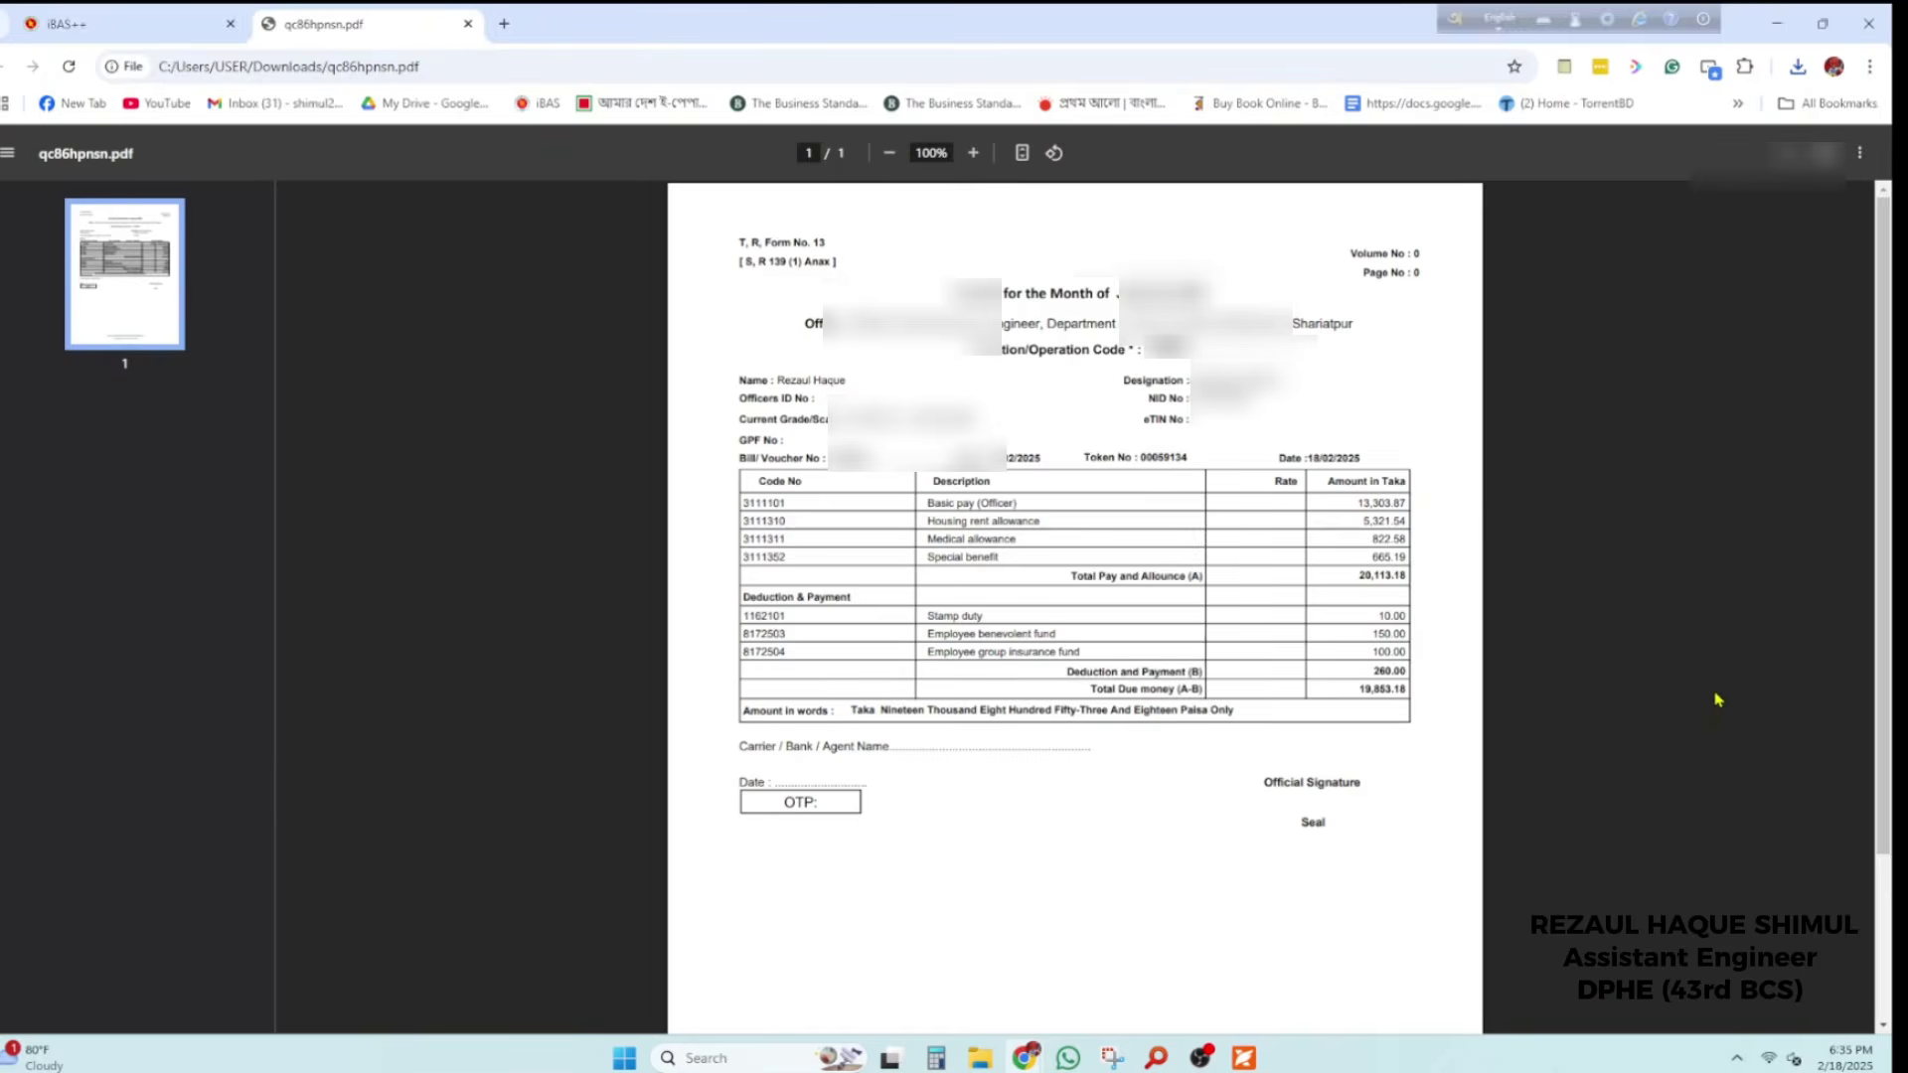
# Close the PDF tab and open the Pay Bill > Bill Submission form
pyautogui.hotkey('ctrl', 'w')
pyautogui.click(32, 268)
pyautogui.click(43, 303)
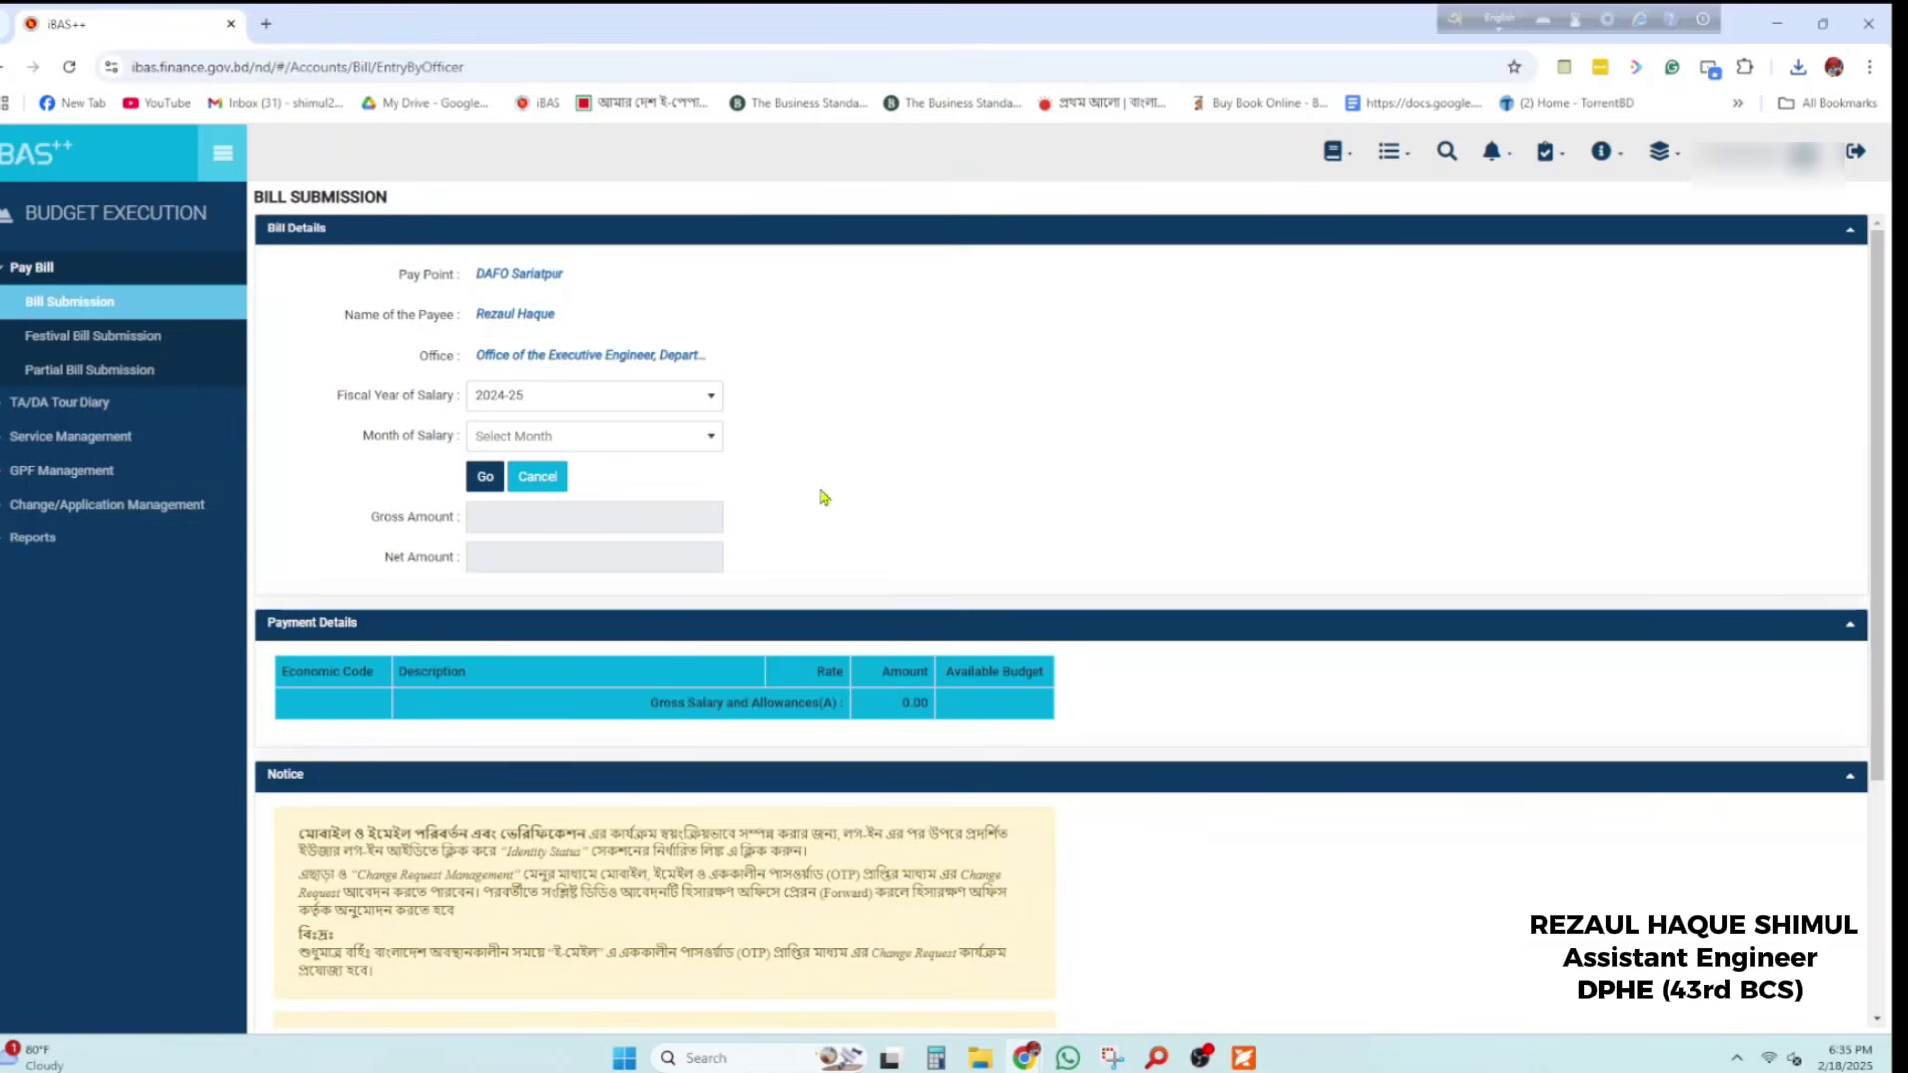
# Open and close the Month of Salary list without changing the month
pyautogui.click(523, 445)
pyautogui.click(523, 447)
pyautogui.click(523, 447)
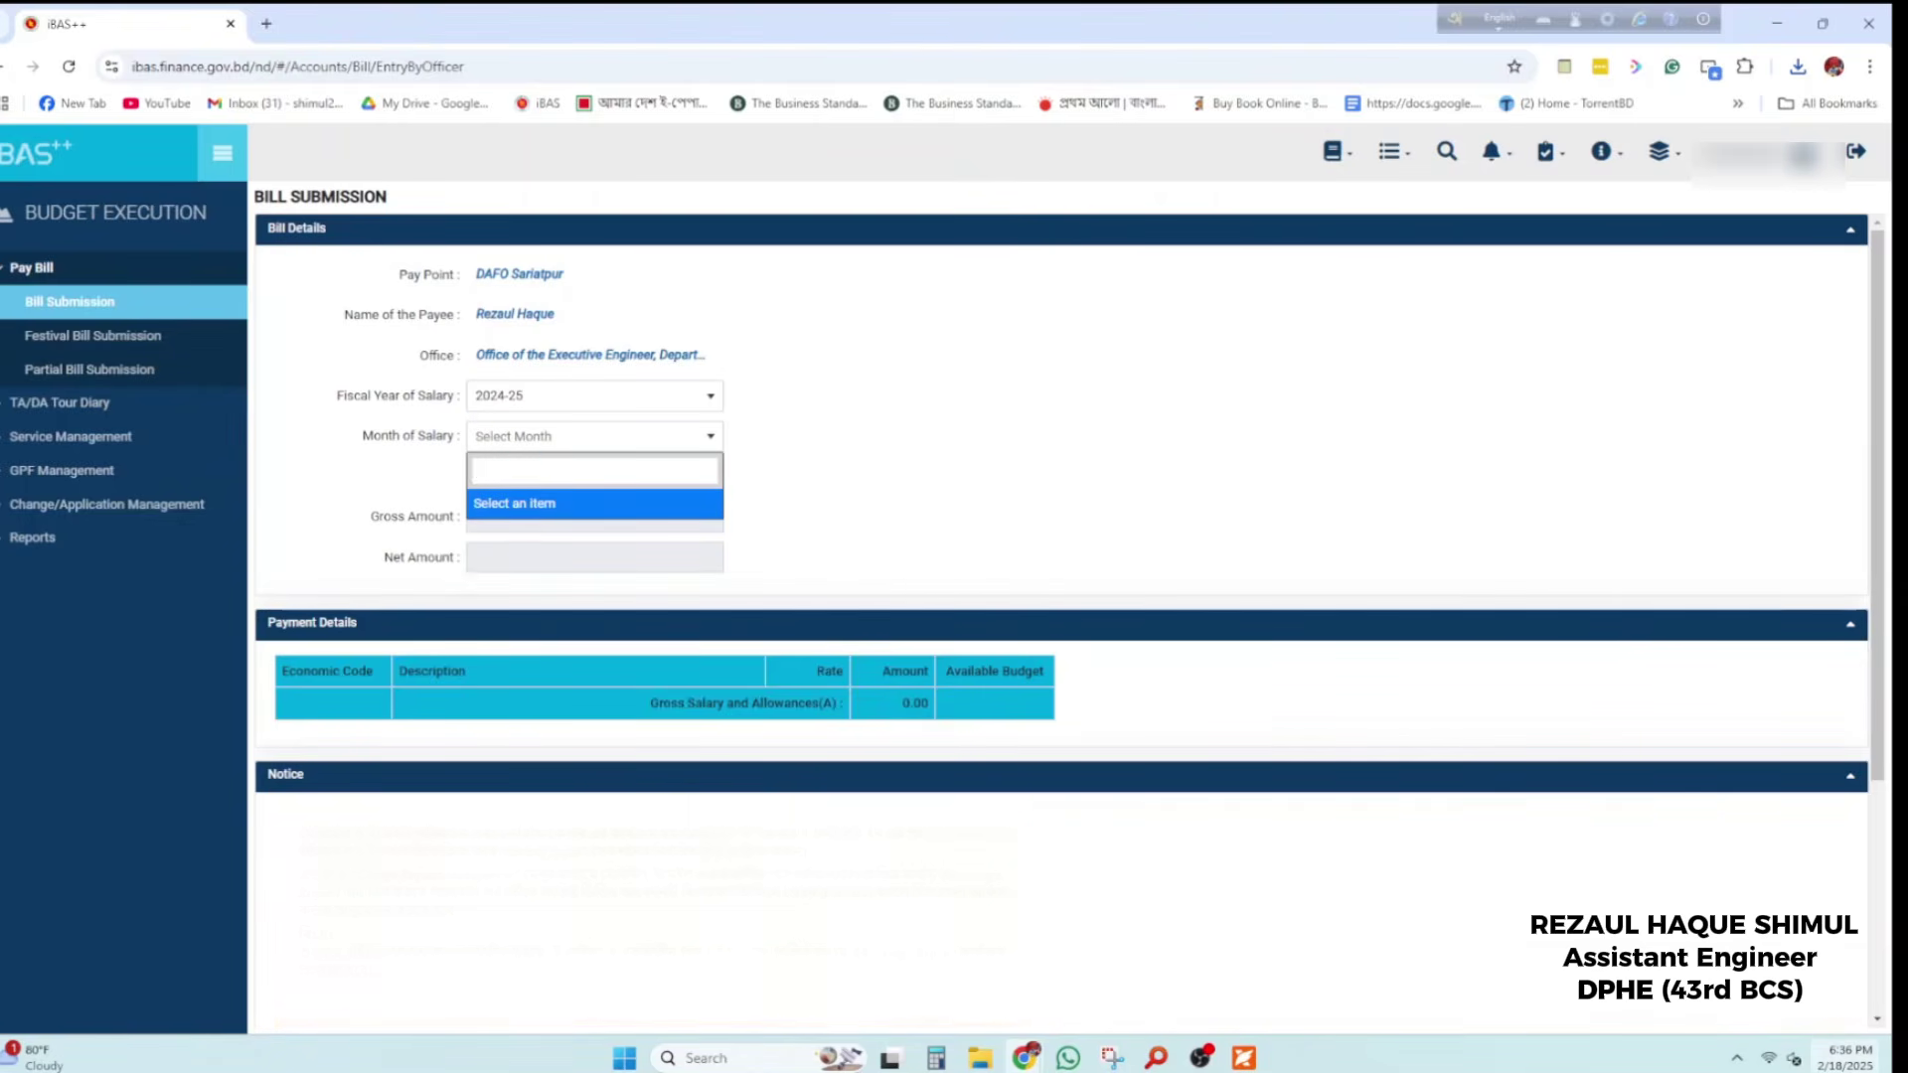
pyautogui.click(521, 450)
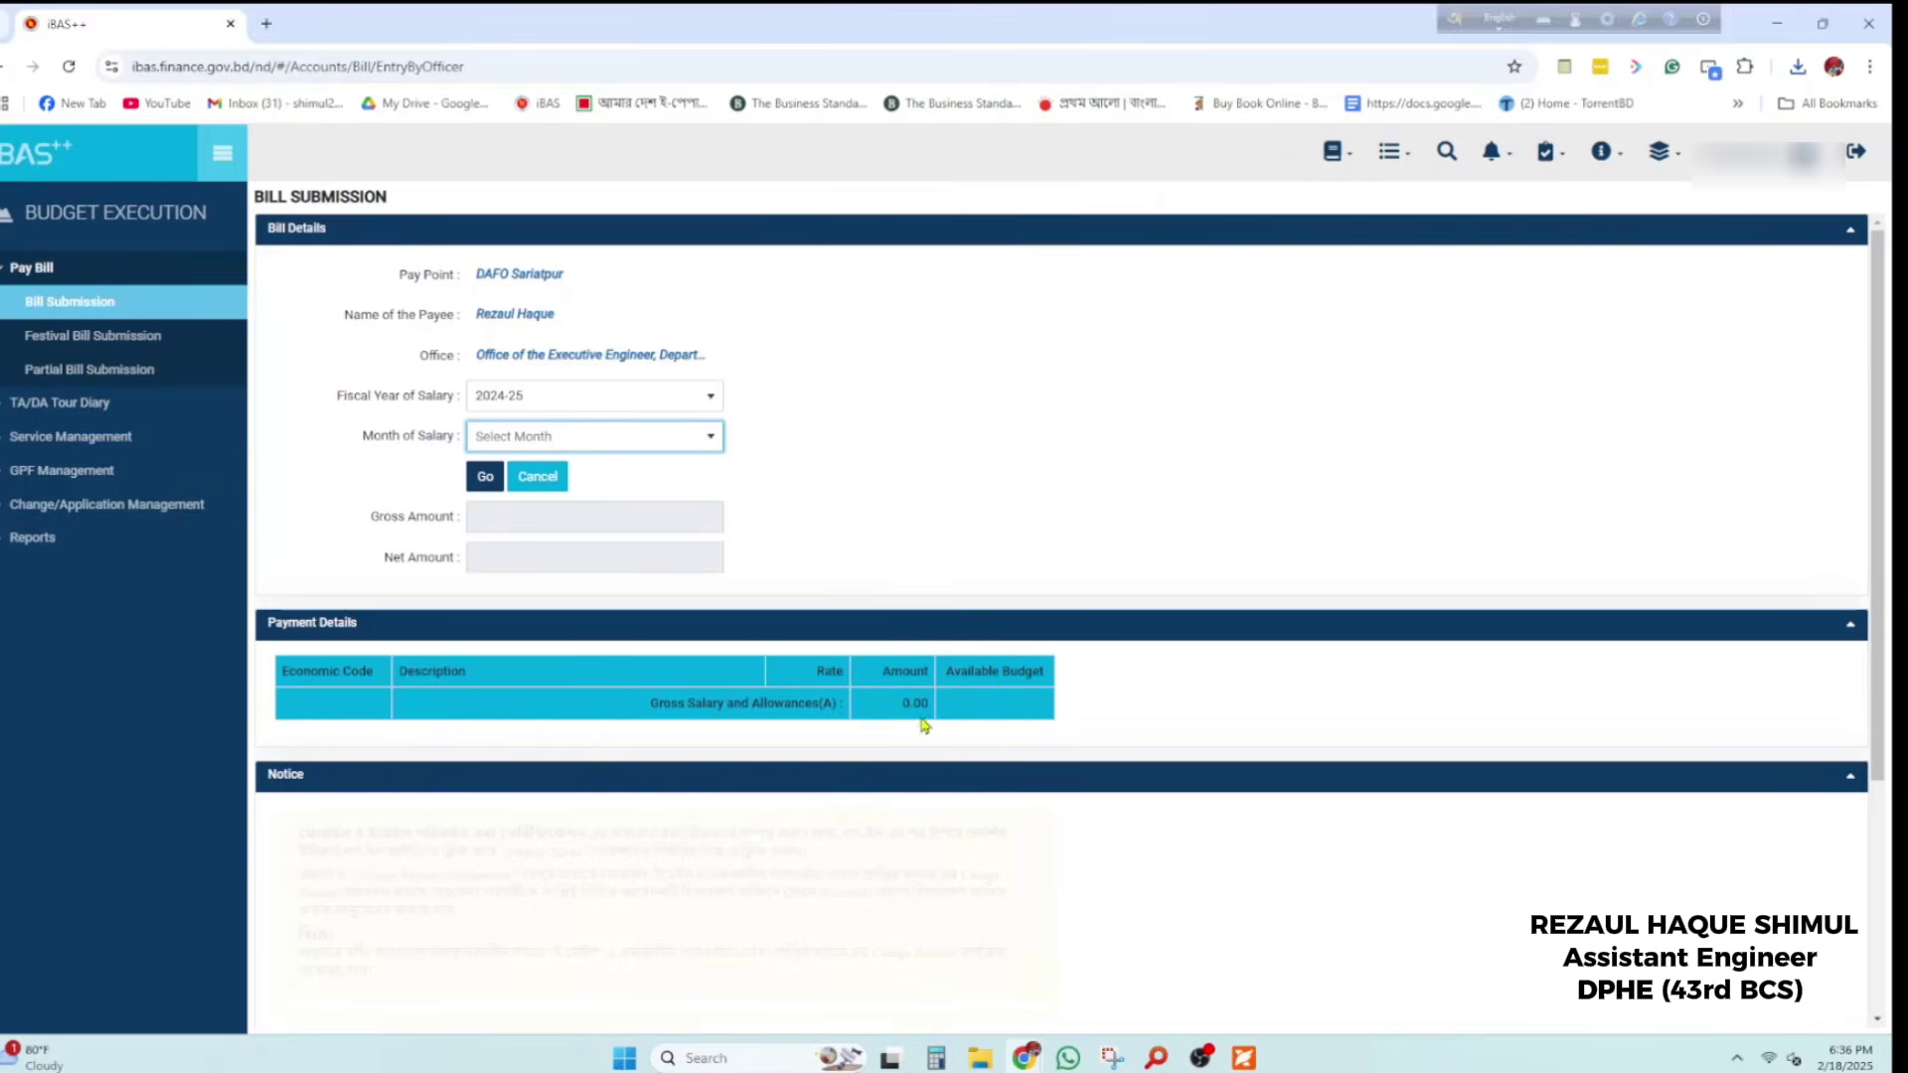
# Log out, log back in, and expand Pay Bill on the home page
pyautogui.scroll(-1, 852, 728)
pyautogui.scroll(-5, 854, 723)
pyautogui.scroll(5, 869, 715)
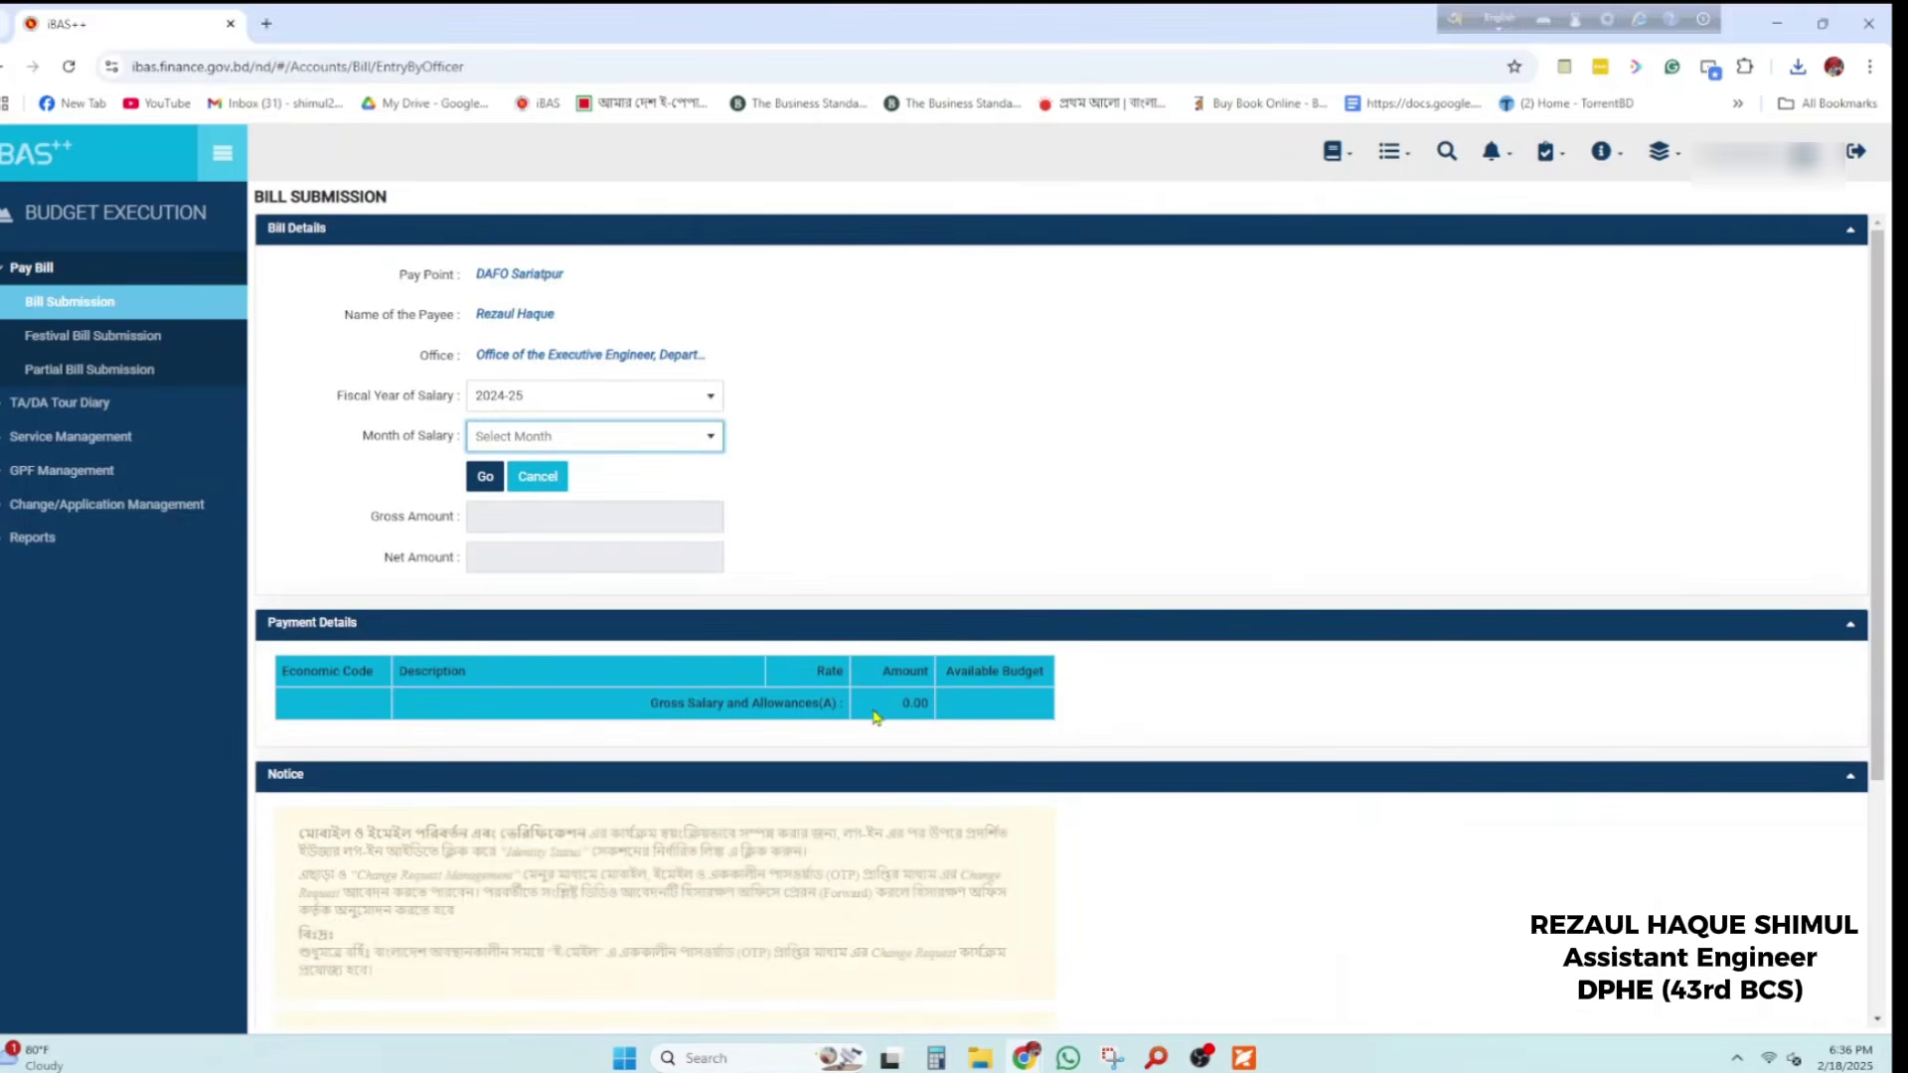
pyautogui.click(1854, 153)
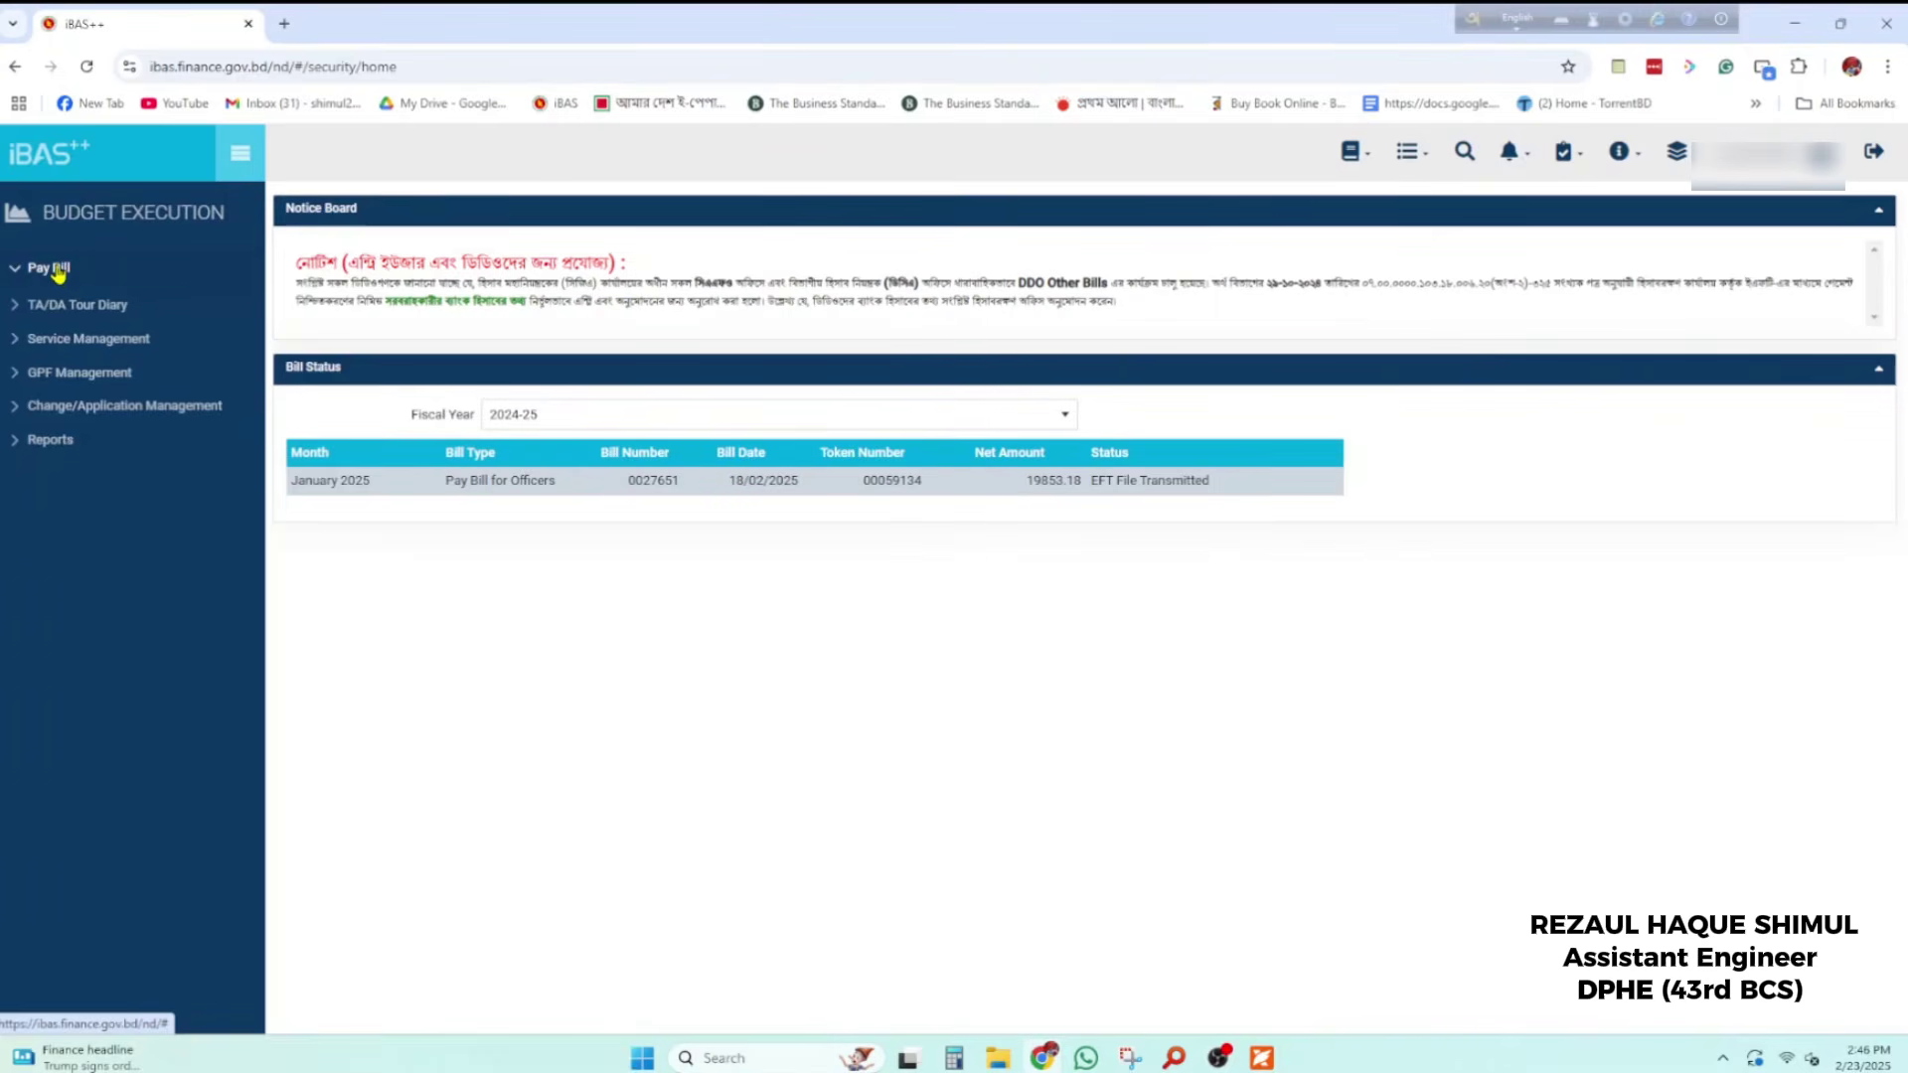
pyautogui.click(49, 267)
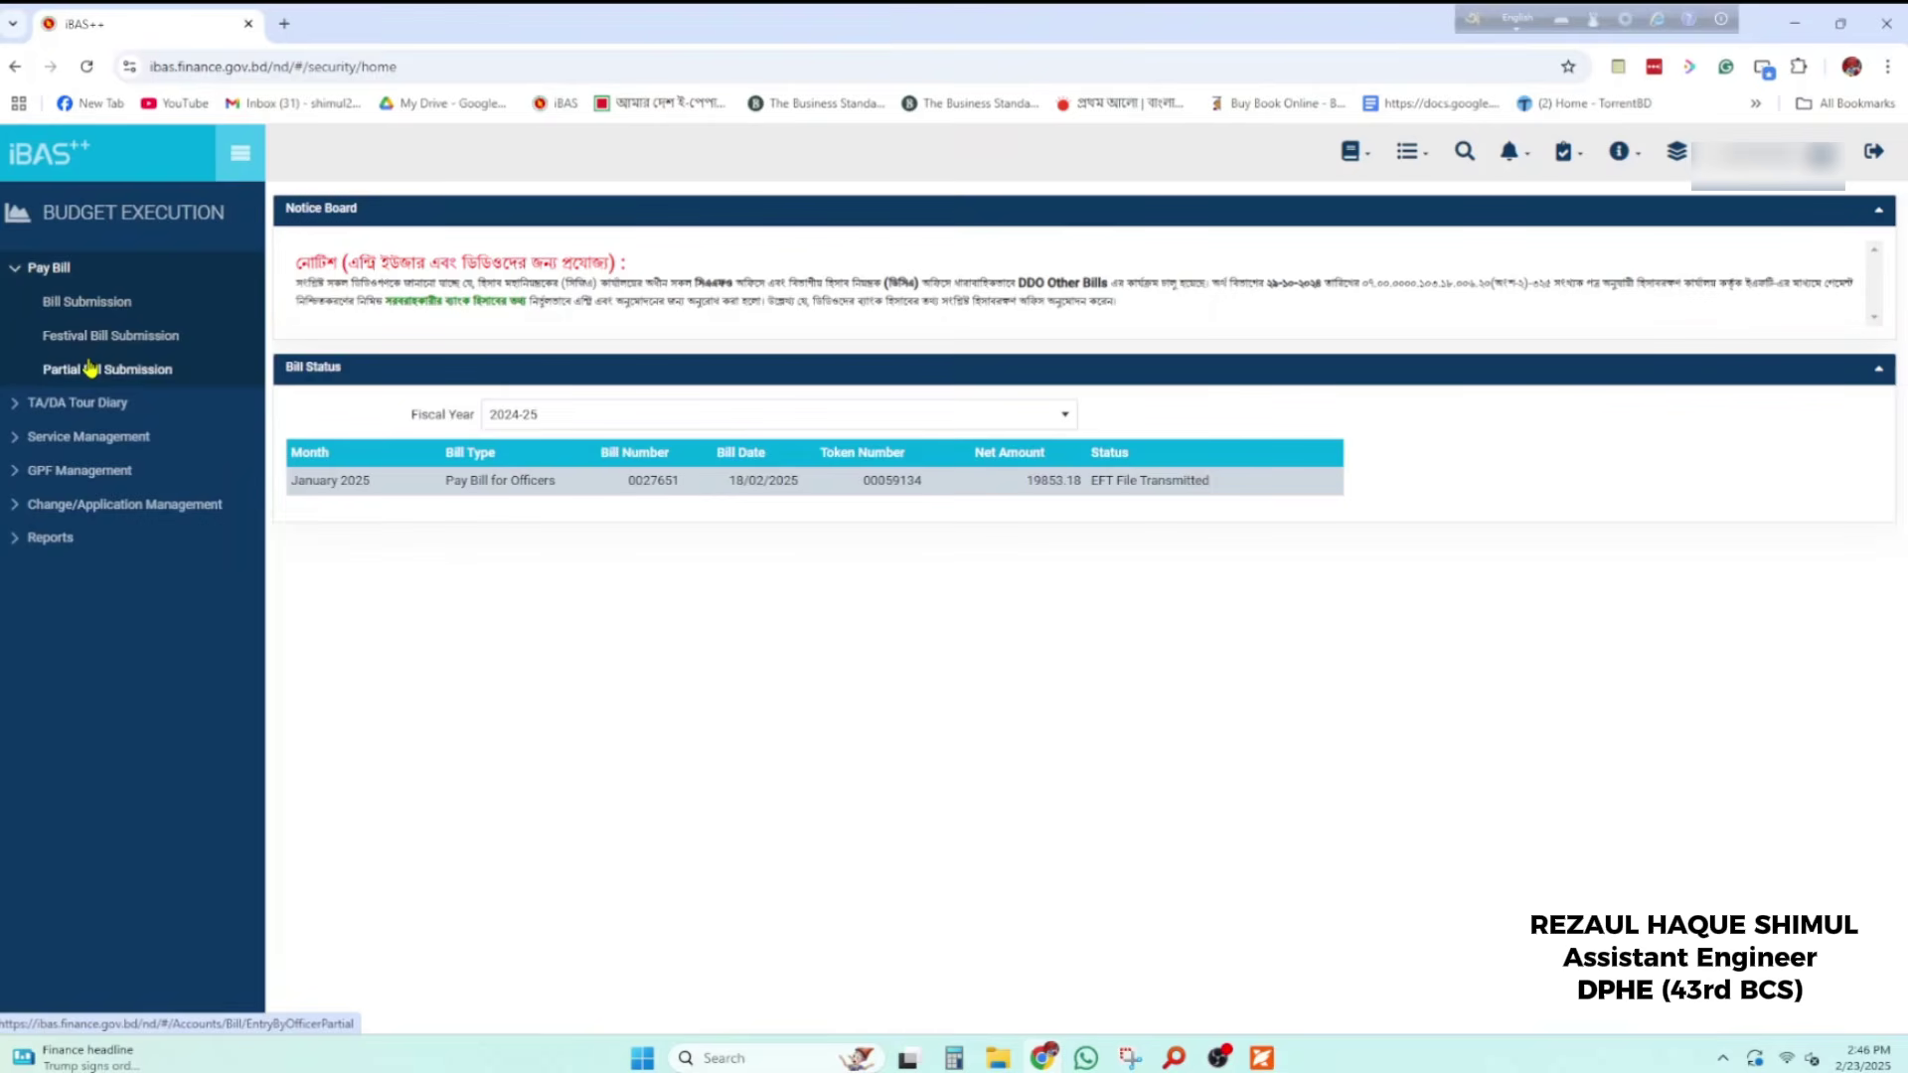
# Select 08-February 2025 as the salary month, then return to the regular Bill Submission form
pyautogui.click(96, 306)
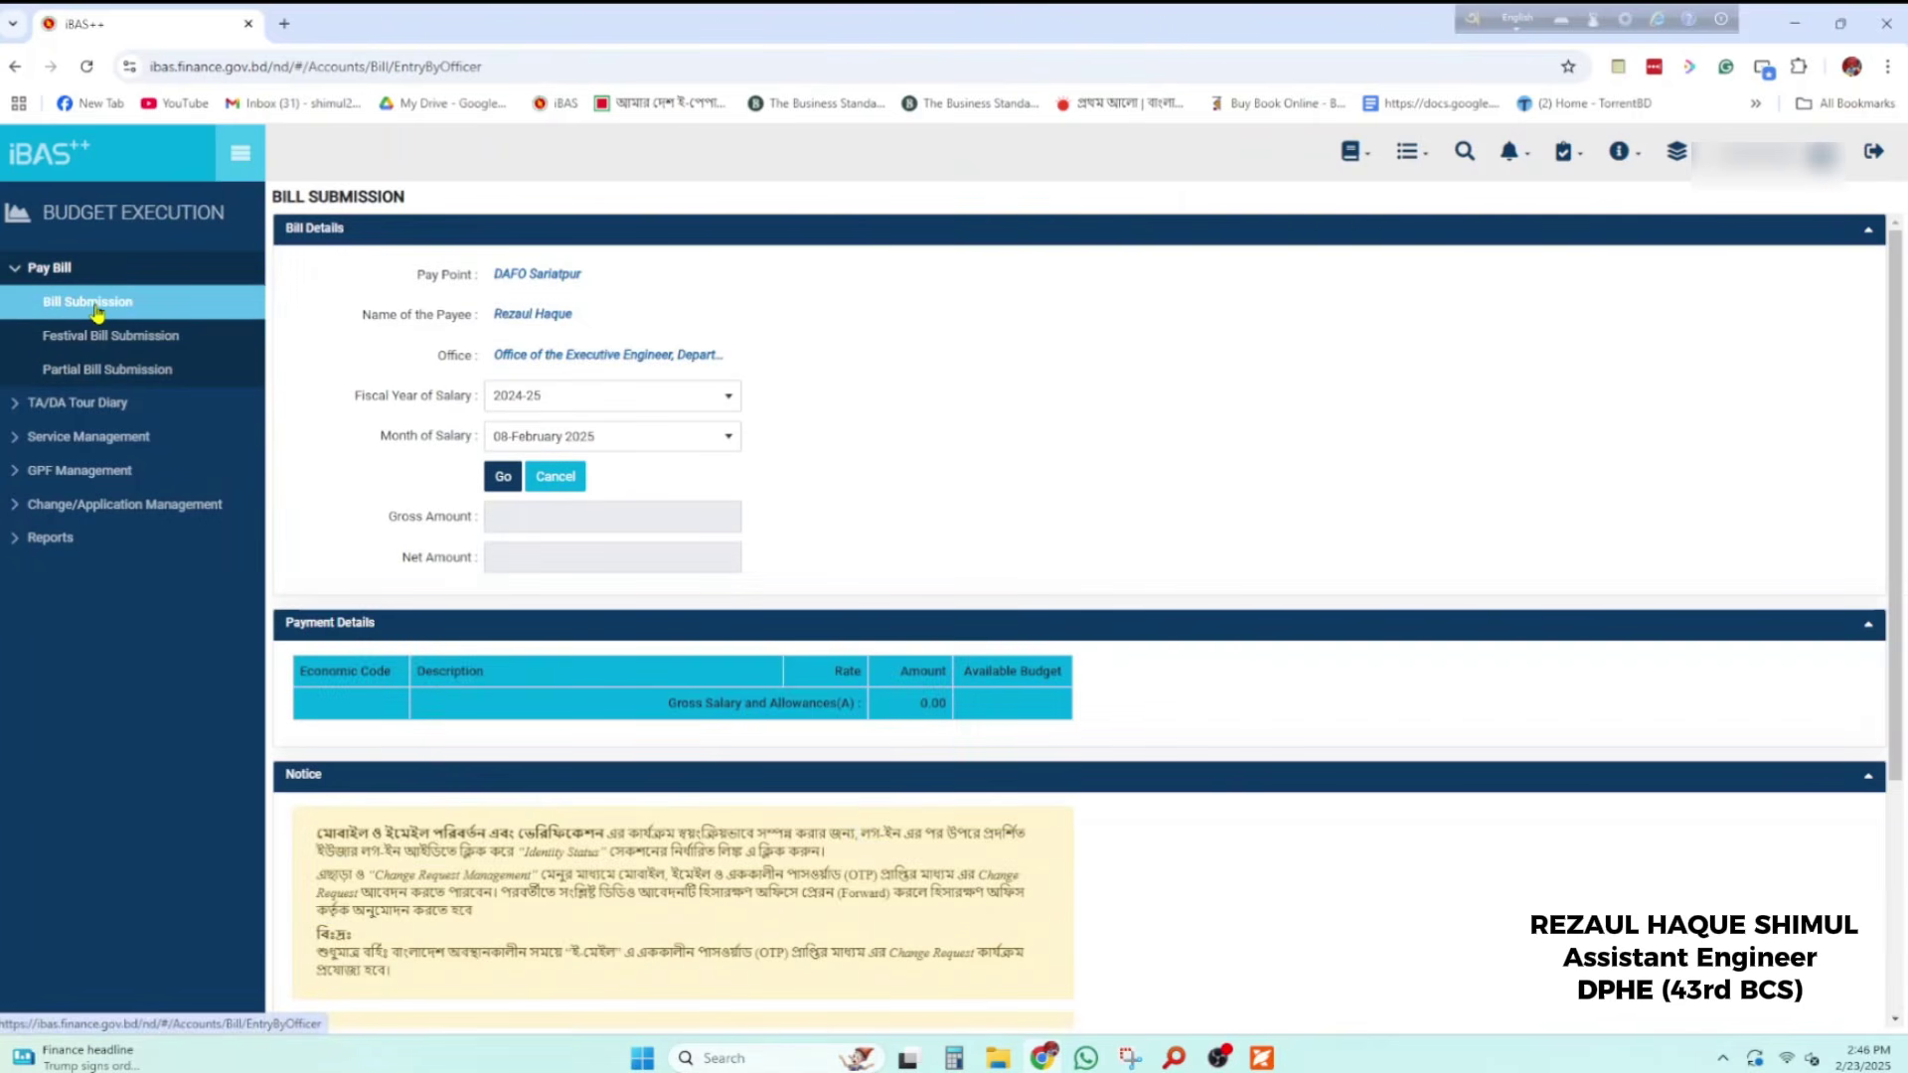
pyautogui.click(101, 373)
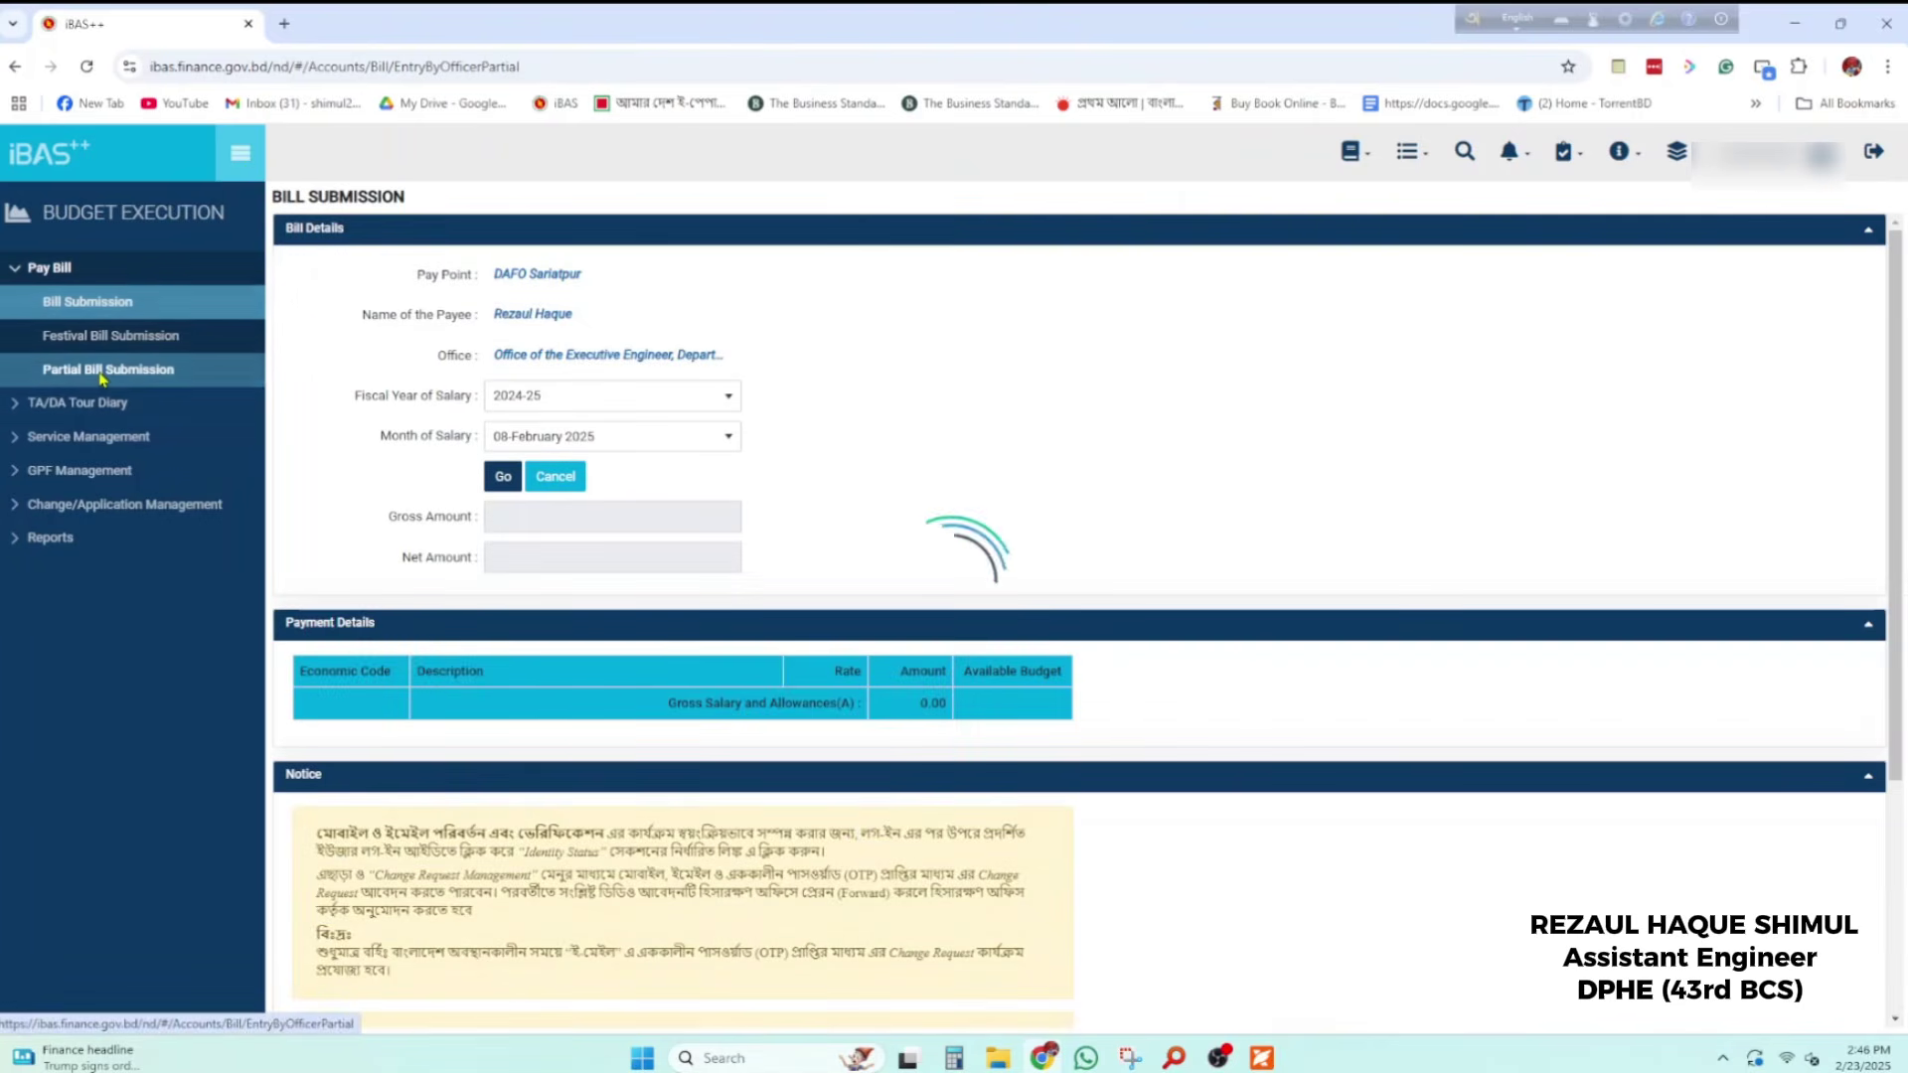
pyautogui.click(530, 436)
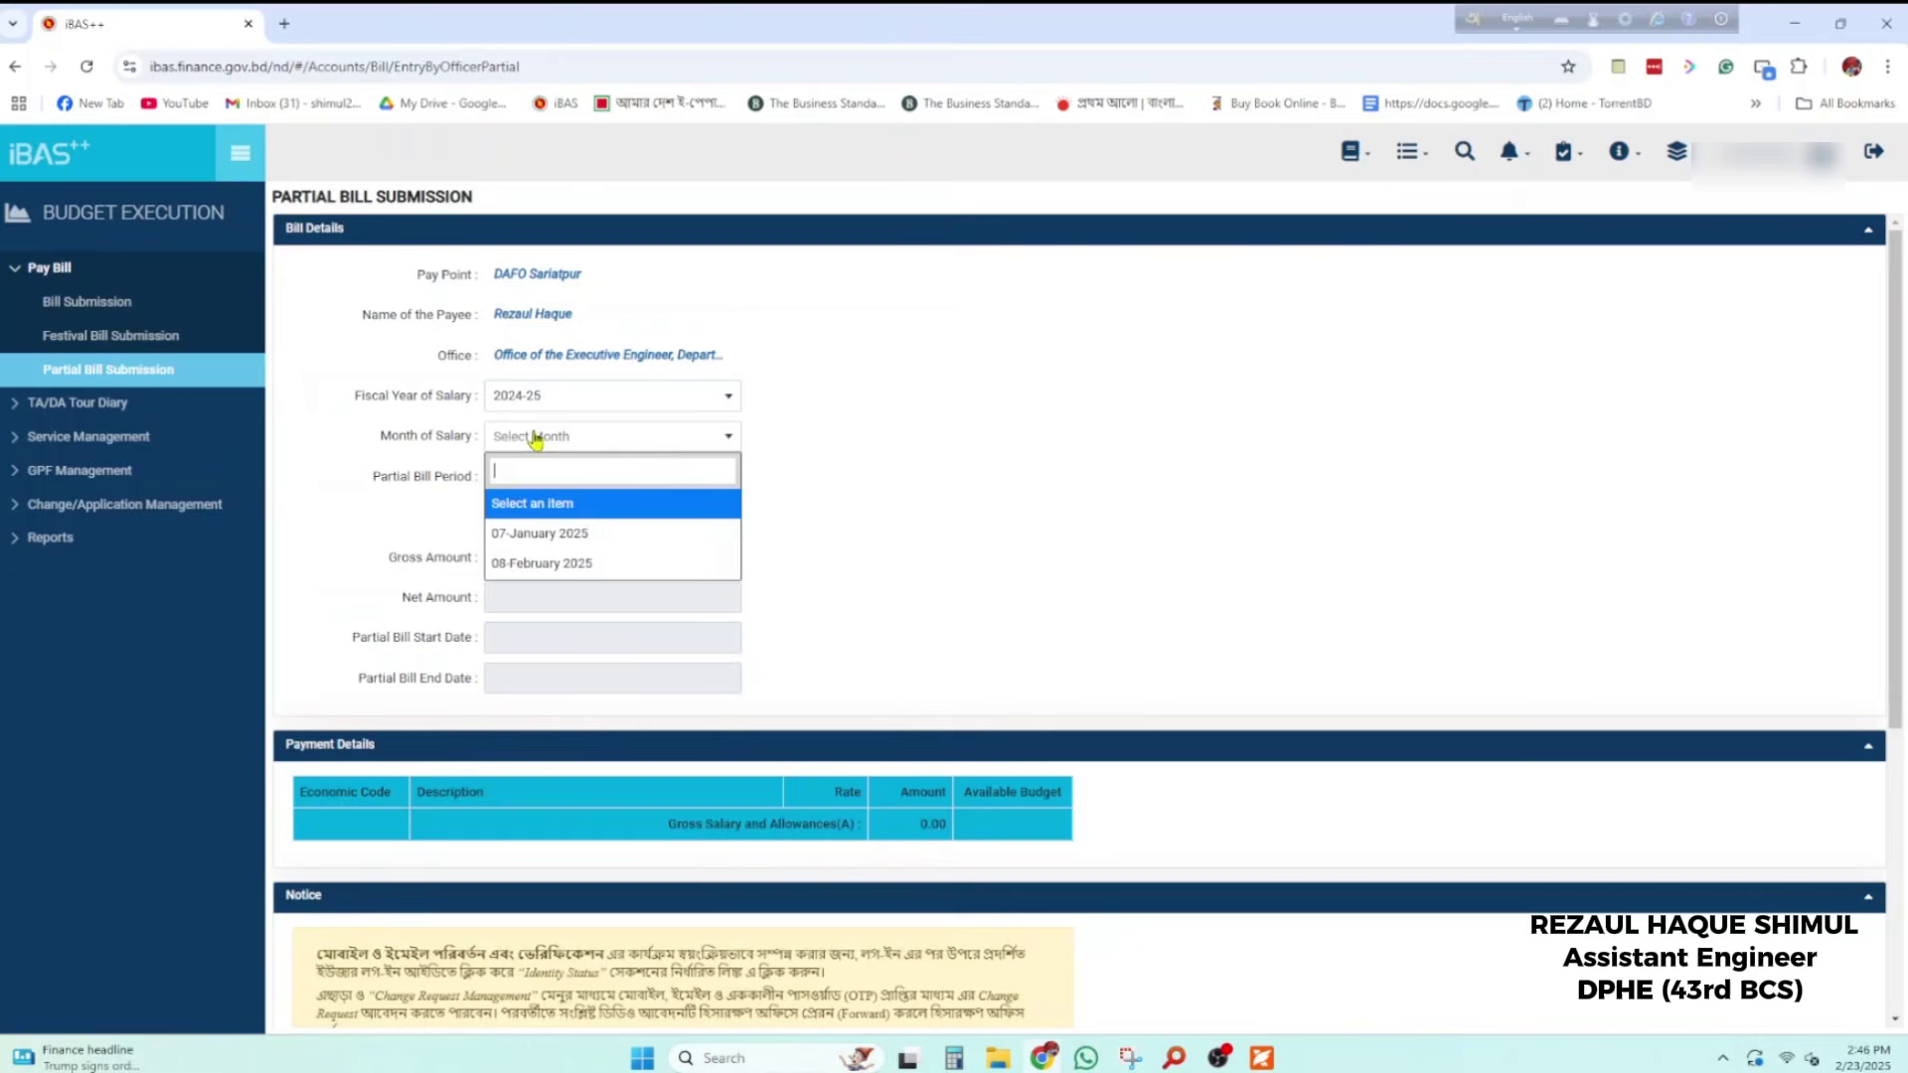
pyautogui.click(568, 564)
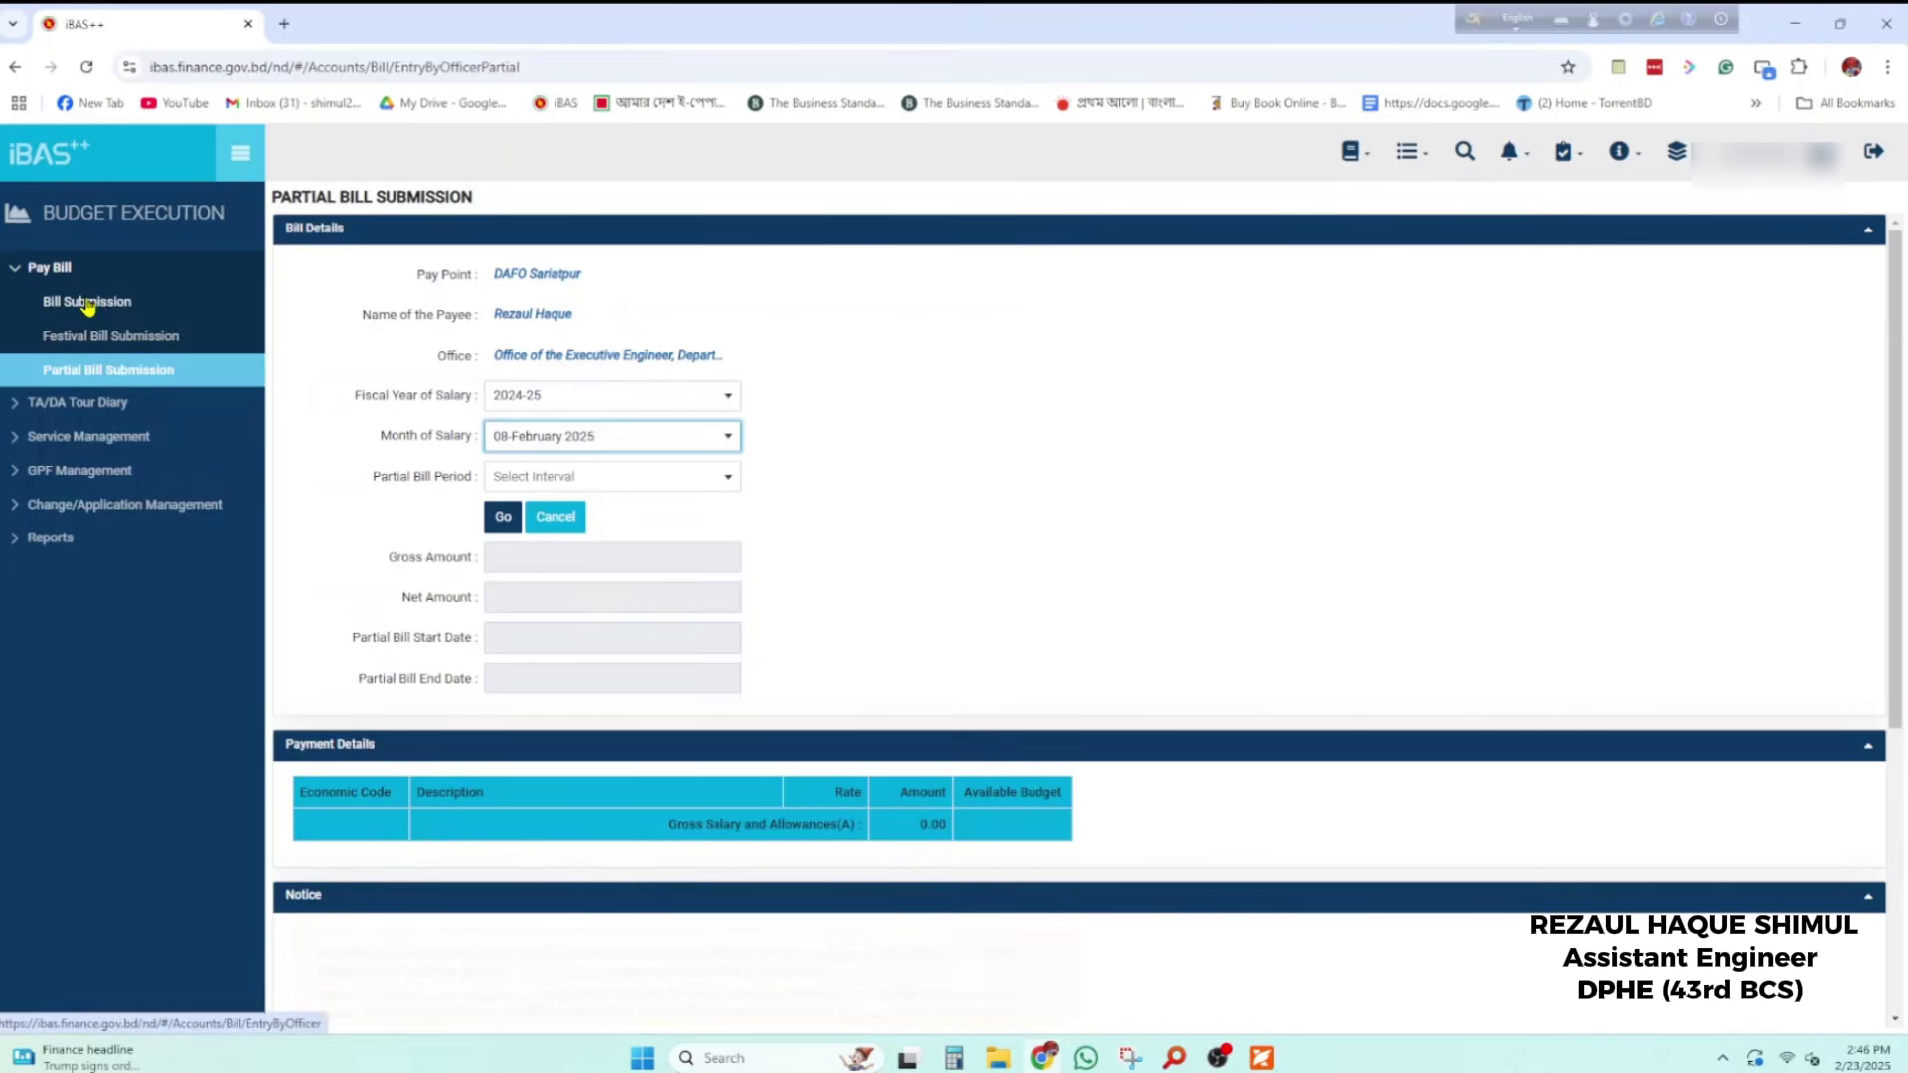
pyautogui.click(87, 302)
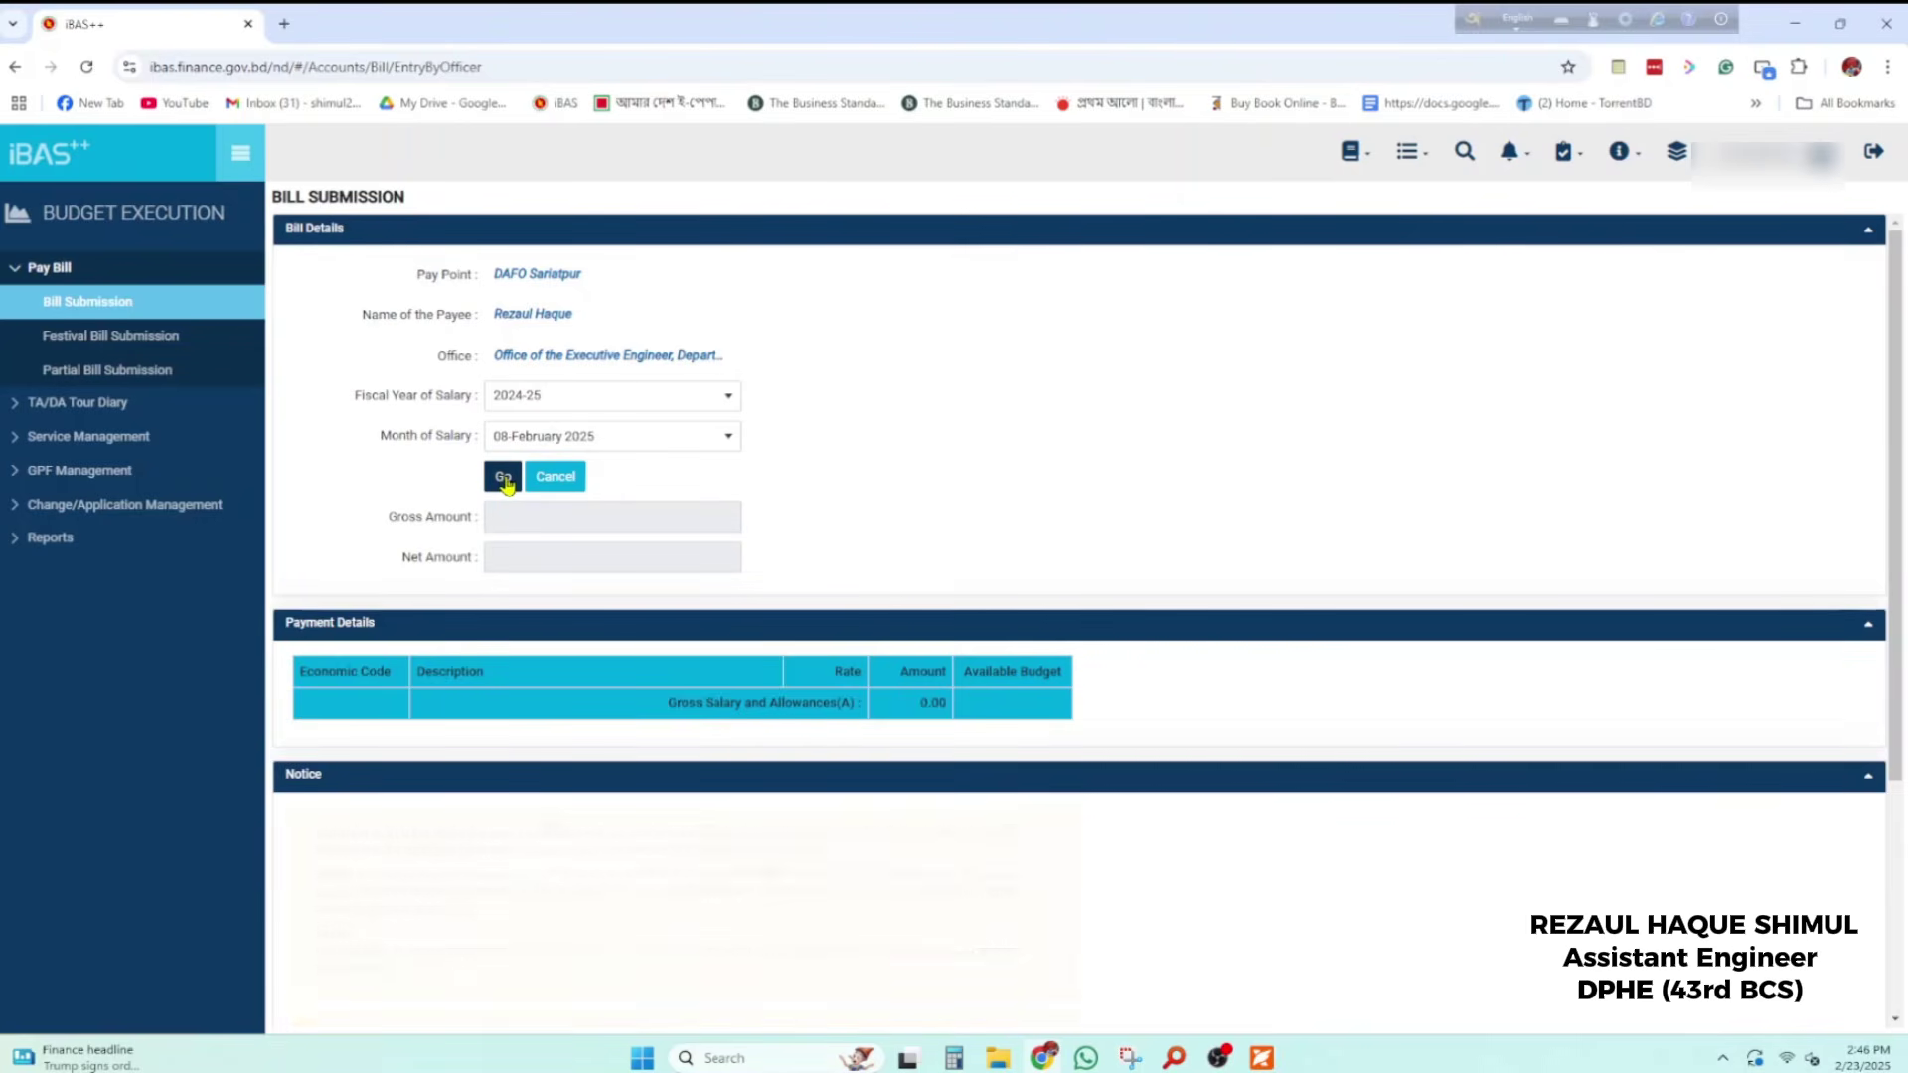
# Load the February 2025 salary (gross 36677.00, net 36417.00) and submit the bill
pyautogui.click(504, 479)
pyautogui.scroll(-5, 652, 694)
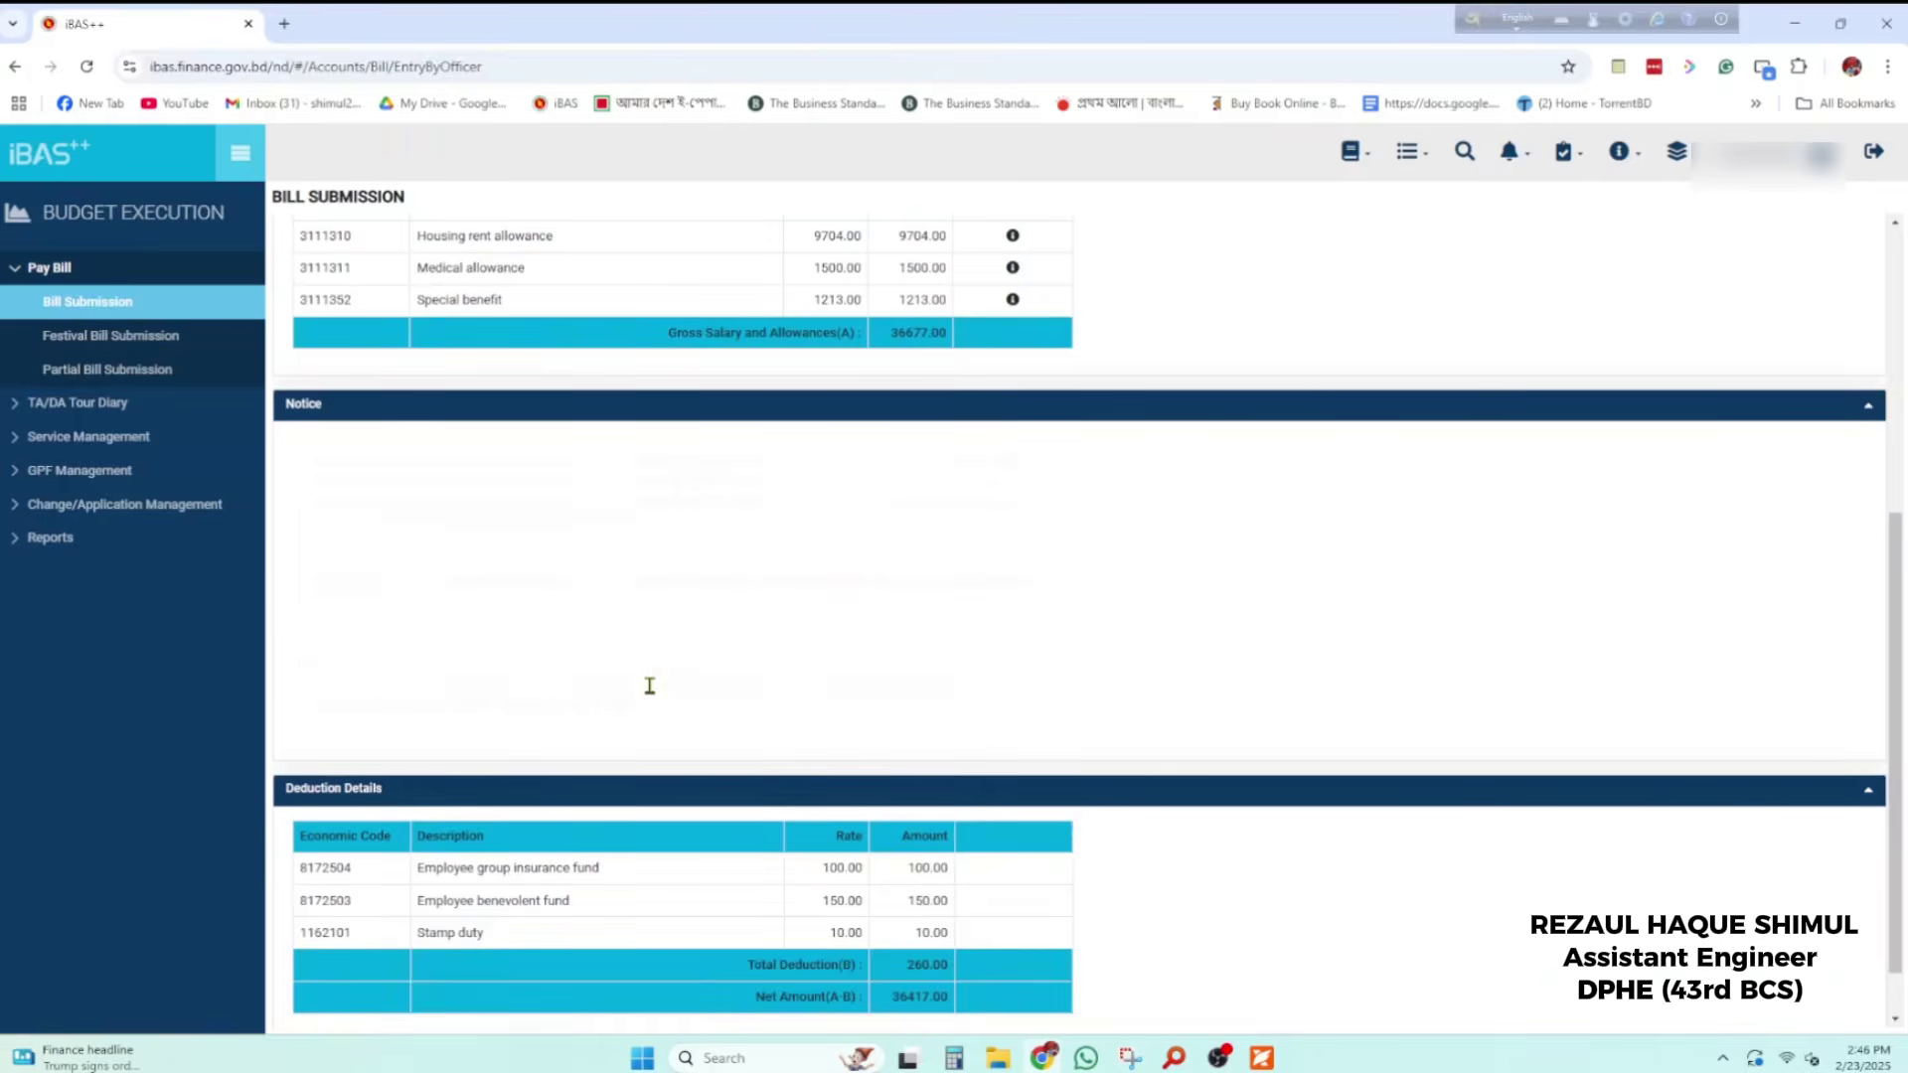
pyautogui.scroll(2, 650, 686)
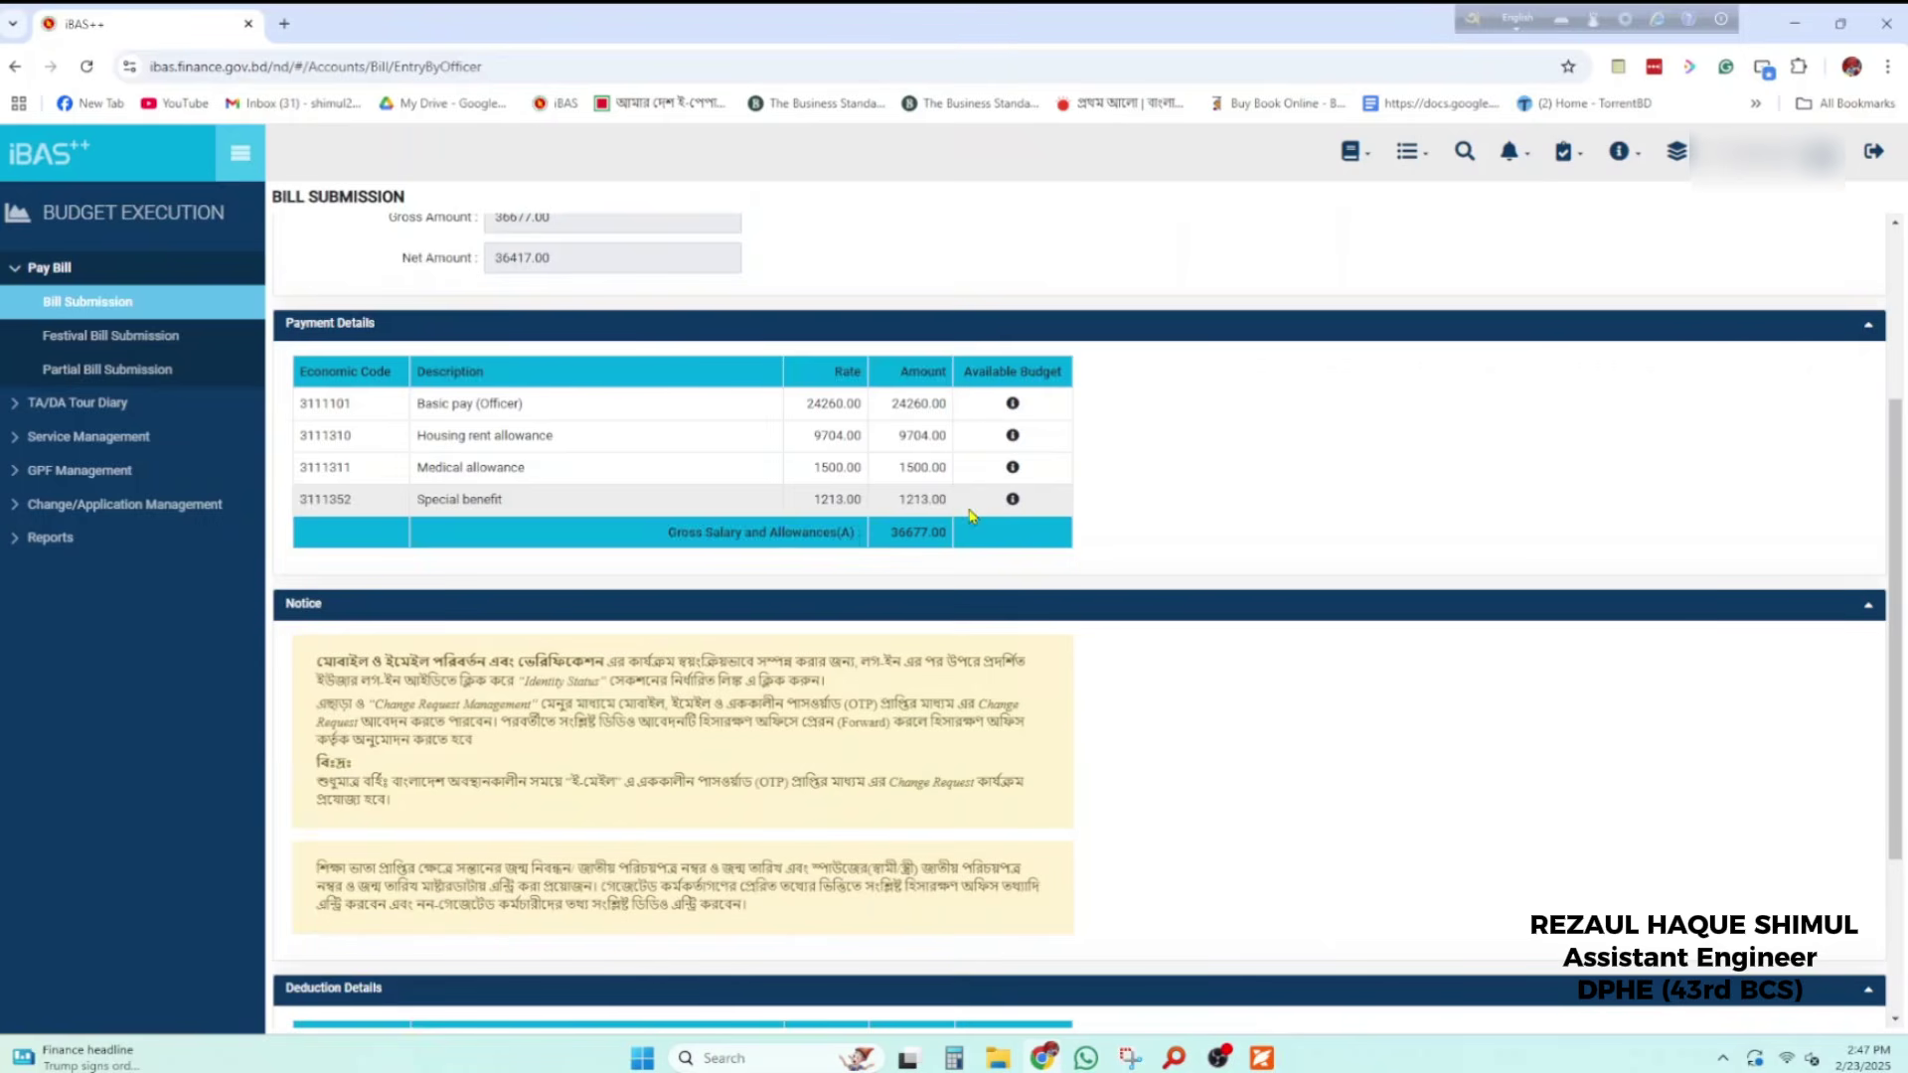
pyautogui.scroll(-3, 979, 624)
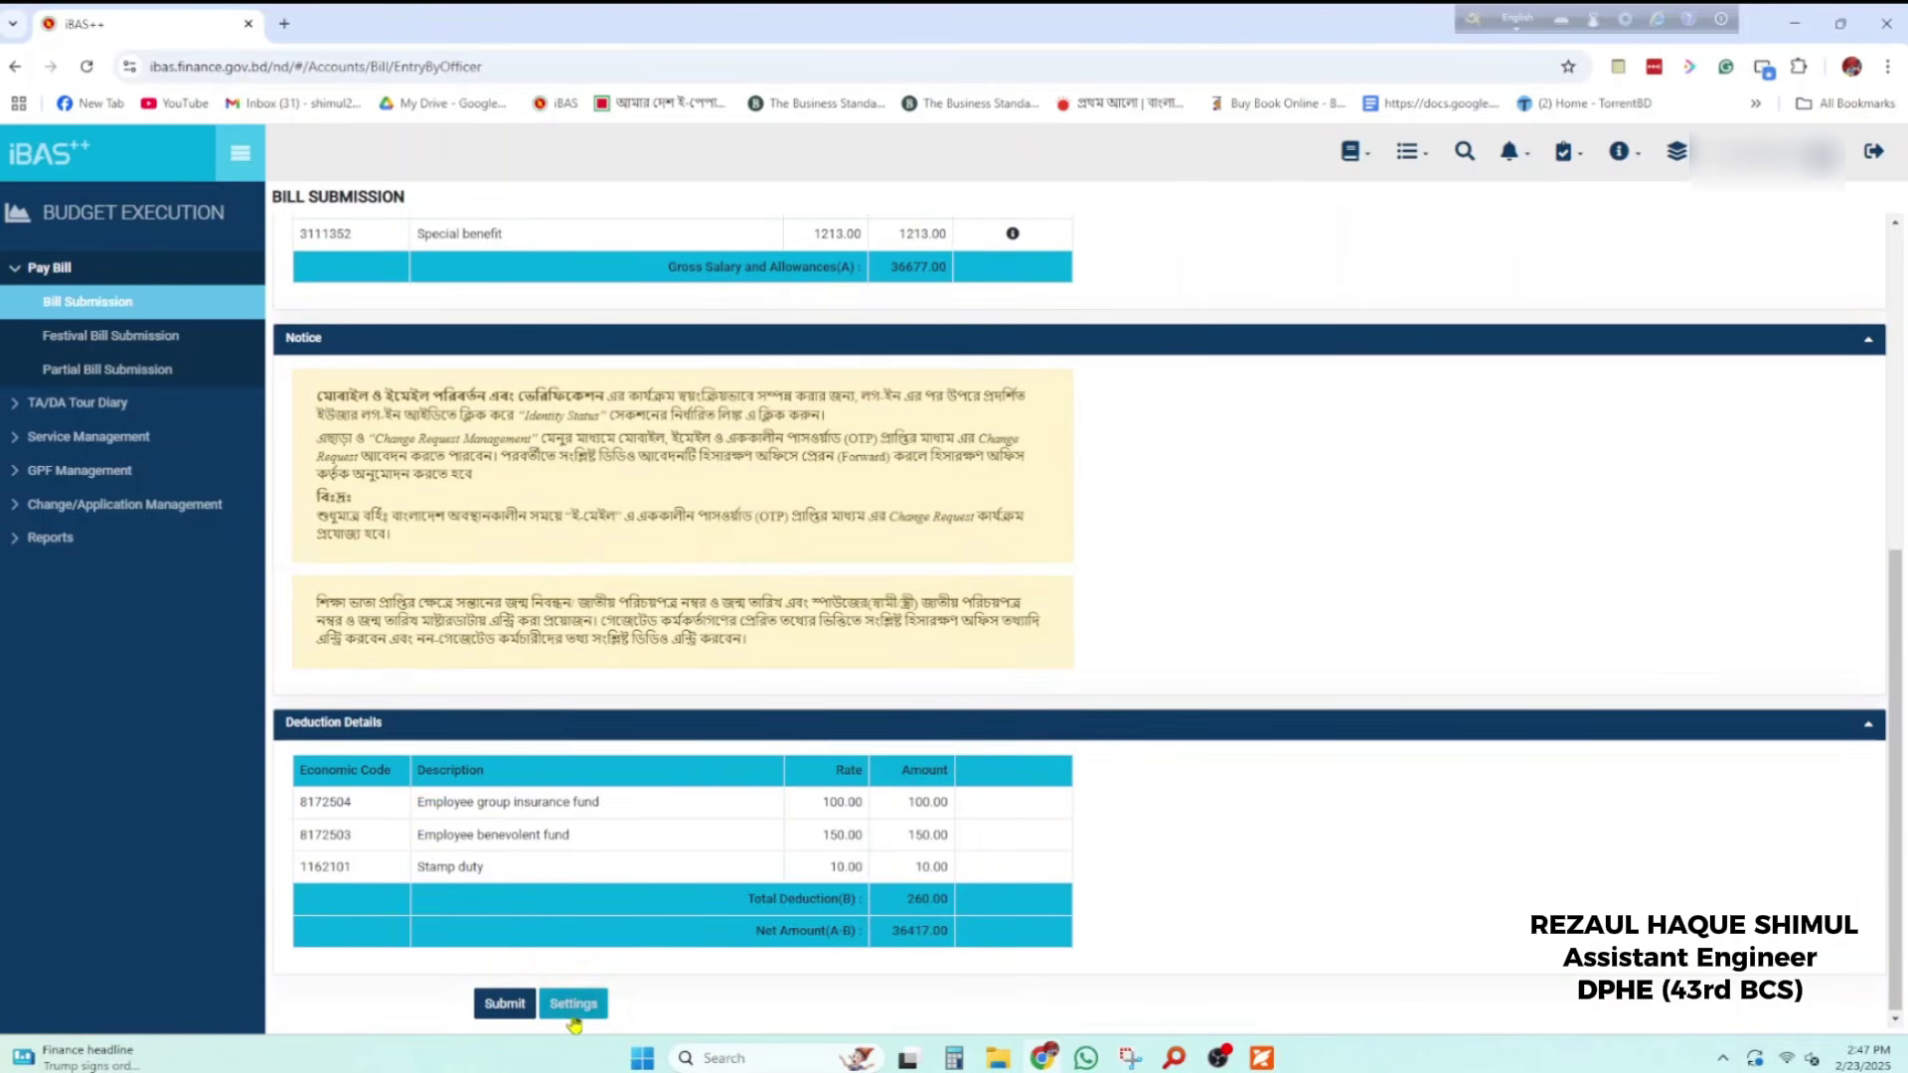
pyautogui.click(504, 1004)
# Submit the February 2025 salary bill using the SMS verification code, then download its Self_Bill_Detail.pdf report
pyautogui.click(985, 623)
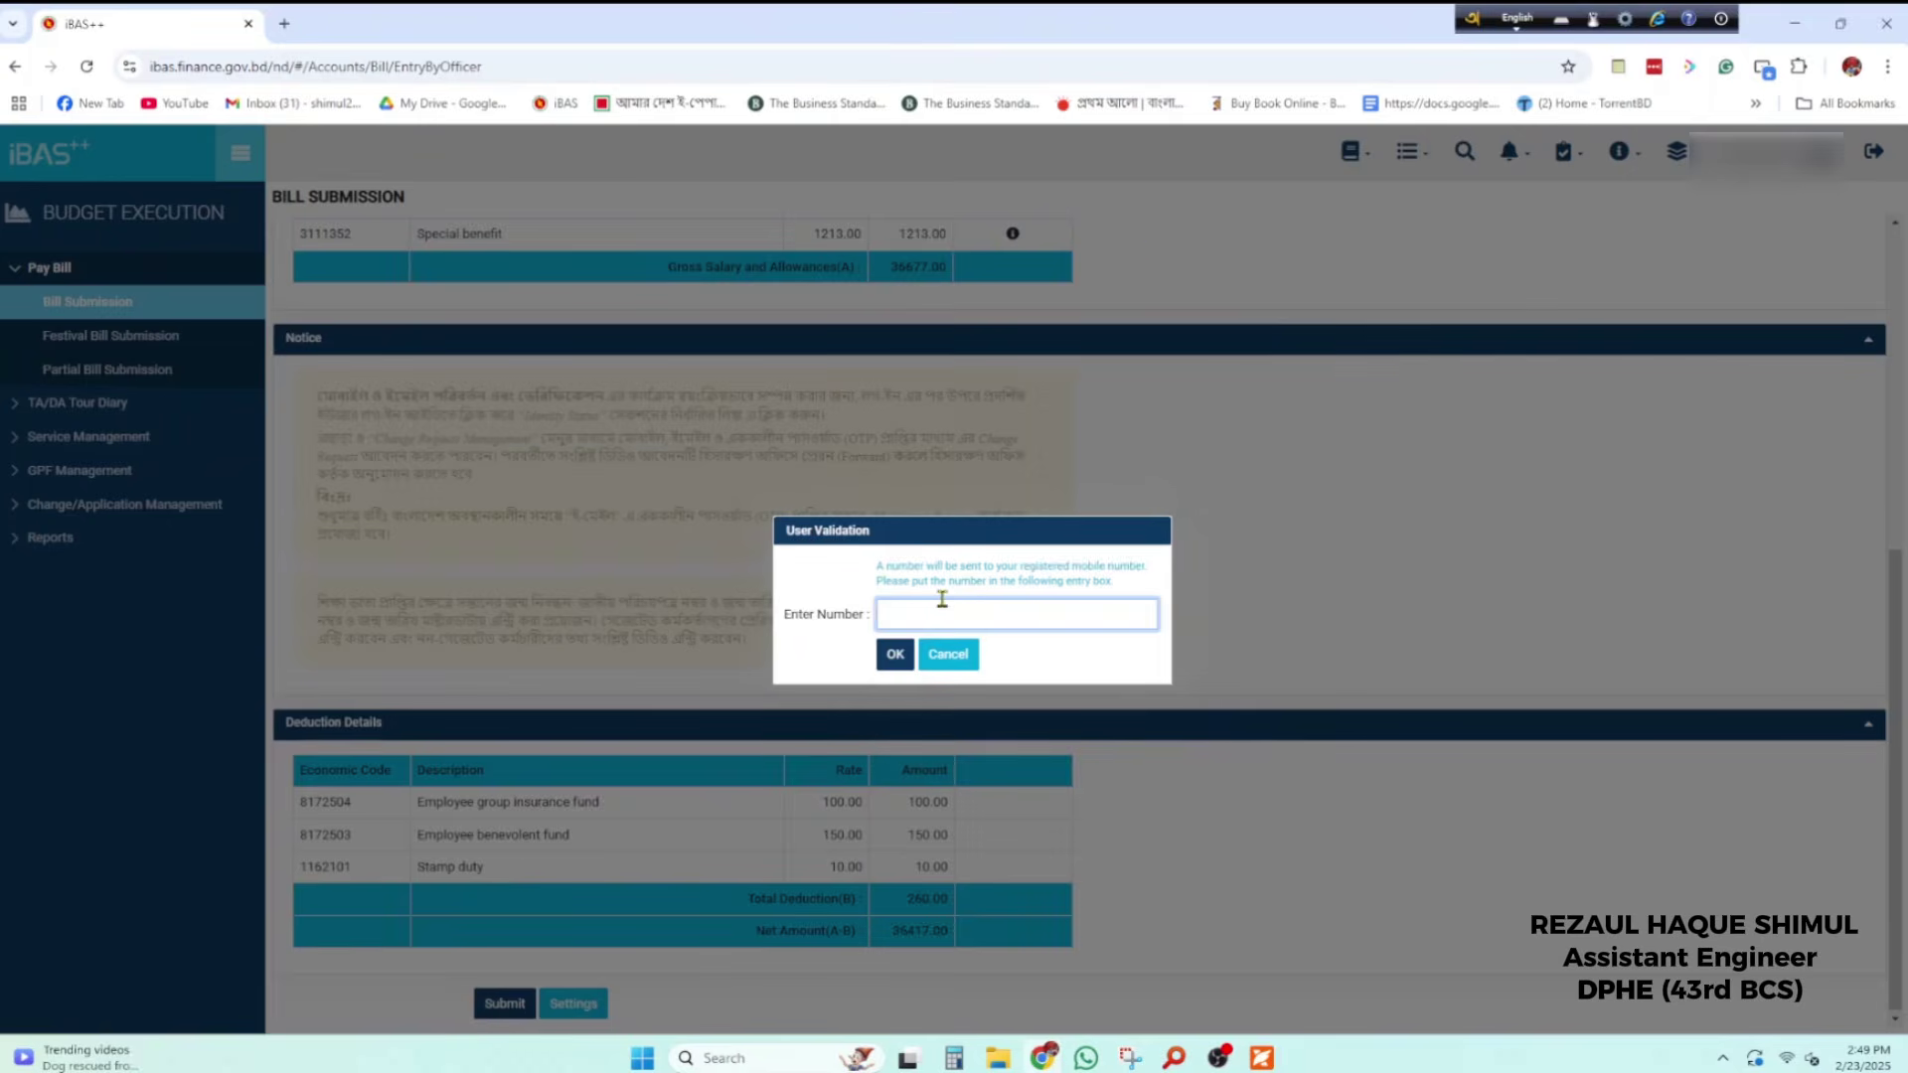
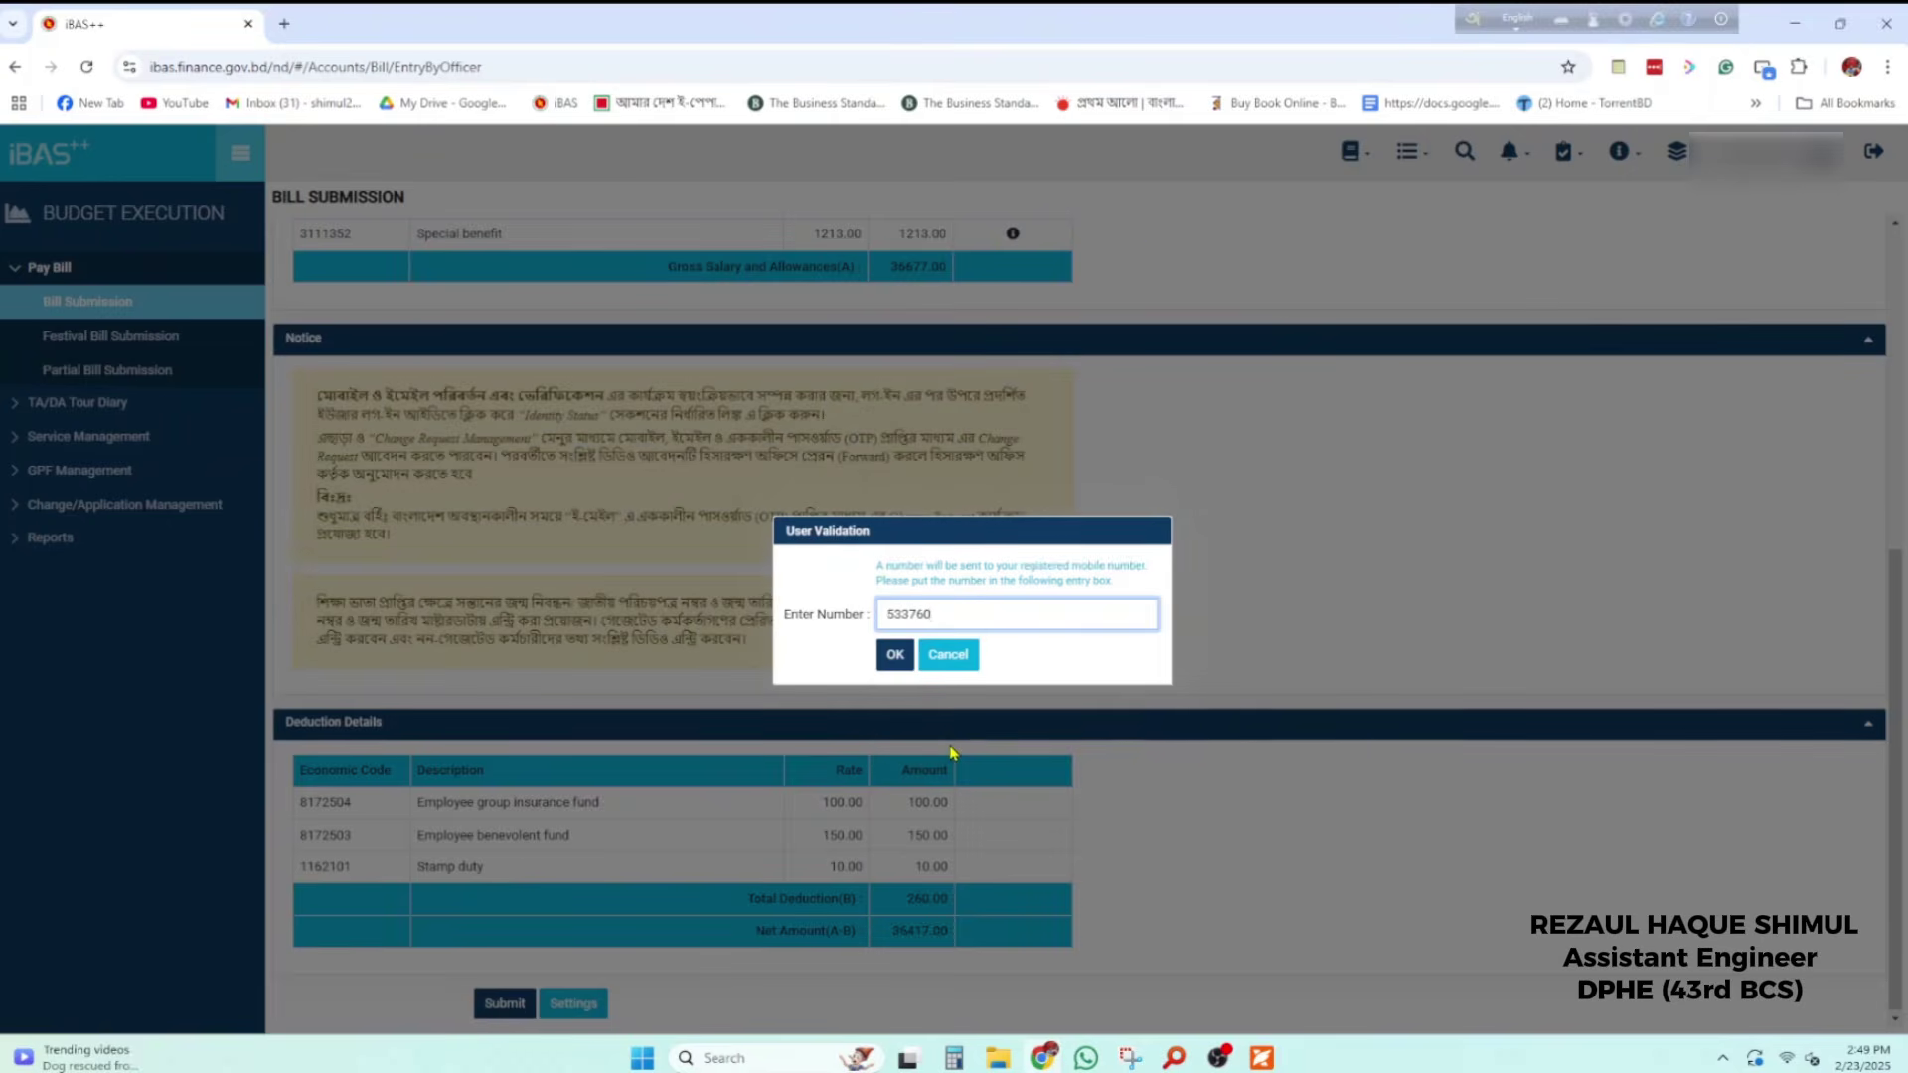
pyautogui.click(894, 653)
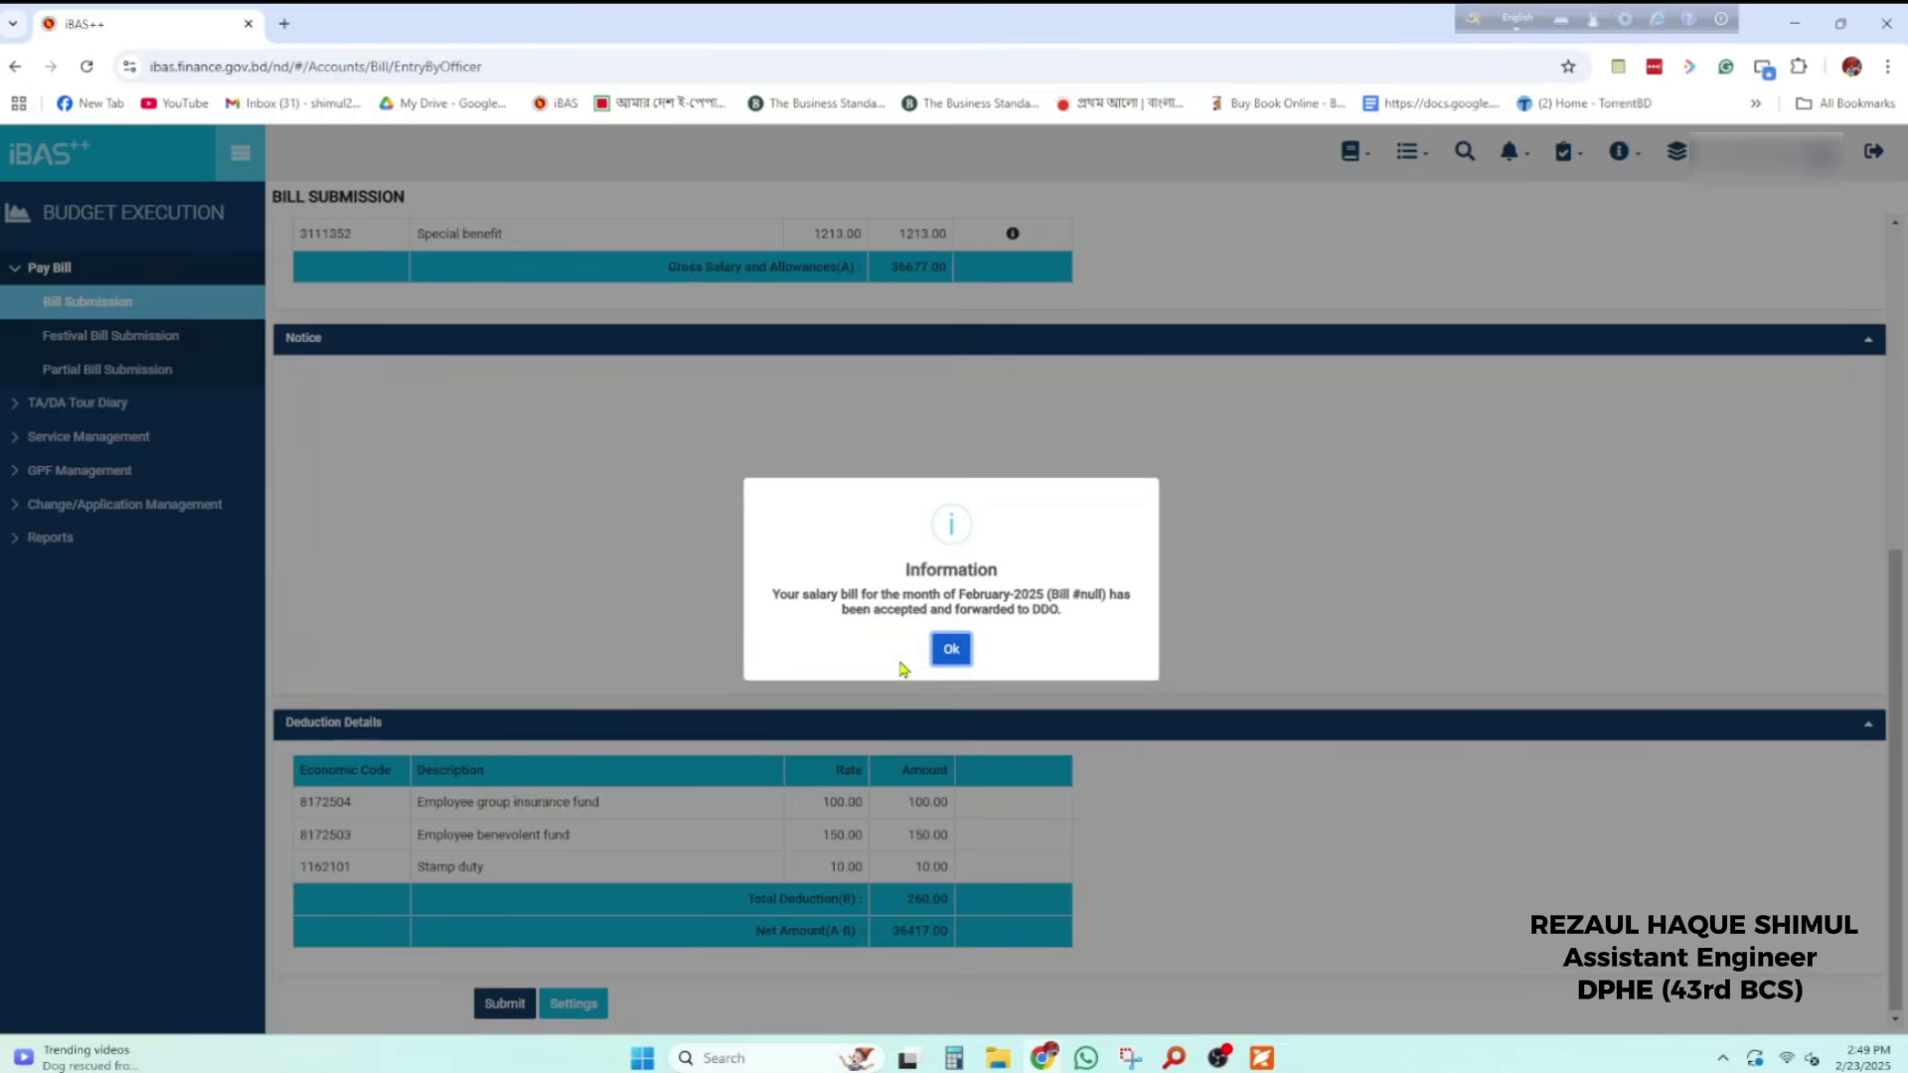
pyautogui.click(951, 649)
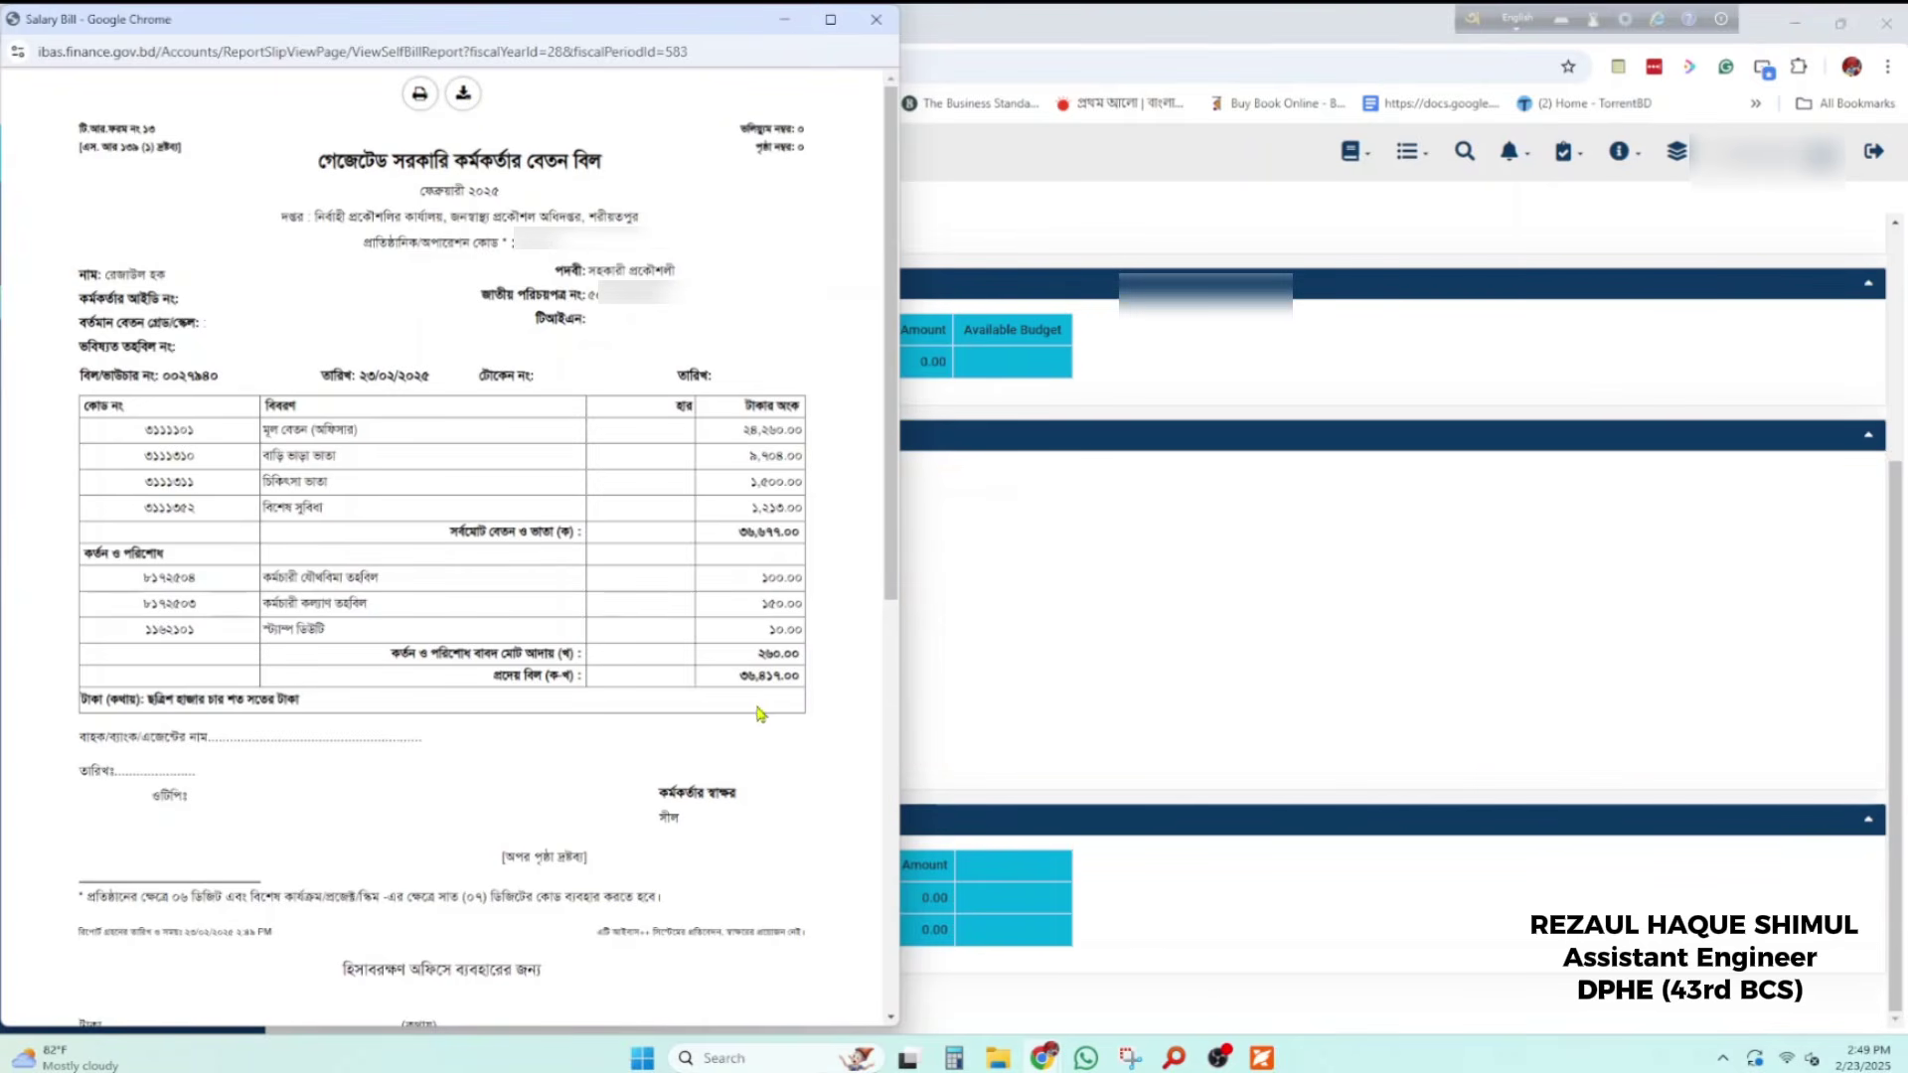
pyautogui.click(461, 95)
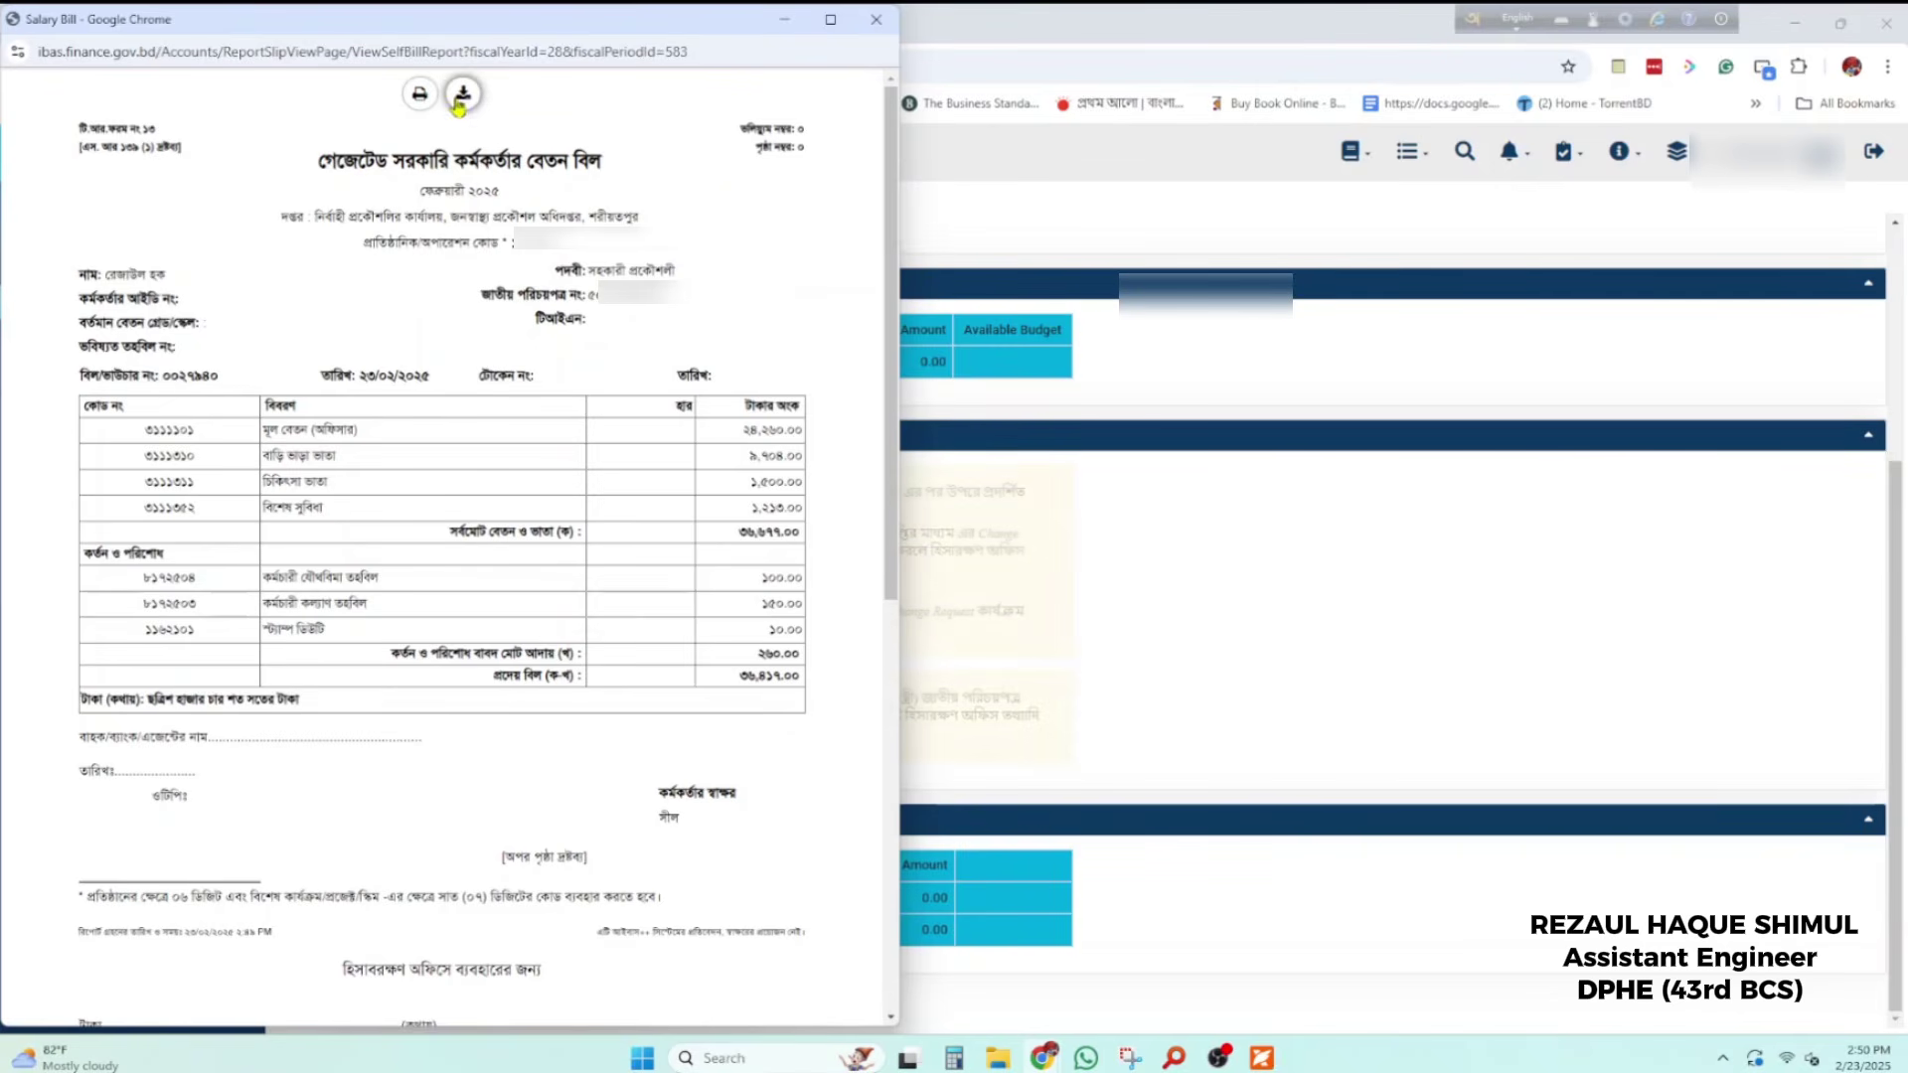
pyautogui.click(878, 22)
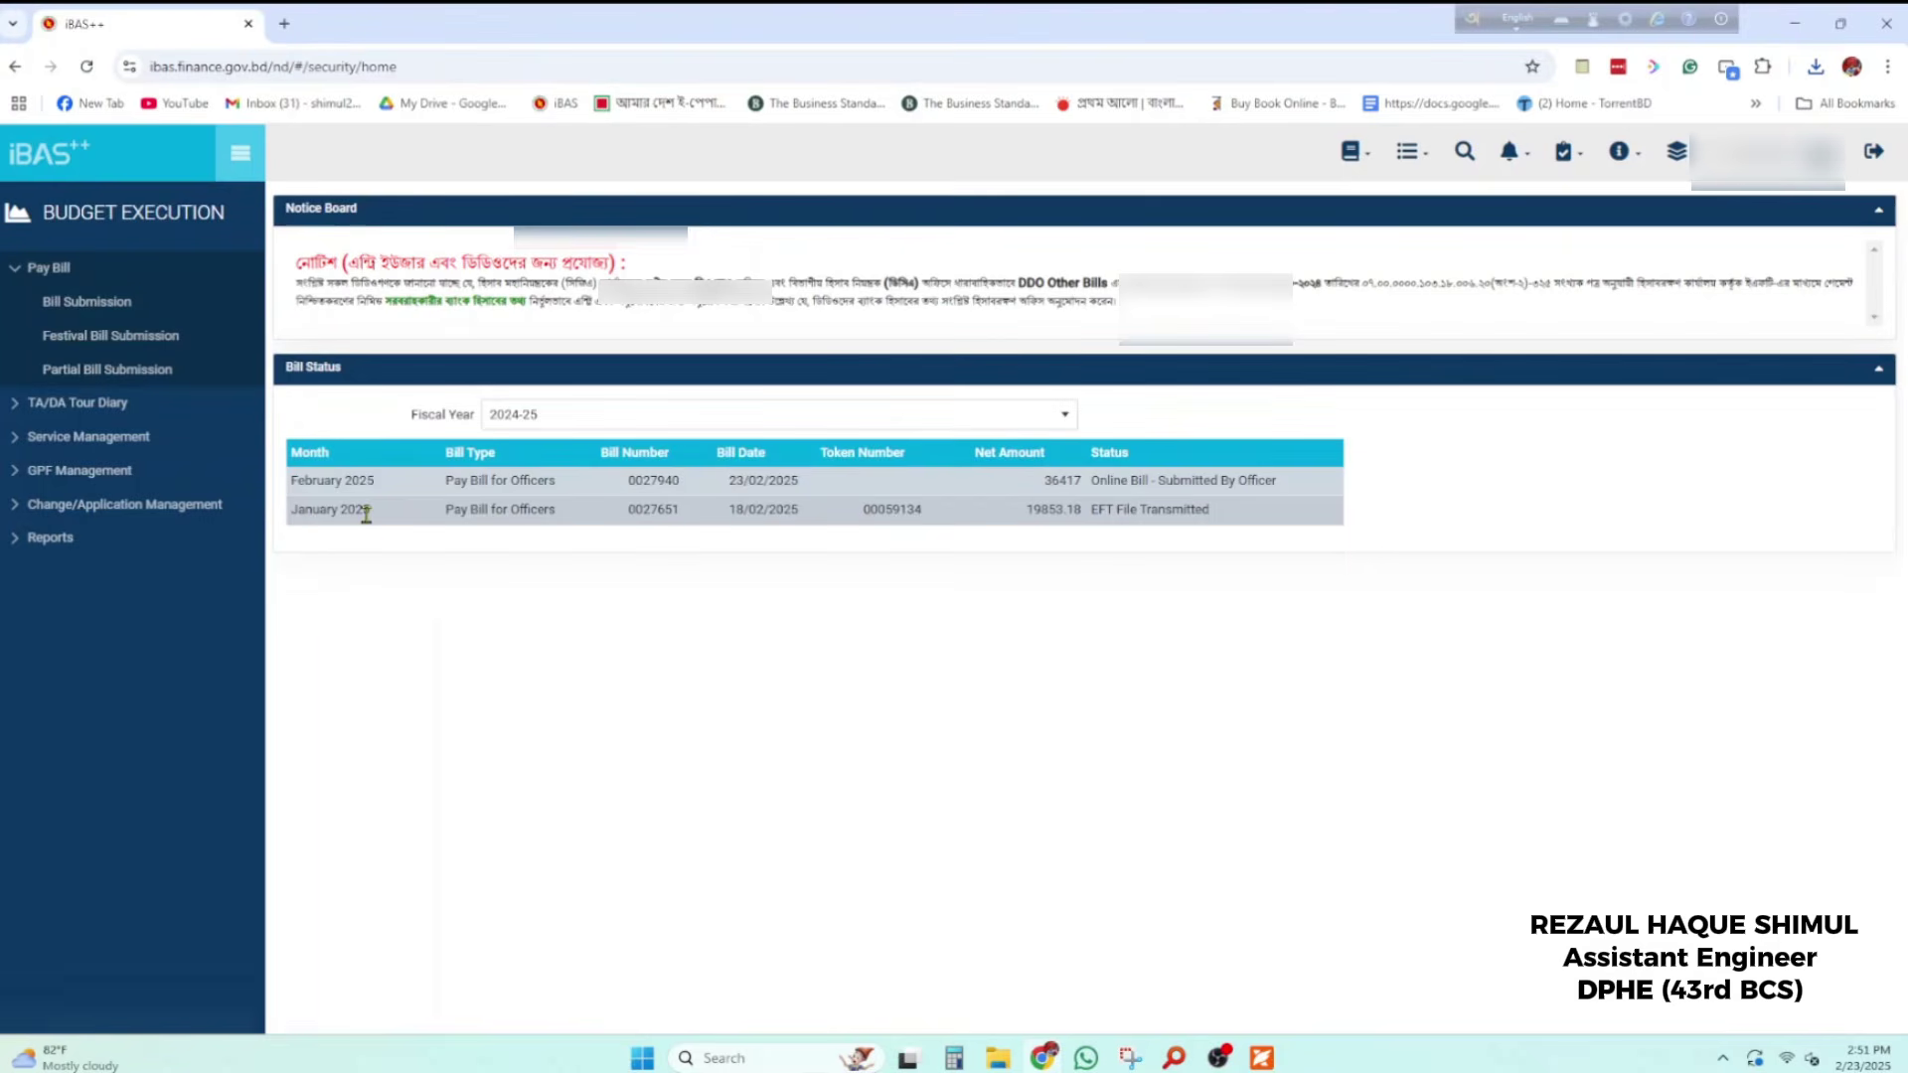